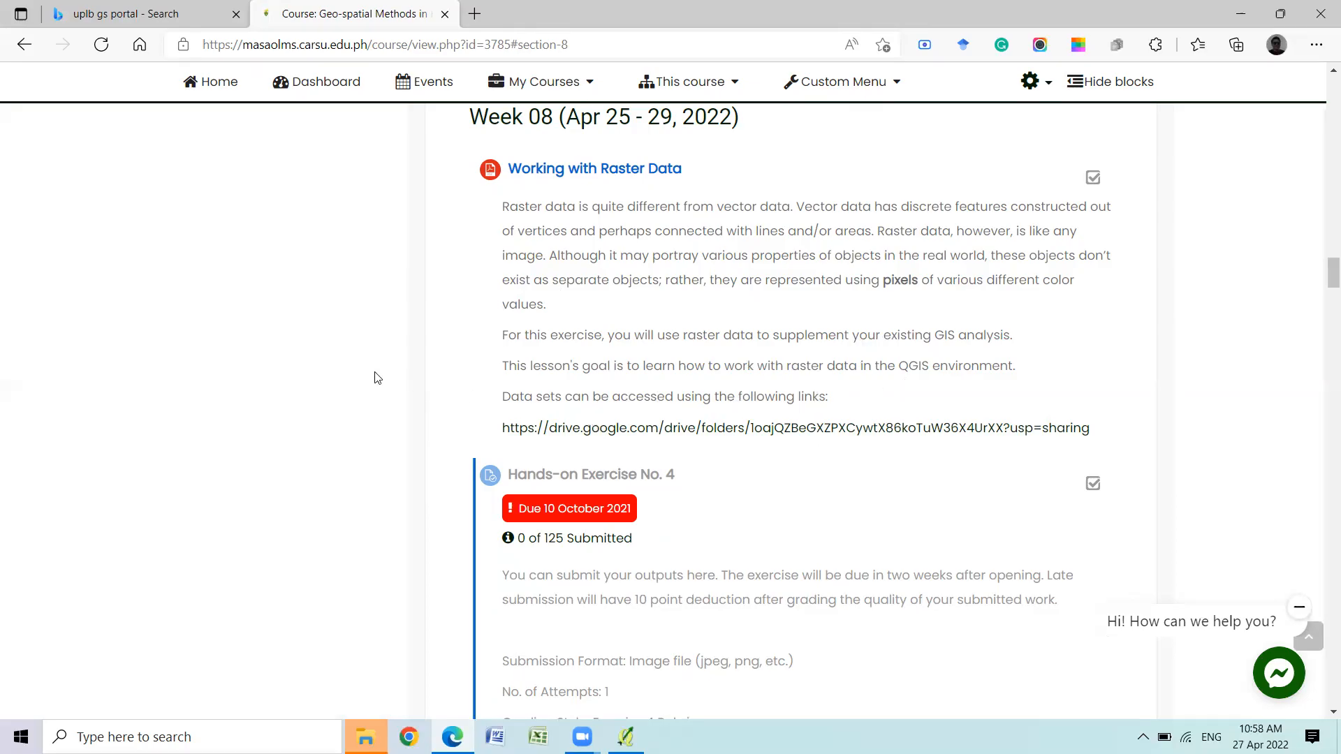
Open the Week 08 data set link on Google Drive and bring up the download option for the Data folder
click(614, 434)
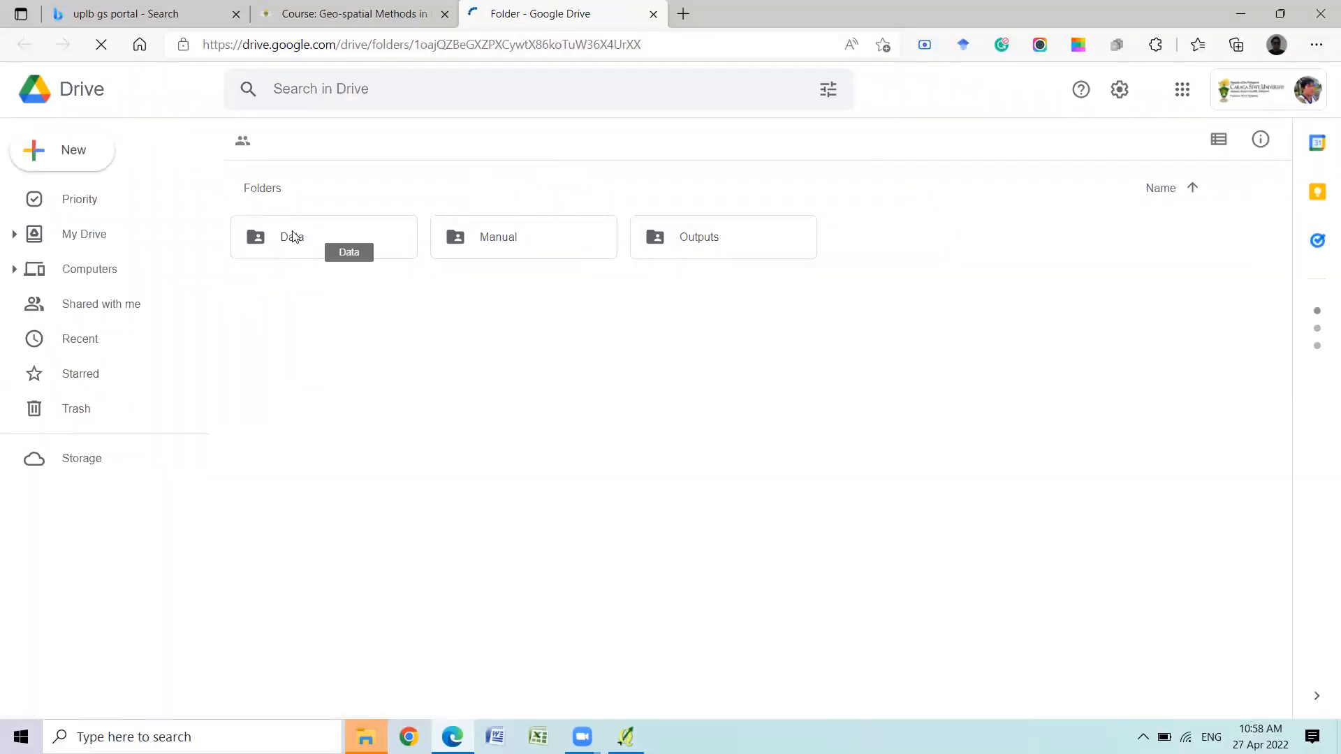
click(294, 236)
right_click(293, 237)
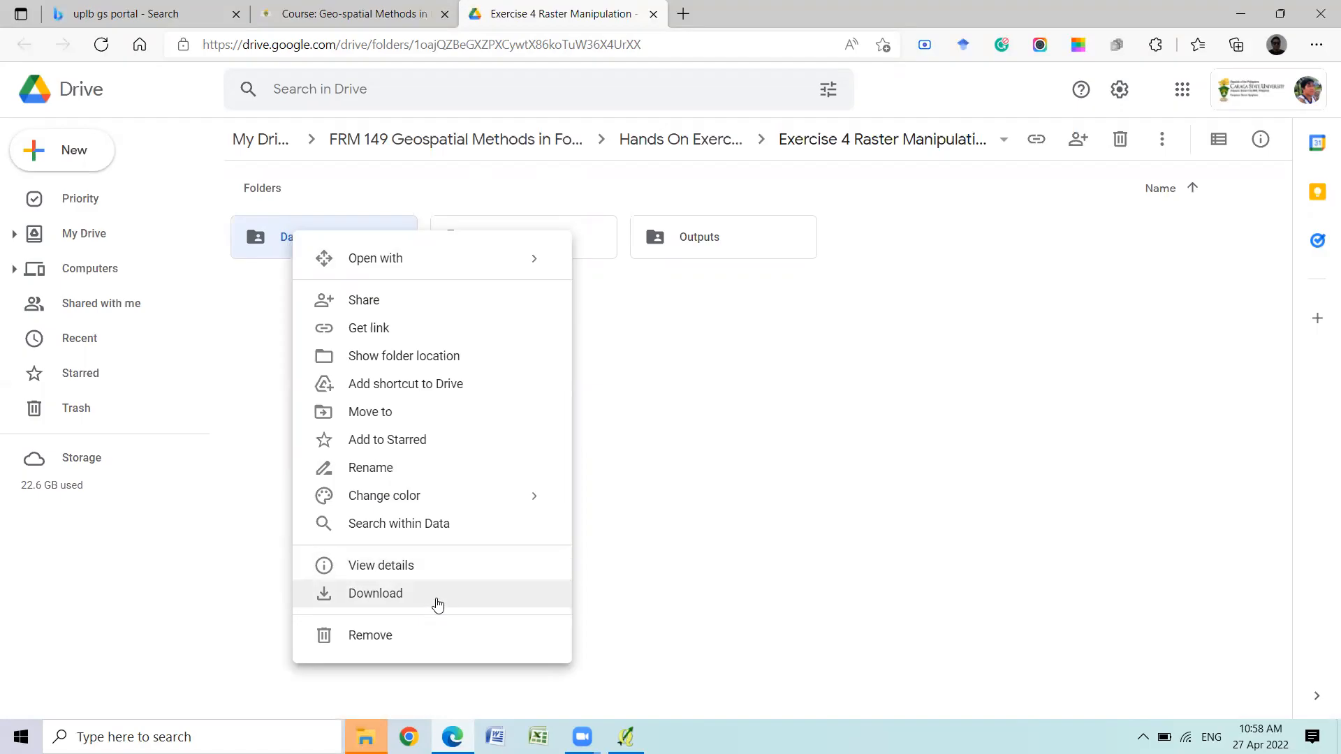
Switch to File Explorer and open the FRM 149 Geospatial Methods in Forestry folder on the CFES GIS (D:) drive
click(365, 736)
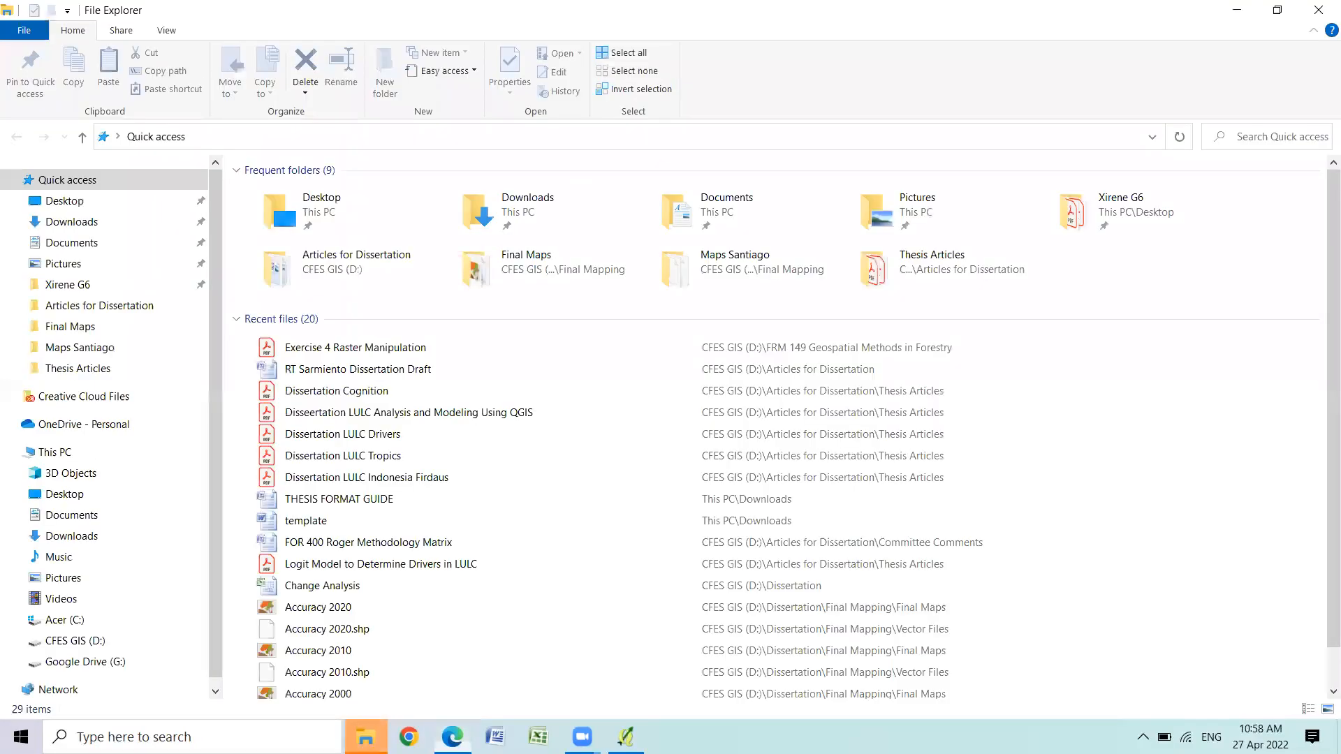
click(70, 641)
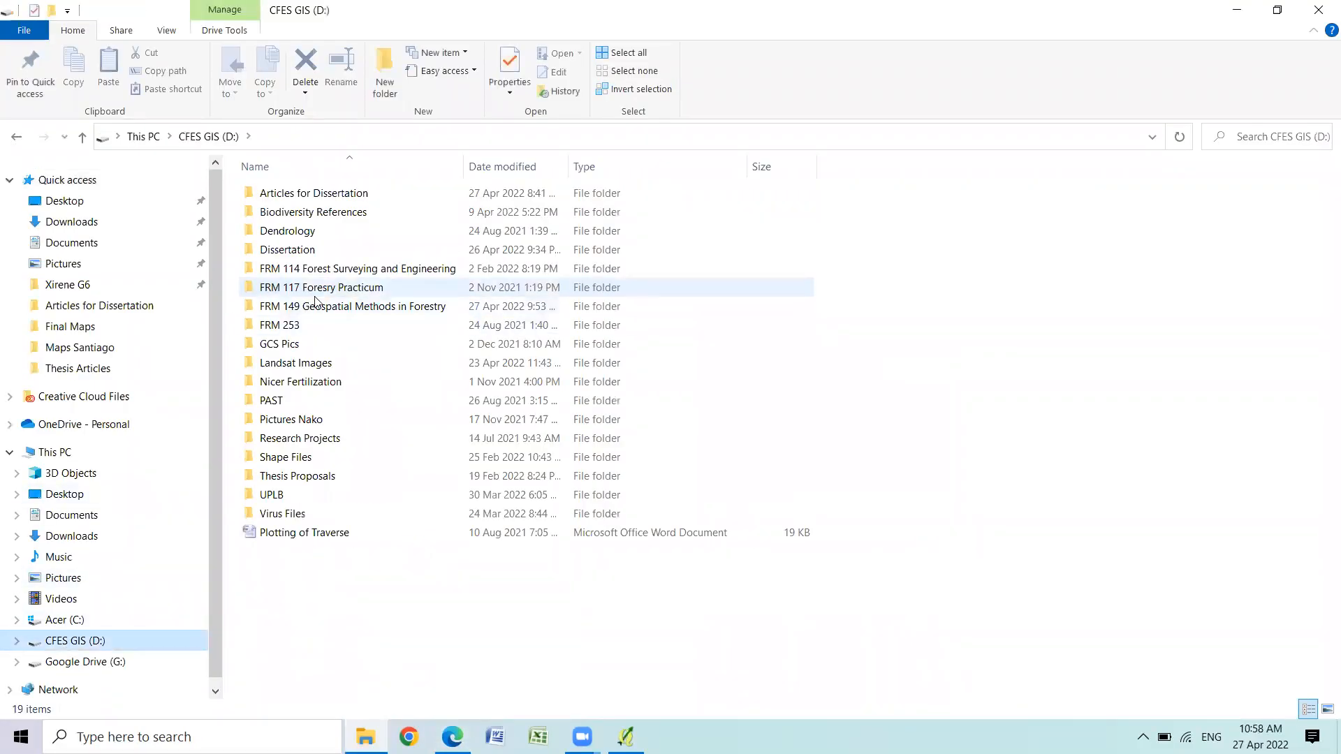
double_click(329, 278)
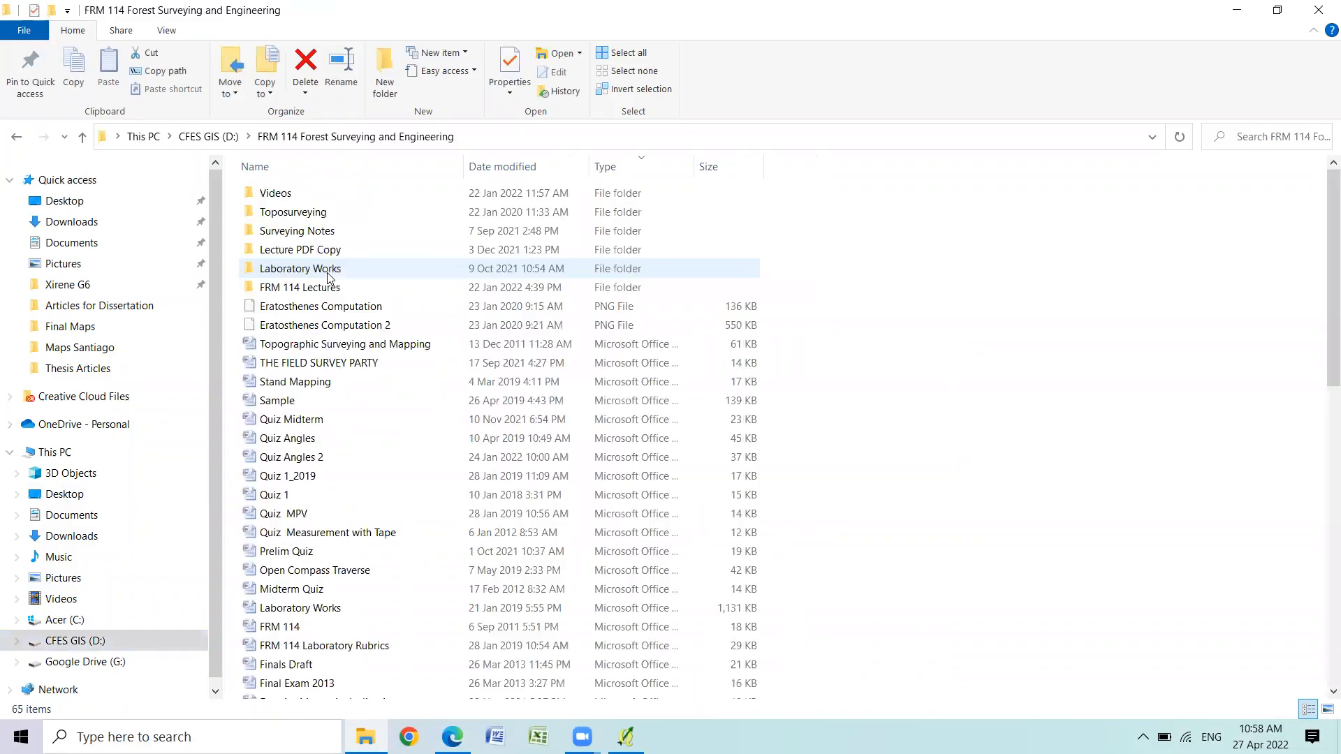
click(87, 141)
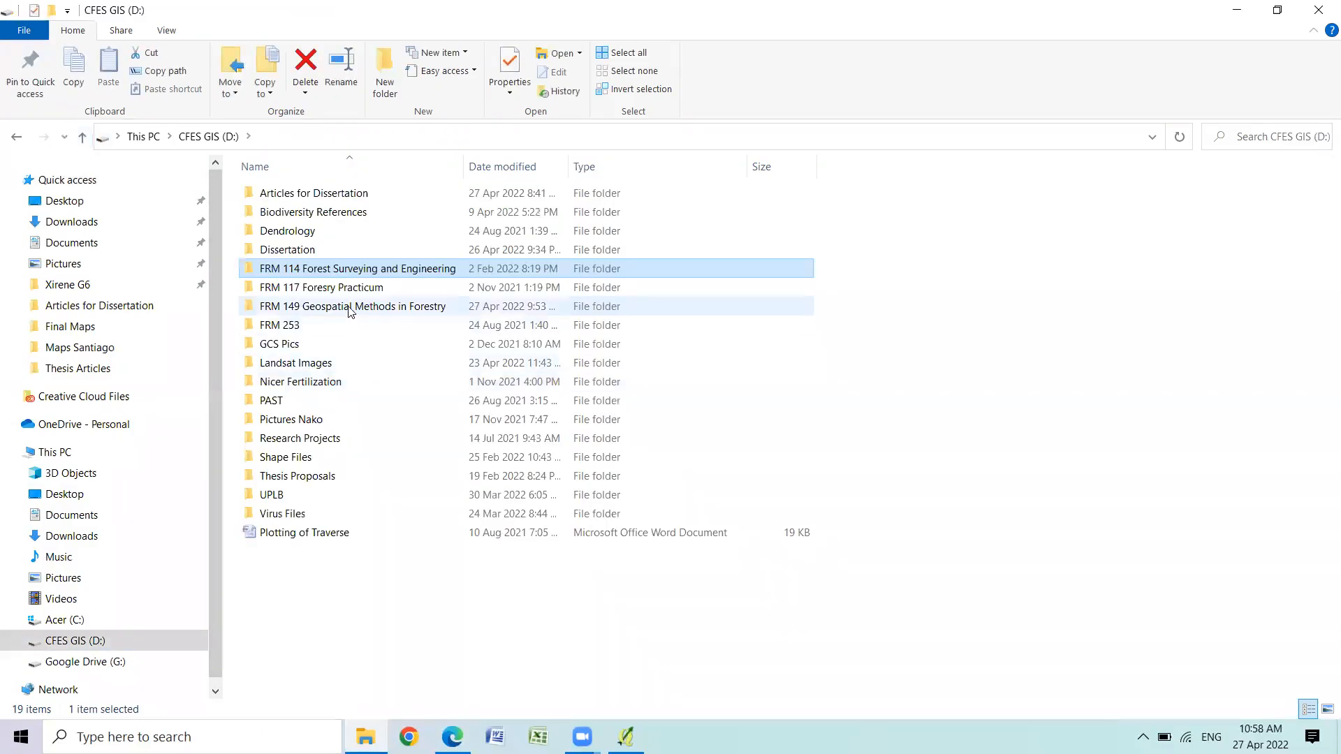
double_click(349, 306)
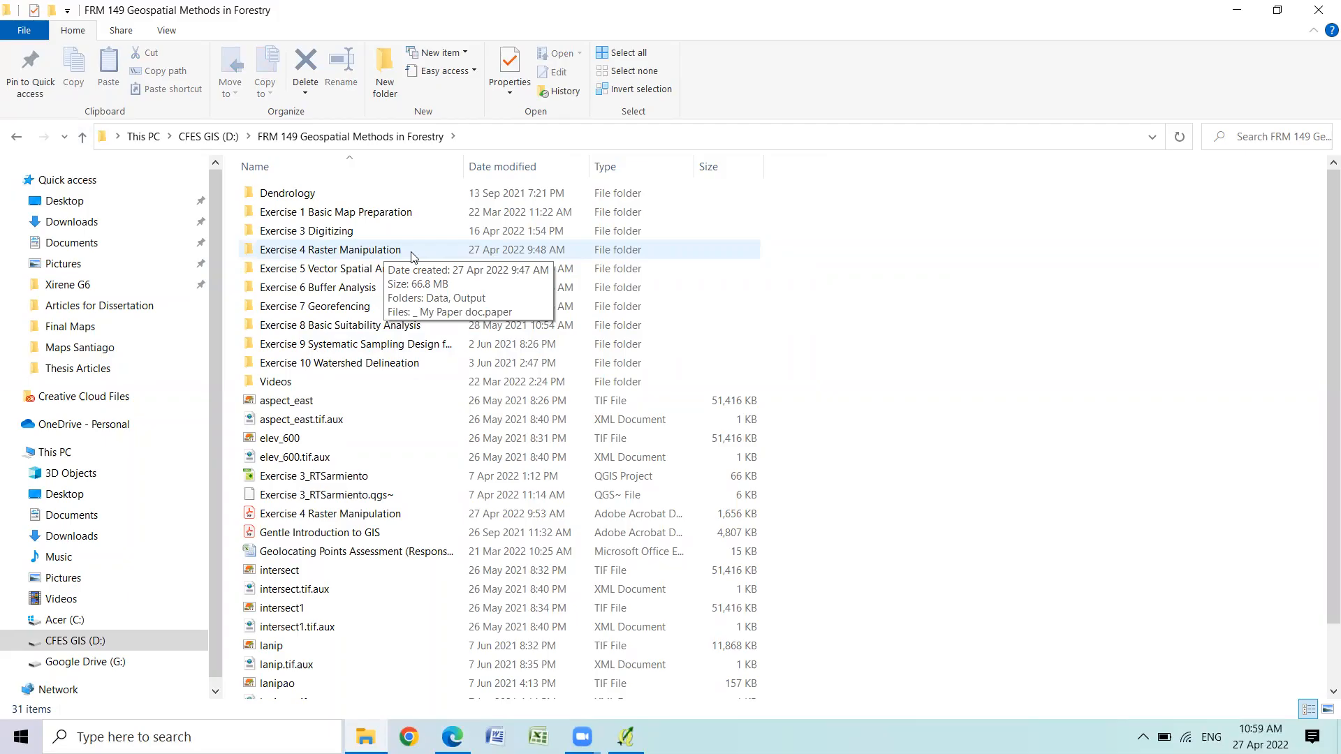
Open the Data folder inside Exercise 4 Raster Manipulation and select the SRTM_BXU folder
double_click(339, 256)
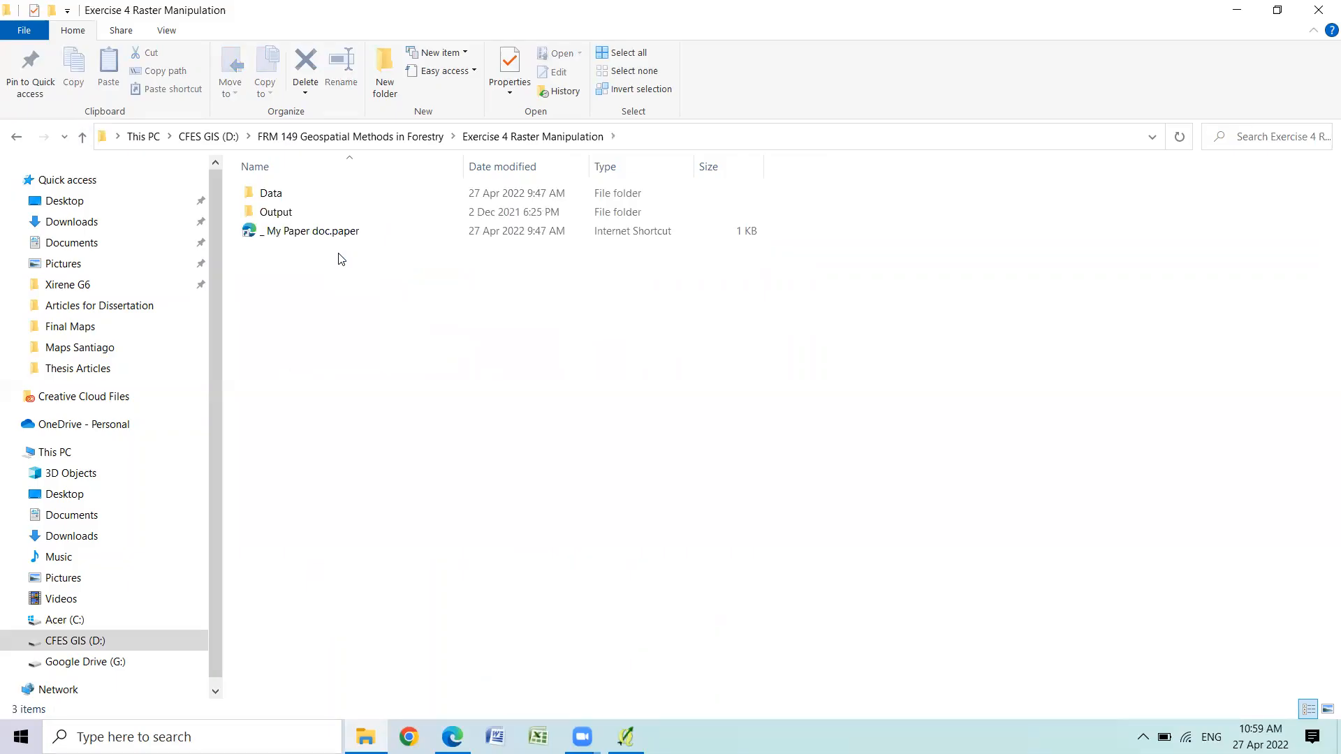
double_click(274, 195)
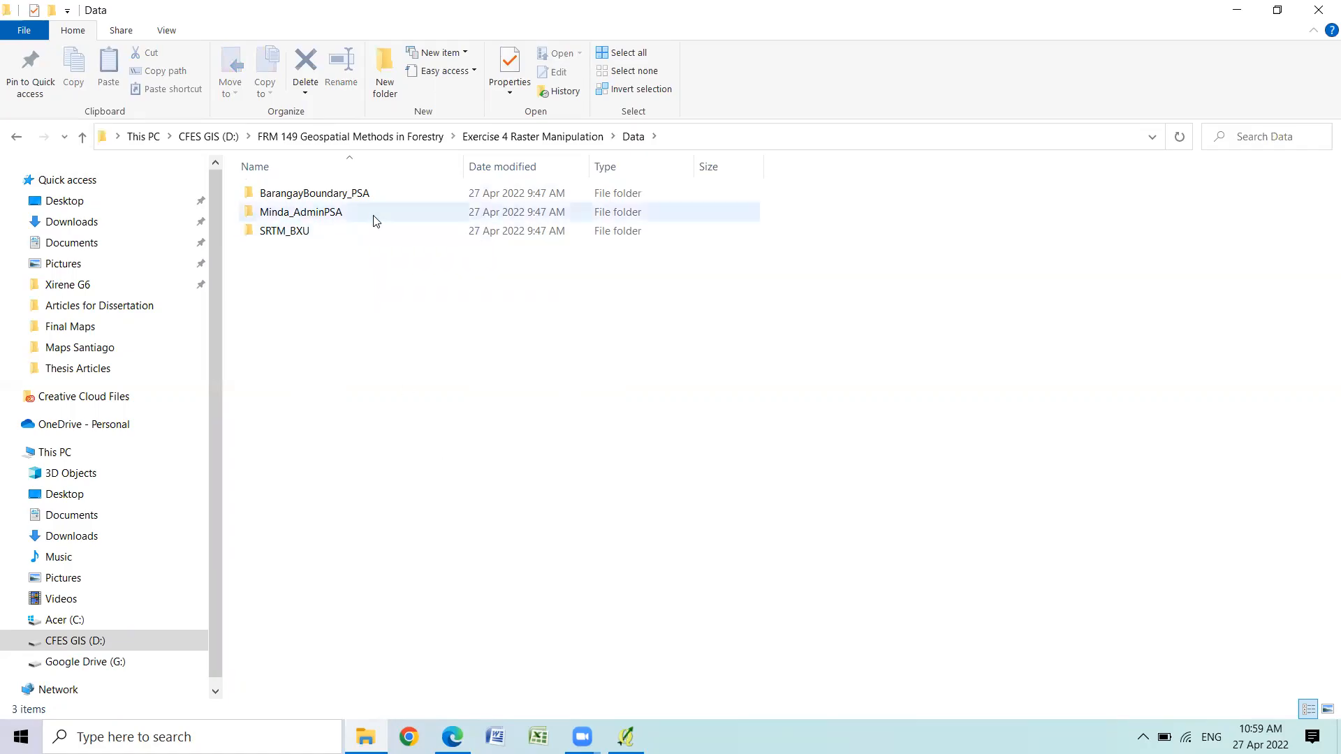
click(337, 237)
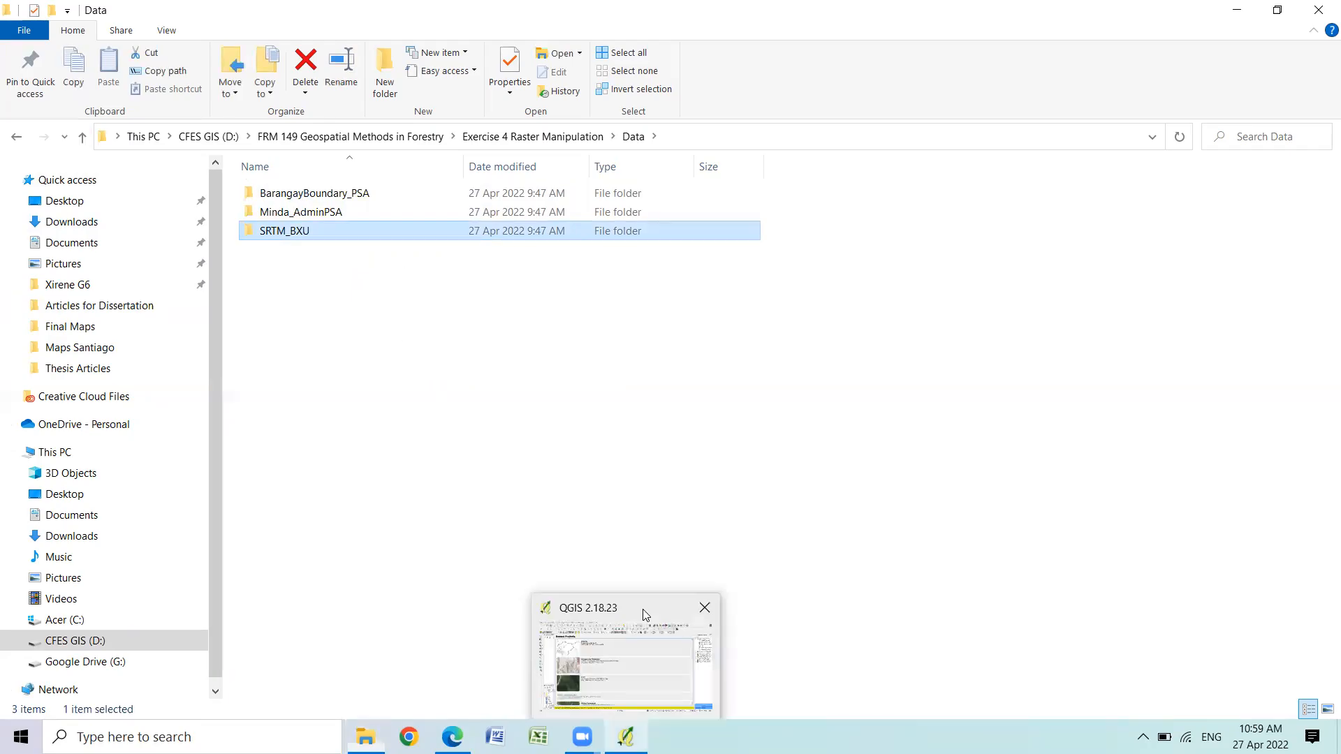
Switch to QGIS and create a new project with on-the-fly CRS transformation enabled and WGS 84 (EPSG:4326) as its CRS
click(643, 609)
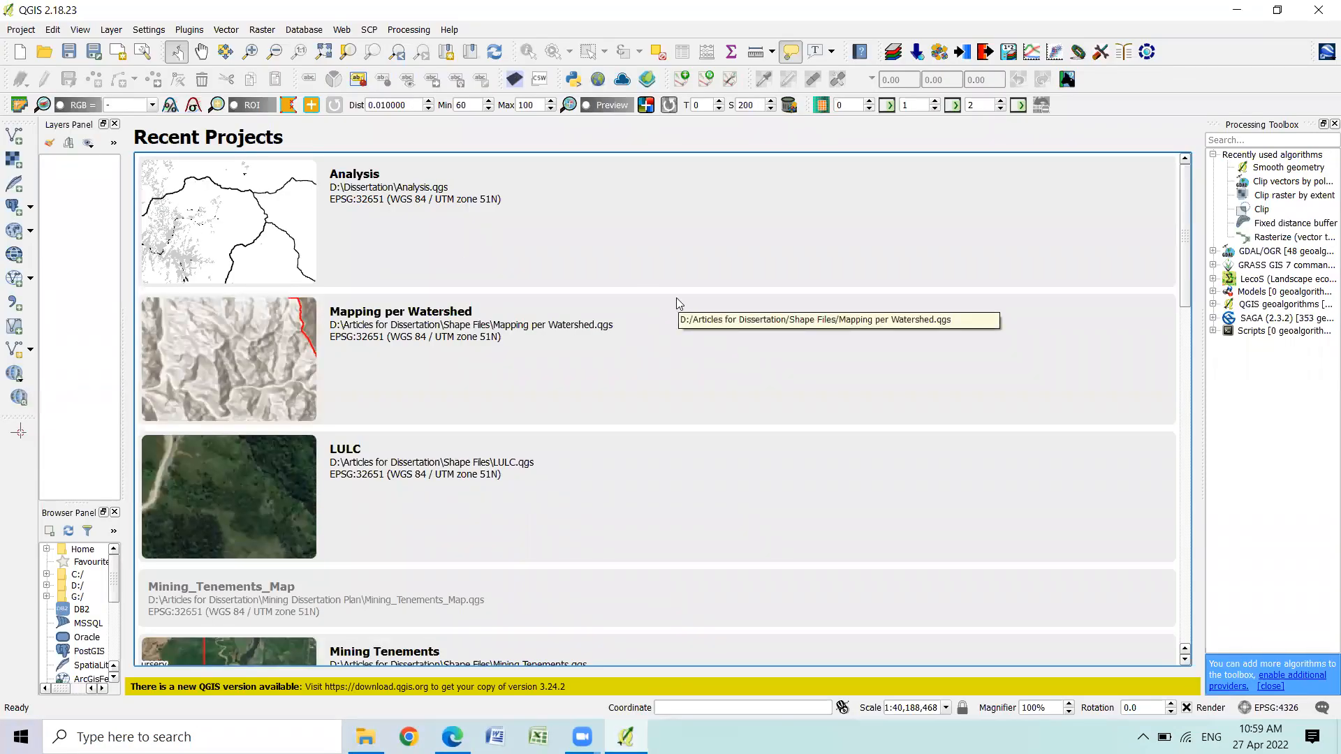
click(23, 55)
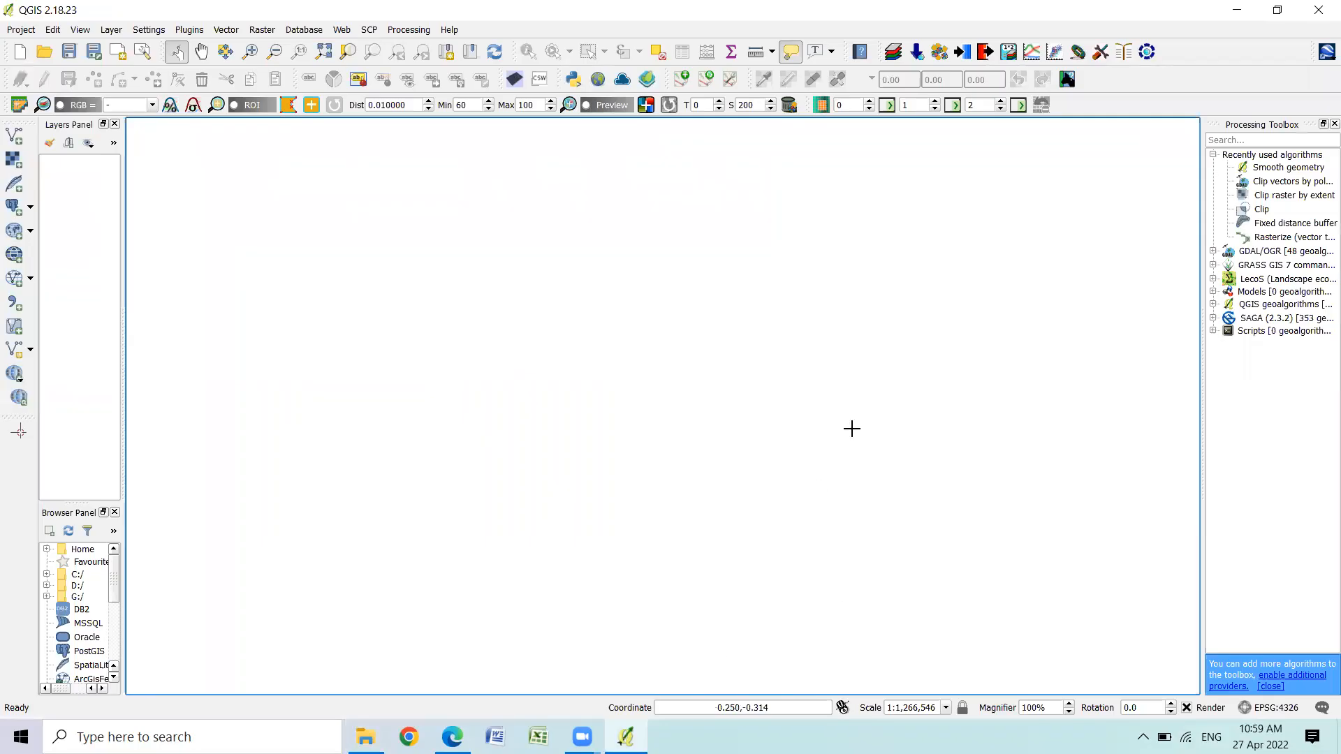
click(19, 32)
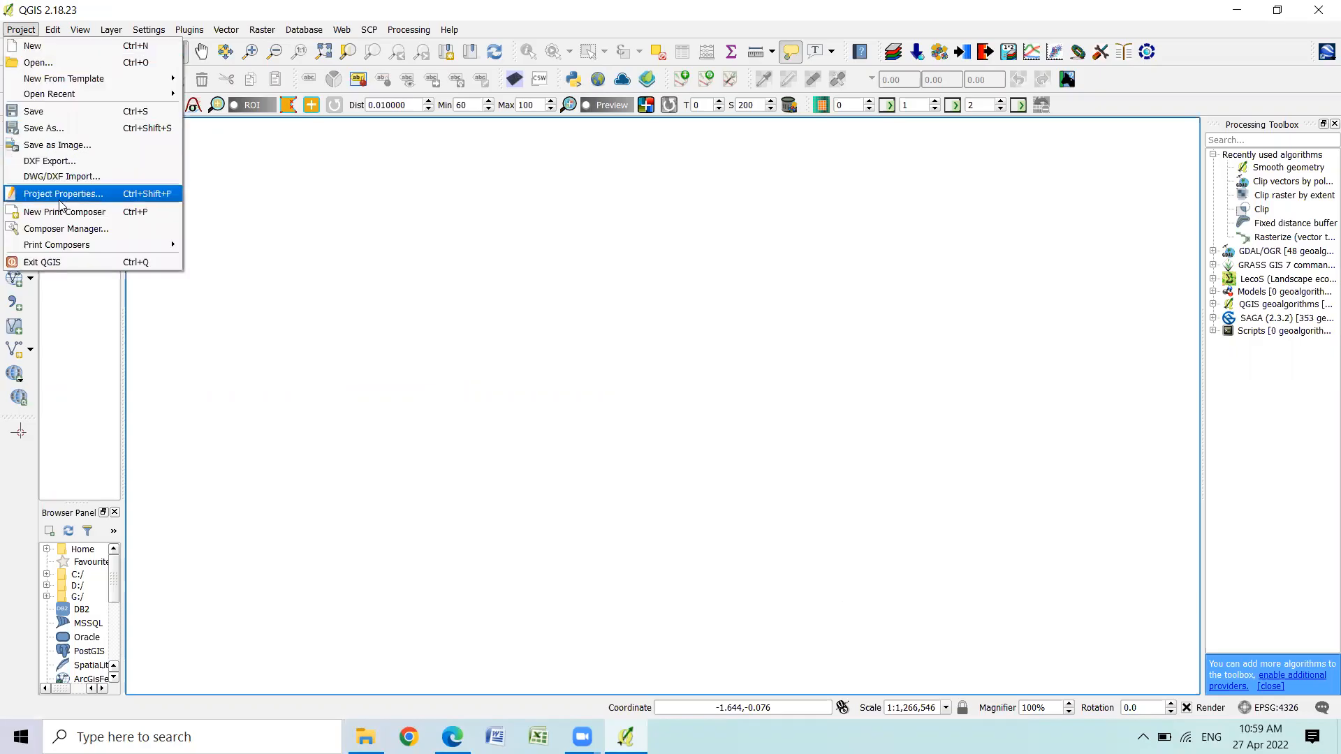
click(63, 194)
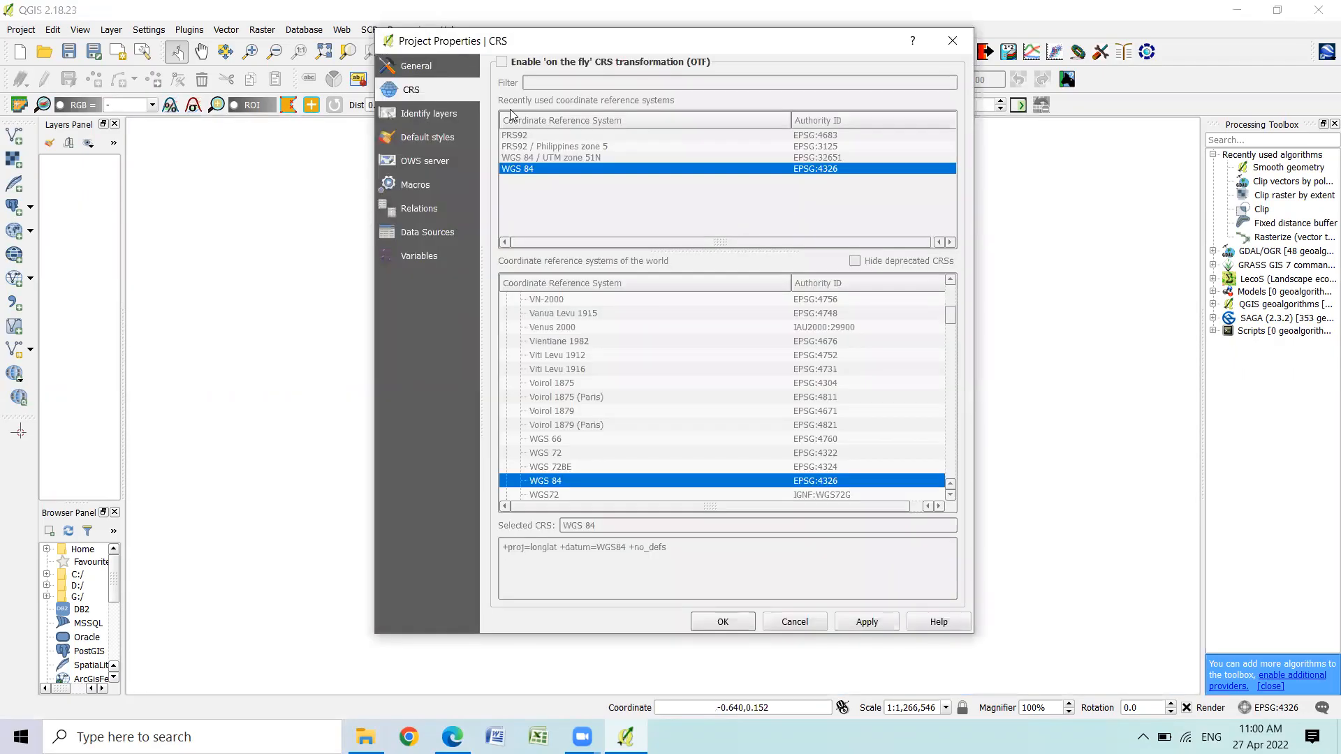
click(500, 62)
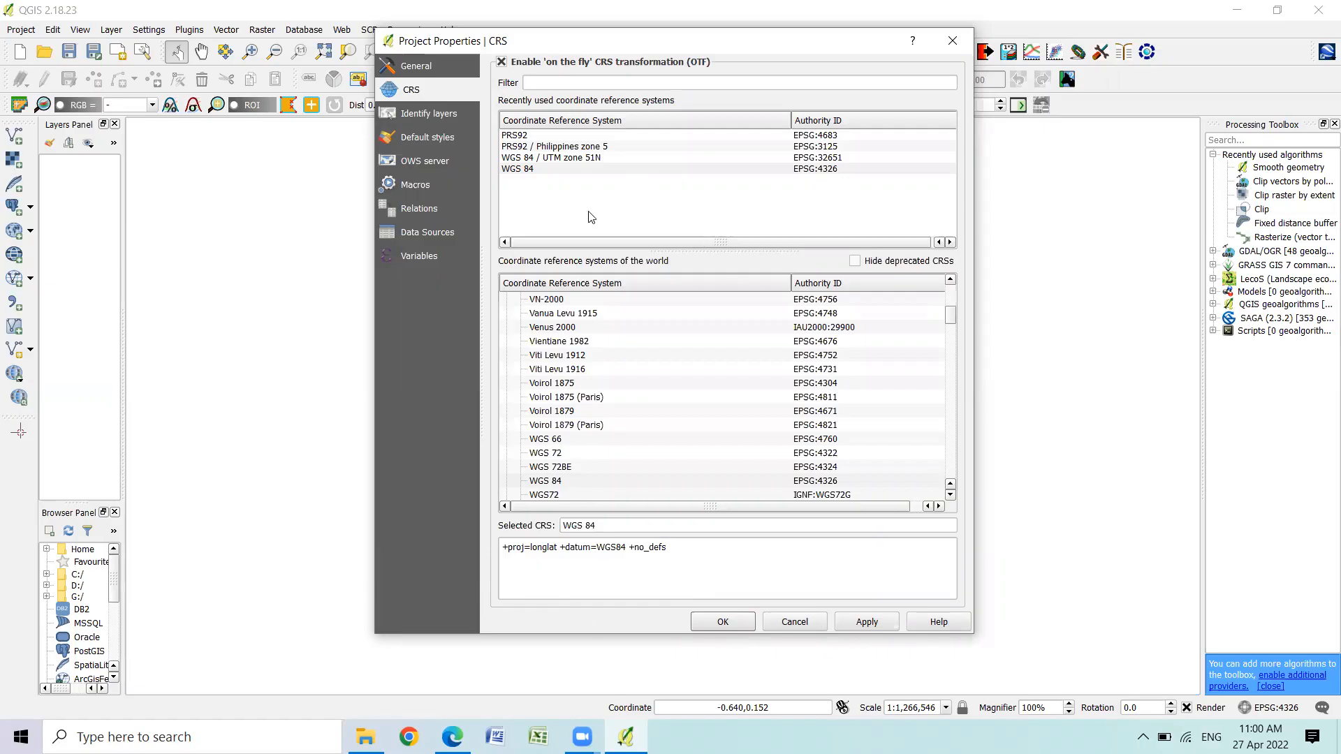
click(561, 171)
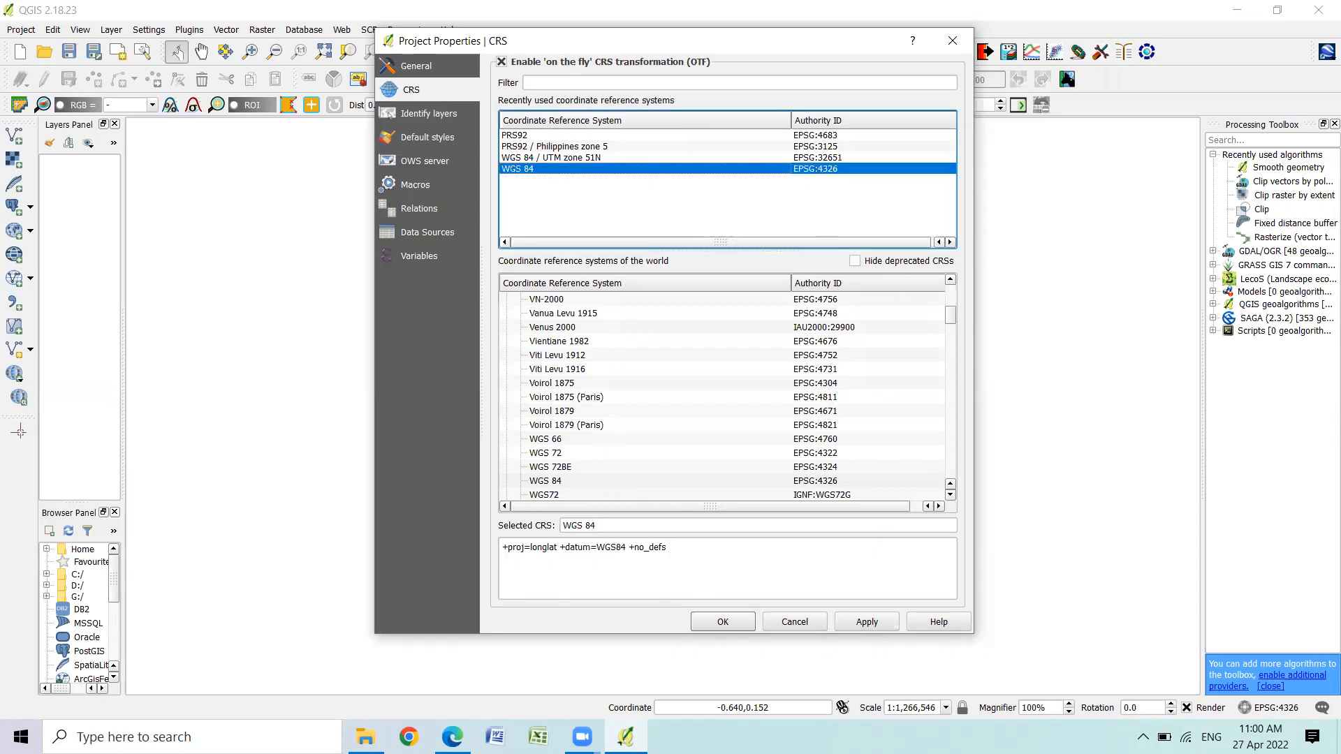
click(868, 622)
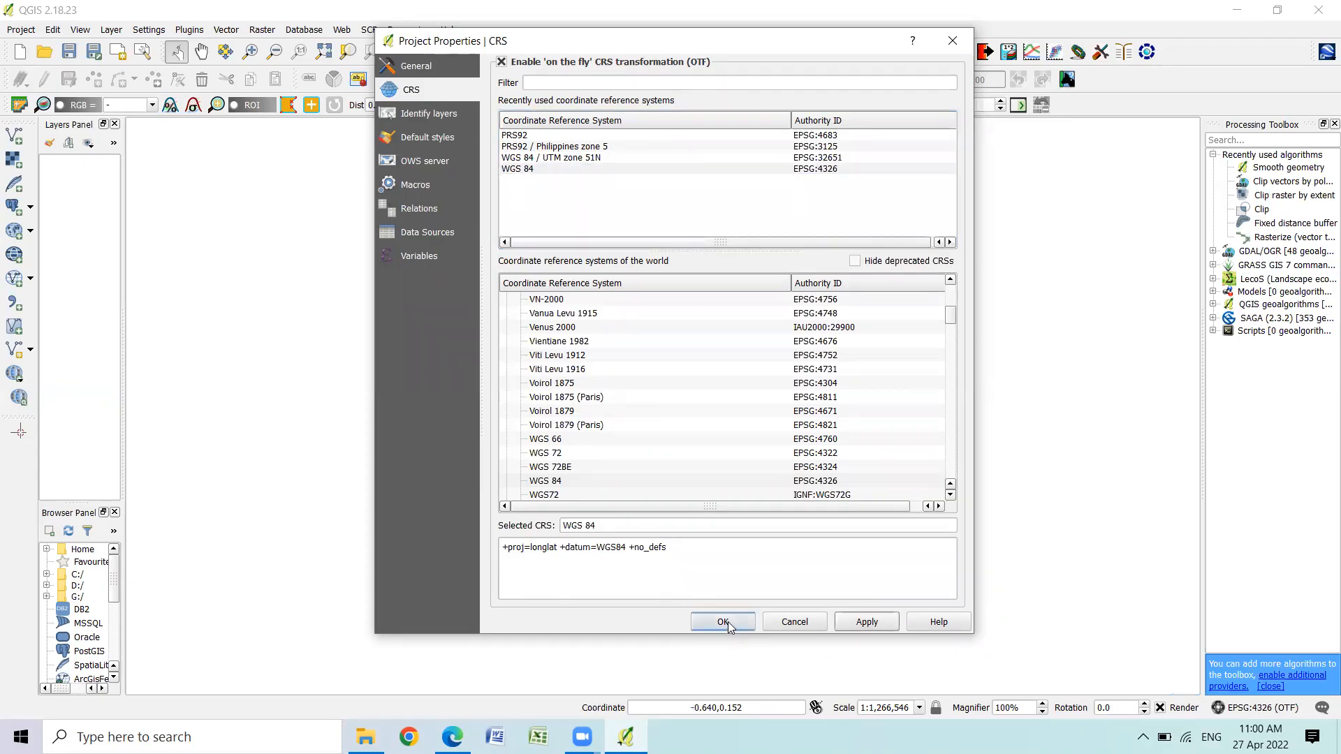
click(723, 622)
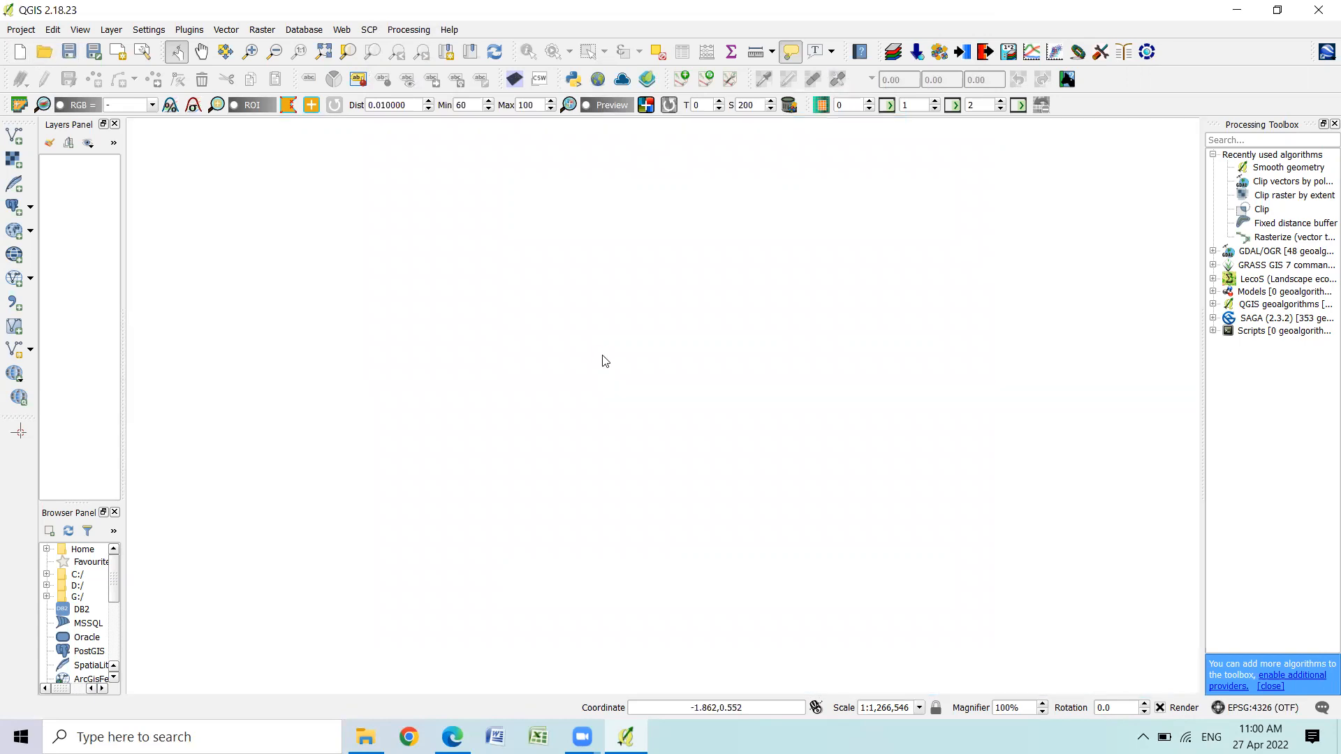
Save the project in the Output folder of Exercise 4 Raster Manipulation, named Exer4_ followed by the author's surname
key(ctrl+s)
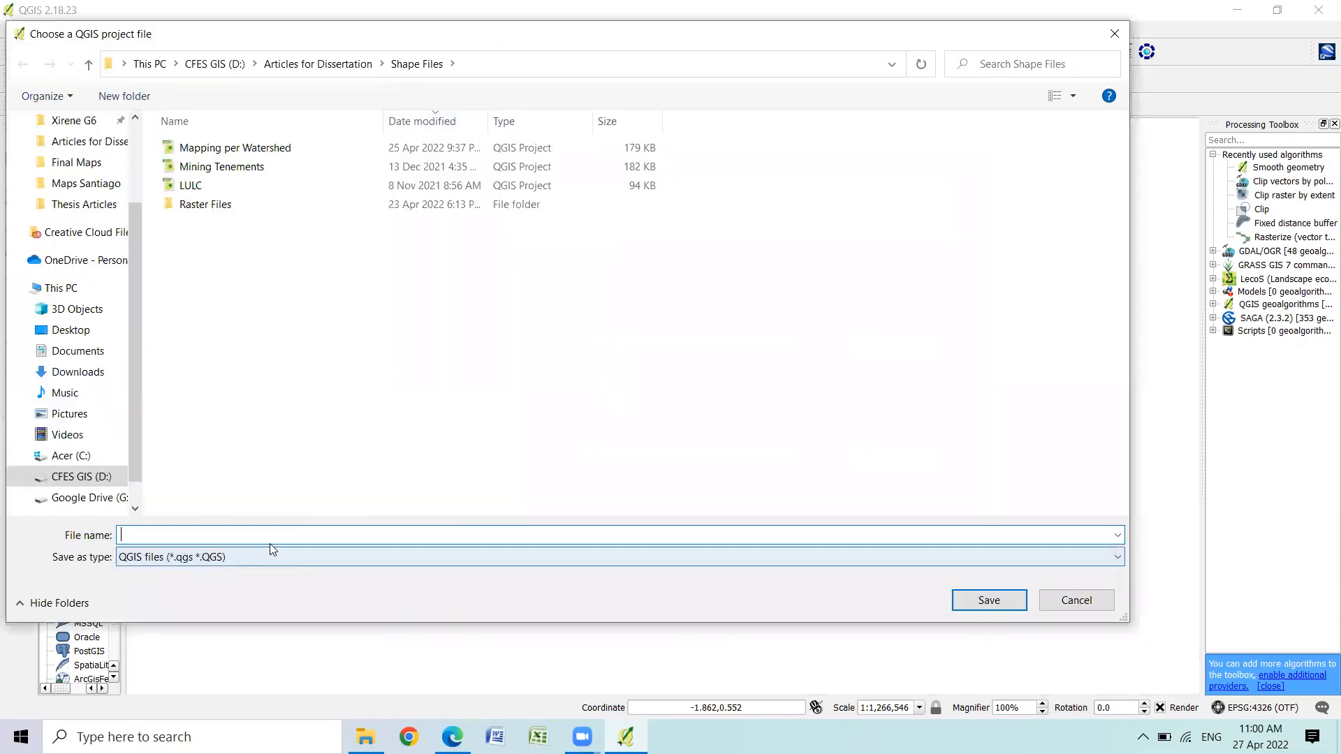
click(88, 65)
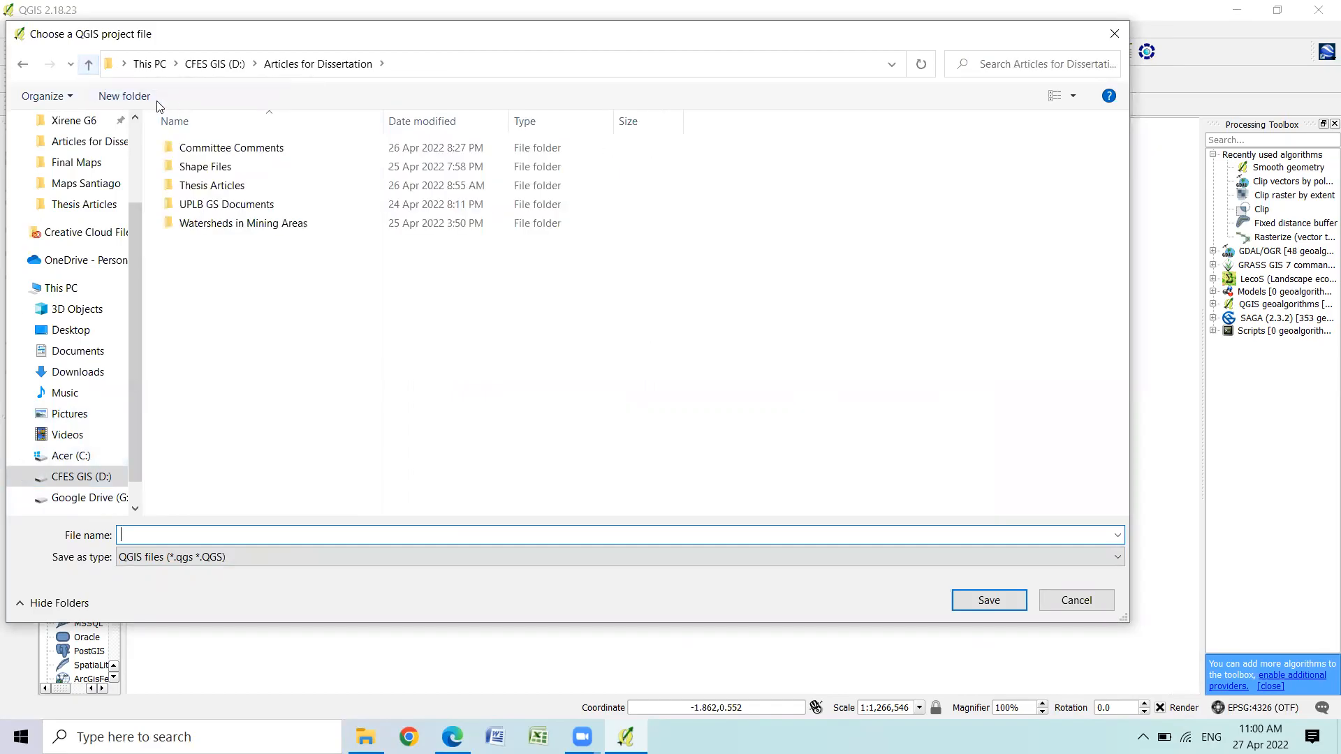
click(89, 68)
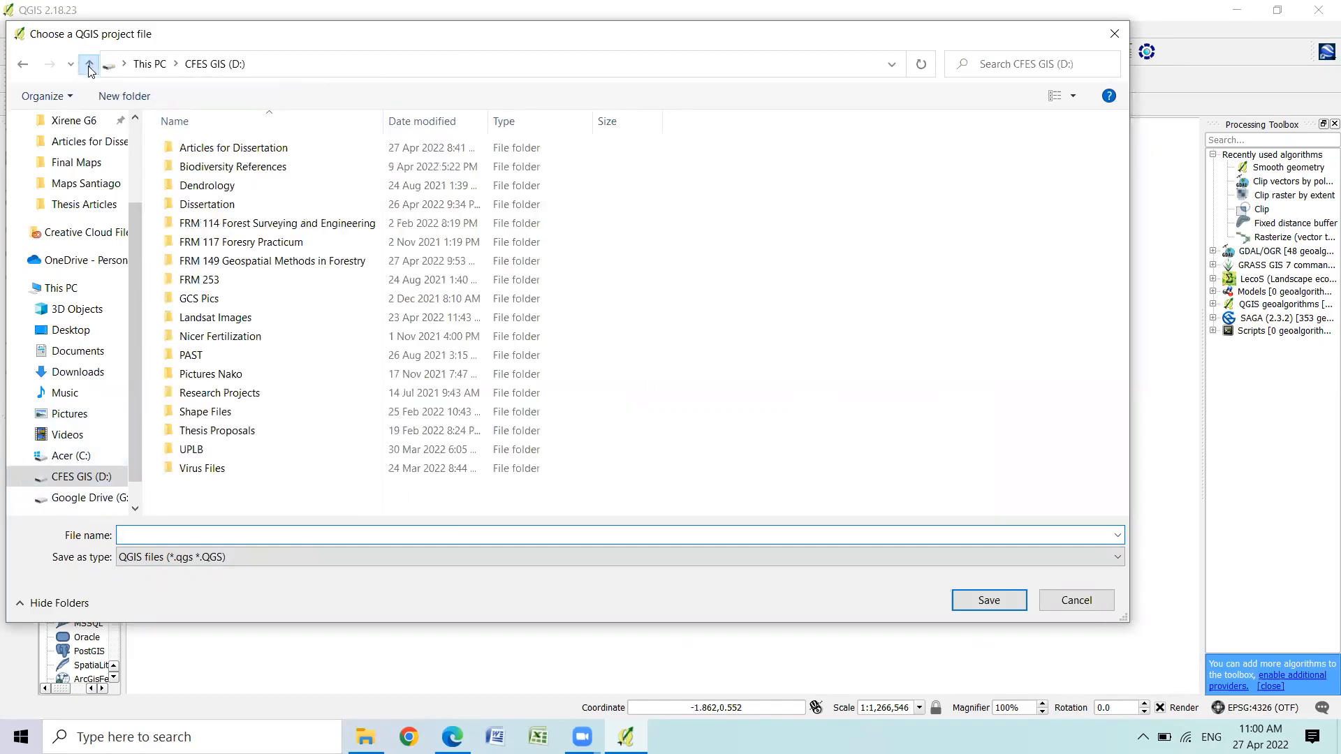
click(243, 264)
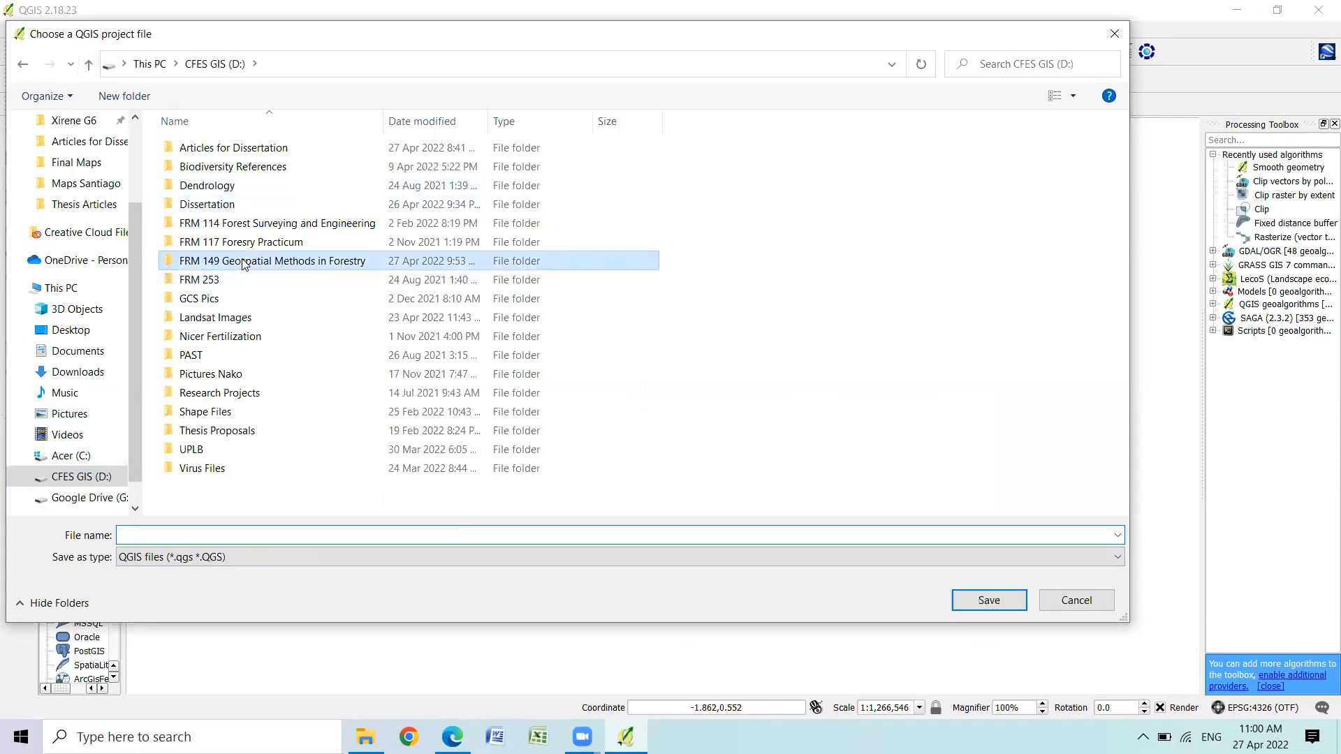
double_click(244, 264)
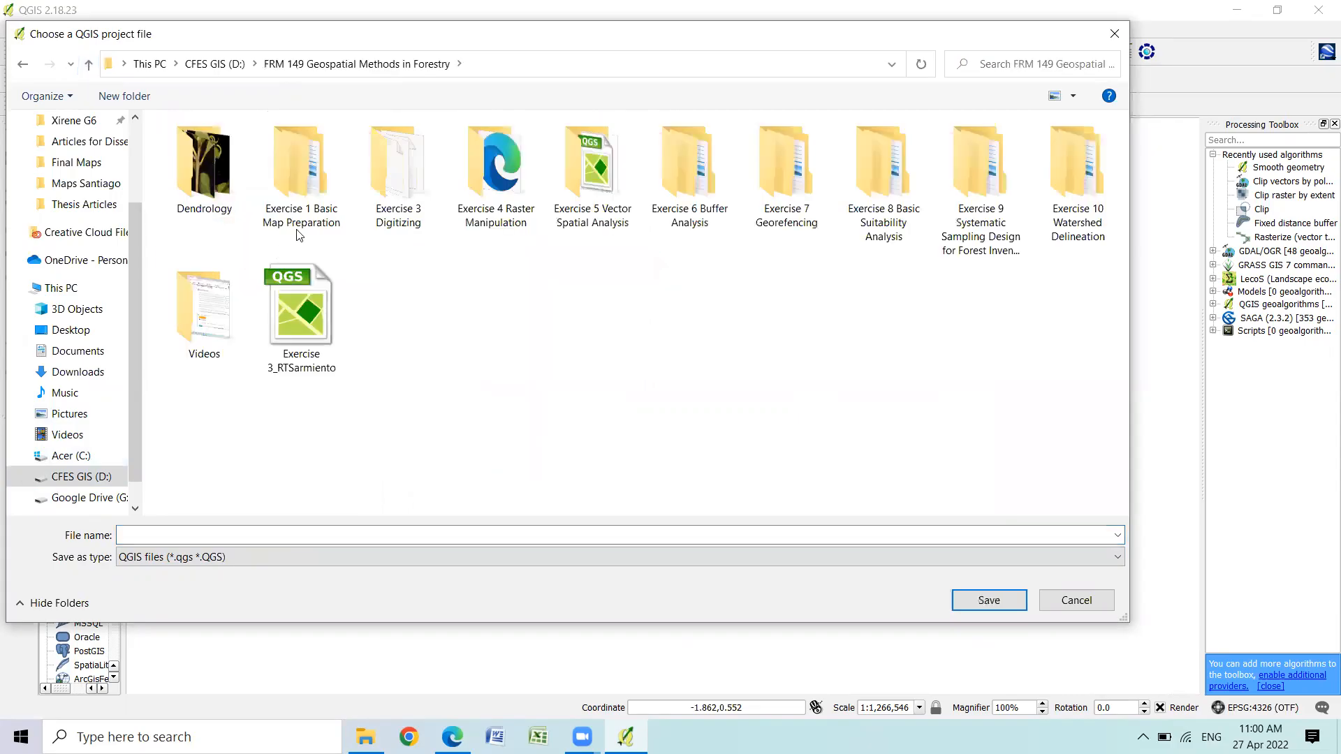
double_click(517, 180)
right_click(294, 312)
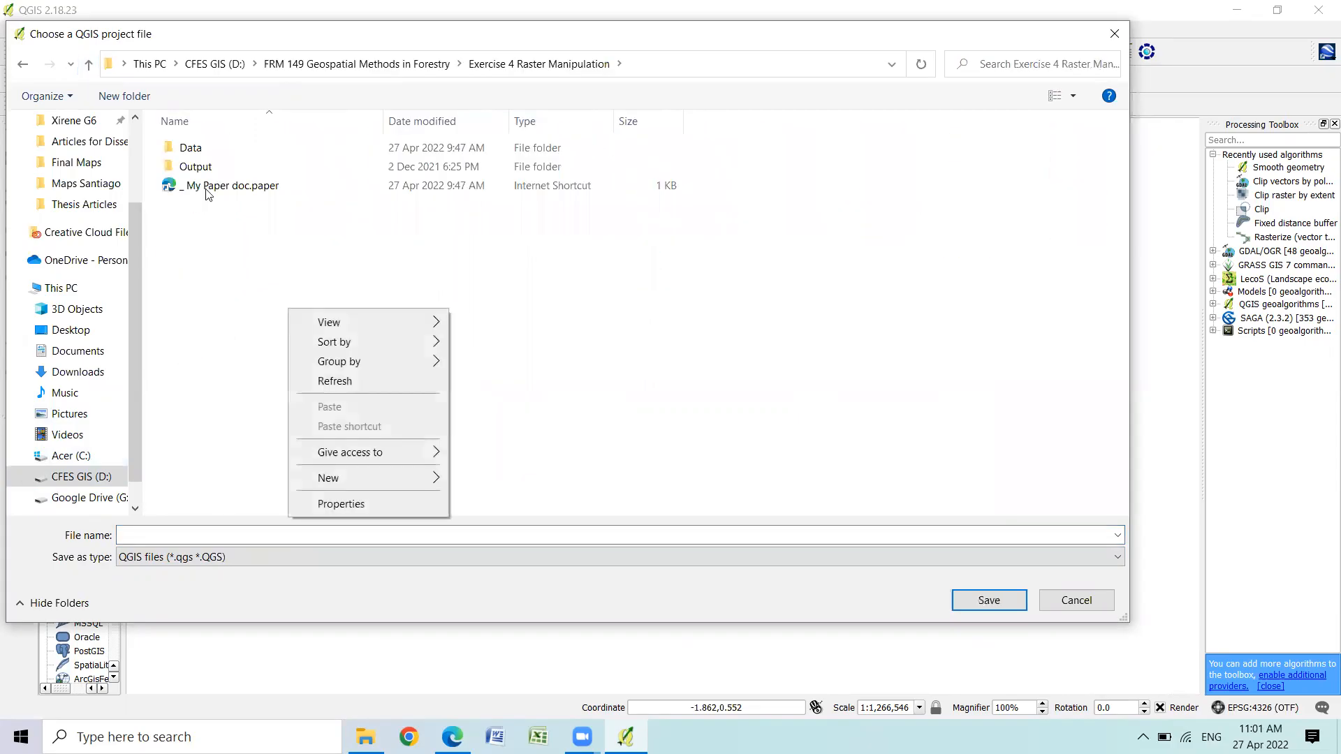
click(200, 172)
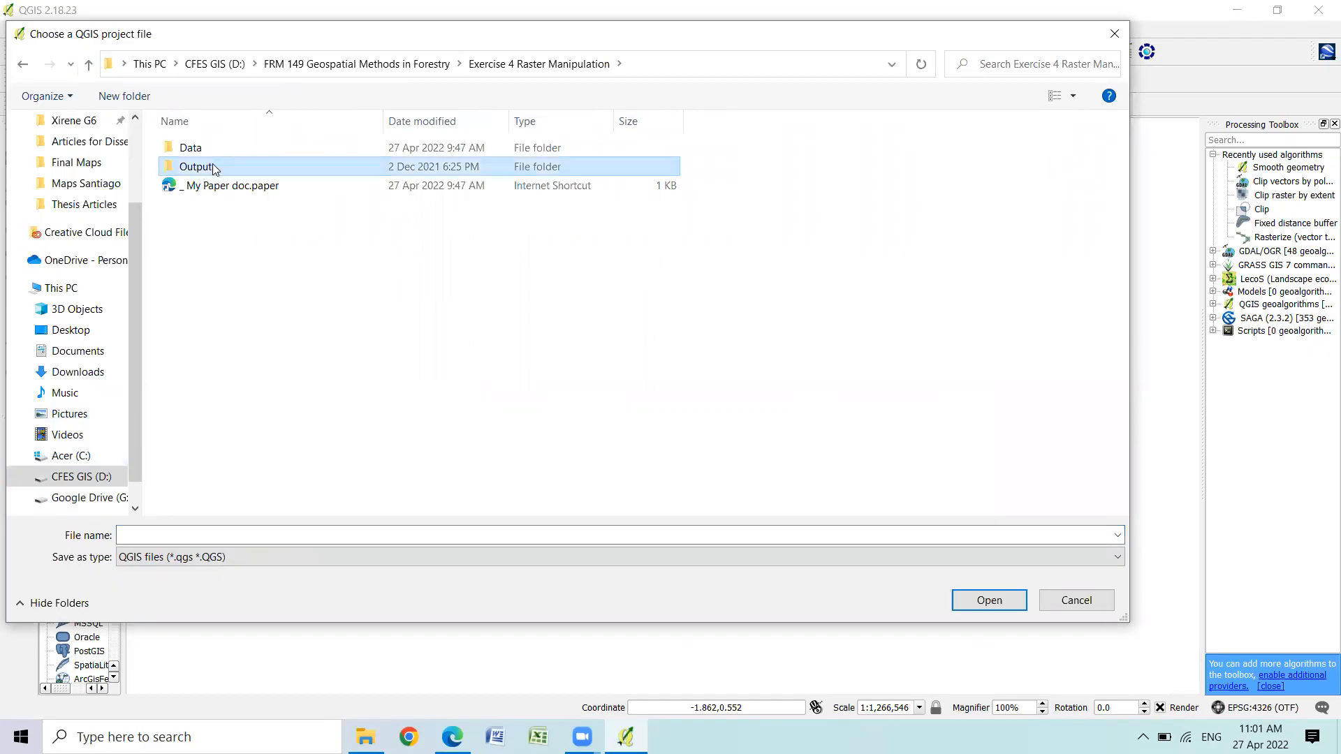
double_click(214, 169)
click(260, 531)
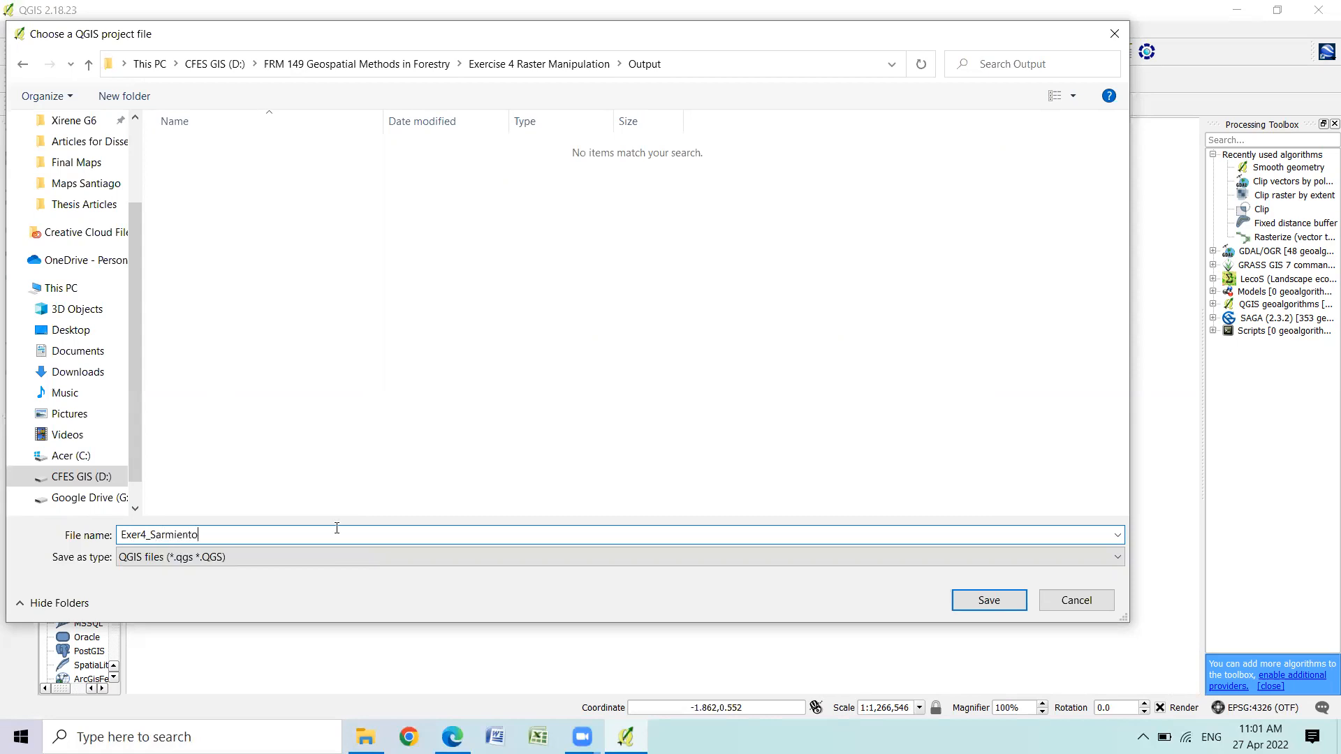
click(992, 600)
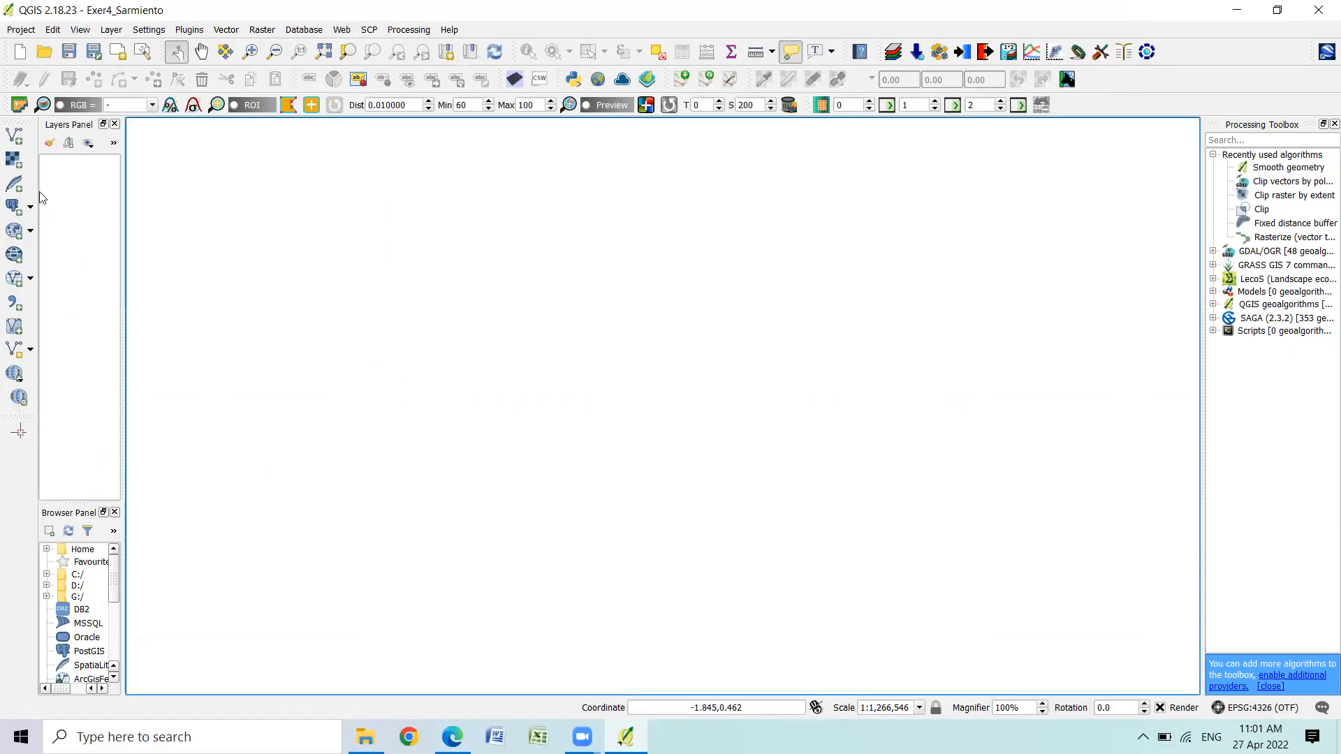
Add the vector layer BarangayBoundary_ButuanCity_PSA.shp from the Exercise 4 Data folder's BarangayBoundary_PSA subfolder
click(11, 135)
click(810, 404)
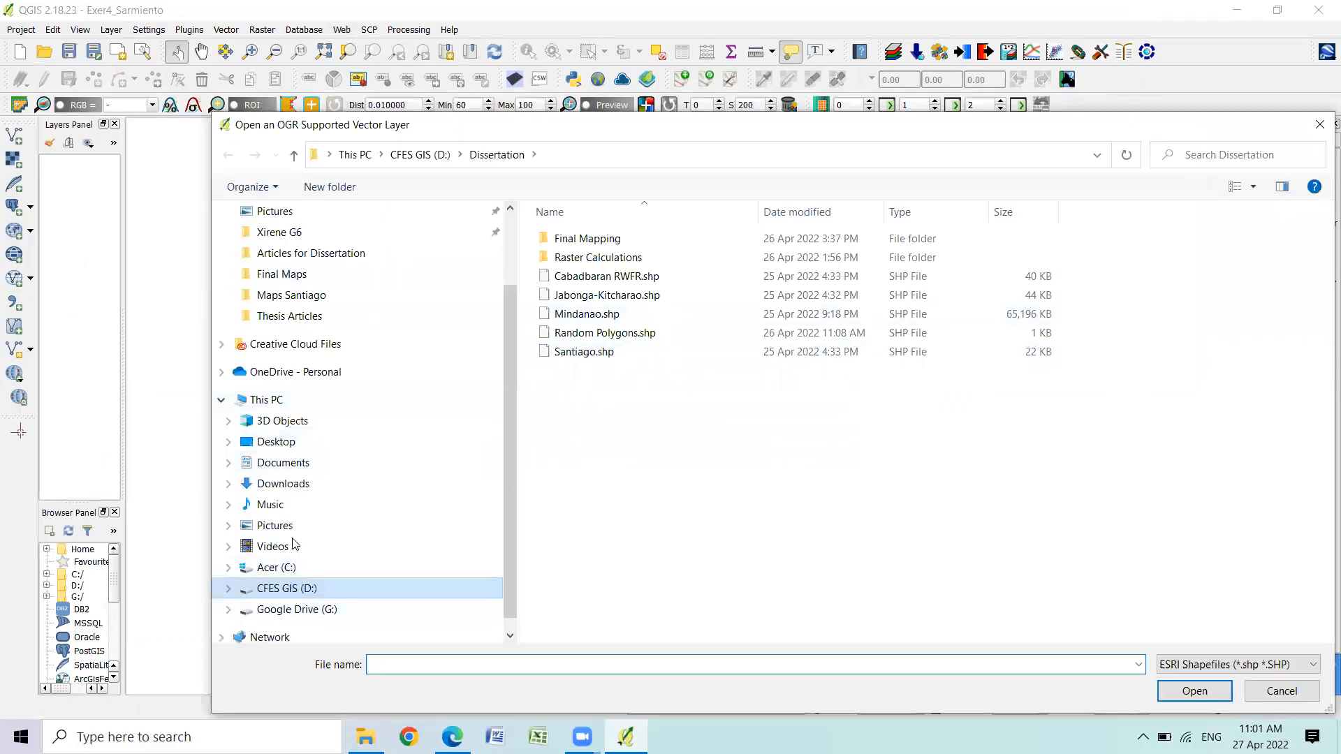
click(294, 160)
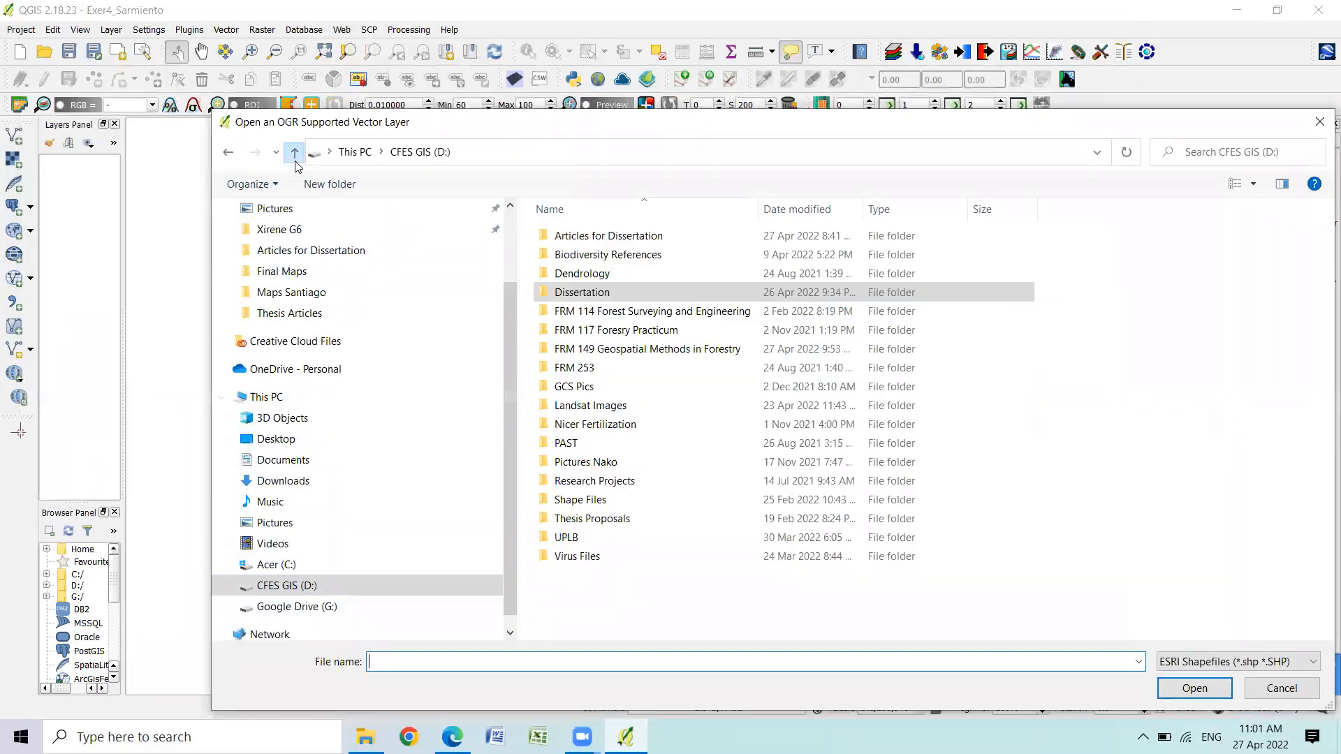
double_click(662, 348)
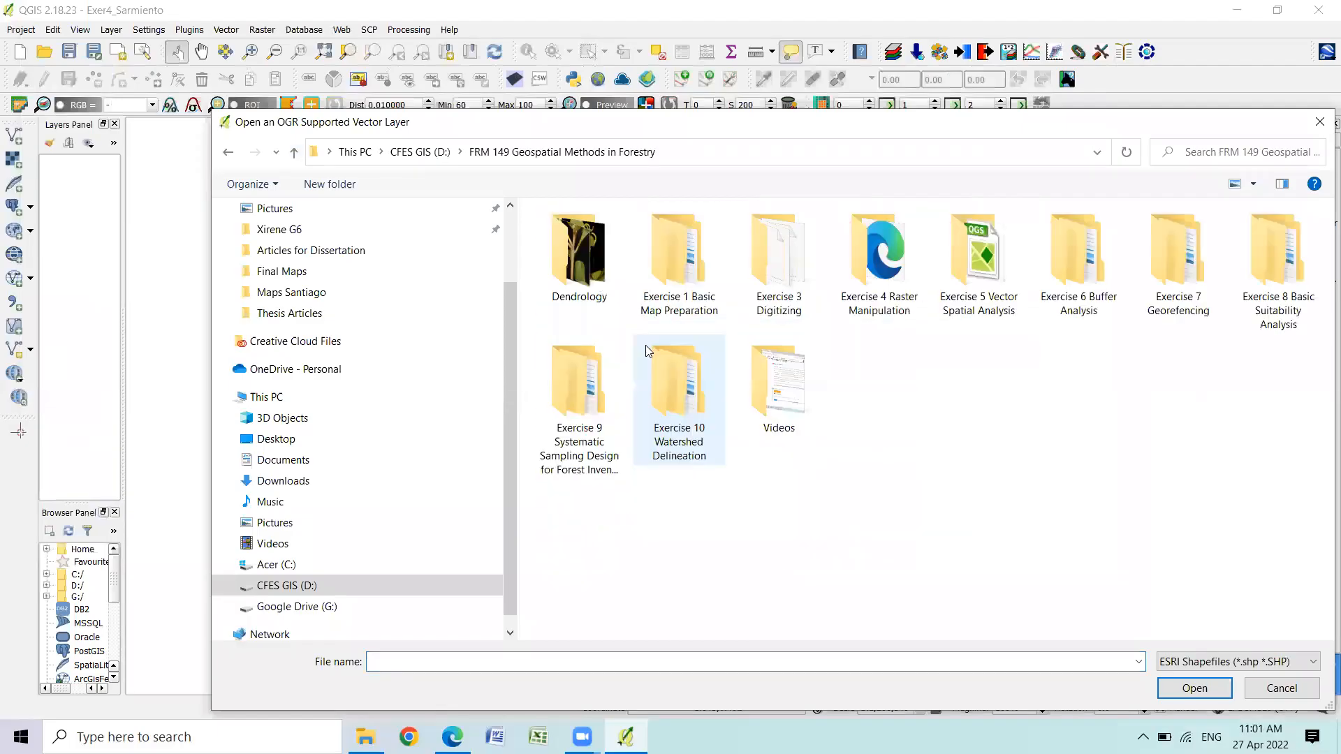
double_click(899, 282)
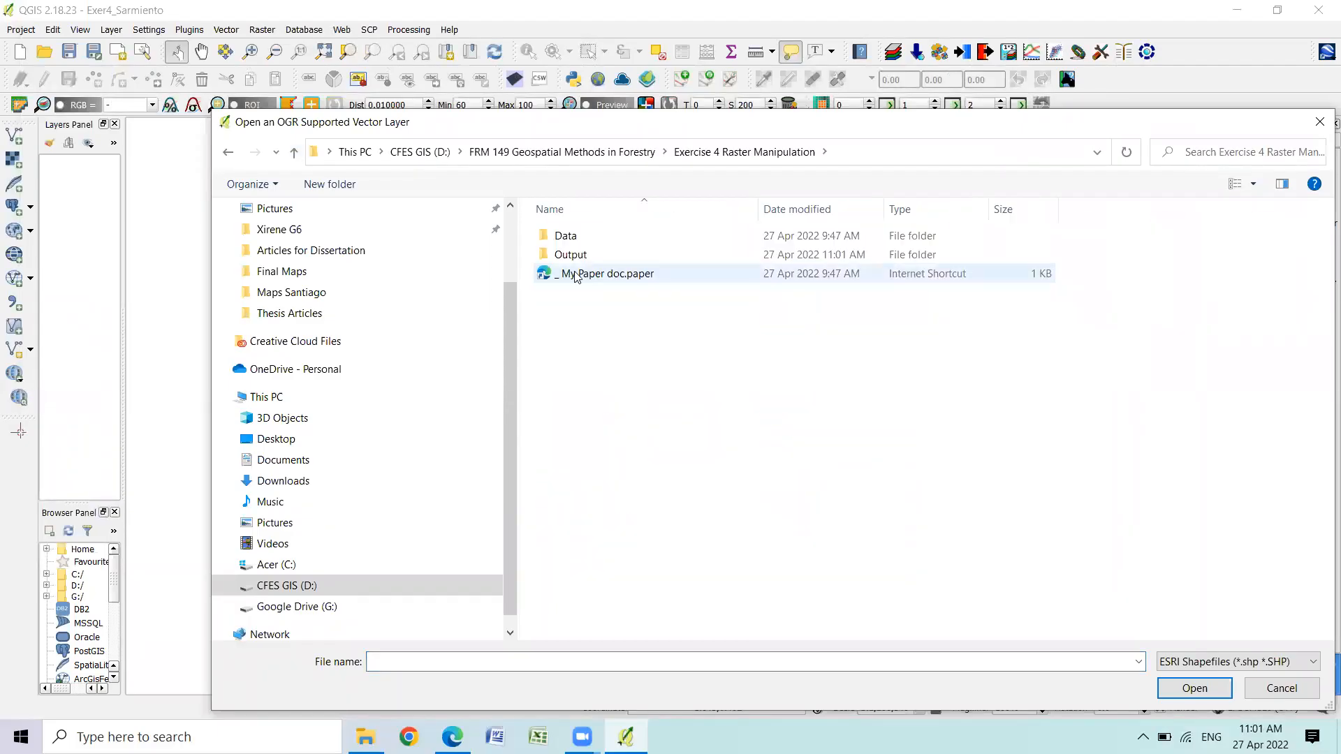
double_click(564, 236)
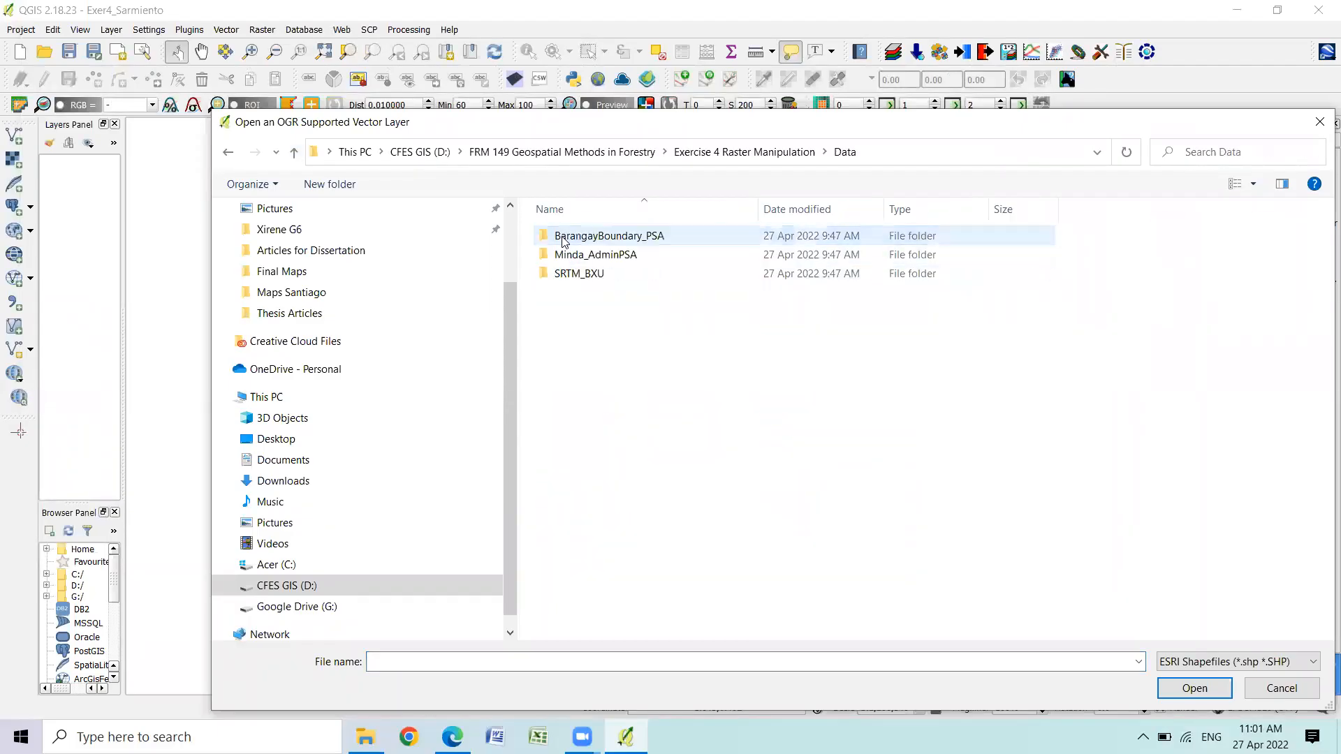
double_click(633, 238)
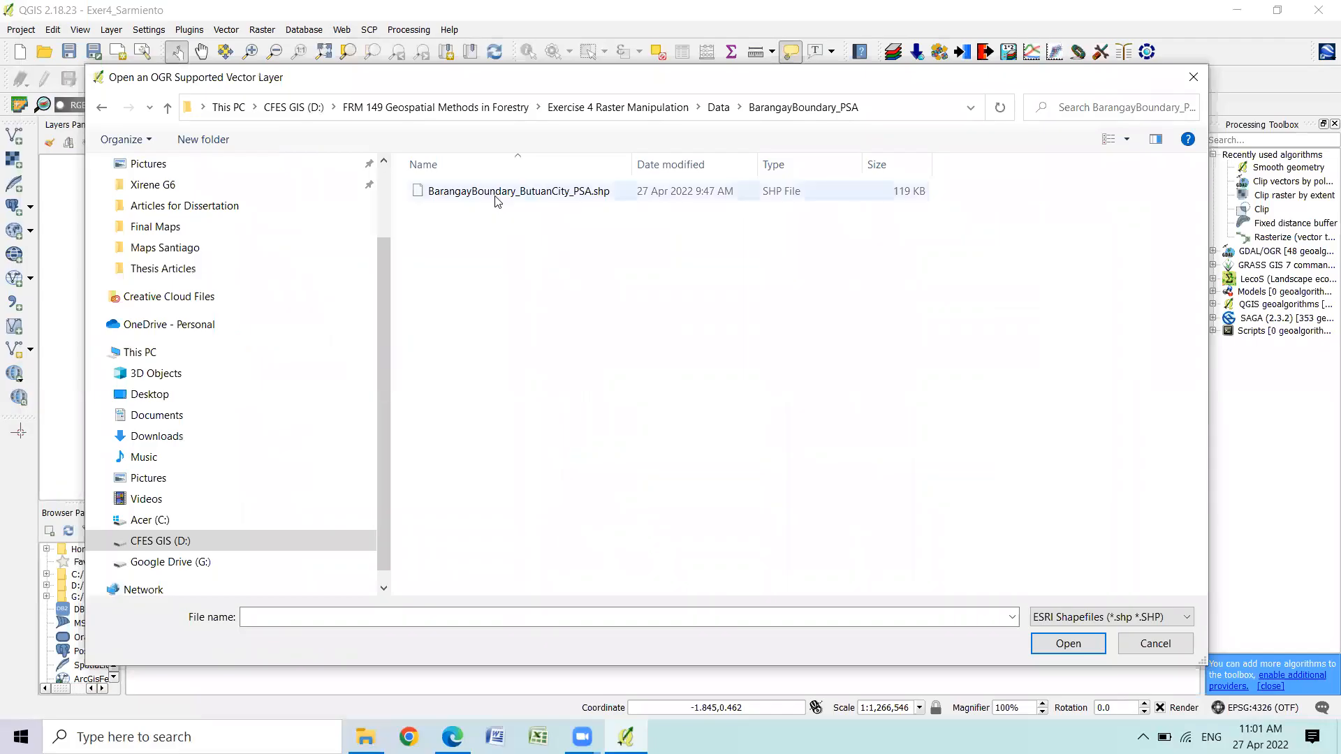
click(494, 195)
click(1073, 649)
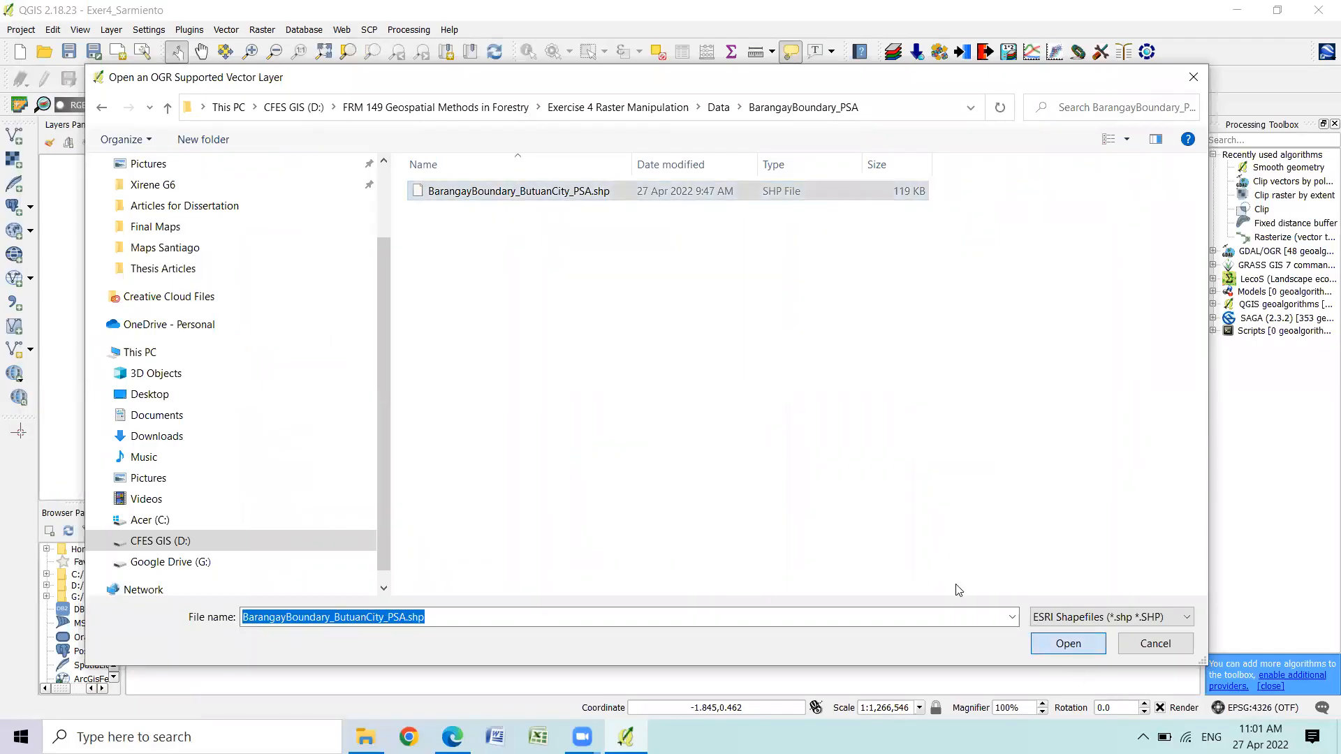
click(674, 435)
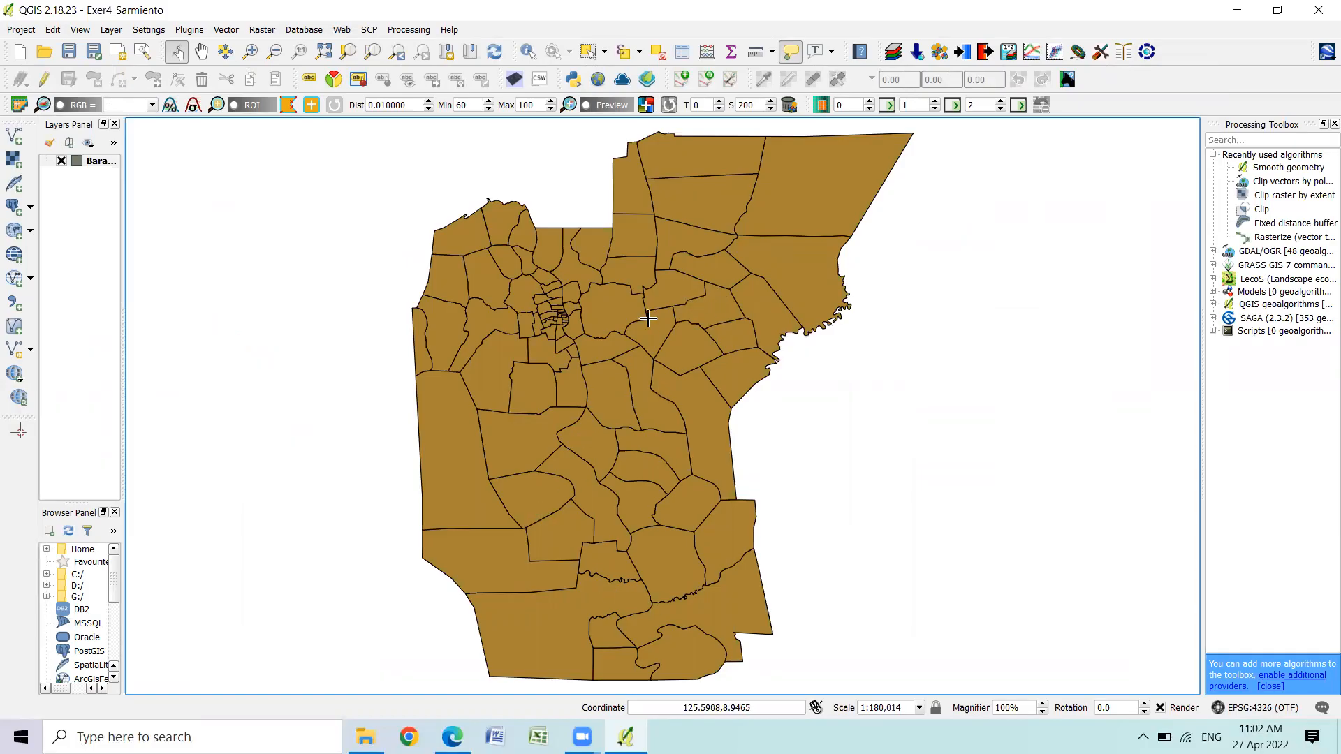
Add the vector layer Minda_AdminPSA.shp from the Exercise 4 Data folder's Minda_AdminPSA subfolder and place it below the barangay boundary layer
click(15, 136)
click(790, 398)
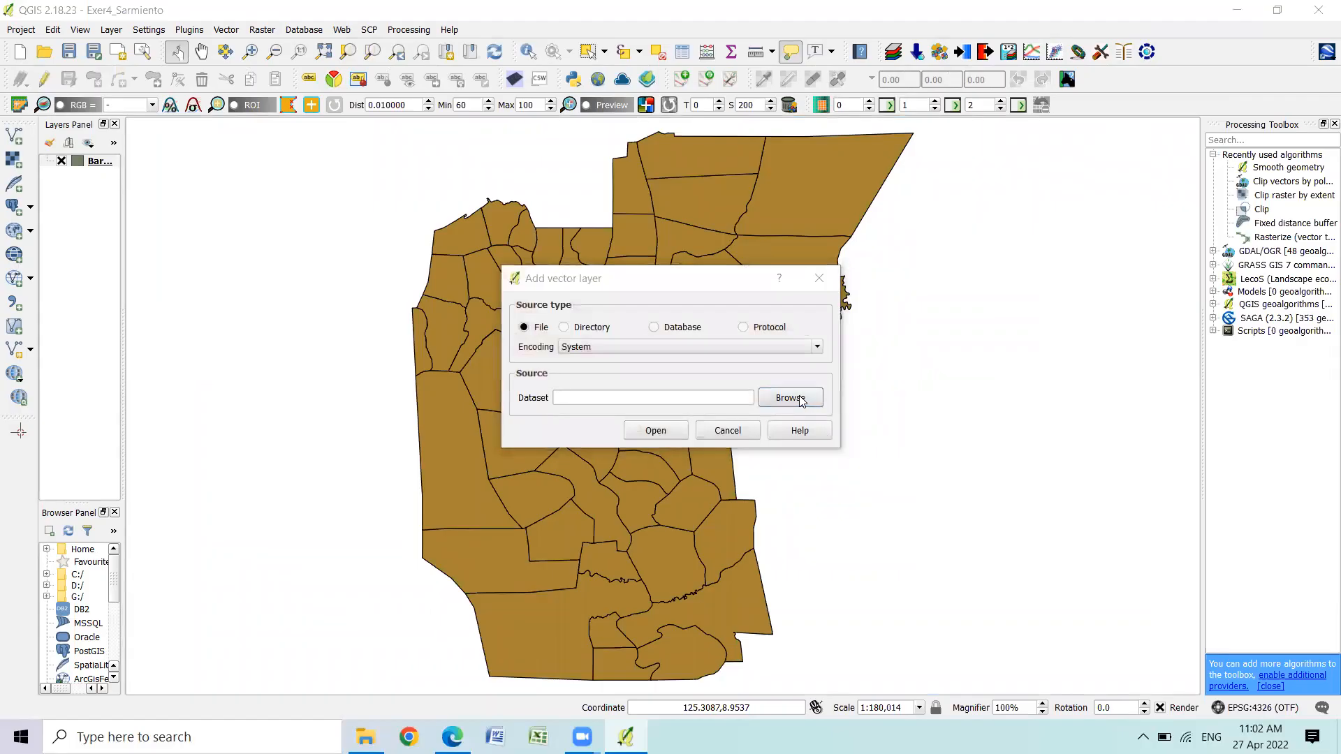
click(167, 108)
double_click(485, 212)
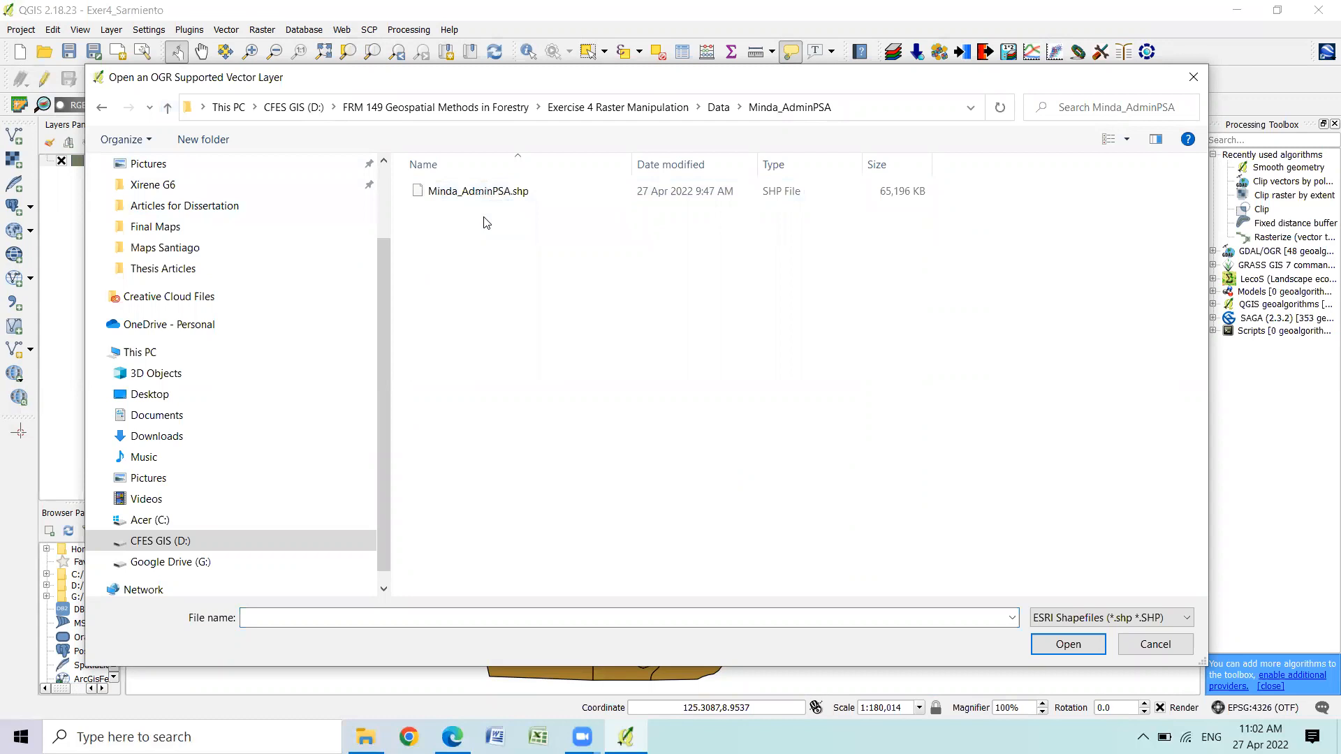
click(491, 196)
click(1078, 642)
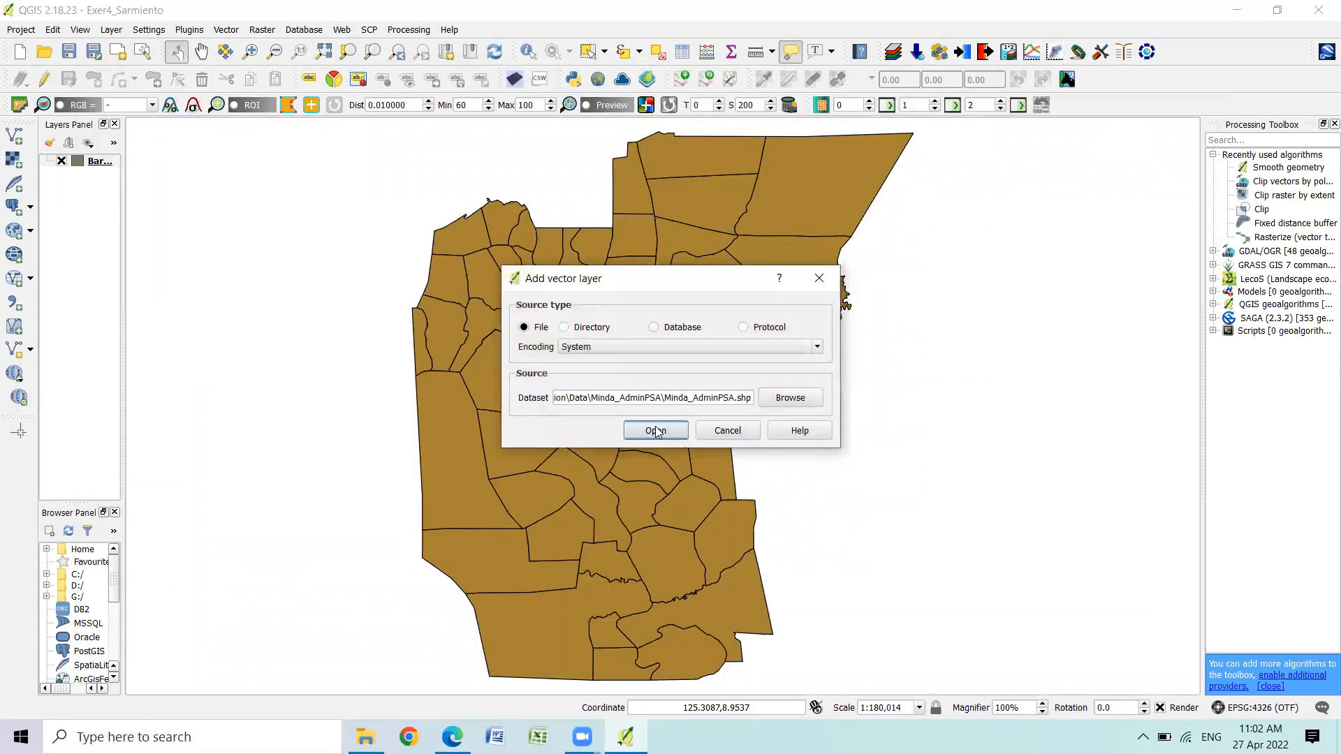
click(655, 431)
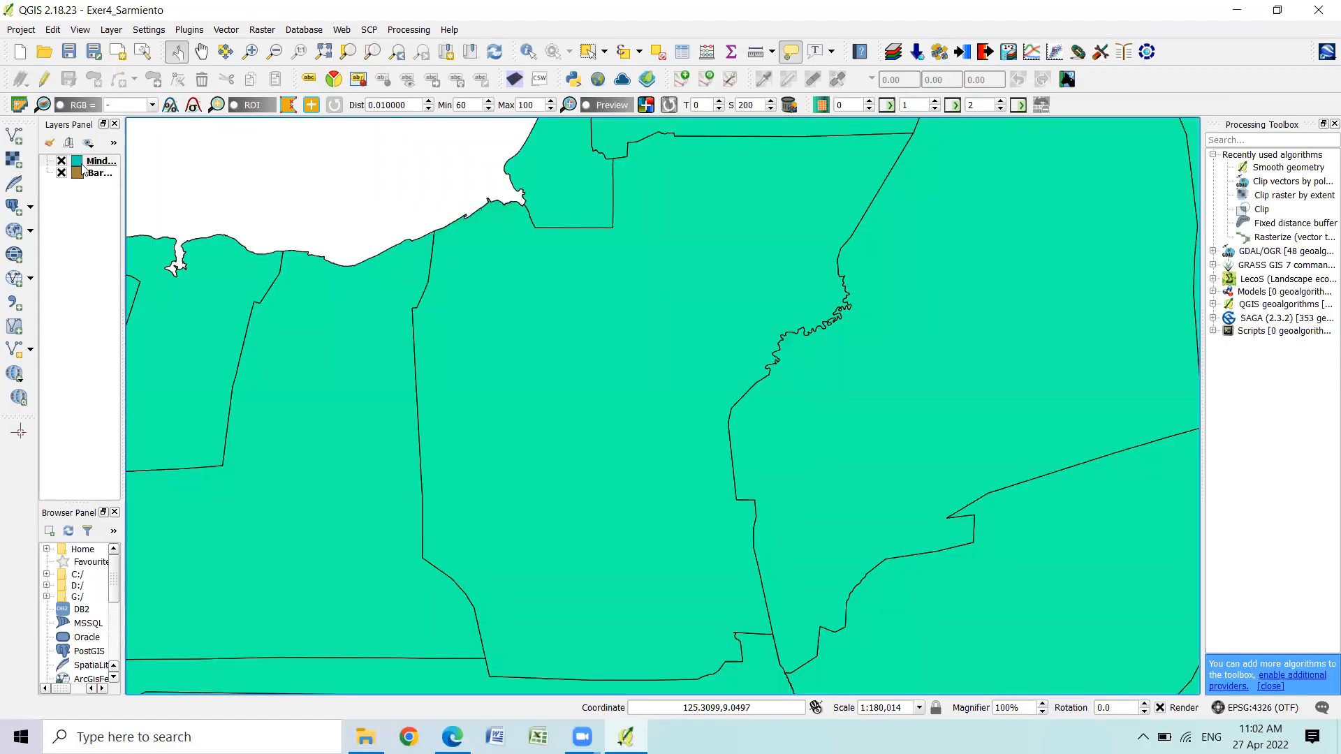
click(96, 162)
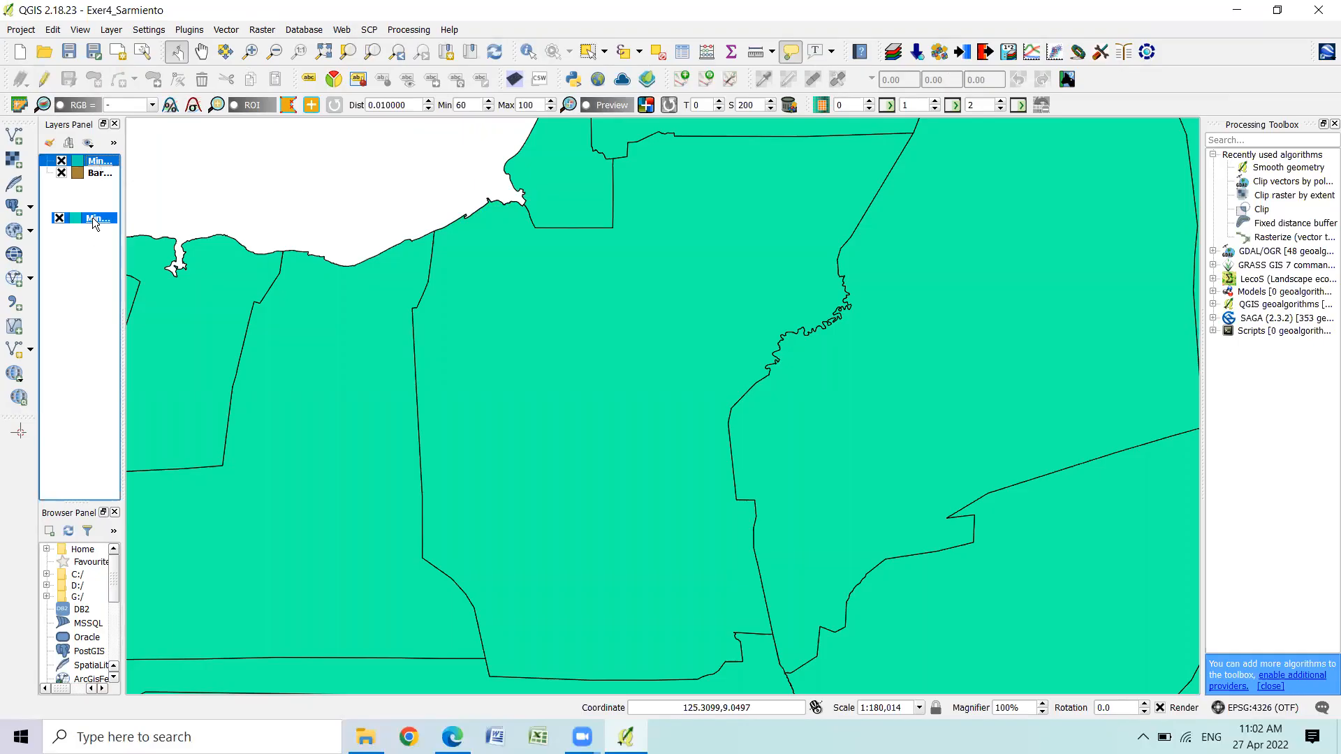
drag(92, 217, 93, 218)
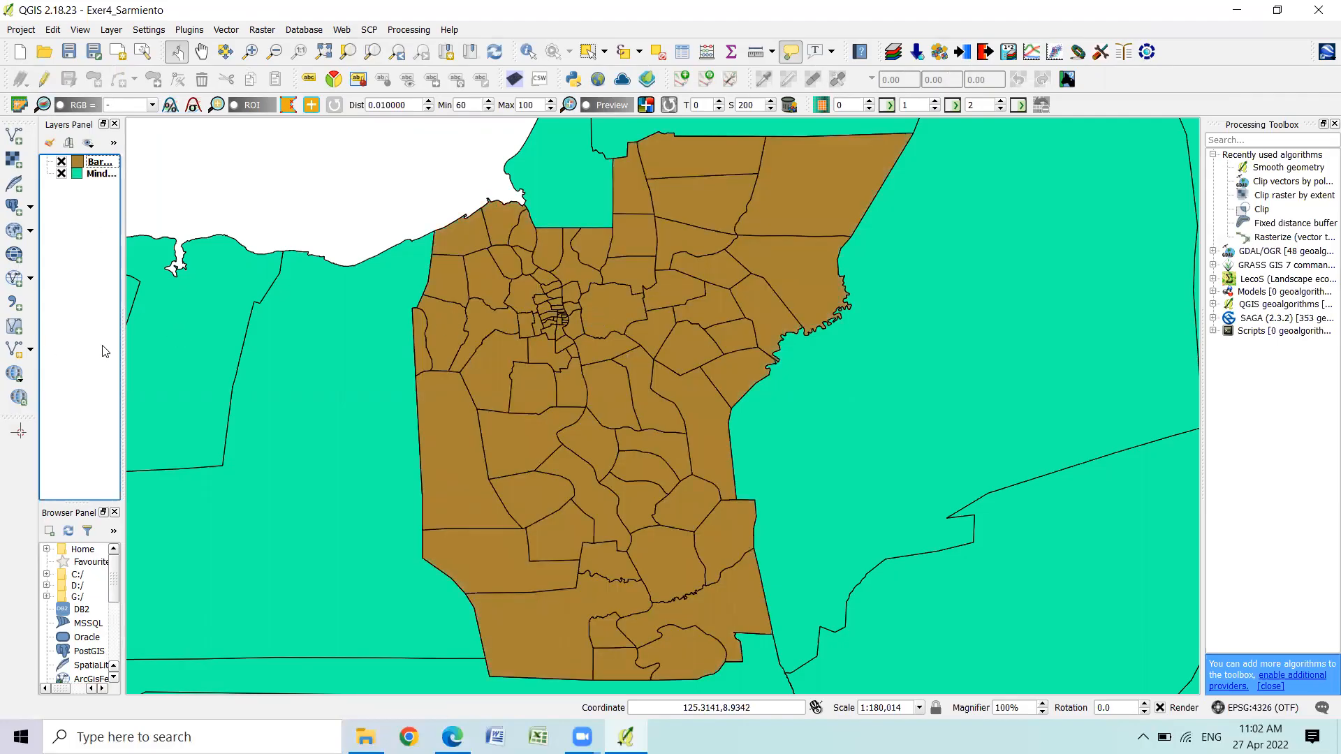
Add the raster layer srtm_bxu (TIF) from the SRTM_BXU subfolder of the Exercise 4 Raster Manipulation Data folder
click(14, 160)
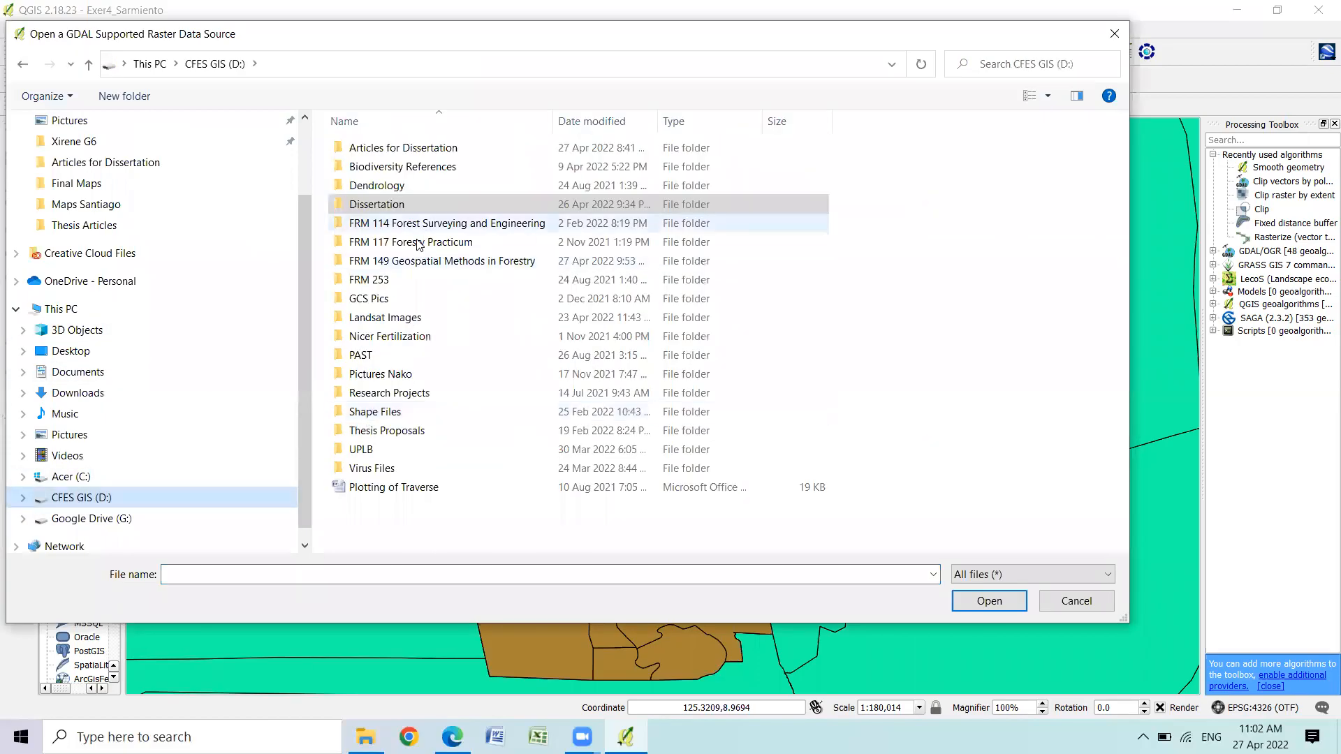
click(414, 264)
double_click(412, 264)
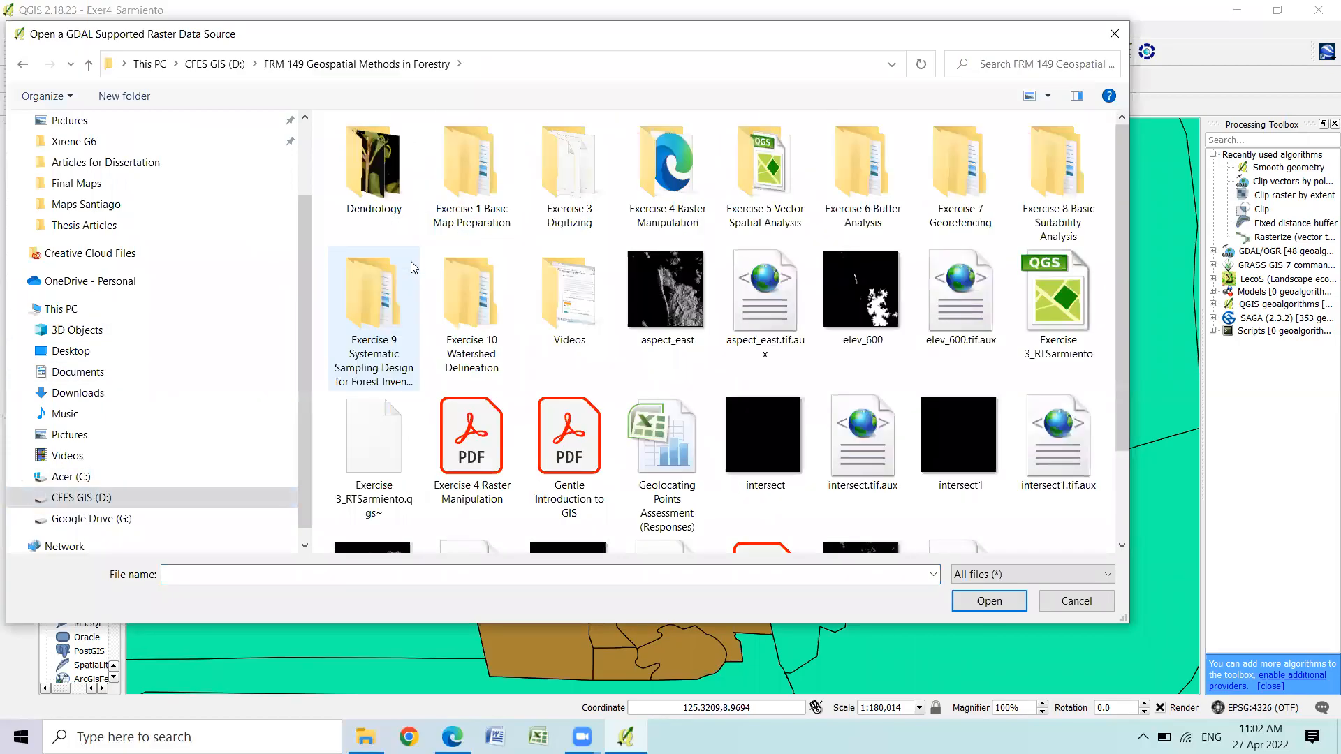
double_click(664, 179)
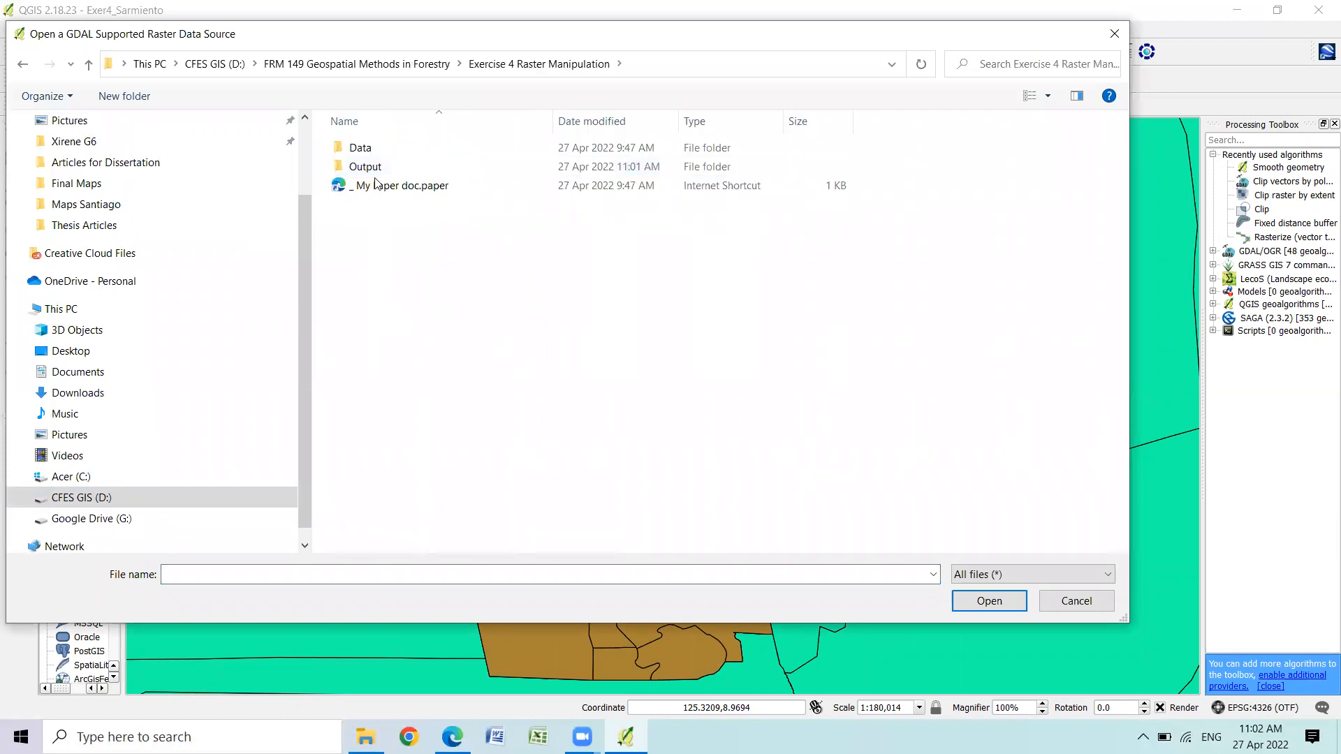
click(372, 151)
double_click(372, 149)
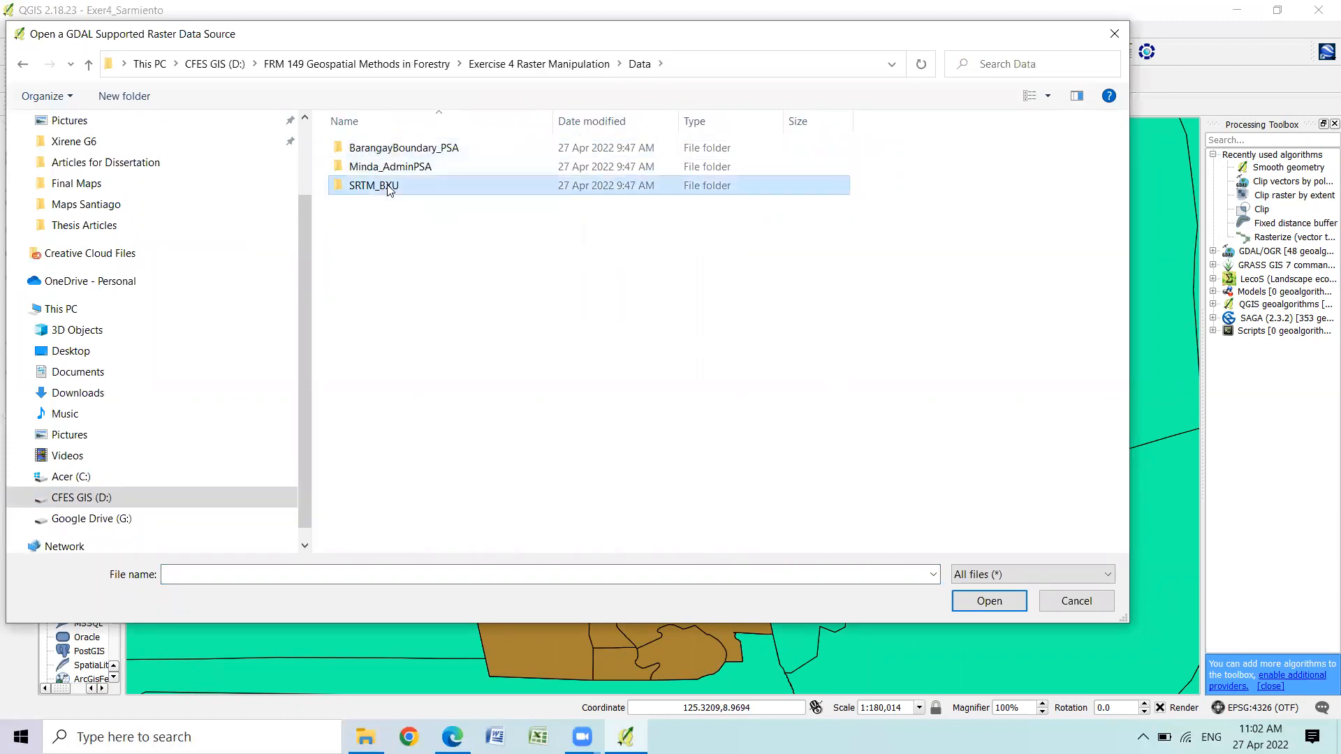
double_click(379, 185)
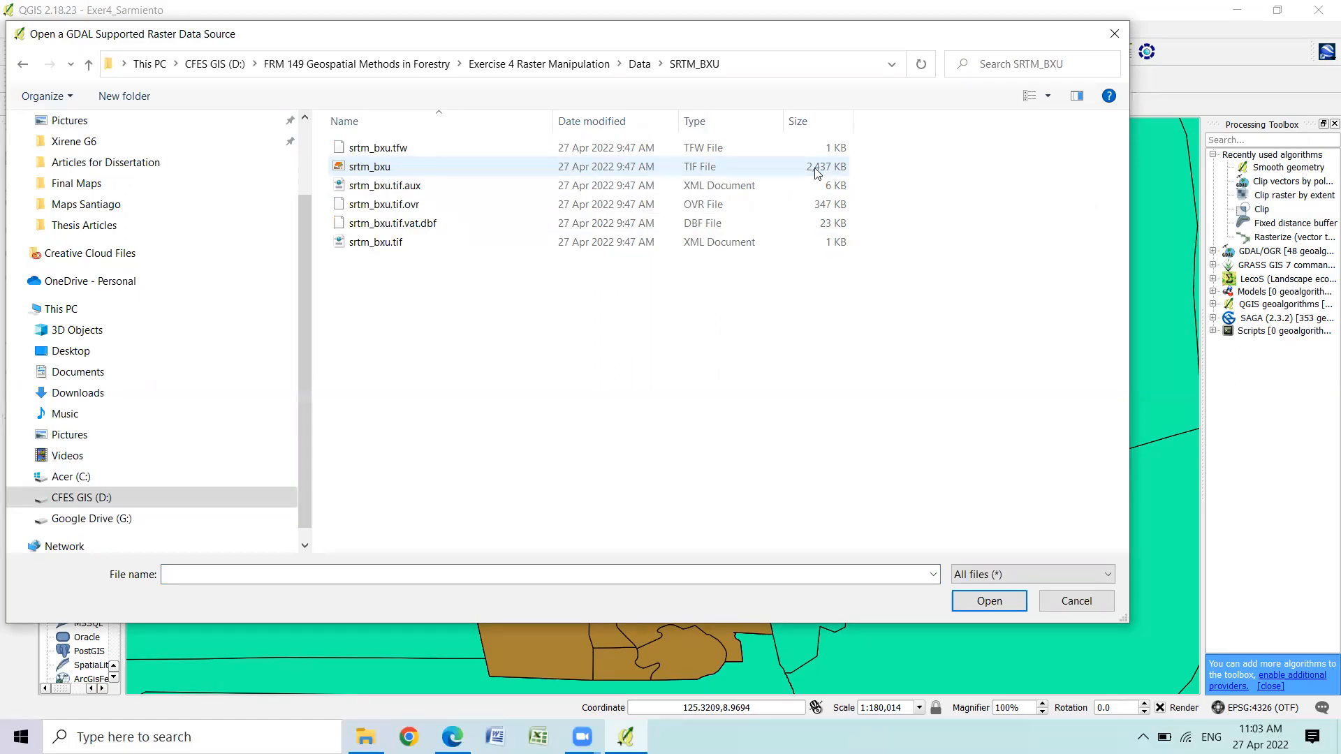
click(436, 175)
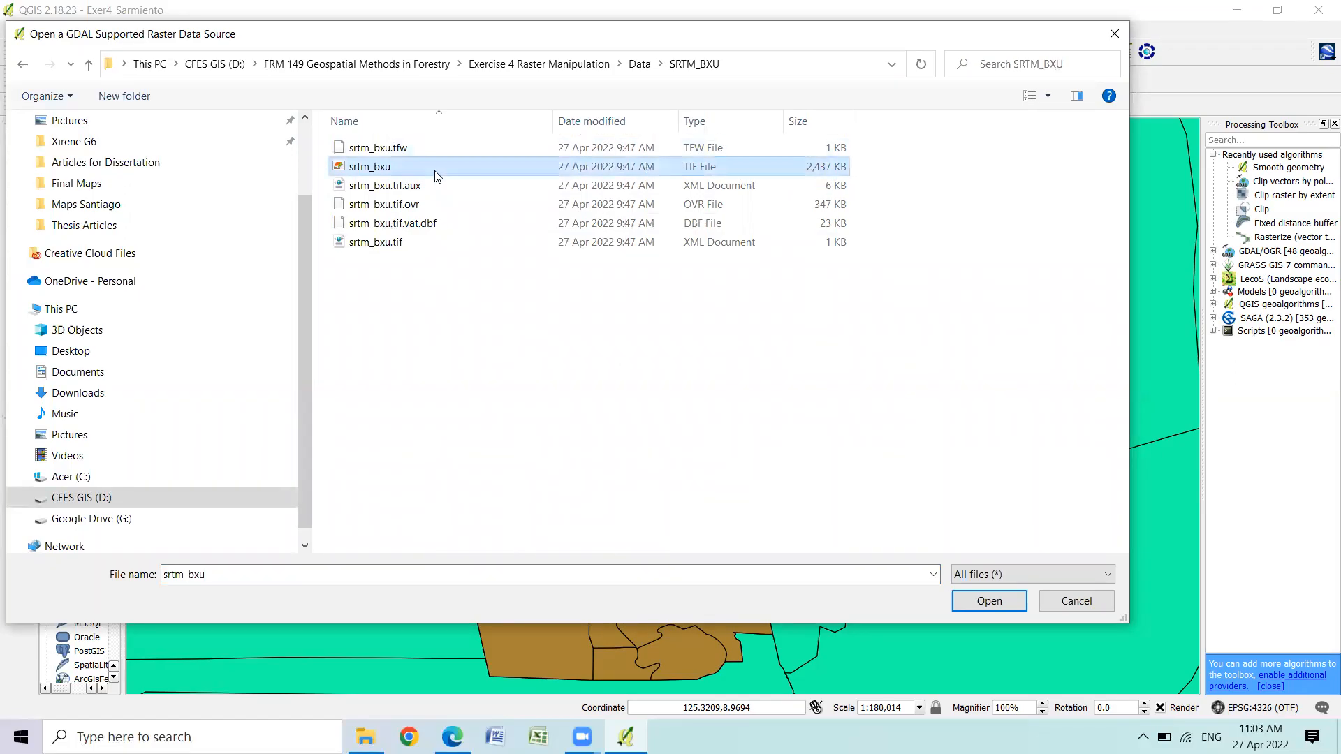
click(999, 603)
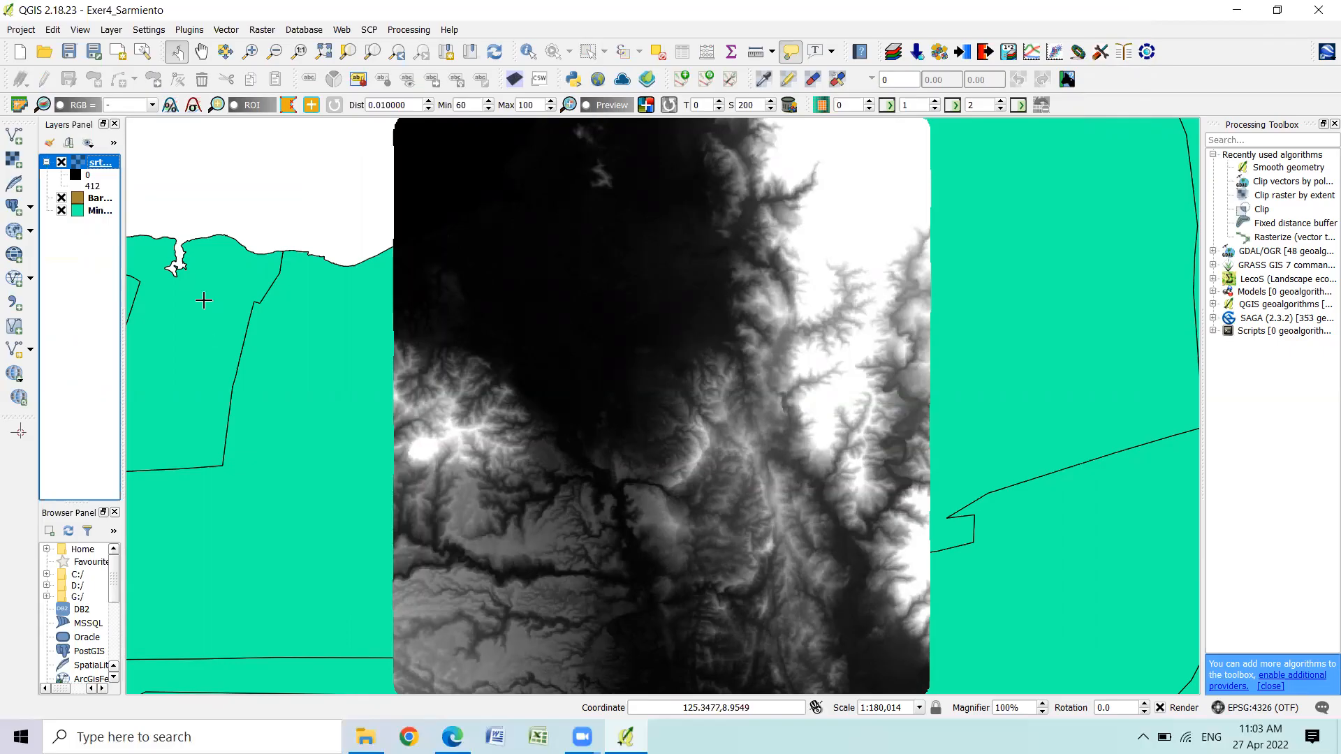
Hide the srtm_bxu raster and examine the vector lines and vertices along the eastern barangay boundary up close, ending at the full map extent
click(98, 199)
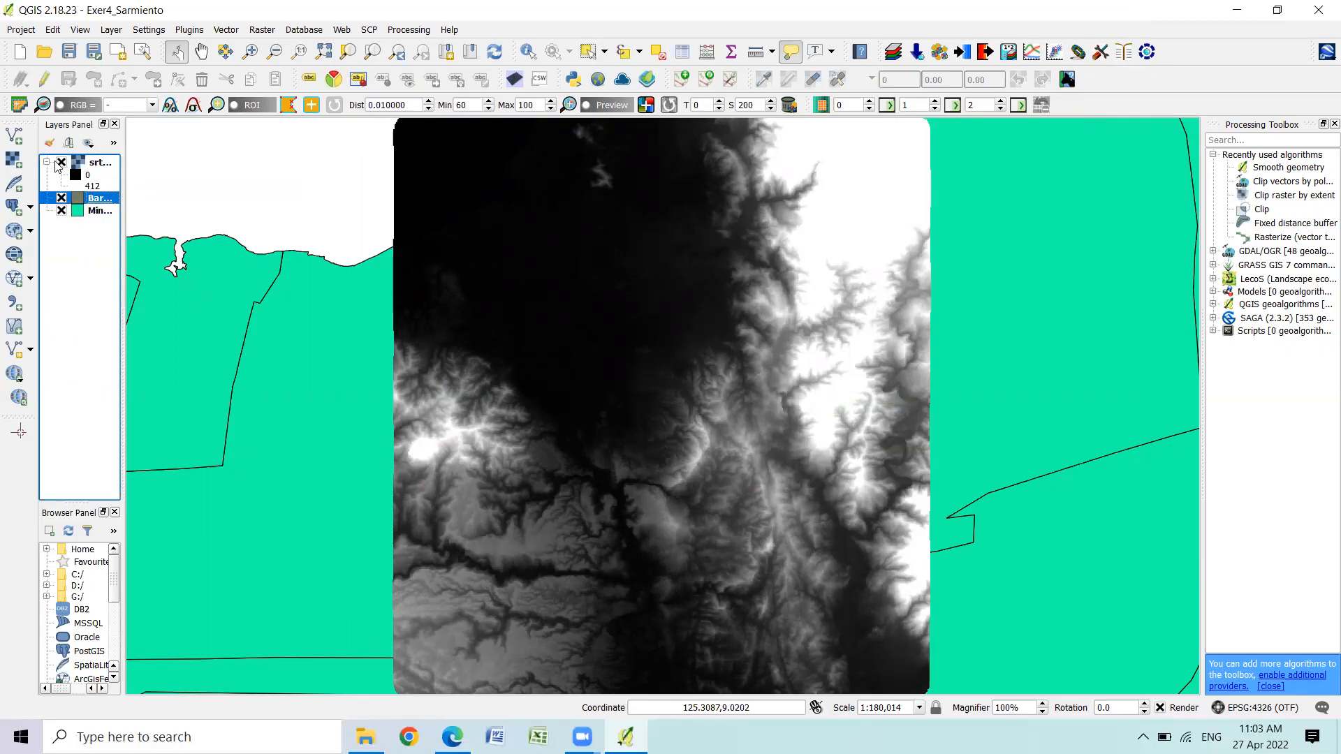
click(61, 163)
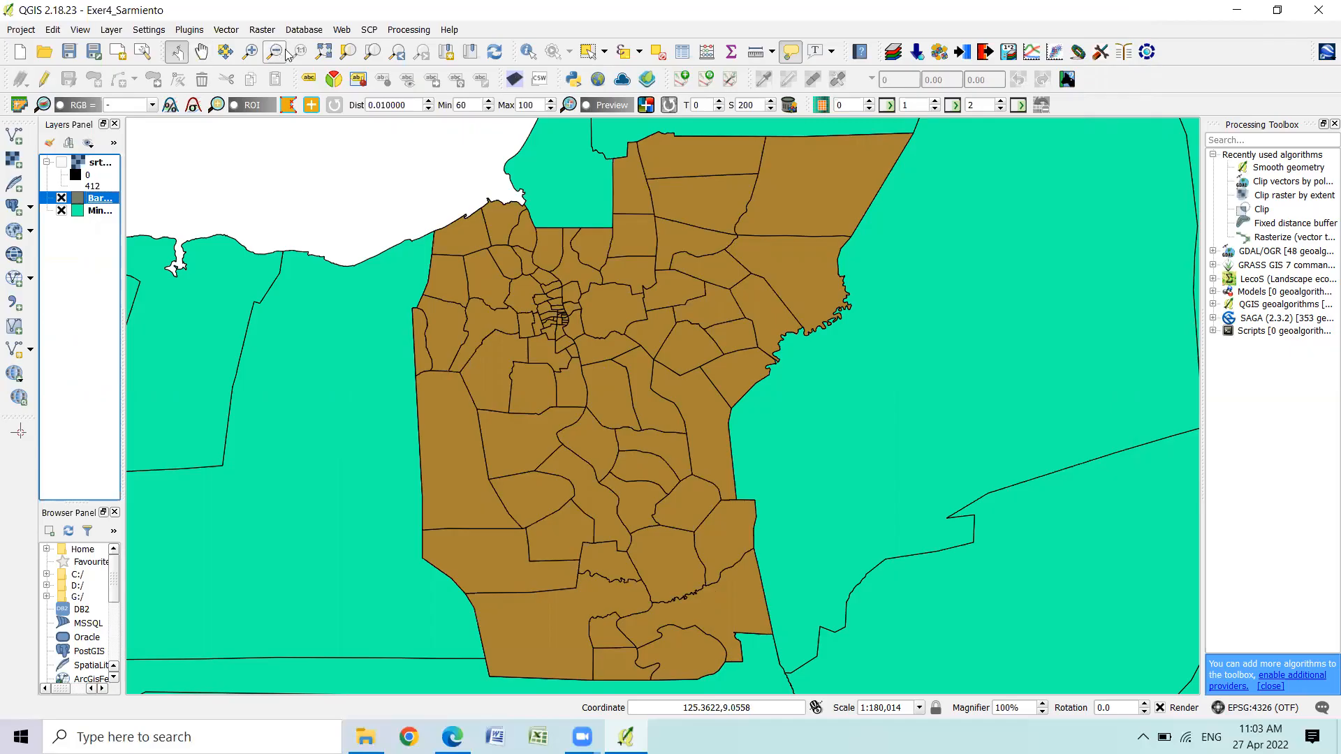
click(250, 53)
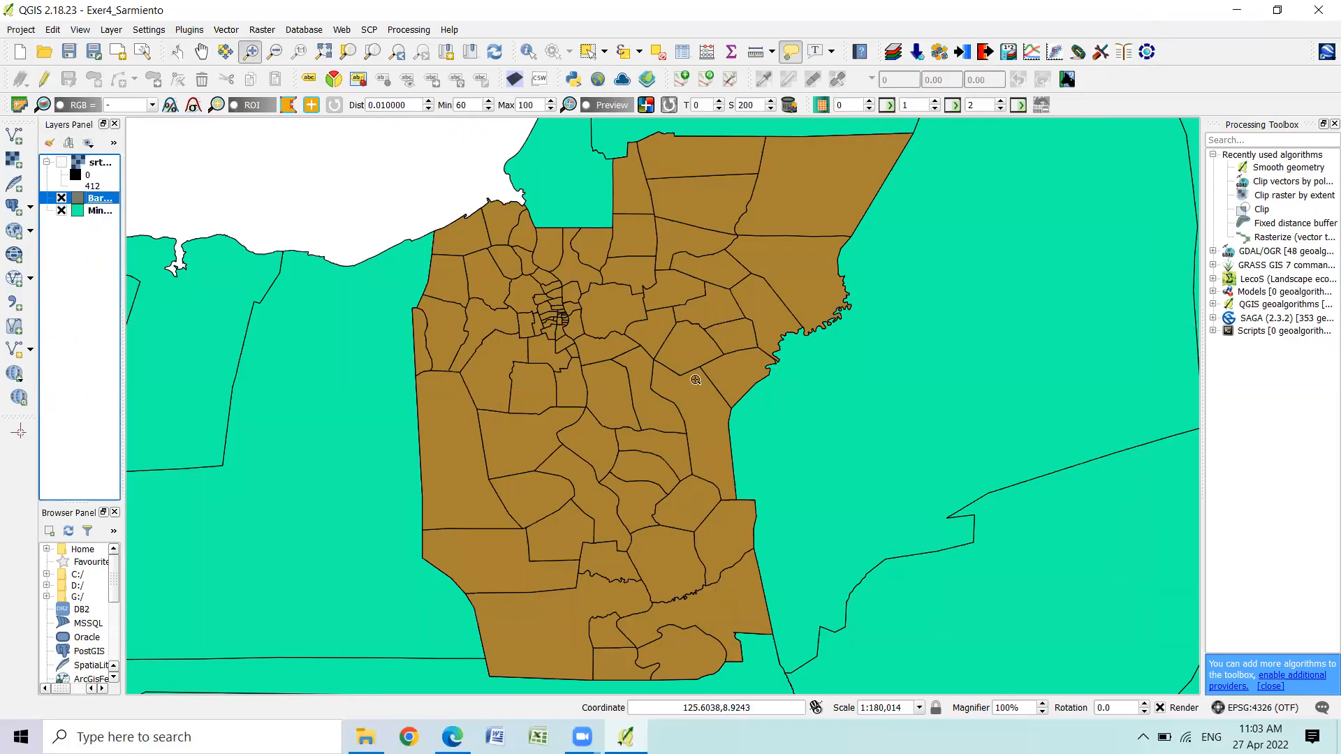
drag(760, 326, 792, 374)
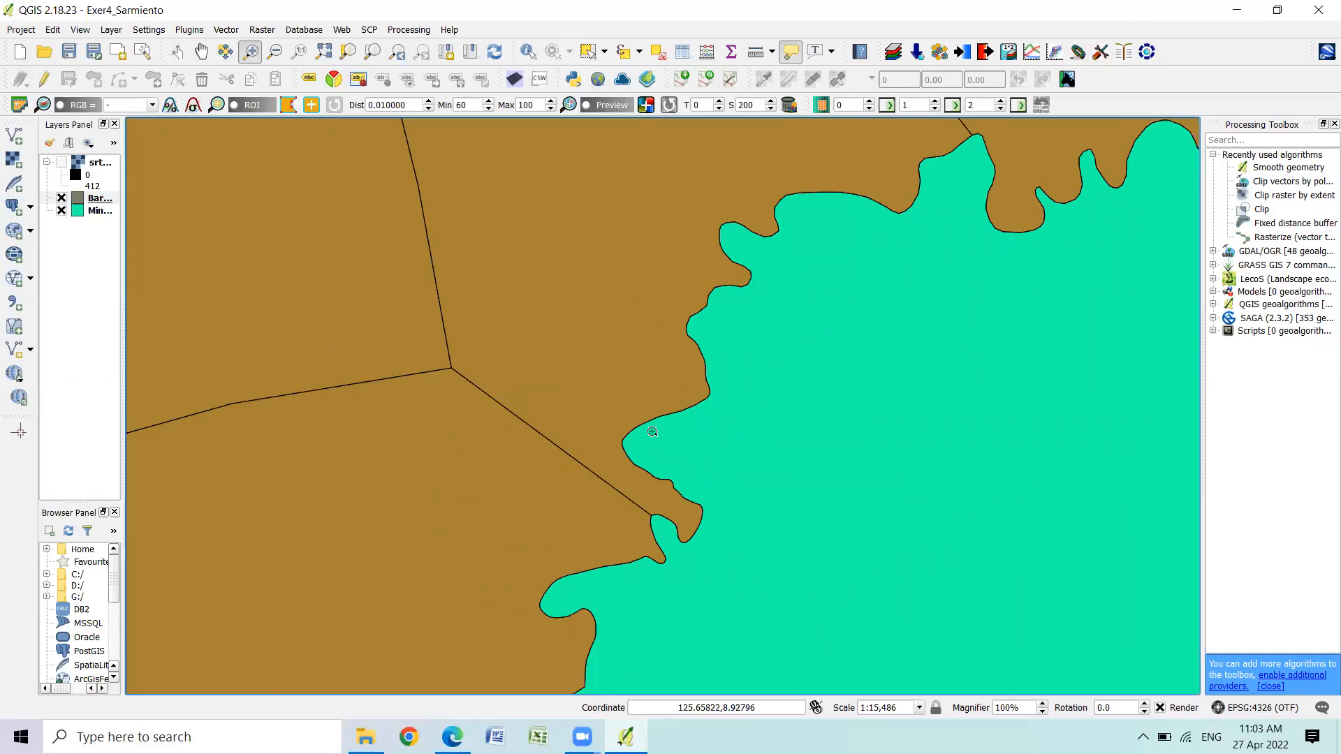
drag(597, 404, 741, 584)
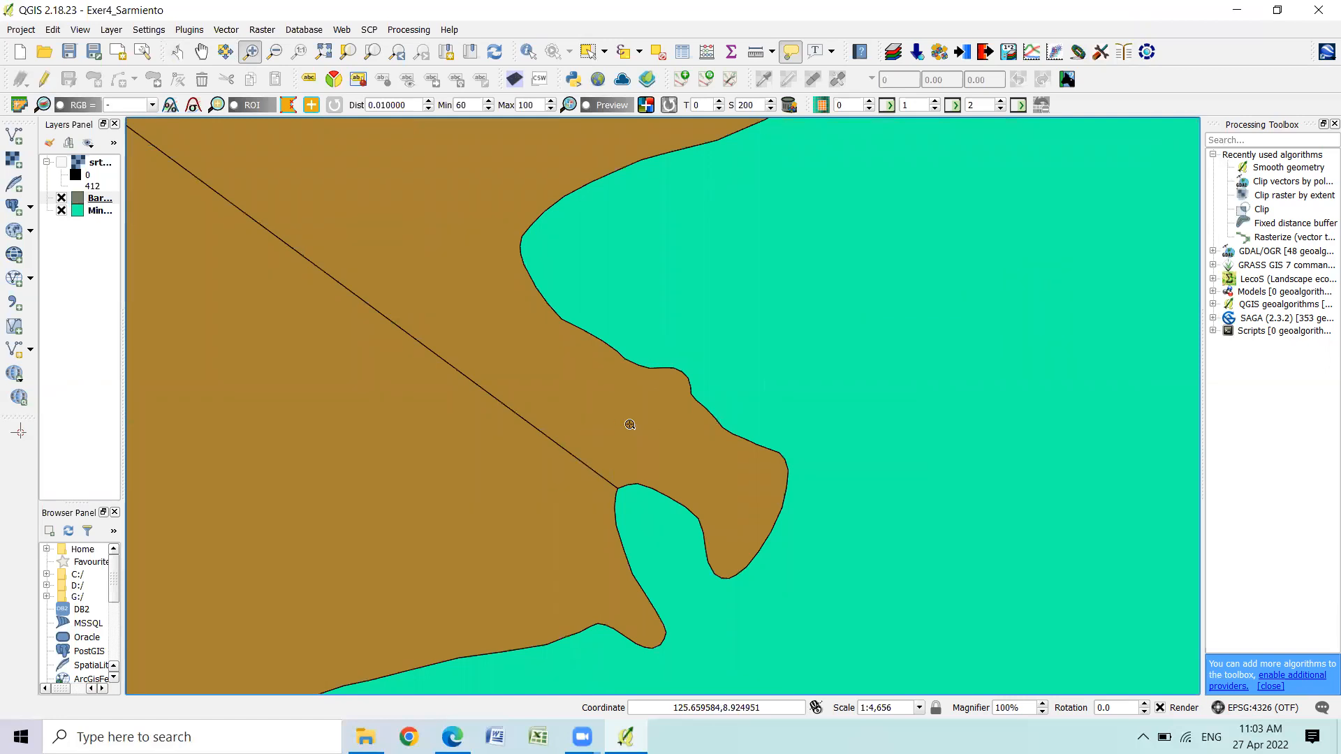
drag(589, 433, 673, 549)
drag(529, 361, 630, 498)
drag(563, 241, 705, 422)
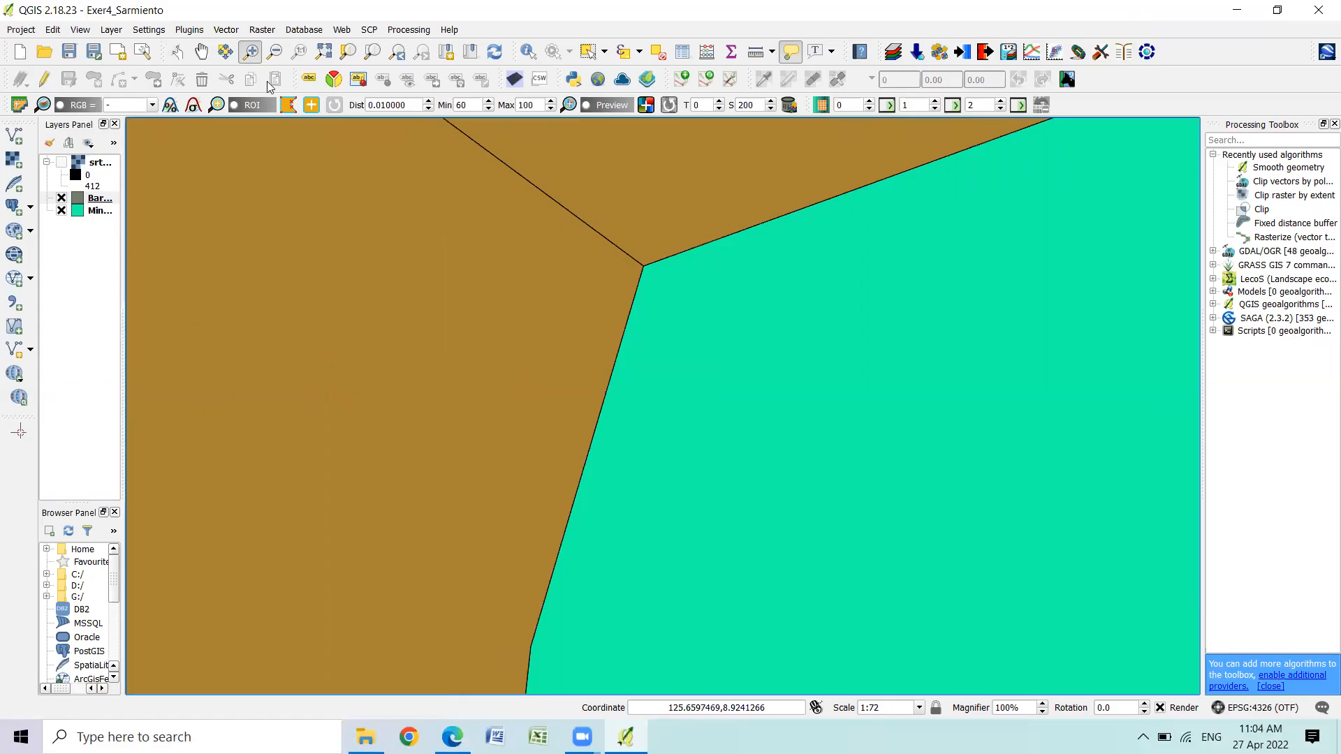
click(325, 52)
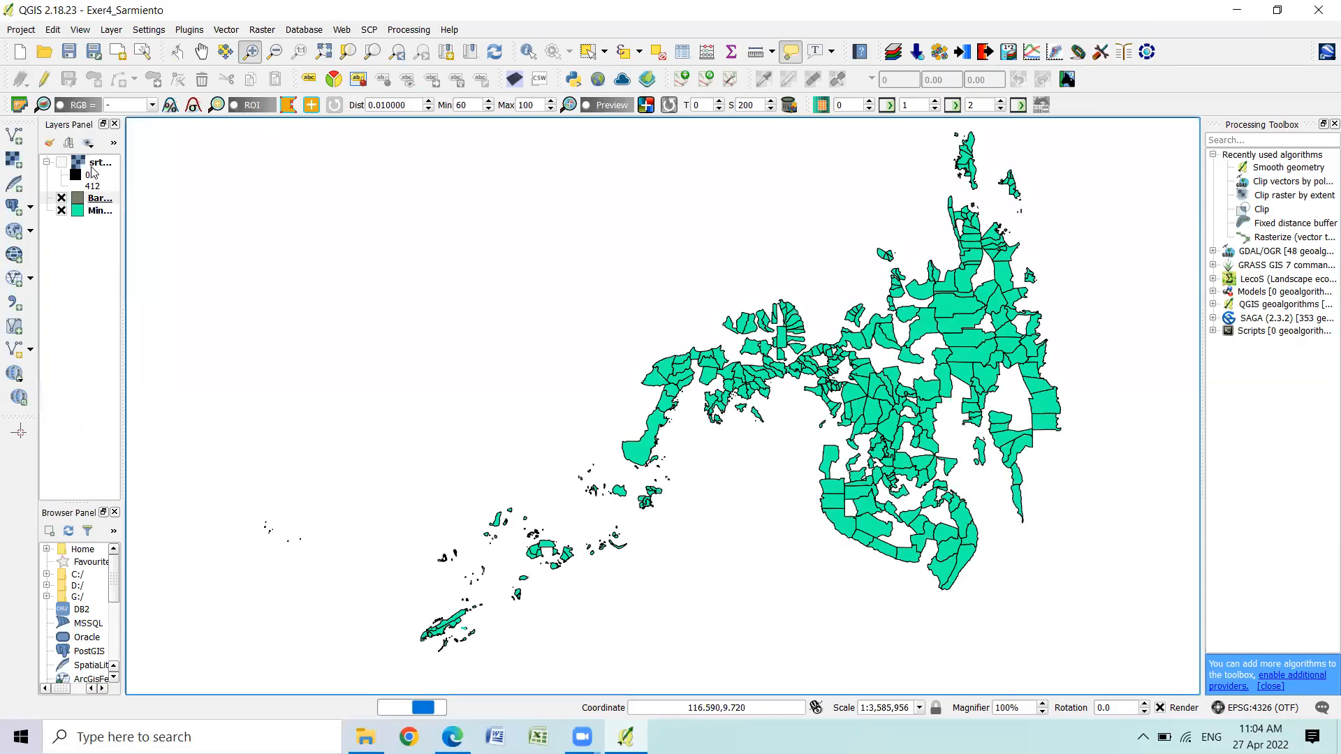
Show the srtm_bxu raster again and examine its individual pixels up close as well as its whole extent
click(62, 163)
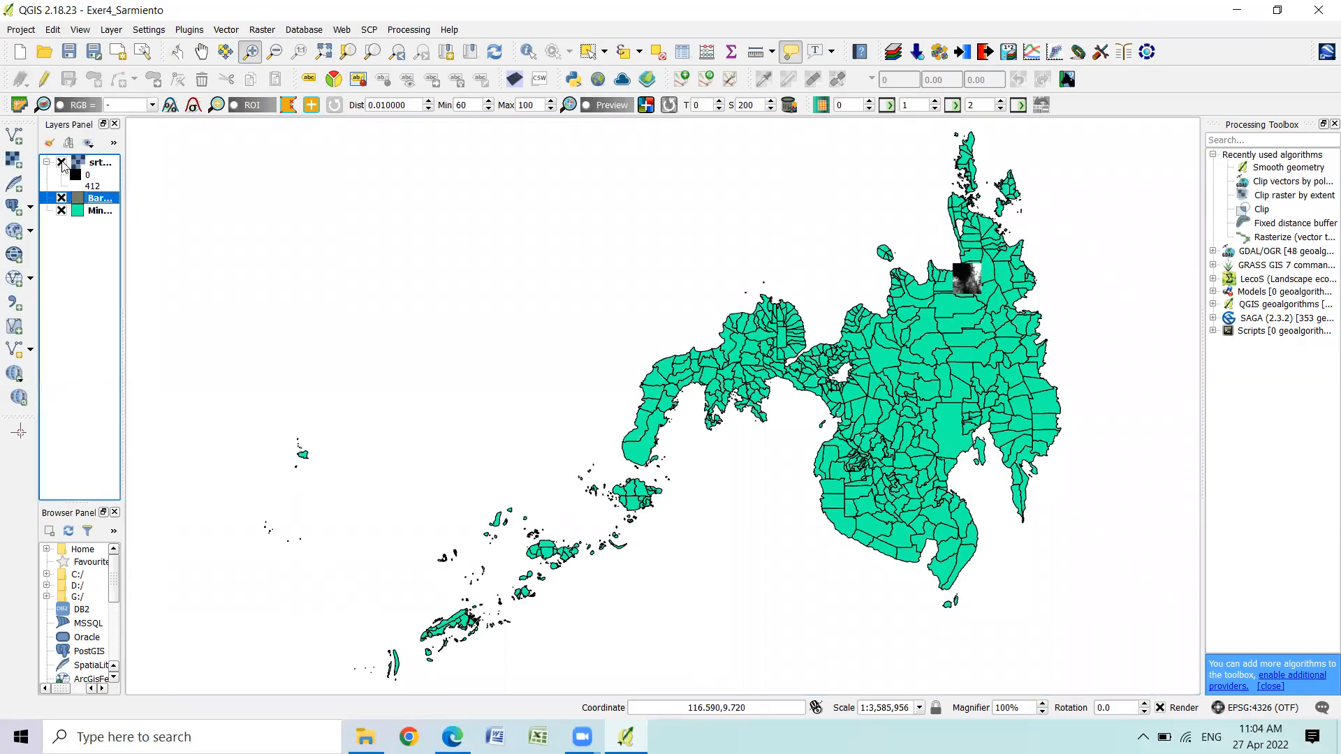
right_click(96, 165)
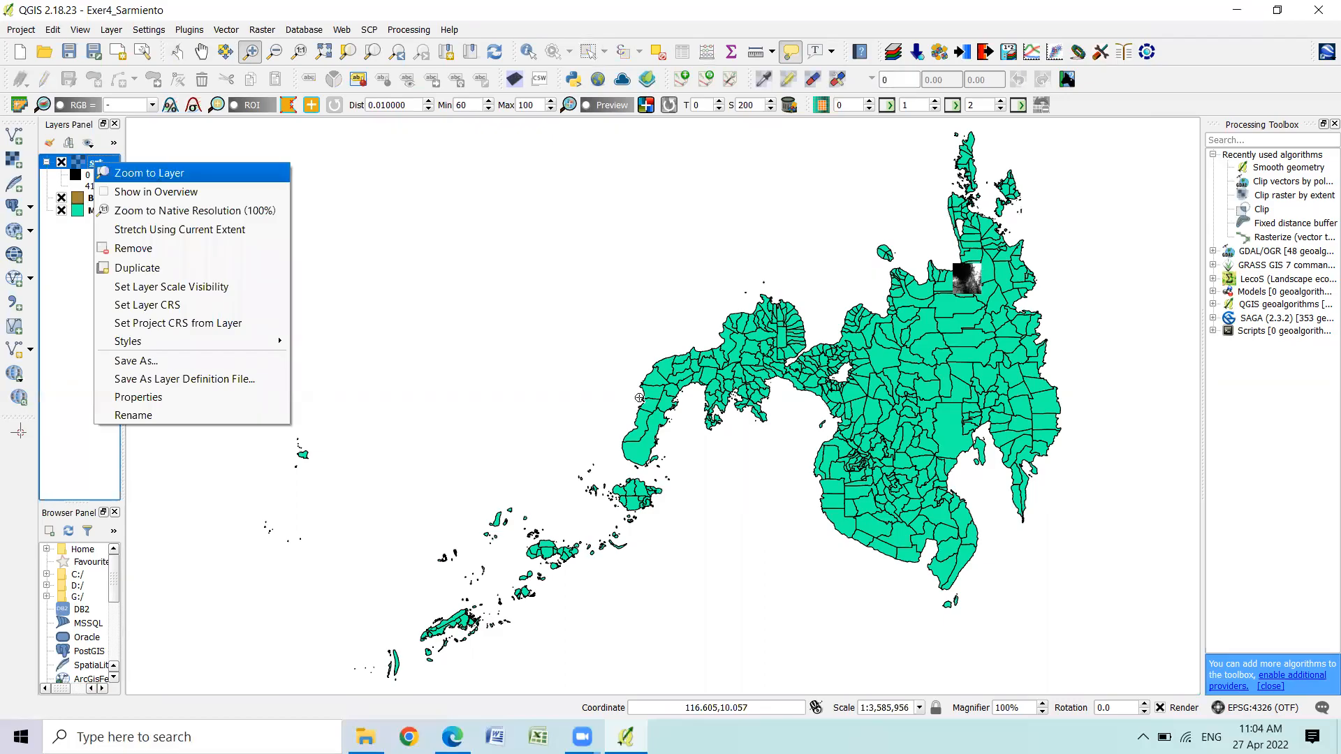
key(Return)
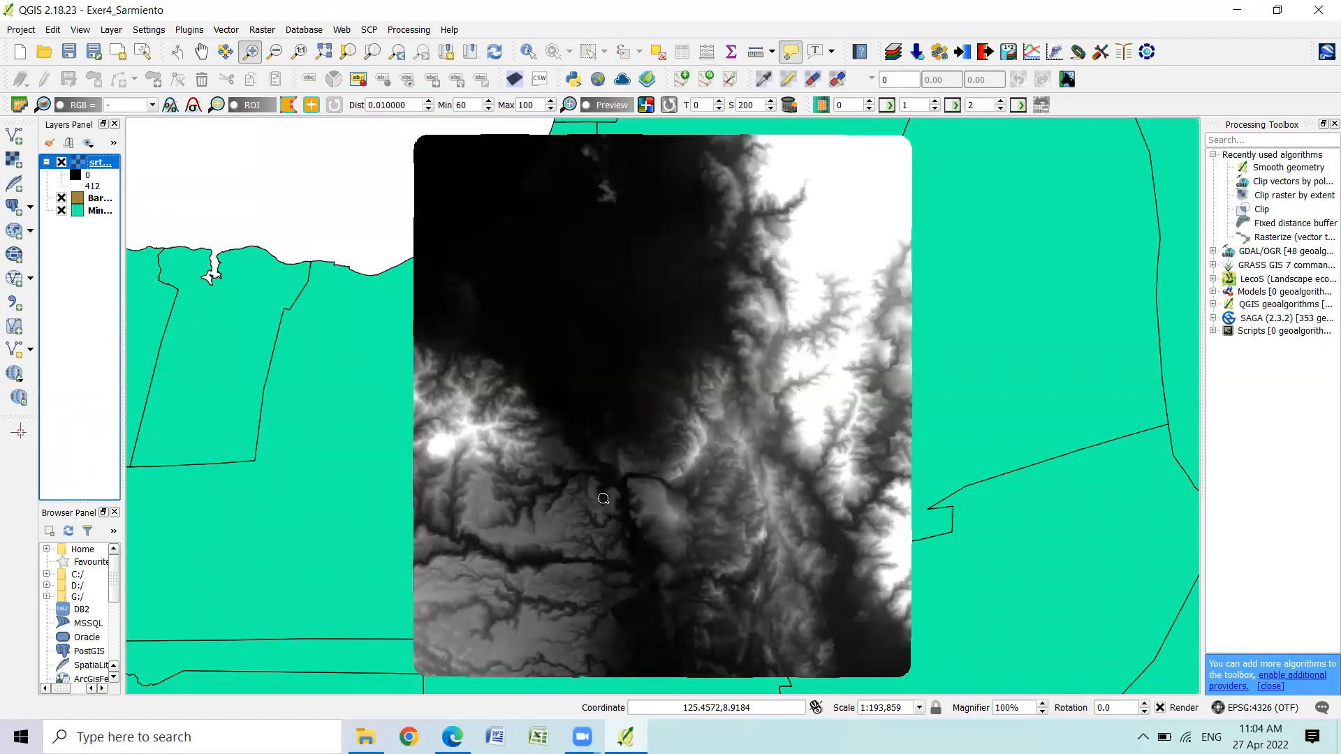
drag(463, 423, 528, 471)
drag(478, 318, 553, 397)
drag(695, 299, 908, 559)
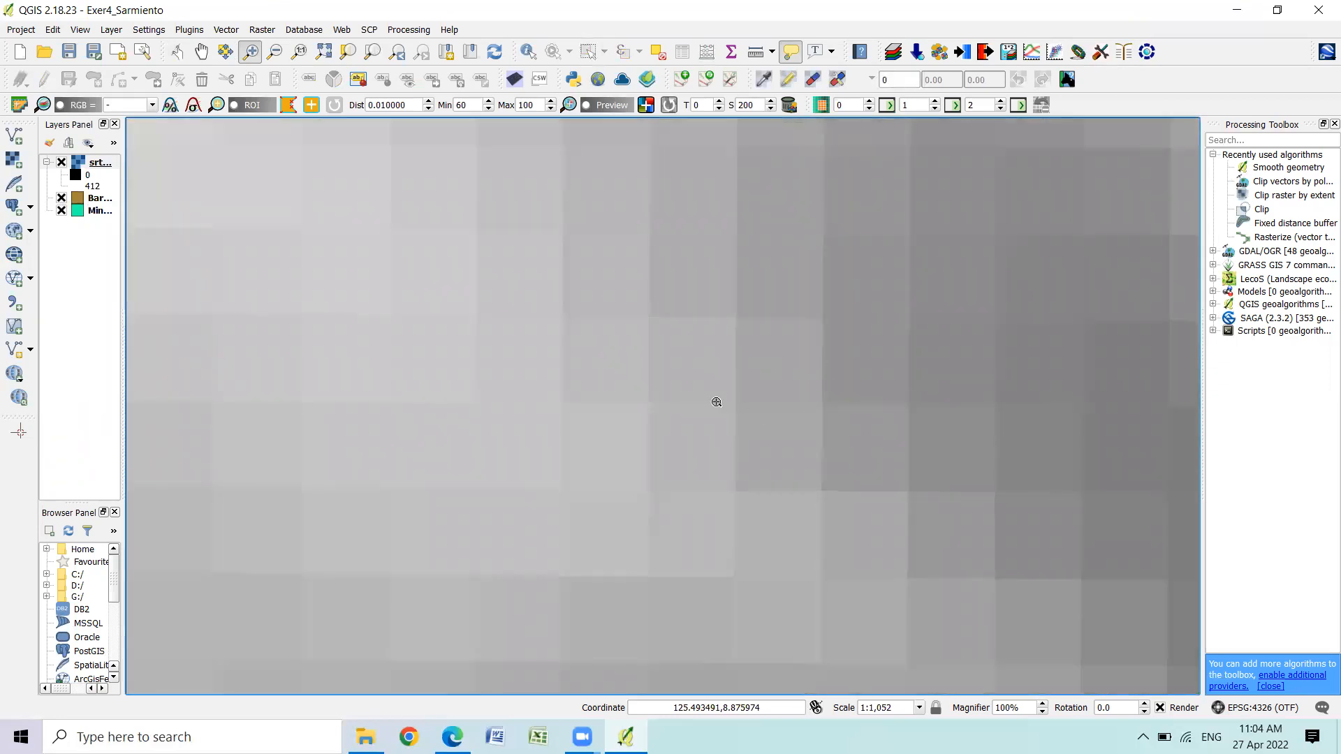
scroll(717, 401, down, 5)
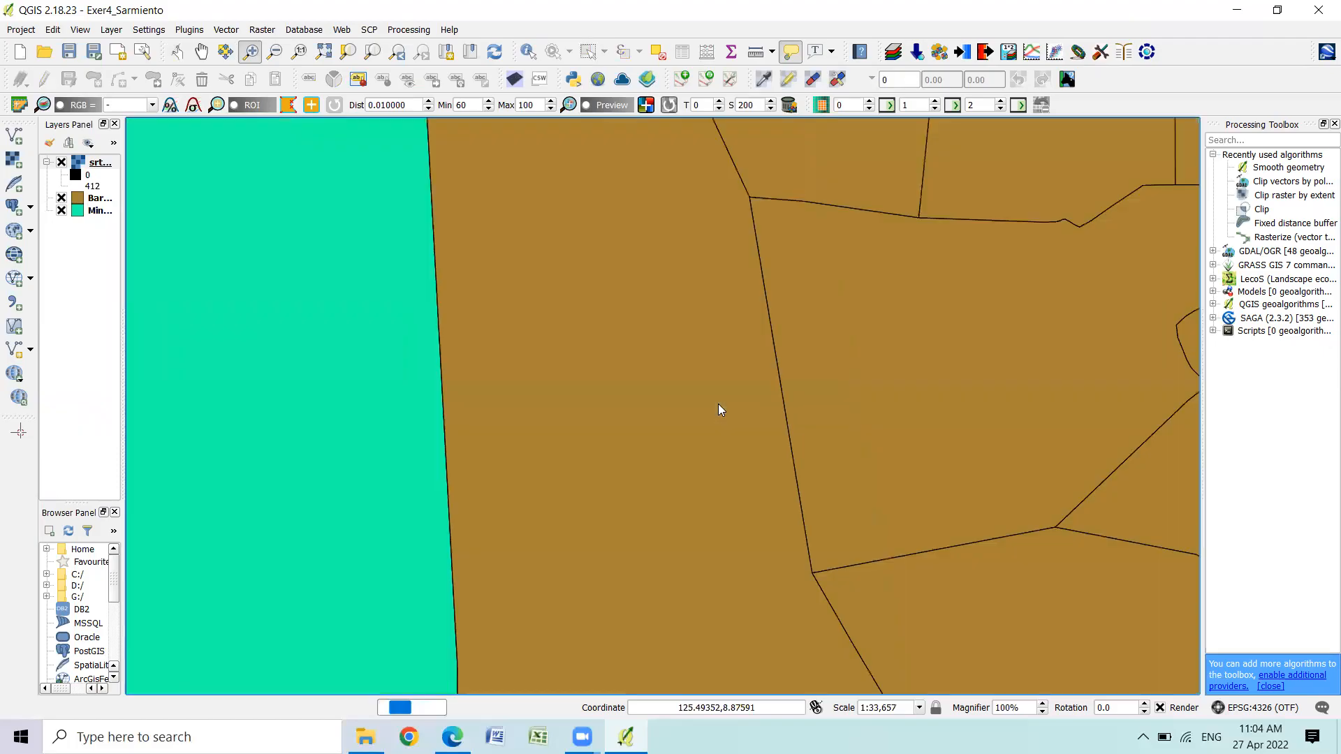
scroll(718, 405, down, 2)
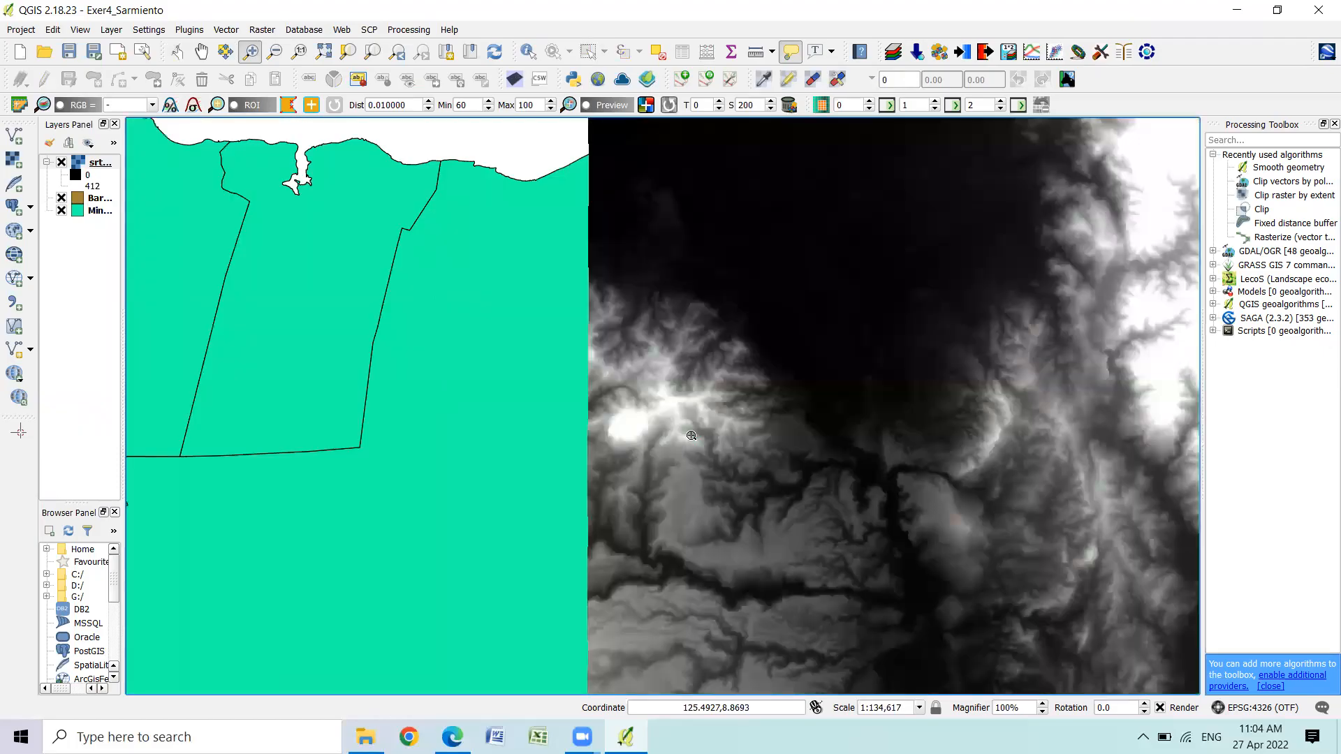
scroll(691, 434, down, 1)
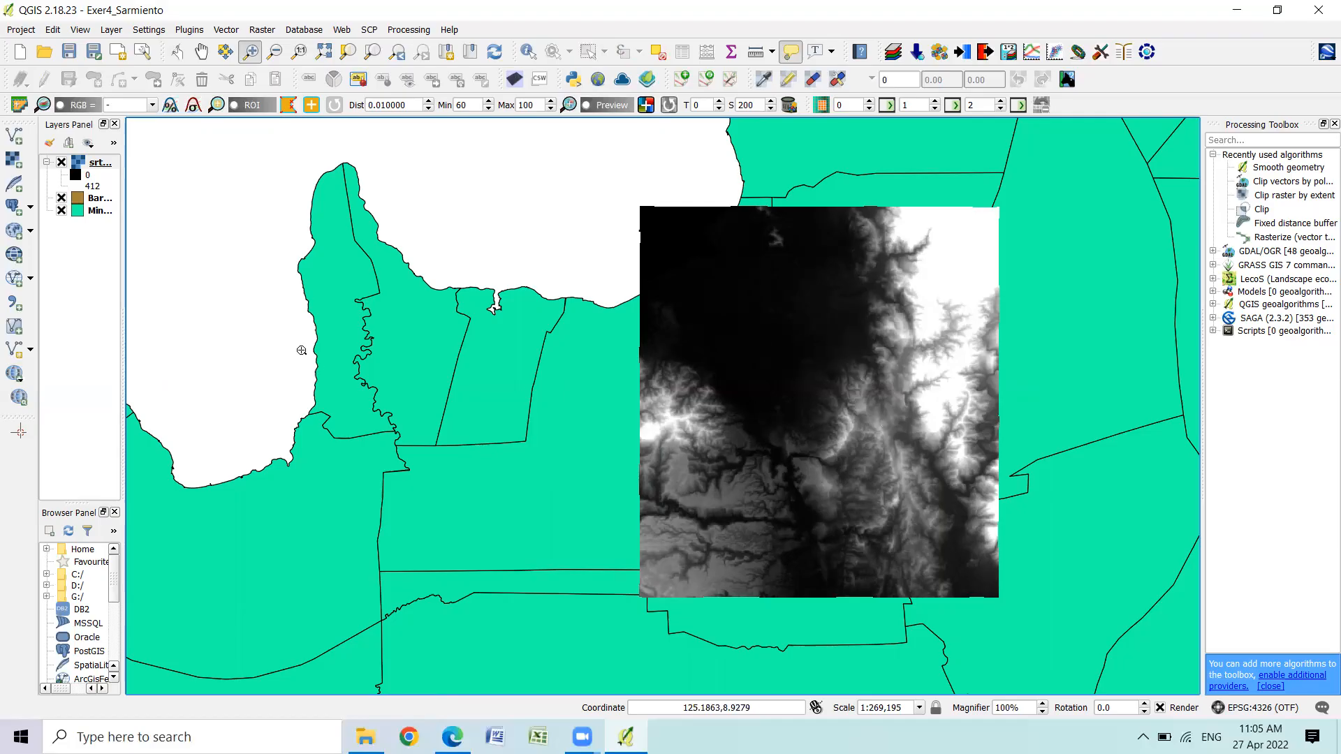
Toggle the srtm_bxu raster off and on to compare its coverage with the barangay boundaries beneath, and center it in the map
click(61, 163)
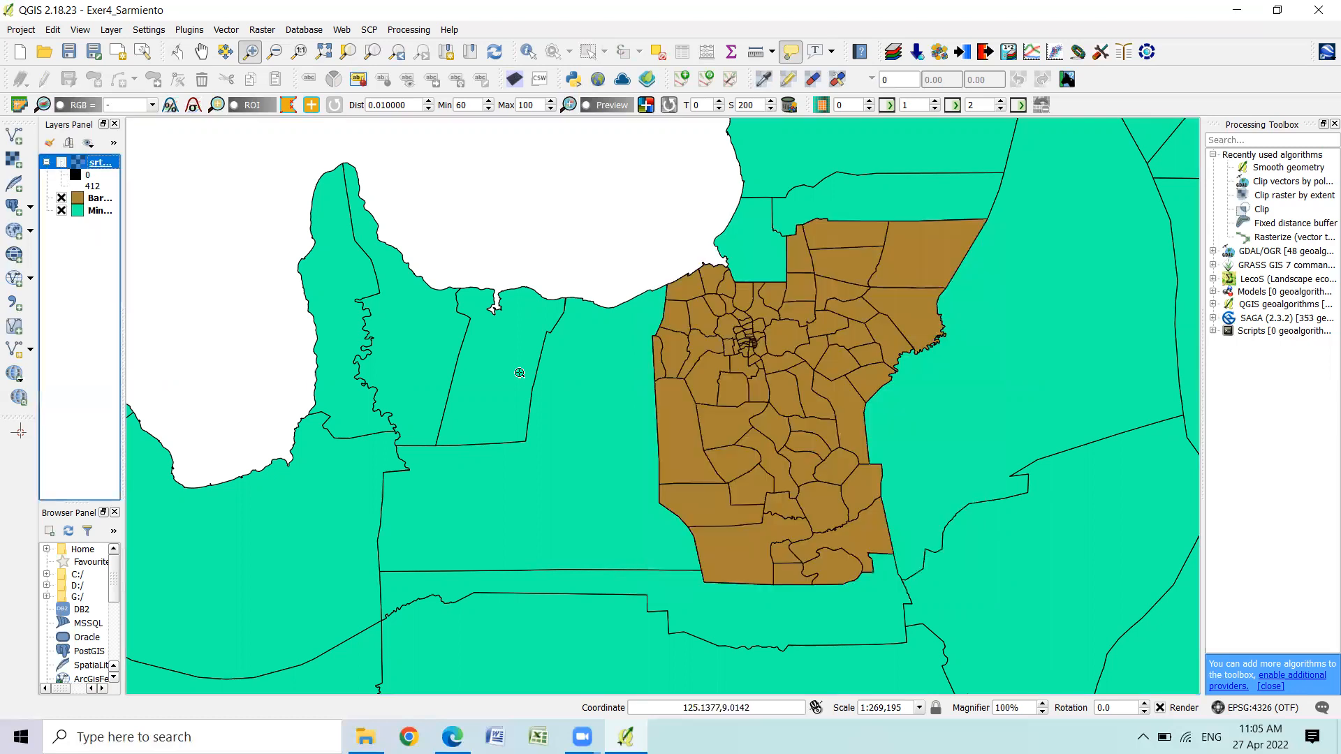
click(62, 162)
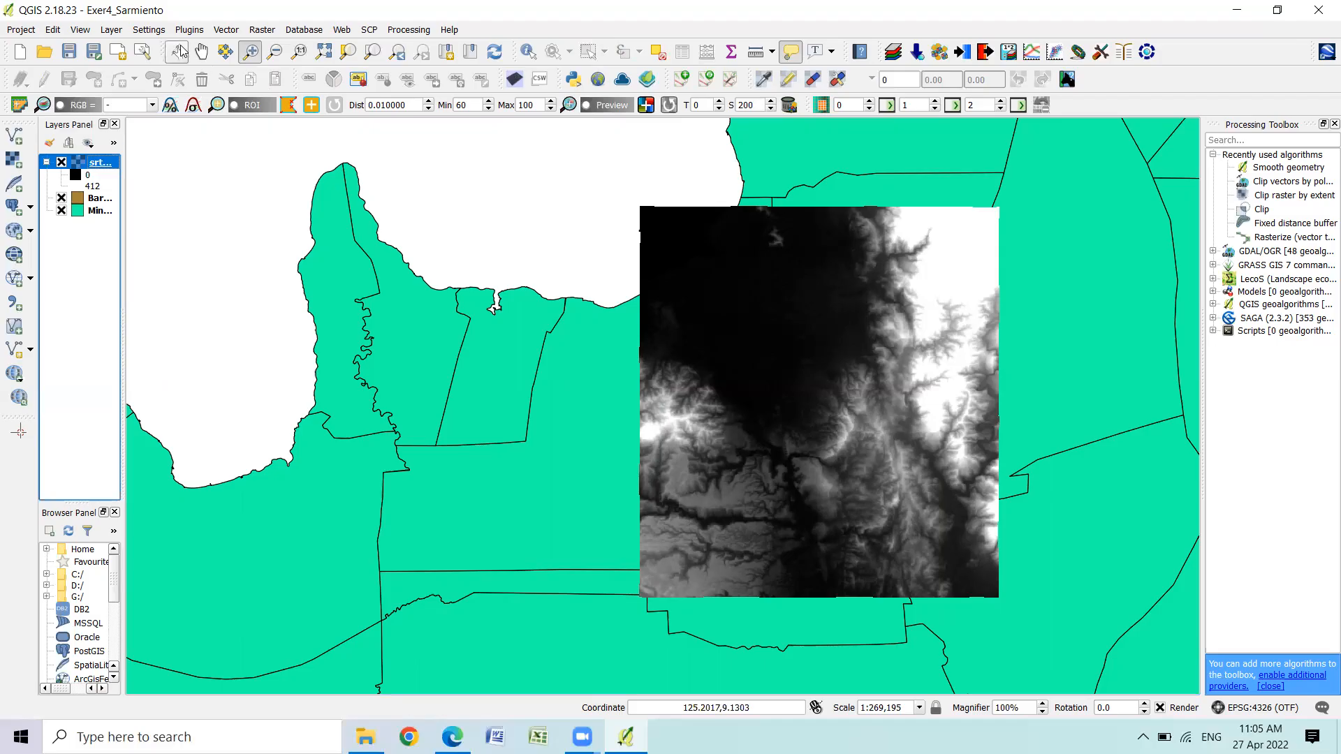
click(201, 51)
drag(1044, 454, 880, 444)
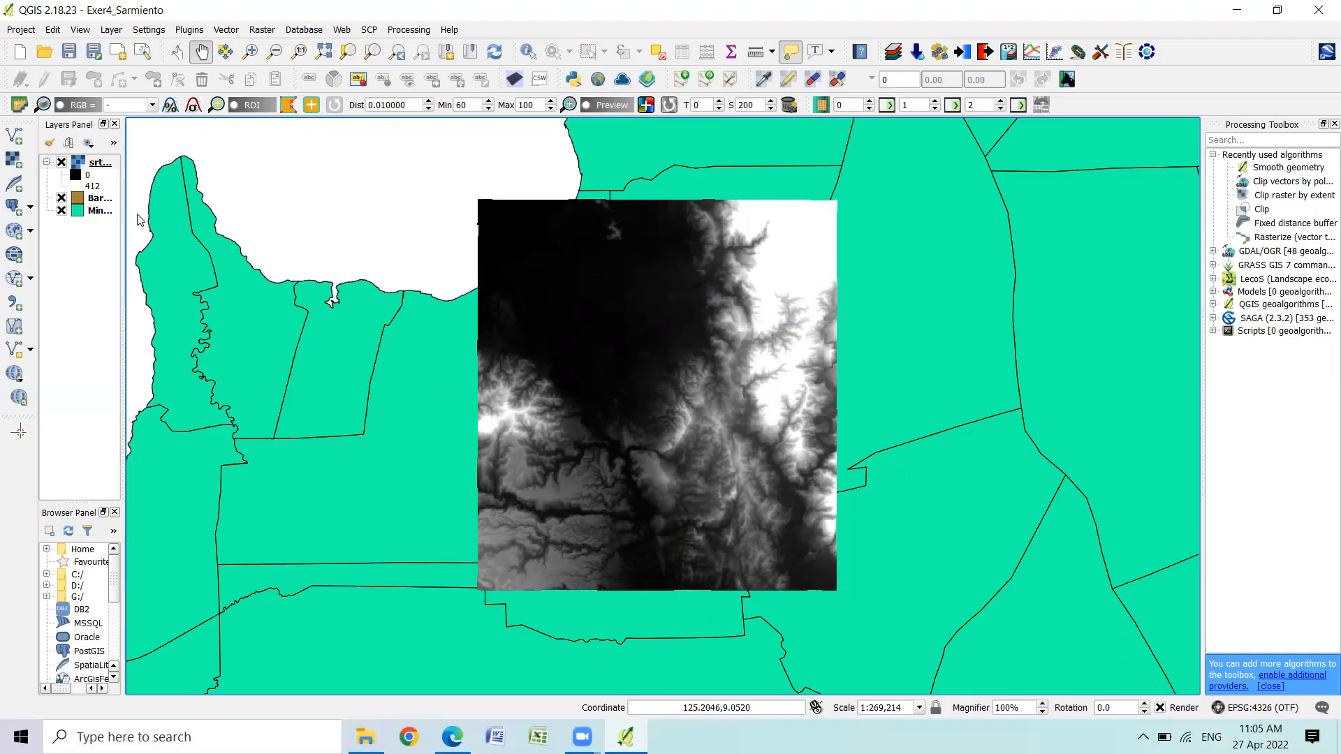
Start the raster Clipper with srtm_bxu as the input raster
click(100, 163)
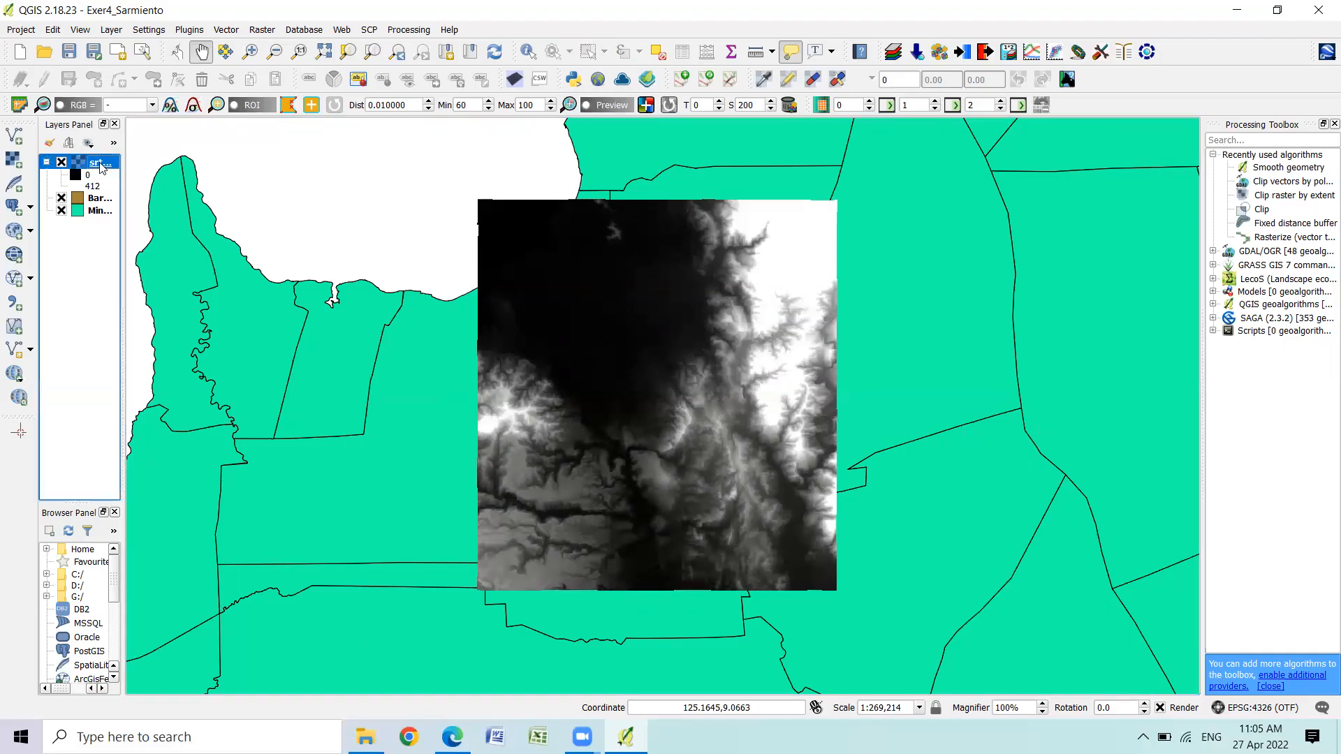
click(262, 29)
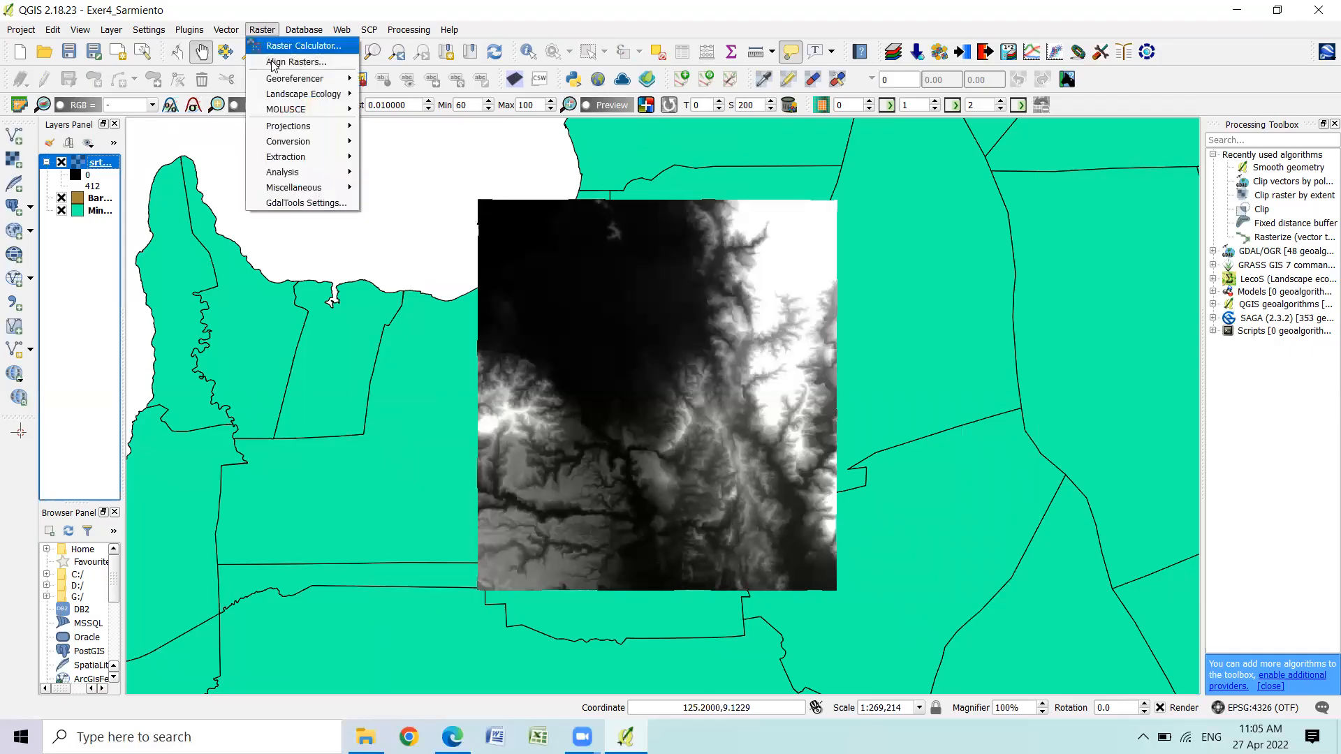
mouse_move(307, 164)
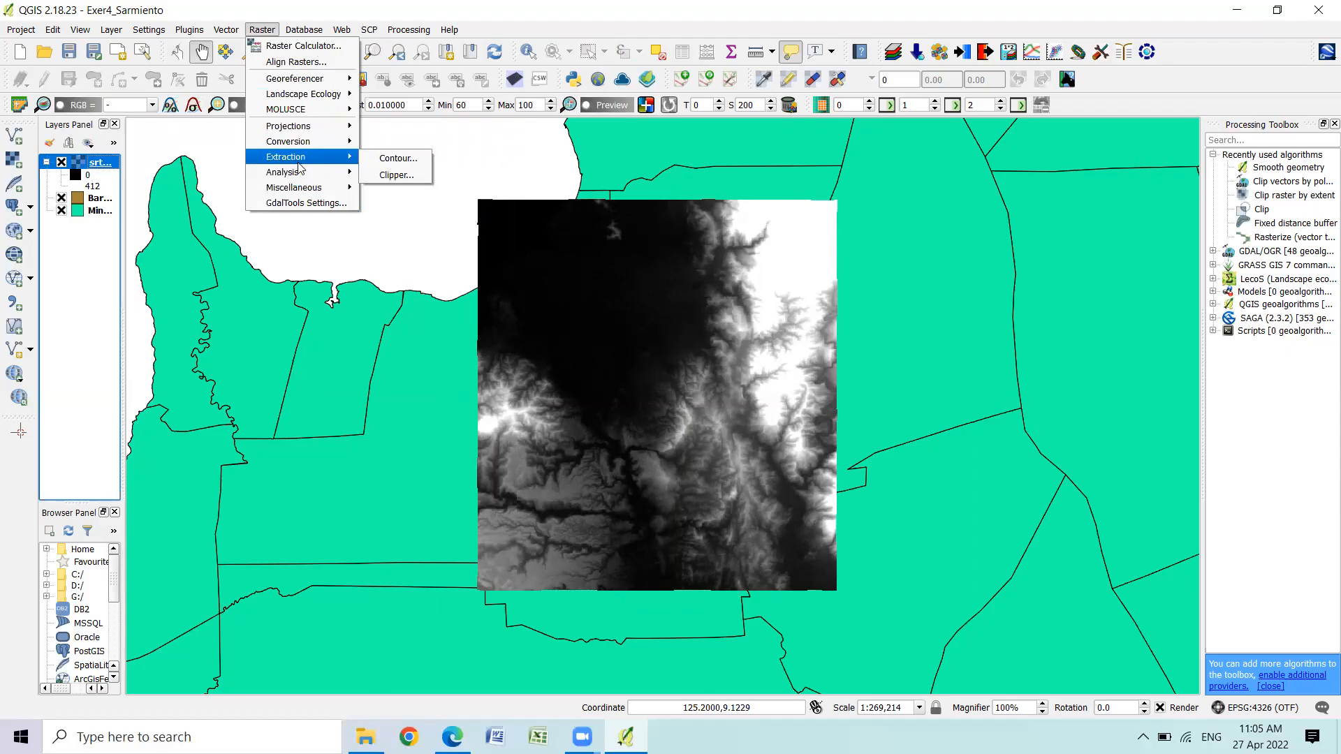
click(396, 176)
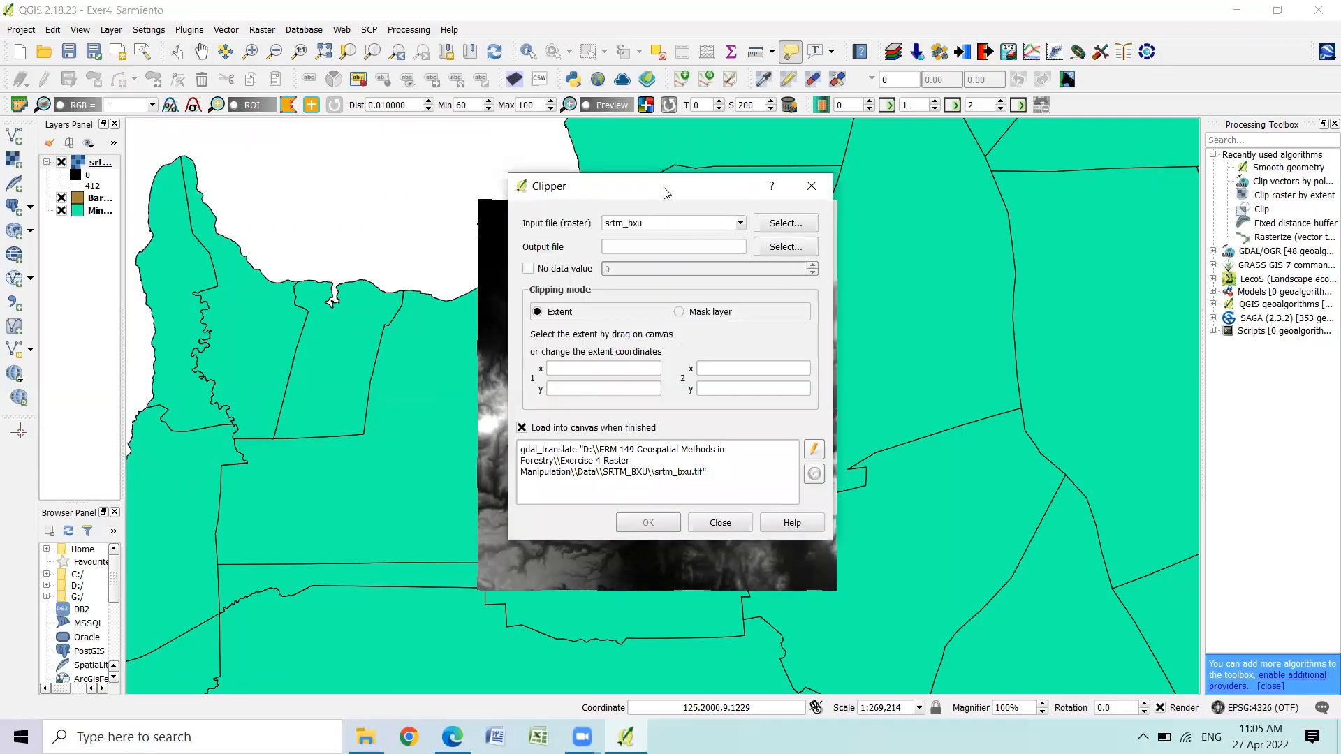
drag(759, 183, 993, 114)
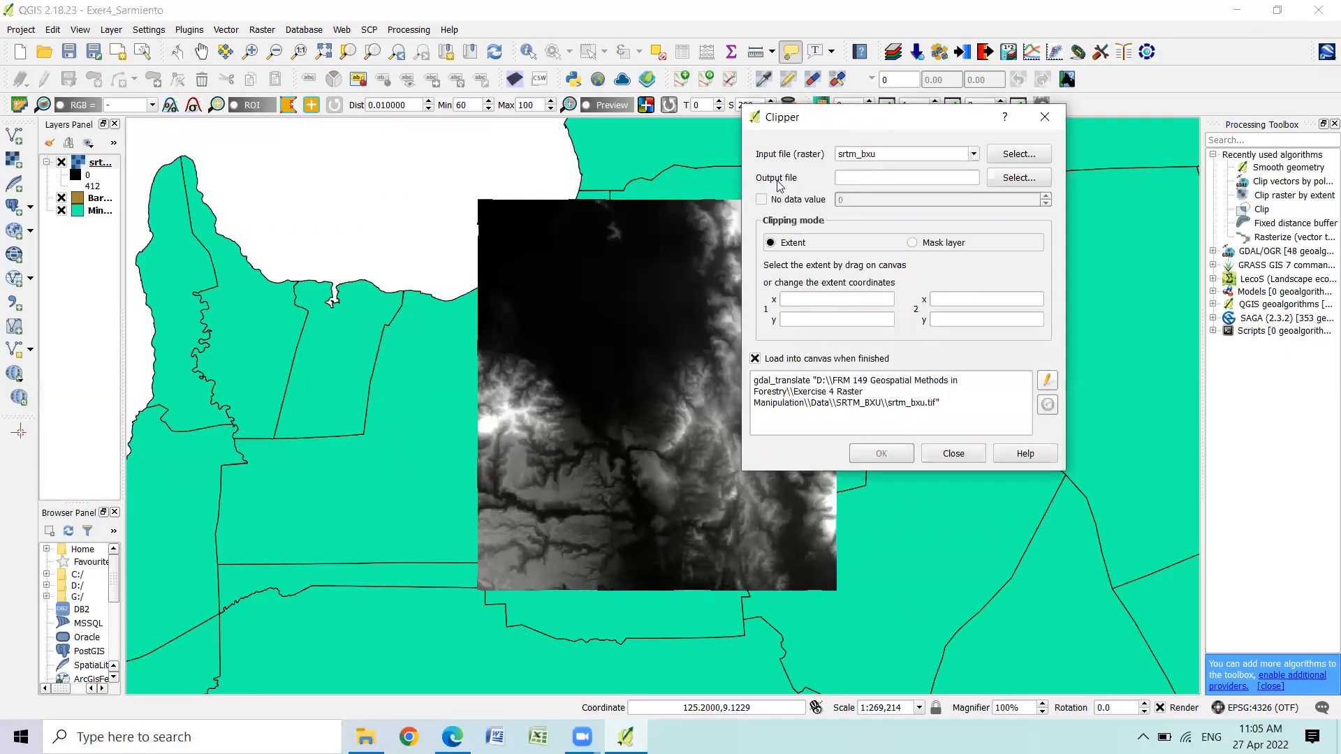
click(958, 154)
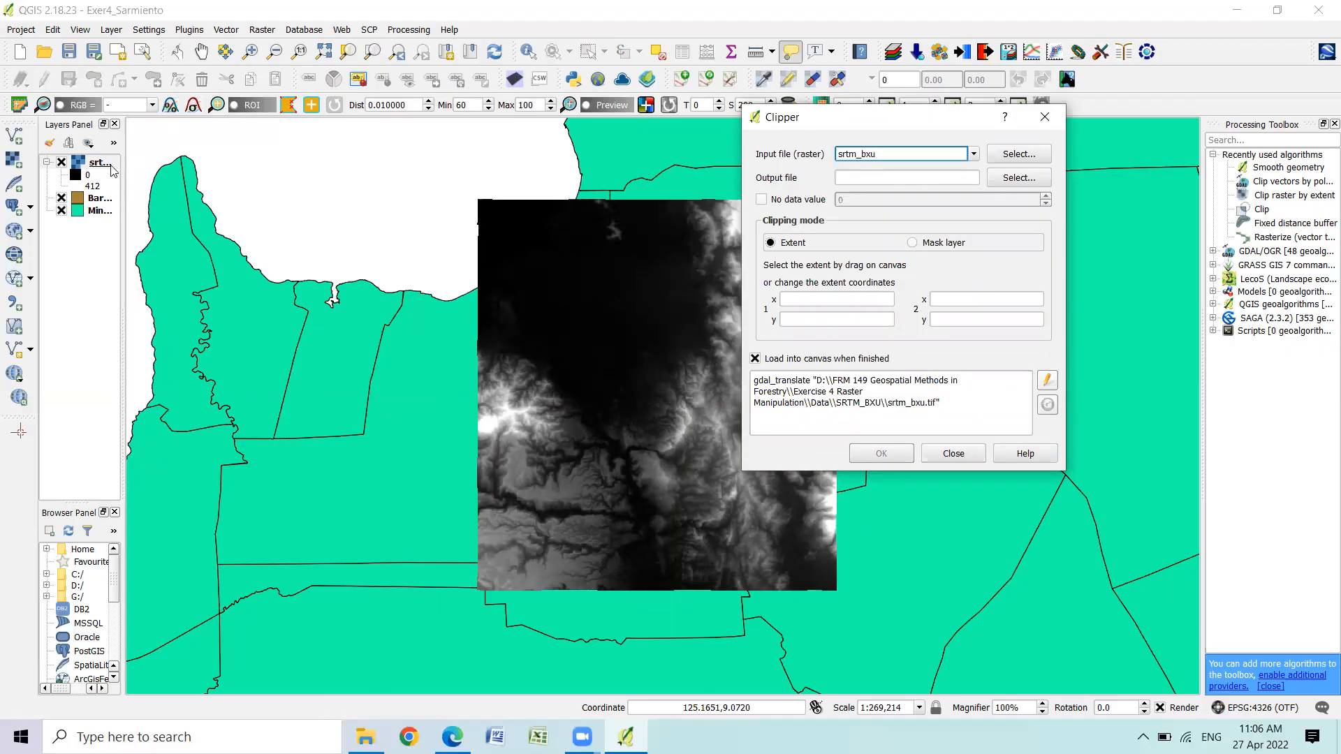
click(975, 155)
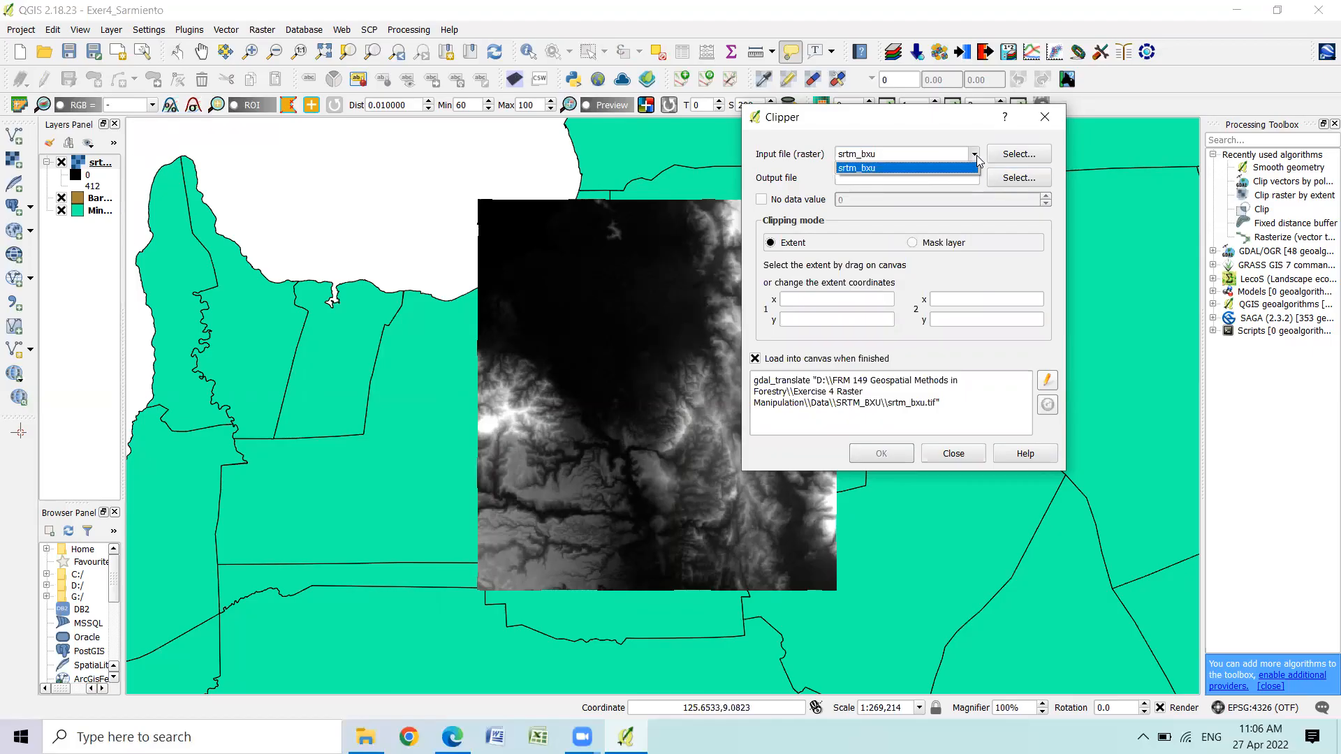
click(928, 168)
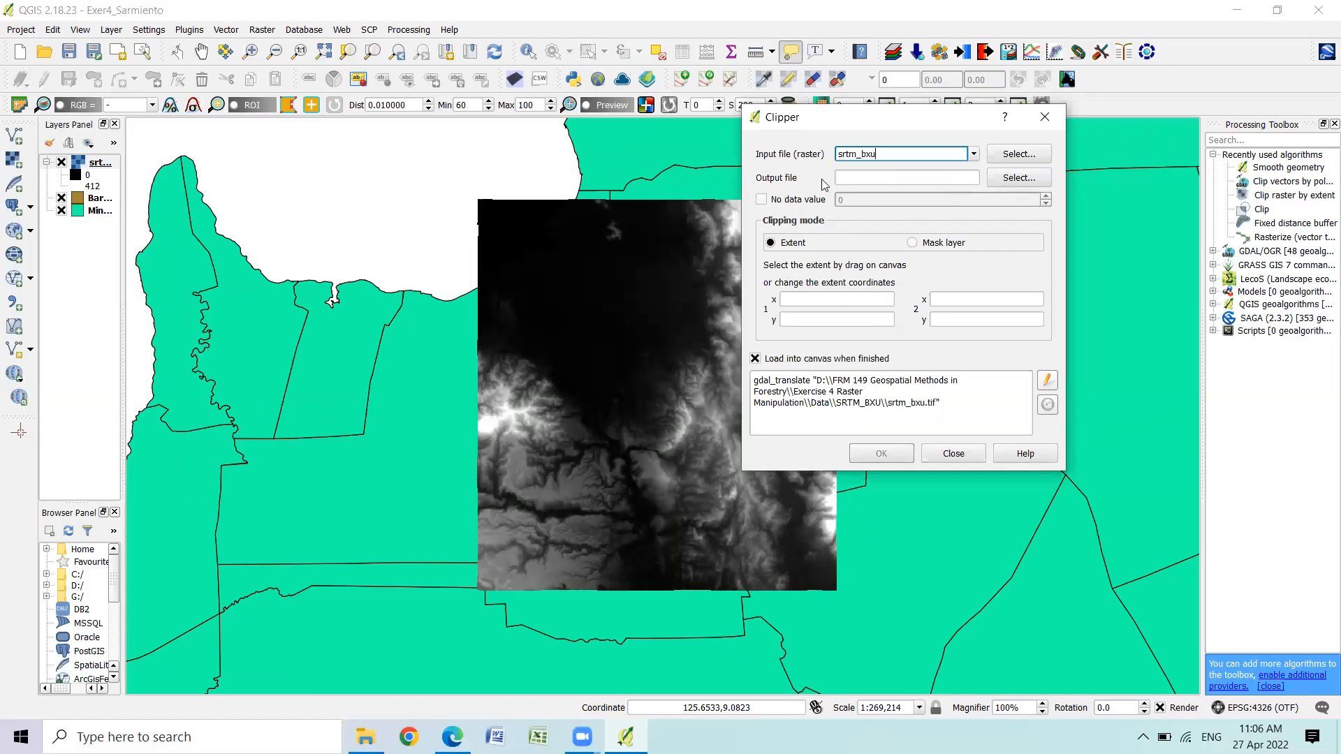
Set the clip output to a GeoTIFF named Clipped_DEM in the Output folder of Exercise 4 Raster Manipulation
click(1015, 180)
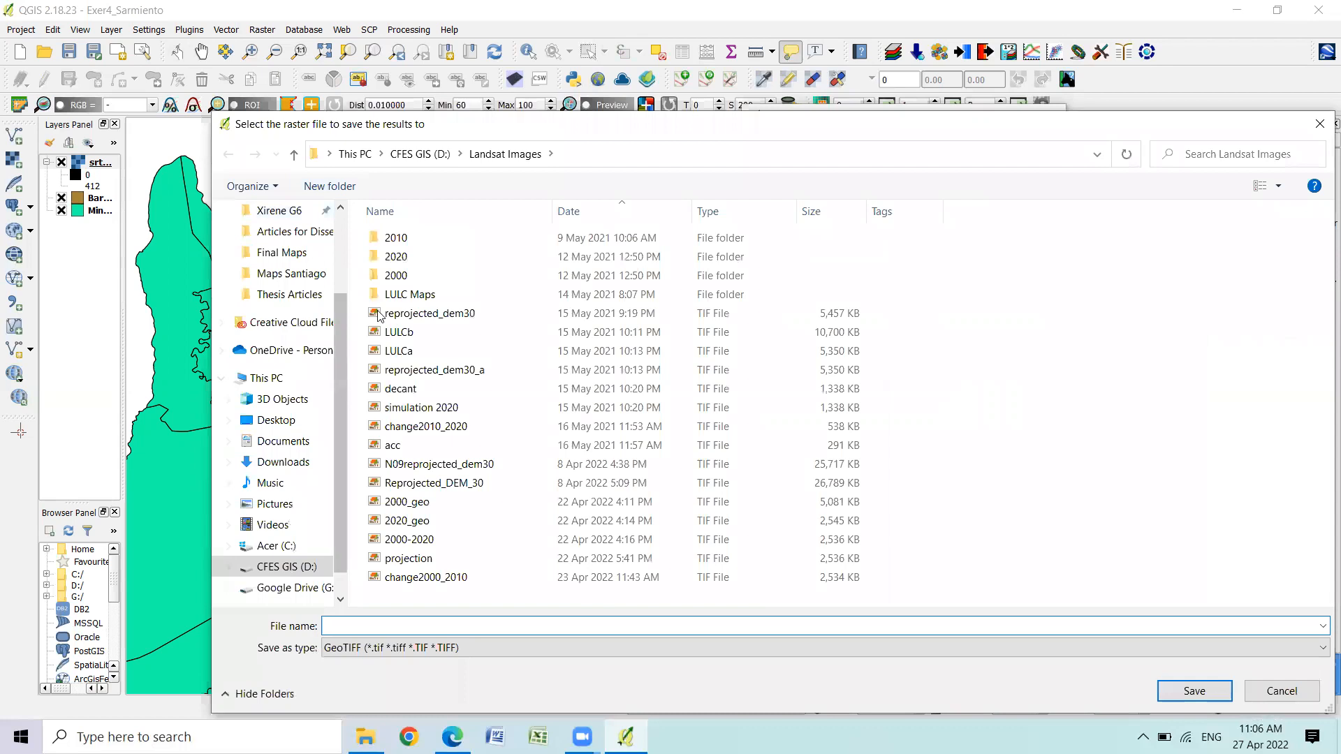
click(294, 154)
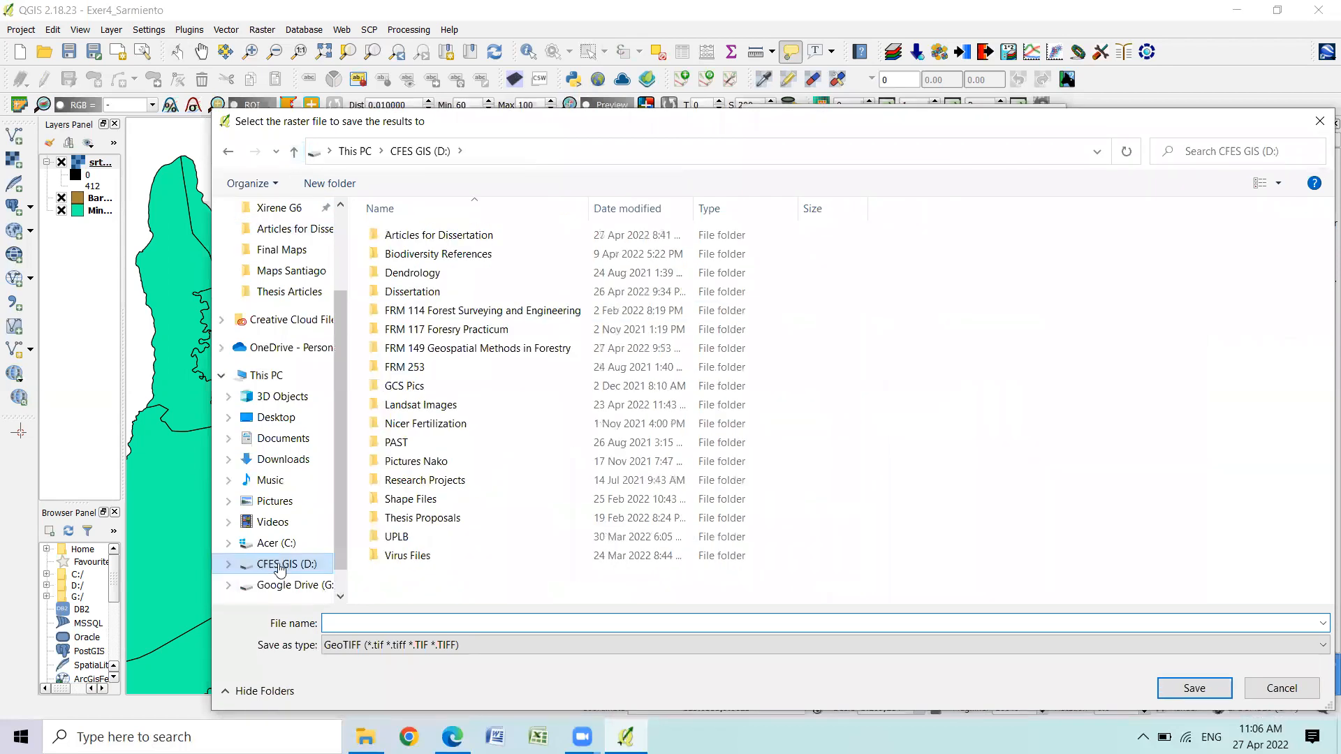
double_click(508, 349)
double_click(697, 241)
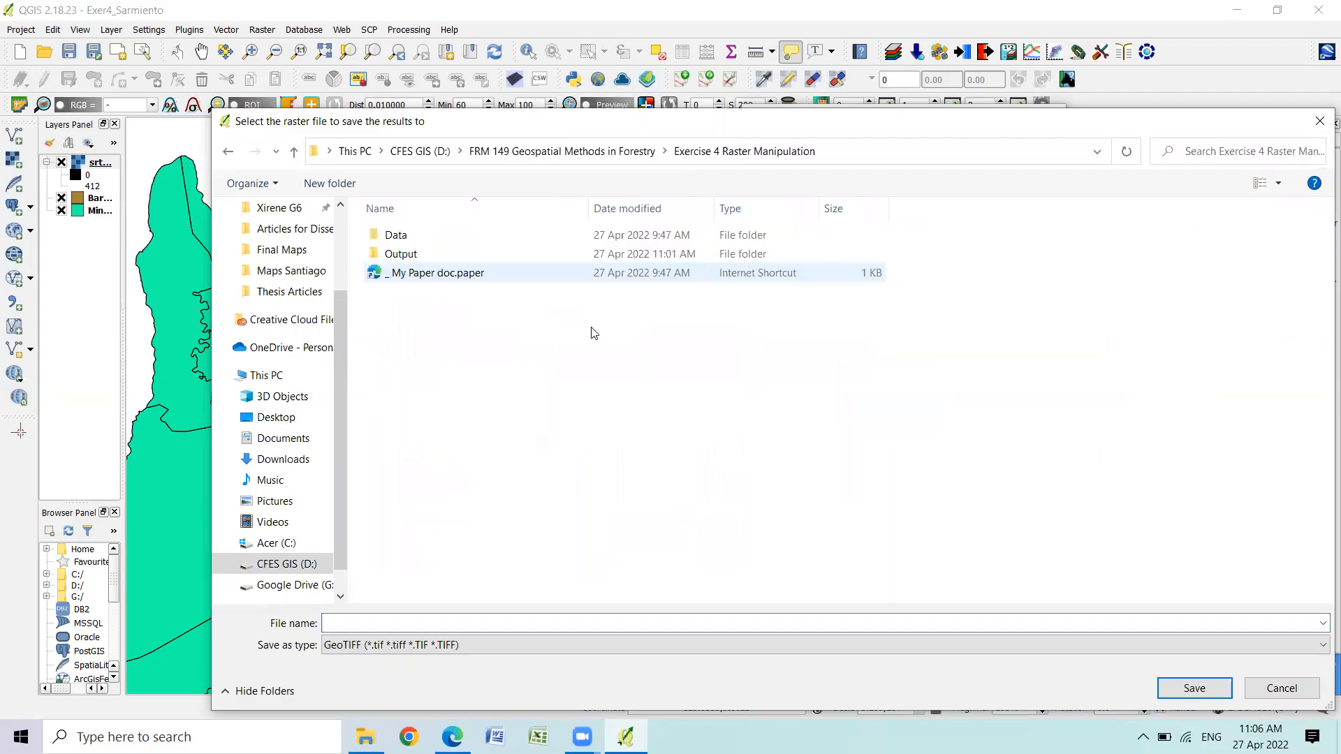
double_click(436, 256)
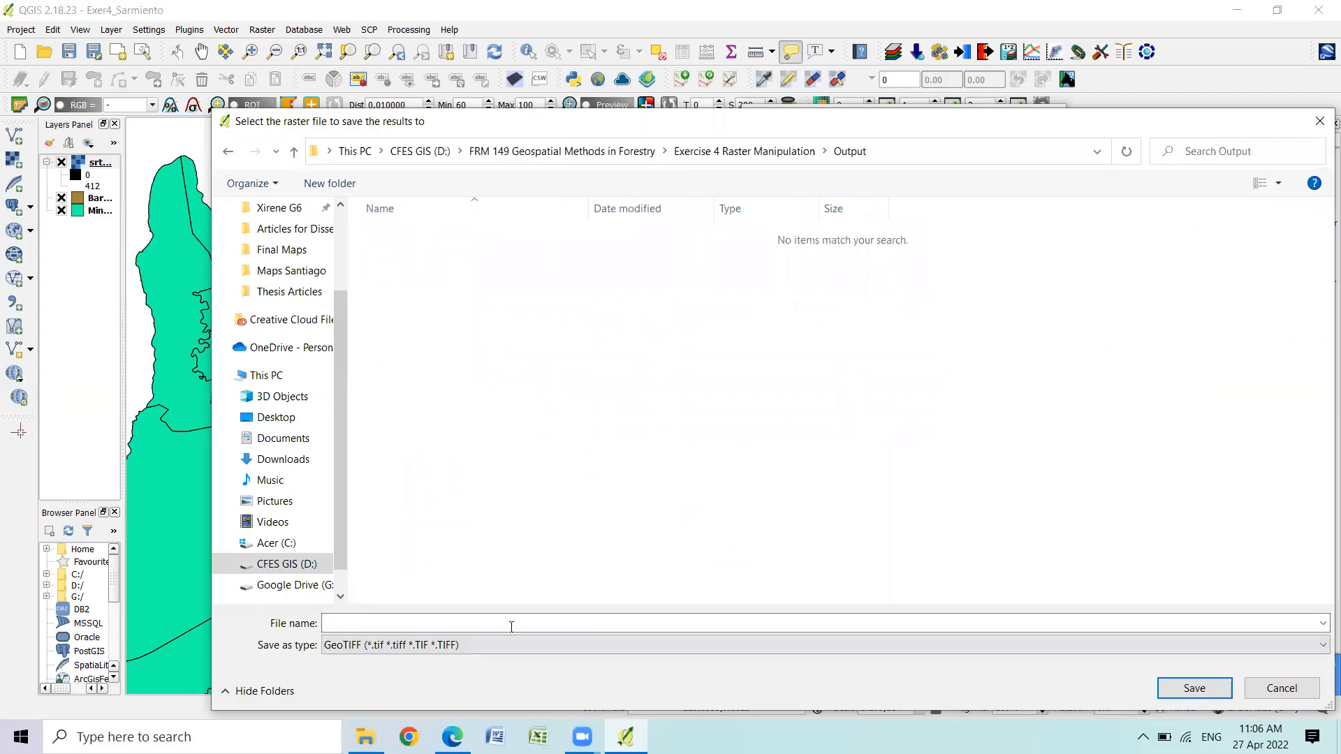
click(698, 619)
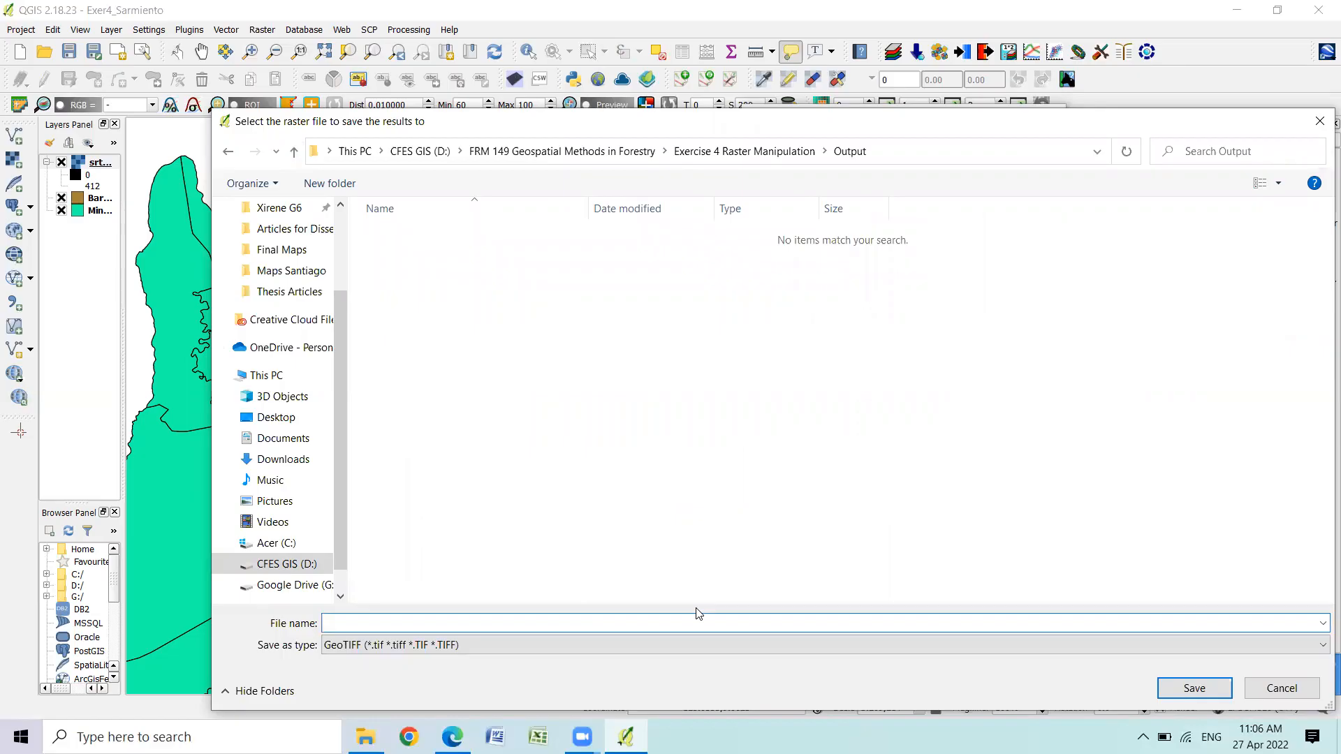
text(Clipped_DEM)
click(1206, 688)
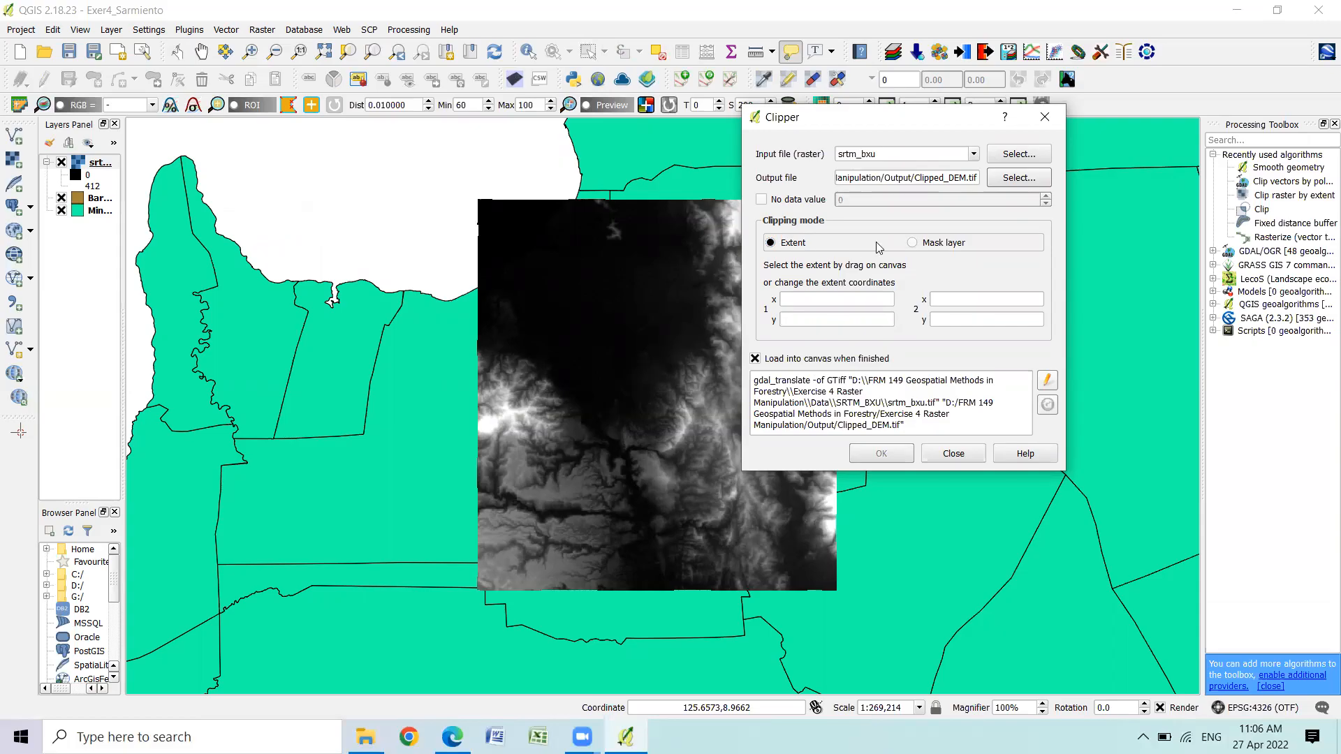
Clip the raster with the mask layer BarangayBoundary_ButuanCity_PSA, cropping the target extent to the cutline and keeping the input resolution
click(912, 244)
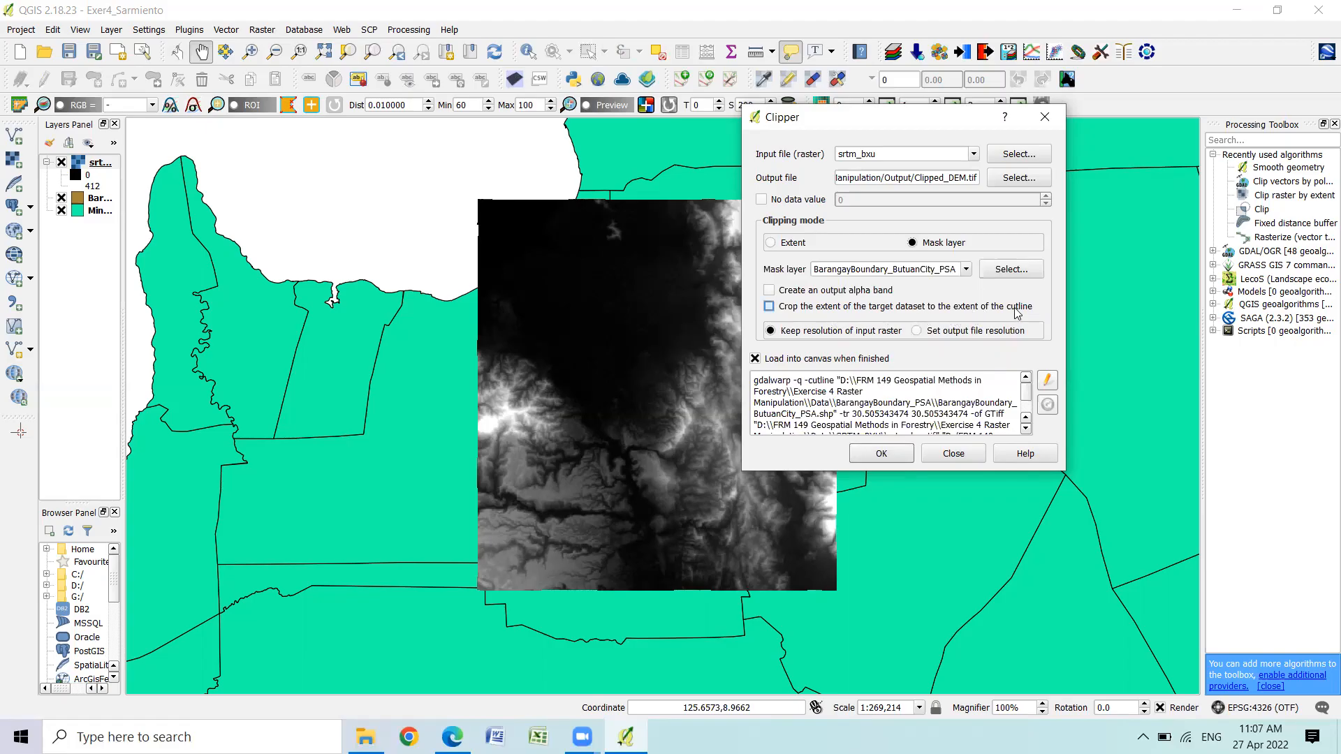
click(772, 310)
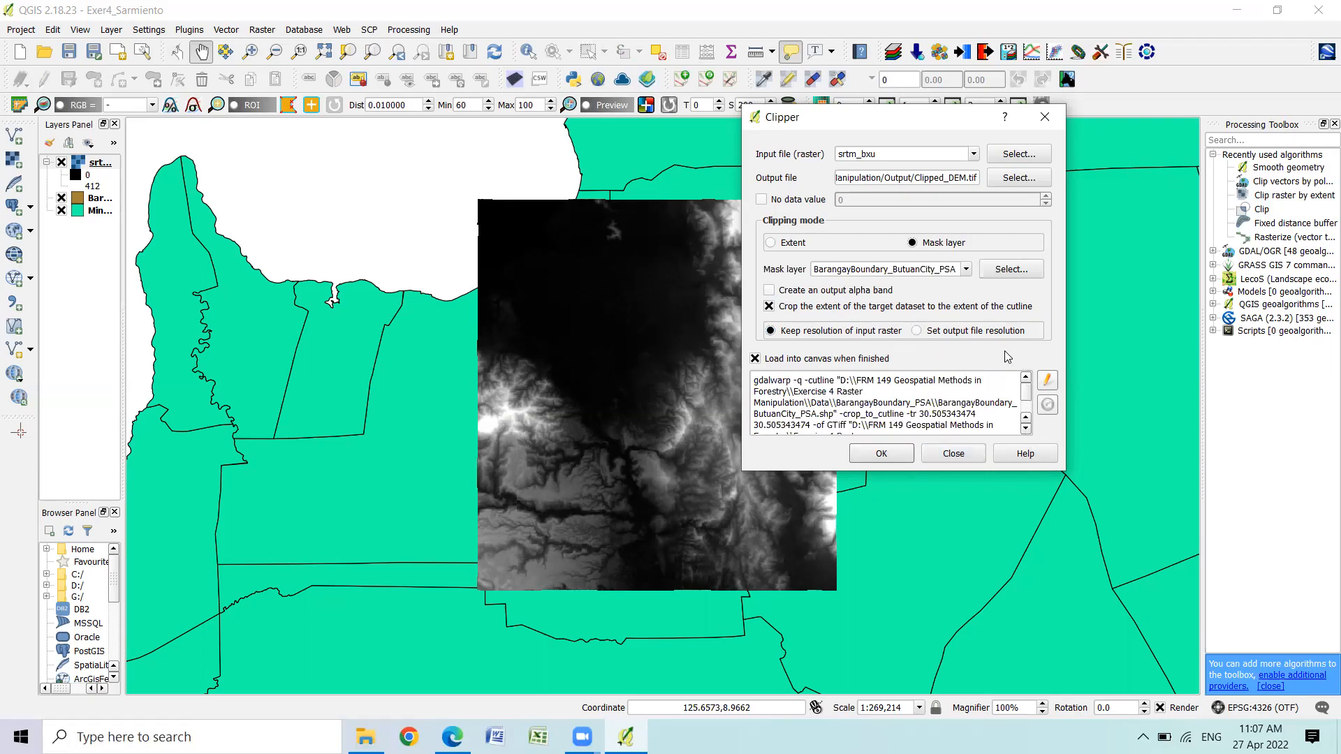
drag(922, 117, 792, 82)
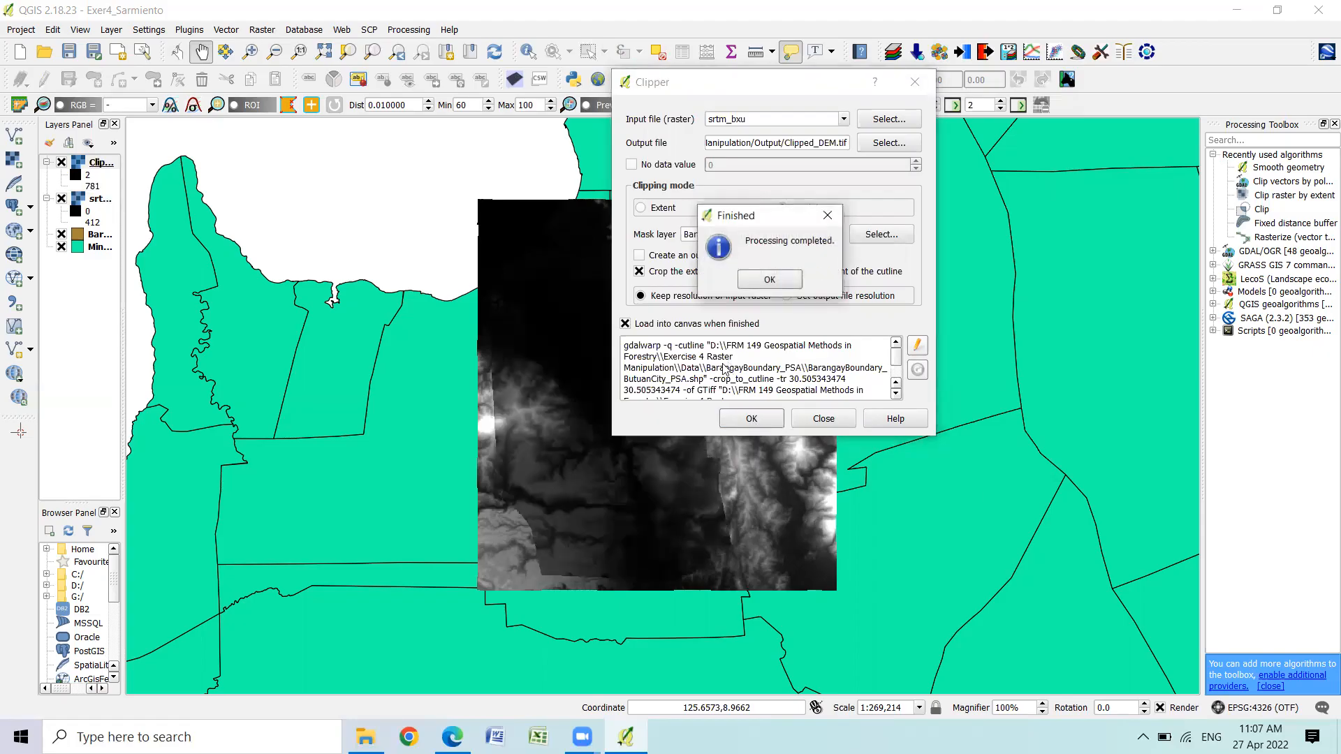
click(788, 281)
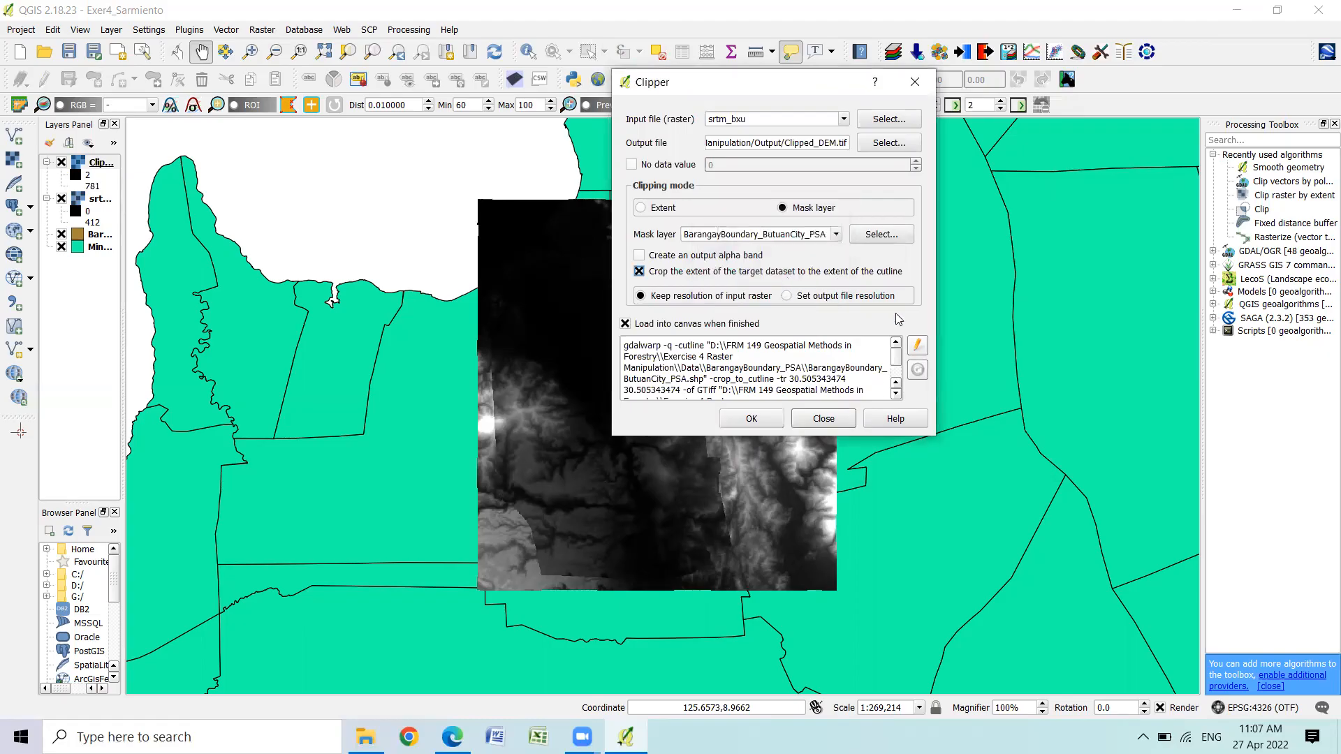
click(824, 419)
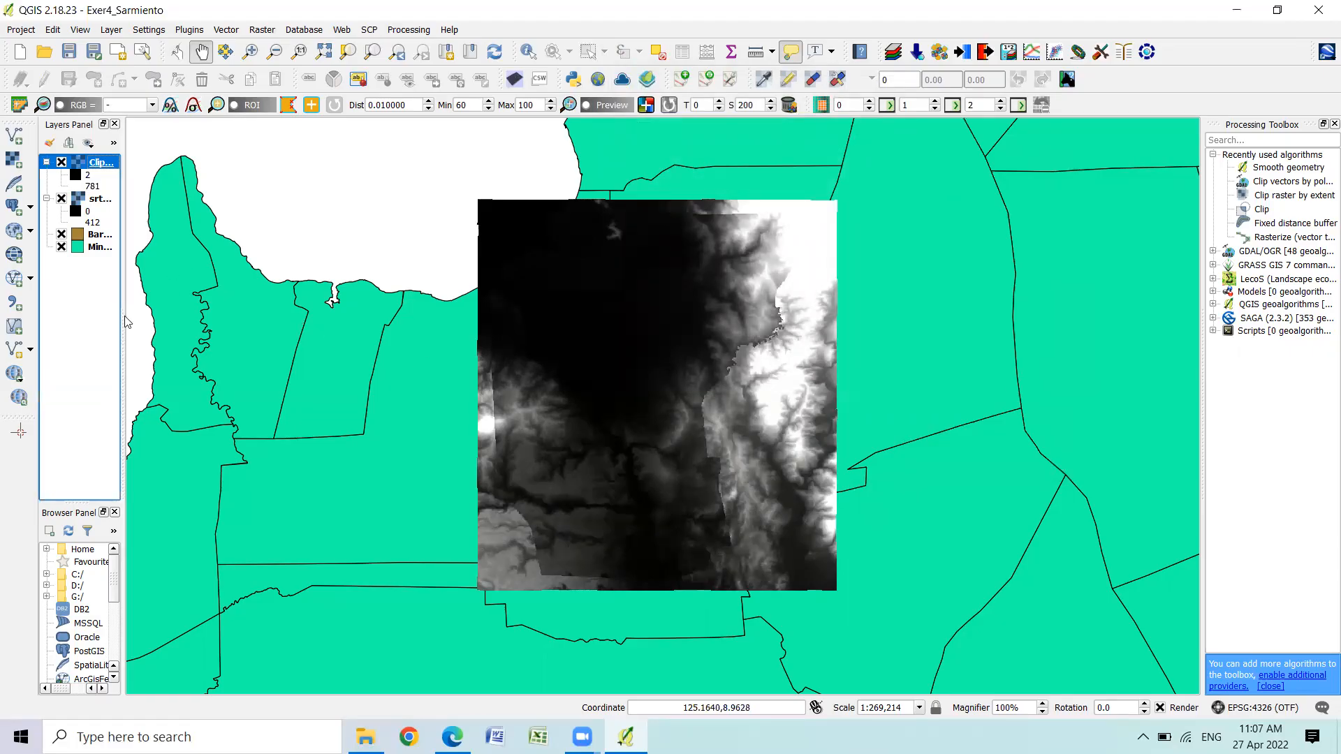
Remove the original srtm_bxu raster from the project and place Clipped_DEM beneath the barangay boundary layer
drag(119, 316, 176, 316)
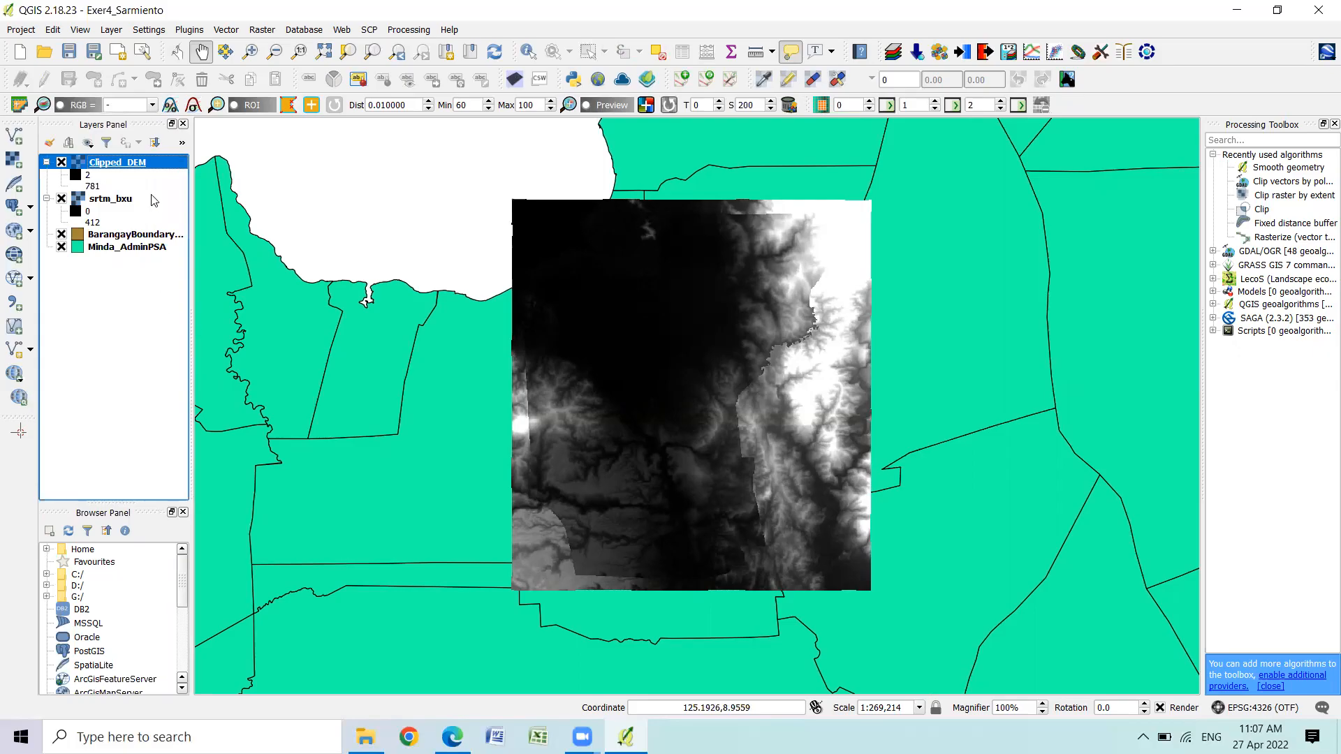
click(62, 199)
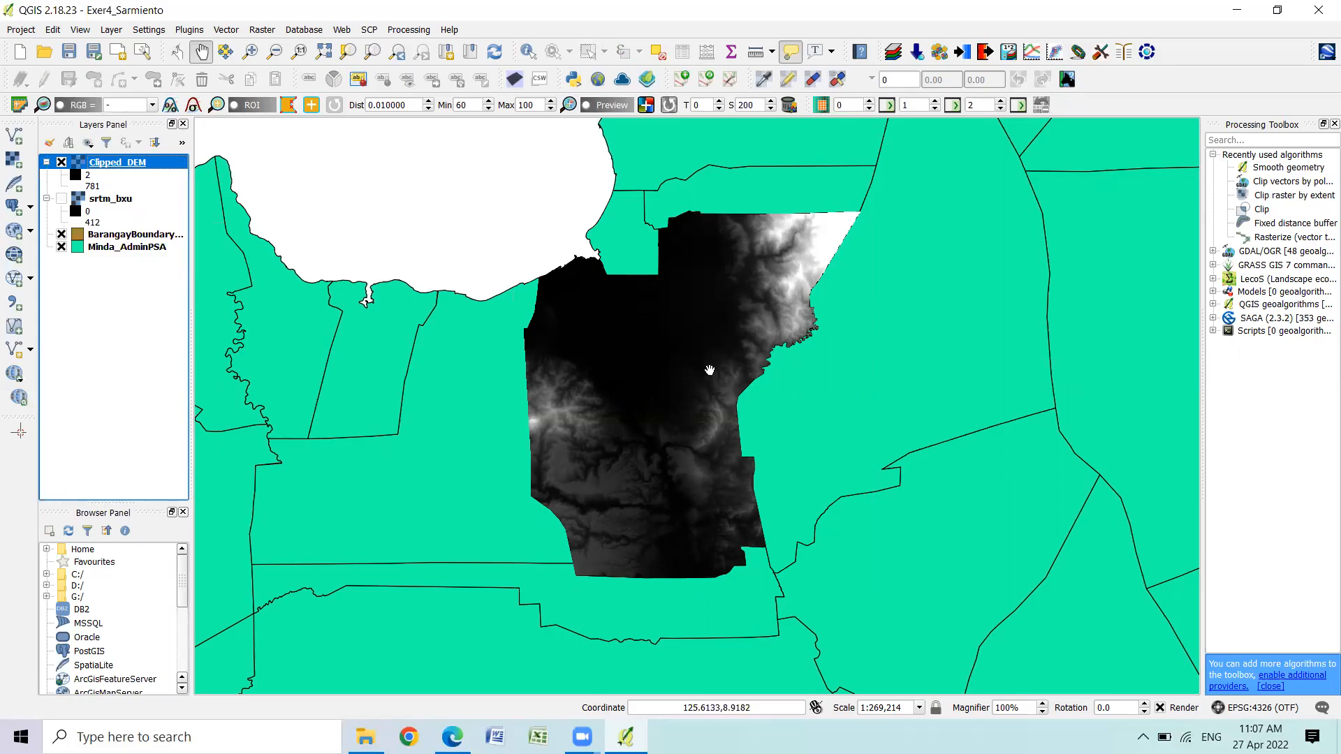
right_click(120, 202)
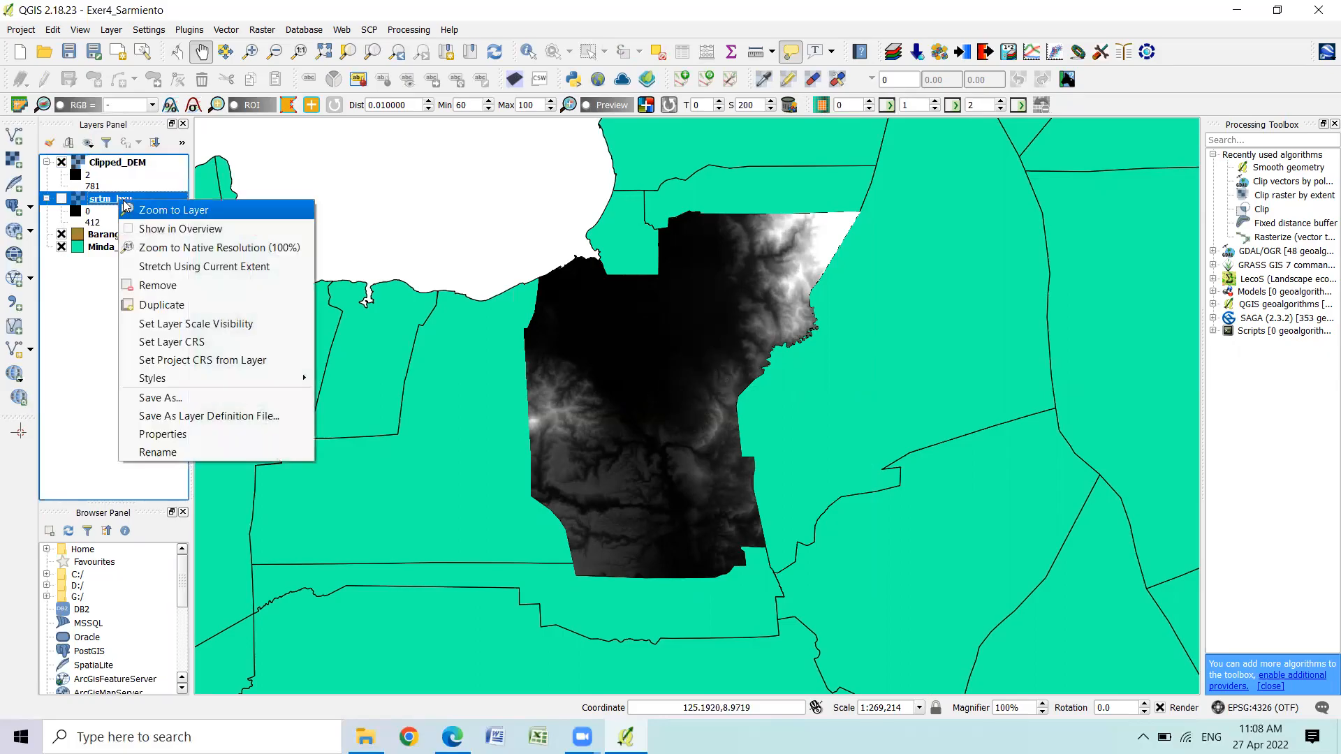
click(172, 292)
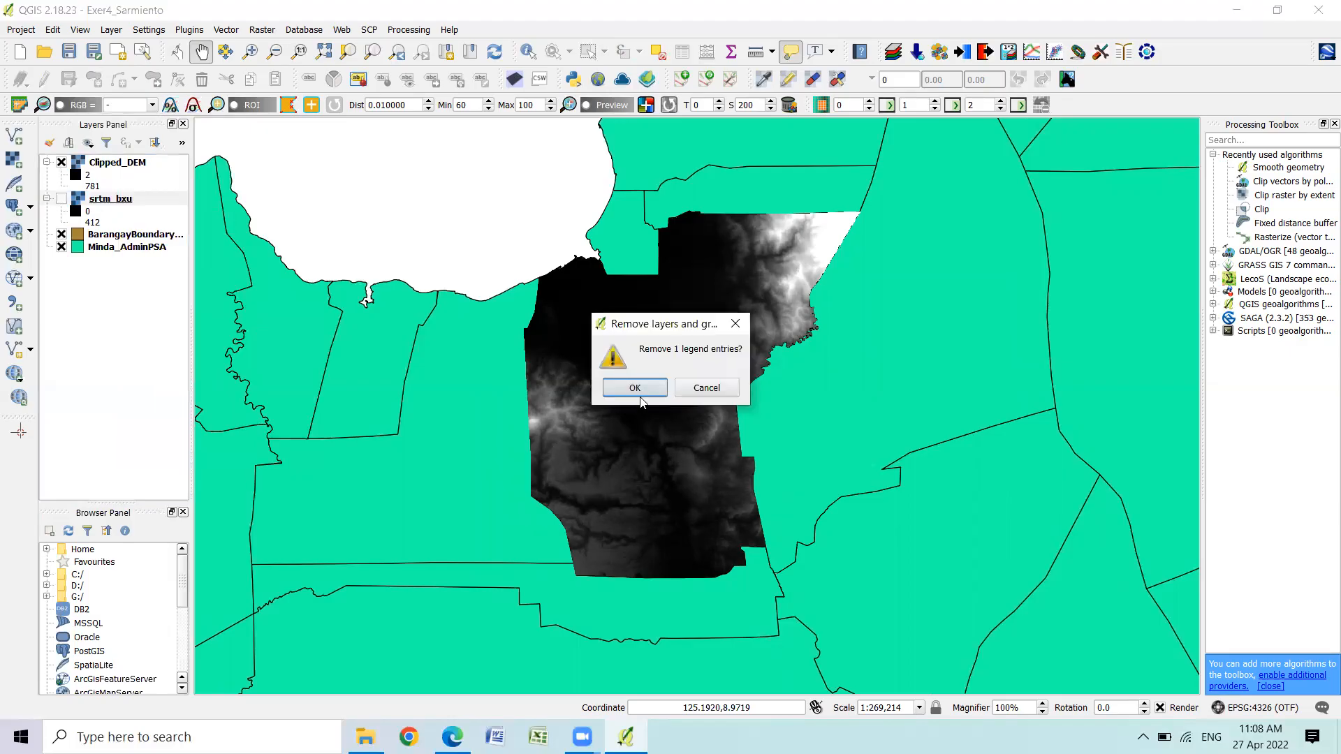
click(637, 386)
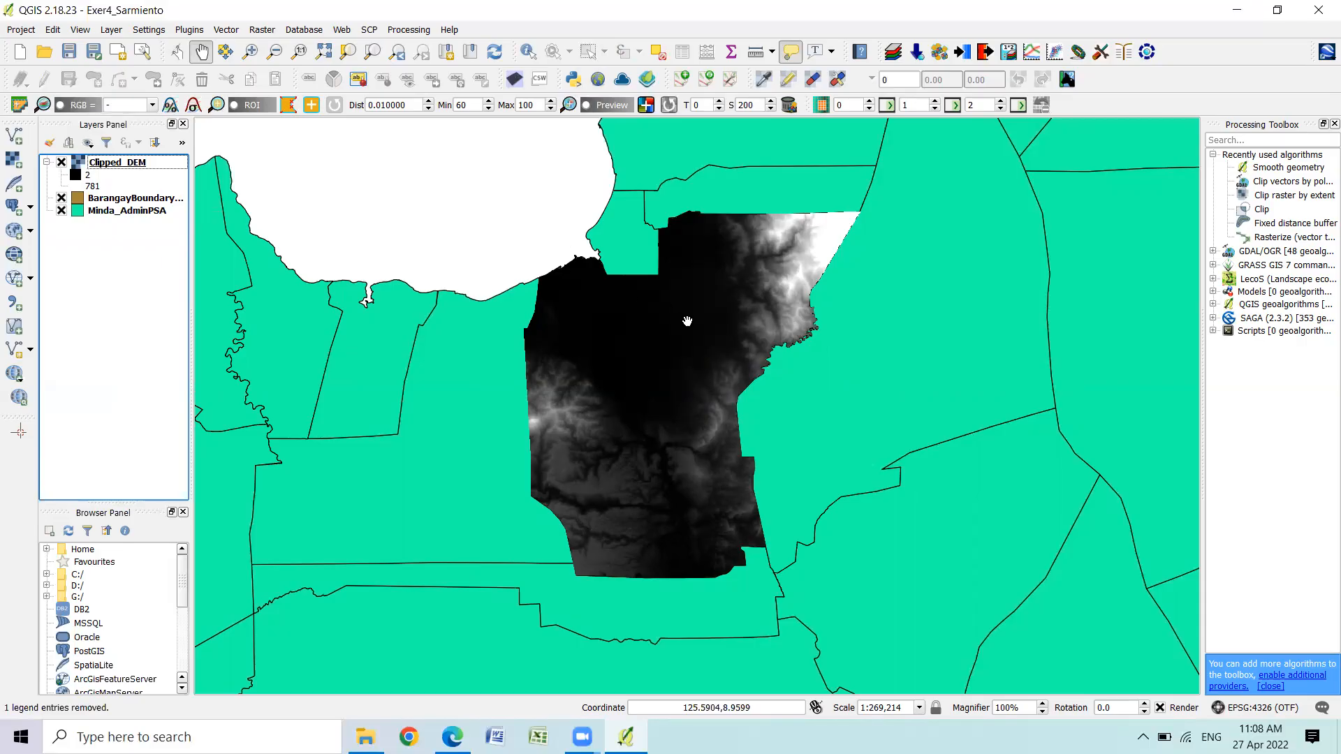
click(127, 168)
drag(128, 166, 129, 211)
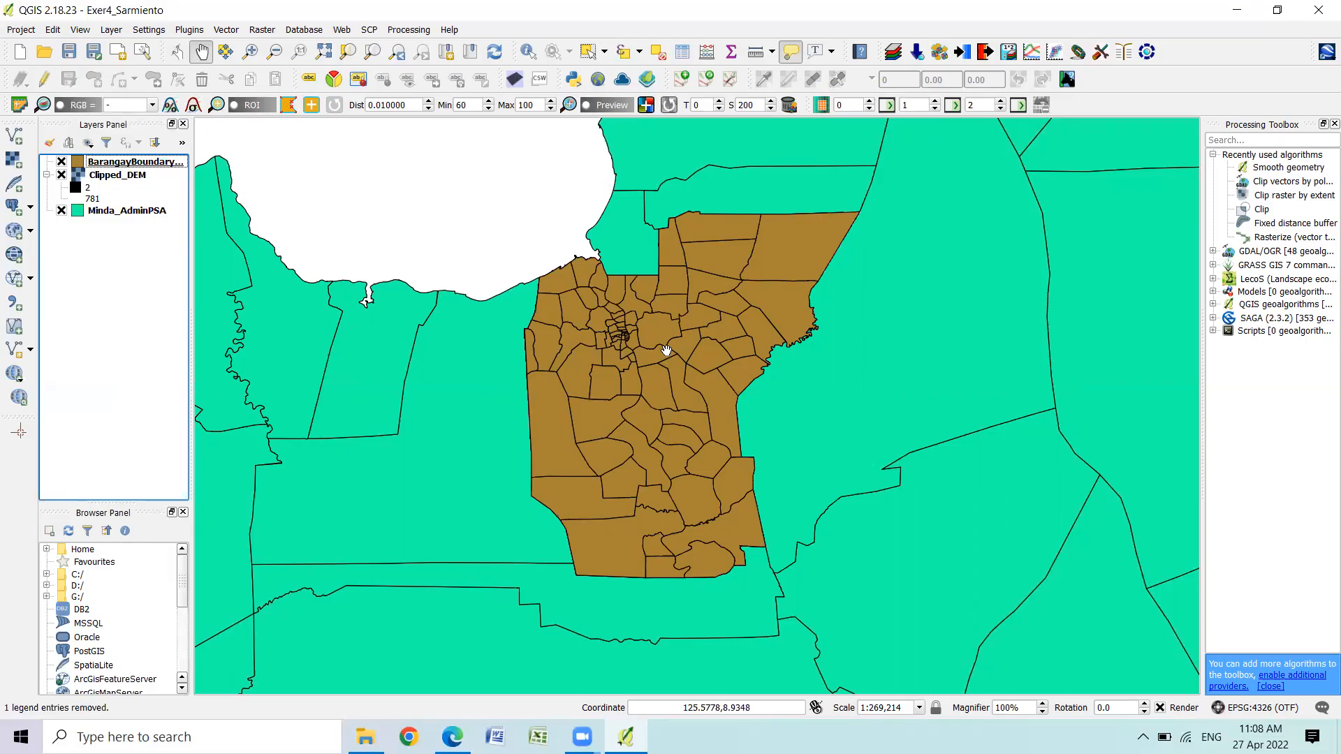
In the BarangayBoundary_ButuanCity_PSA layer's simple fill style, try a transparent fill and set the fill colour to light pink
click(127, 164)
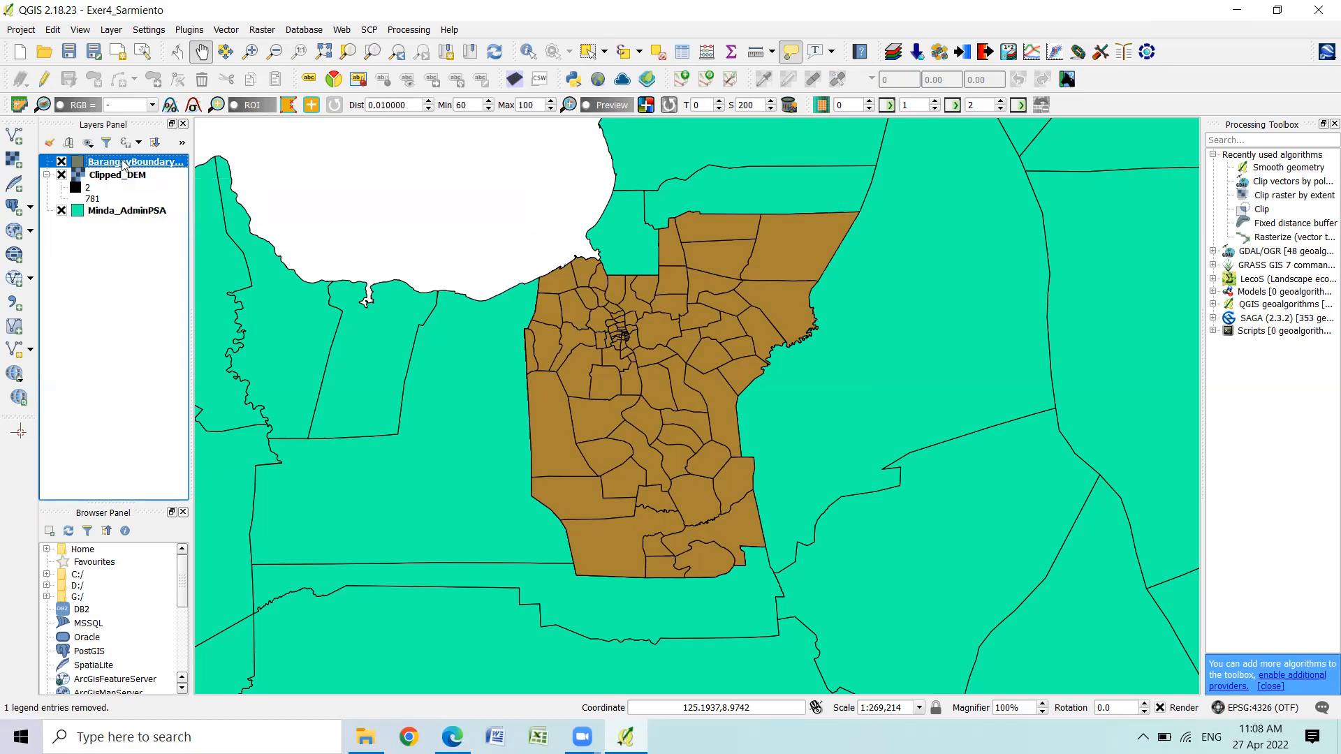
right_click(123, 164)
click(187, 436)
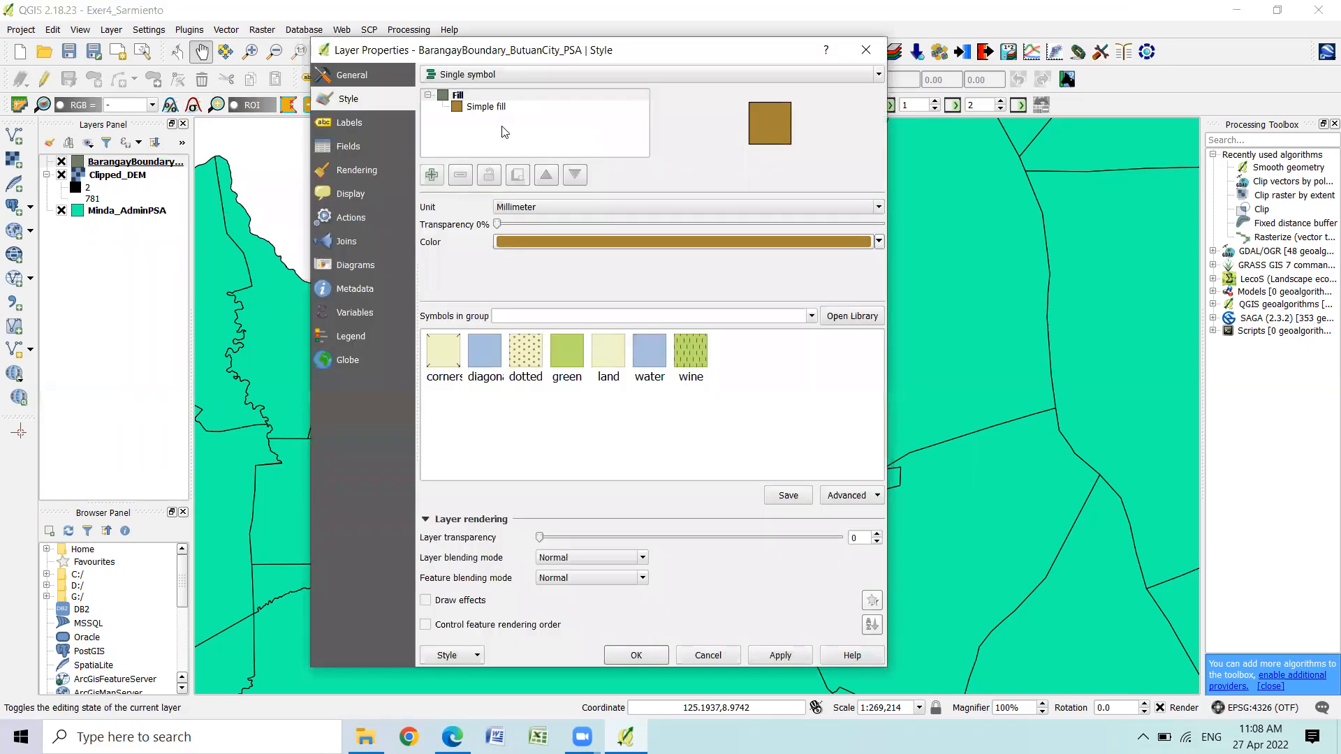
click(489, 107)
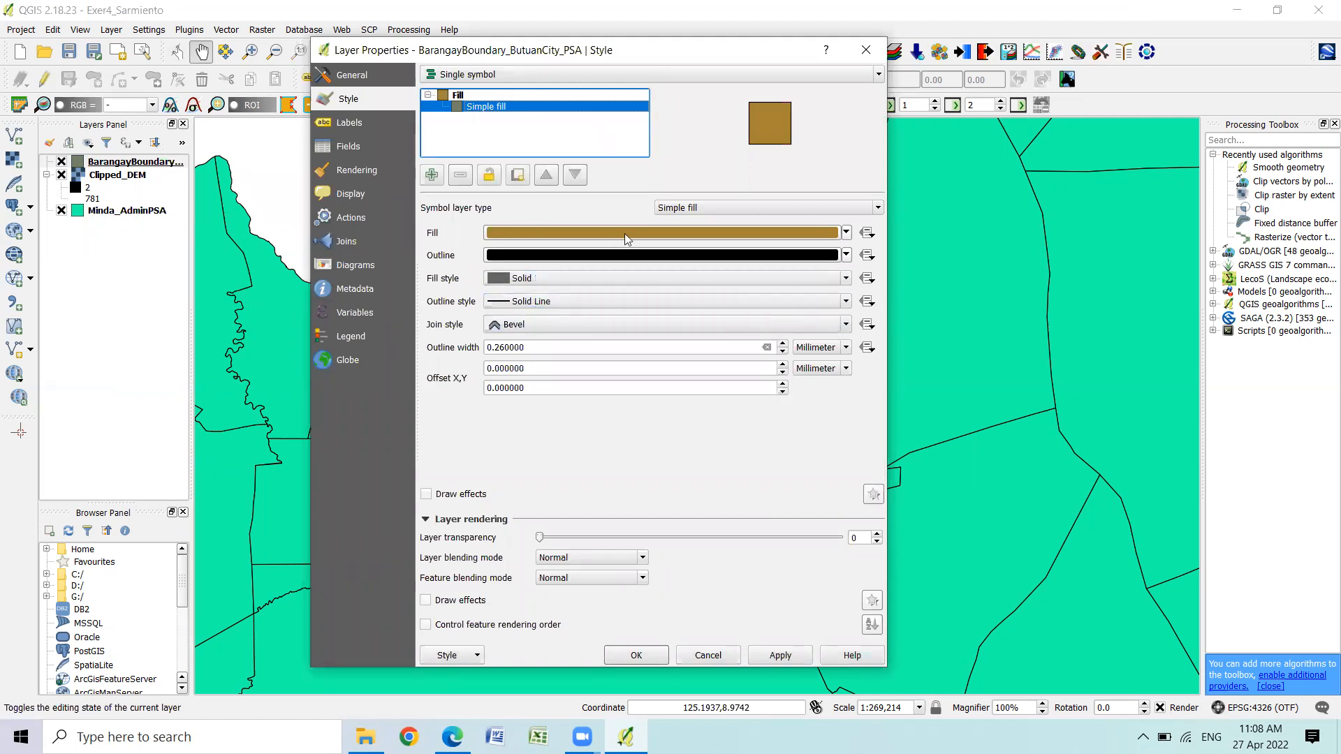
click(846, 232)
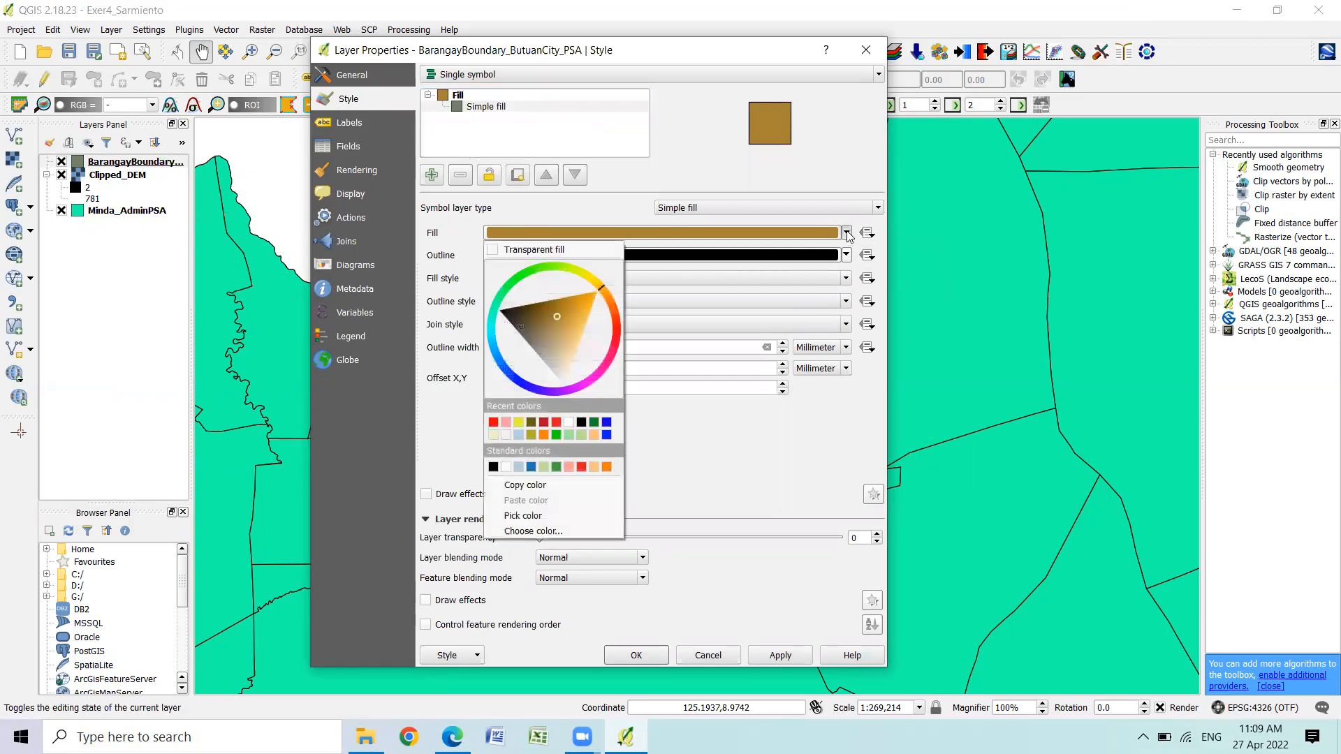
click(552, 250)
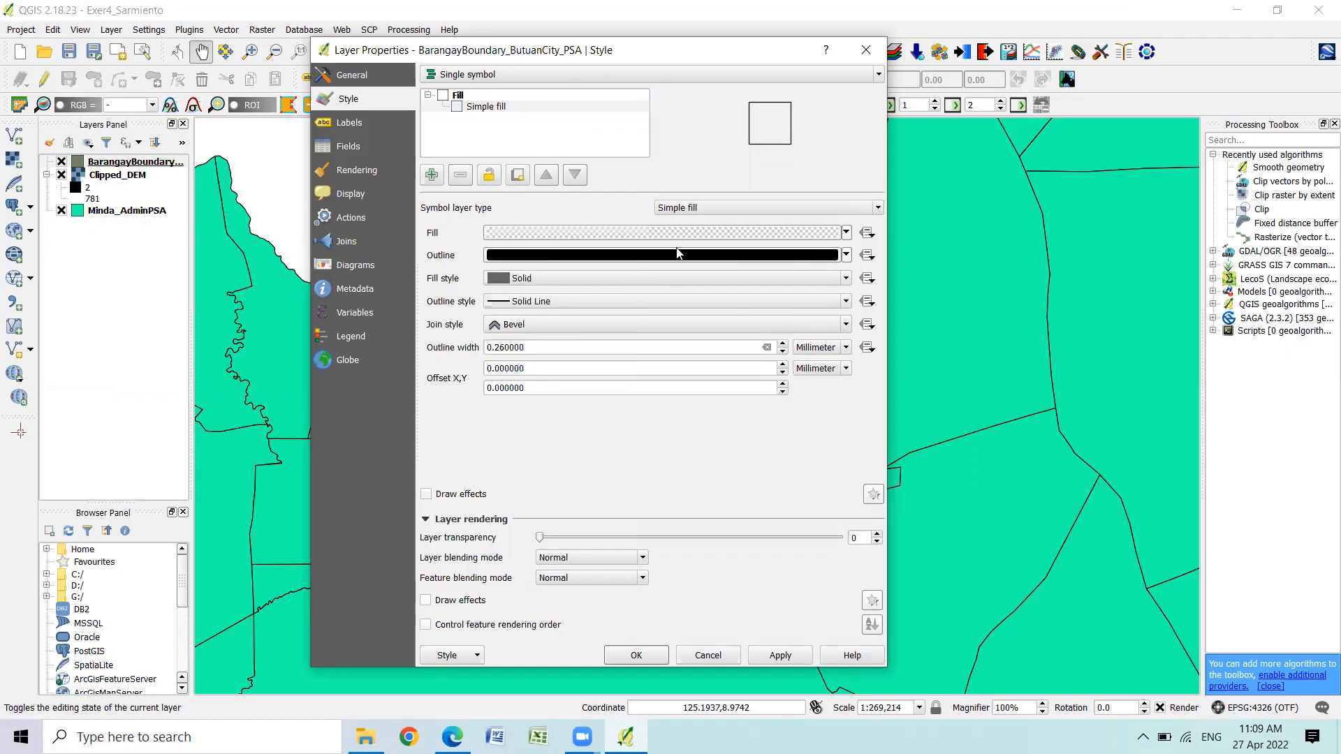
click(846, 233)
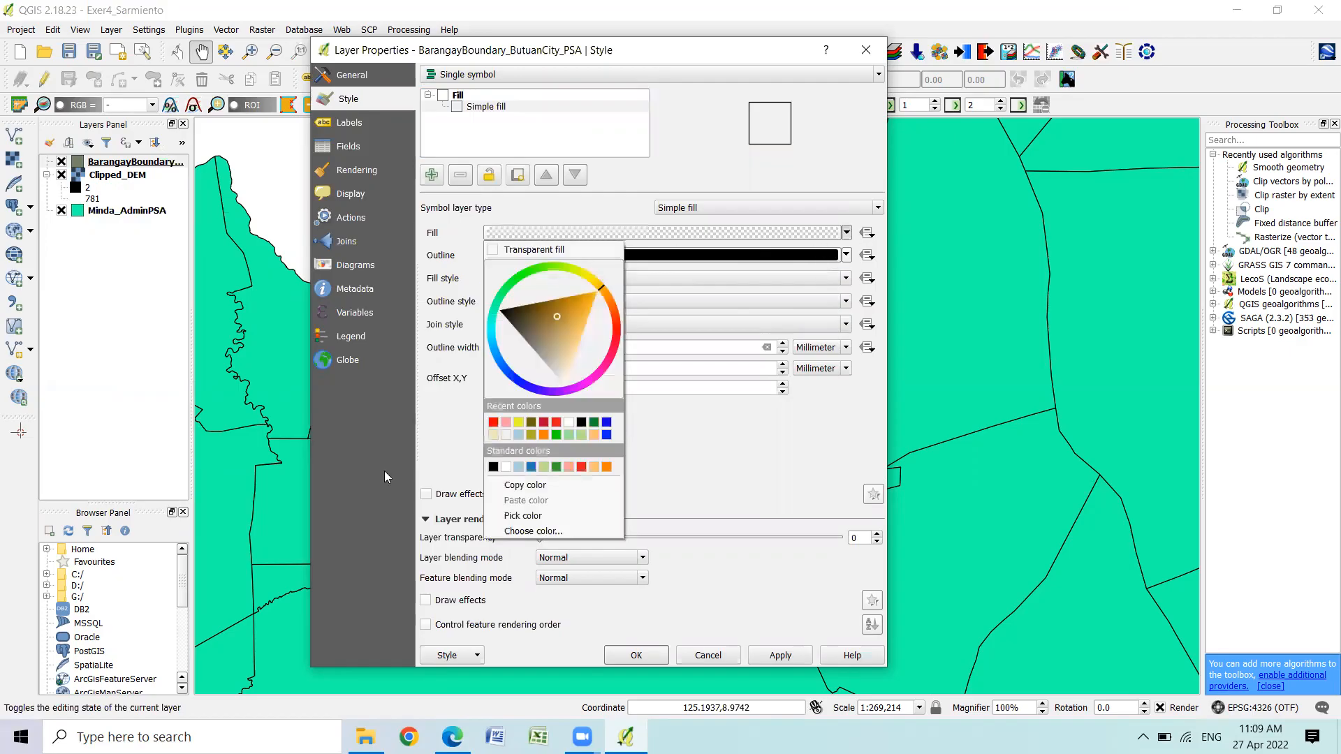
click(506, 422)
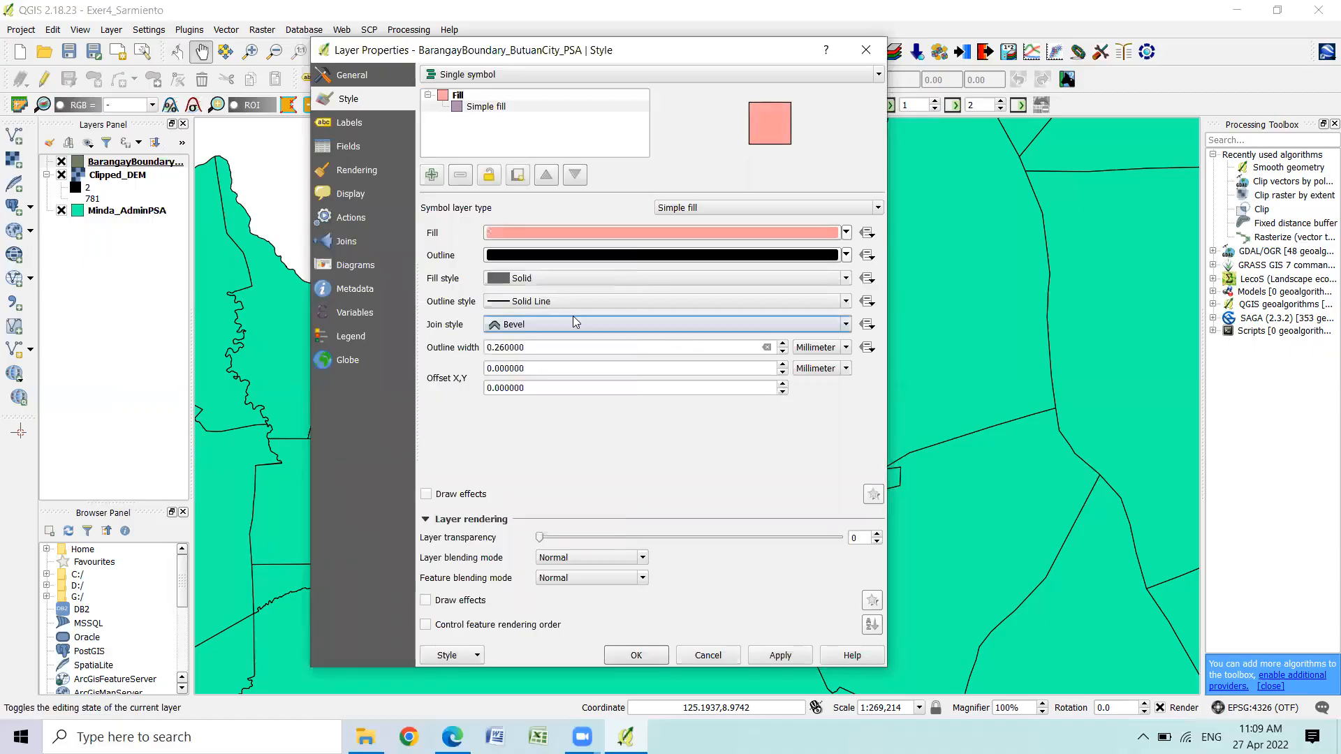
Give the barangay boundary layer a No Brush fill style and a white outline, and apply the style to the map
click(843, 280)
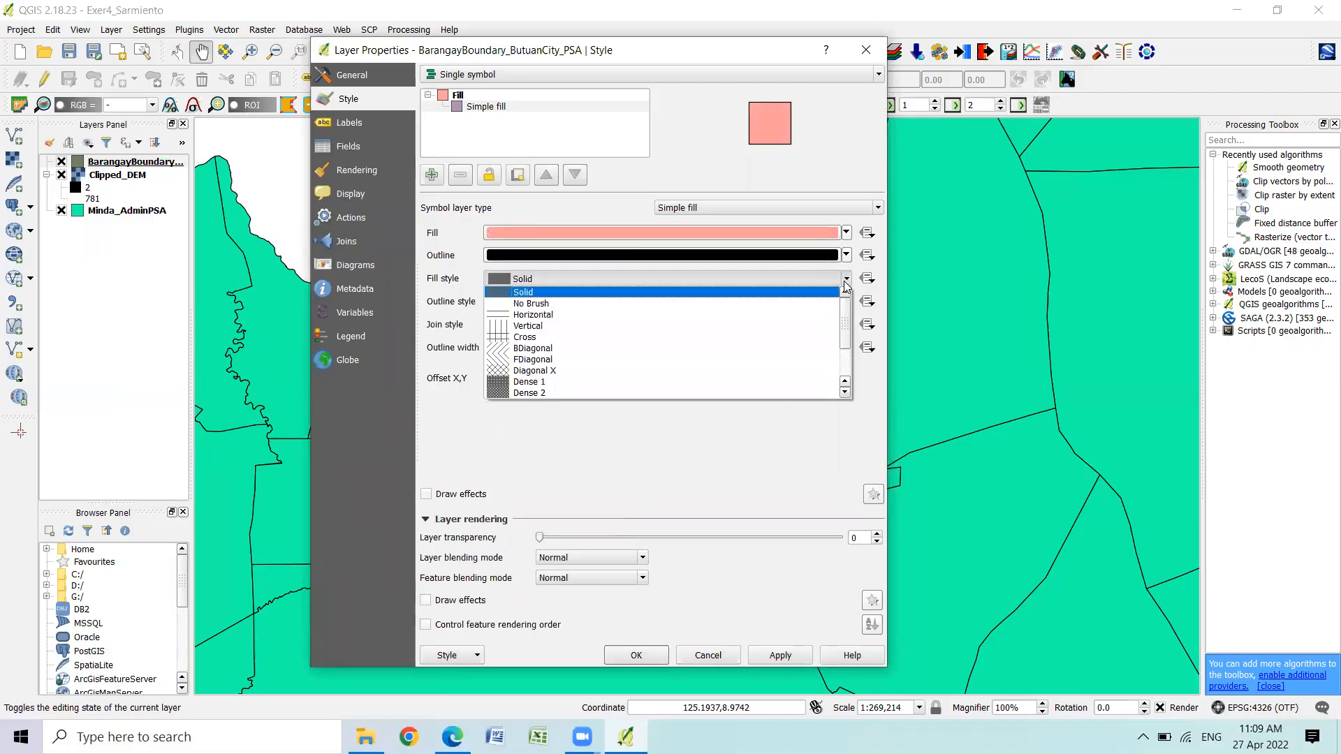
click(553, 303)
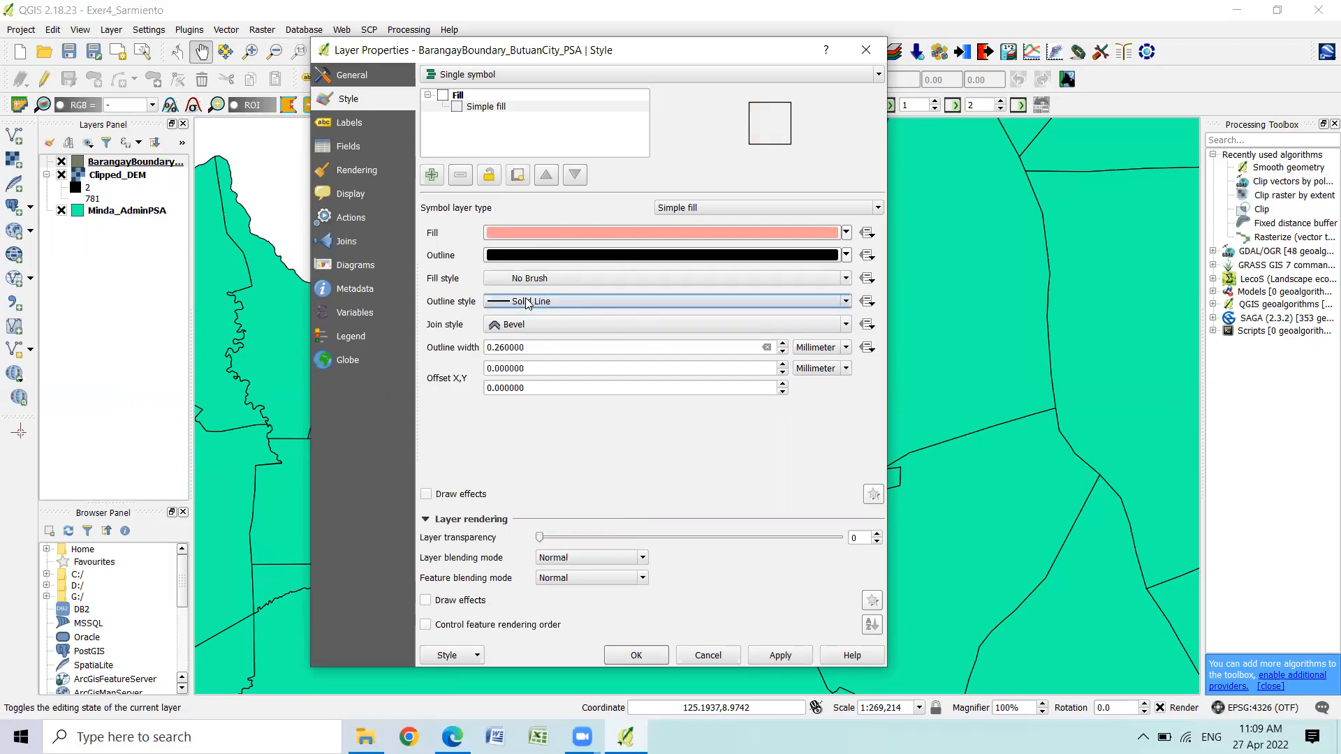
click(846, 255)
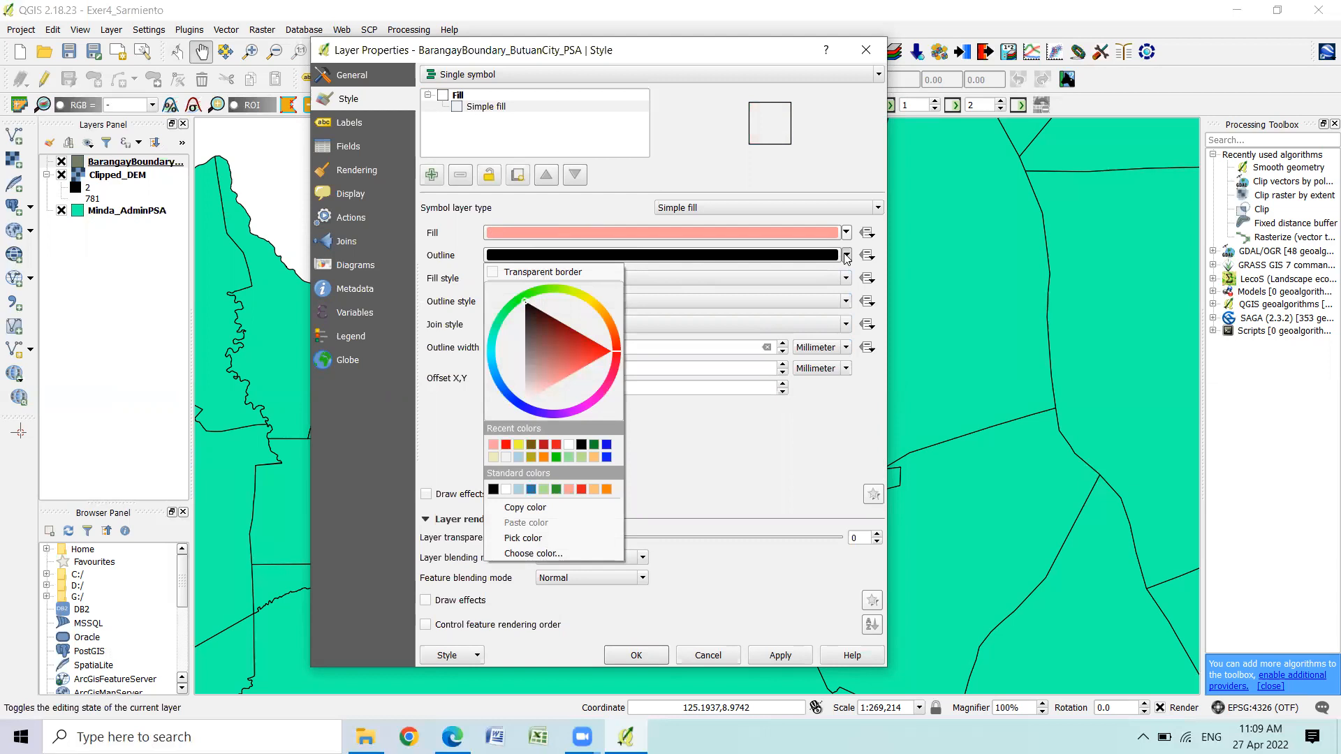
click(507, 457)
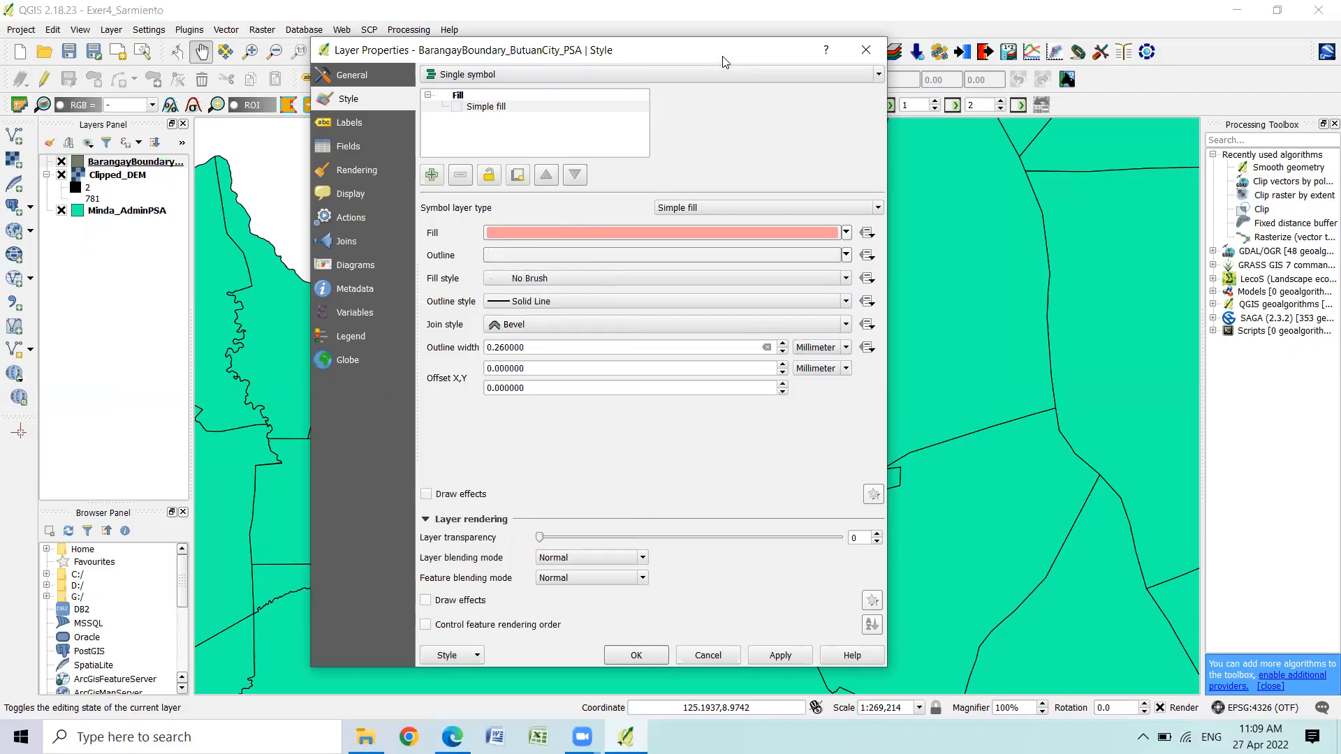
drag(726, 51, 424, 64)
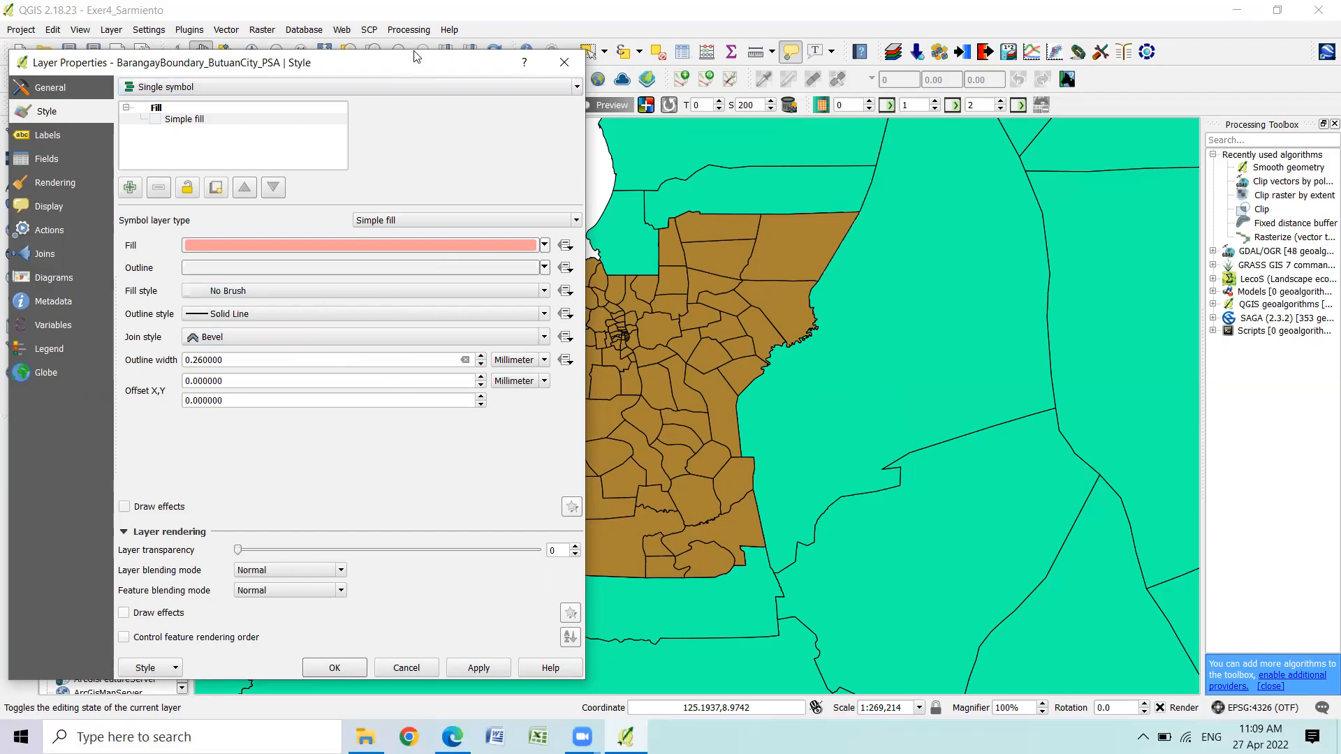
drag(417, 60, 450, 11)
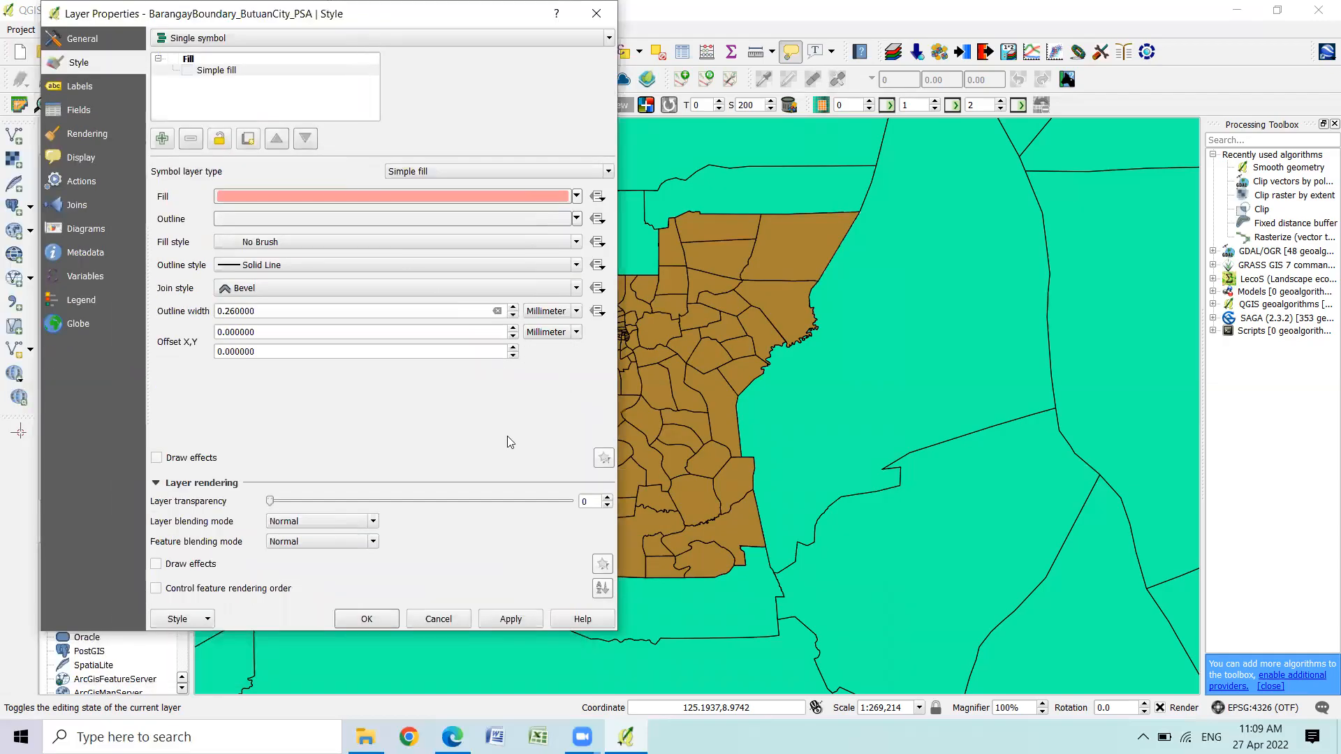
click(515, 620)
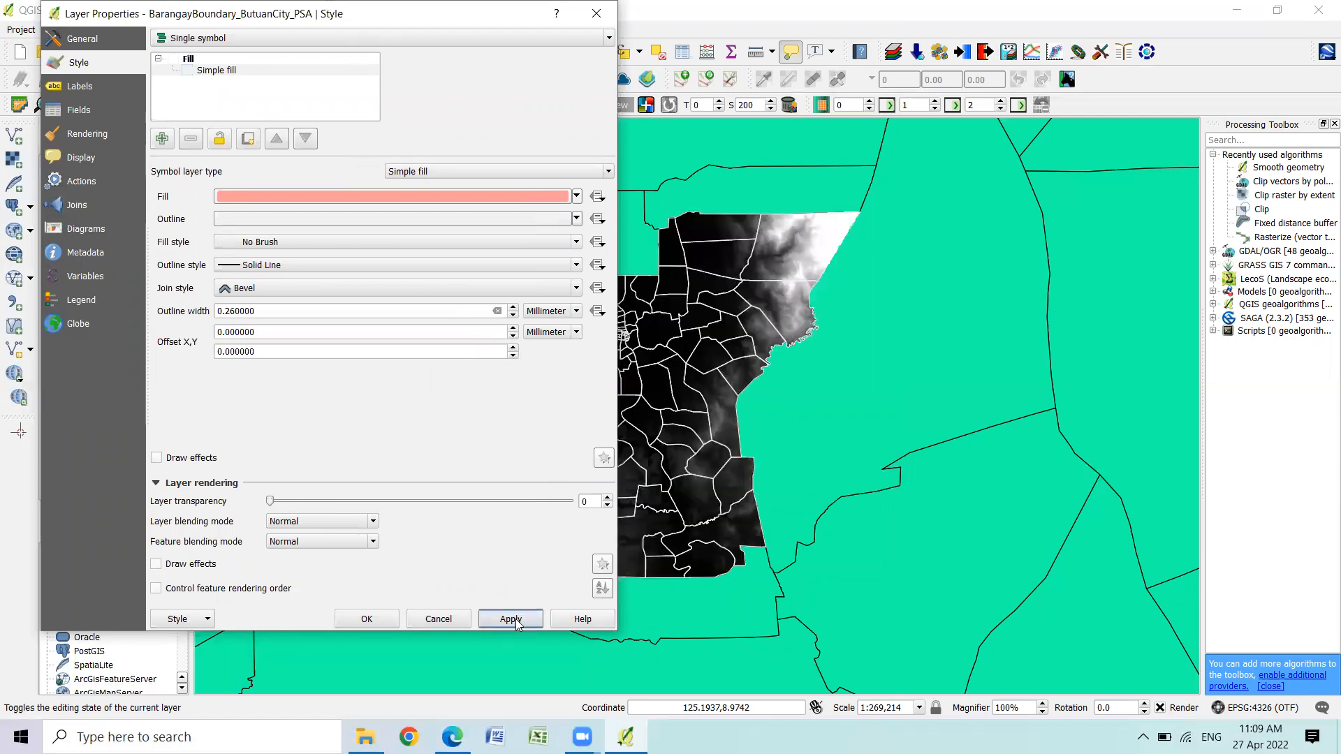
Thin the barangay boundary outline to a width of 0.06 mm and accept the layer style
drag(493, 19, 442, 16)
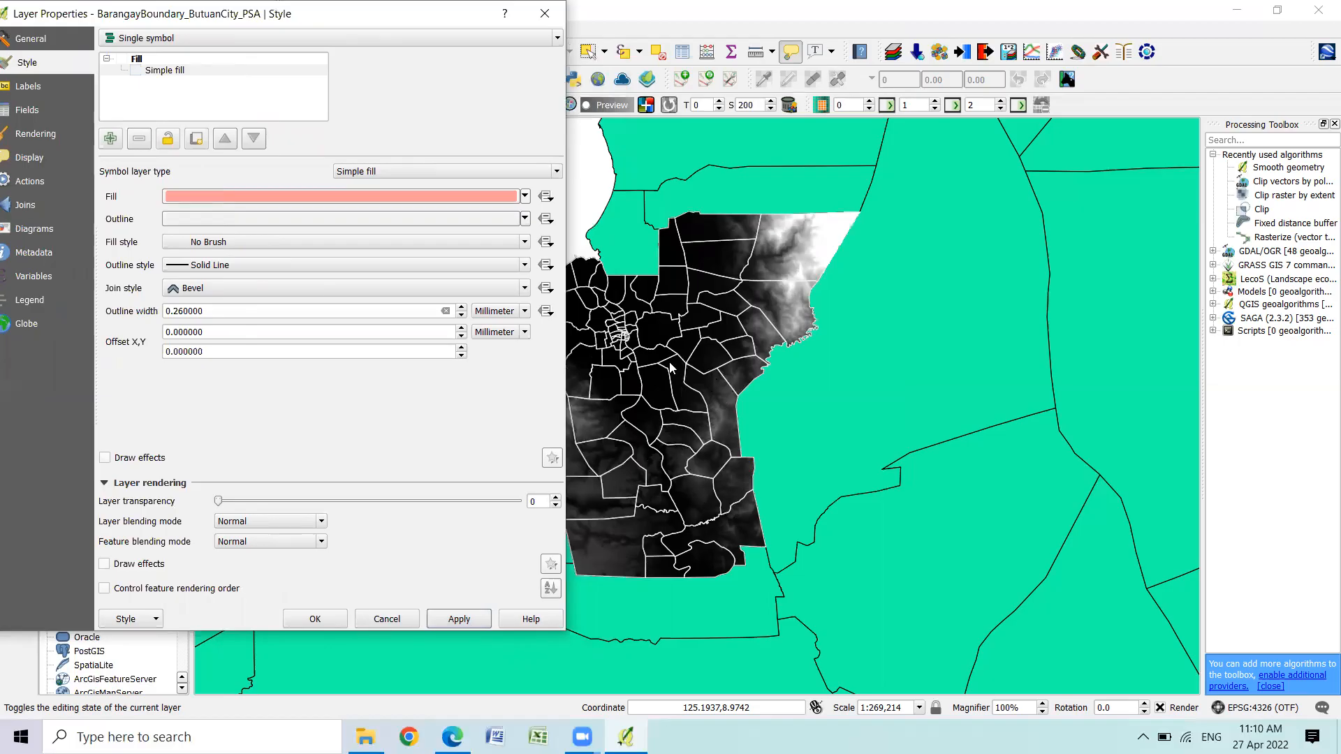
click(461, 316)
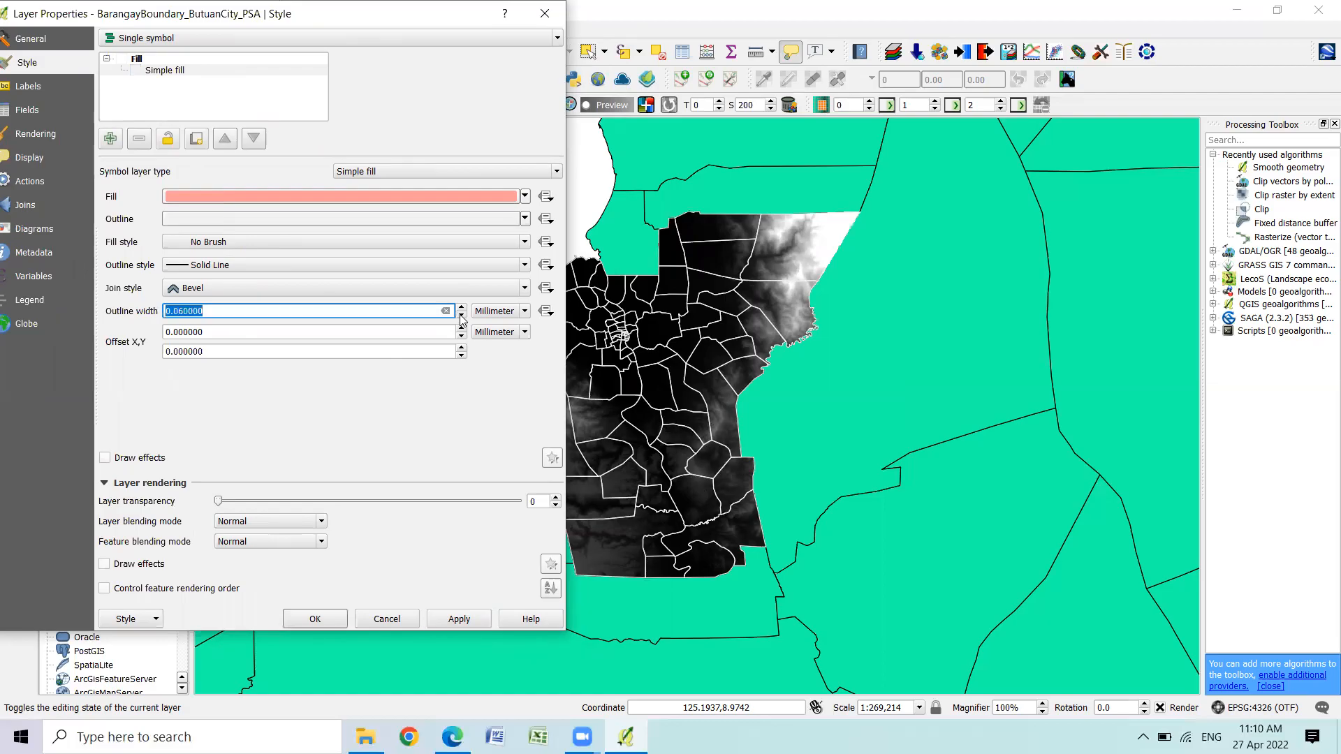
click(460, 618)
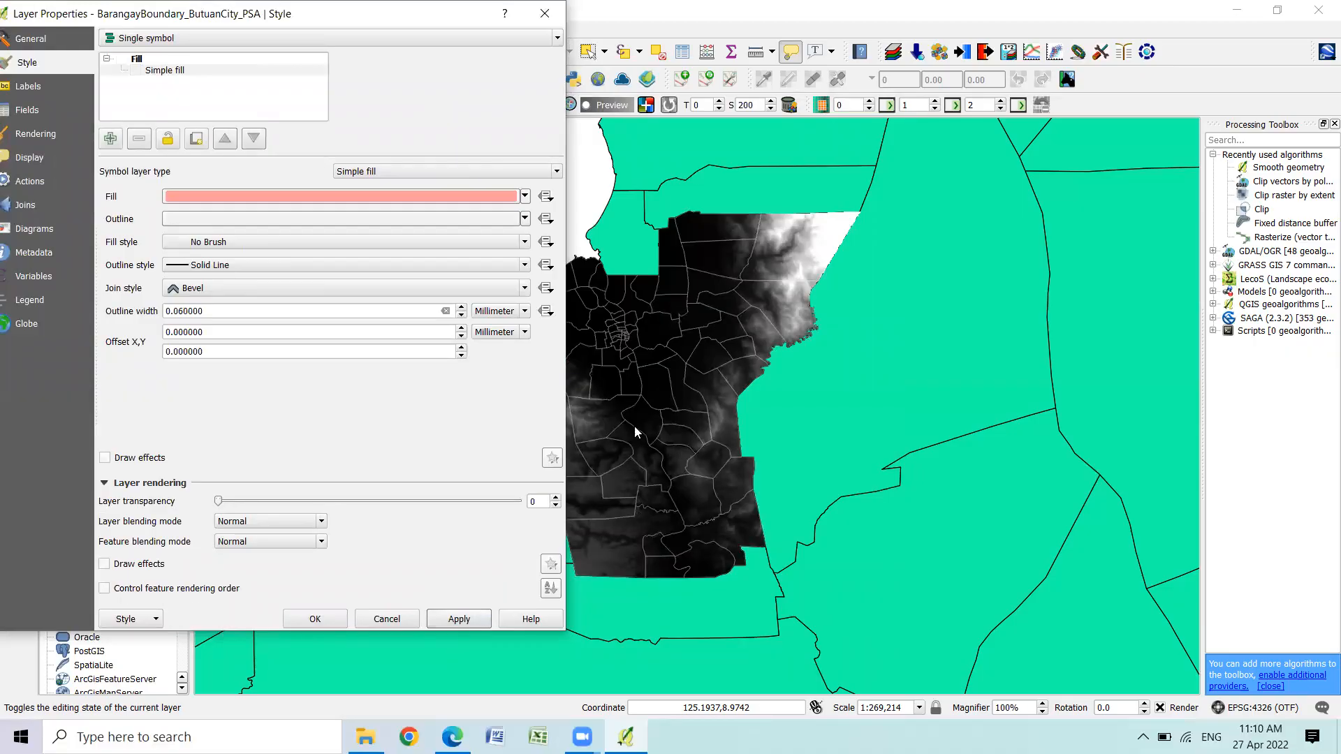
click(317, 617)
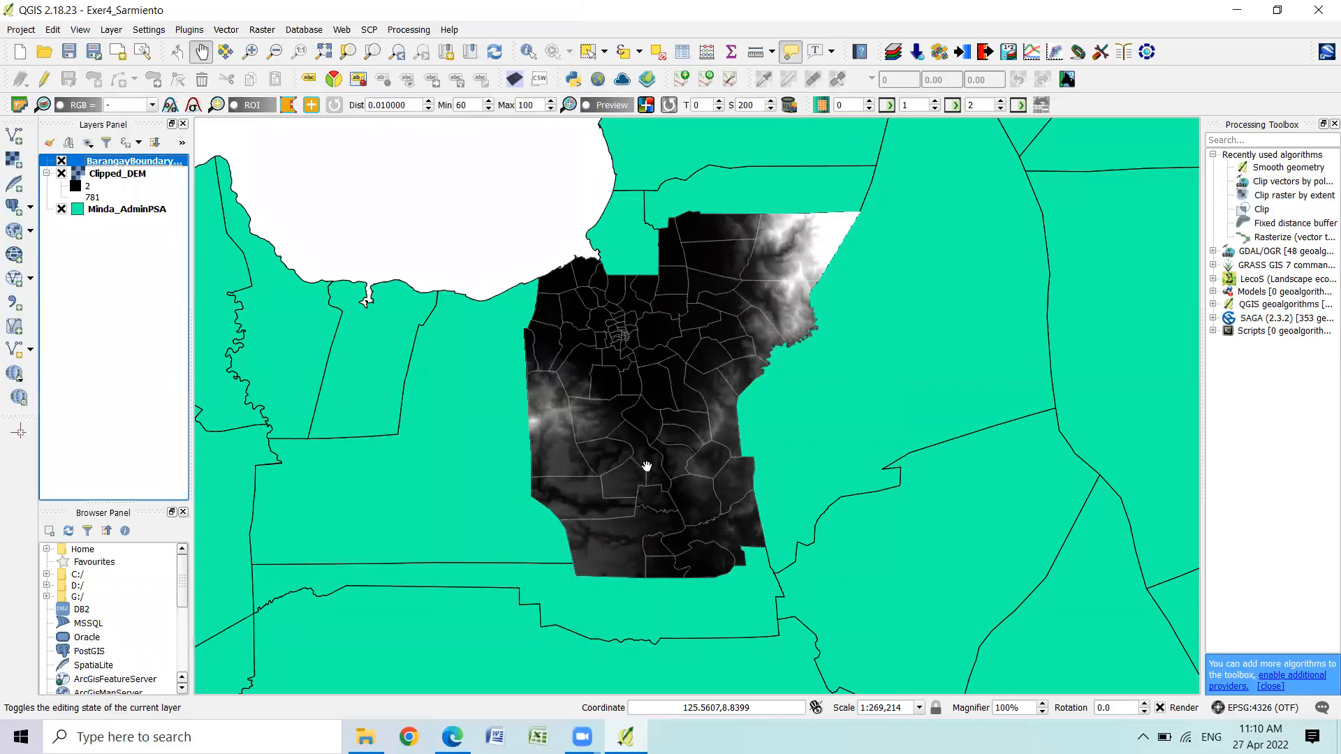
scroll(709, 410, up, 1)
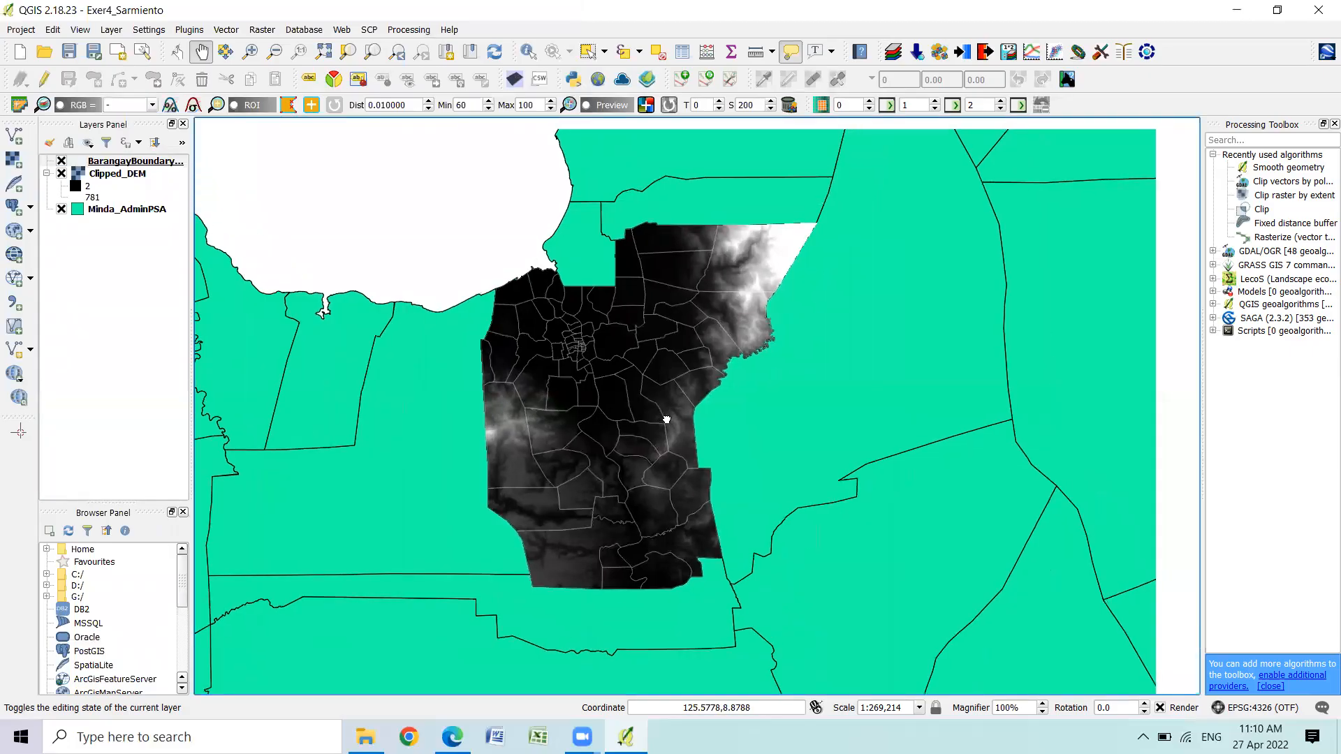
scroll(603, 433, down, 1)
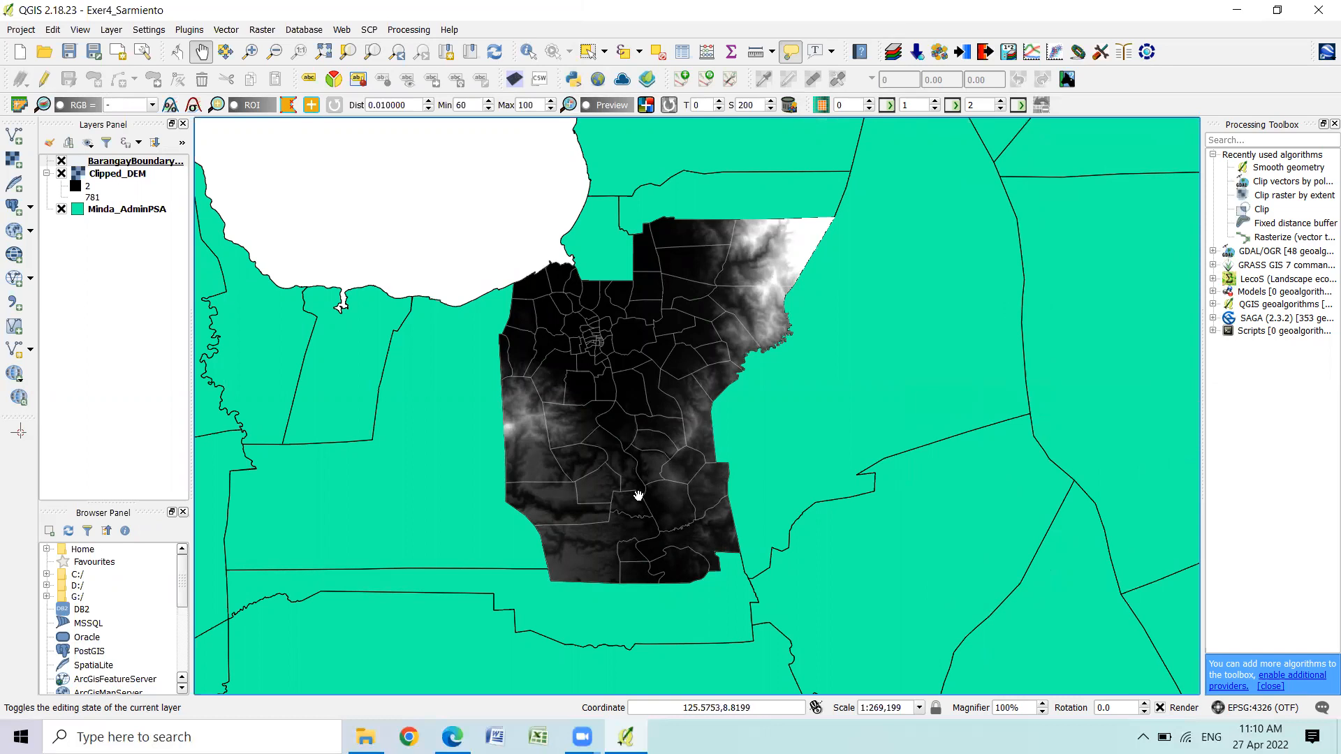
mouse_move(641, 417)
mouse_down()
mouse_move(657, 452)
mouse_move(647, 412)
mouse_up()
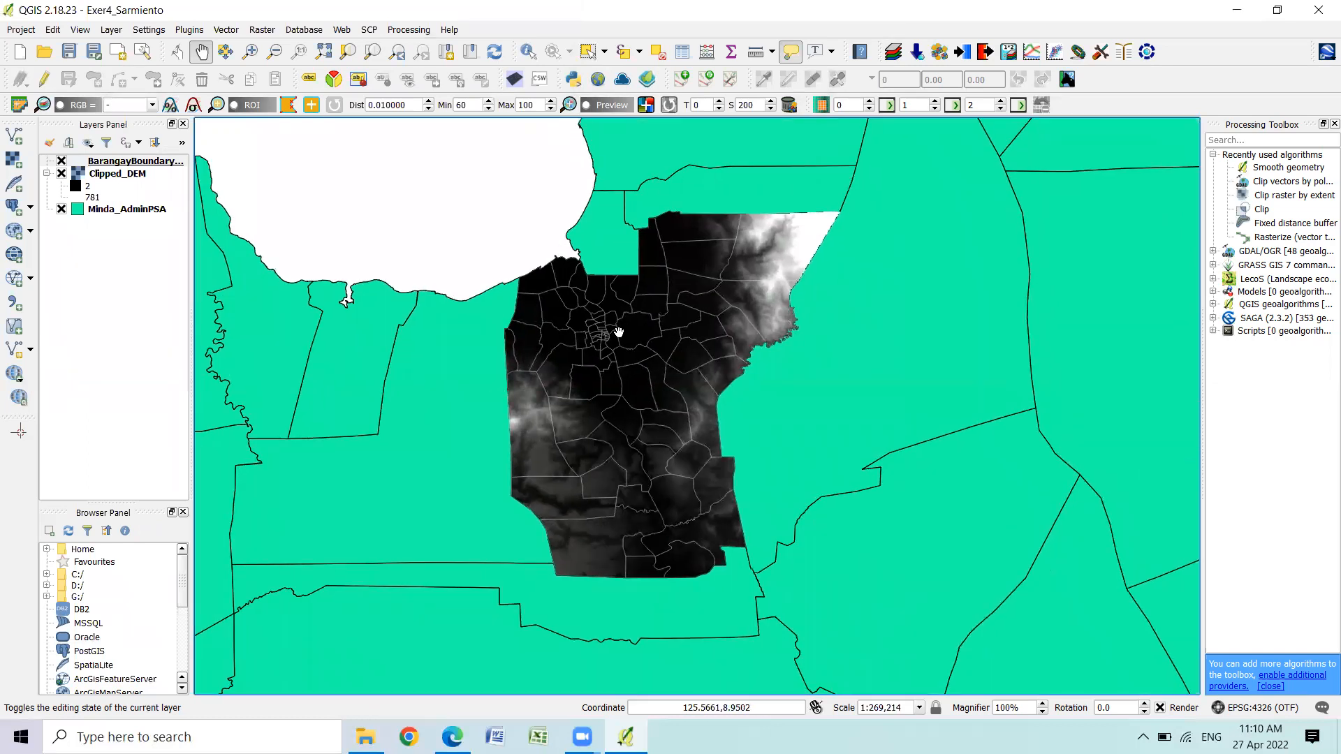
drag(619, 331, 618, 355)
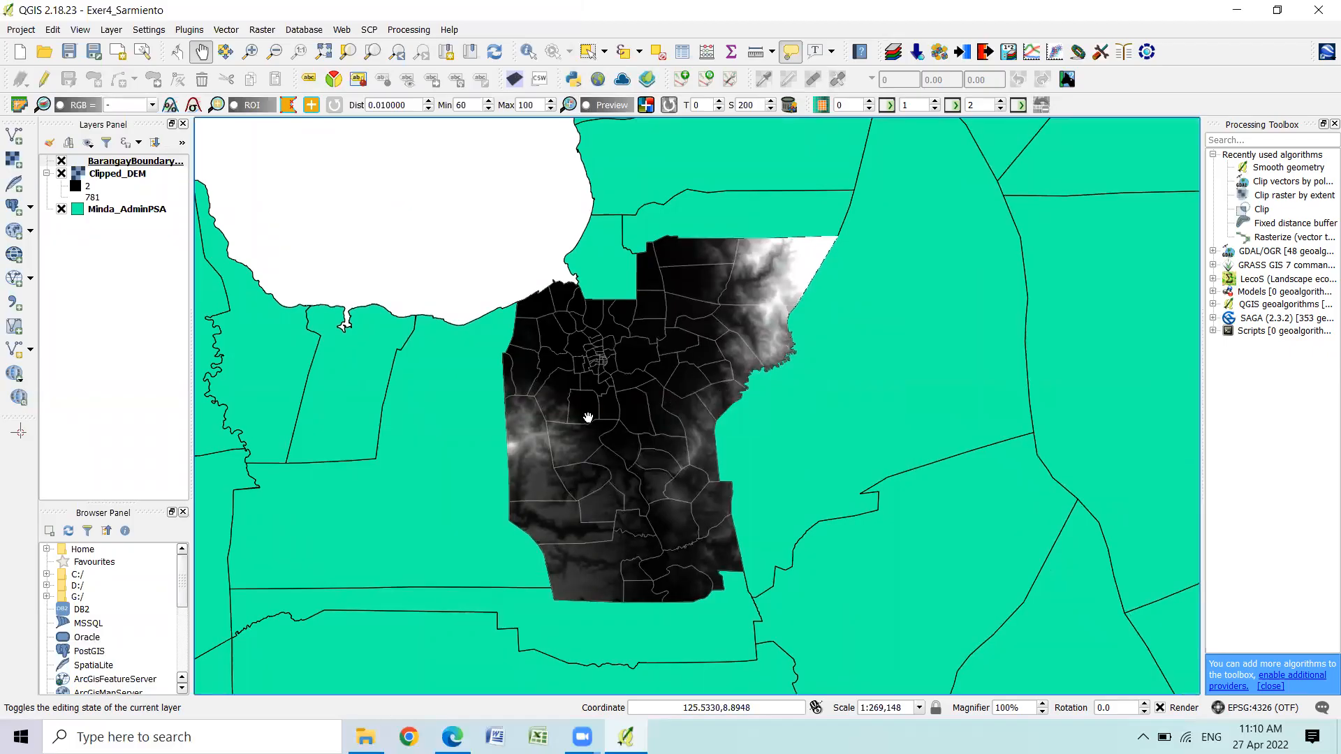
Start the DEM (Terrain Models) raster analysis with Clipped_DEM as the input raster
mouse_move(606, 430)
click(130, 177)
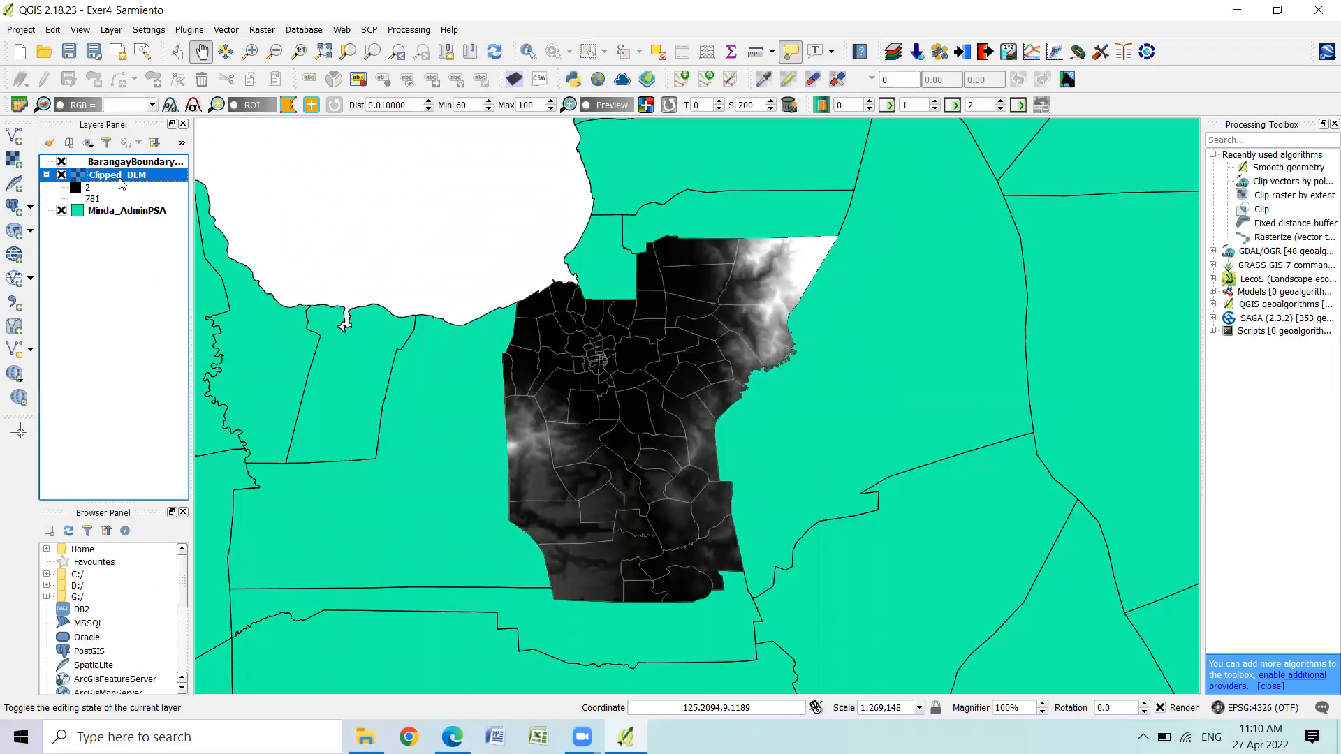
click(257, 29)
mouse_move(297, 128)
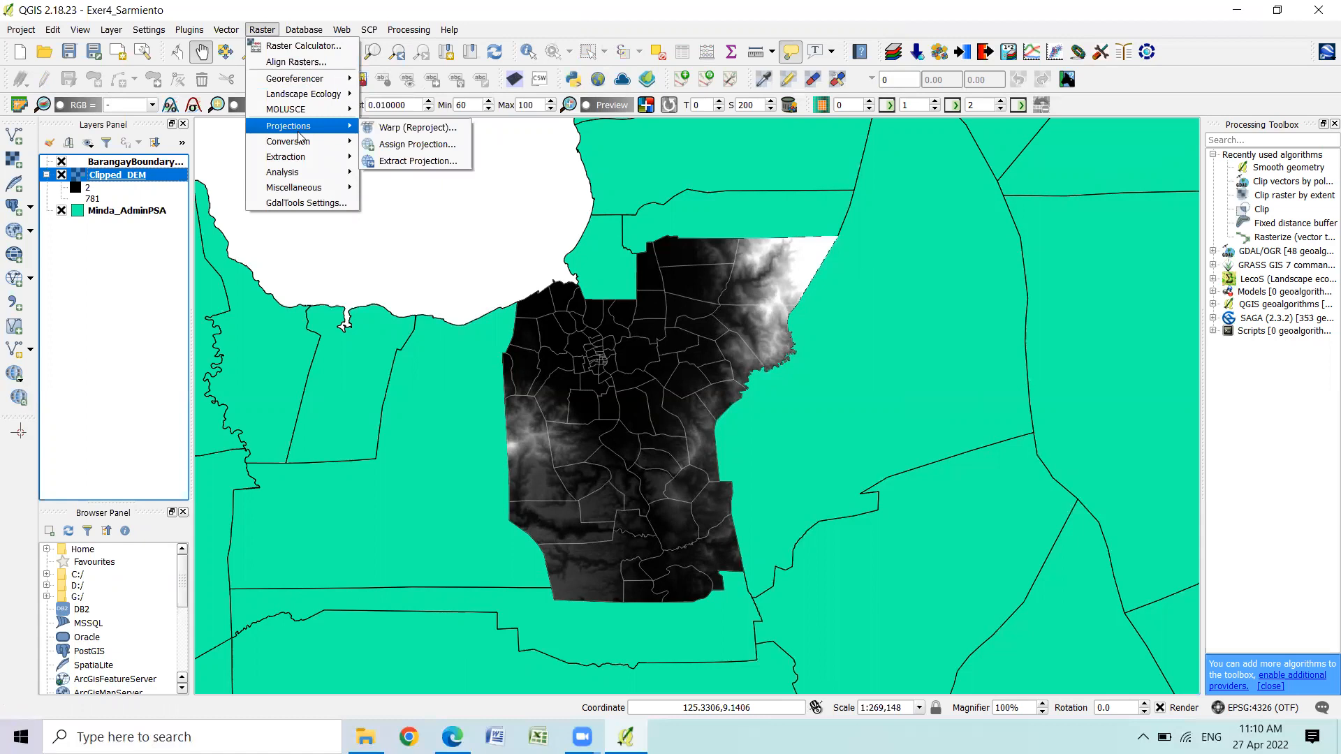
mouse_move(303, 176)
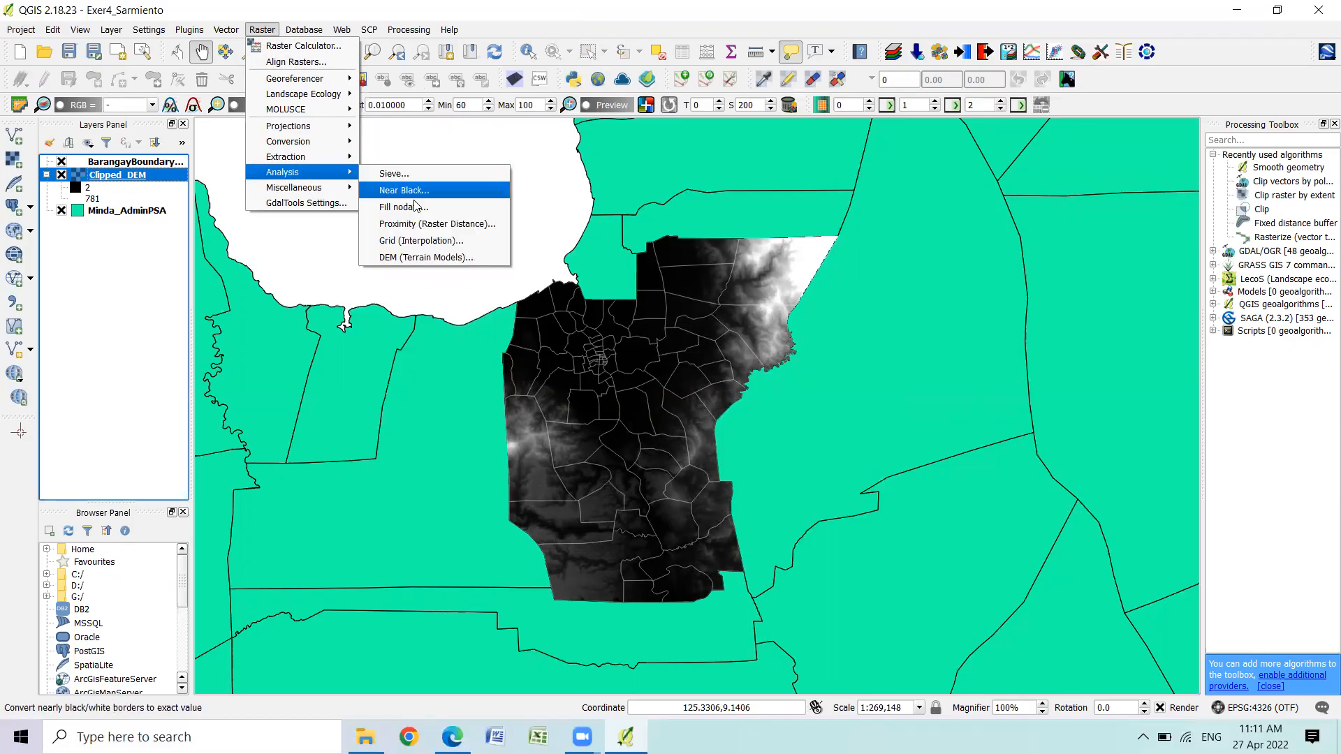
click(403, 257)
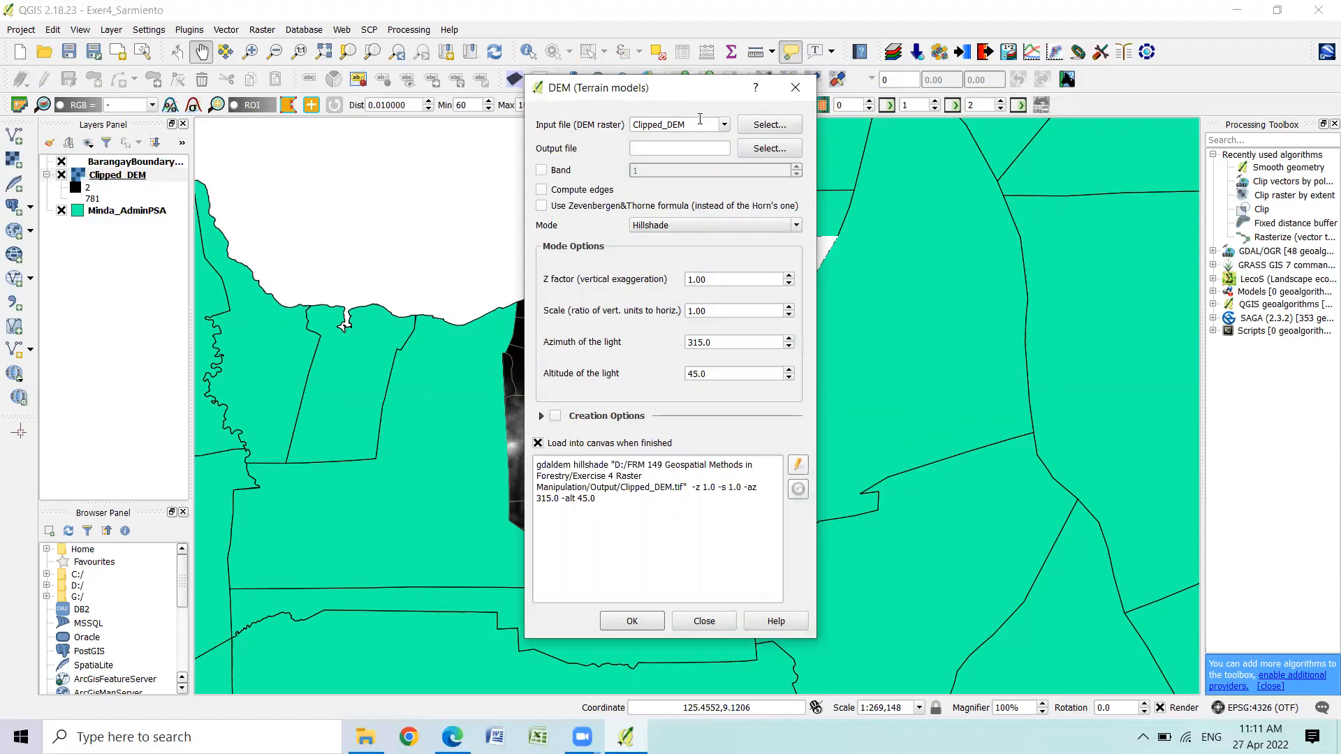
click(724, 126)
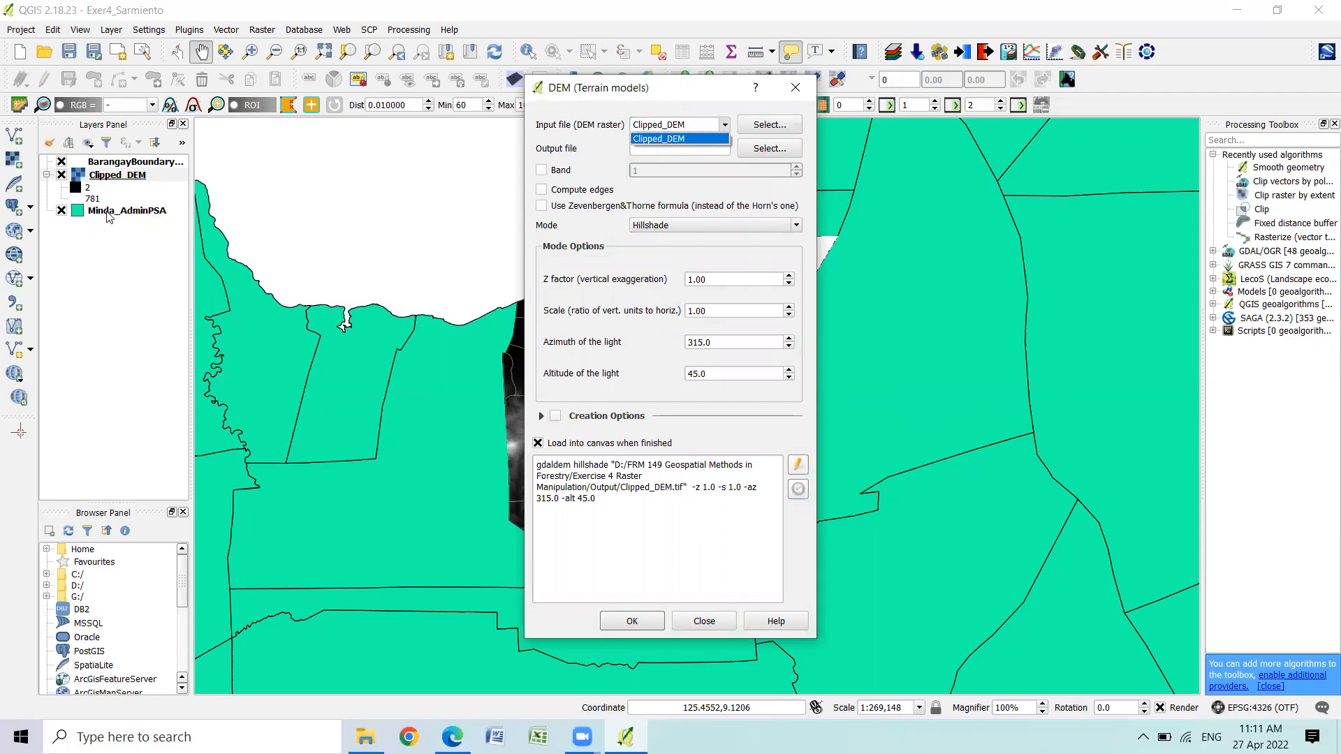
click(724, 130)
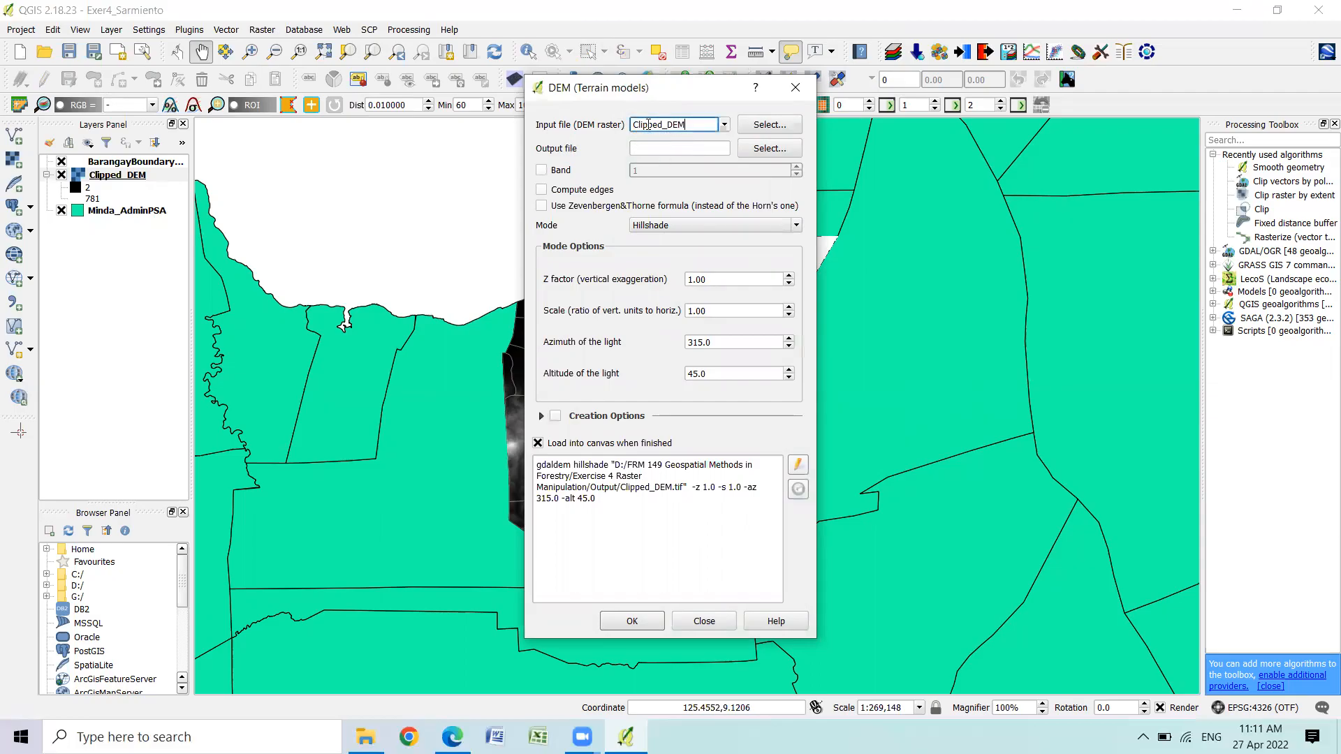
drag(706, 87, 769, 64)
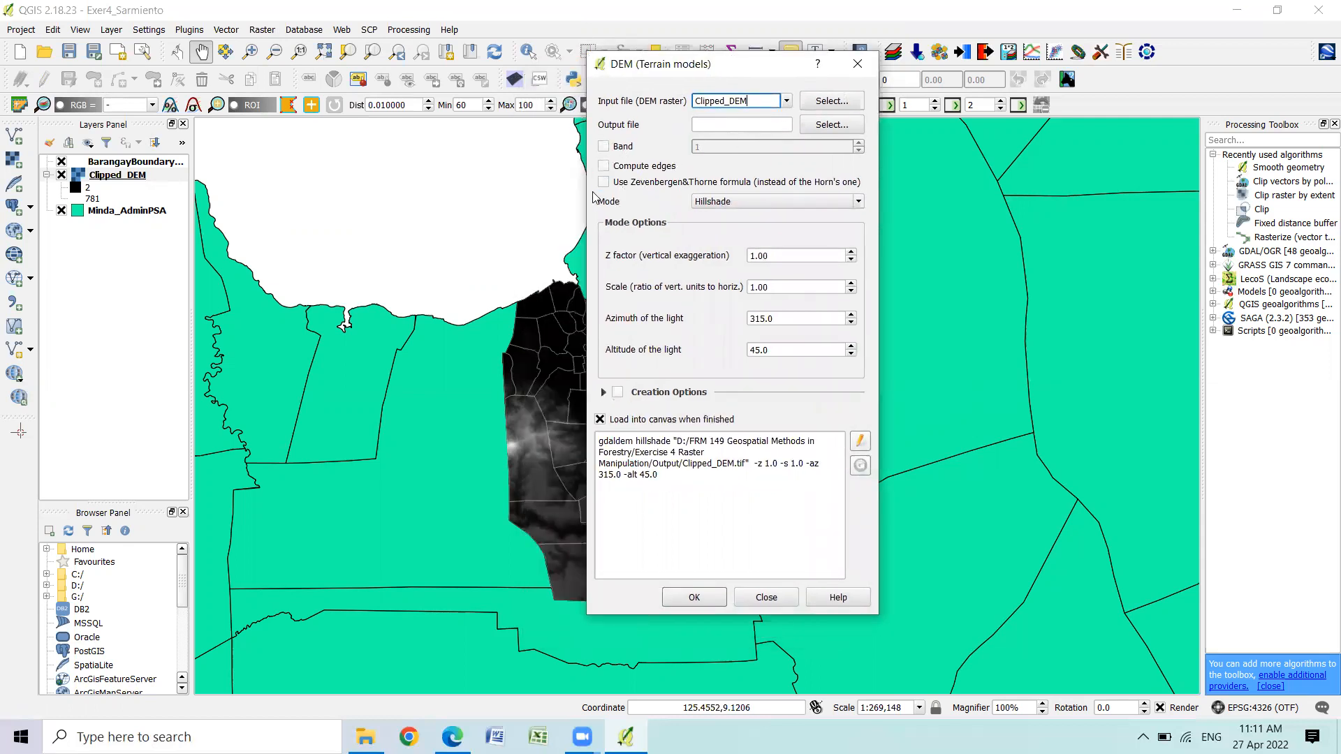
Set the terrain analysis output to a GeoTIFF named HS_BXU in the Output folder of Exercise 4 Raster Manipulation
click(831, 125)
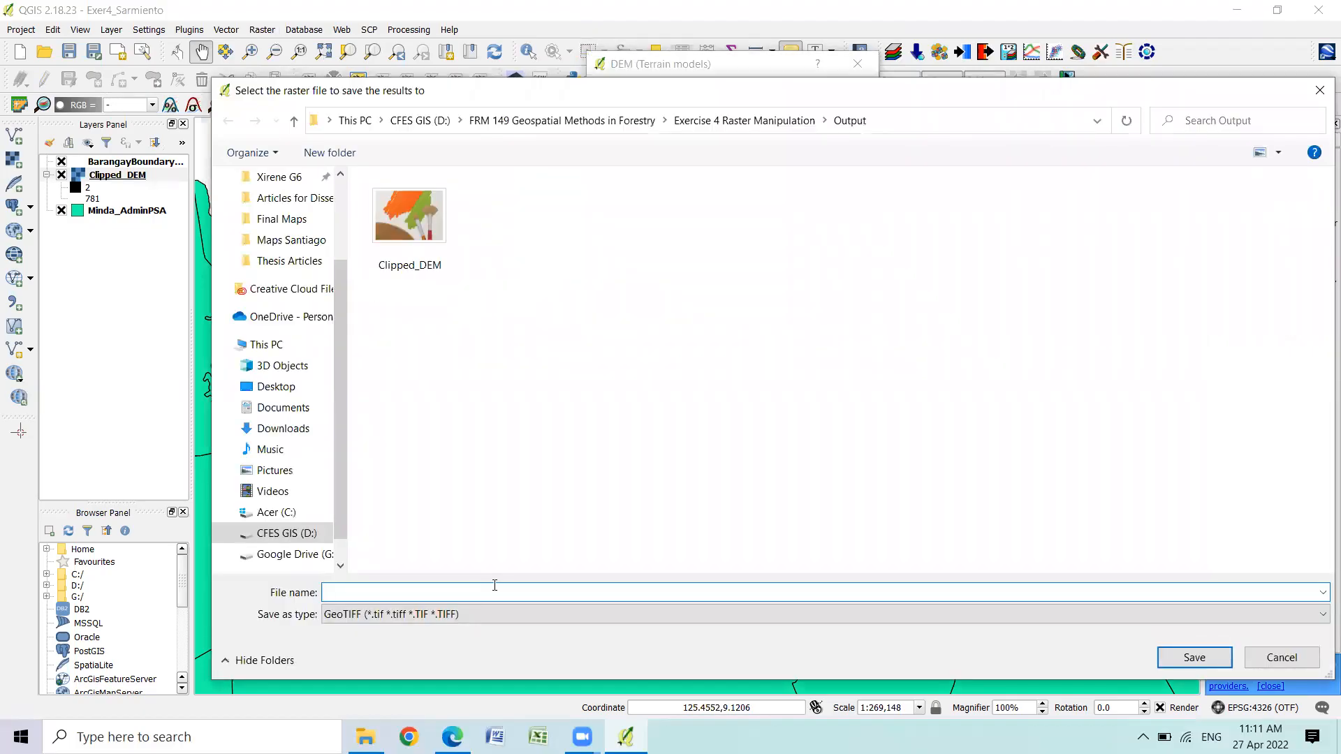
text(HS_BXU)
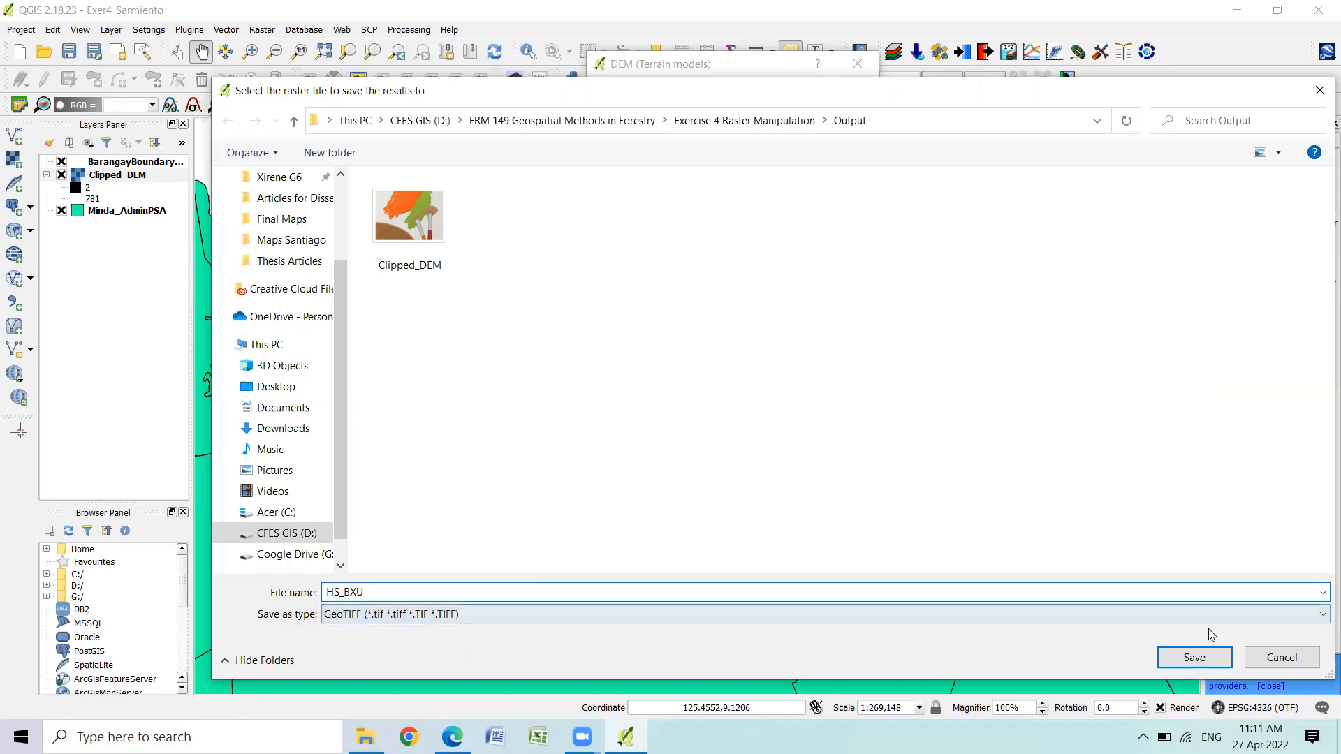
click(1203, 661)
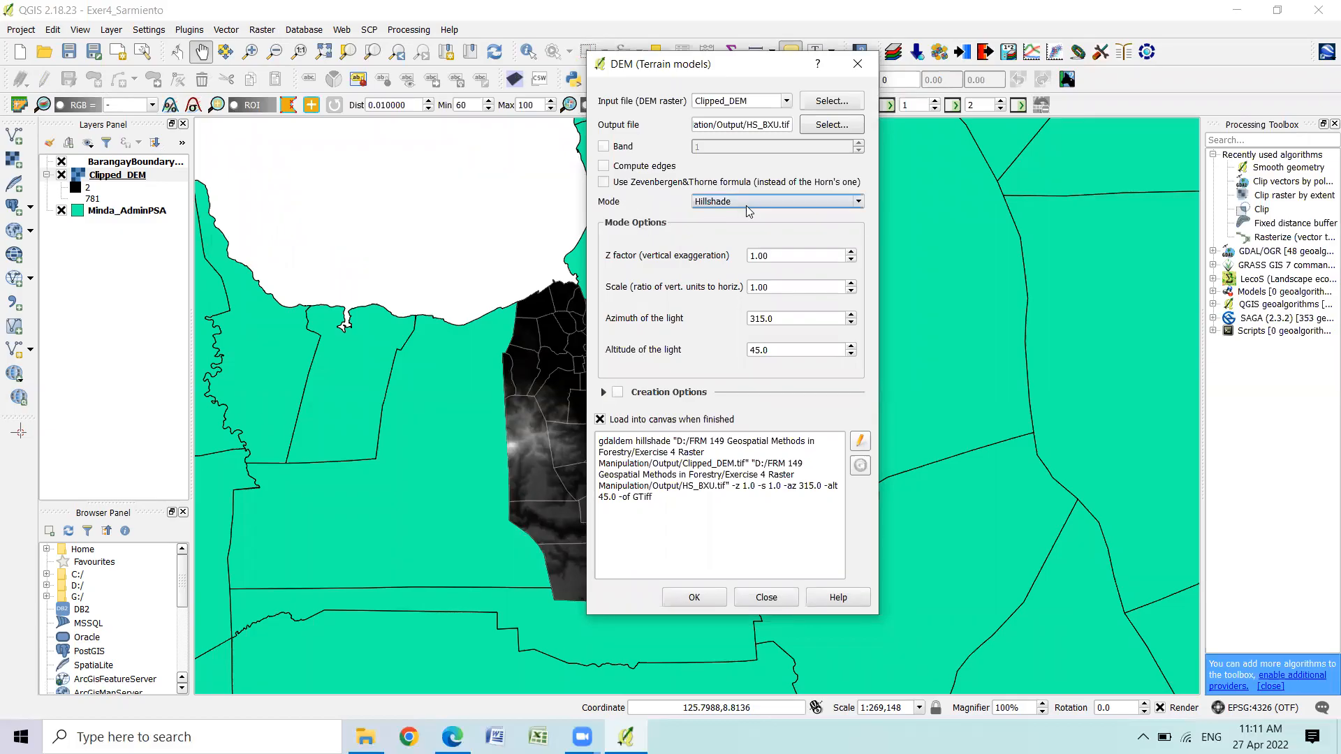
Run the terrain analysis in Hillshade mode with the default light and scale options, and close the tool once the layer is loaded
click(858, 203)
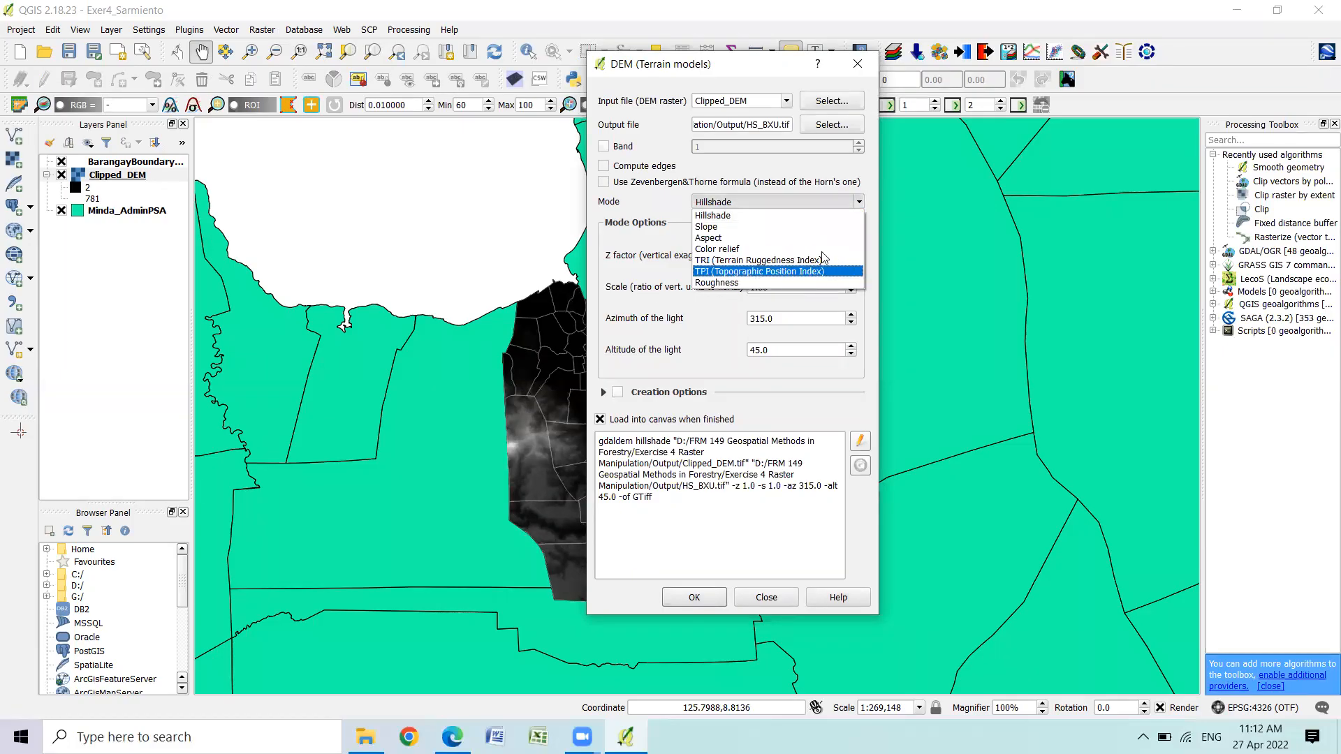
click(762, 219)
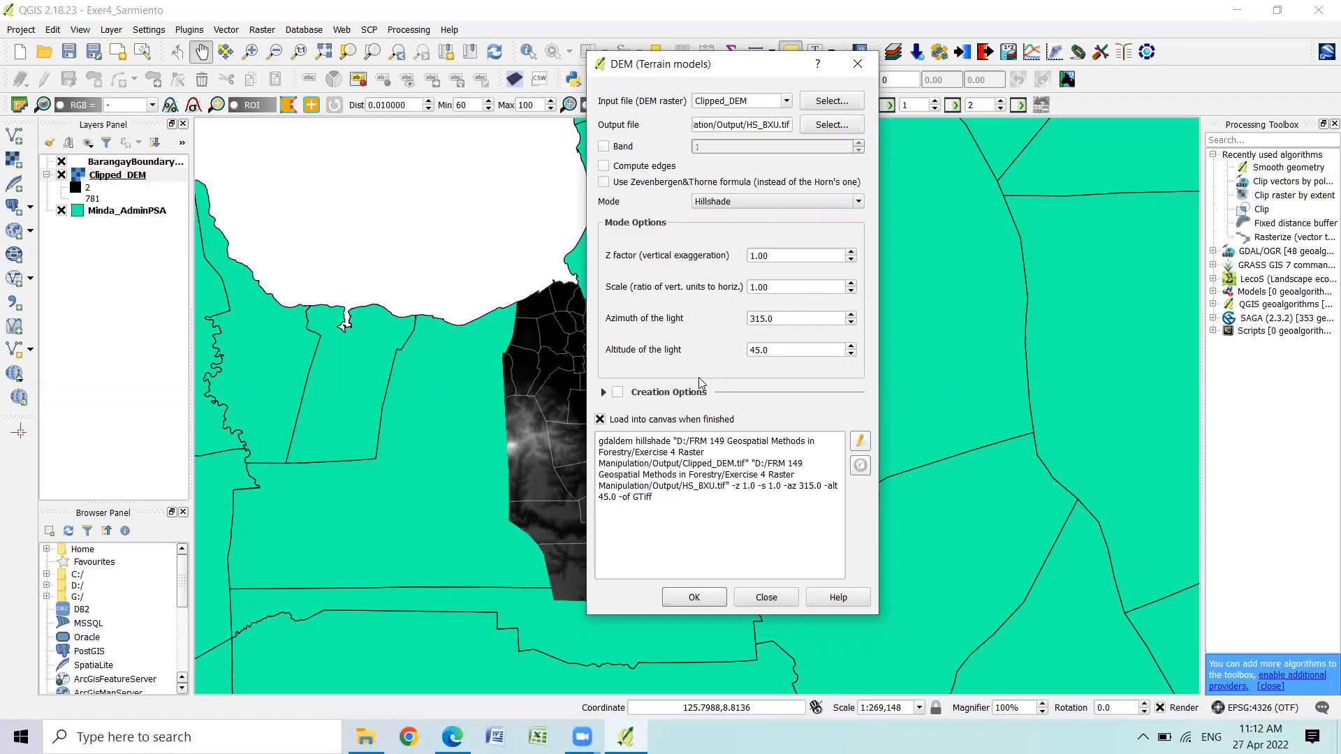
drag(754, 79, 672, 27)
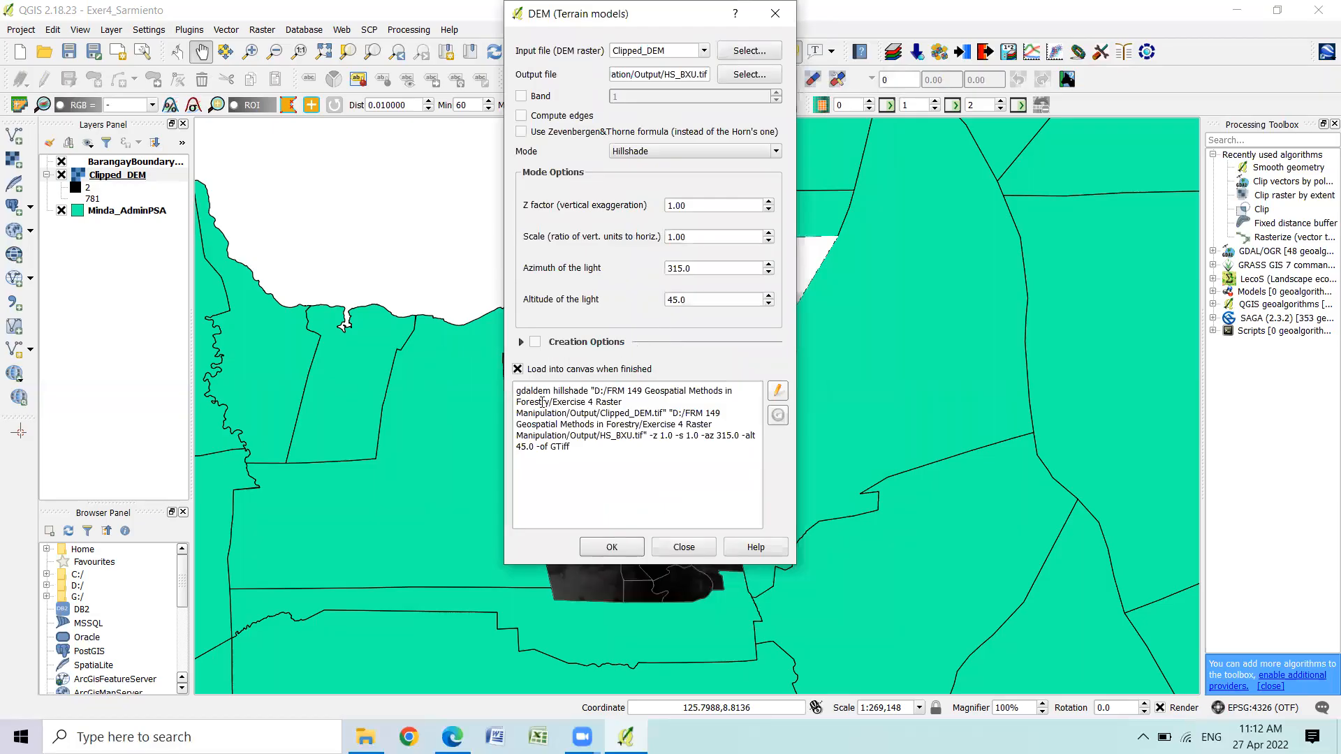
click(522, 343)
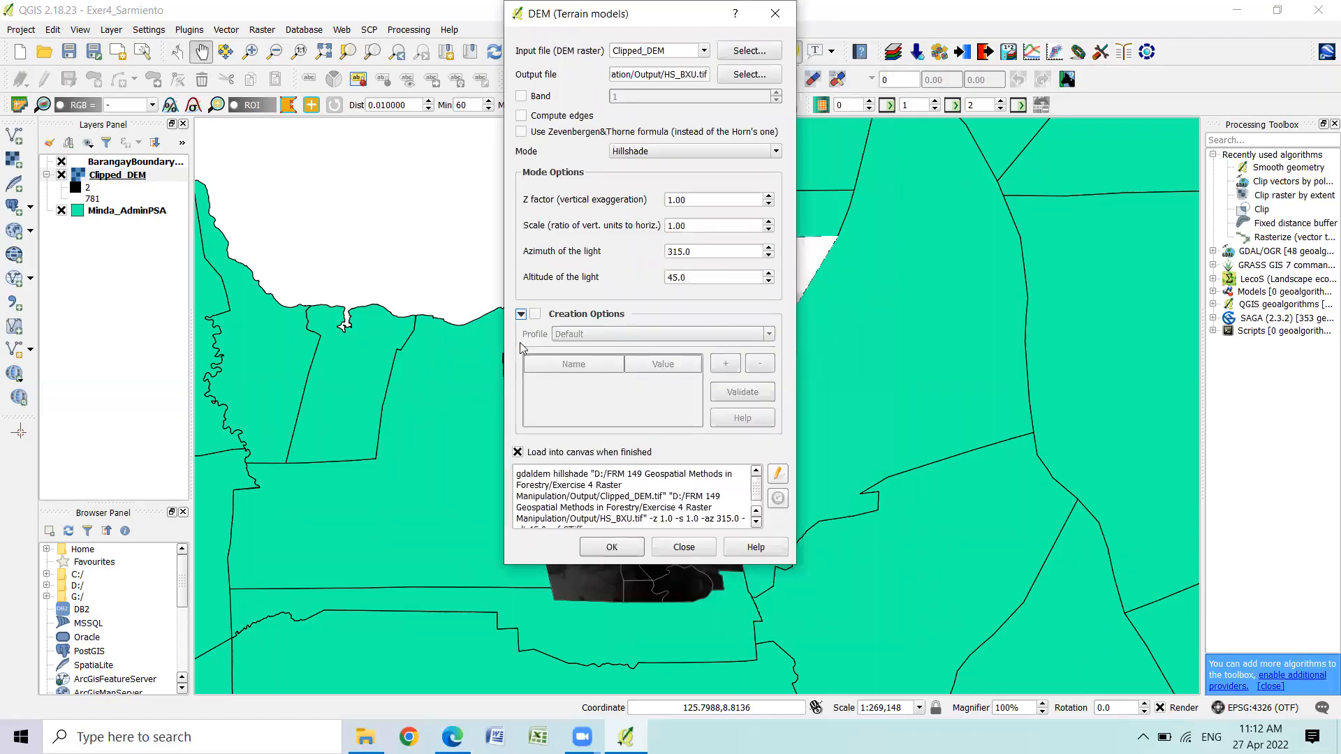
click(521, 315)
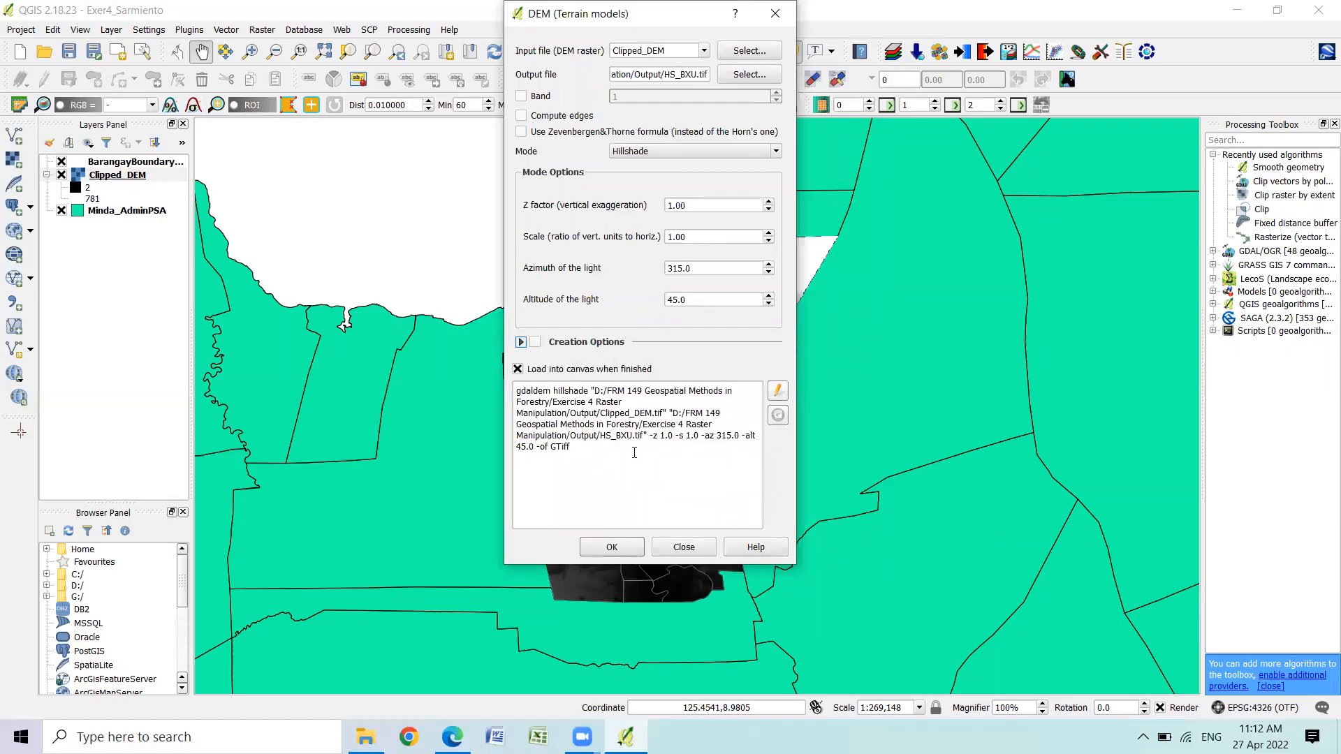
click(618, 546)
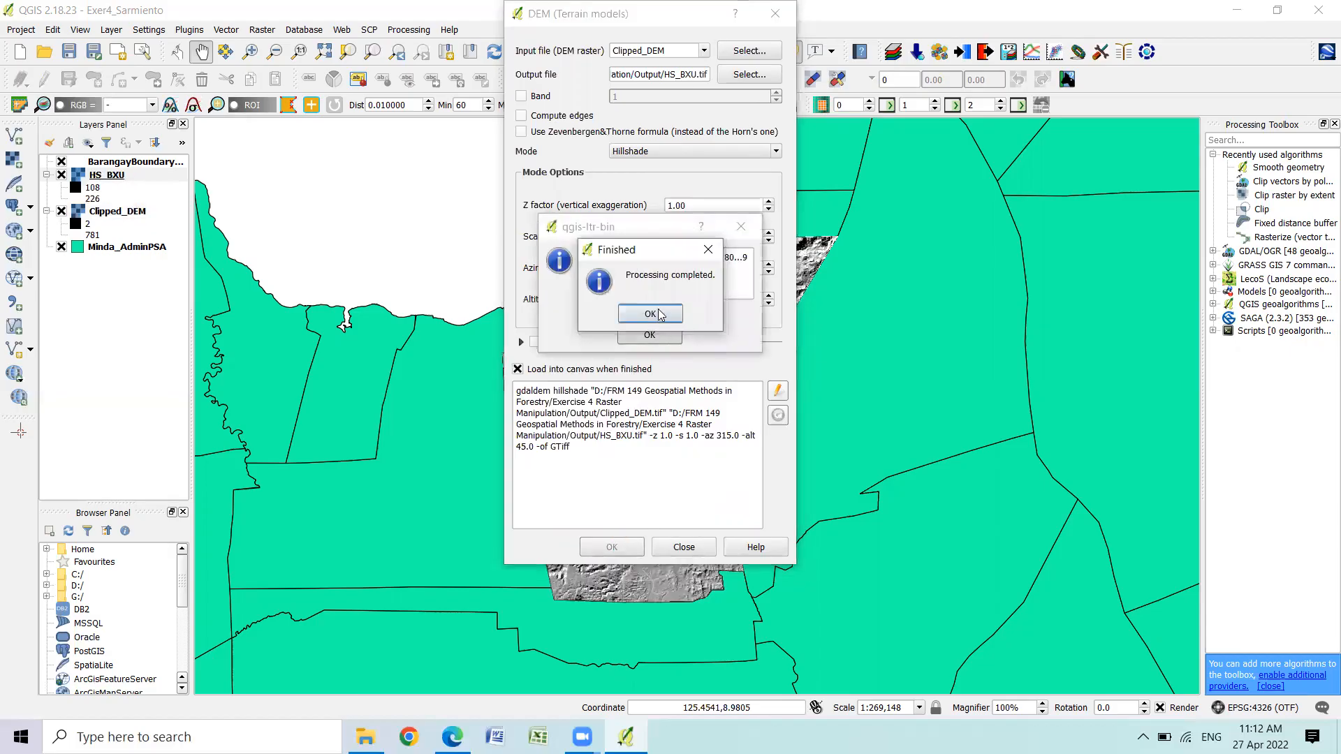
click(662, 314)
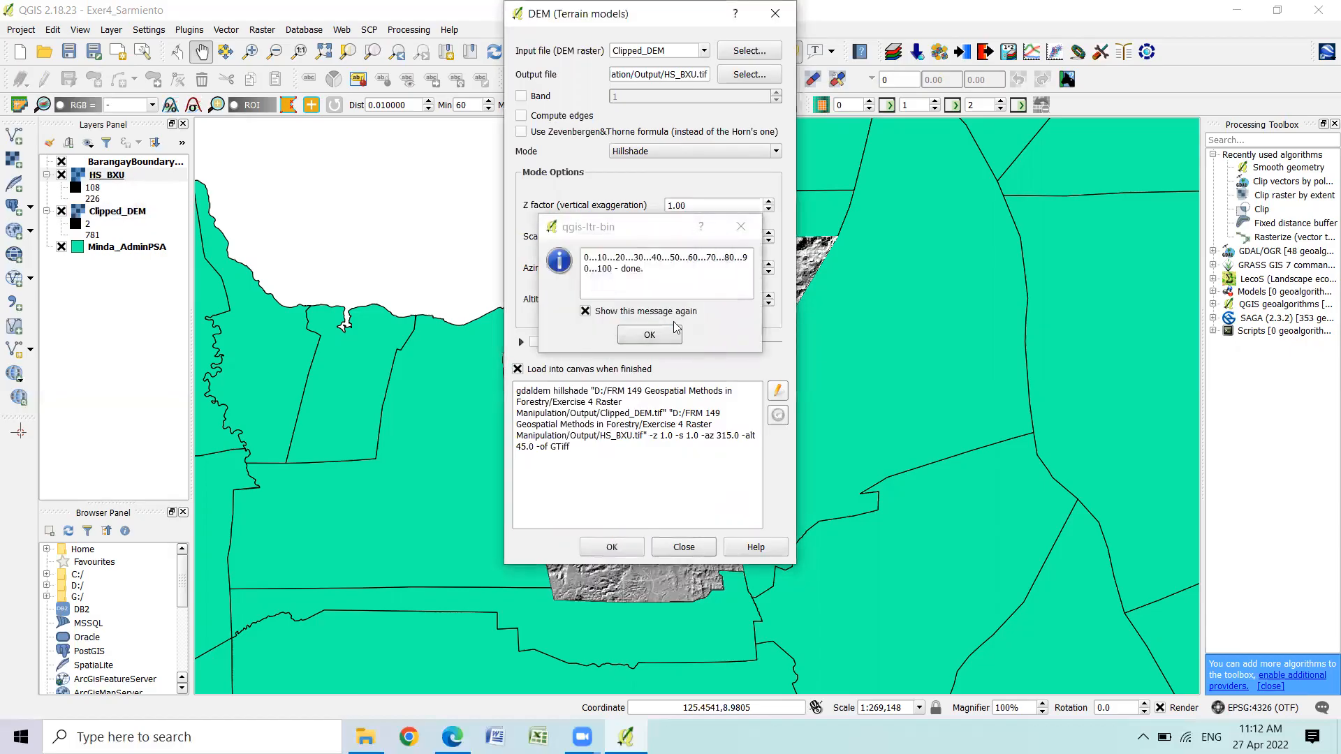
click(663, 335)
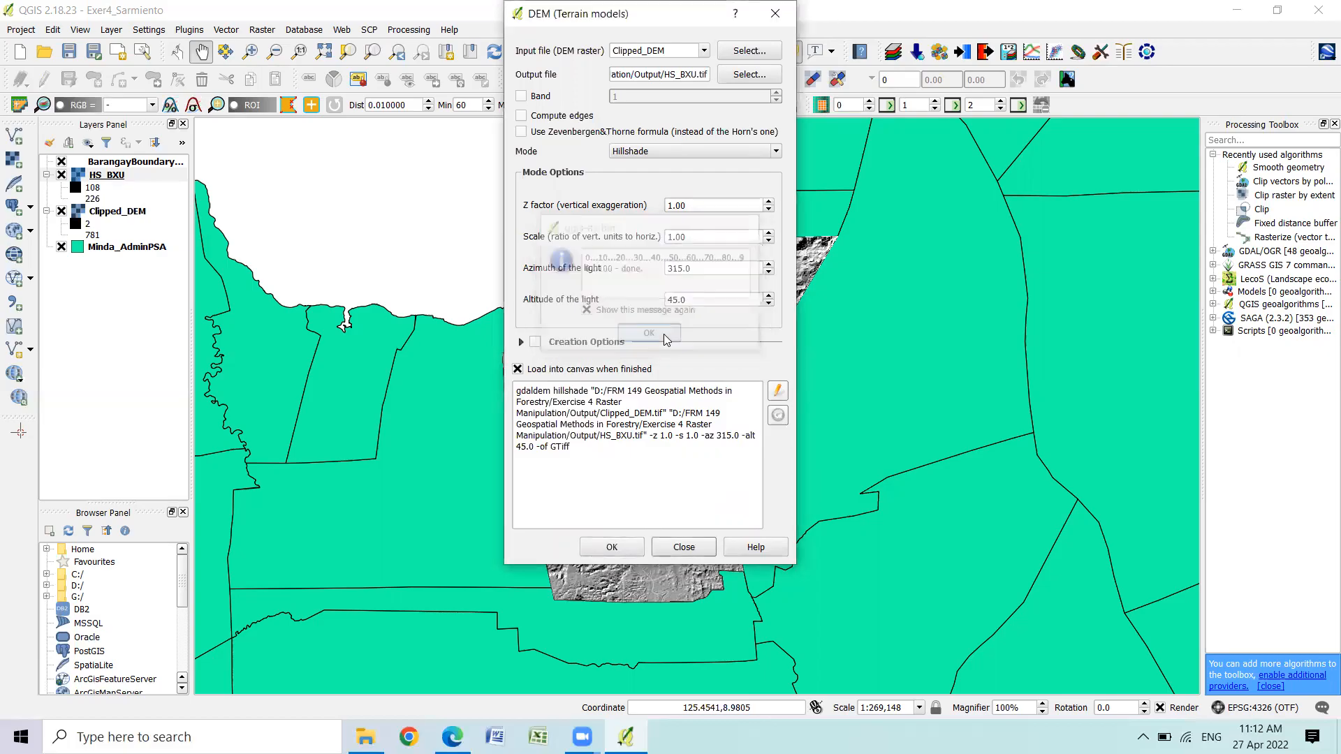
click(700, 549)
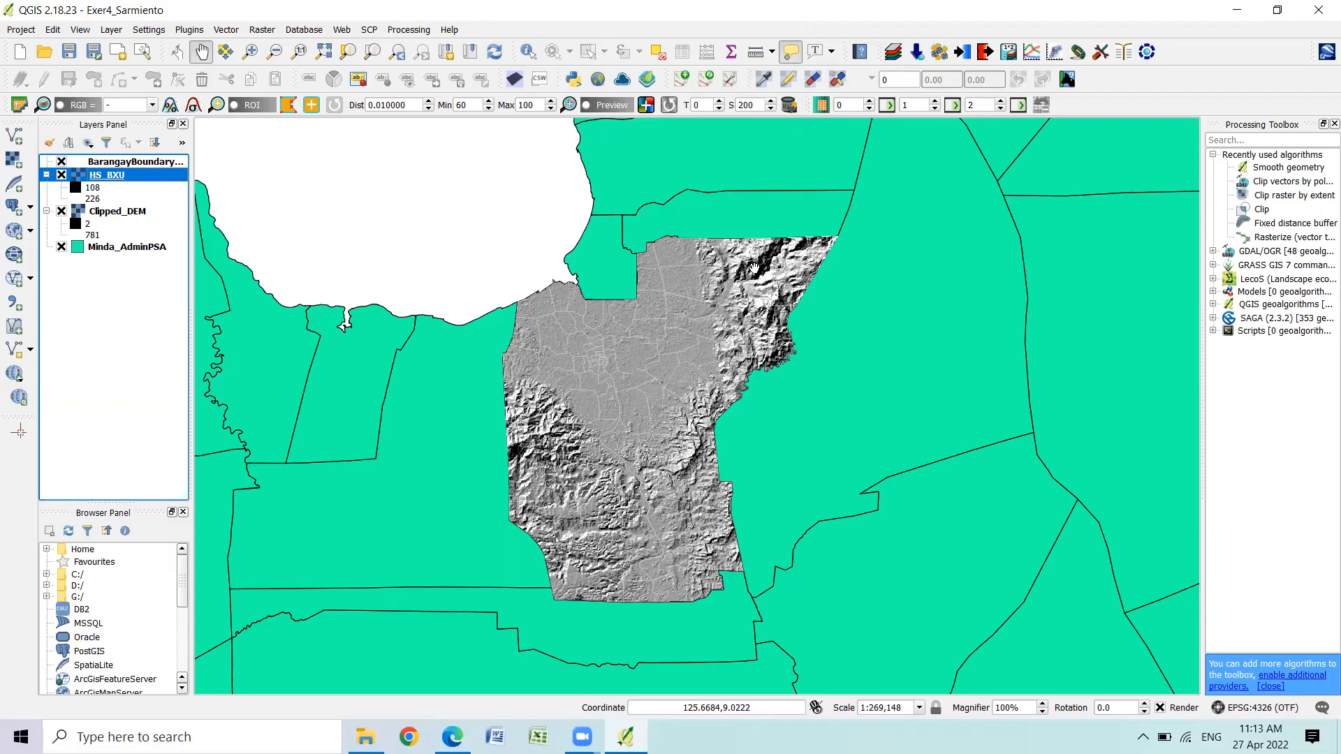
scroll(757, 271, up, 1)
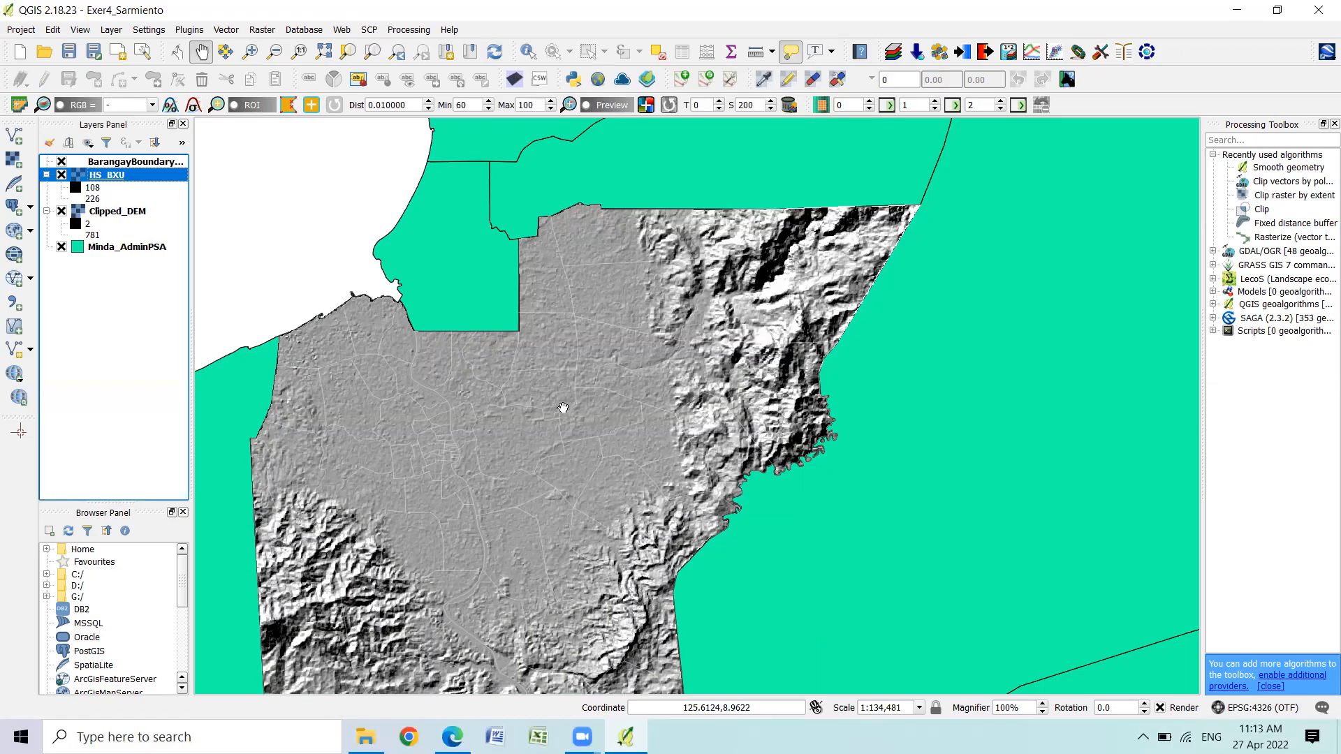
Move the HS_BXU hillshade layer below Clipped_DEM in the layer order and make Clipped_DEM the active layer
scroll(575, 402, up, 1)
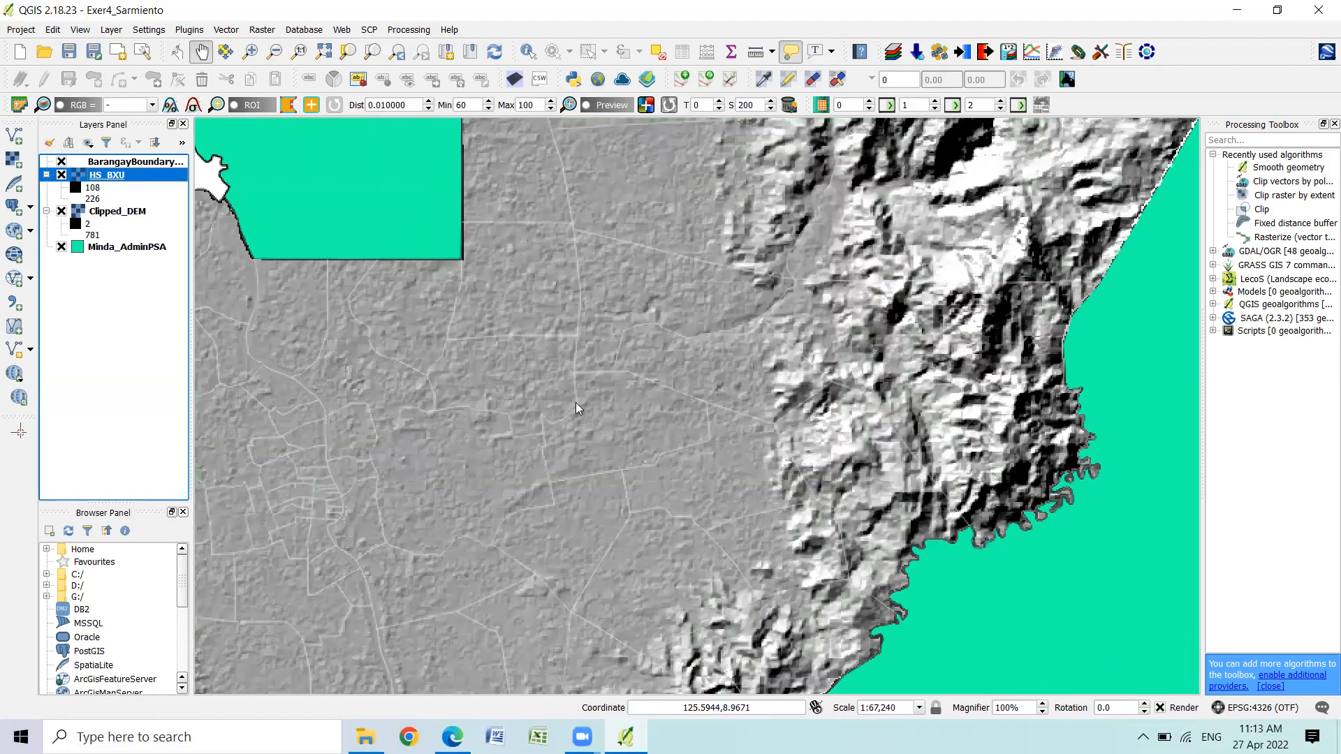
scroll(575, 402, down, 2)
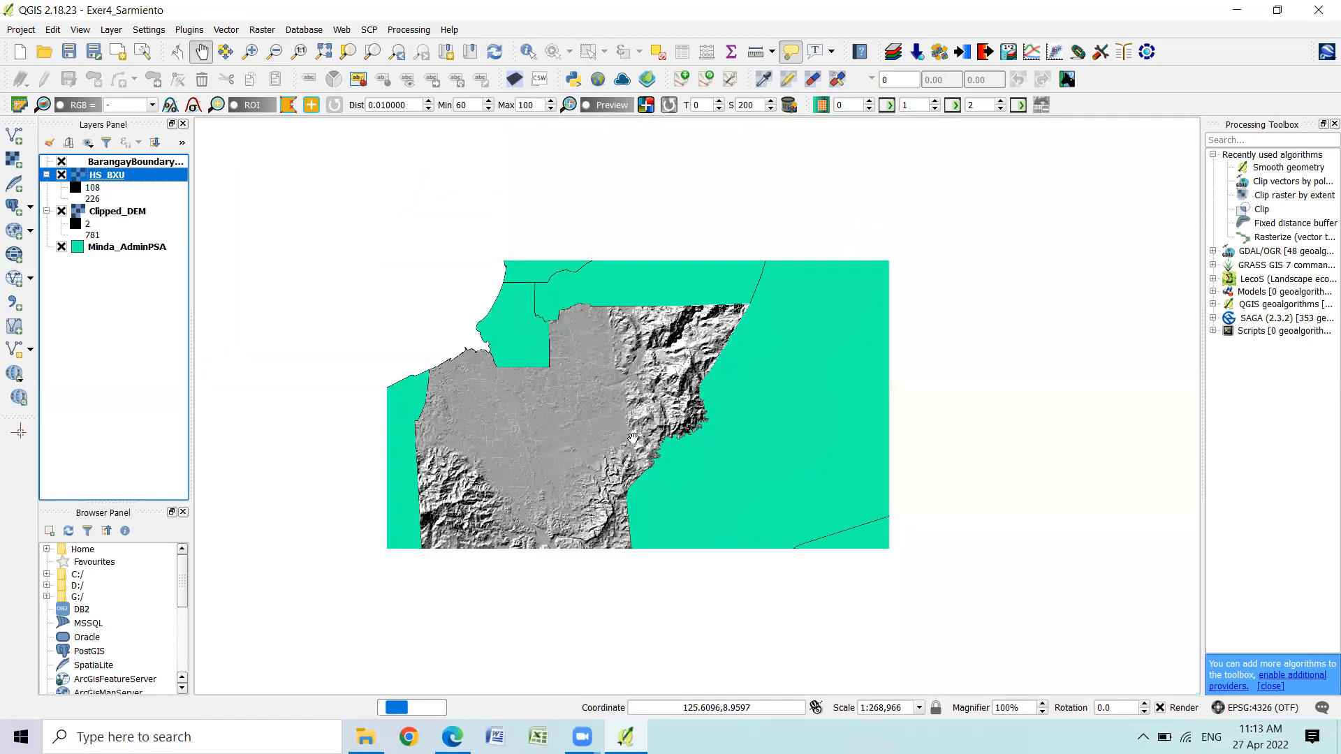
drag(632, 438, 667, 338)
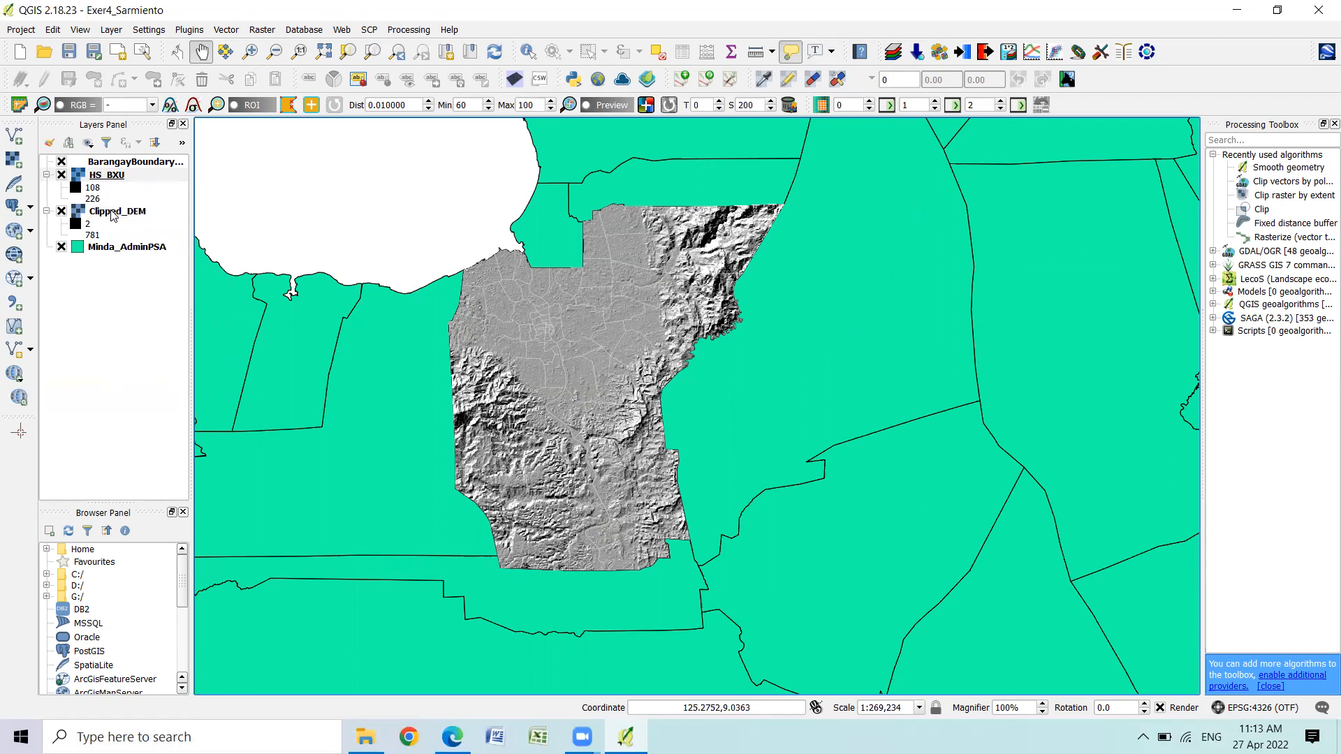
drag(108, 175, 107, 209)
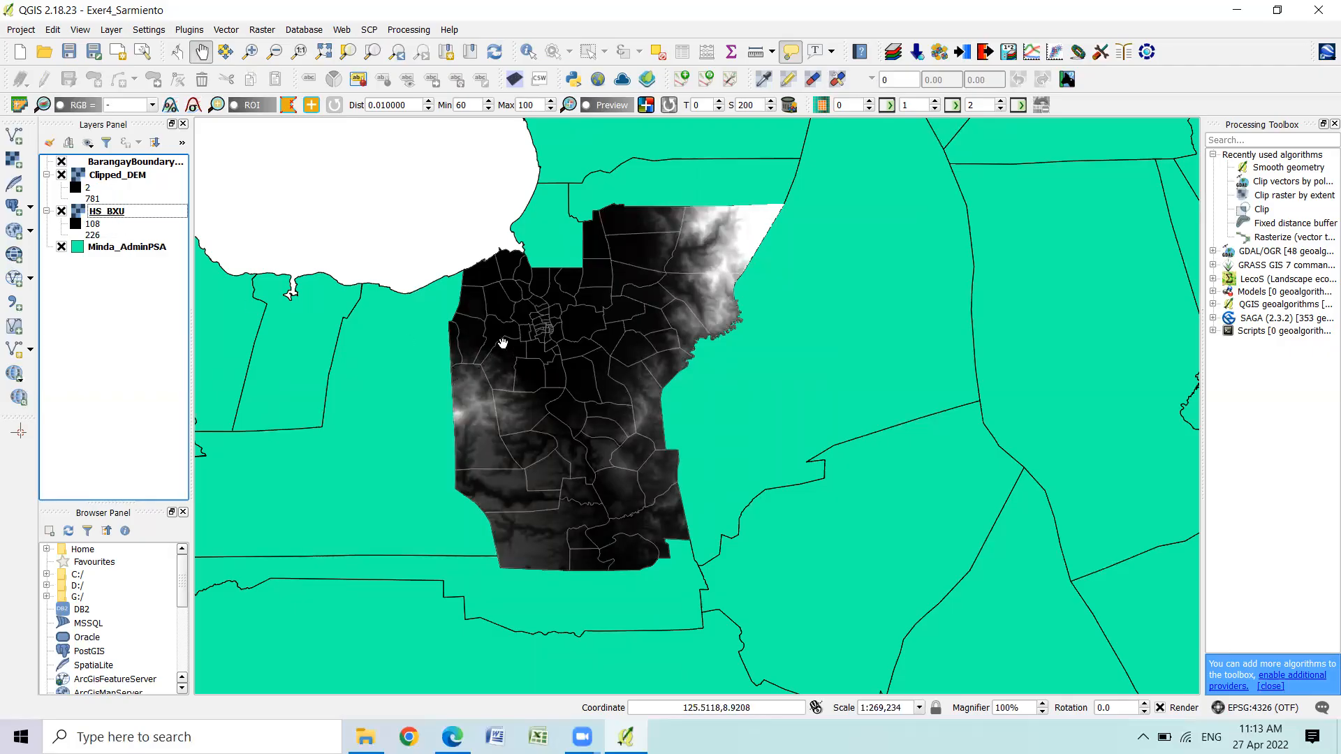
click(122, 178)
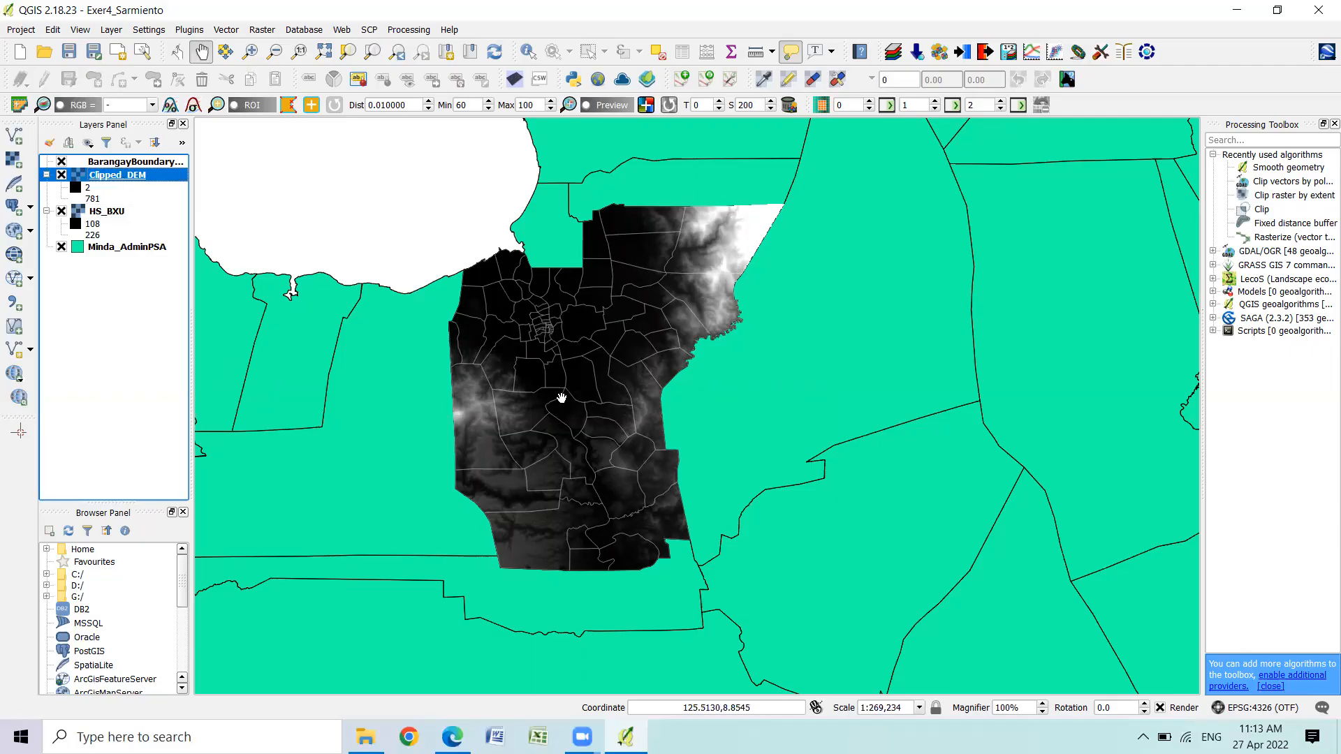
Open the style properties of Clipped_DEM and set its render type to Singleband pseudocolor
double_click(107, 176)
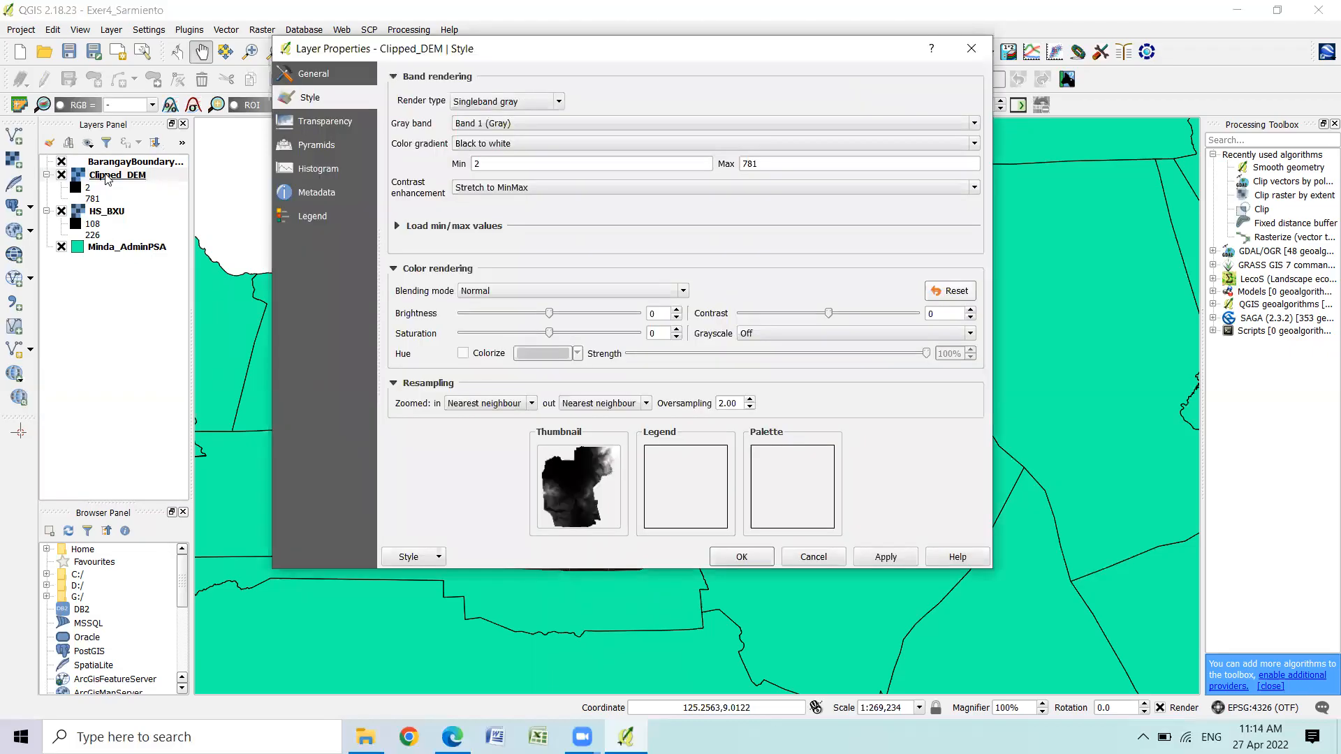
click(971, 49)
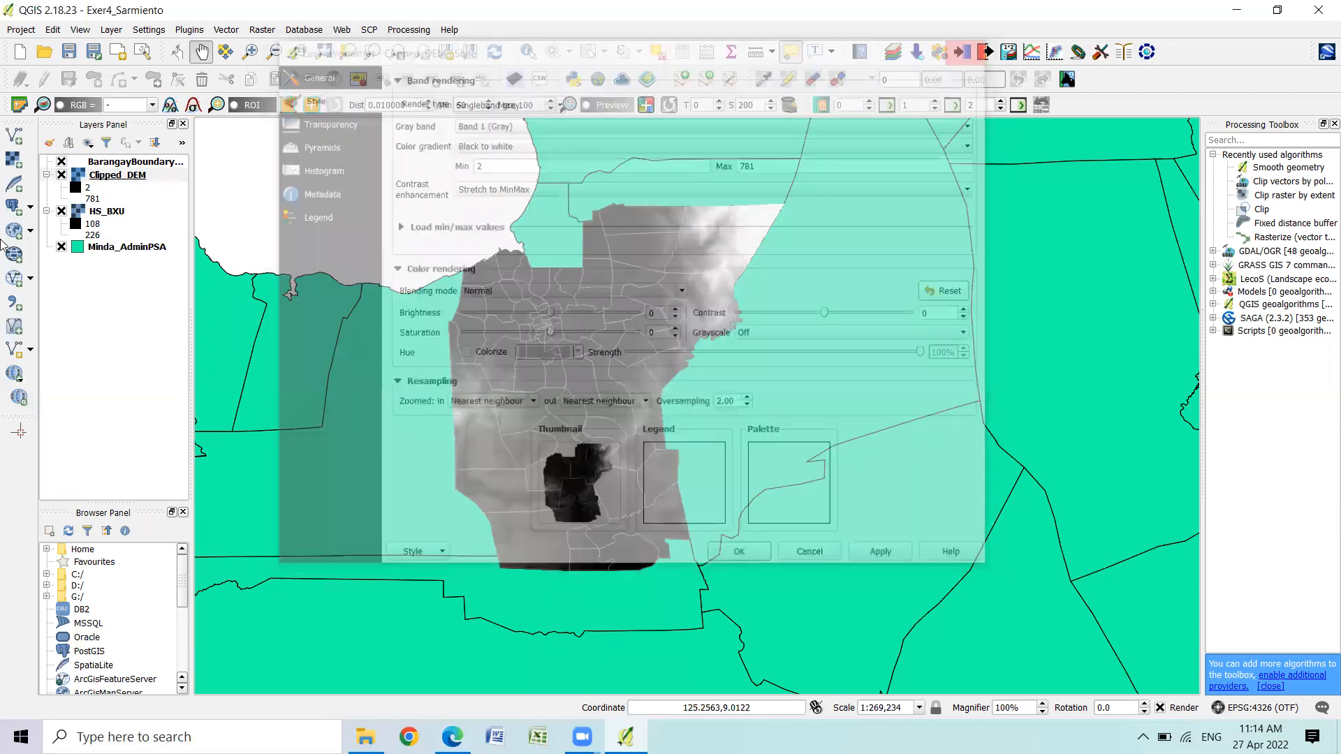
right_click(114, 176)
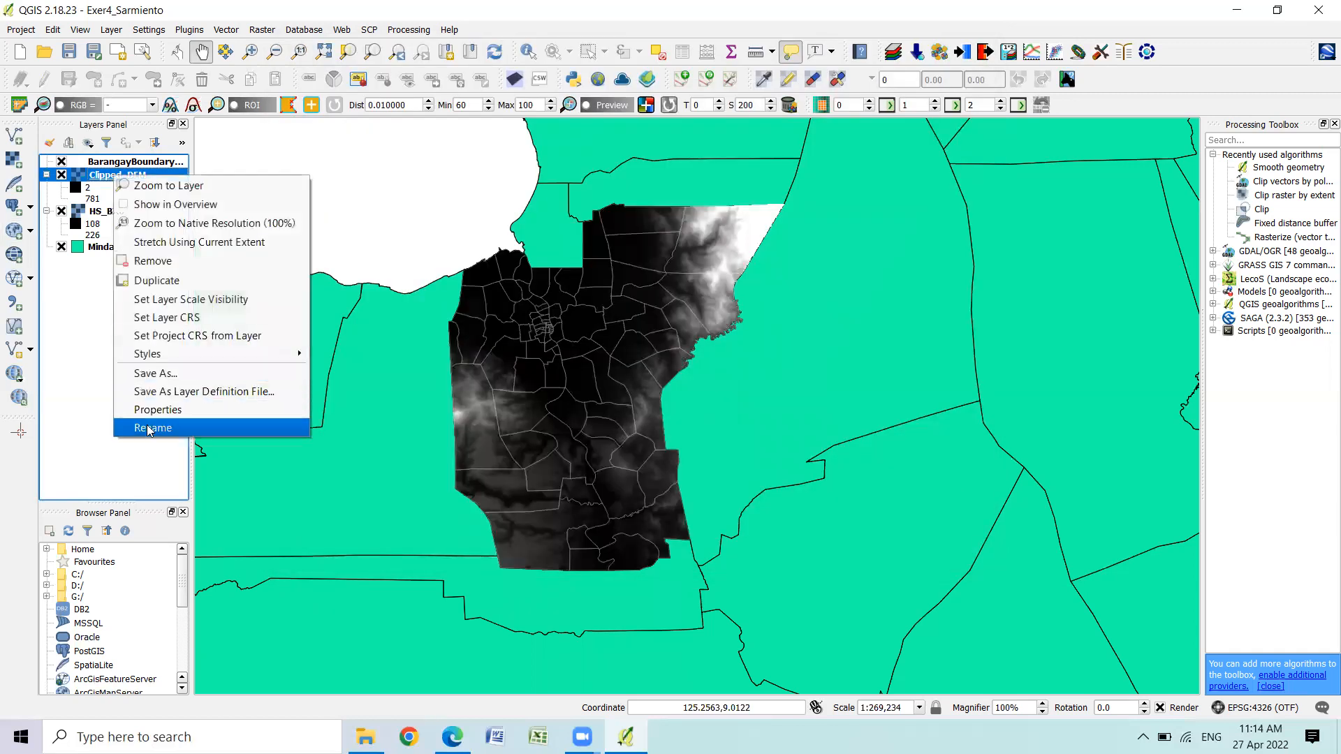
click(154, 410)
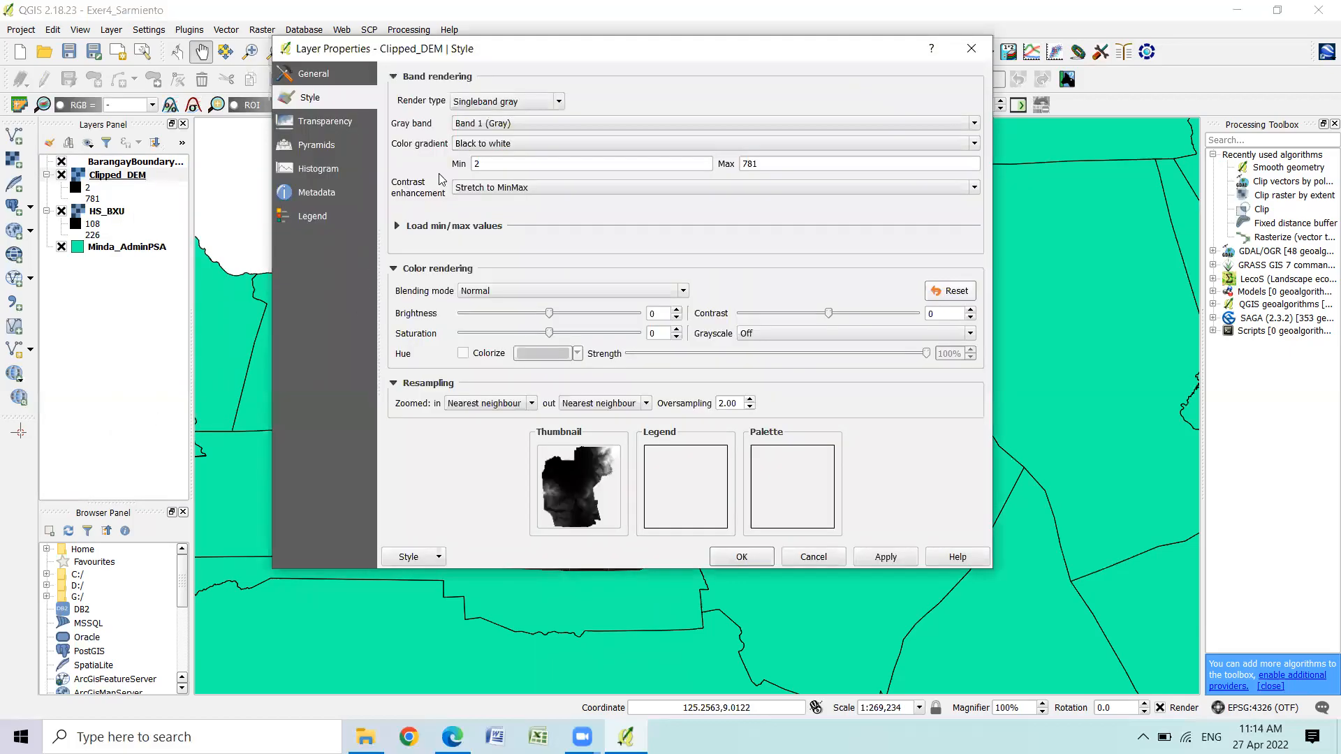
click(559, 104)
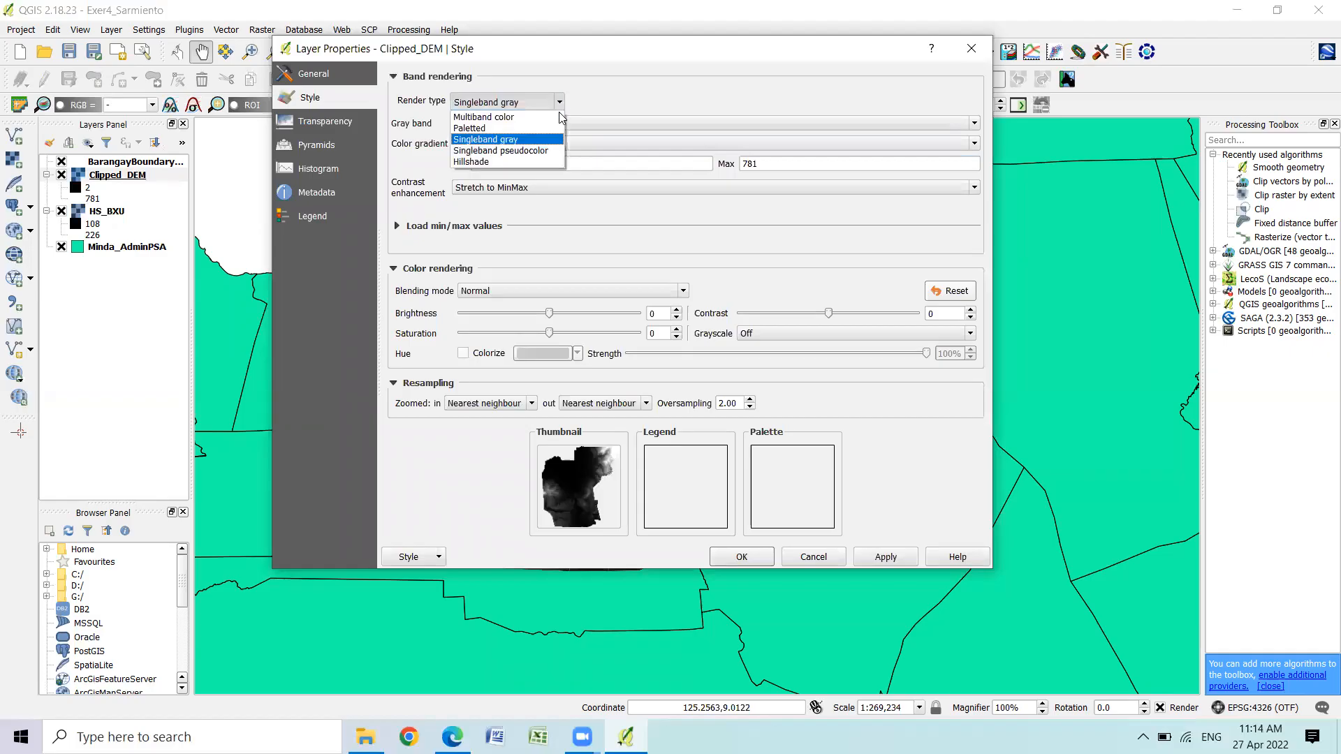
click(532, 151)
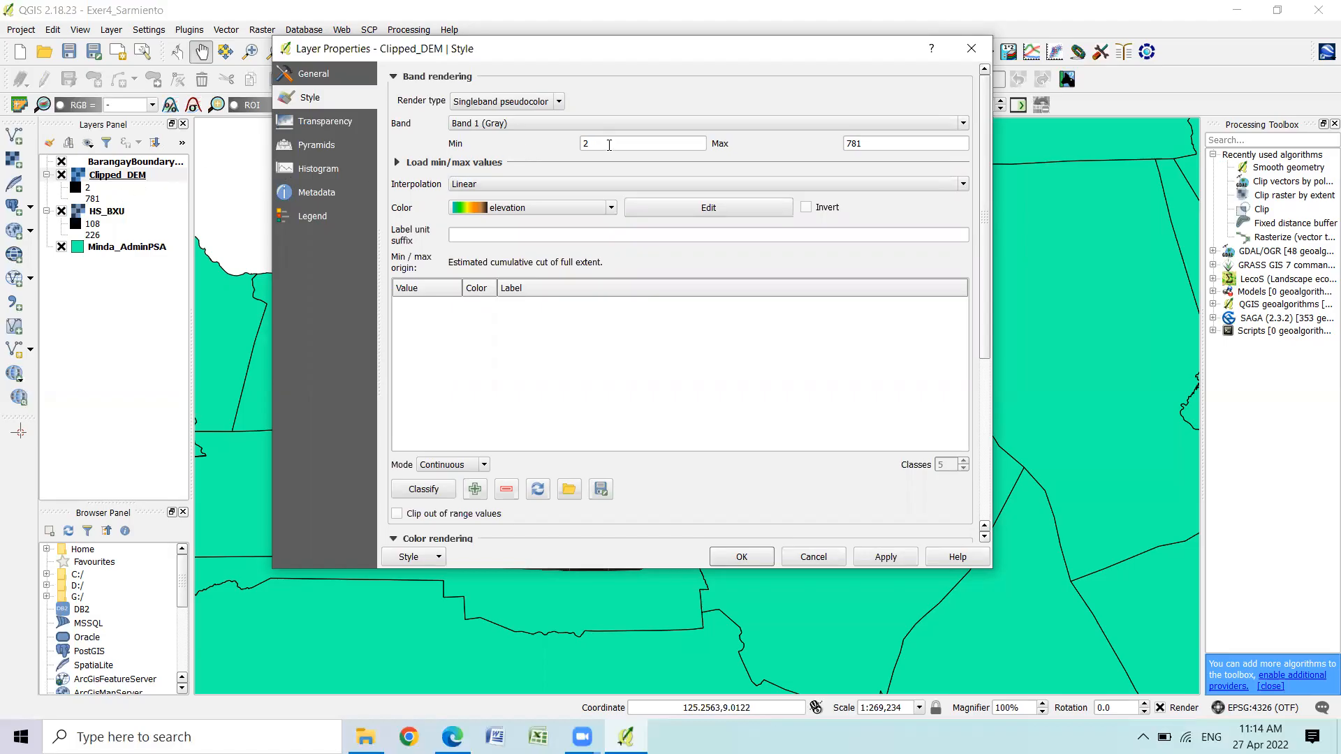
Load the band's value range with the Min / max option, enlarge the properties dialog and classify the DEM
click(396, 164)
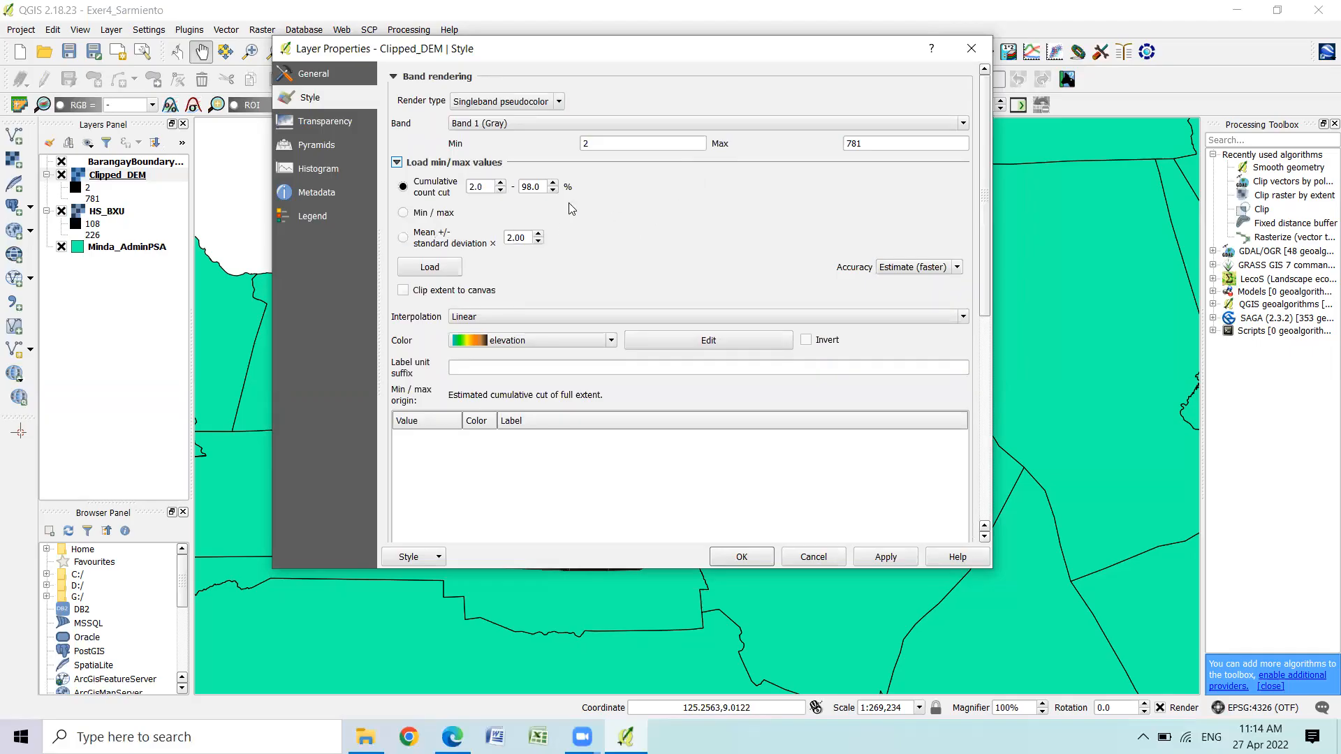
click(404, 213)
click(448, 268)
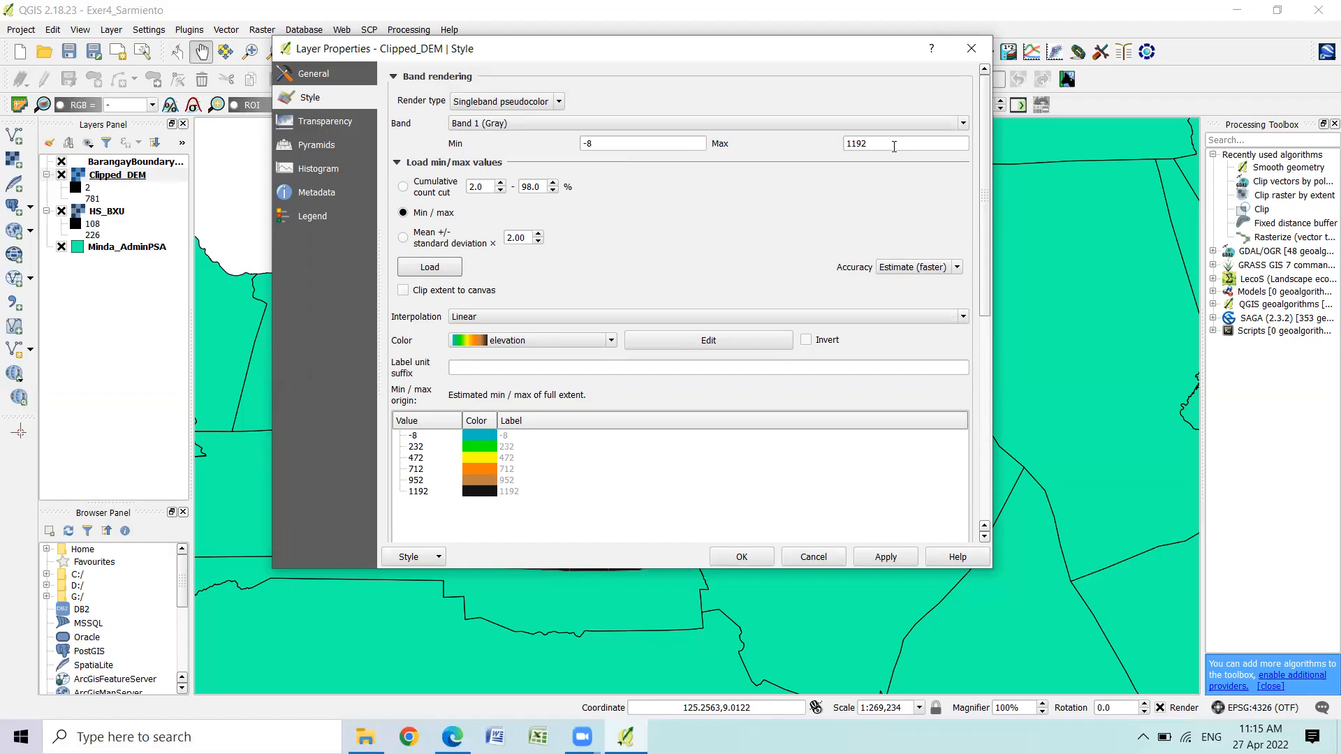
click(429, 267)
drag(796, 55, 797, 44)
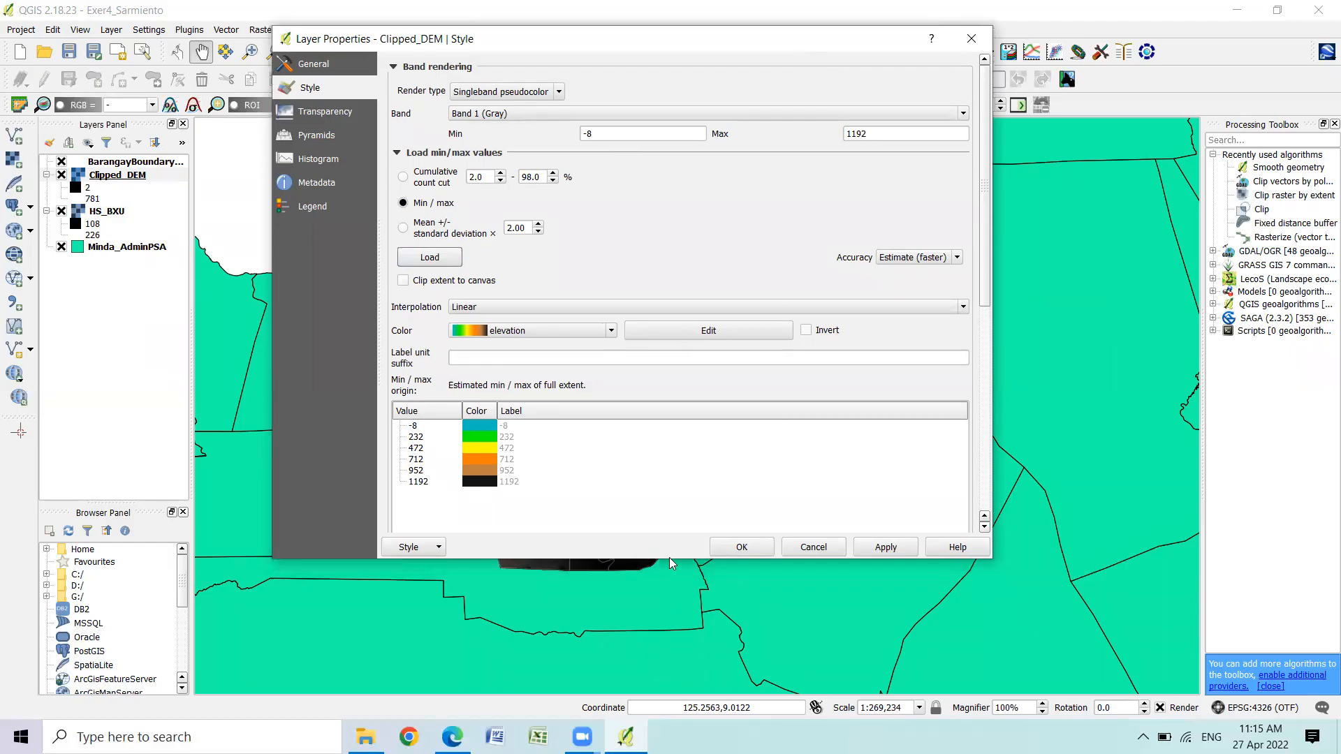
drag(669, 560, 668, 625)
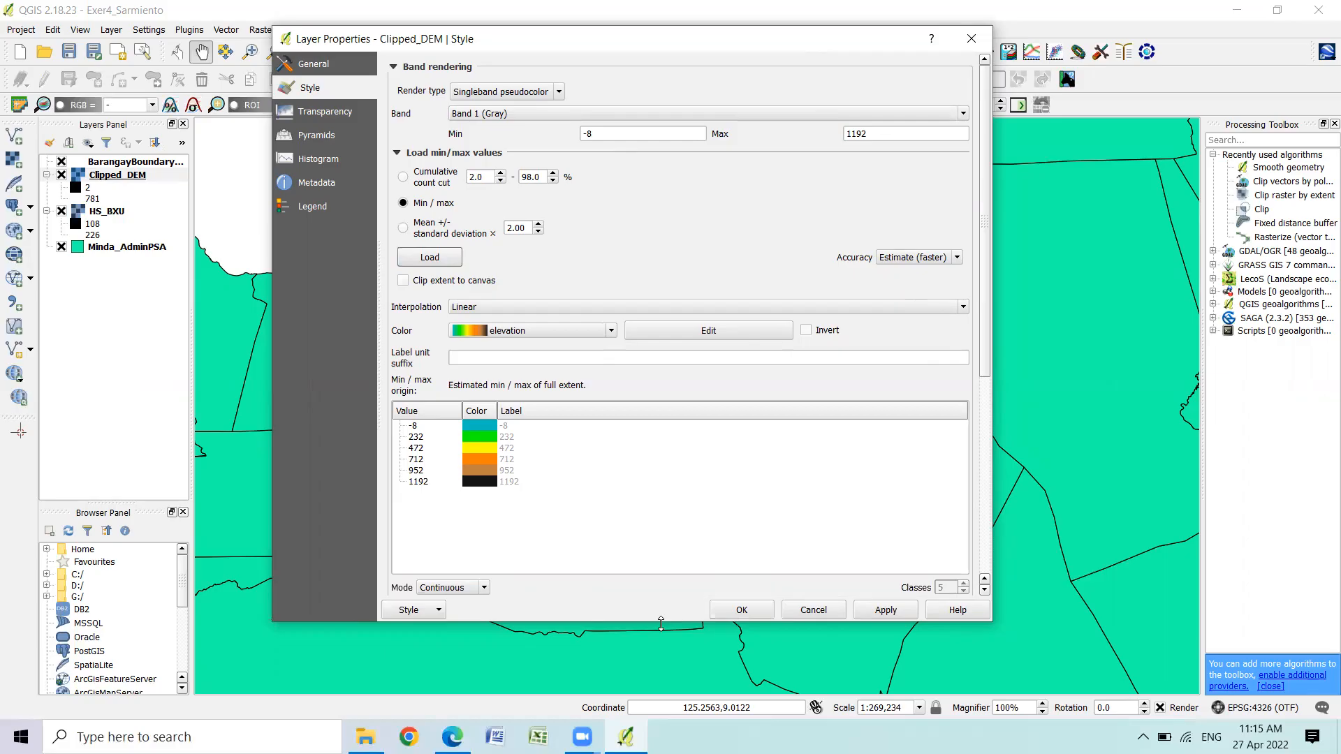
drag(661, 623, 660, 678)
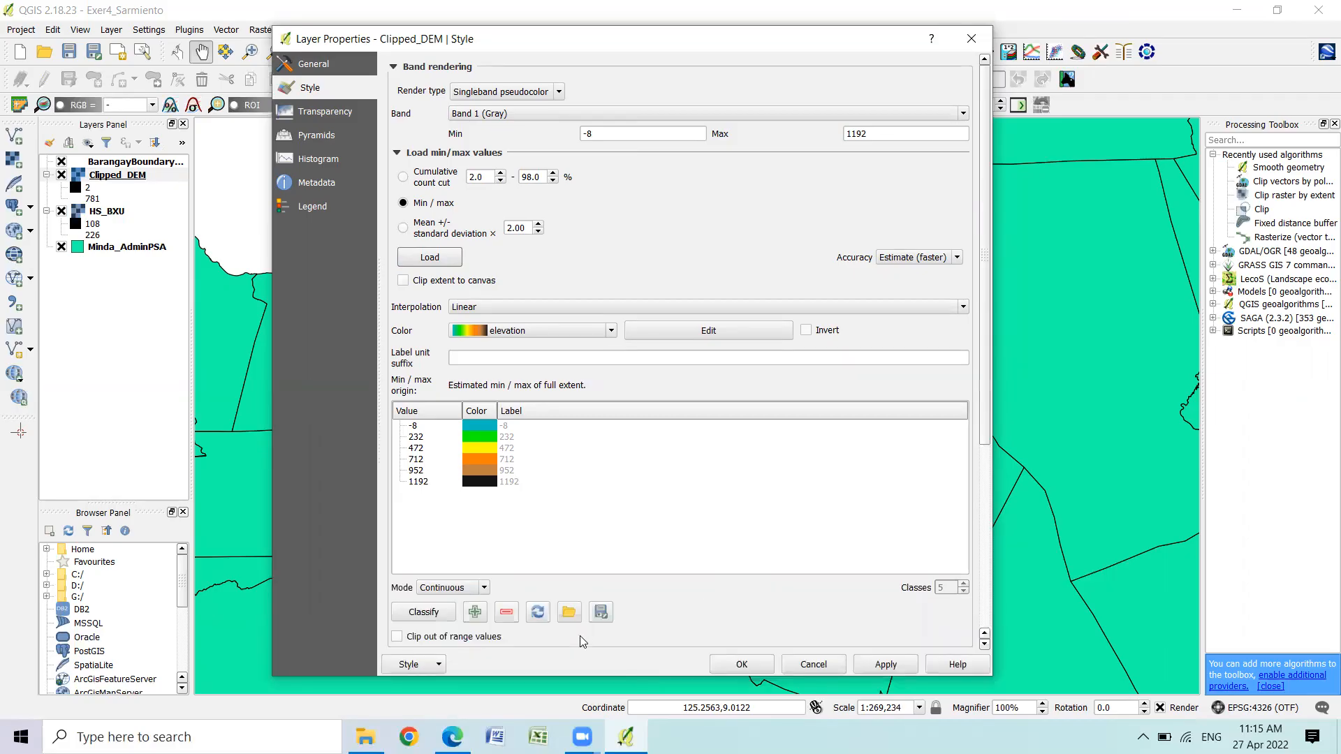
click(428, 613)
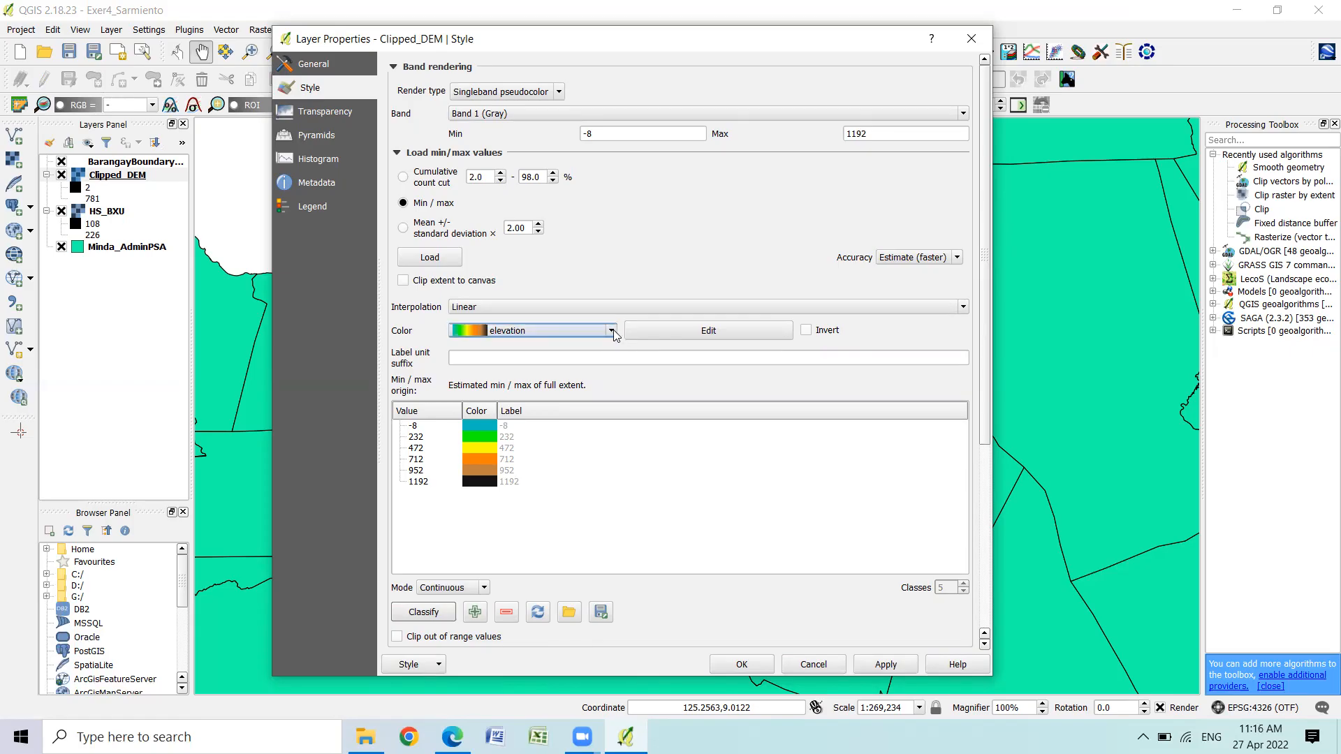
Start a new color ramp for Clipped_DEM using the cpt-city ramp type
click(611, 331)
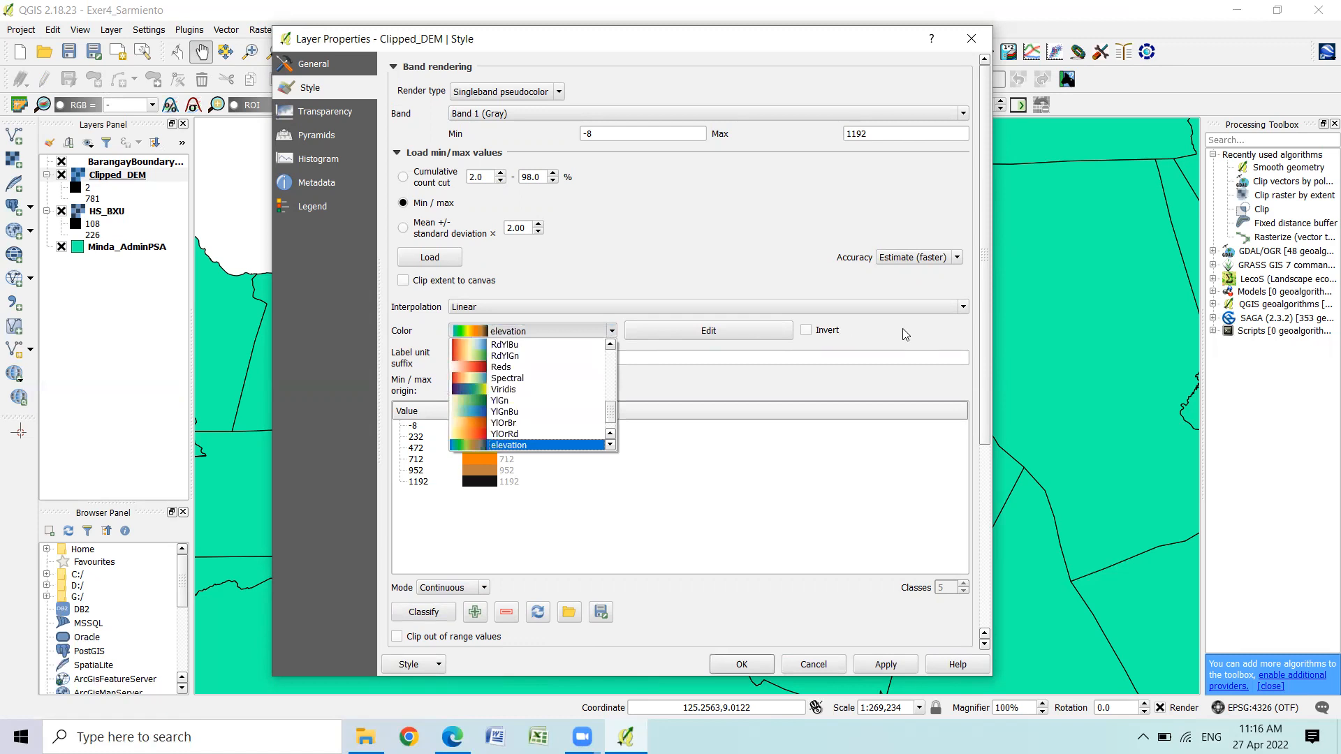
click(866, 335)
click(612, 331)
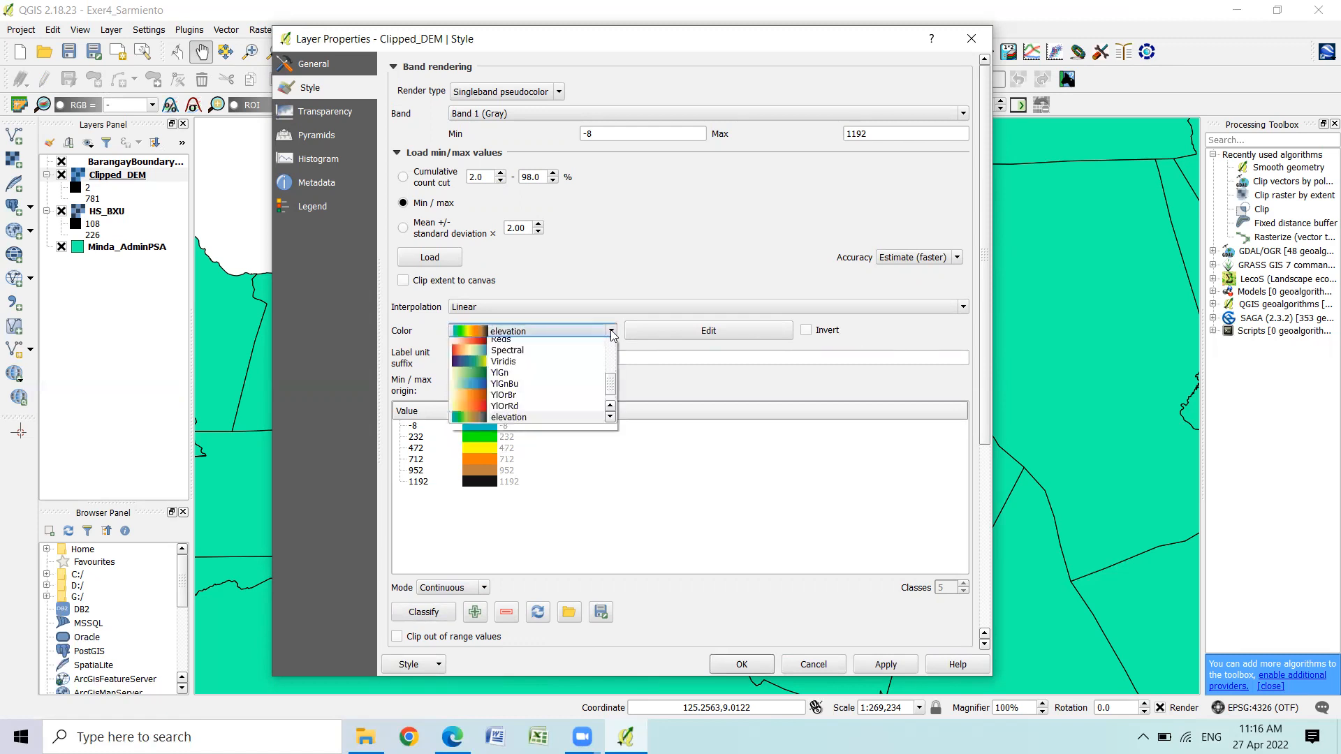
scroll(616, 417, down, 1)
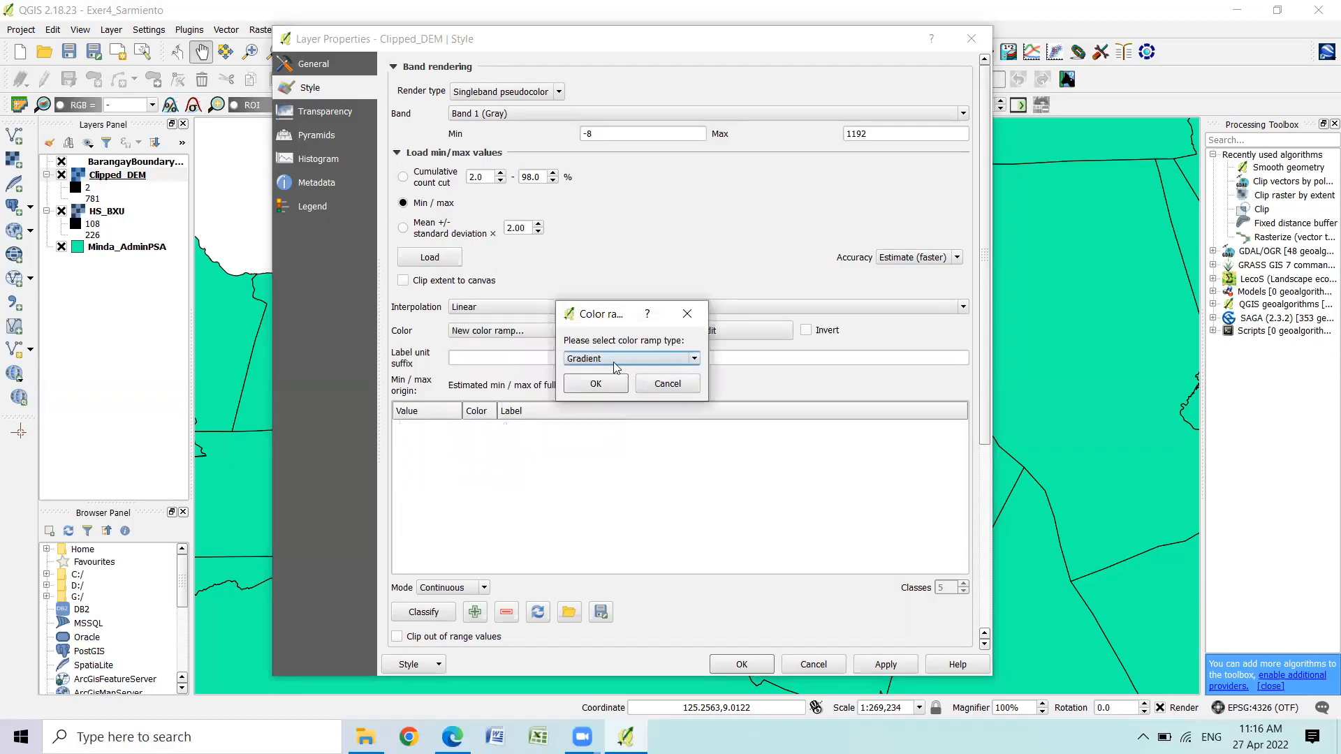
click(695, 360)
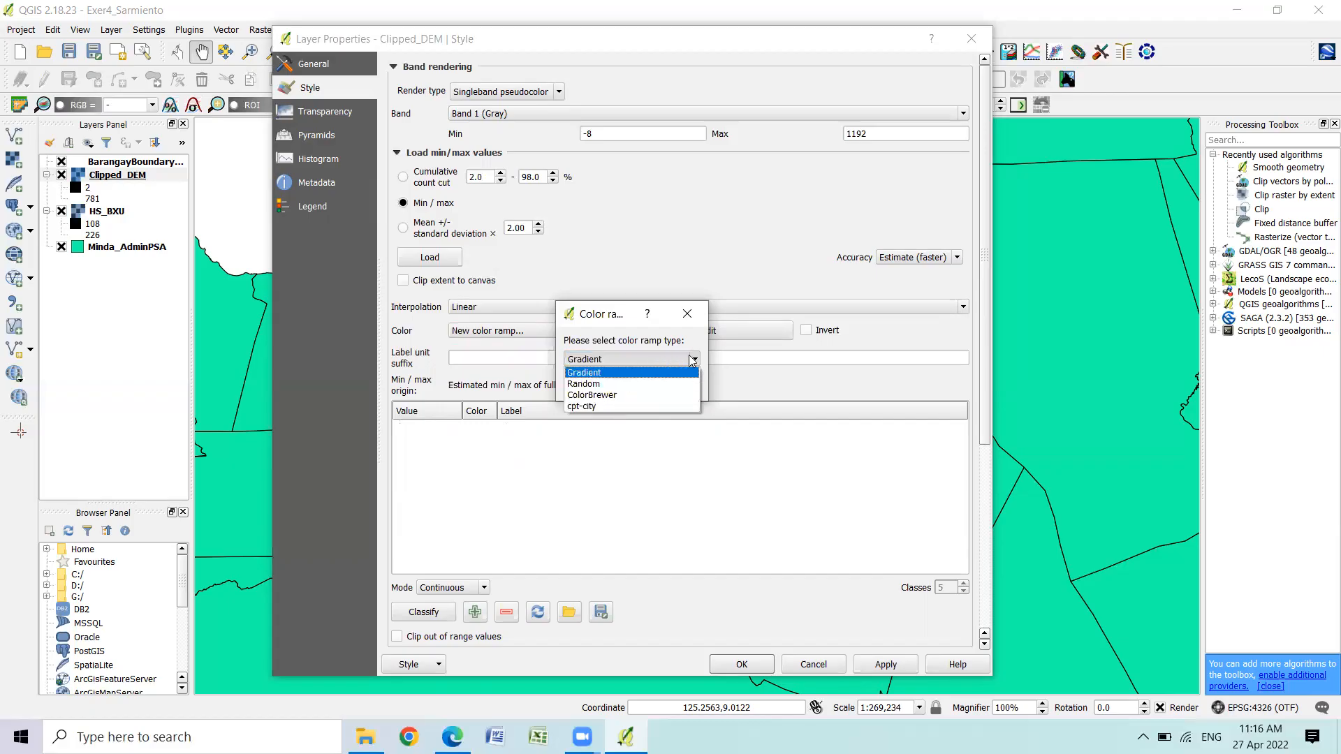
click(695, 361)
click(695, 361)
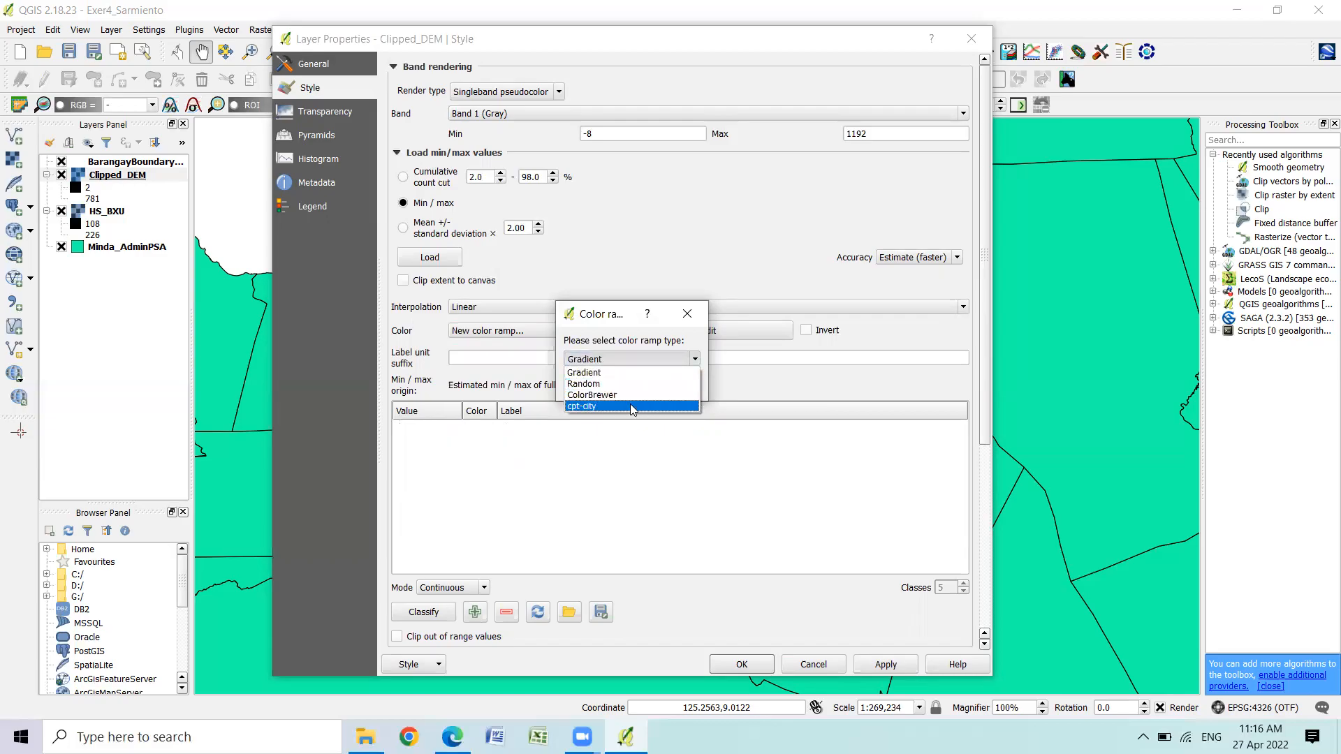
click(629, 404)
click(602, 383)
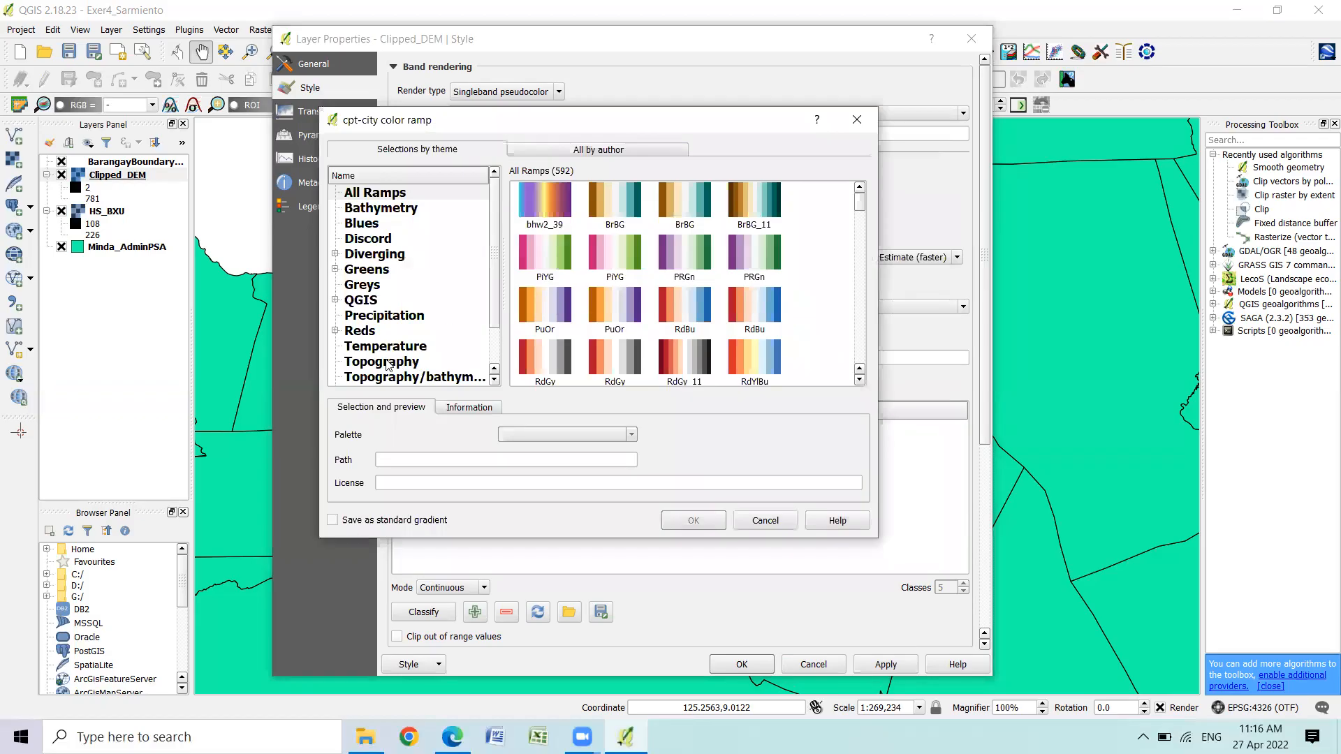
Choose the elevation ramp from the Topography theme, save it as a standard gradient and name it Elevation
scroll(494, 260, down, 1)
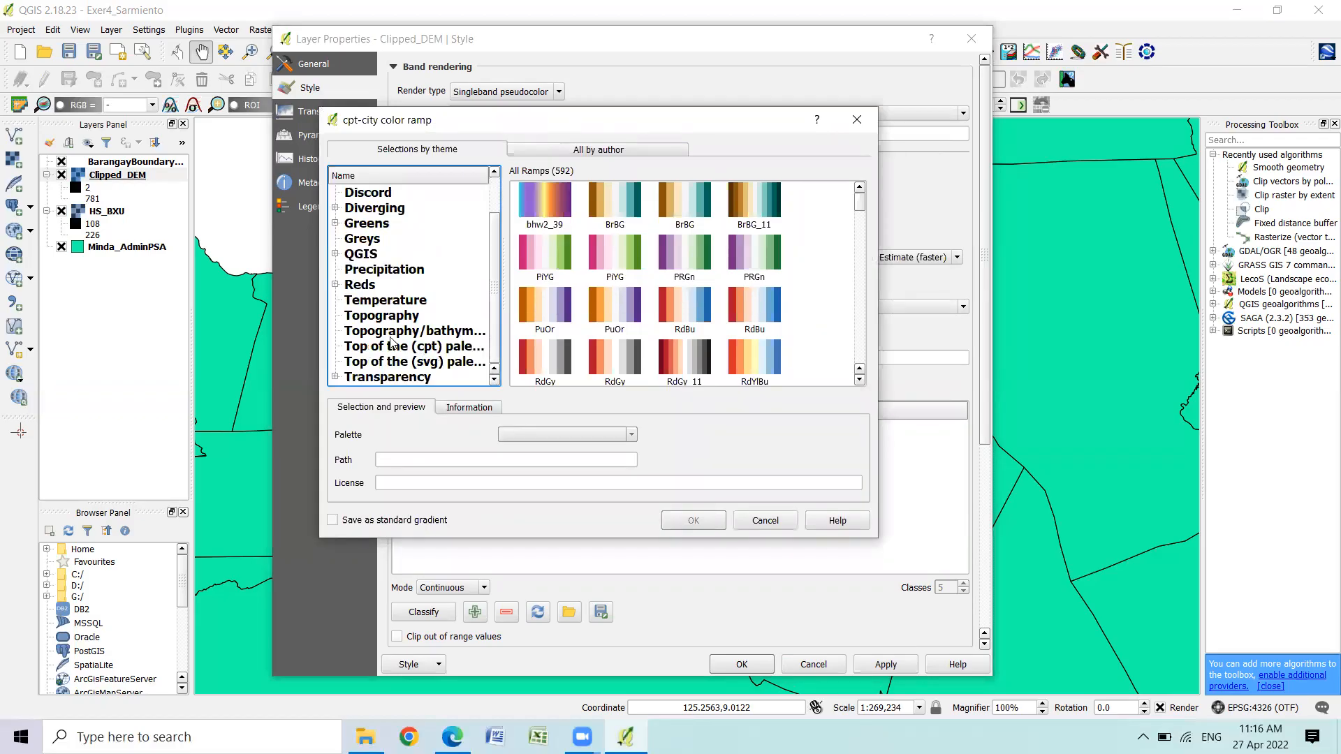
click(375, 318)
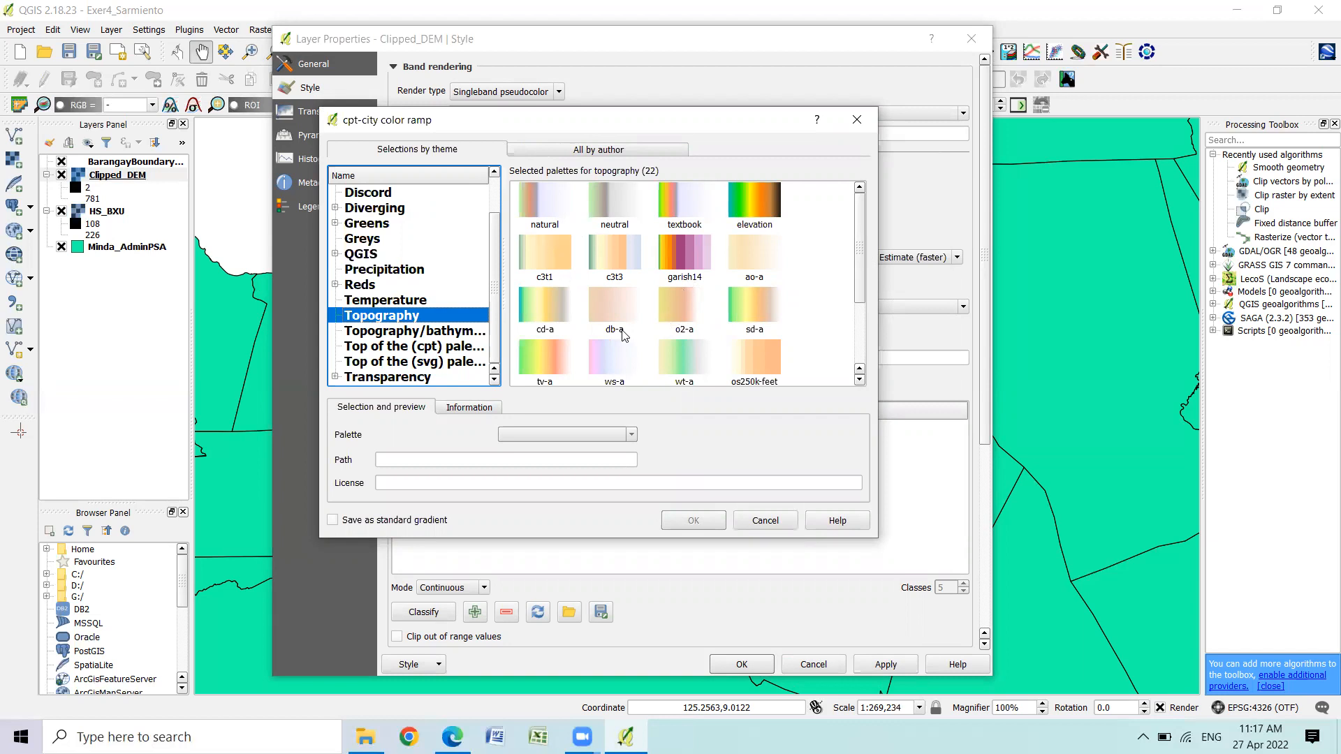
drag(859, 272, 861, 335)
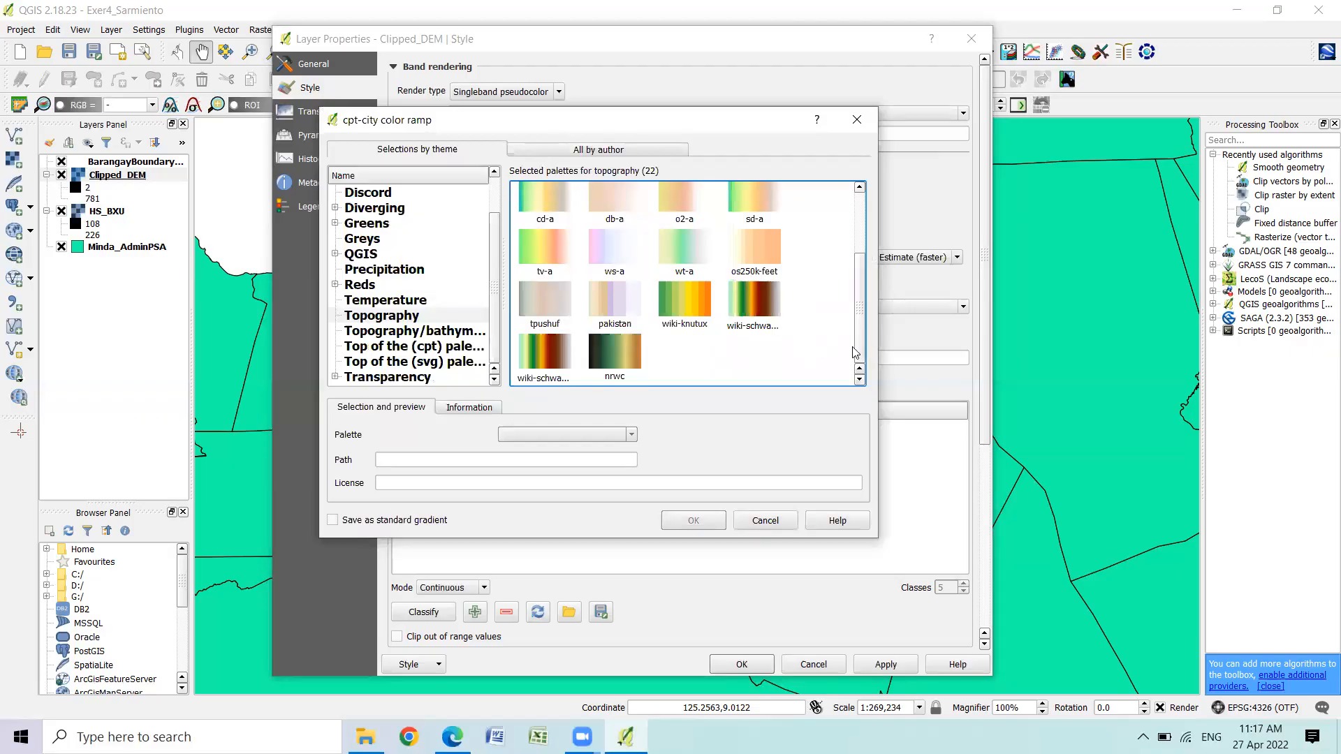
drag(859, 347, 859, 257)
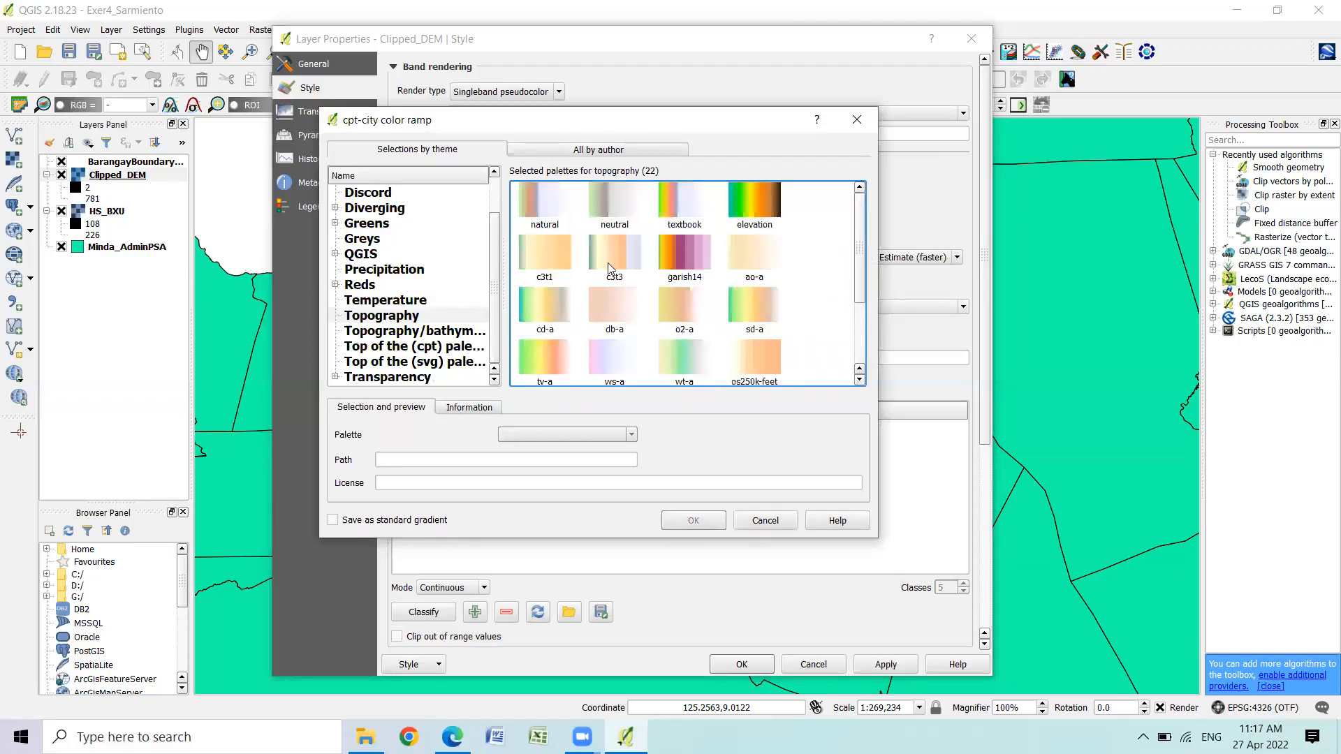
click(765, 207)
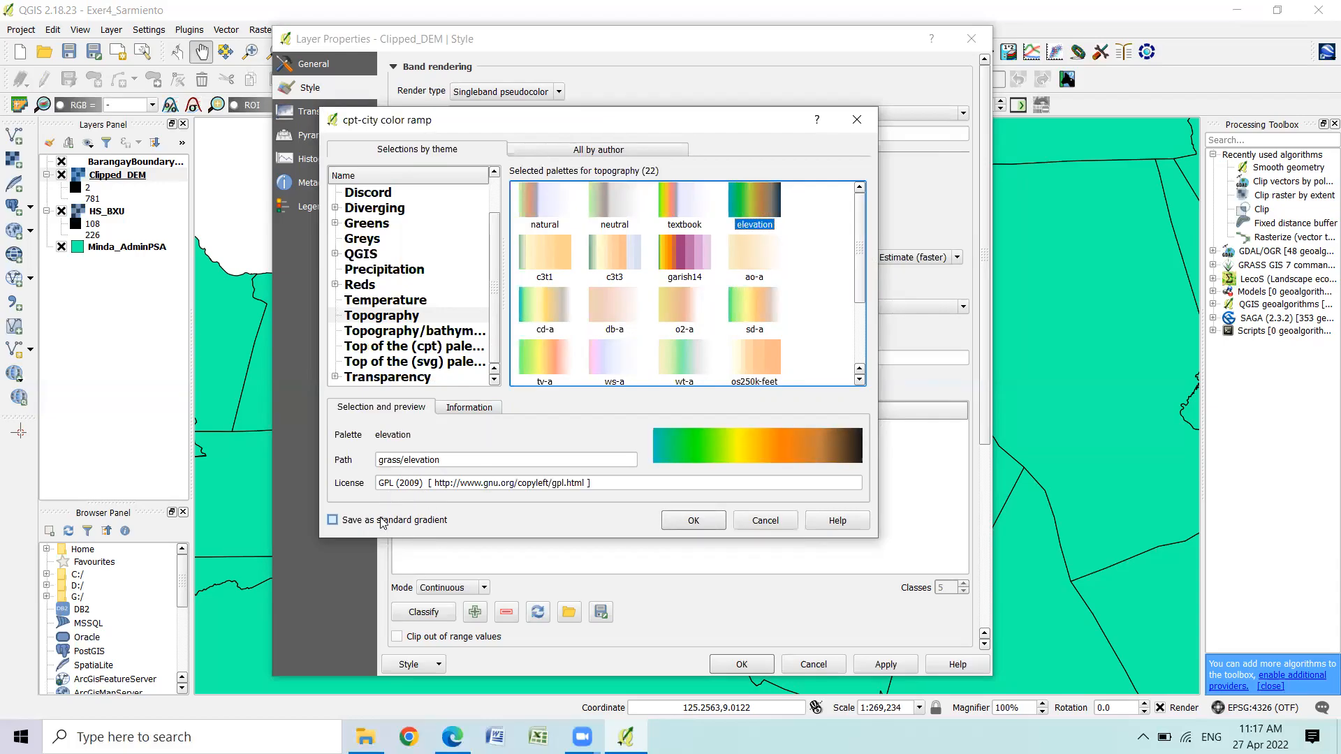
click(334, 521)
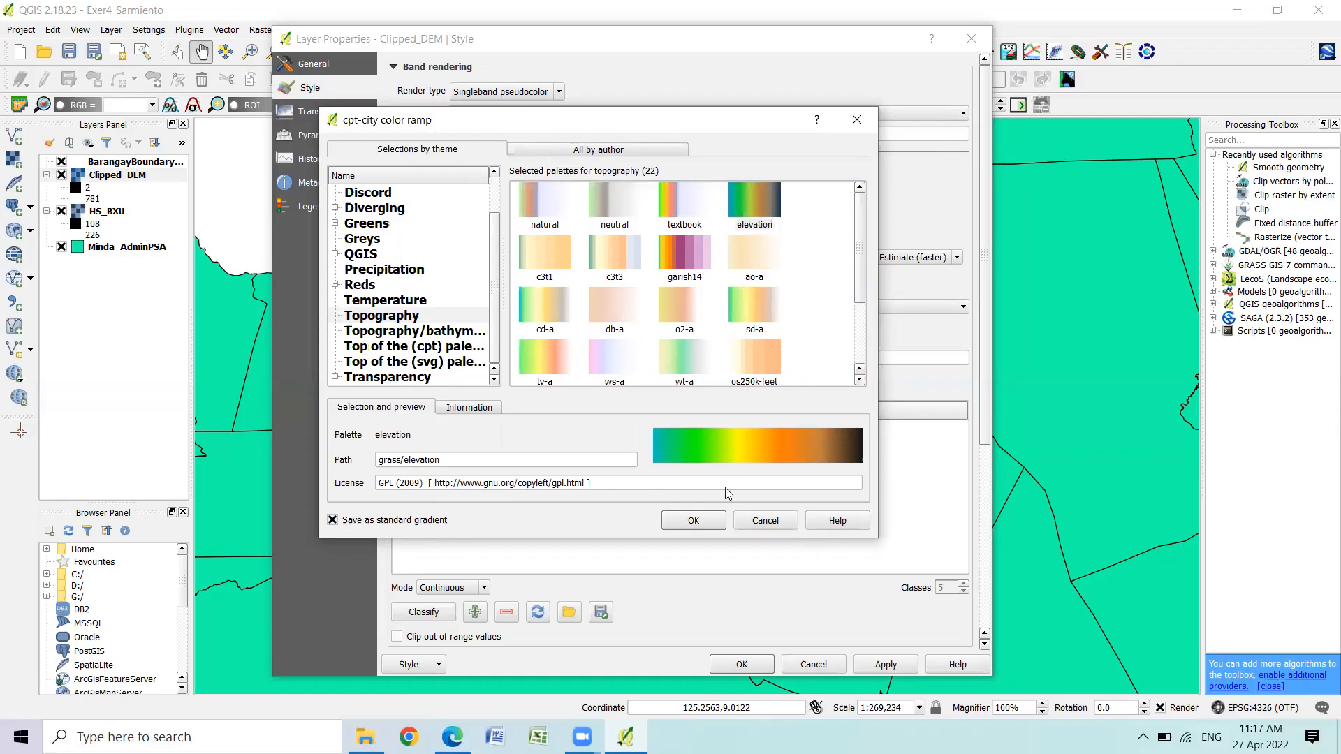
click(700, 525)
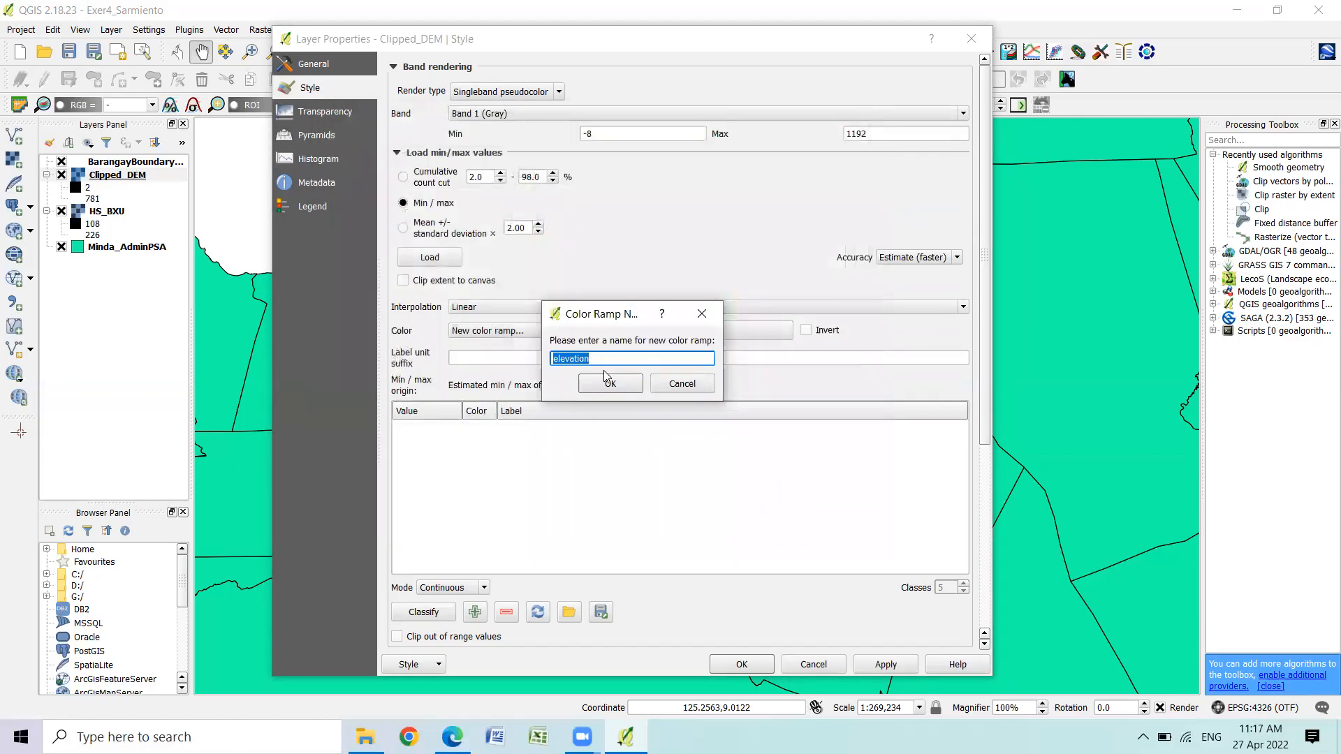
key(Left)
click(608, 385)
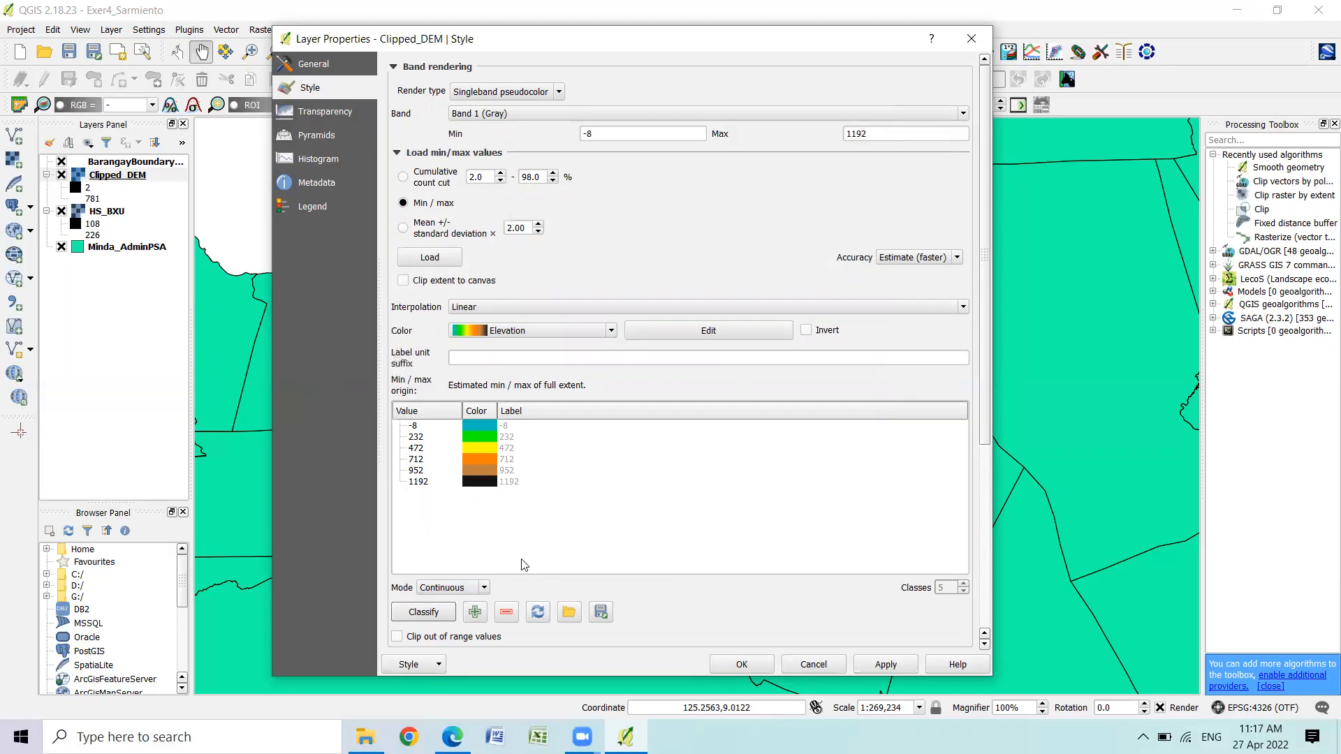
Set the DEM classification mode to Equal interval with 7 classes
click(485, 591)
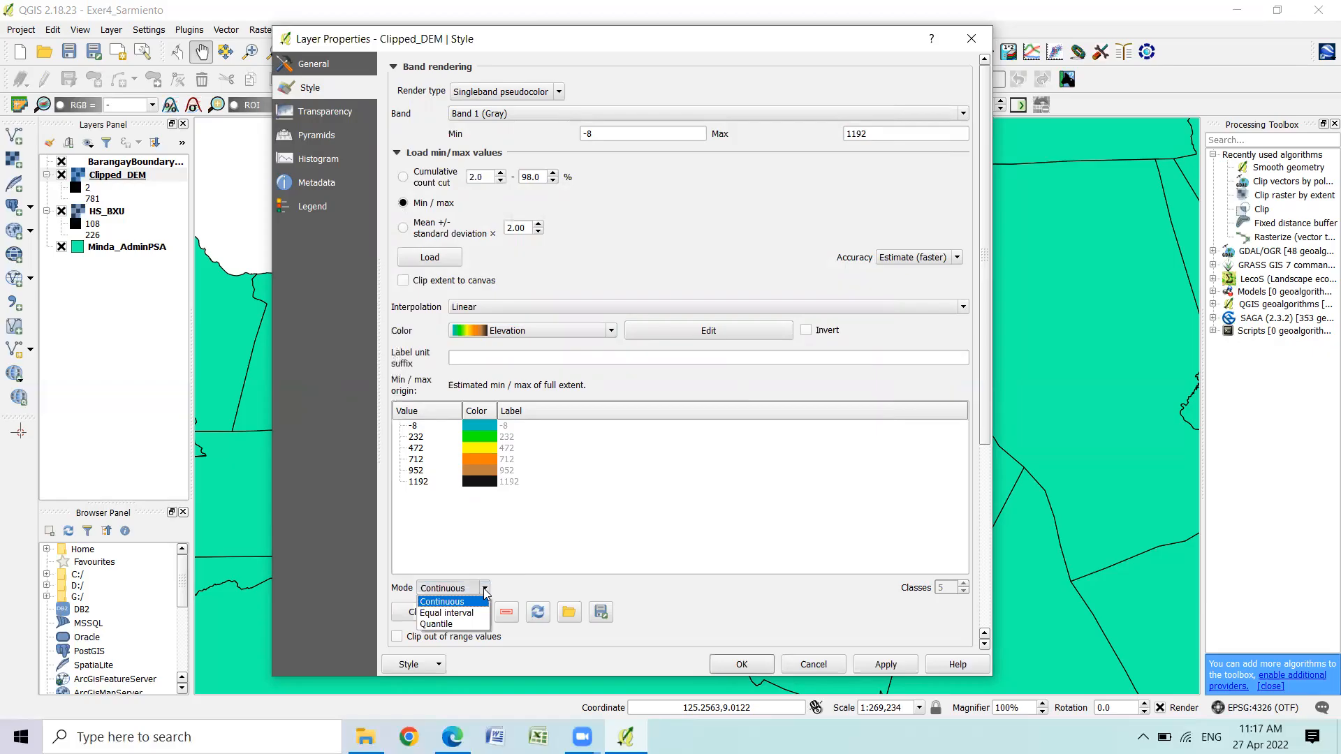
click(447, 614)
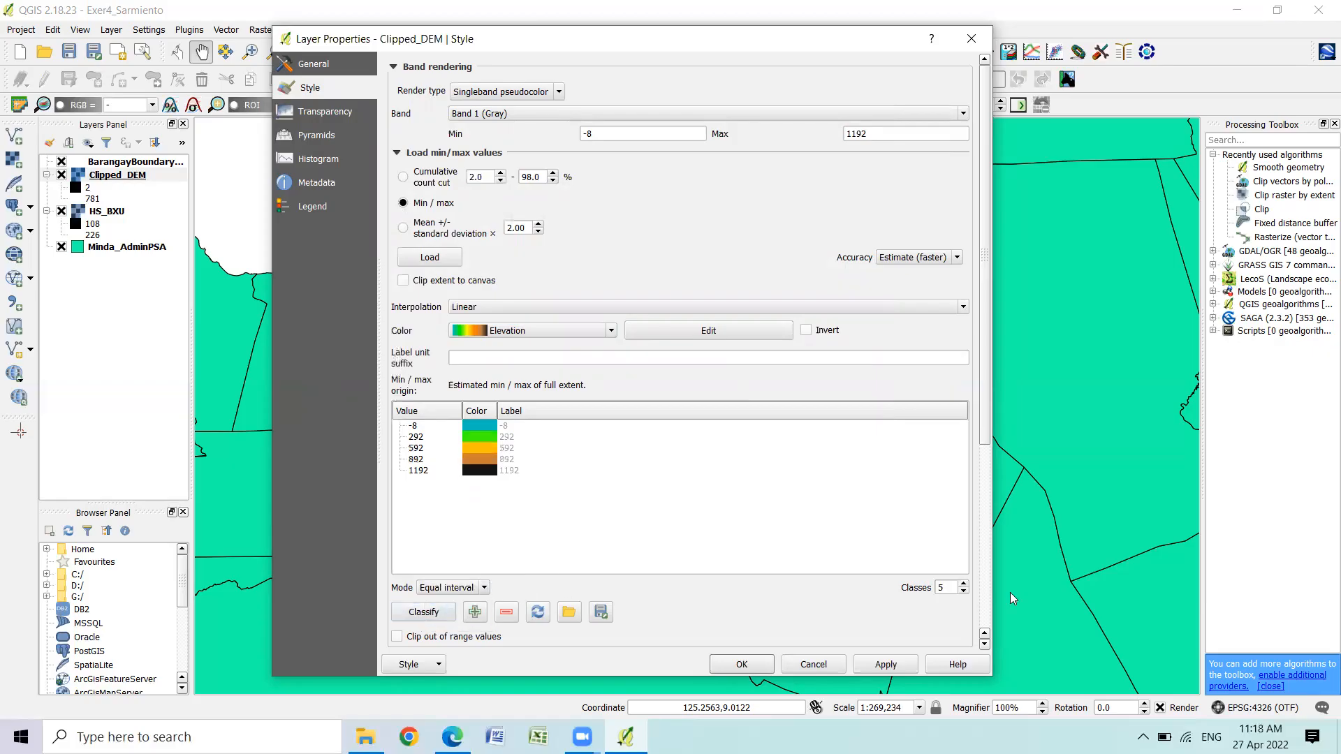
click(964, 585)
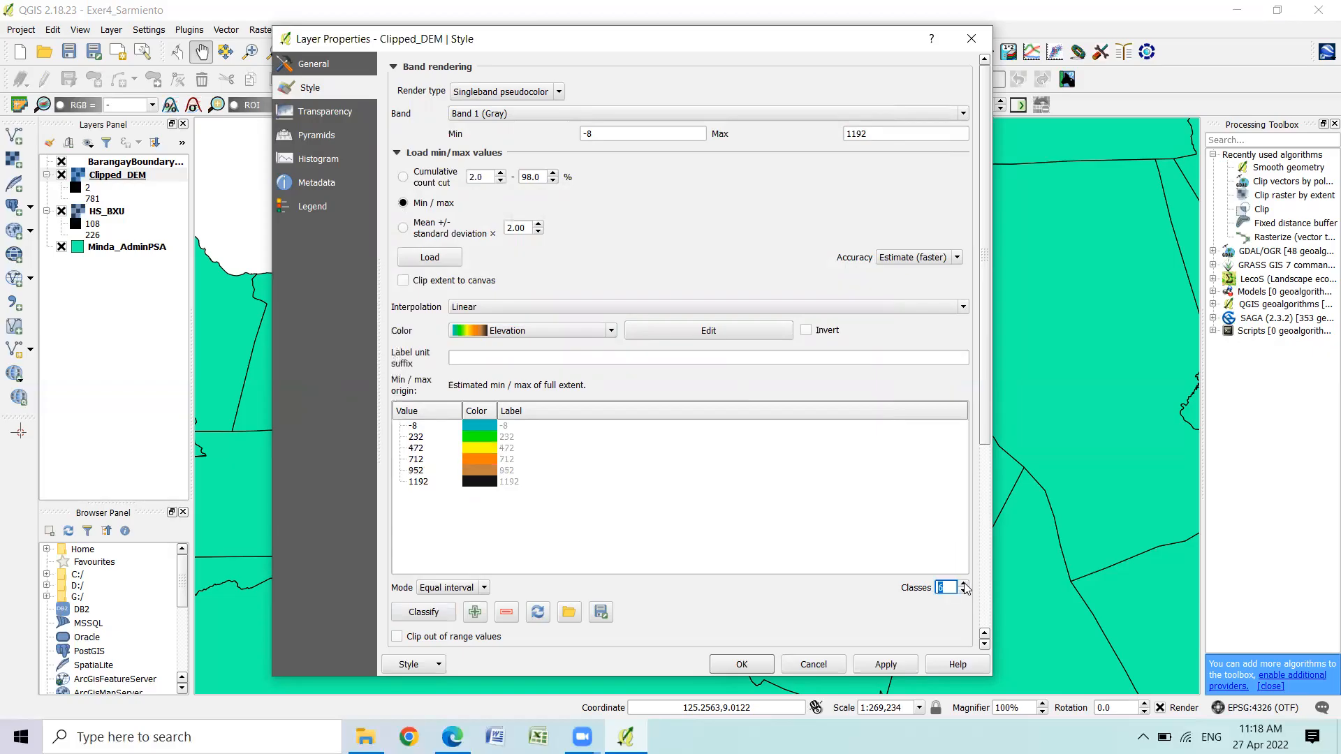
click(964, 584)
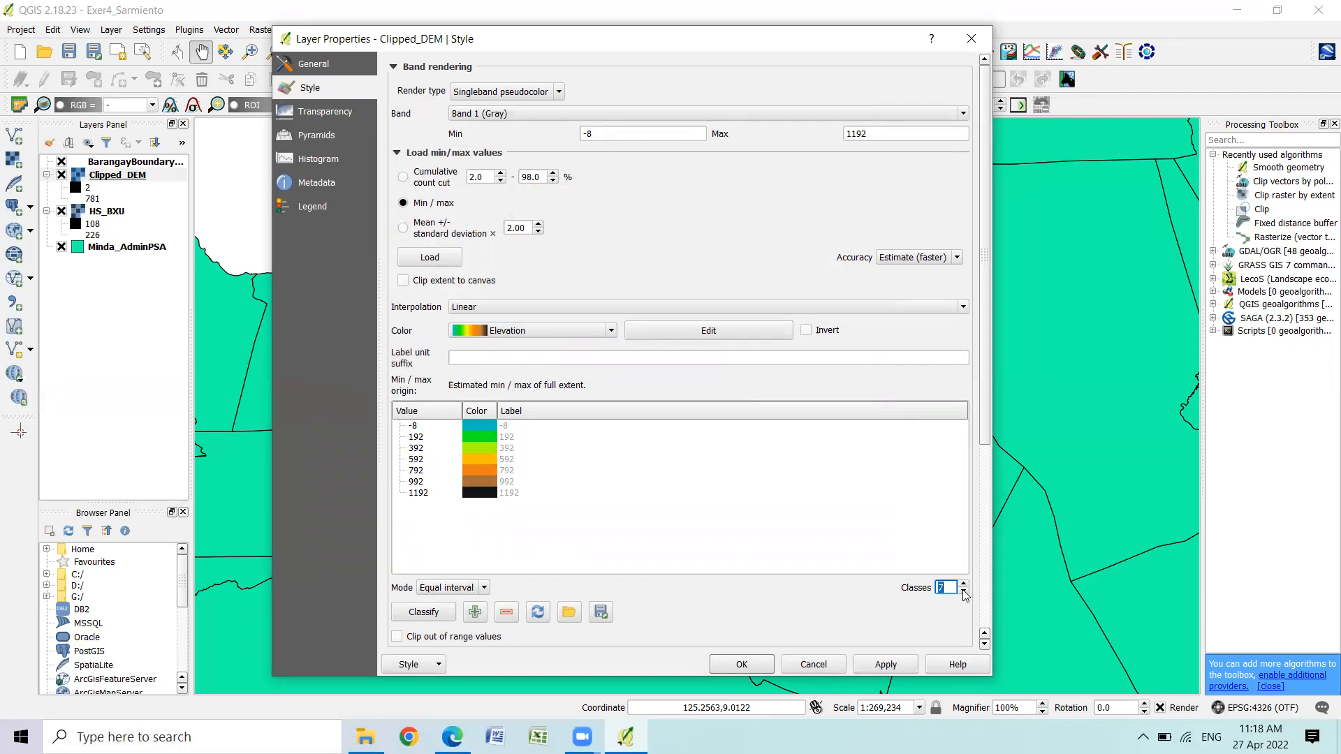
Raise the DEM classification to 9 classes in Equal interval mode and apply the style to Clipped_DEM
click(964, 584)
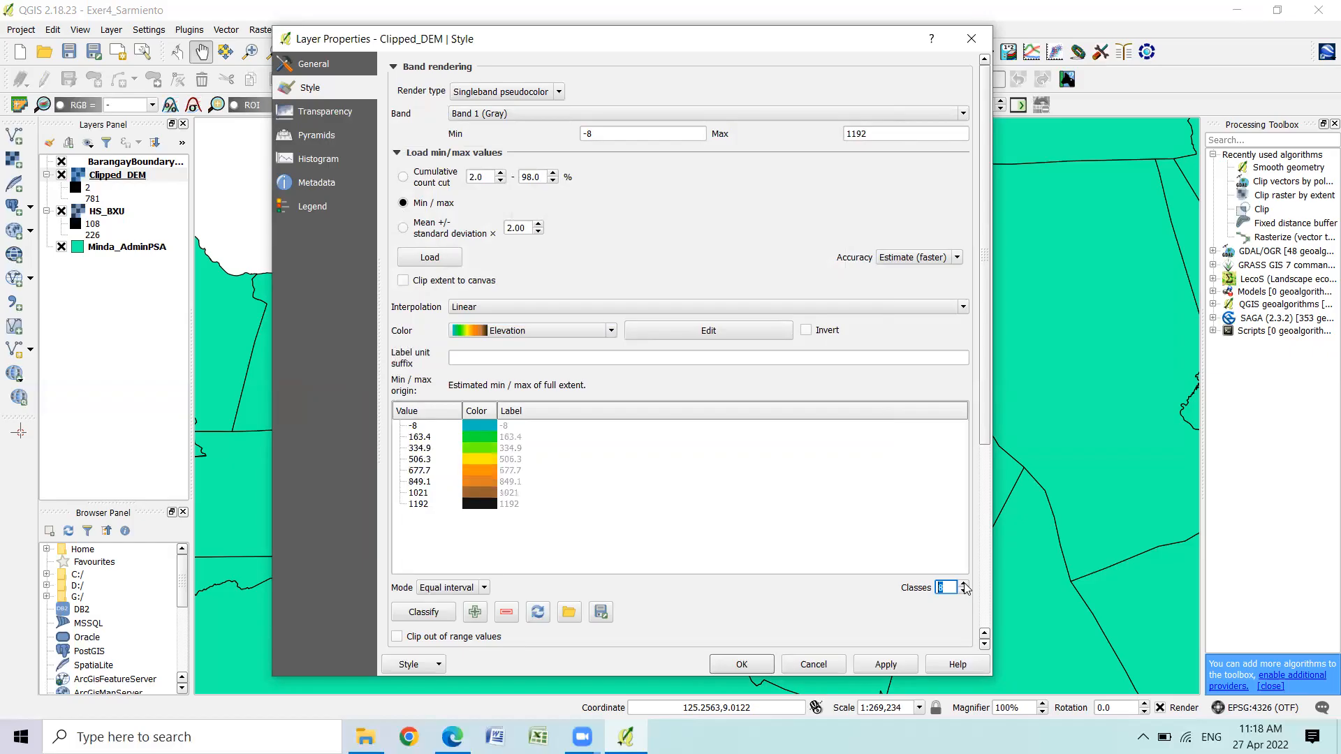
click(964, 585)
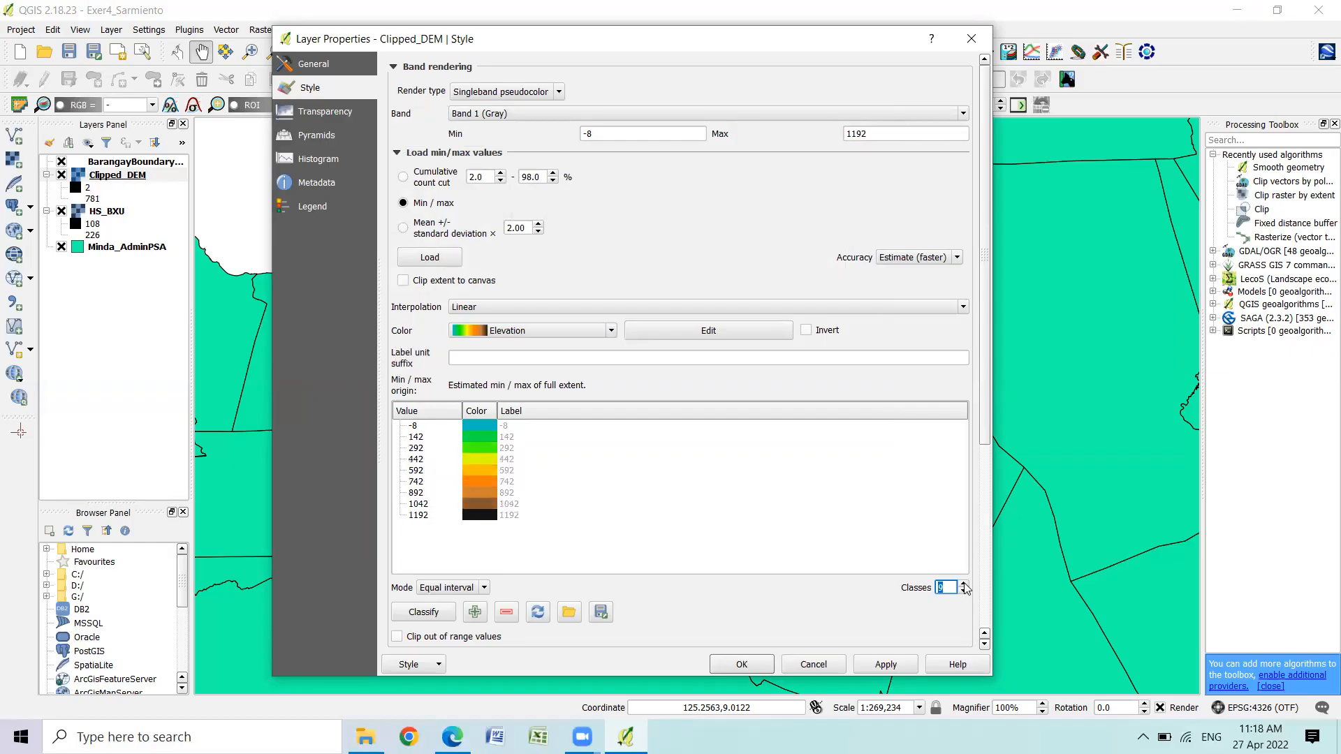
click(485, 589)
click(473, 608)
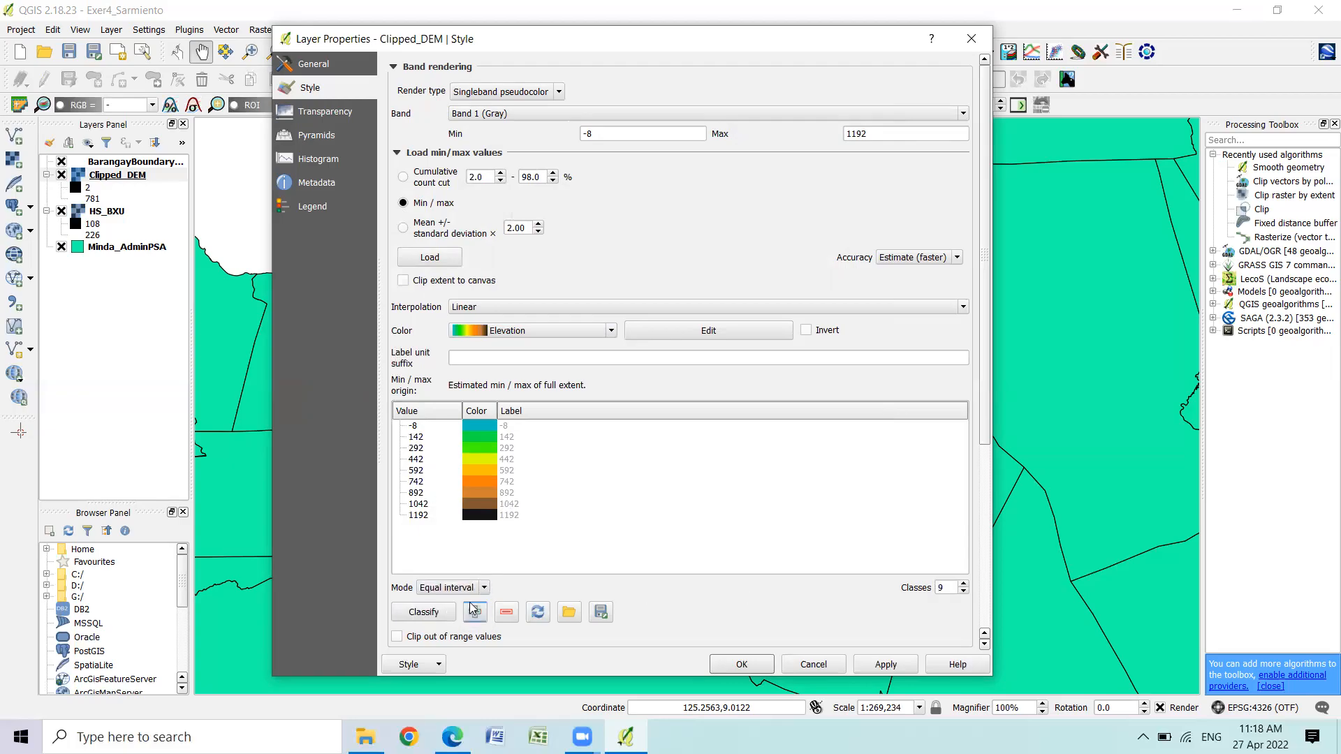
click(963, 587)
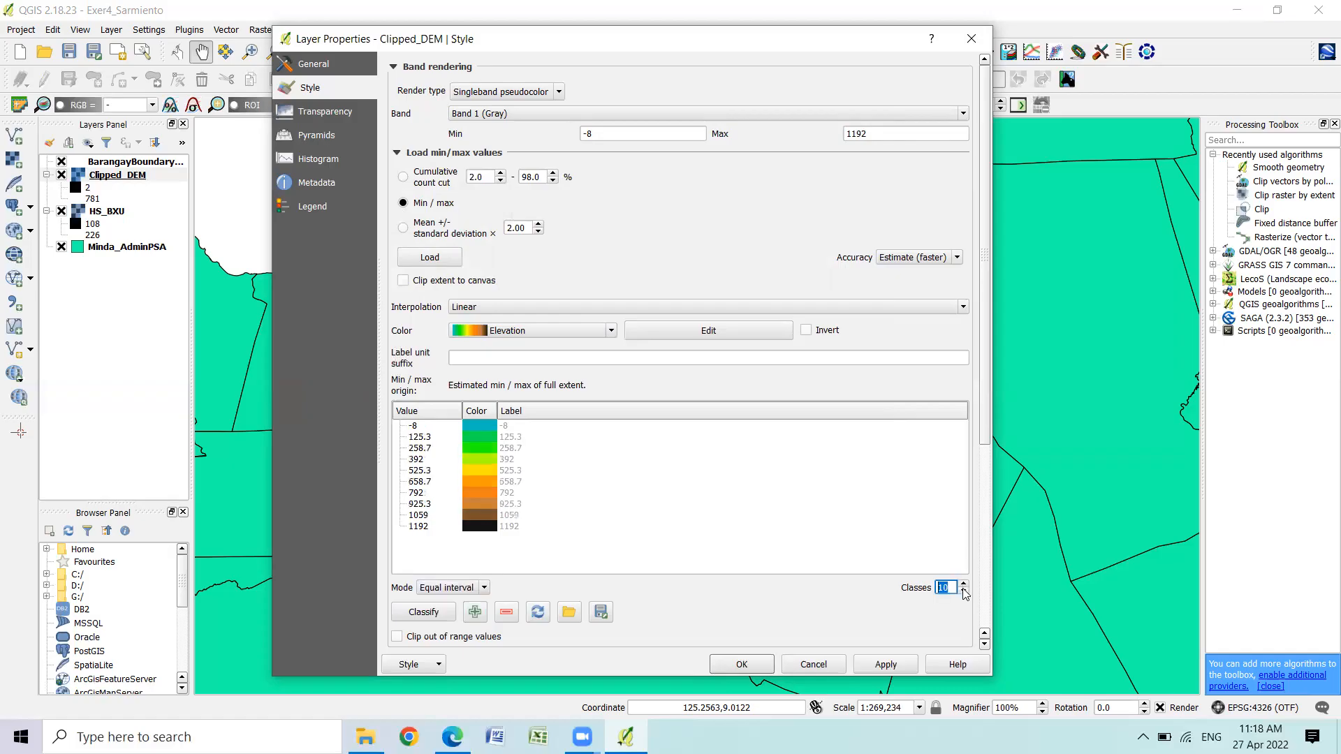
click(963, 593)
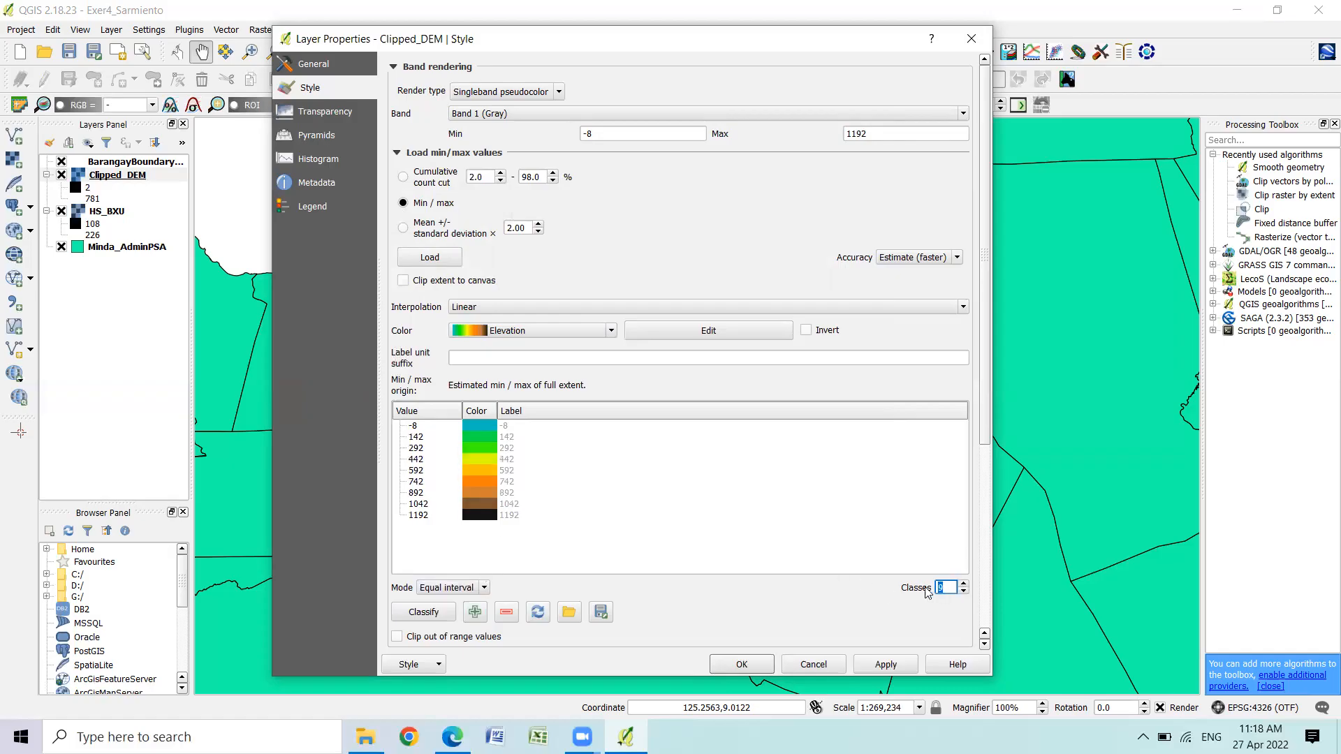
click(819, 604)
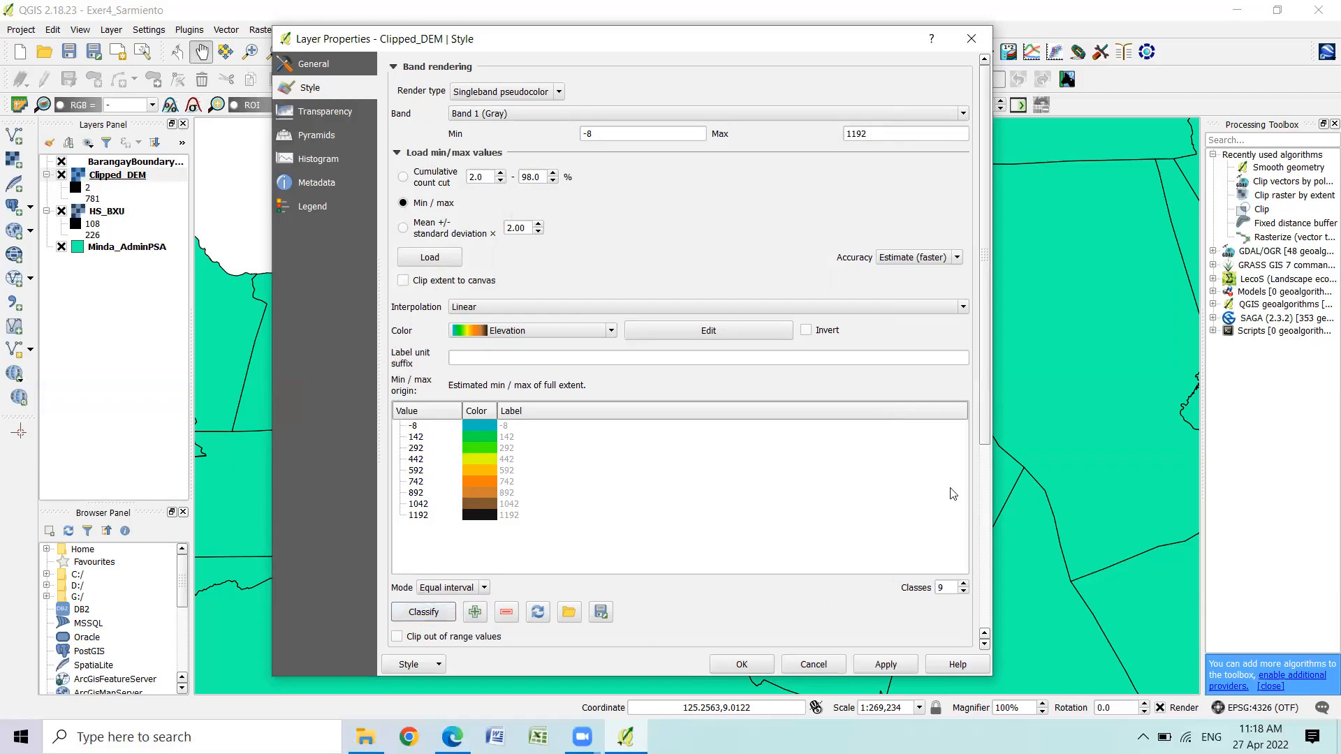
drag(984, 427, 861, 626)
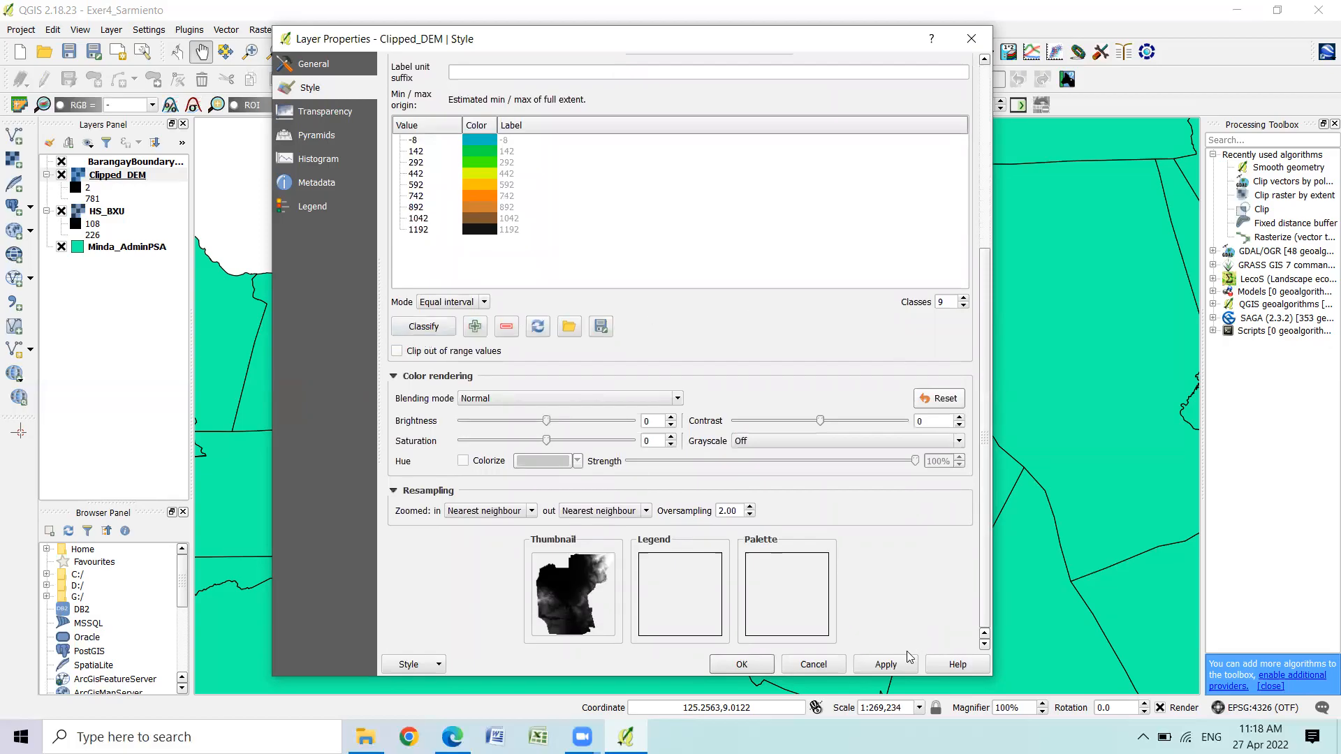
click(886, 664)
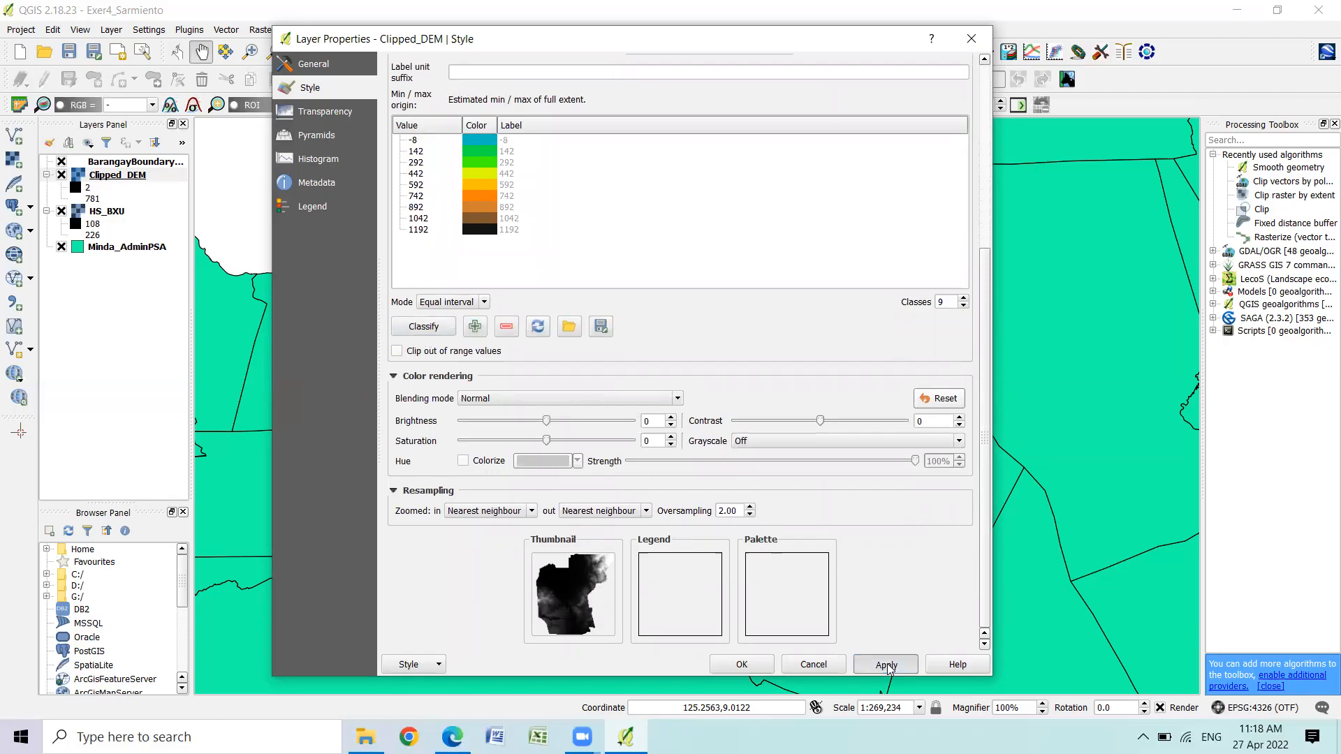
click(742, 665)
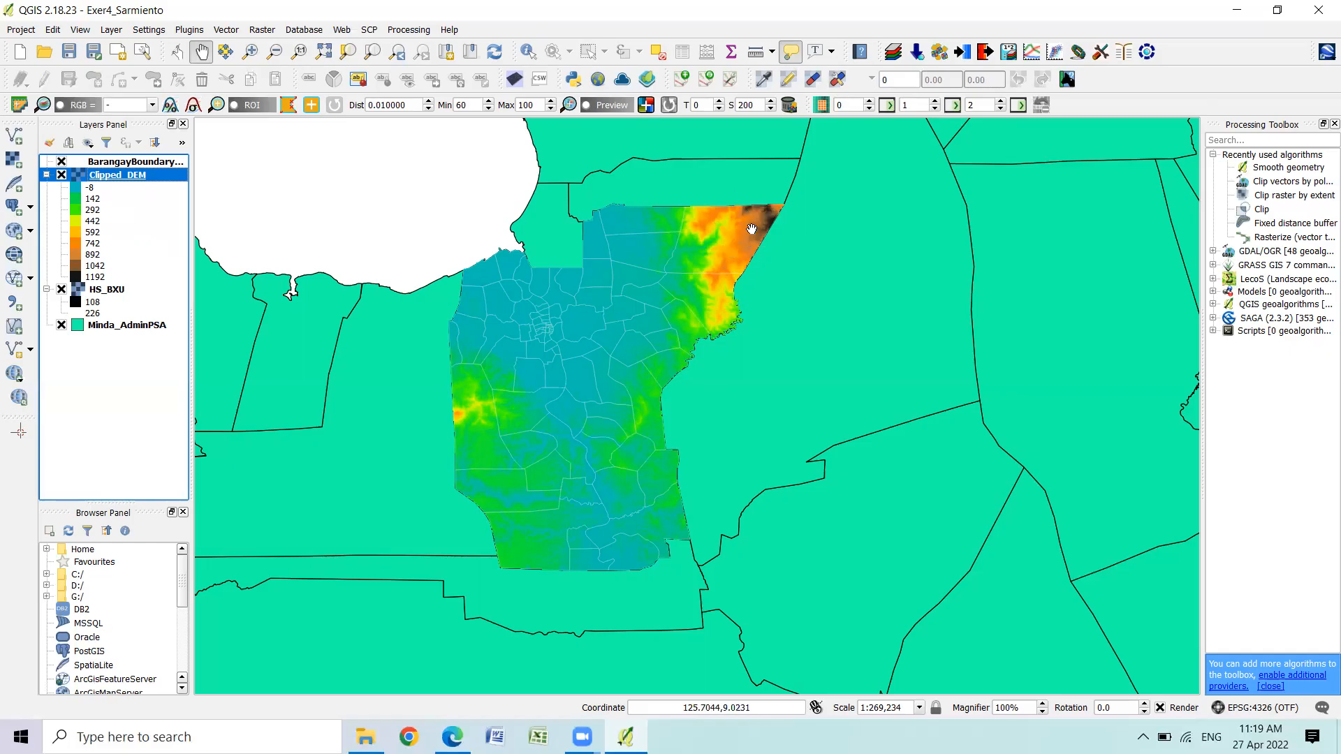
Reopen the style properties of Clipped_DEM and invert its Elevation color ramp
drag(793, 195, 771, 326)
drag(686, 383, 739, 222)
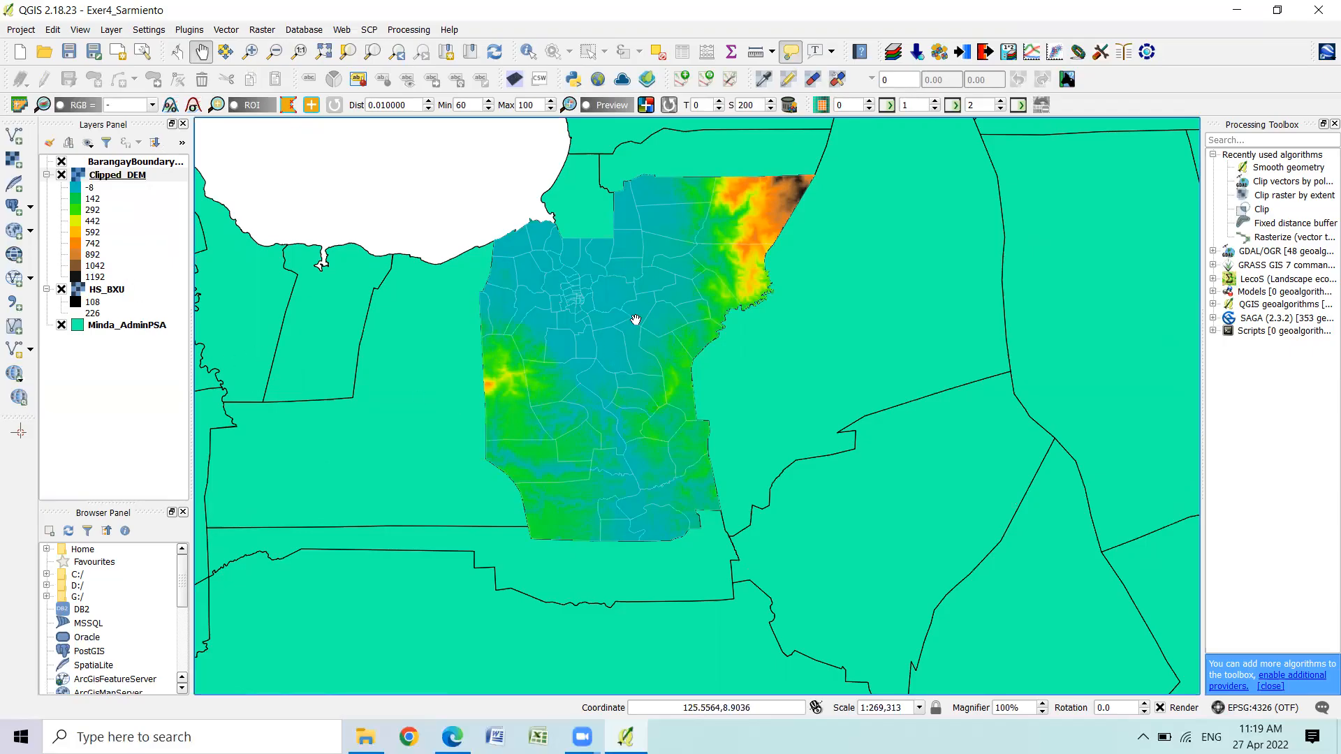
double_click(116, 180)
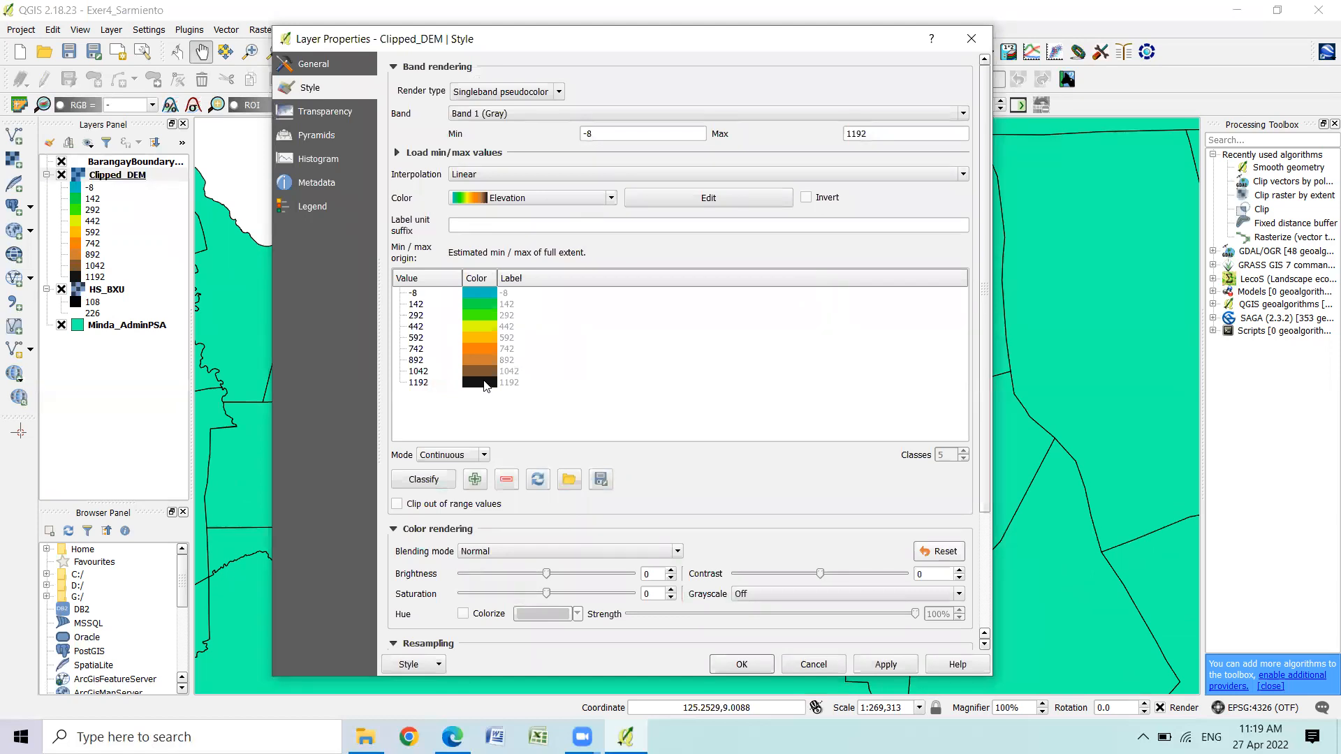
click(806, 199)
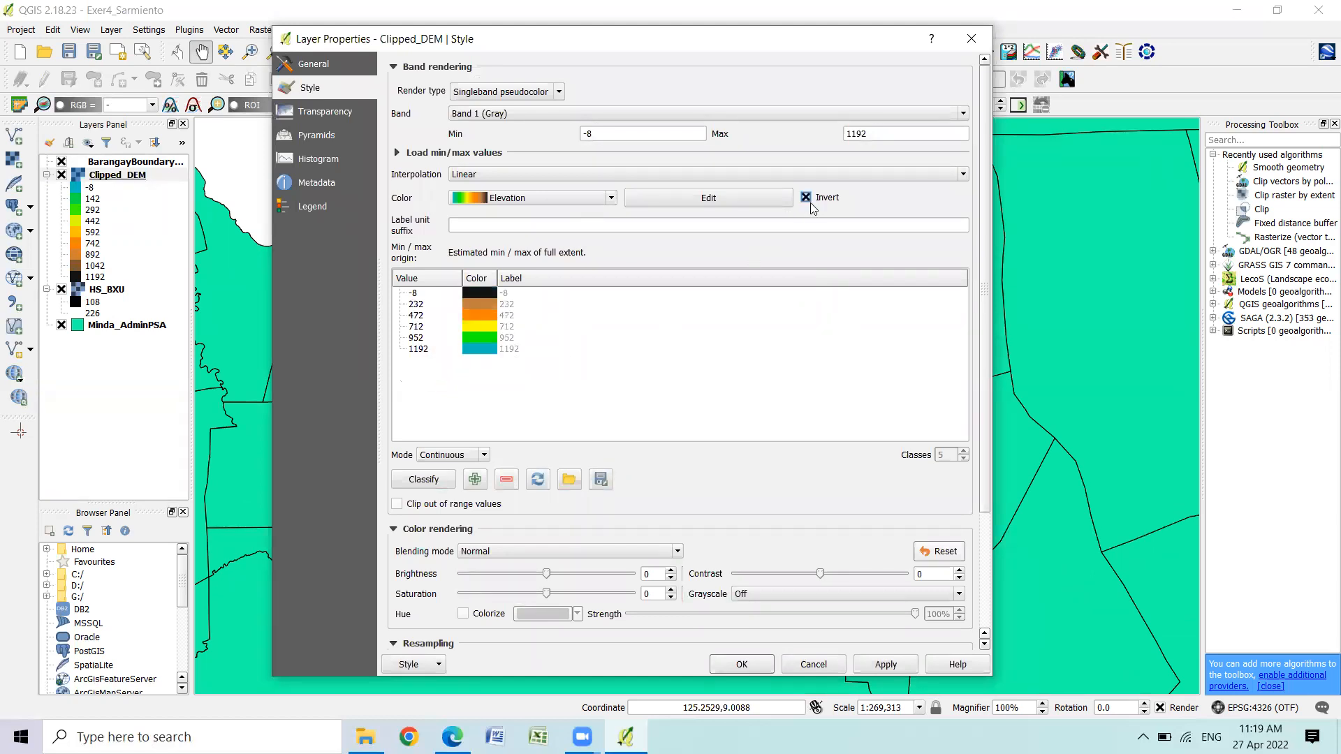
Classify the inverted ramp in Equal interval mode with 9 classes and apply it to Clipped_DEM
click(479, 458)
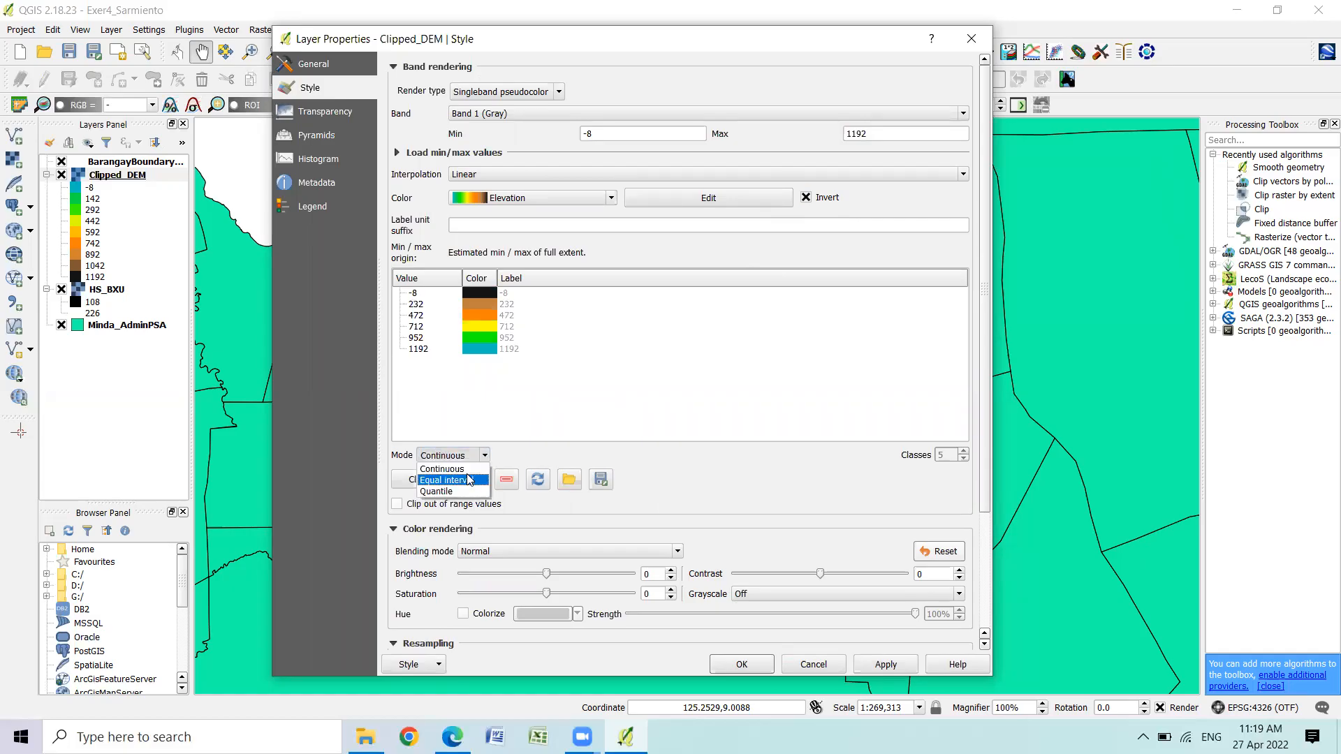
click(469, 480)
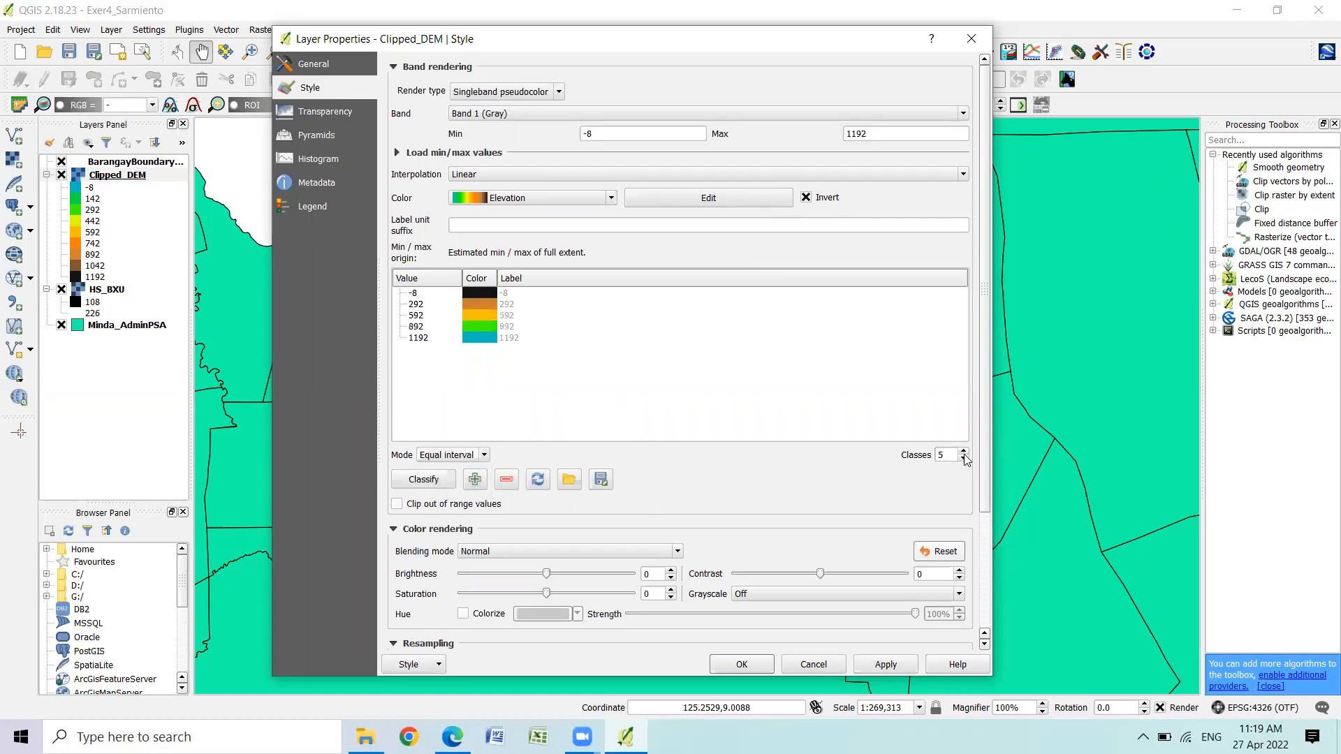
click(964, 452)
click(964, 451)
click(964, 452)
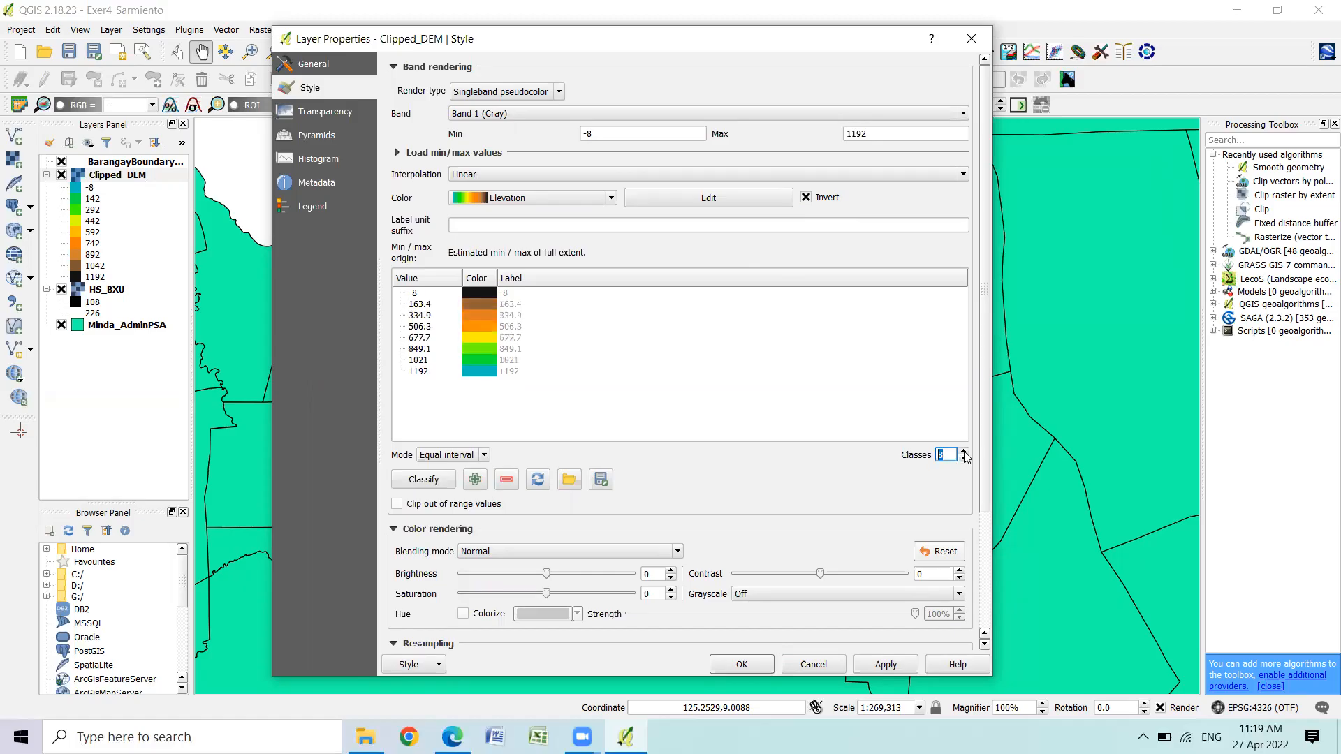
click(964, 452)
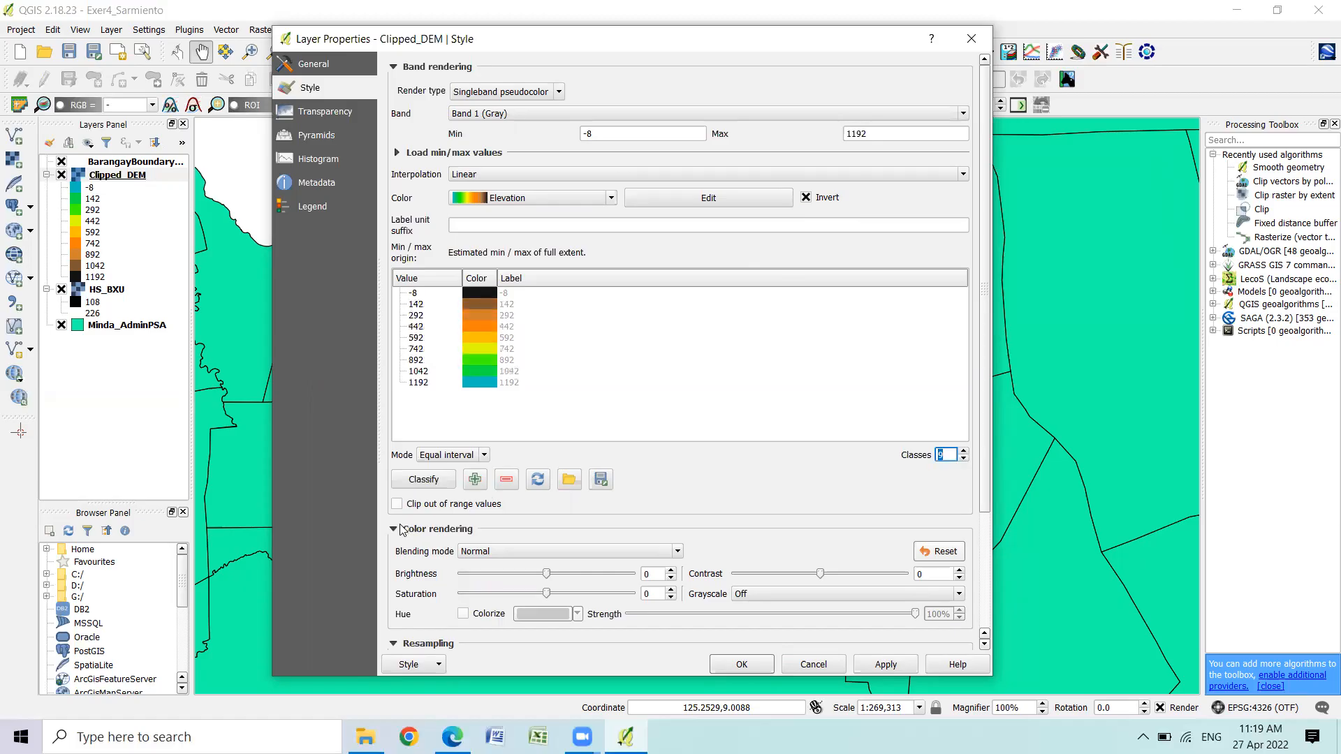
click(897, 667)
click(739, 664)
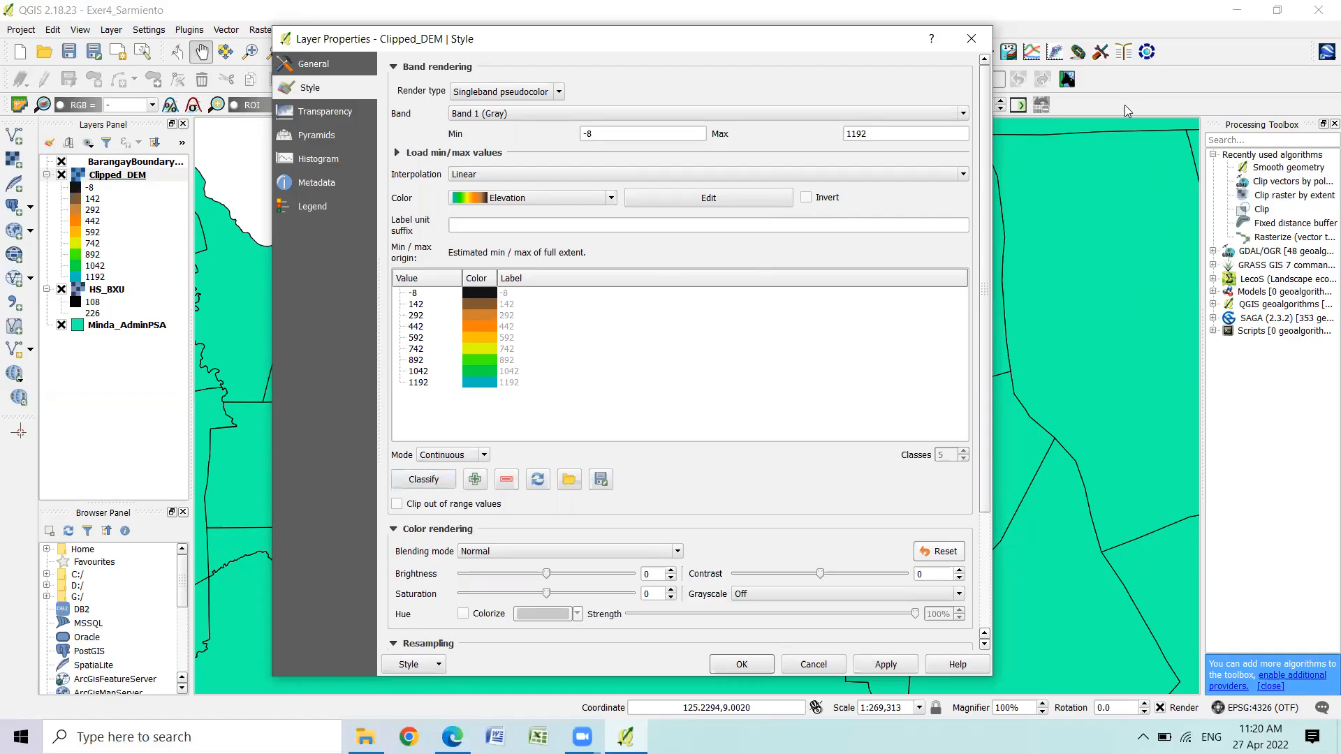
click(969, 47)
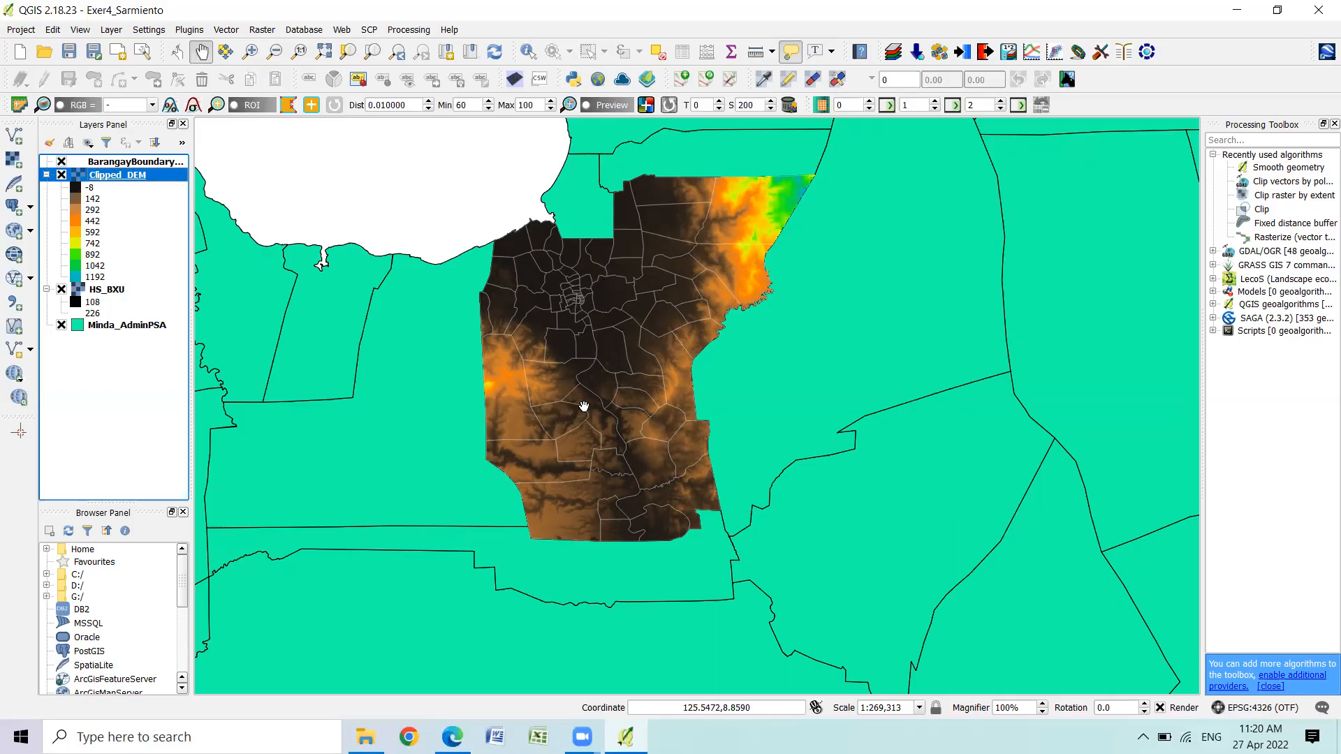
Change the simple fill of the Minda_AdminPSA layer to light orange from the recent colors and apply it
click(135, 326)
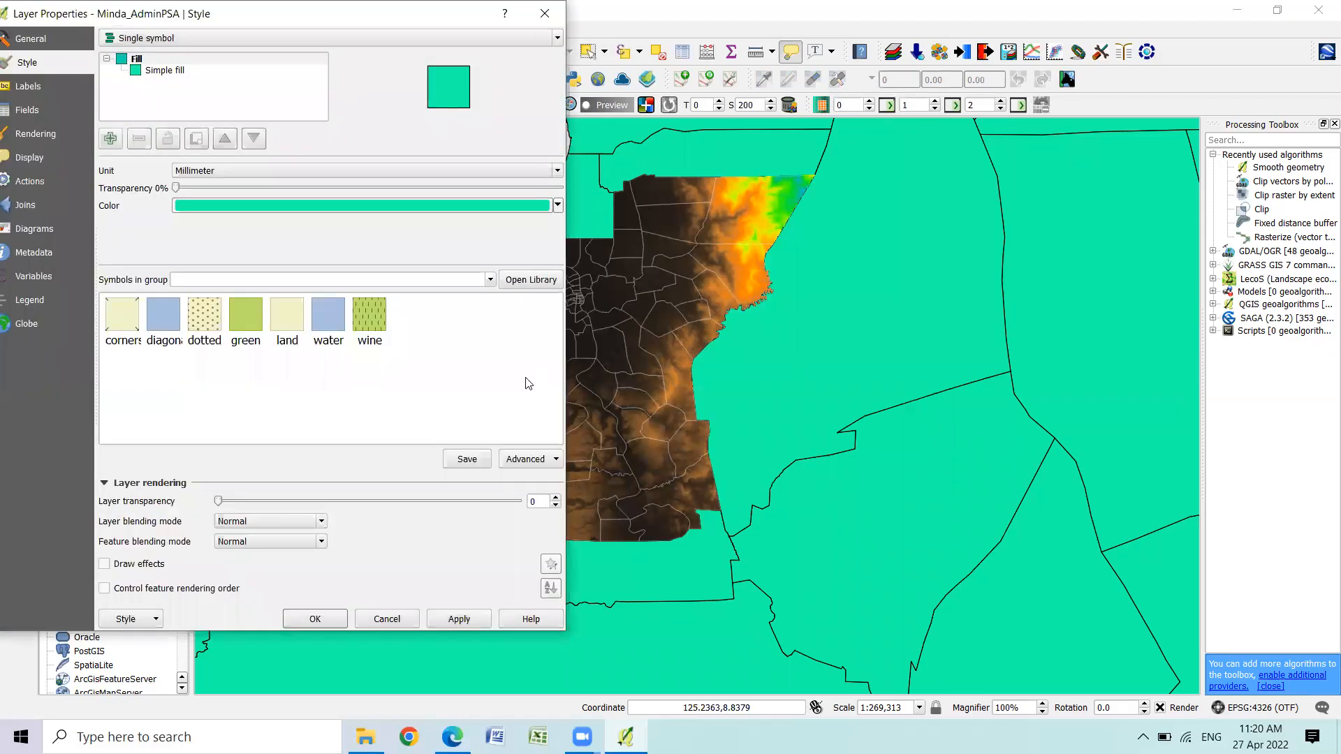
click(170, 72)
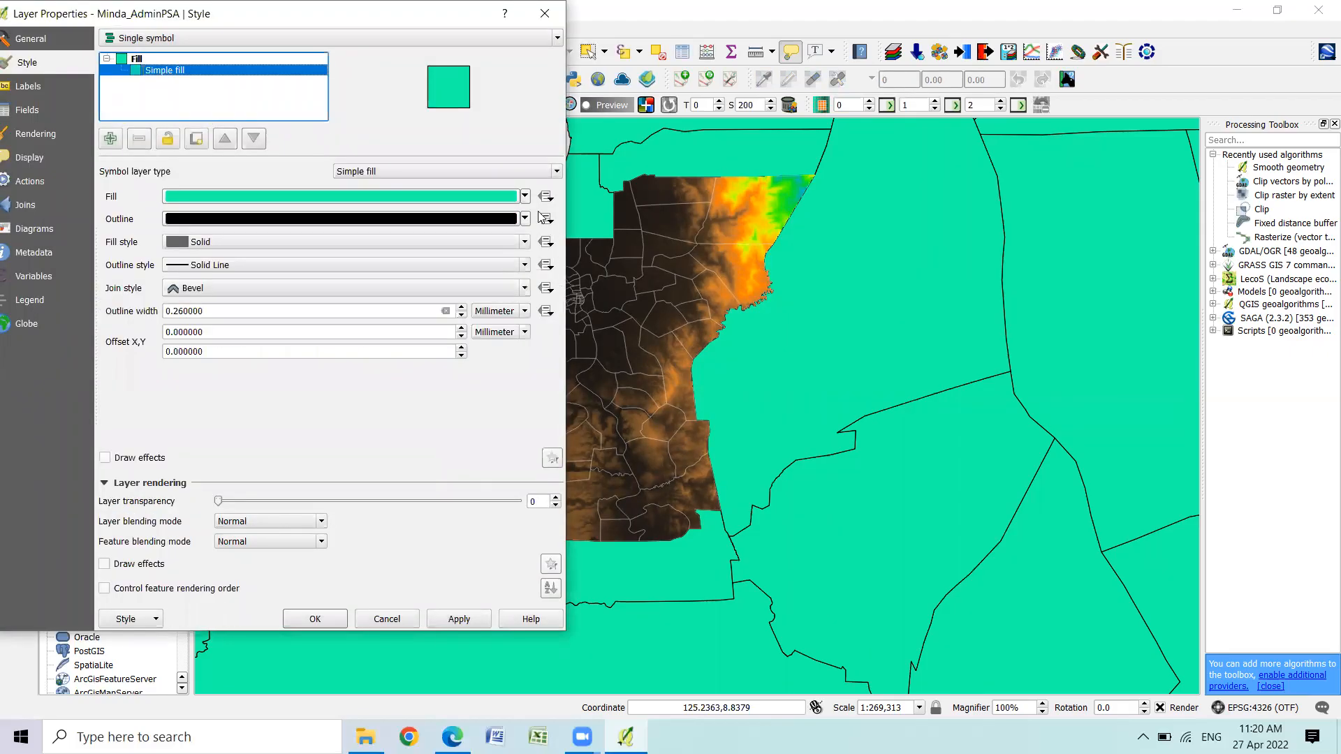
click(525, 197)
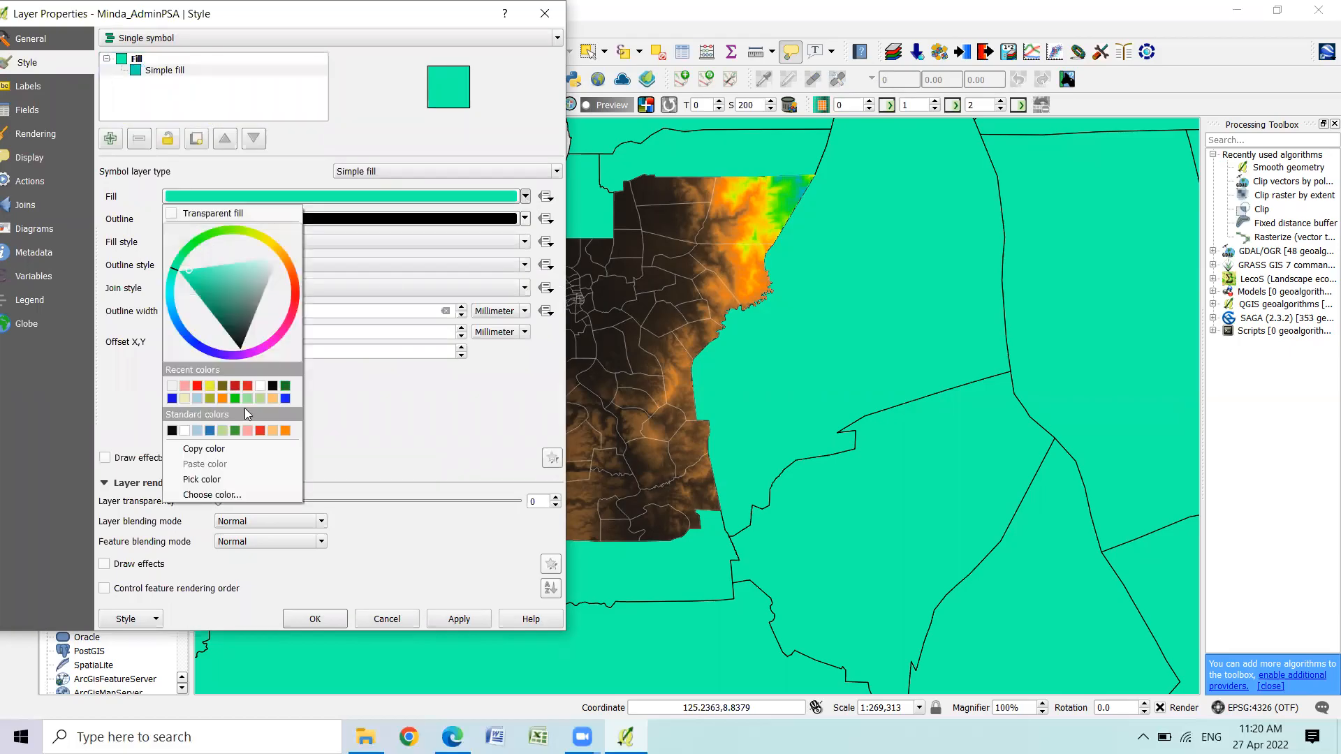
click(273, 398)
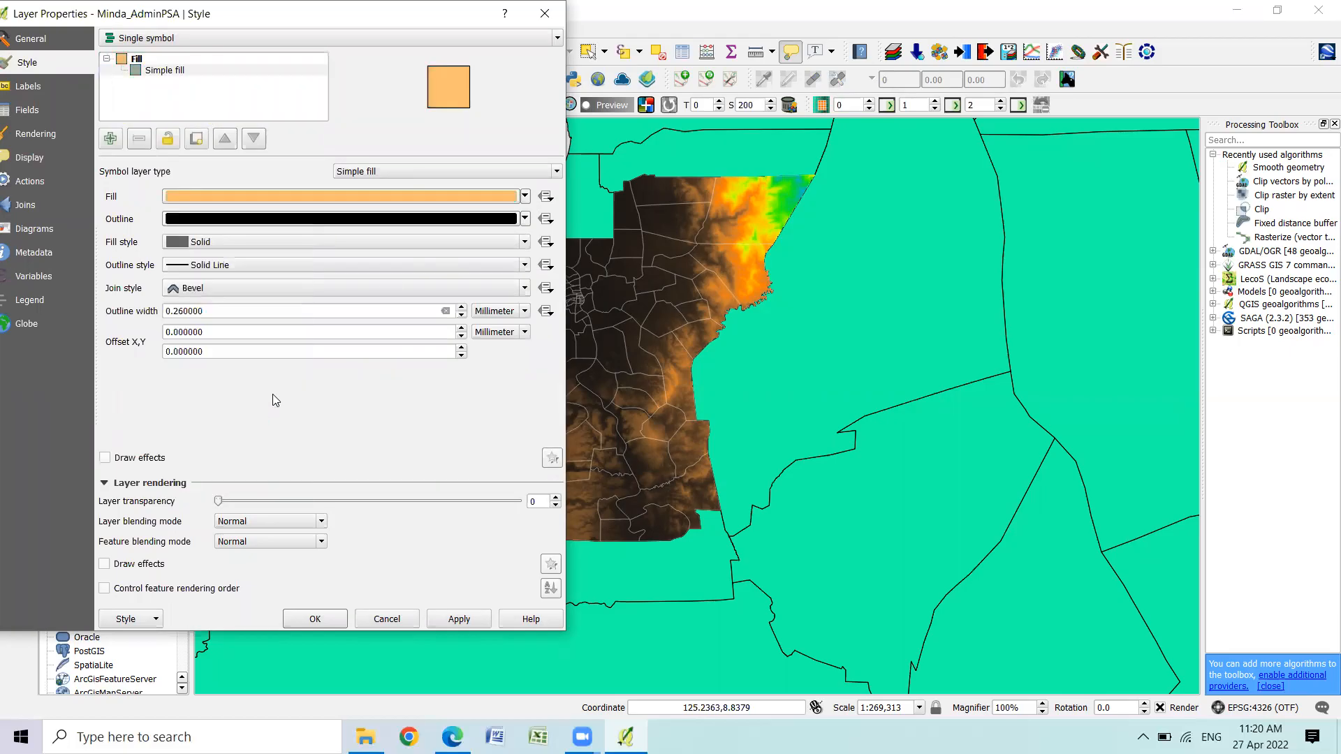
click(476, 621)
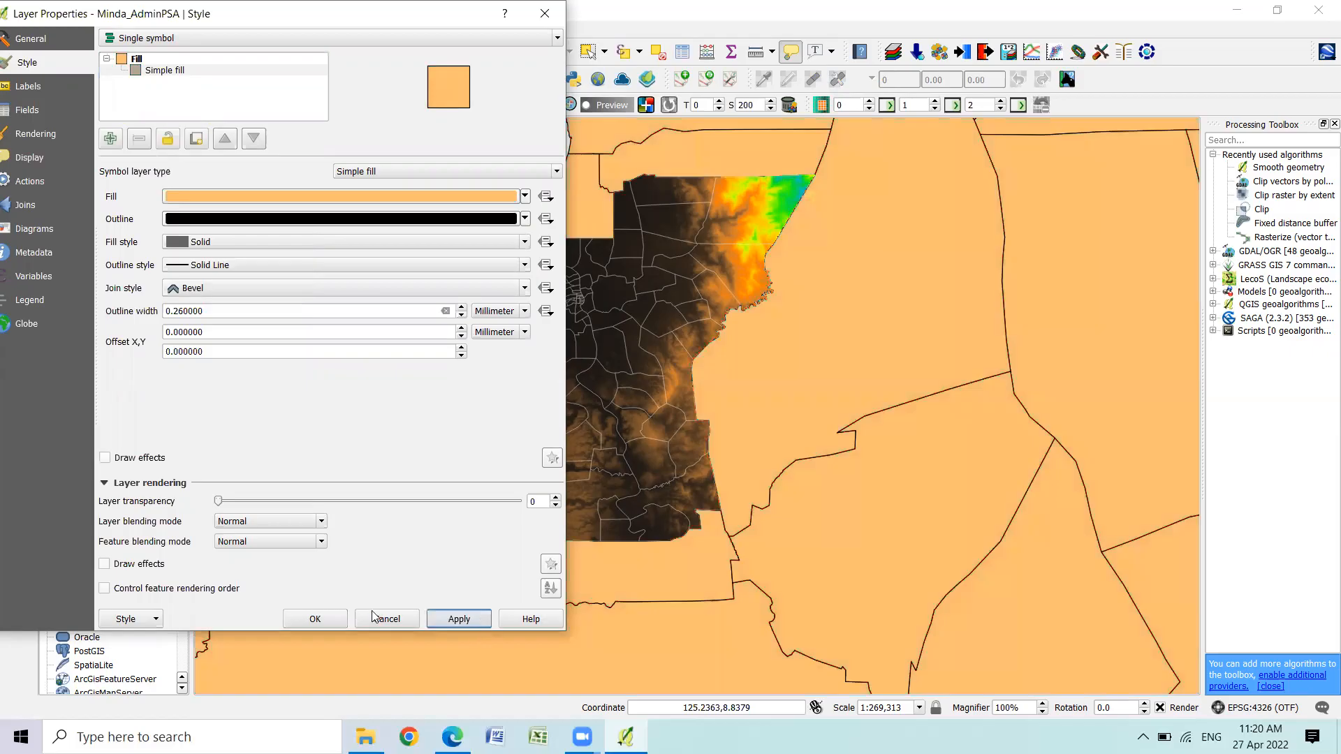
click(326, 618)
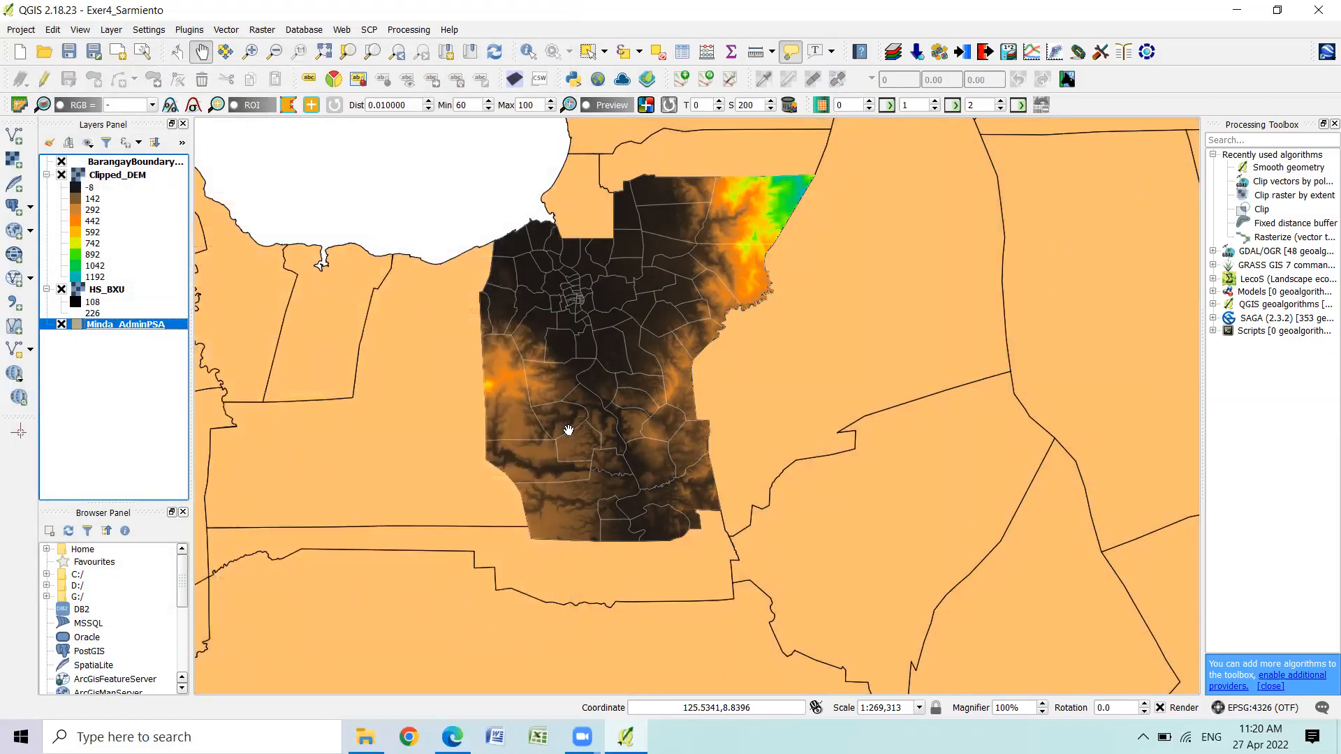
Set the global transparency of Clipped_DEM to 40% so the hillshade shows through, and apply it
mouse_move(566, 429)
scroll(569, 399, up, 1)
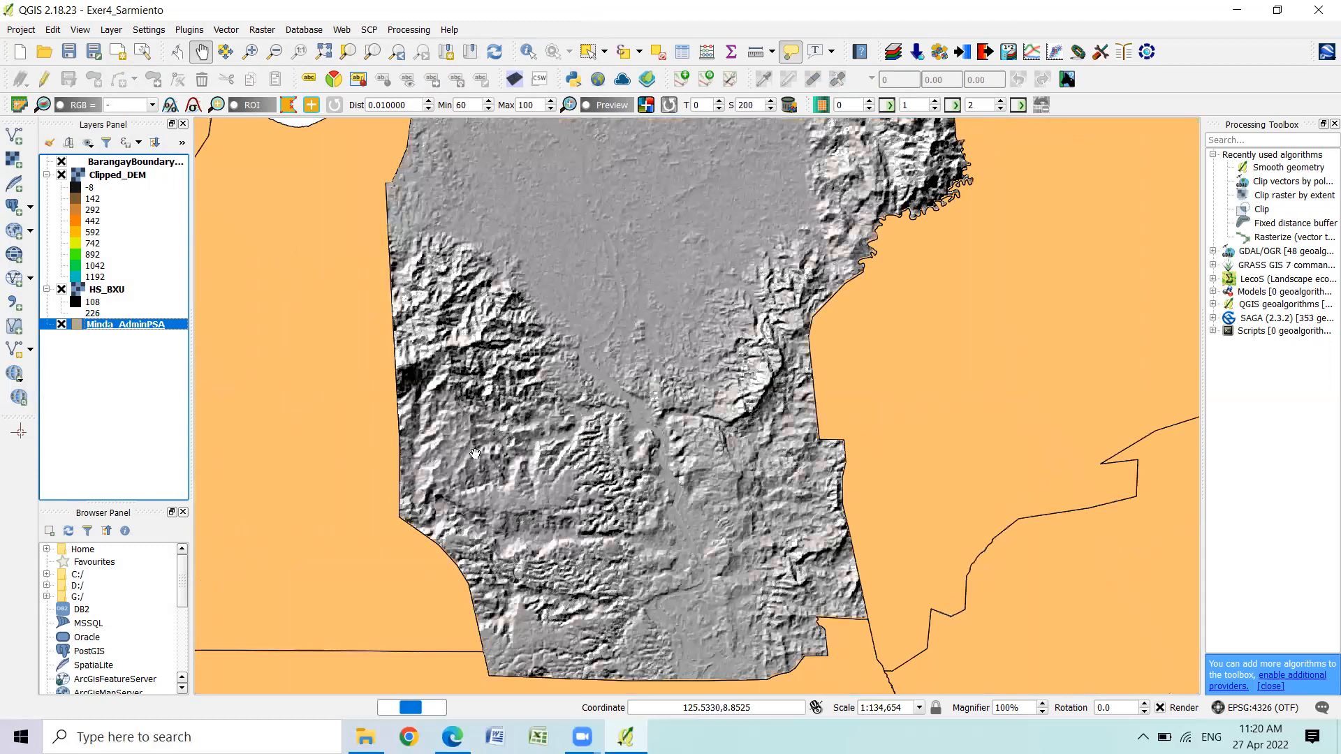
drag(511, 375, 509, 542)
drag(613, 412, 555, 451)
drag(641, 503, 708, 427)
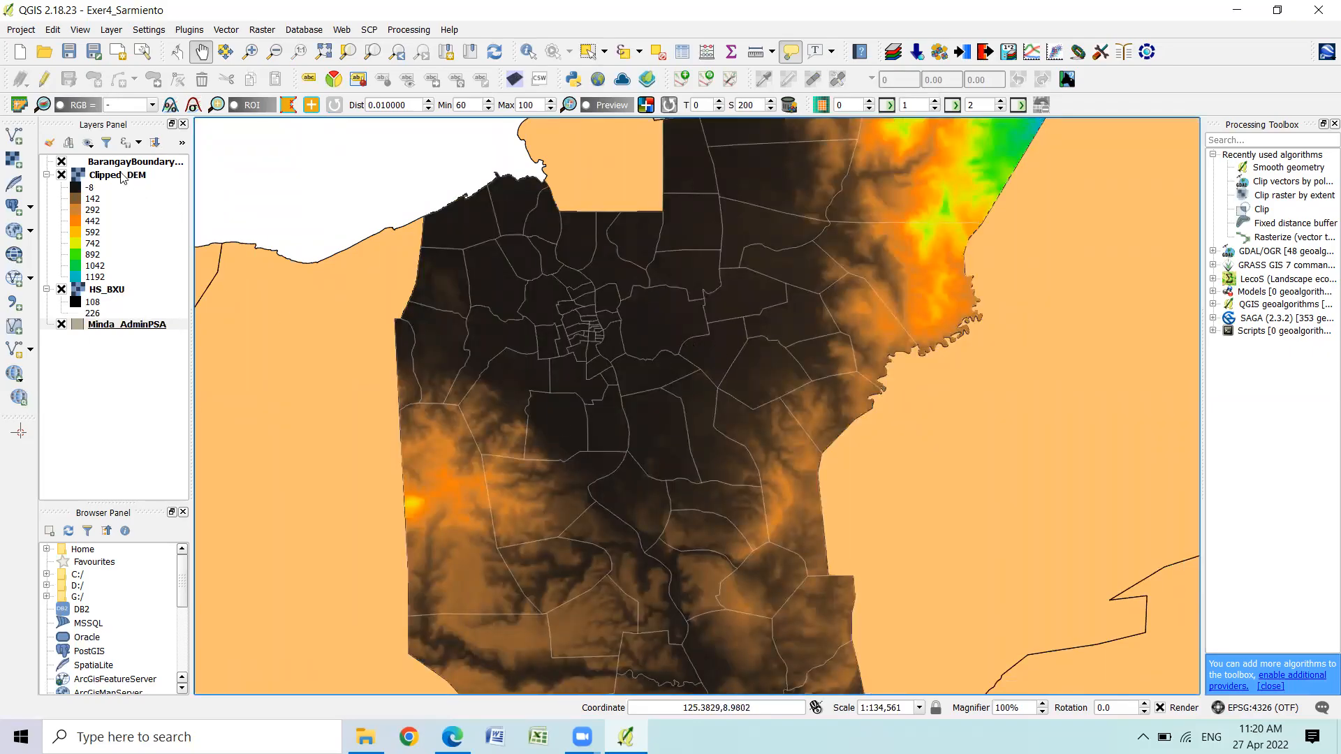
click(121, 177)
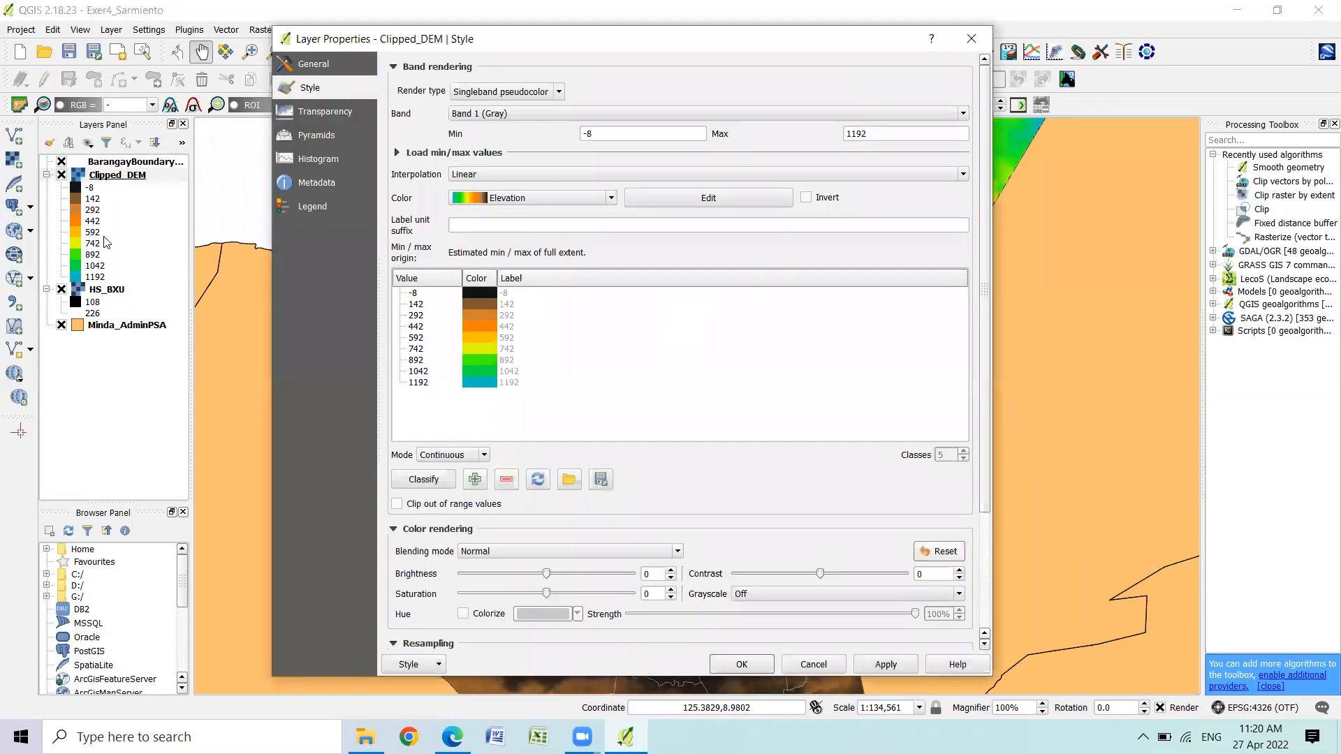
click(335, 117)
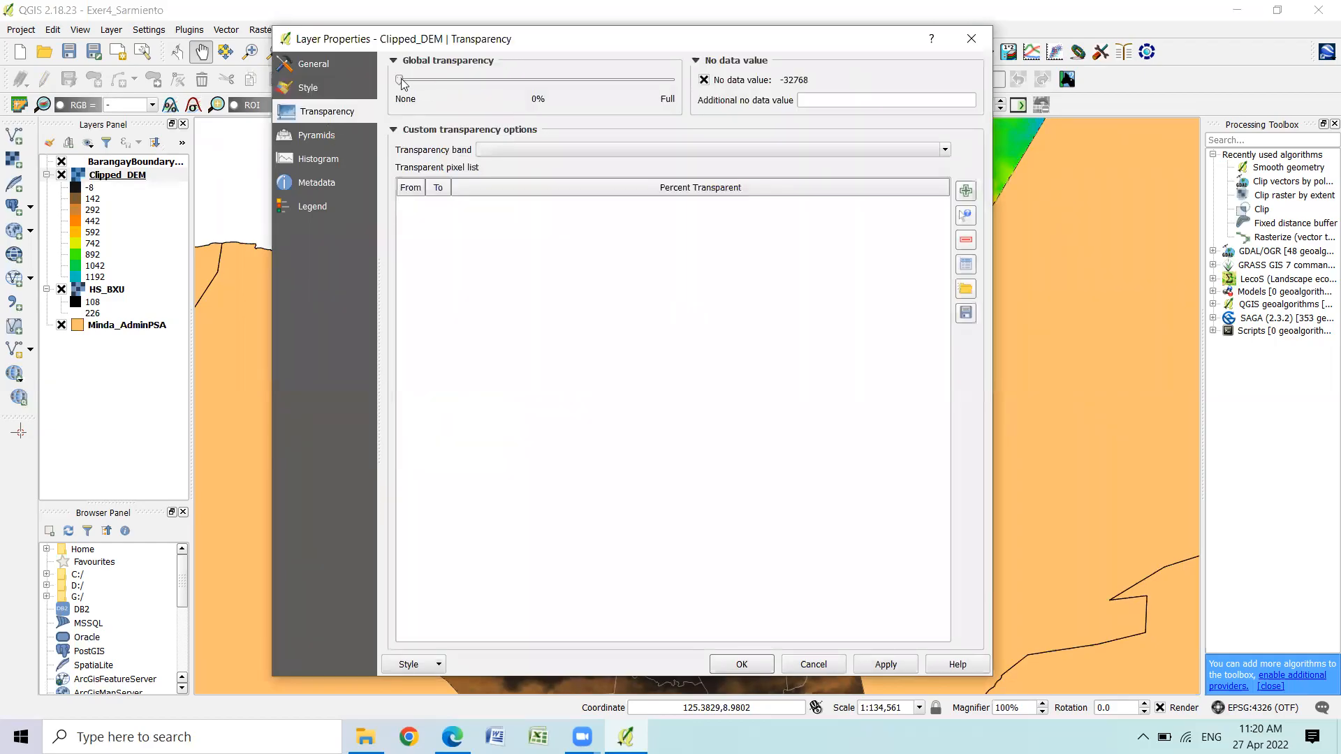
drag(400, 81, 508, 95)
click(887, 665)
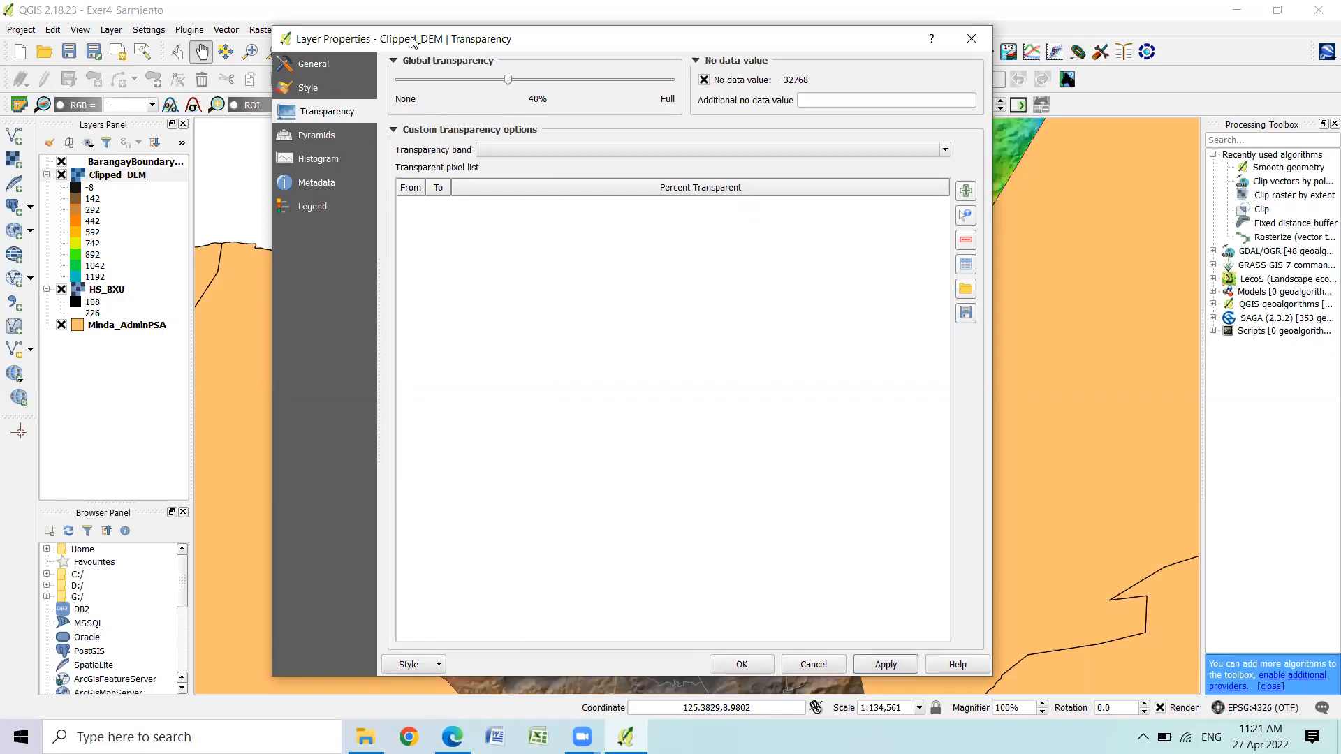
drag(347, 40, 365, 41)
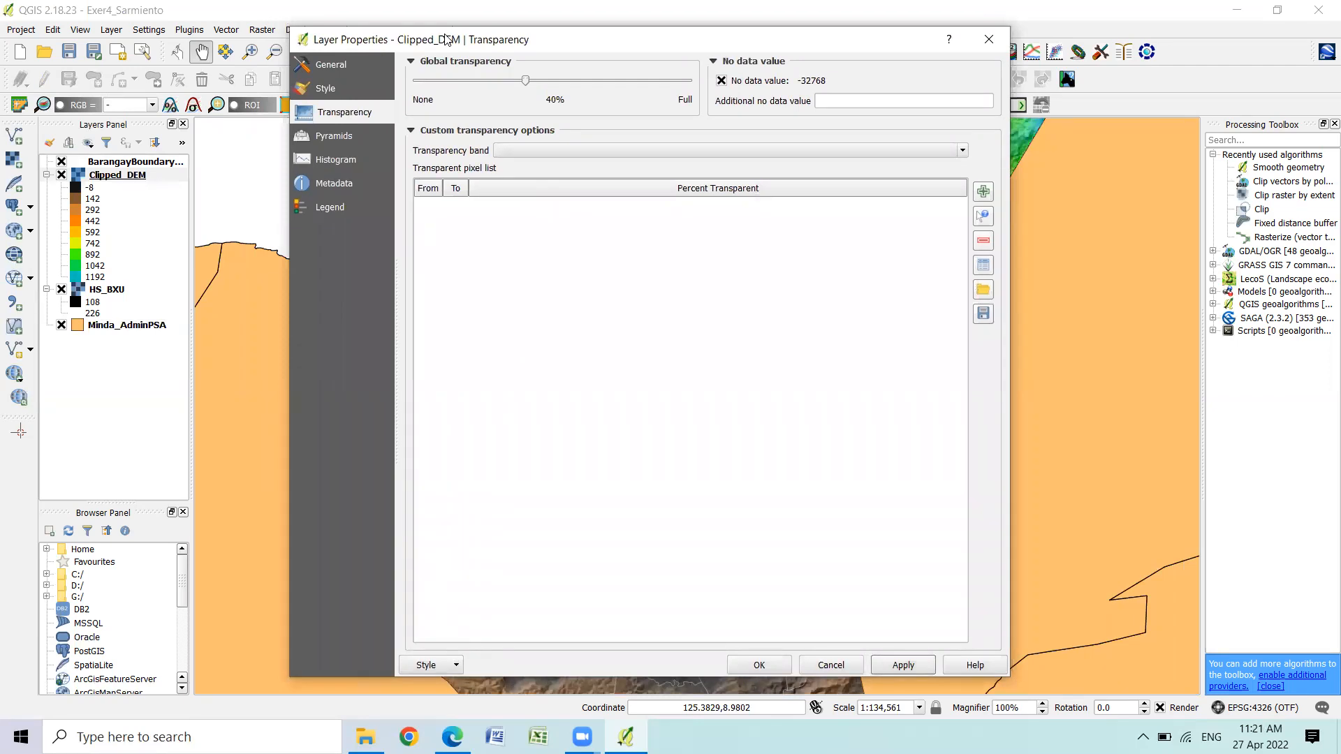
click(759, 663)
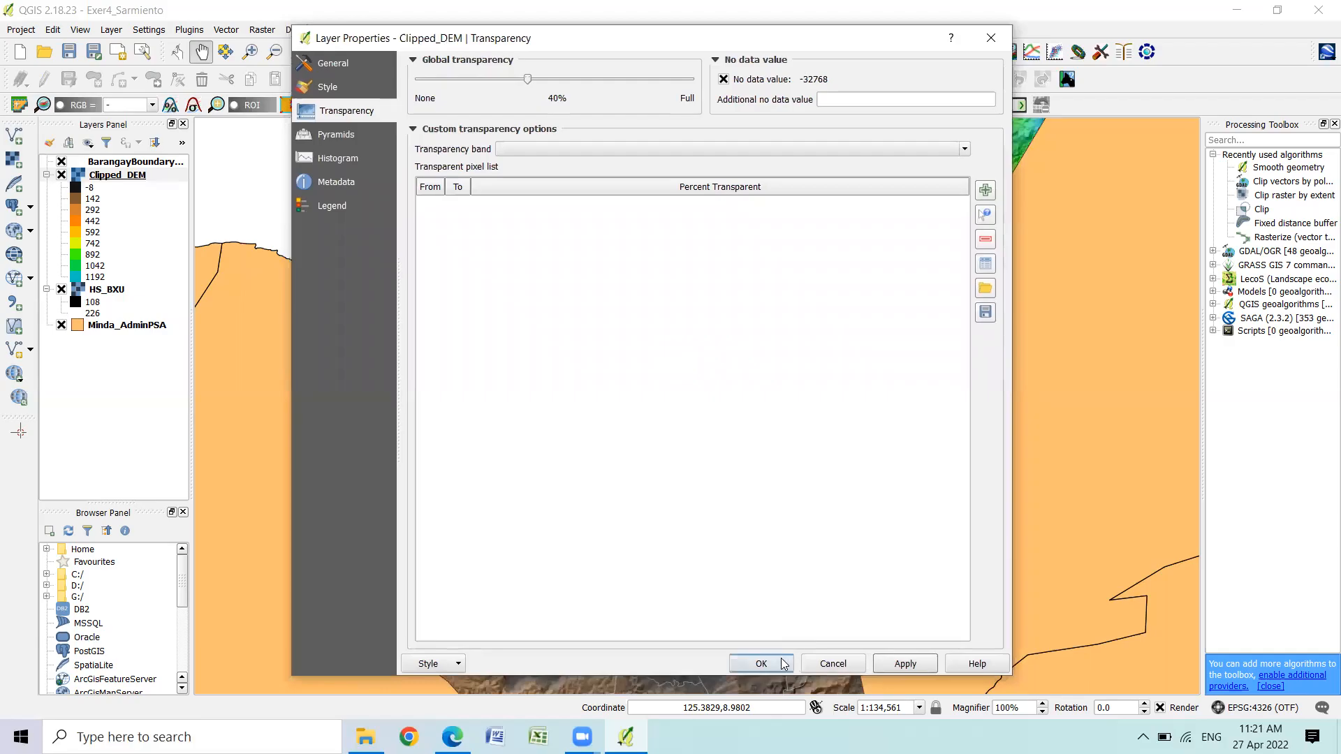
Create a new print composer titled rts for the styled Butuan City map
scroll(738, 485, down, 1)
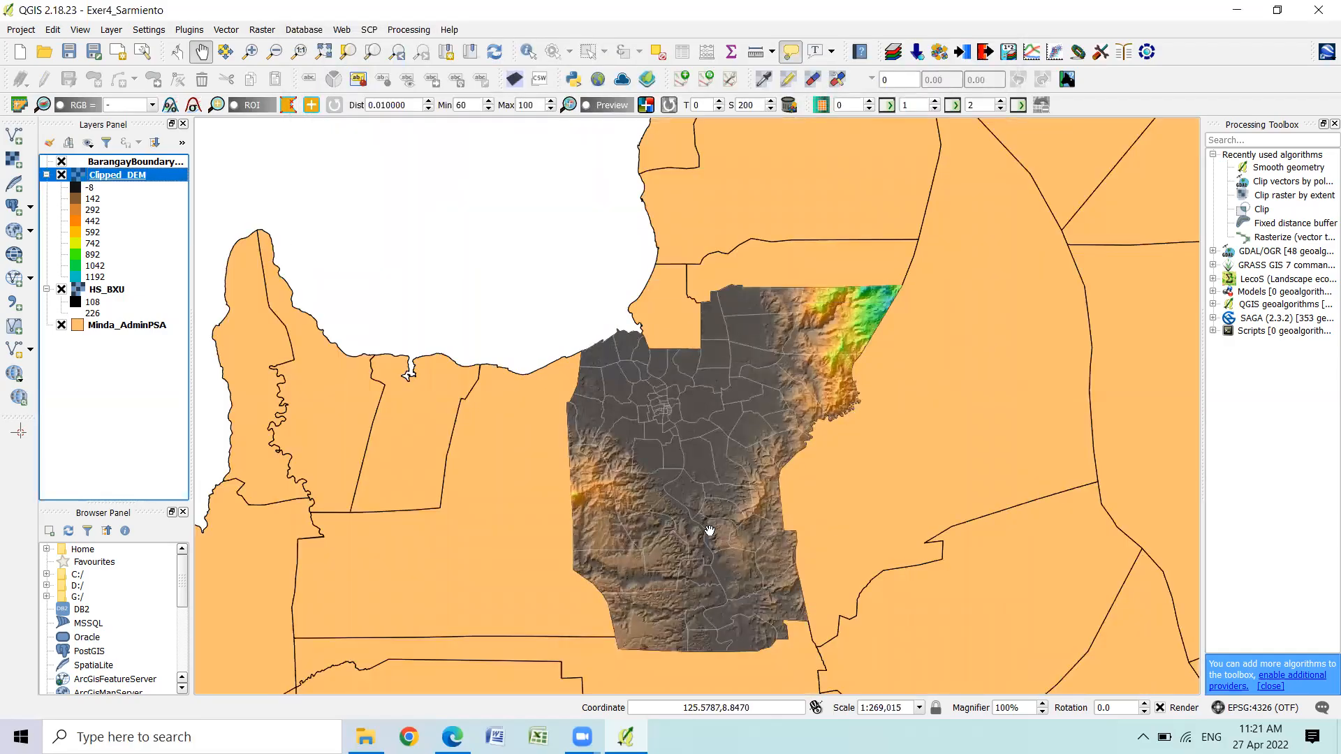
drag(713, 478, 694, 429)
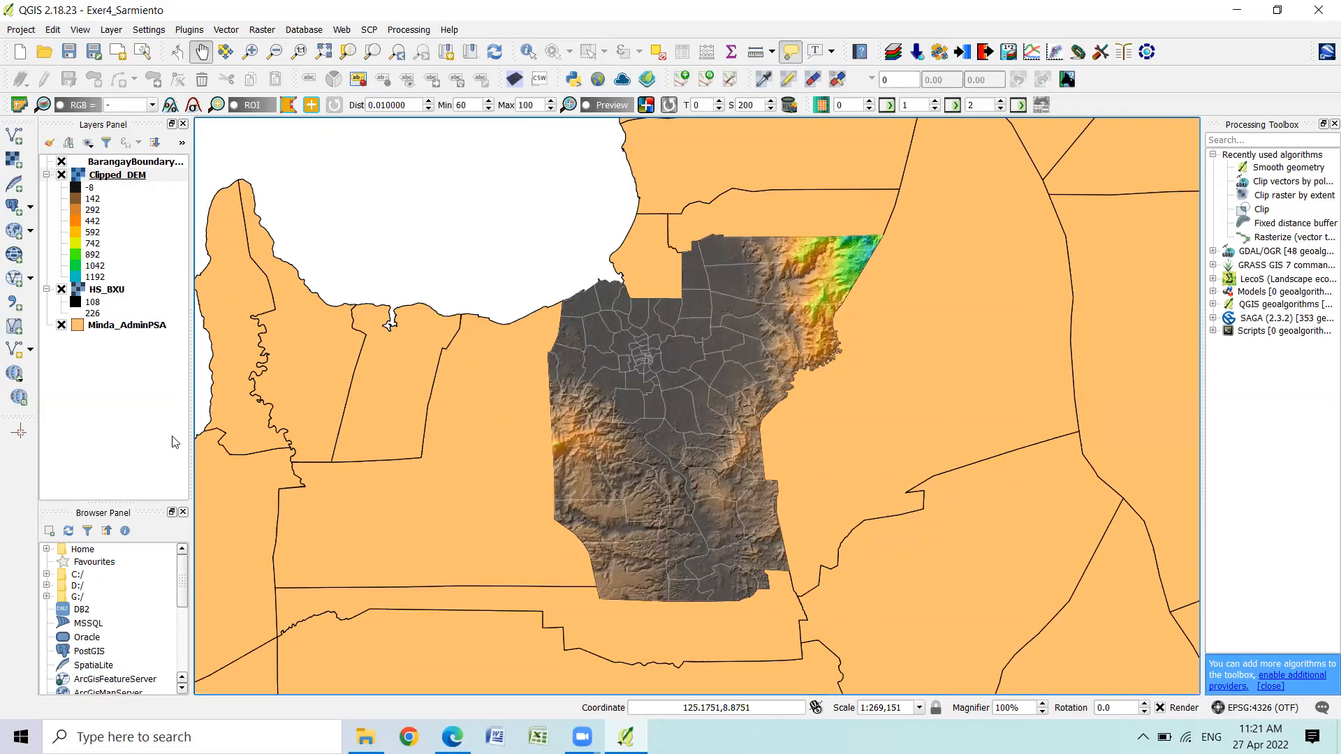
click(19, 30)
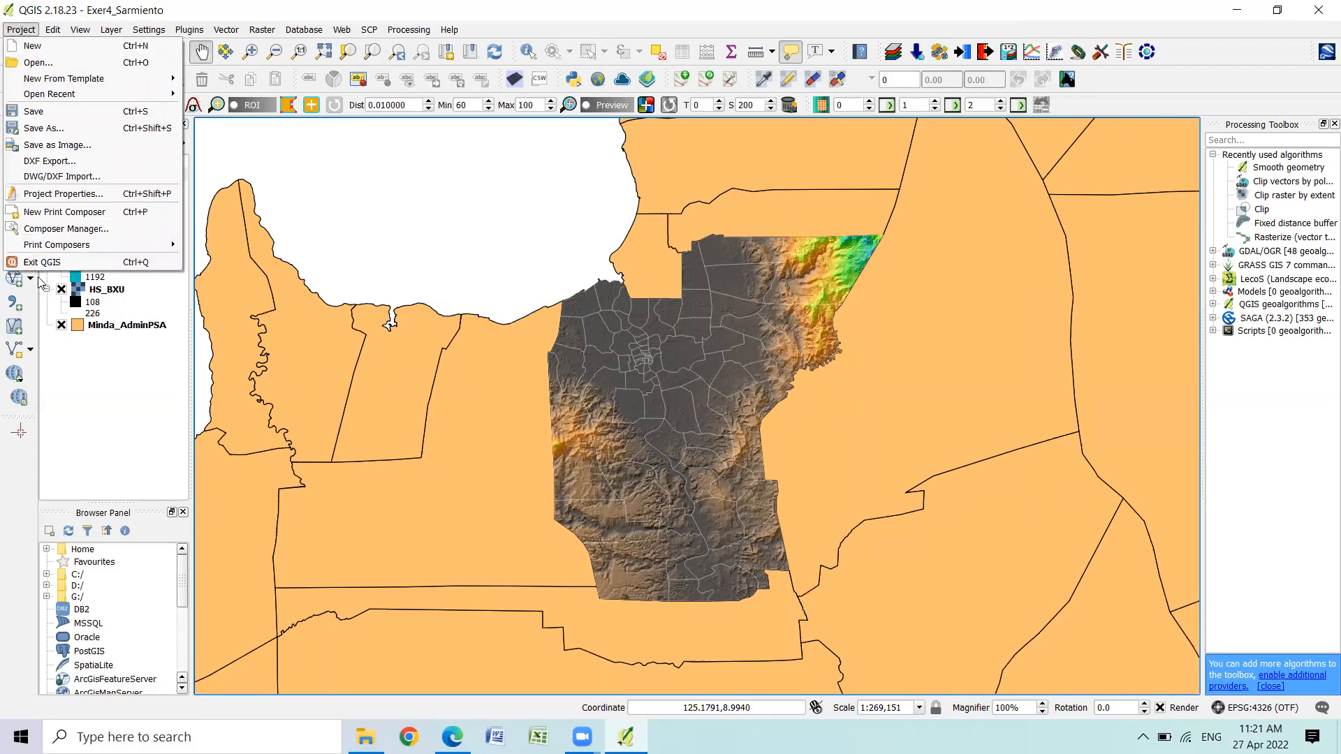
click(68, 213)
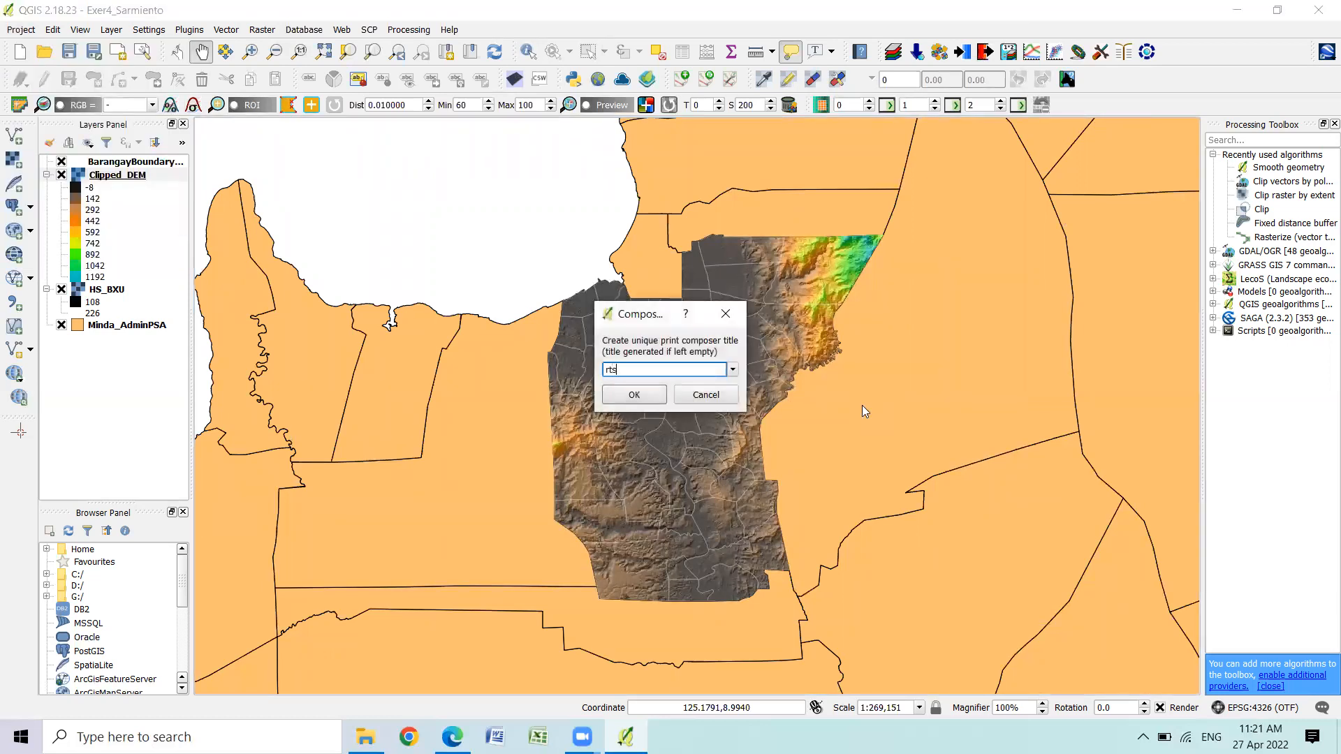
text(rts)
click(634, 395)
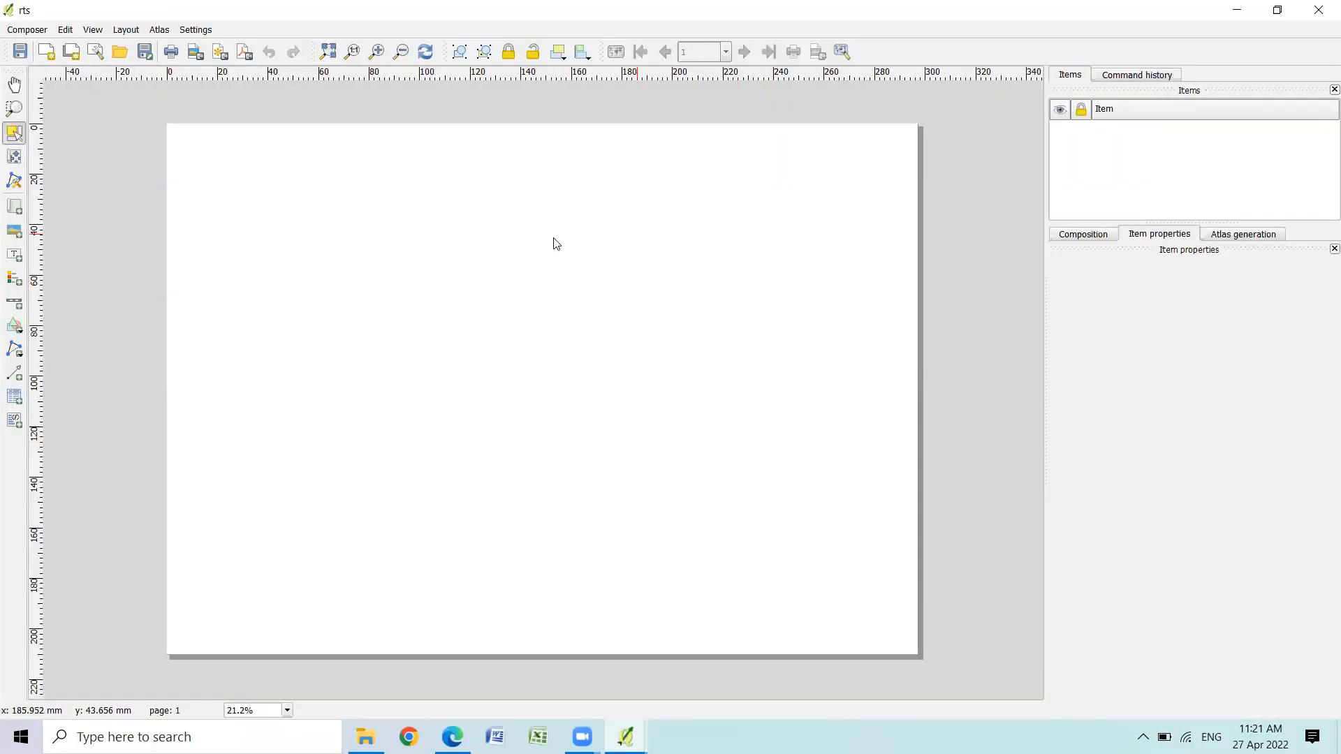
Set the composition to a custom page size of 200 mm wide by 200 mm high
click(1084, 236)
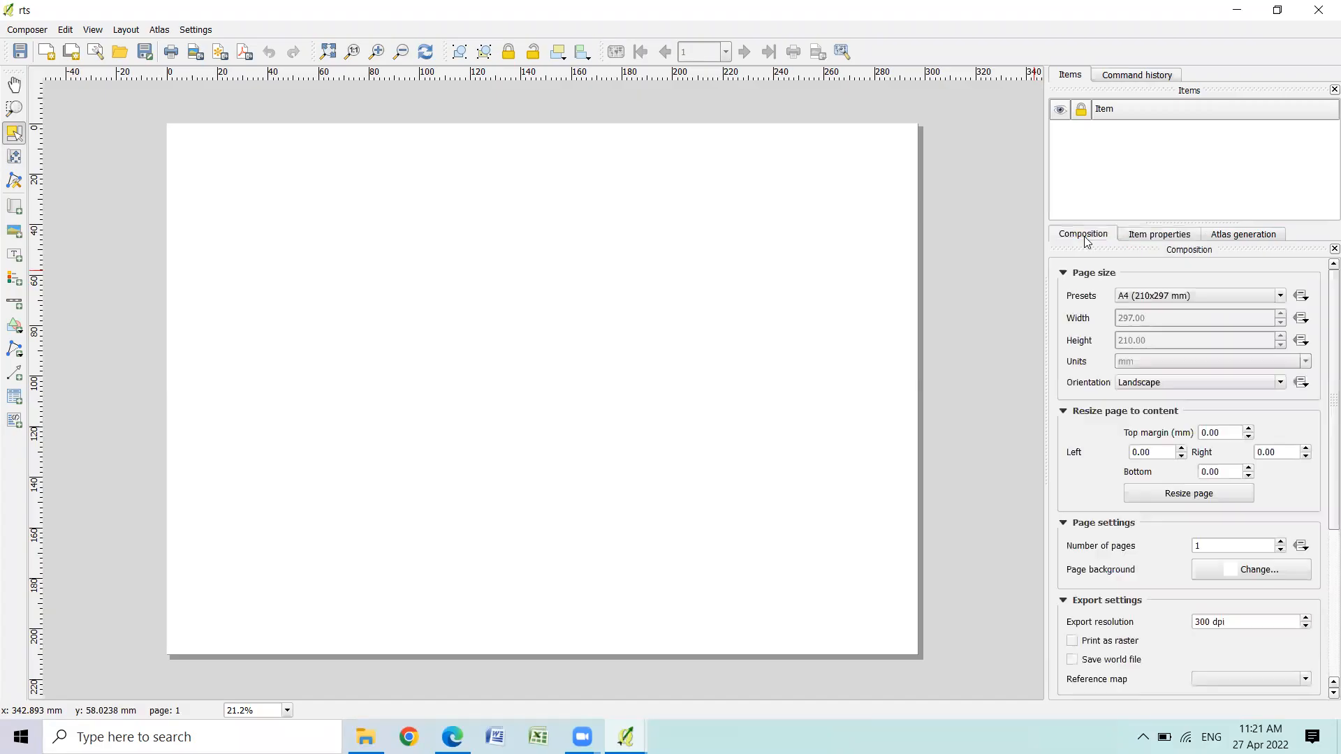
click(1280, 297)
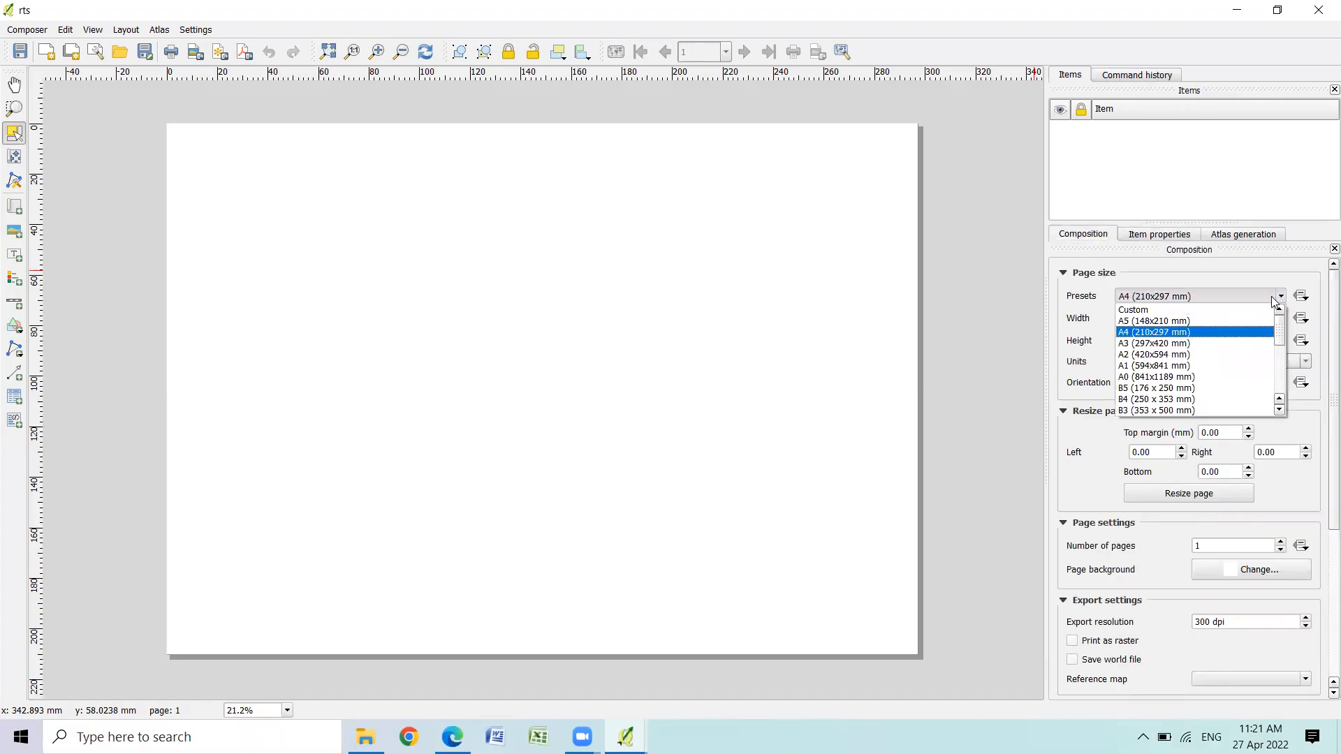
click(1234, 311)
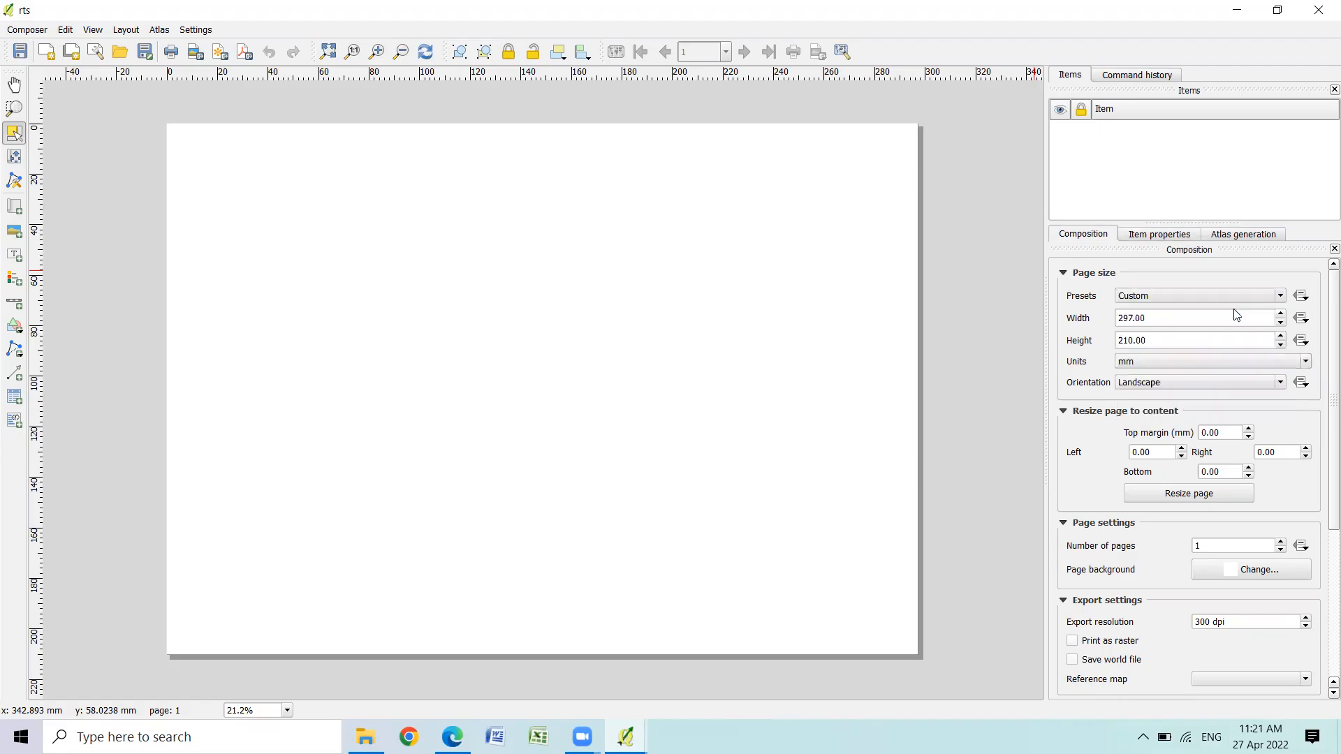
click(1124, 320)
drag(1127, 319, 1145, 320)
text(0)
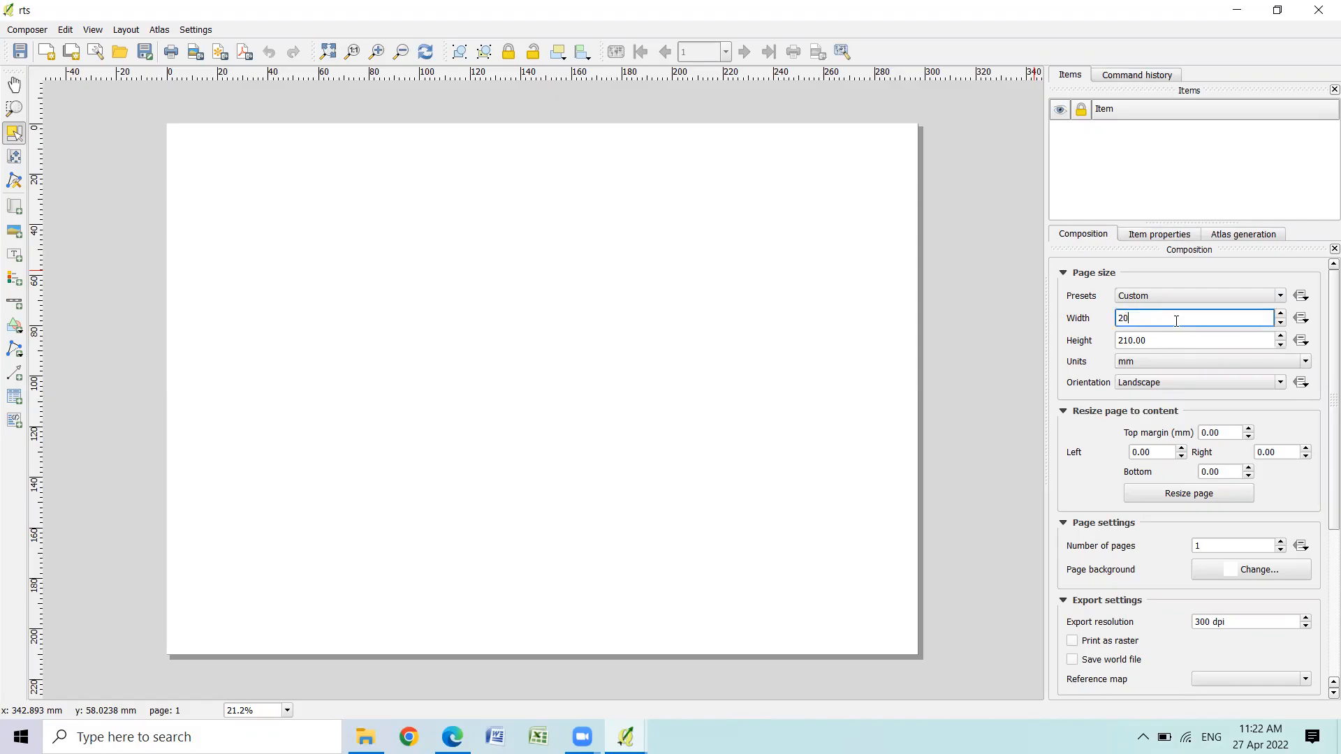
key(Tab)
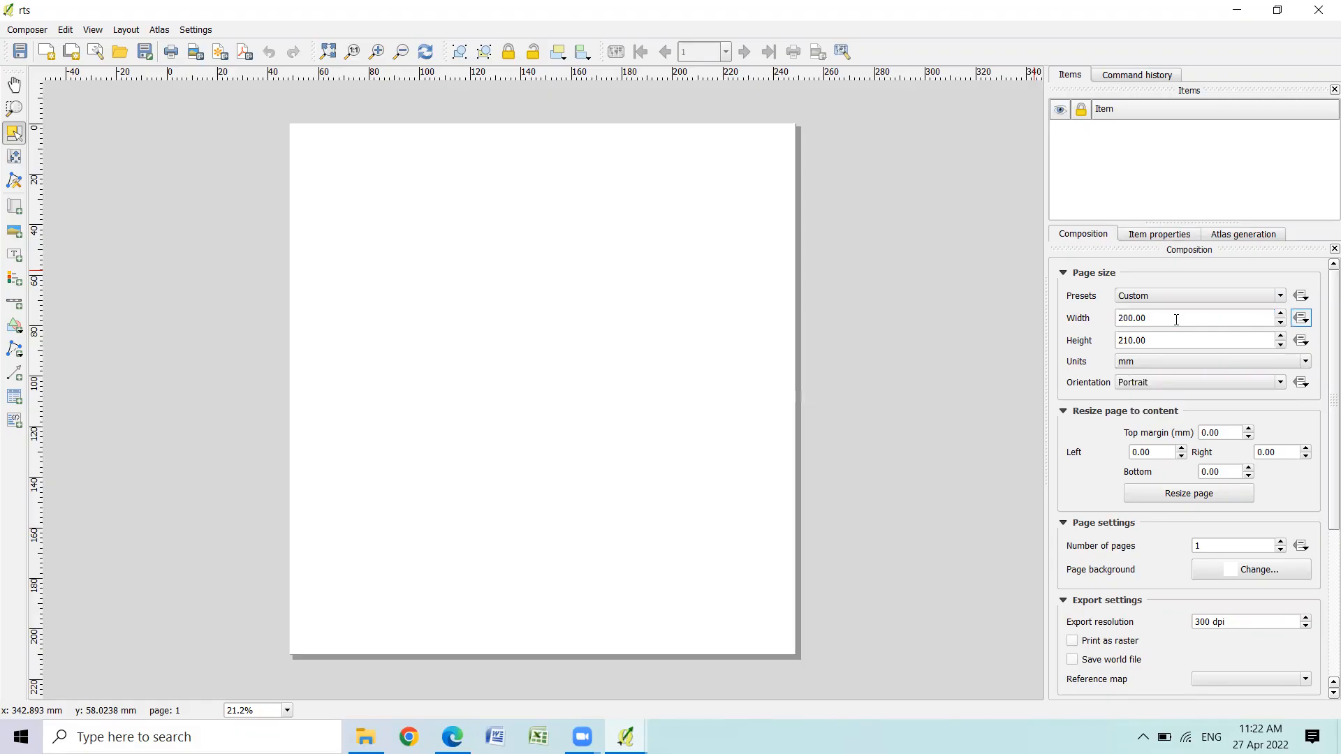
drag(1171, 339, 1092, 340)
text(2)
key(Tab)
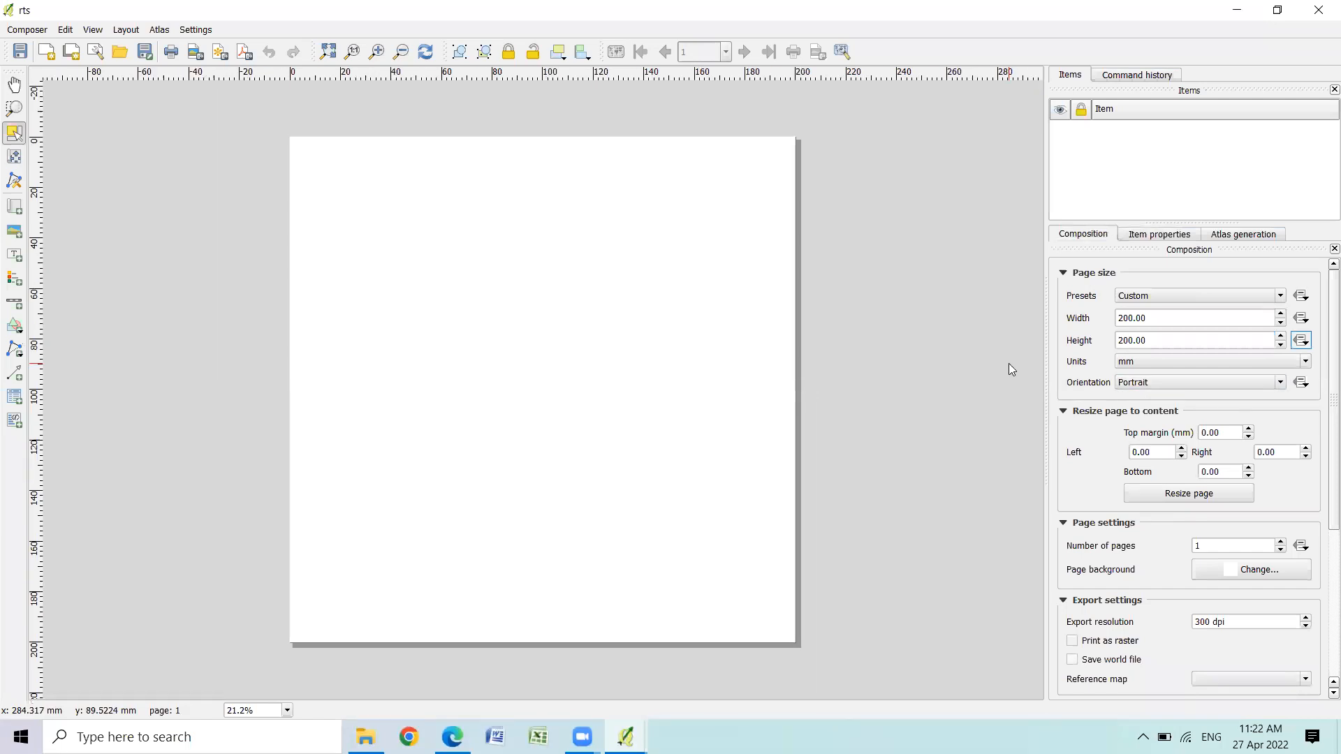
Add a map about 187 mm wide to the page, leaving a narrow margin around it
click(326, 52)
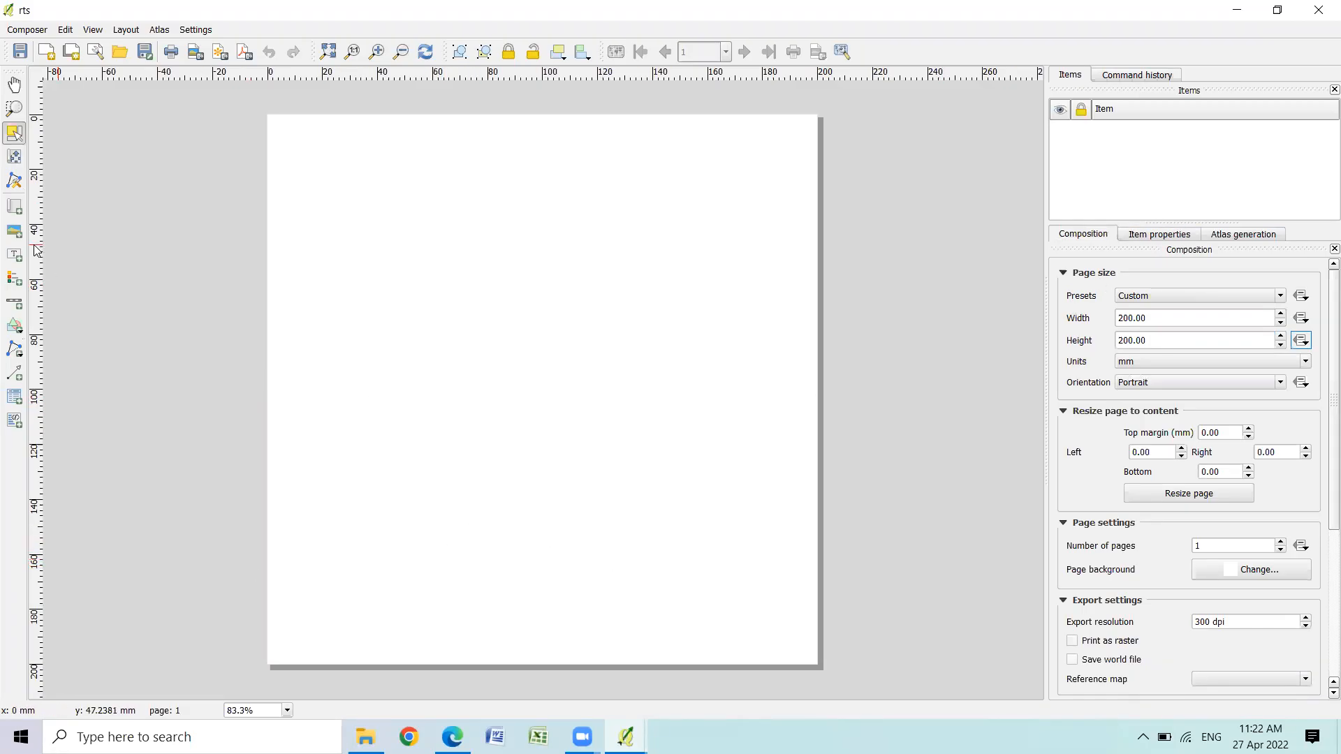
click(15, 210)
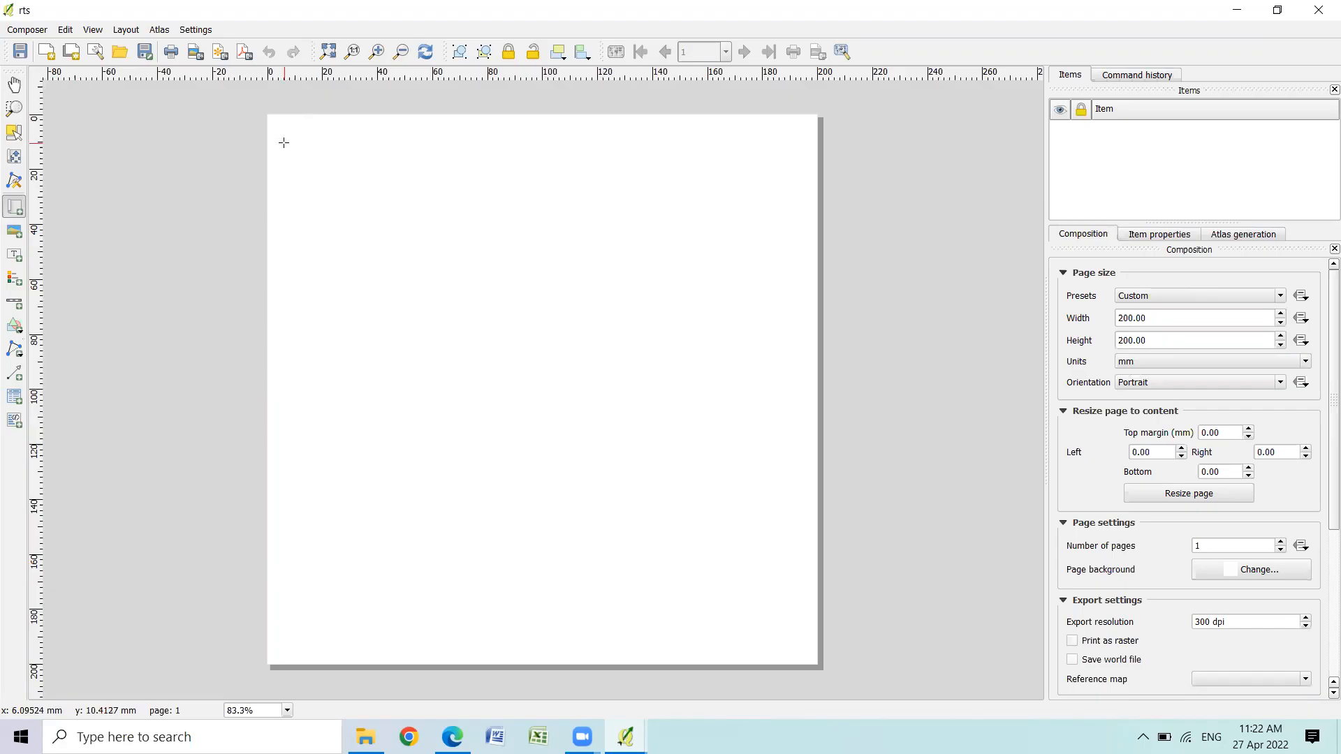
drag(284, 142, 798, 650)
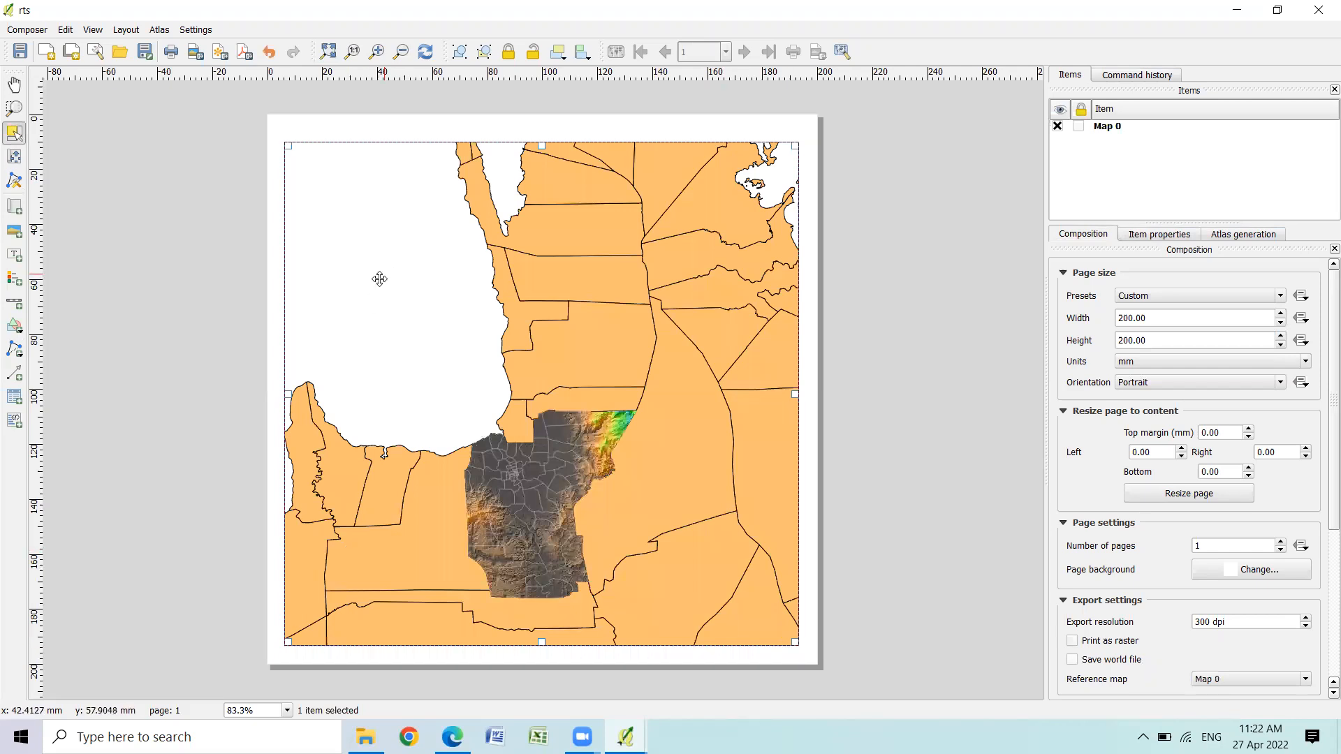
Extend the map frame's top, right and bottom edges to even out the page margins, and refresh the composer view
drag(541, 146, 537, 136)
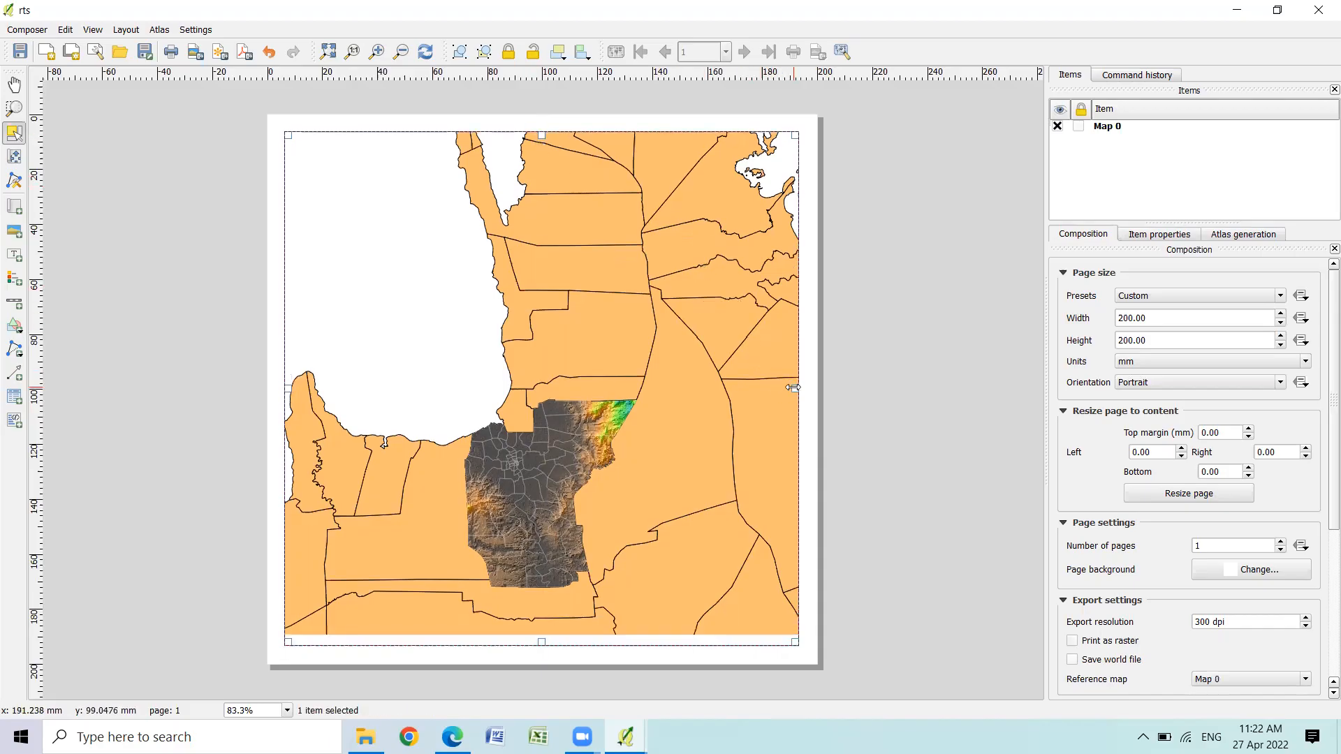
drag(793, 387, 796, 388)
drag(796, 387, 796, 387)
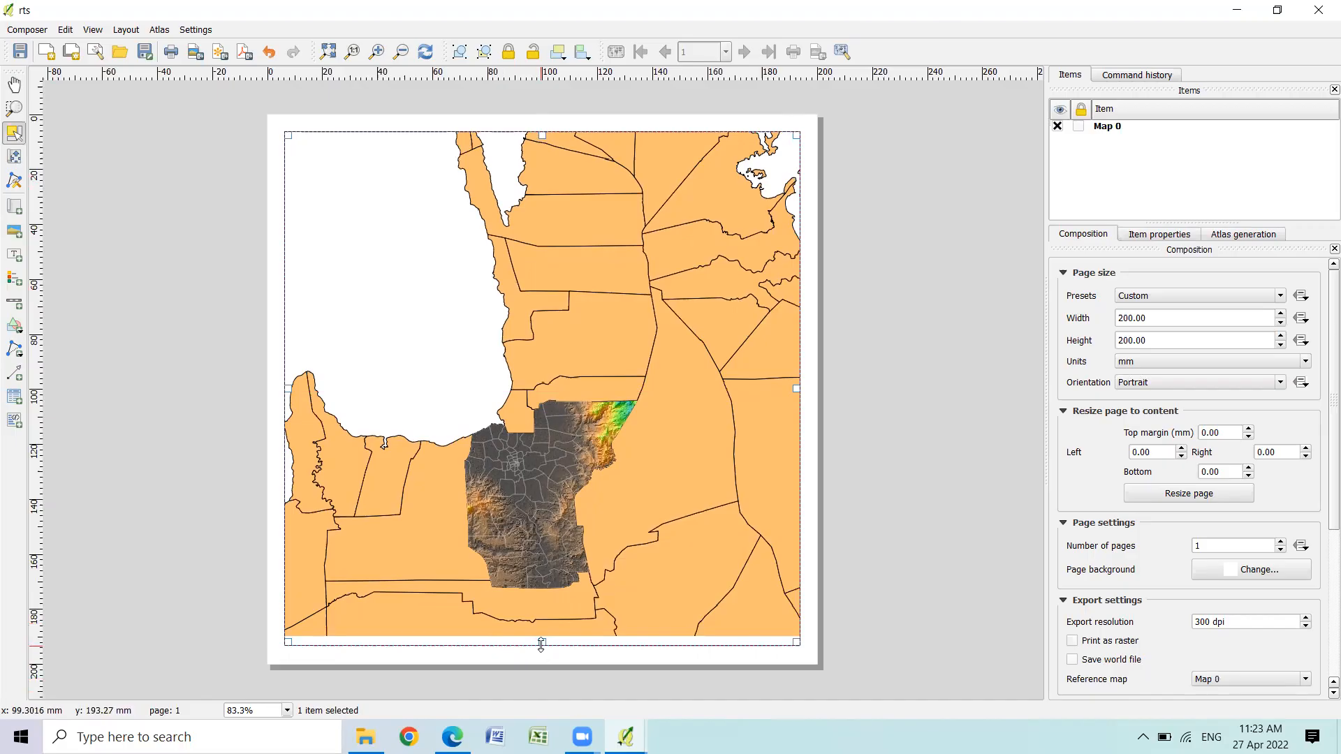
drag(541, 643, 541, 642)
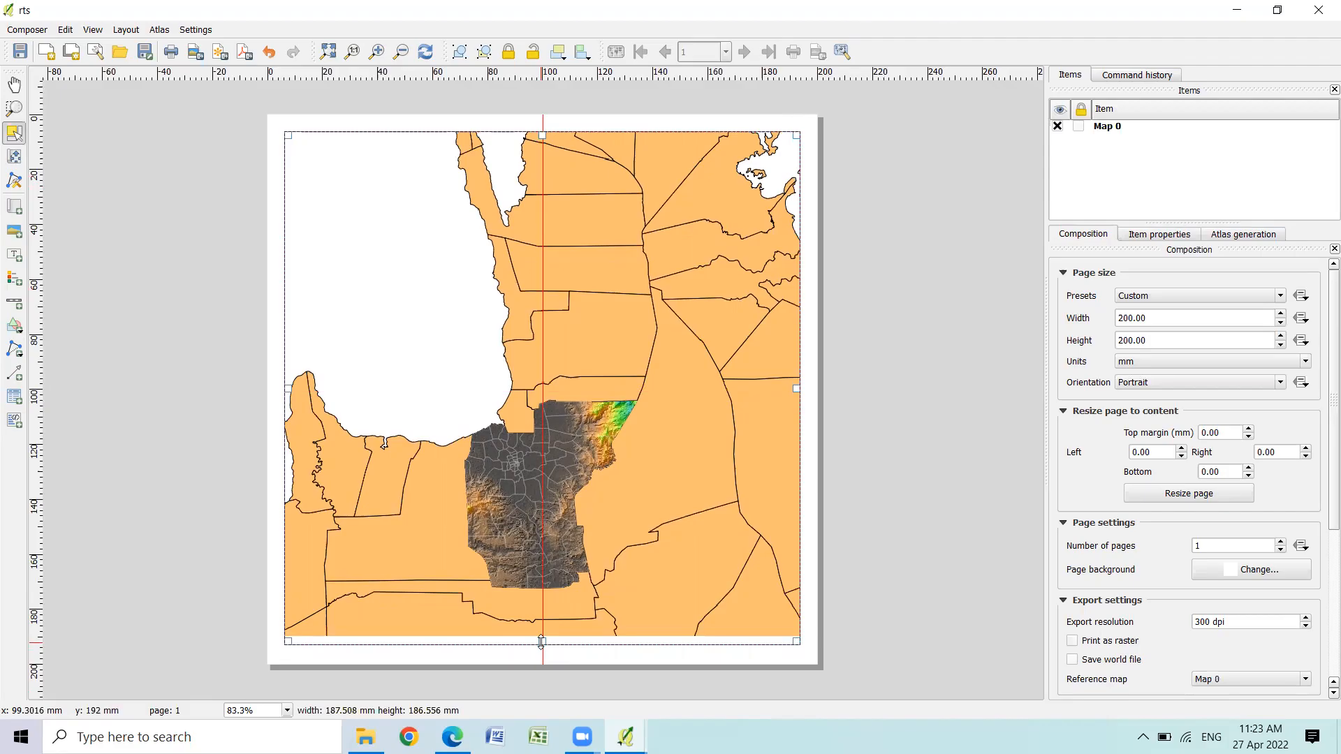
drag(542, 642, 542, 640)
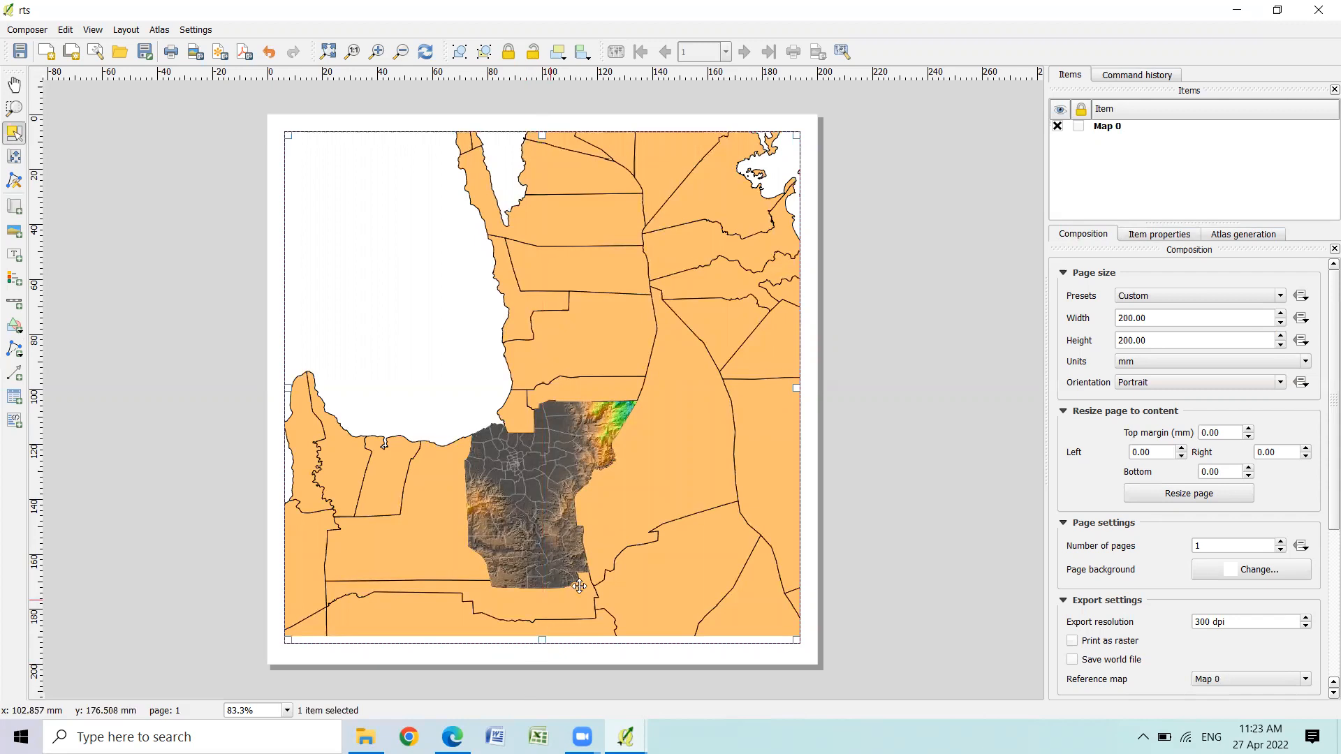
drag(543, 641, 543, 646)
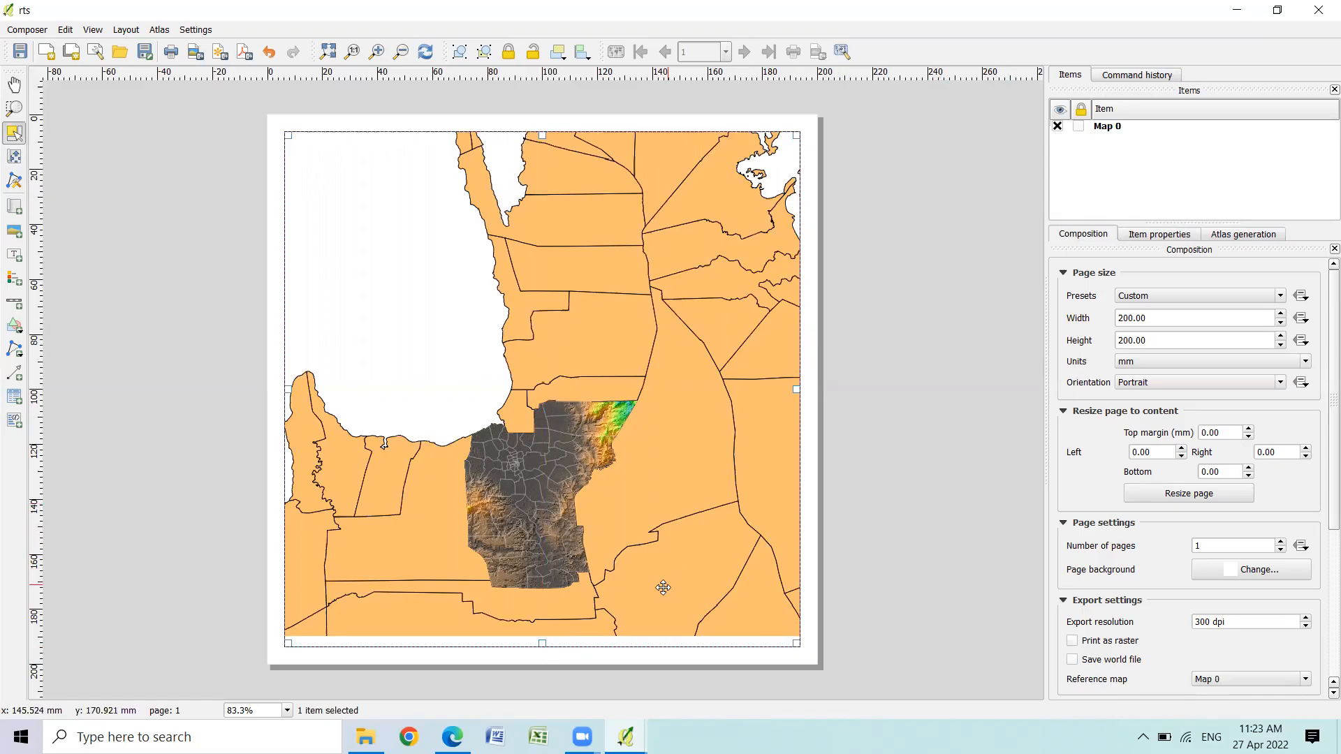
mouse_move(544, 643)
mouse_down()
mouse_move(545, 658)
mouse_move(550, 645)
mouse_up()
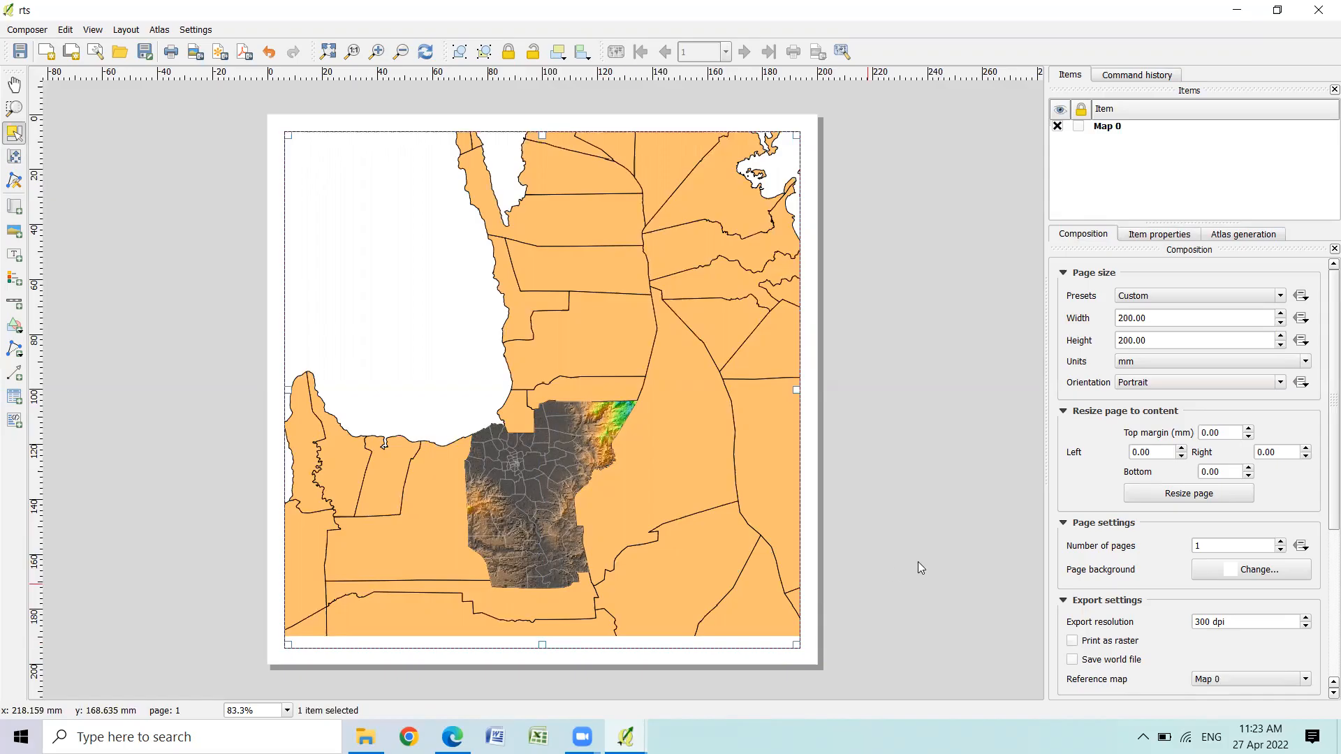
click(425, 51)
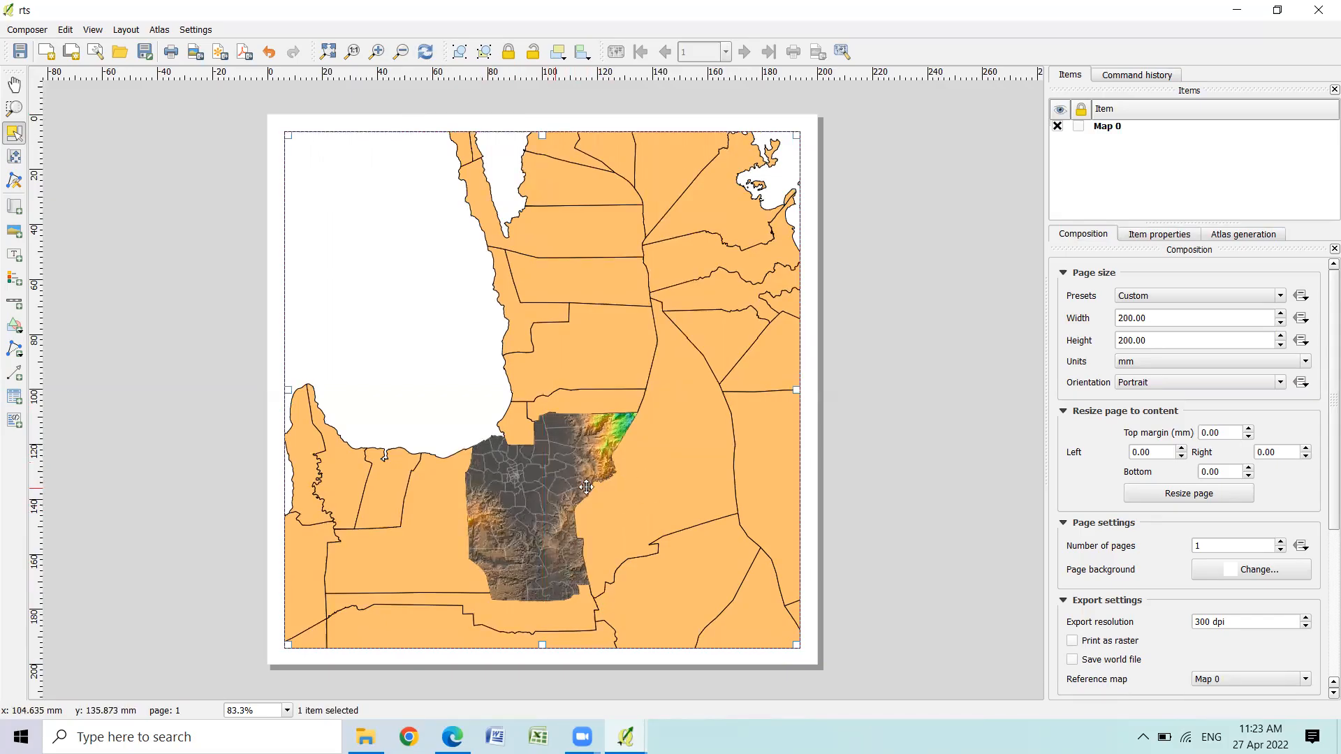
Move the map content up inside its frame to centre the clipped DEM, and set the map scale to 200000
click(17, 160)
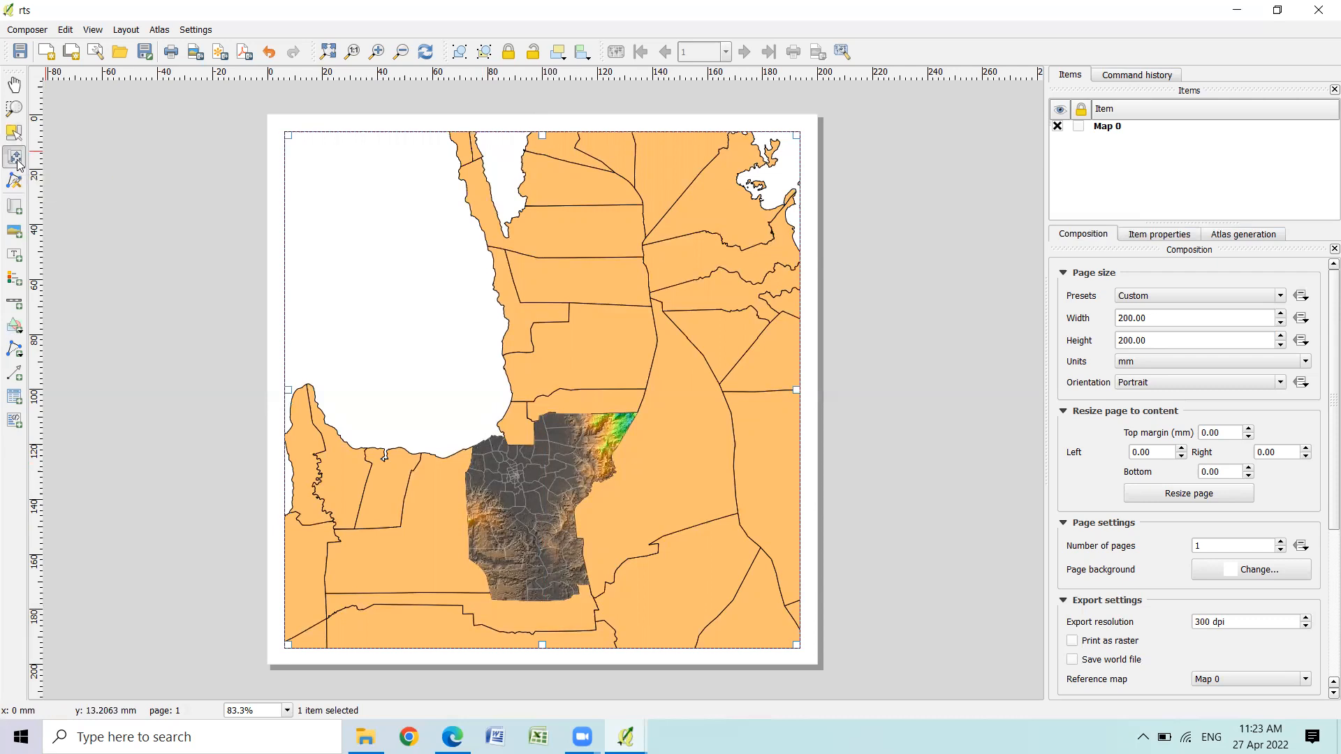
drag(532, 452, 525, 356)
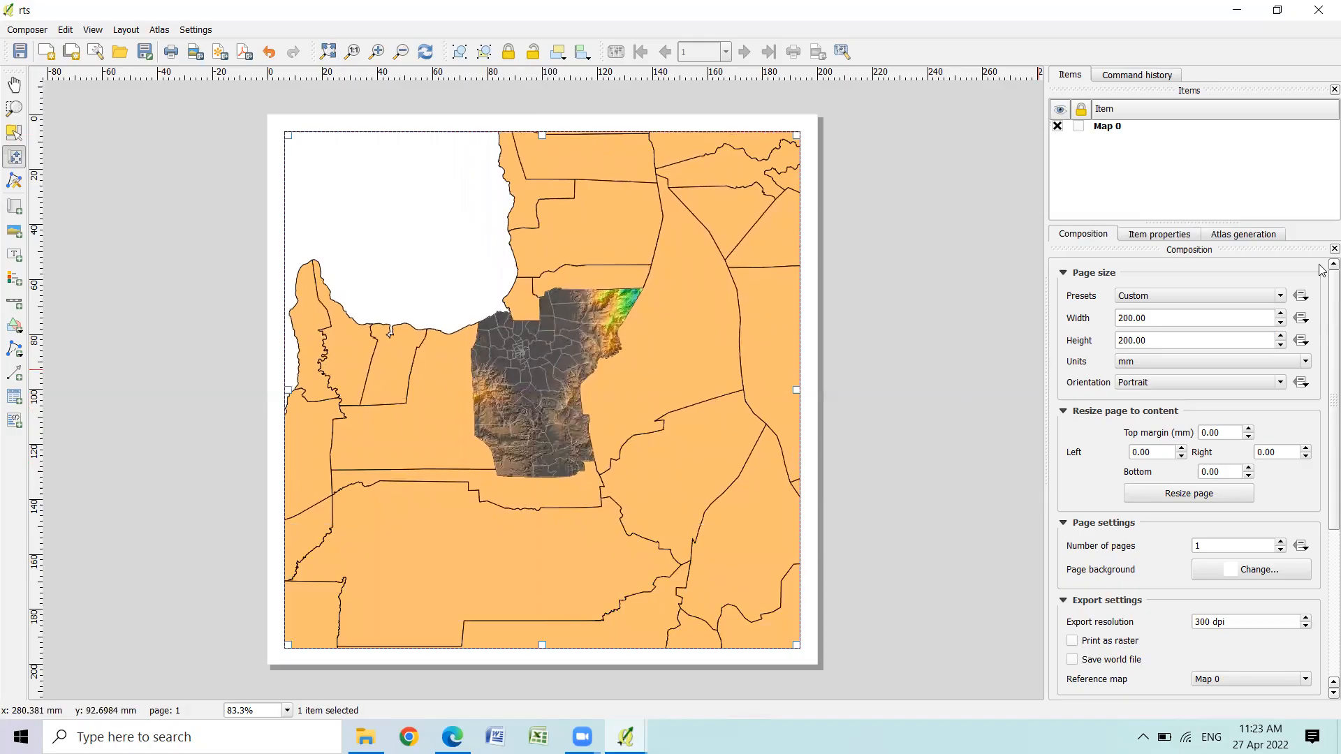
click(1109, 128)
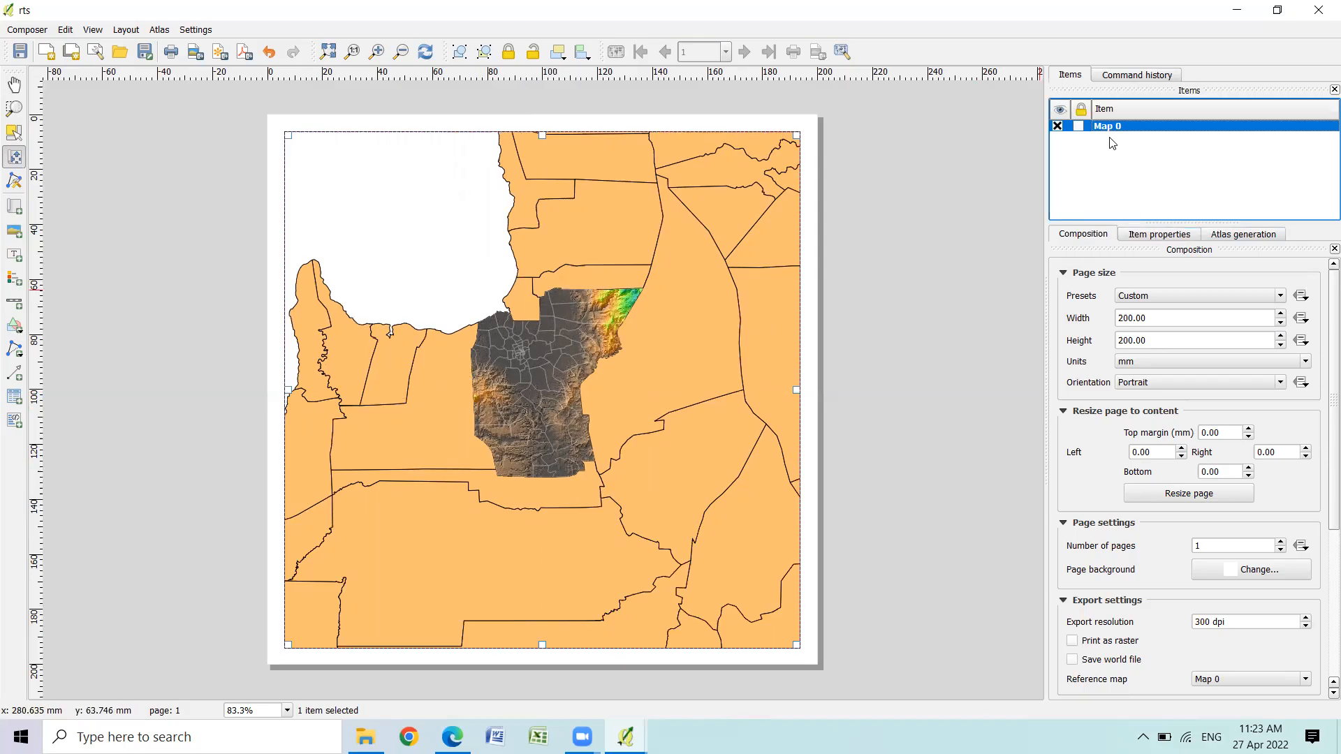
click(1173, 235)
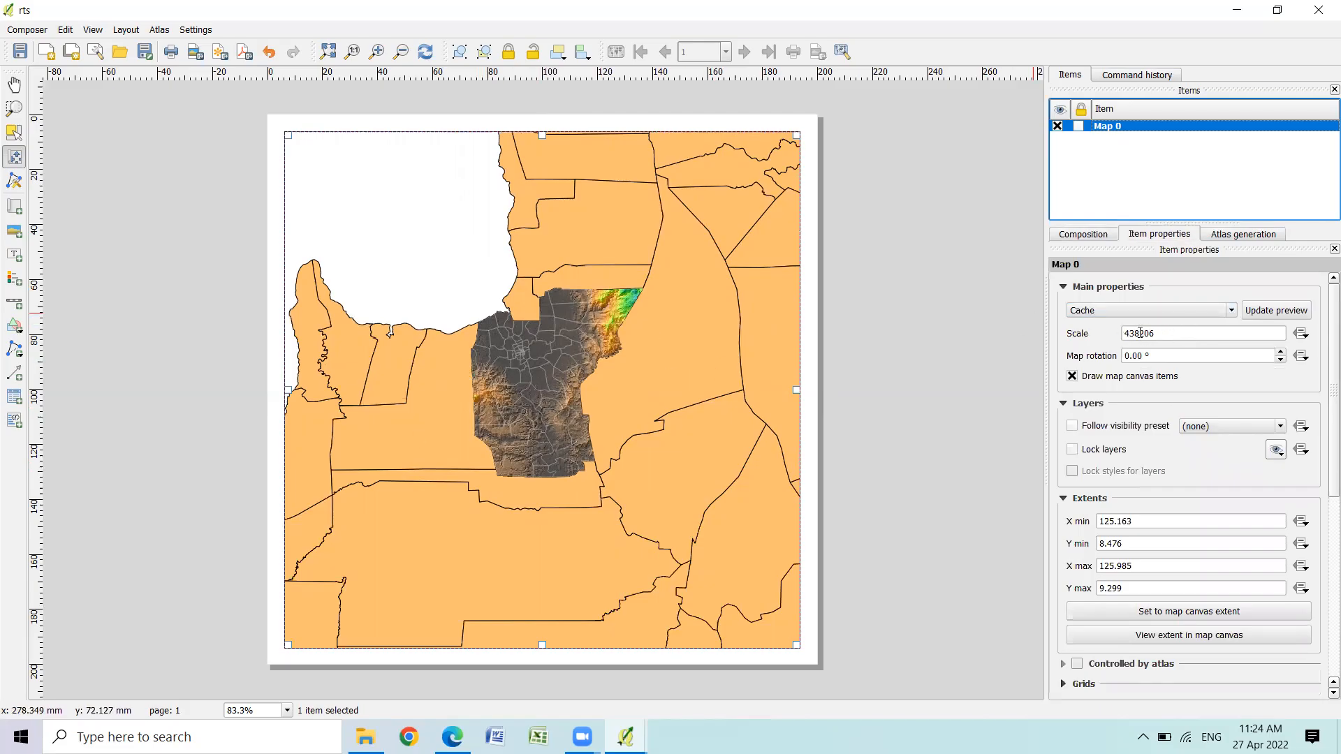
double_click(1162, 332)
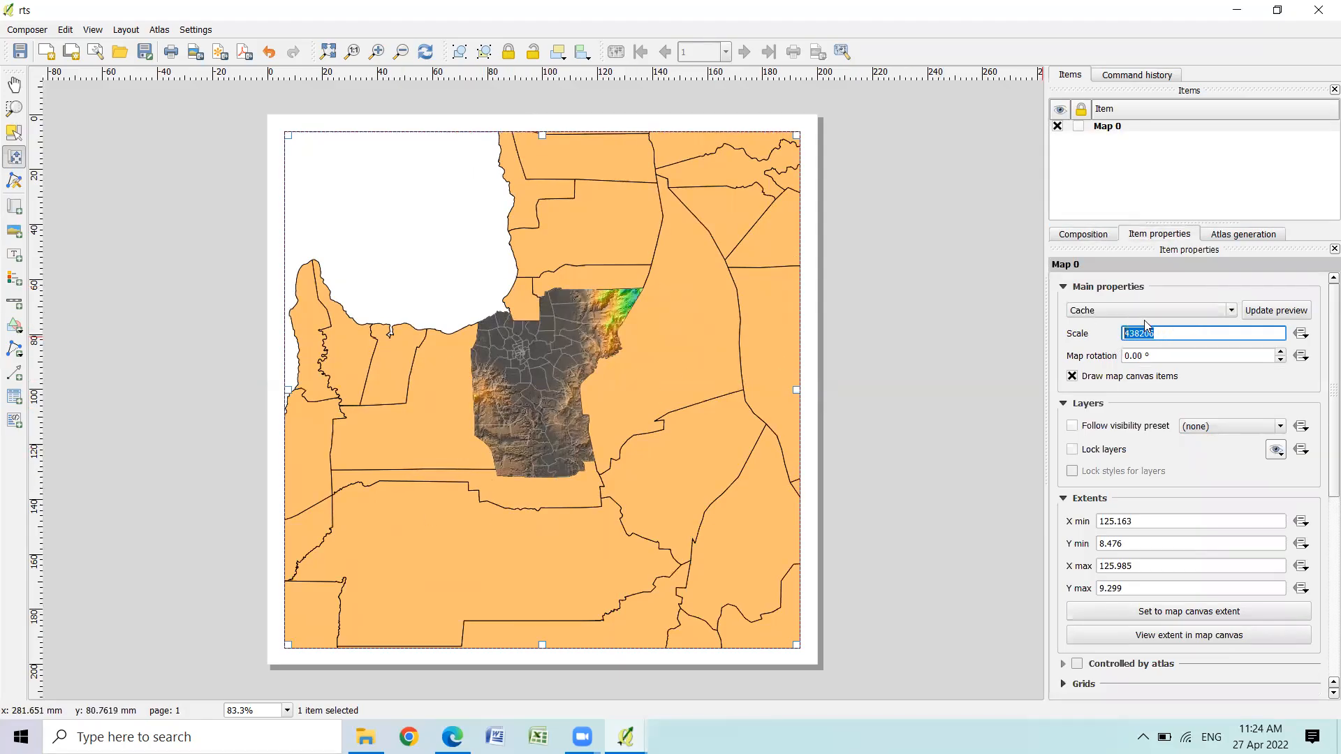
text(200000)
key(Tab)
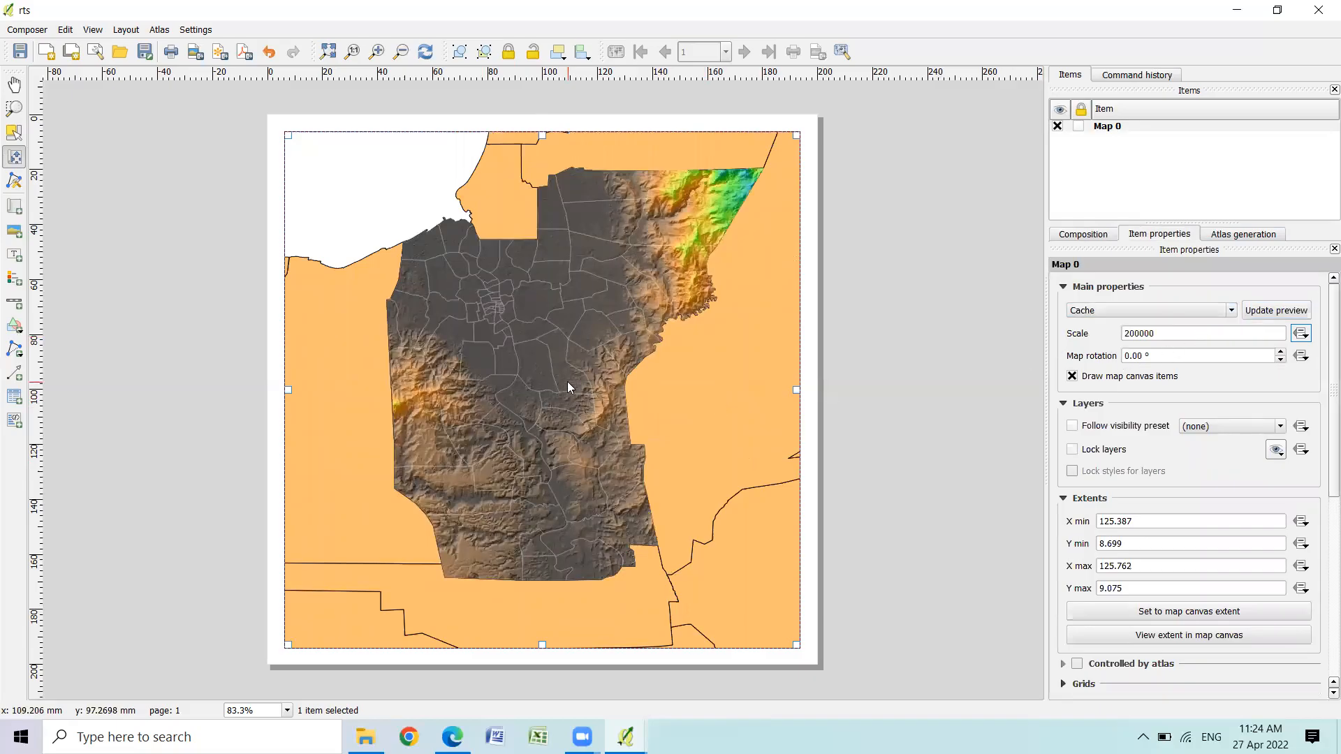
Shift the map content slightly down and to the right to centre the clipped DEM in the enlarged view
click(546, 403)
drag(544, 398, 549, 420)
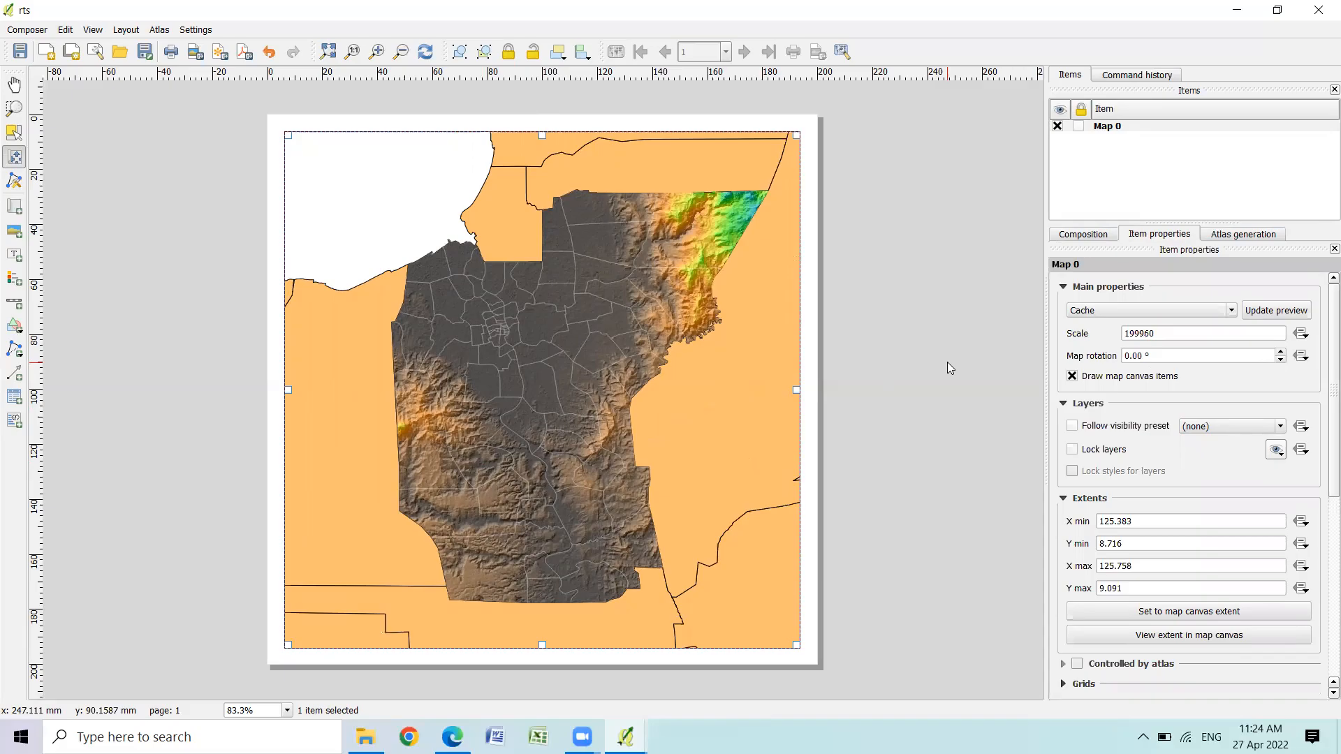
mouse_move(550, 436)
mouse_down()
mouse_move(568, 430)
mouse_move(568, 442)
mouse_up()
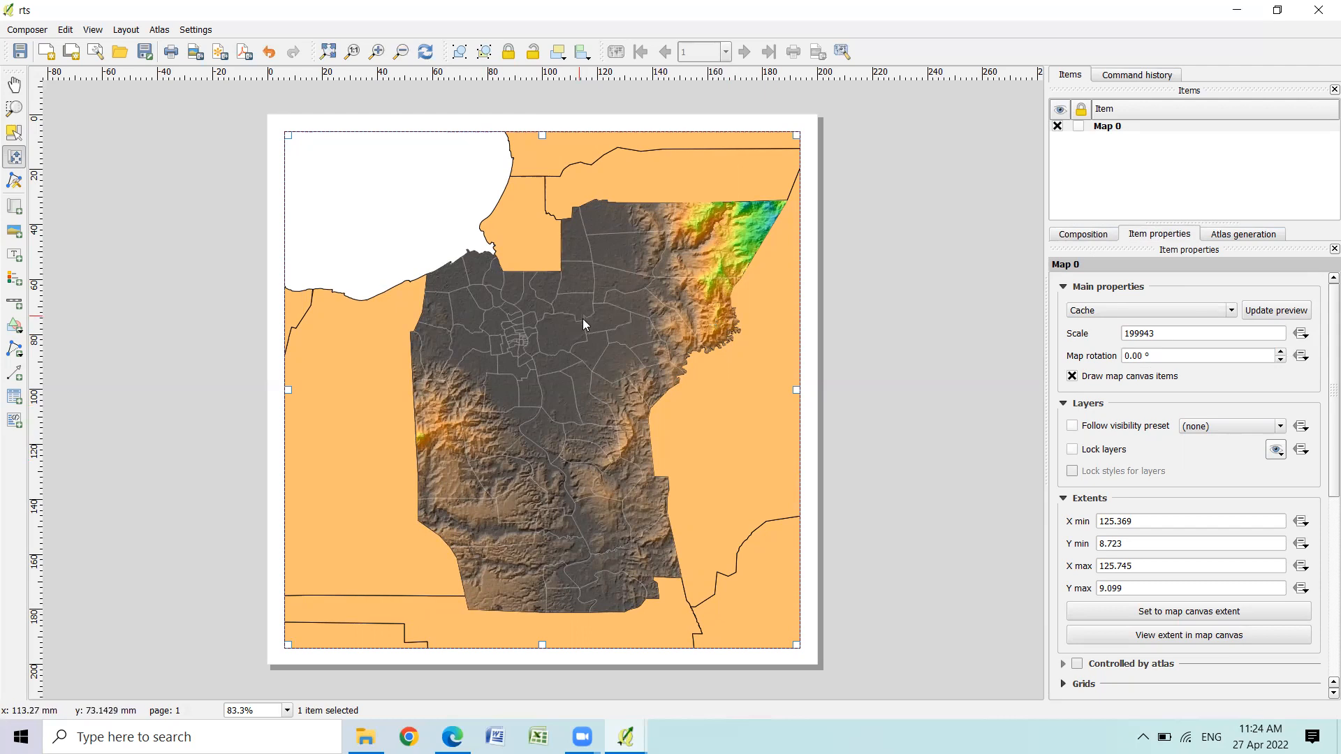
Reset the scale of Map 0 to 200000 after repositioning its content
scroll(1320, 357, down, 1)
double_click(1180, 327)
text(200000)
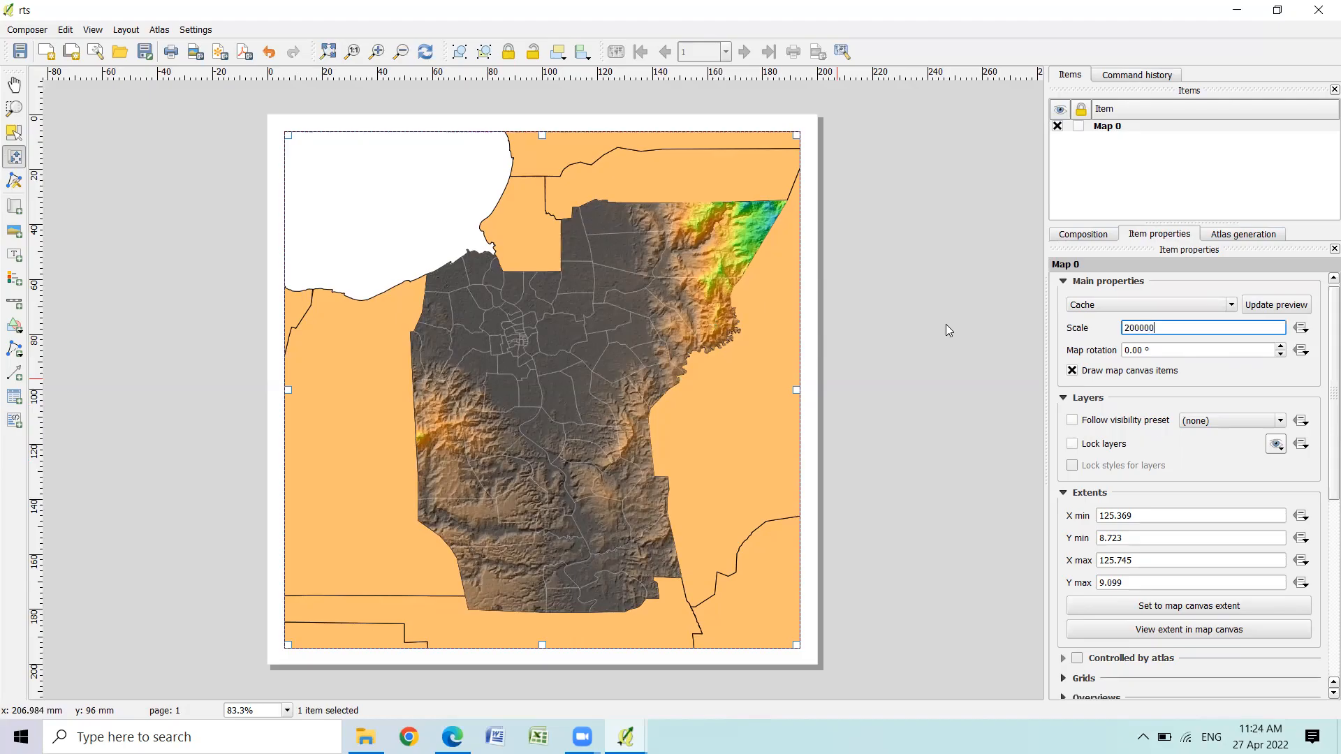
key(Tab)
click(1319, 346)
scroll(1322, 377, down, 3)
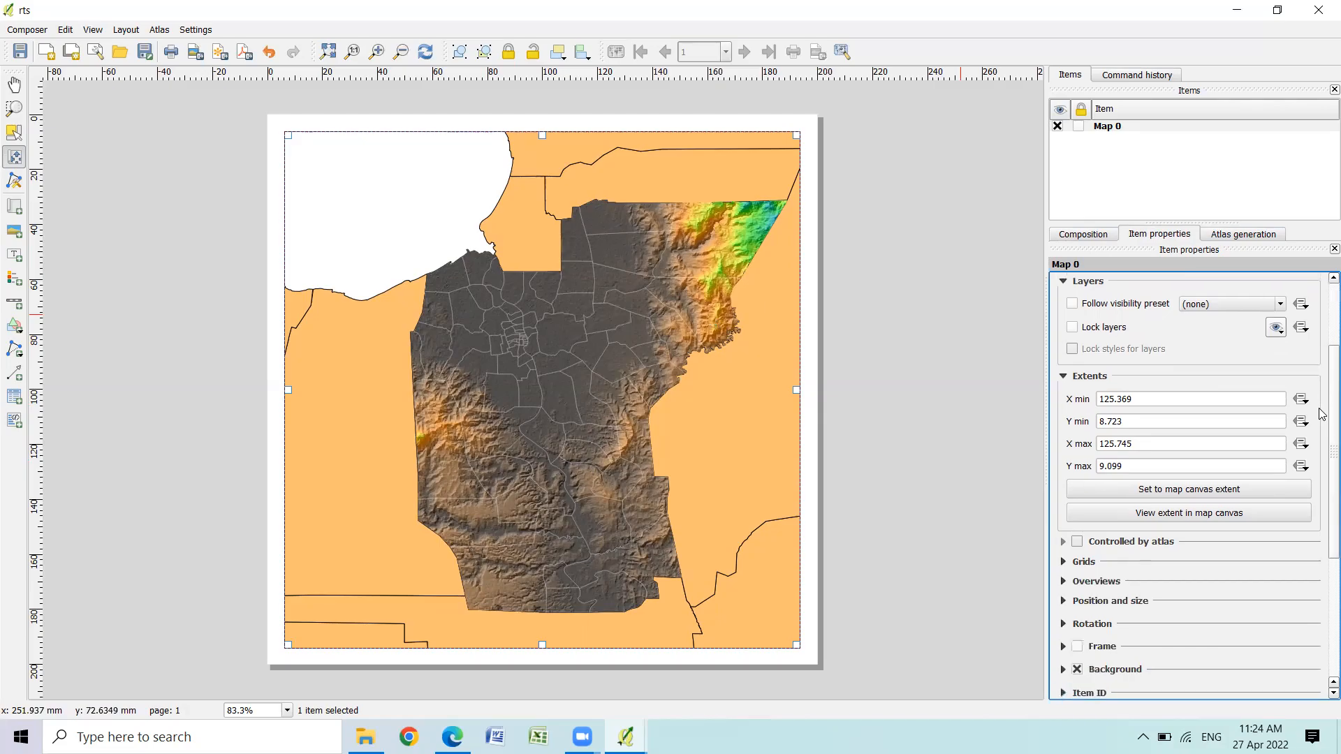
scroll(1320, 421, up, 1)
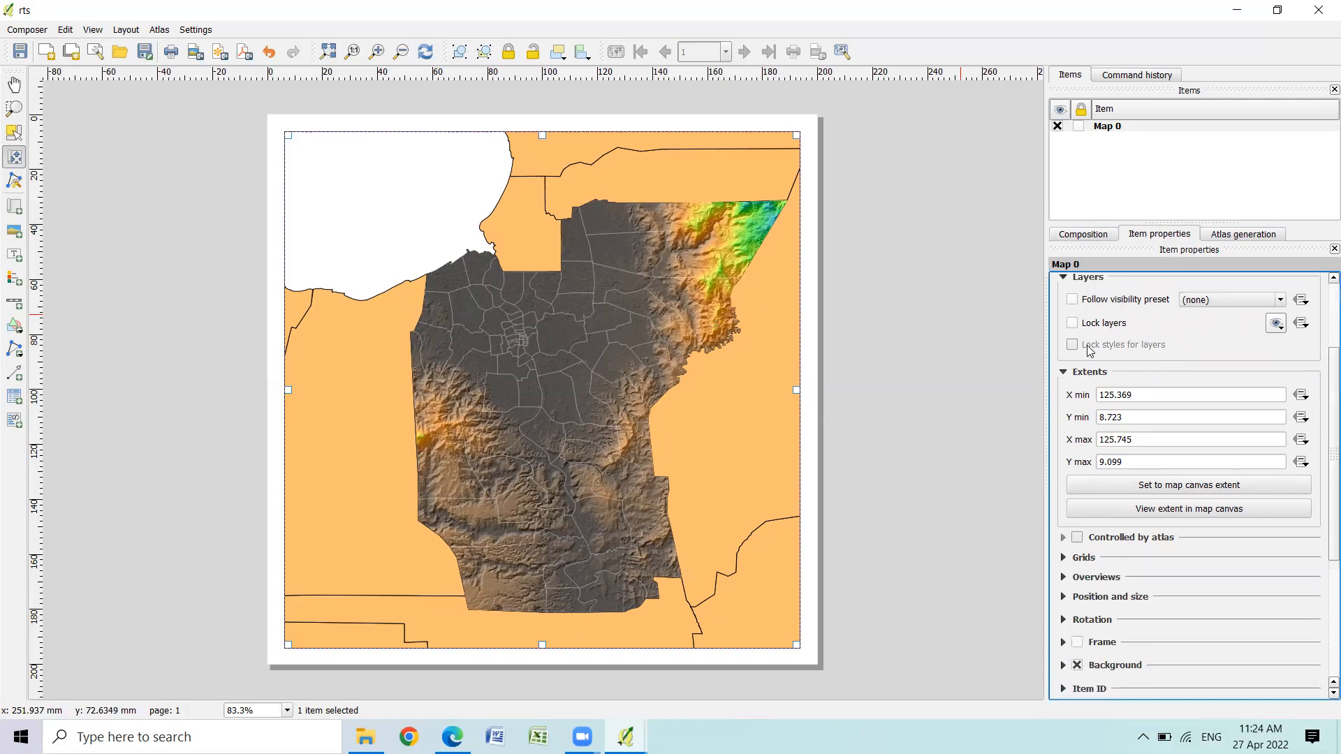
Lock the layers and the layer styles of Map 0
click(1072, 323)
click(1073, 345)
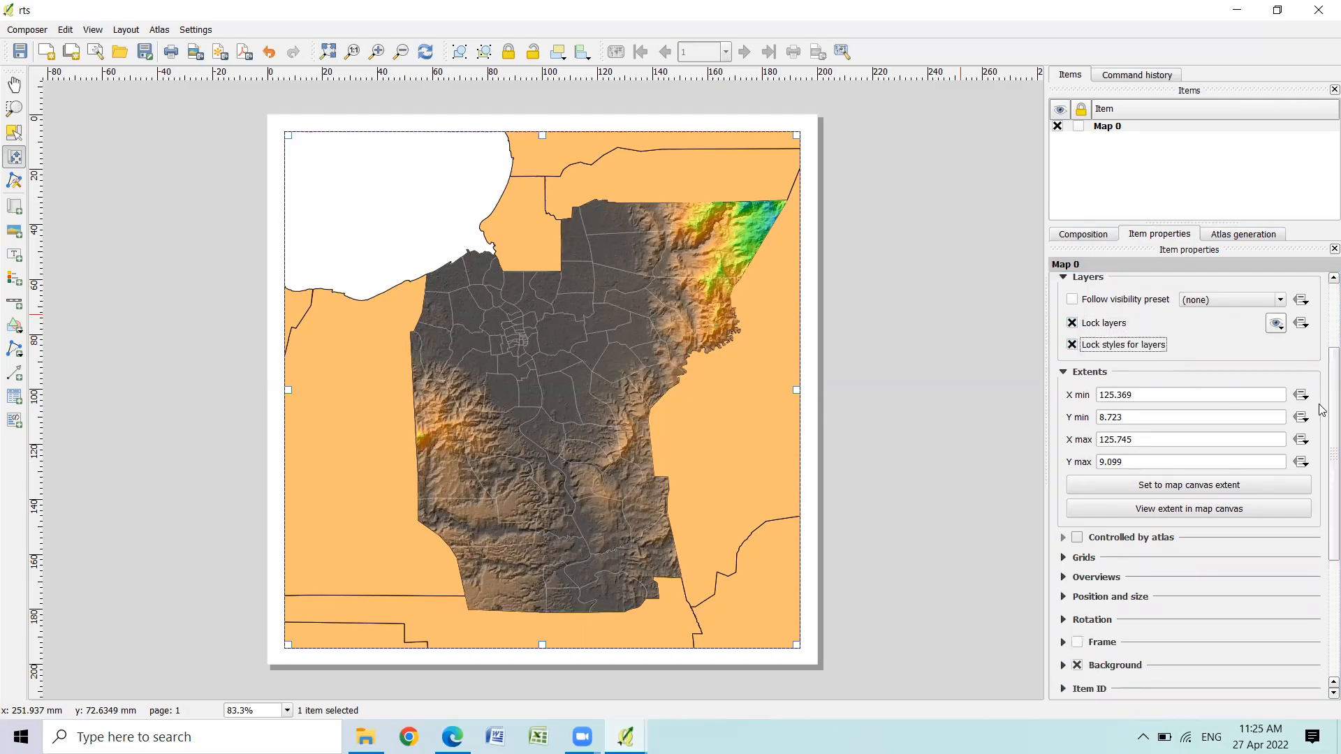
Add a new grid to Map 0 and set its grid type to Markers
scroll(1322, 489, down, 3)
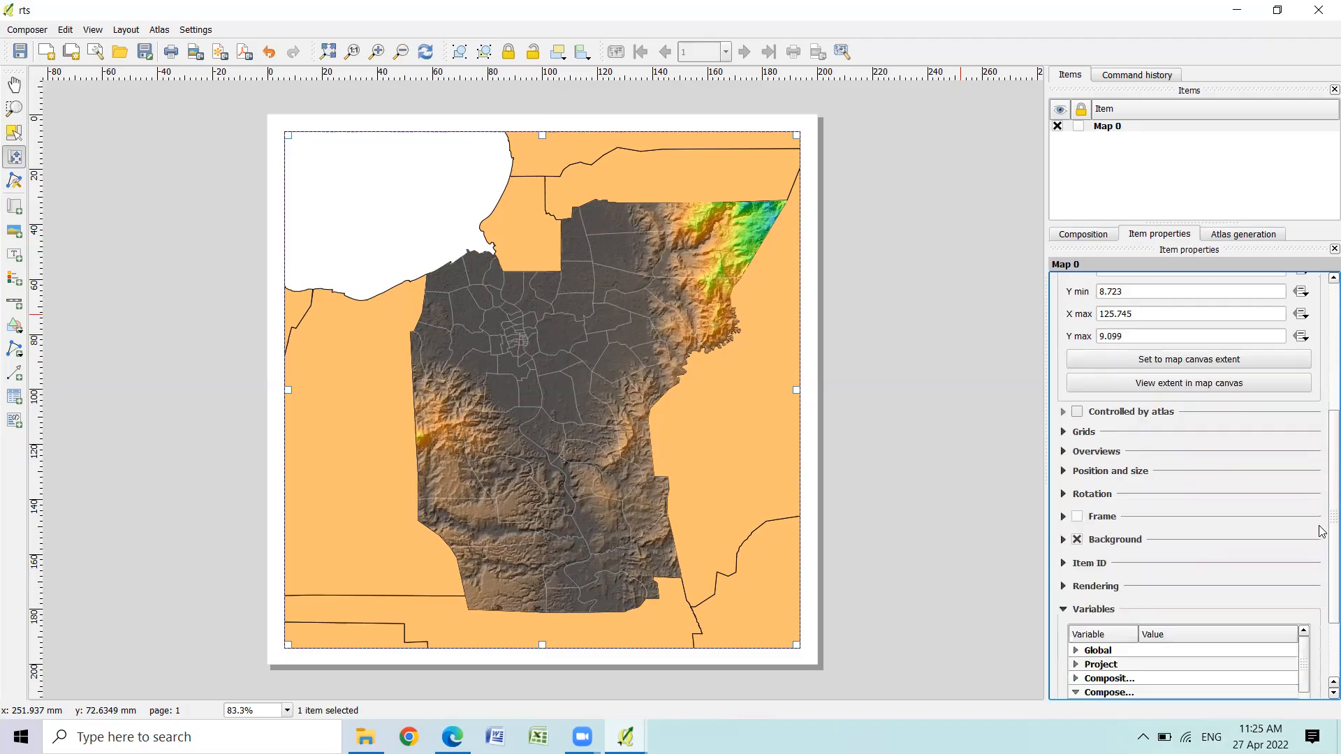
scroll(1322, 530, down, 2)
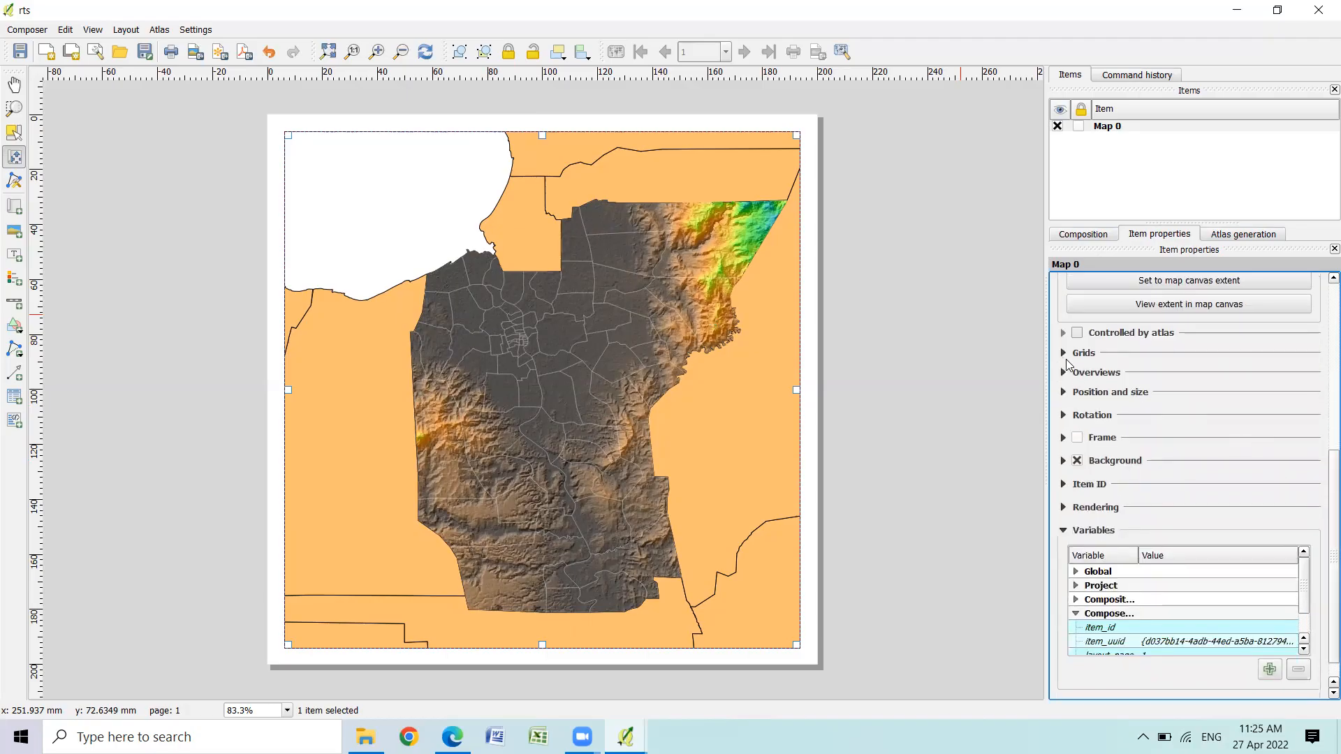
click(1063, 354)
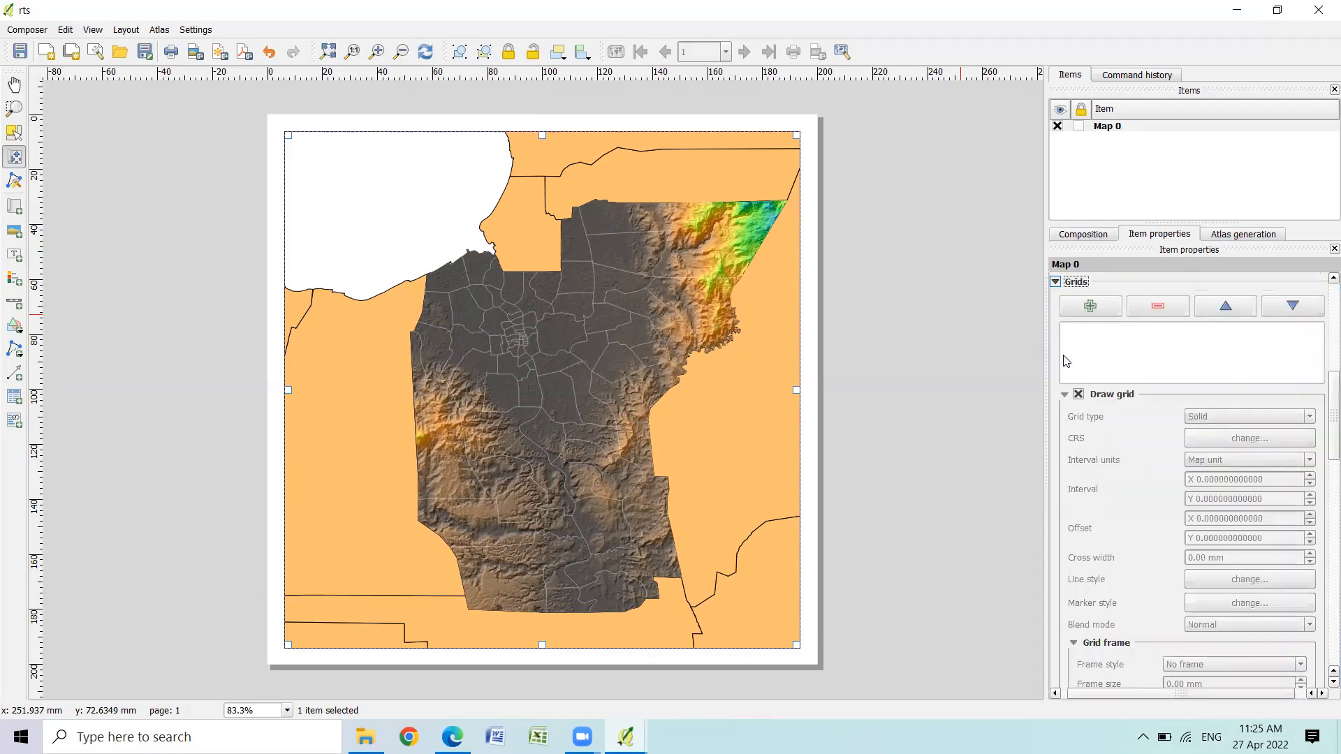
click(1090, 304)
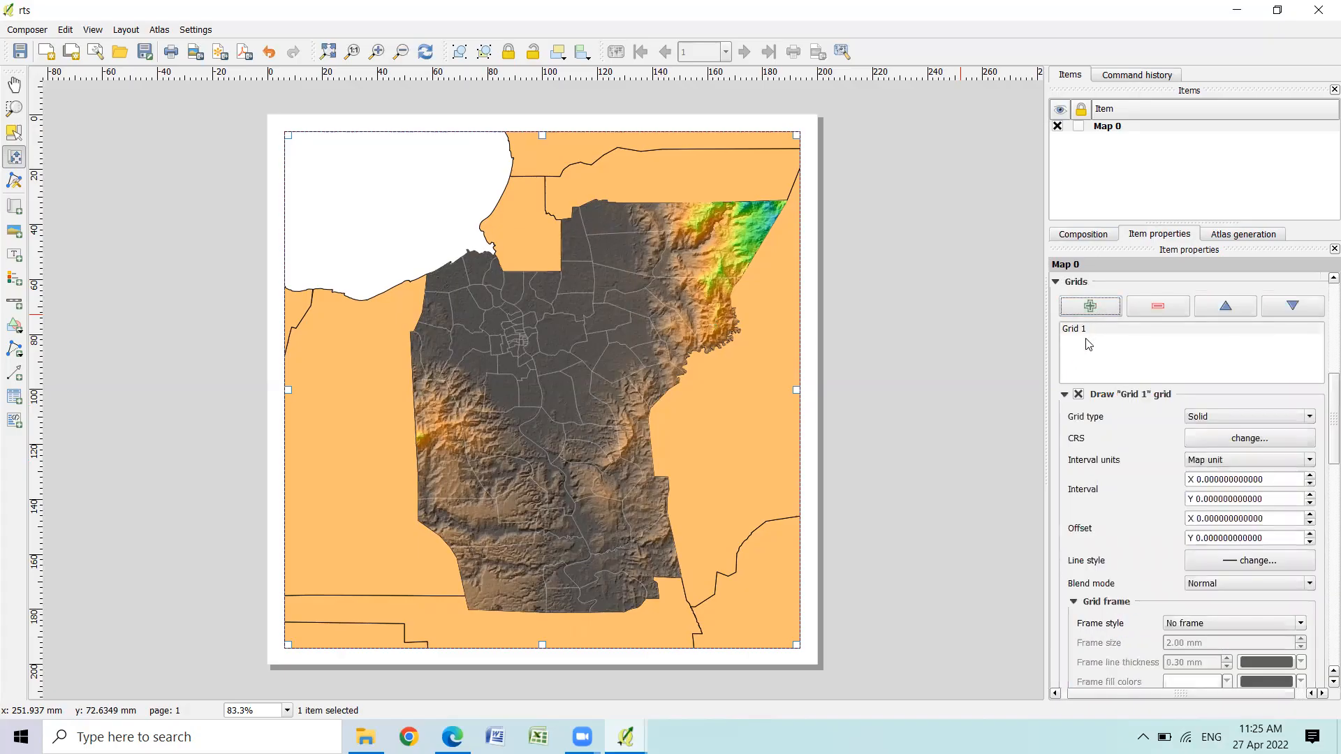
click(1310, 418)
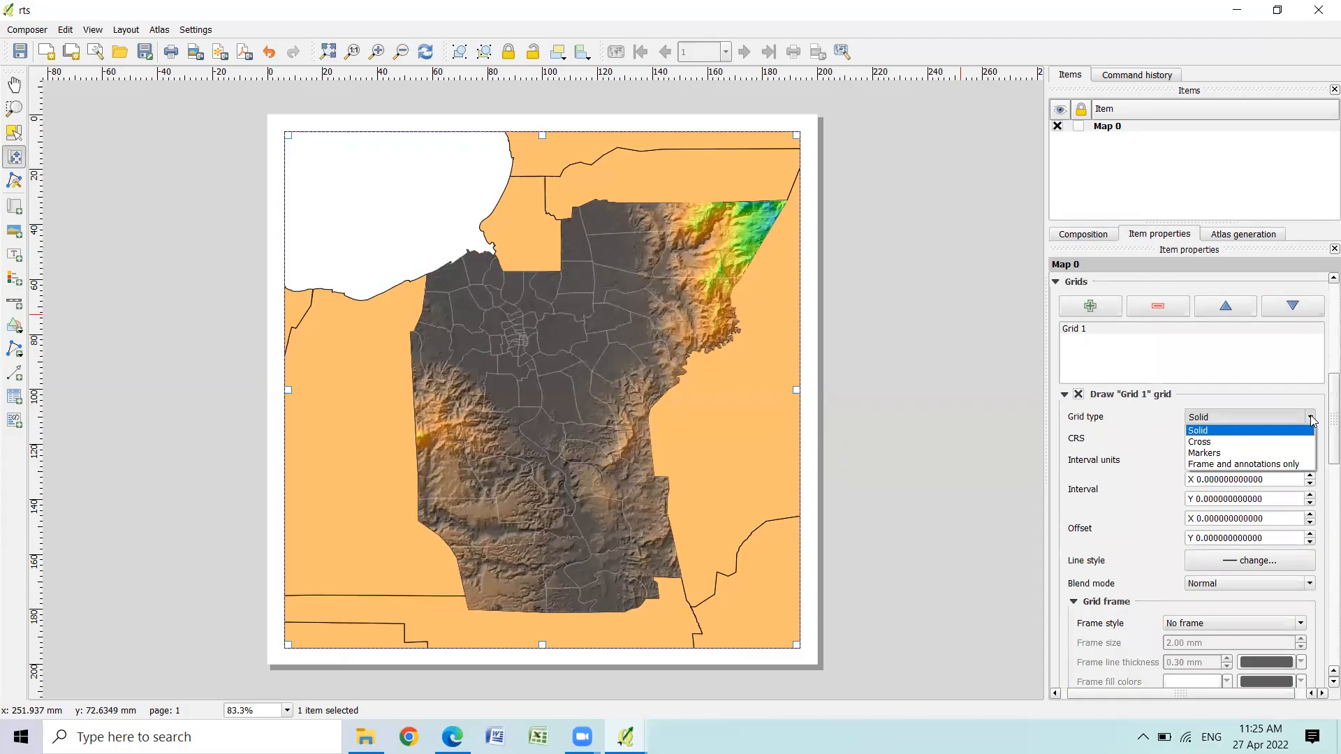
click(1290, 454)
Set the grid's X and Y intervals to 0.5 map units
drag(1320, 405, 1322, 437)
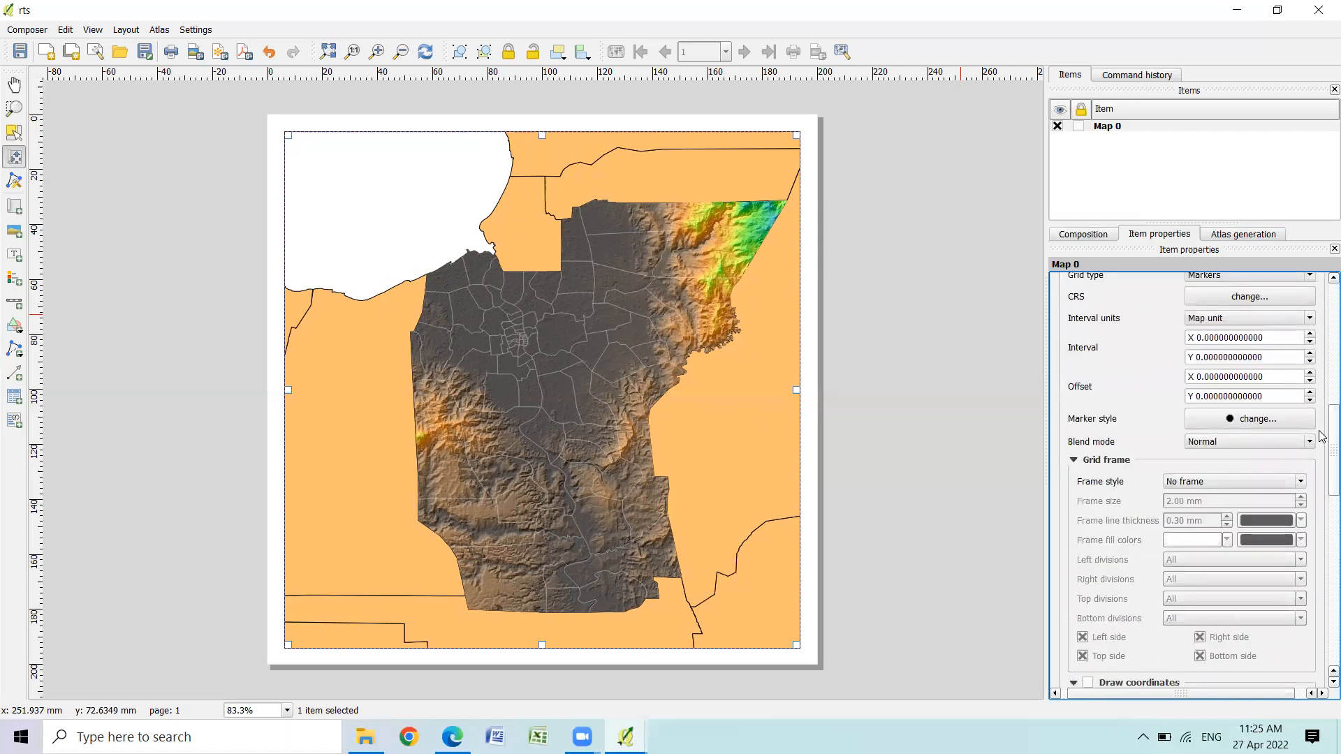
scroll(1274, 403, up, 2)
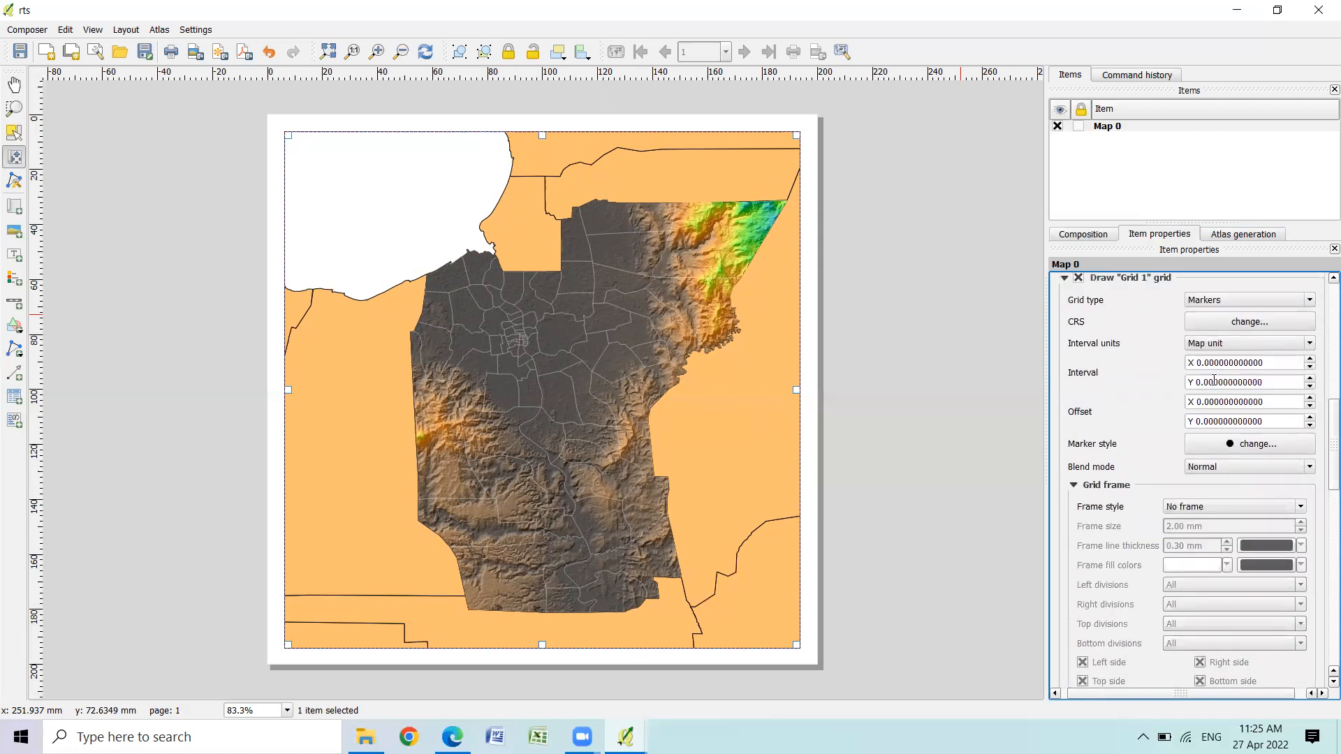
click(1206, 362)
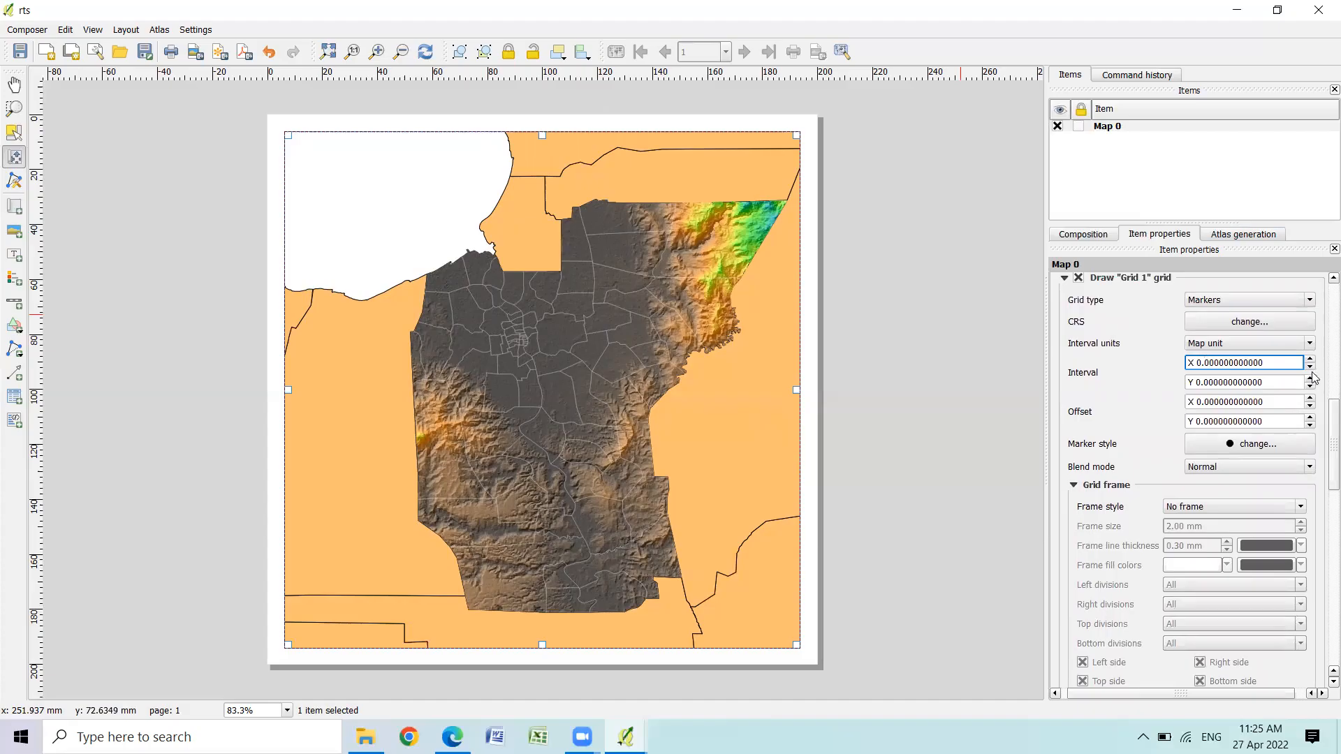
text(5)
key(Tab)
text(0.5)
key(Tab)
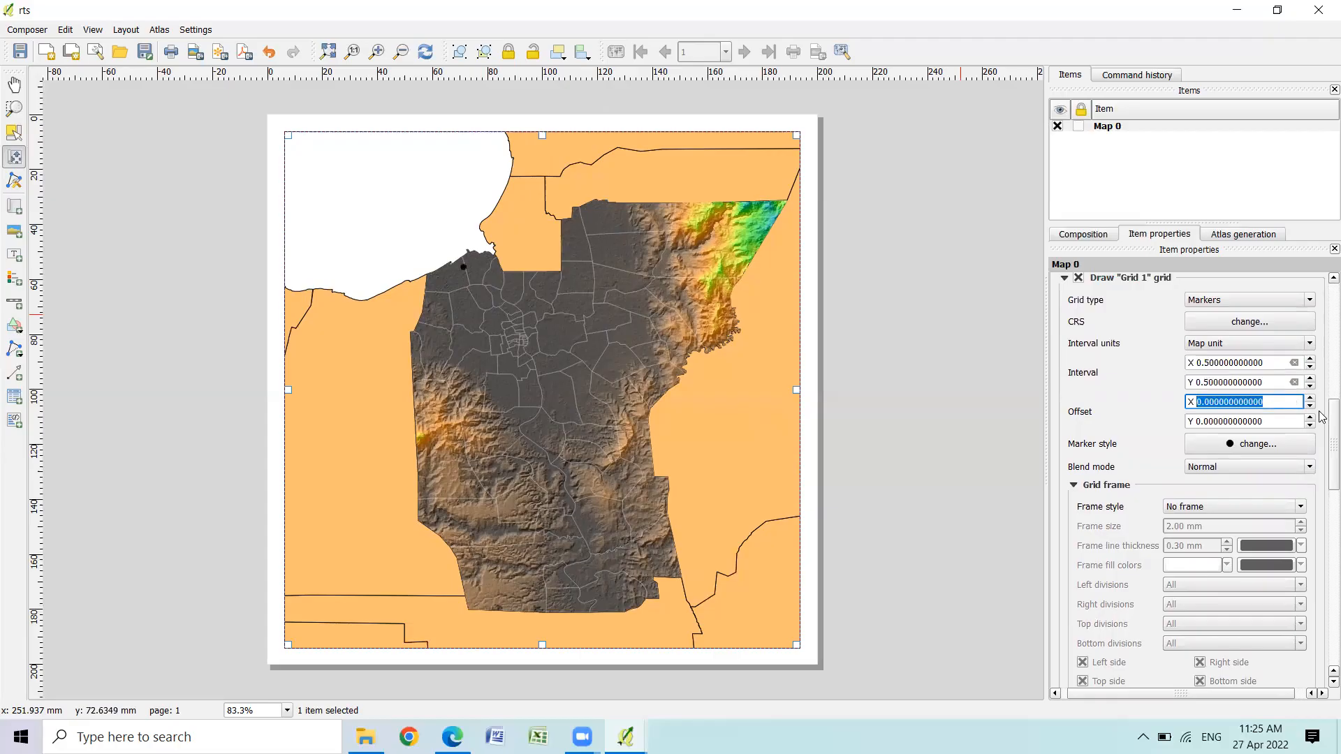
Give the grid frame the Interior ticks style
scroll(1322, 419, down, 5)
scroll(1321, 451, down, 1)
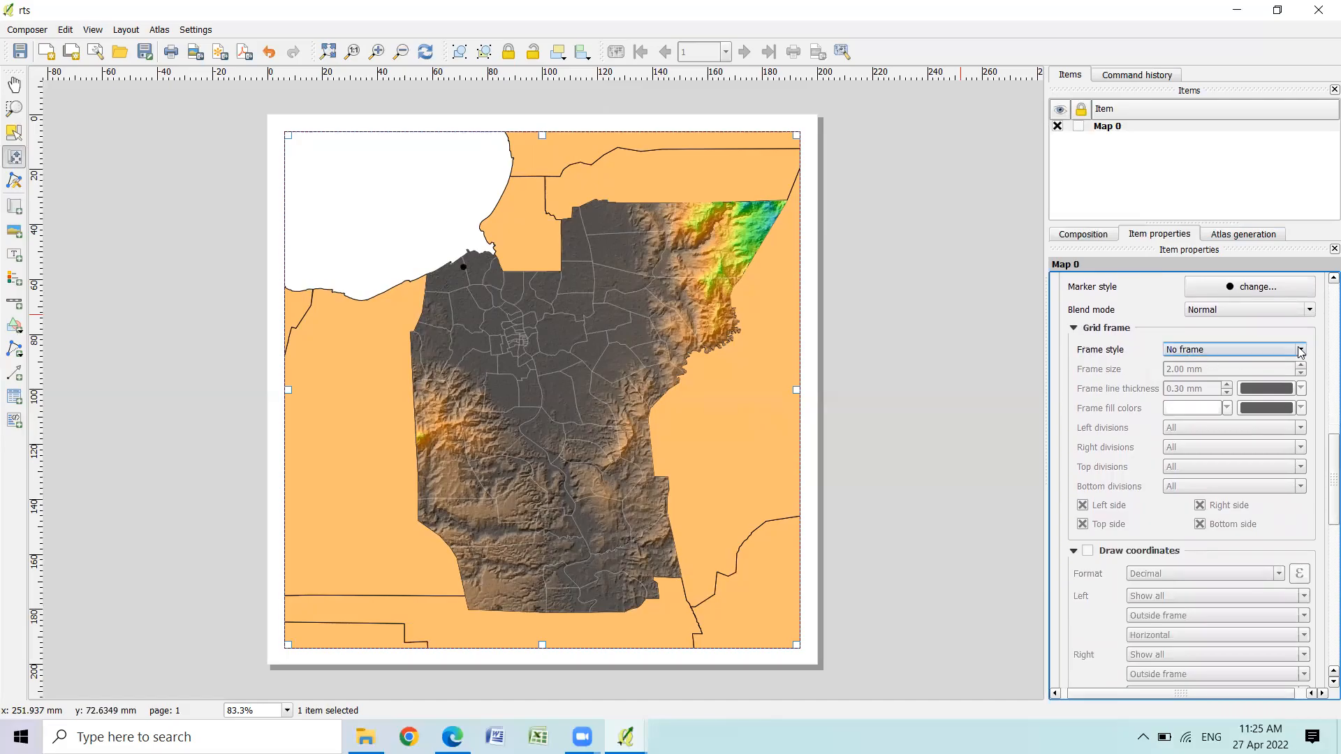
click(1300, 350)
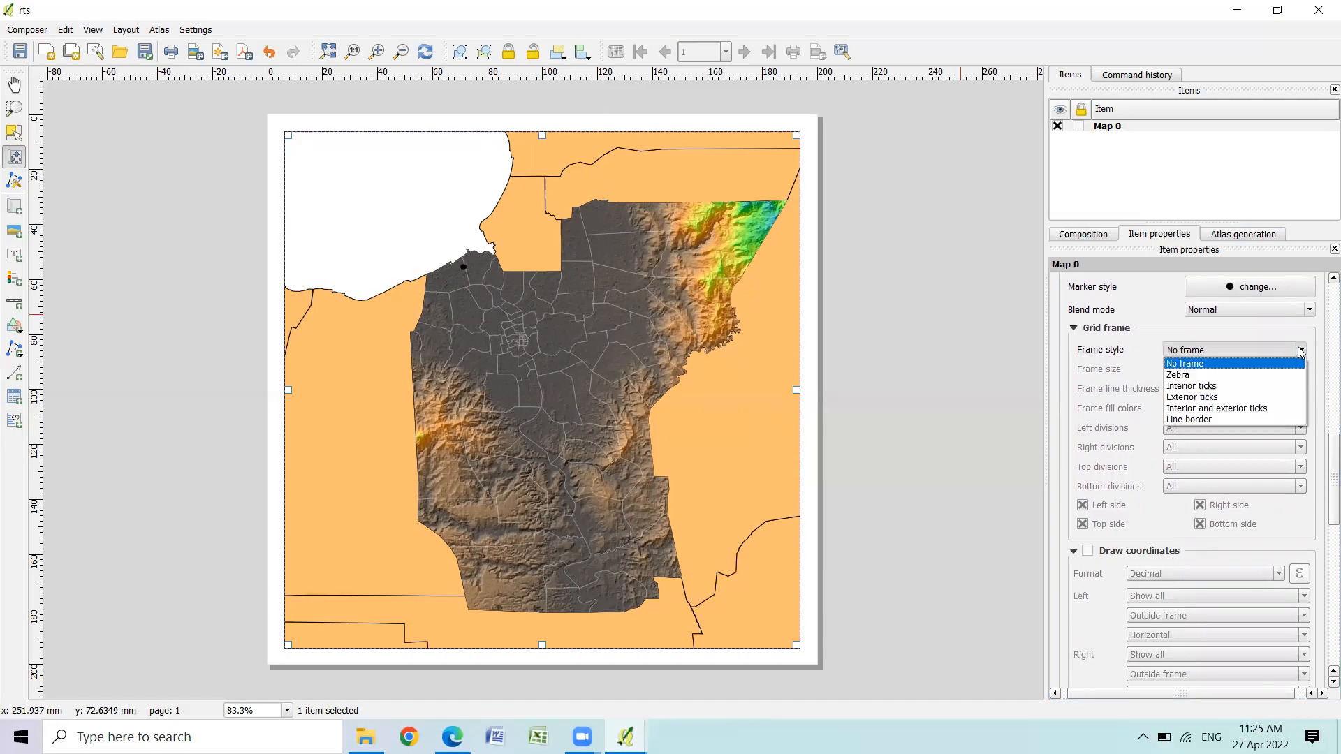
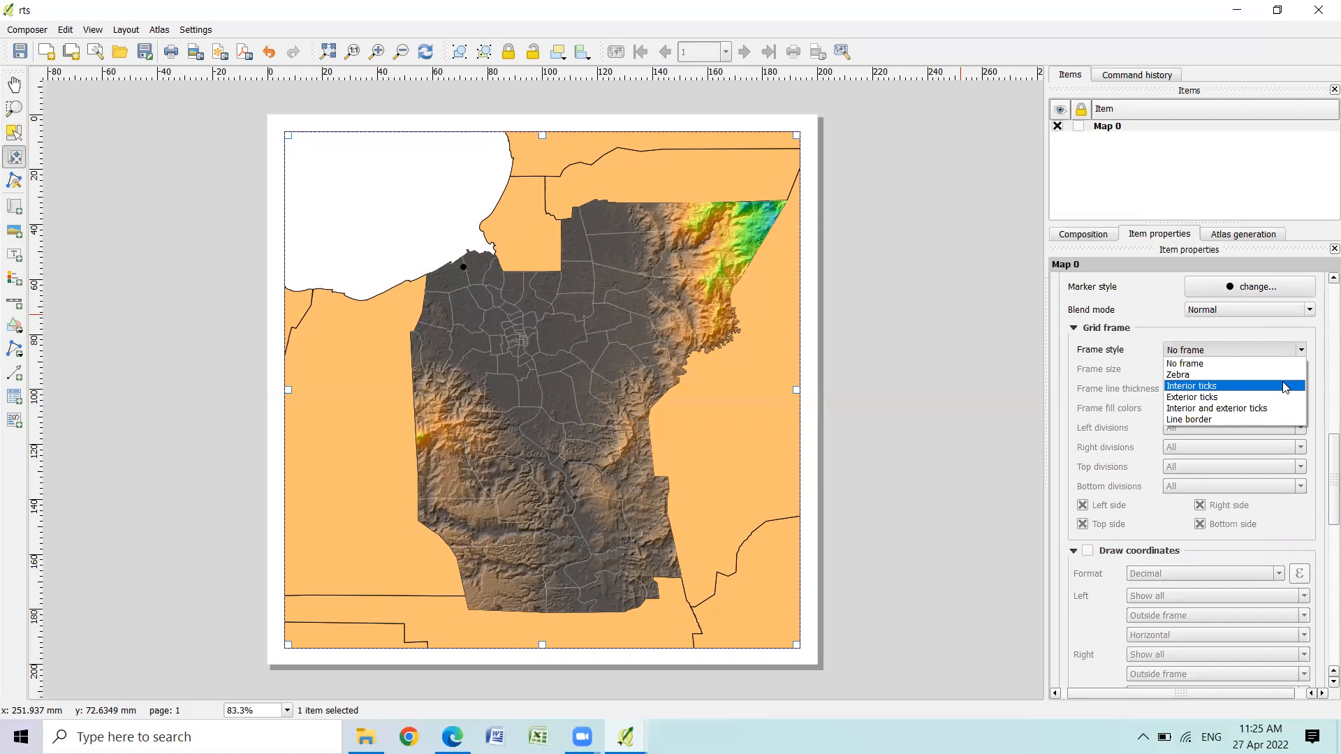
click(1285, 388)
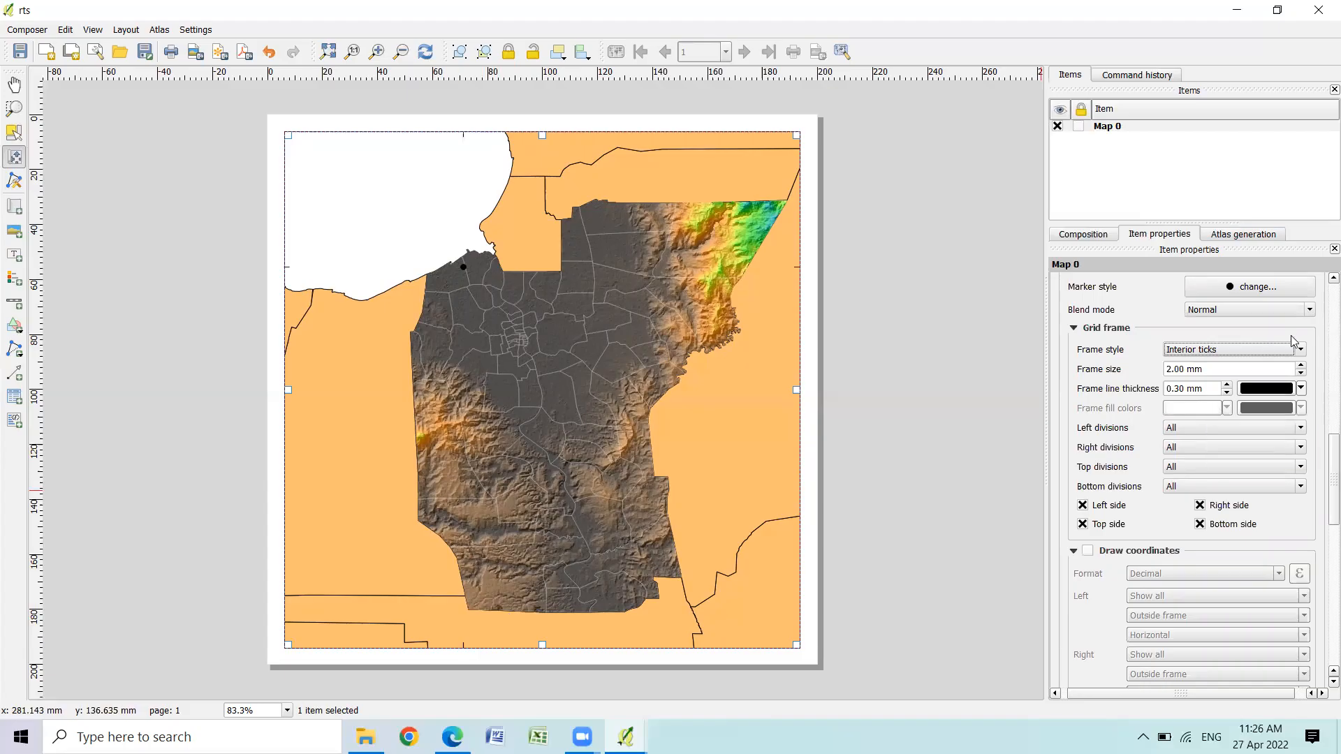
Enable drawing of grid coordinates and set their format to Decimal with suffix
scroll(1322, 498, down, 3)
scroll(1321, 498, down, 2)
click(1088, 419)
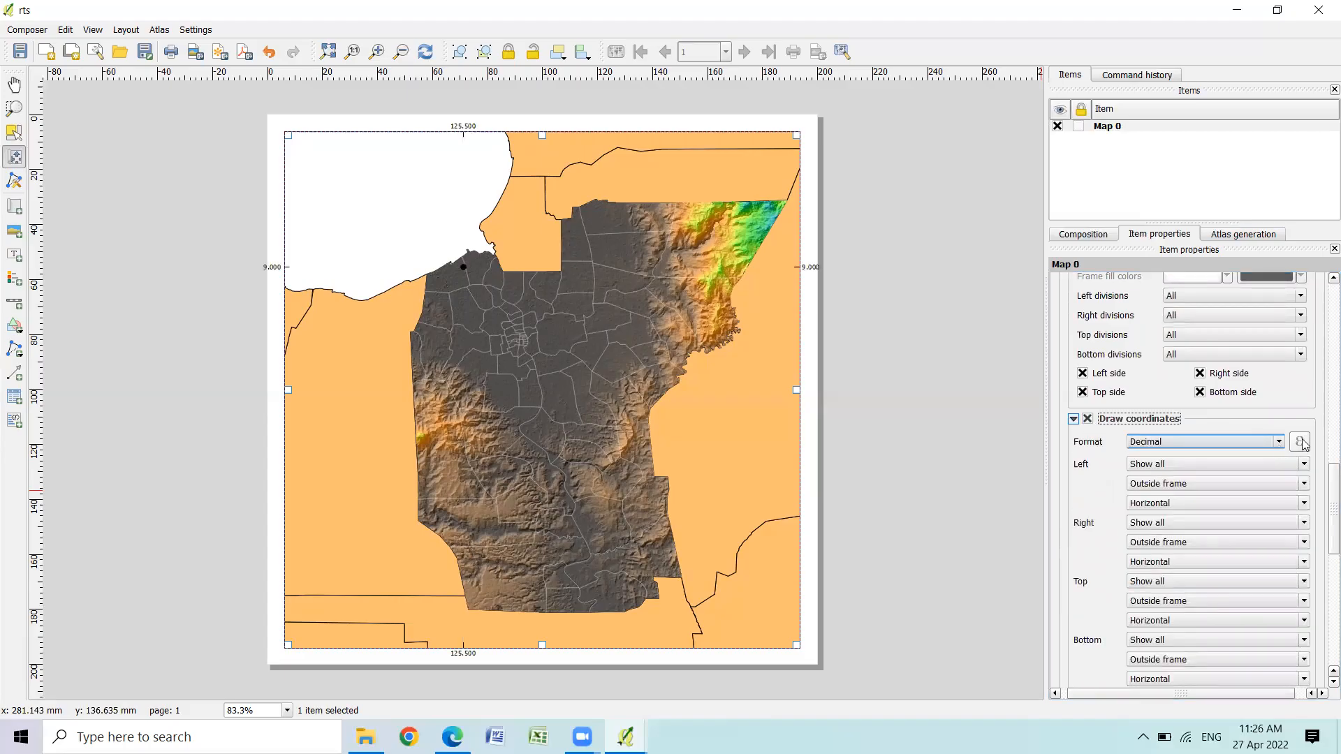
click(1278, 443)
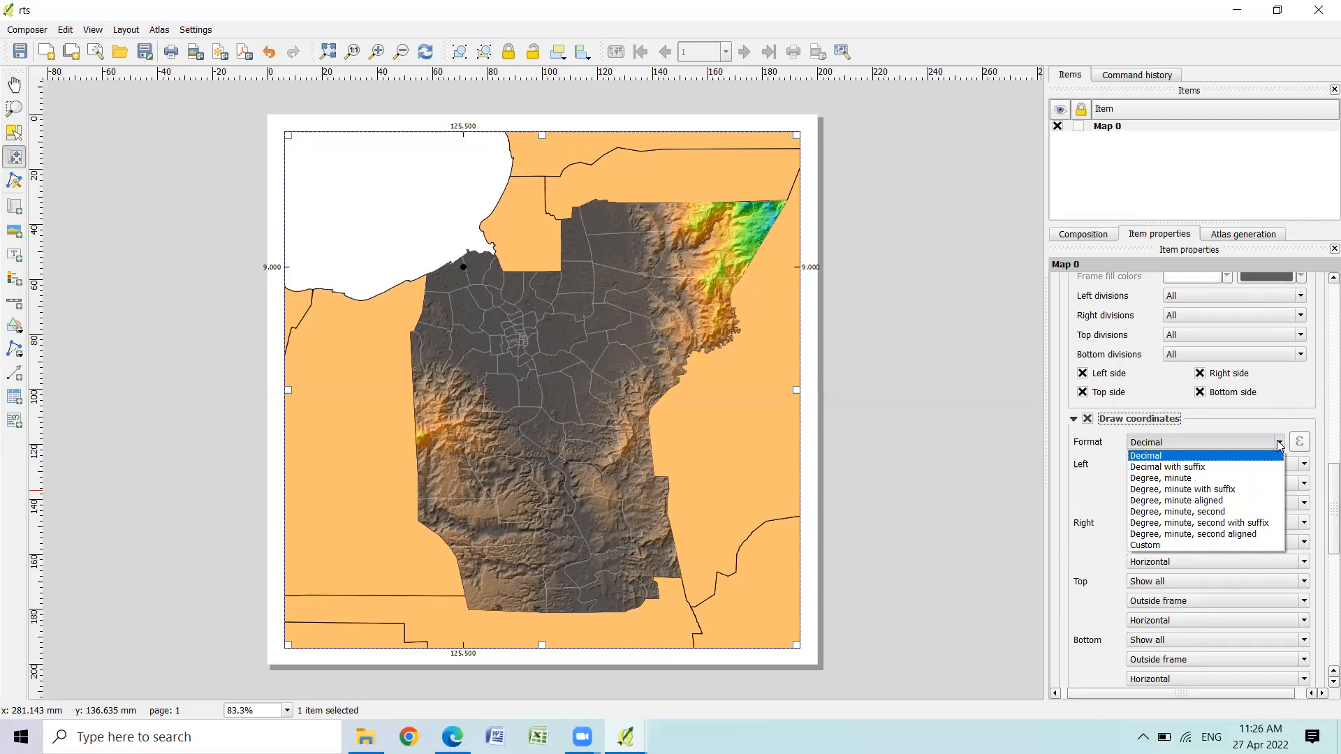
click(1252, 467)
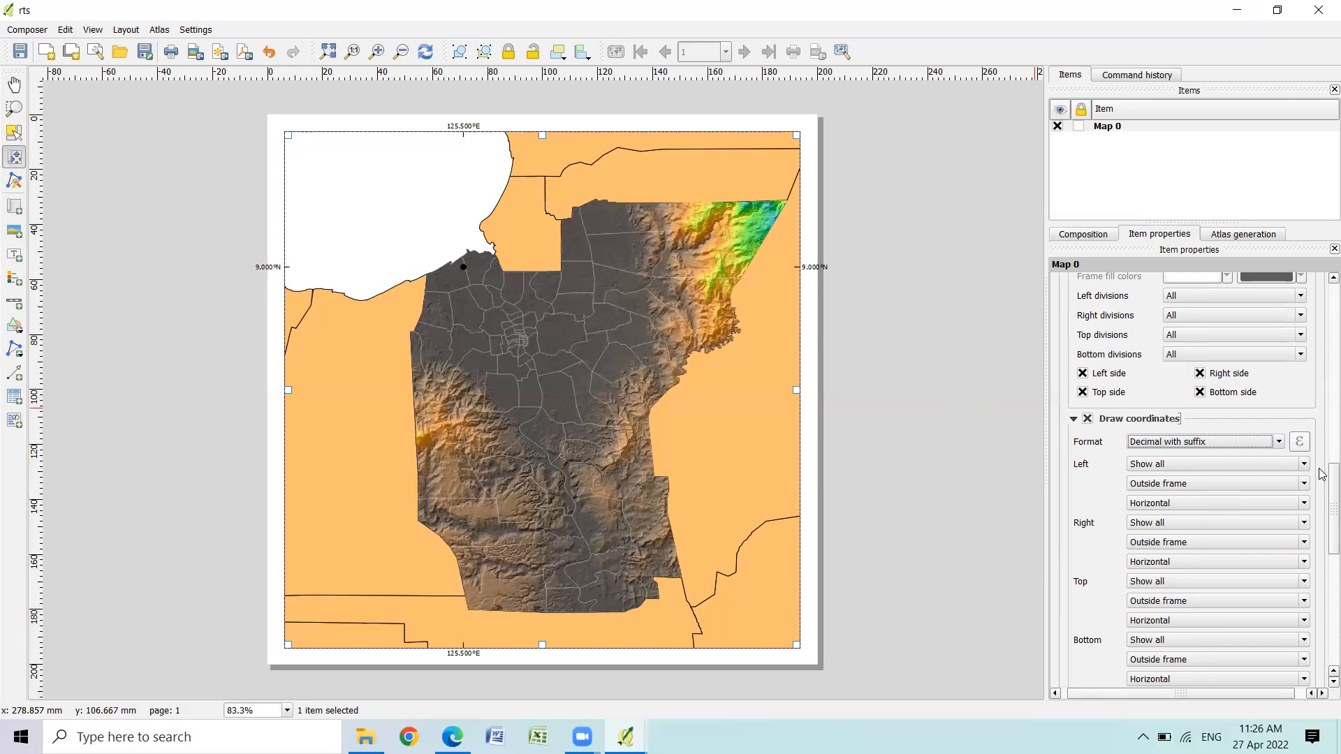
Raise the precision of the grid coordinates to 6 decimals
scroll(1312, 489, down, 6)
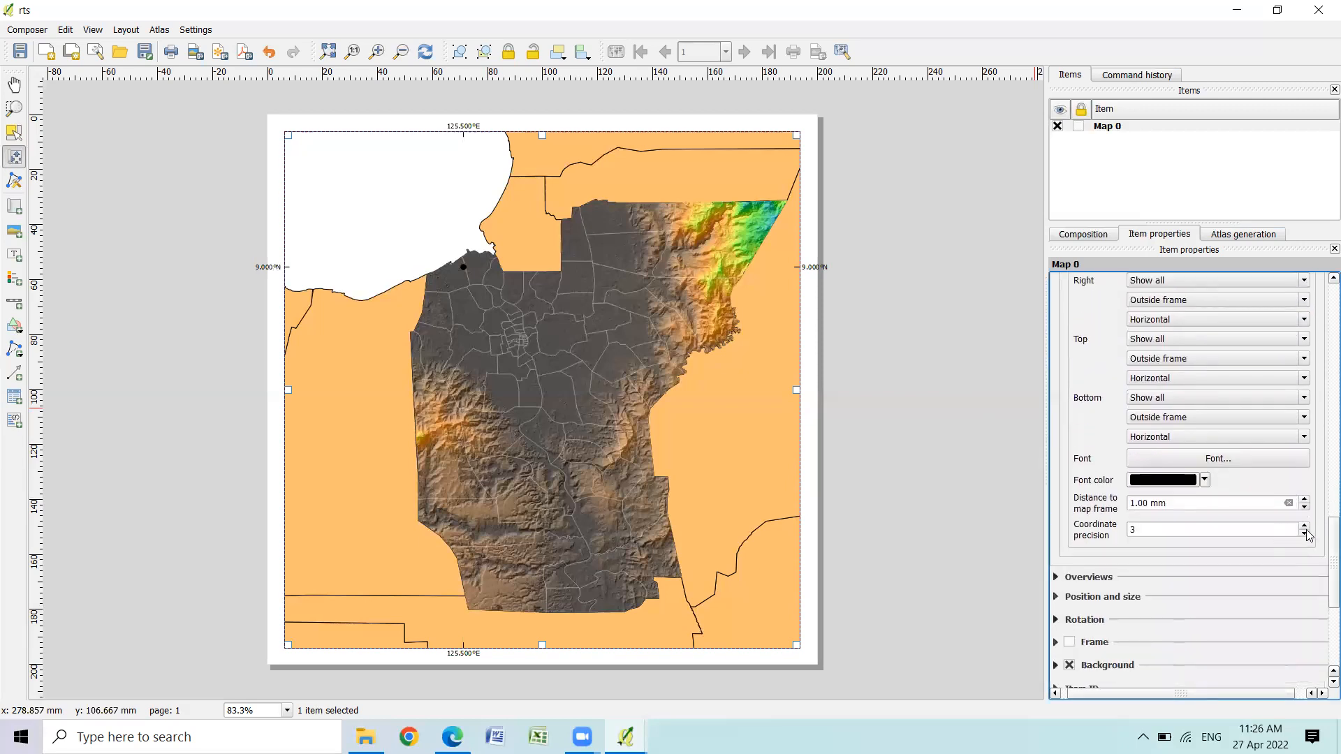
click(1304, 526)
click(1304, 527)
click(1304, 527)
click(925, 409)
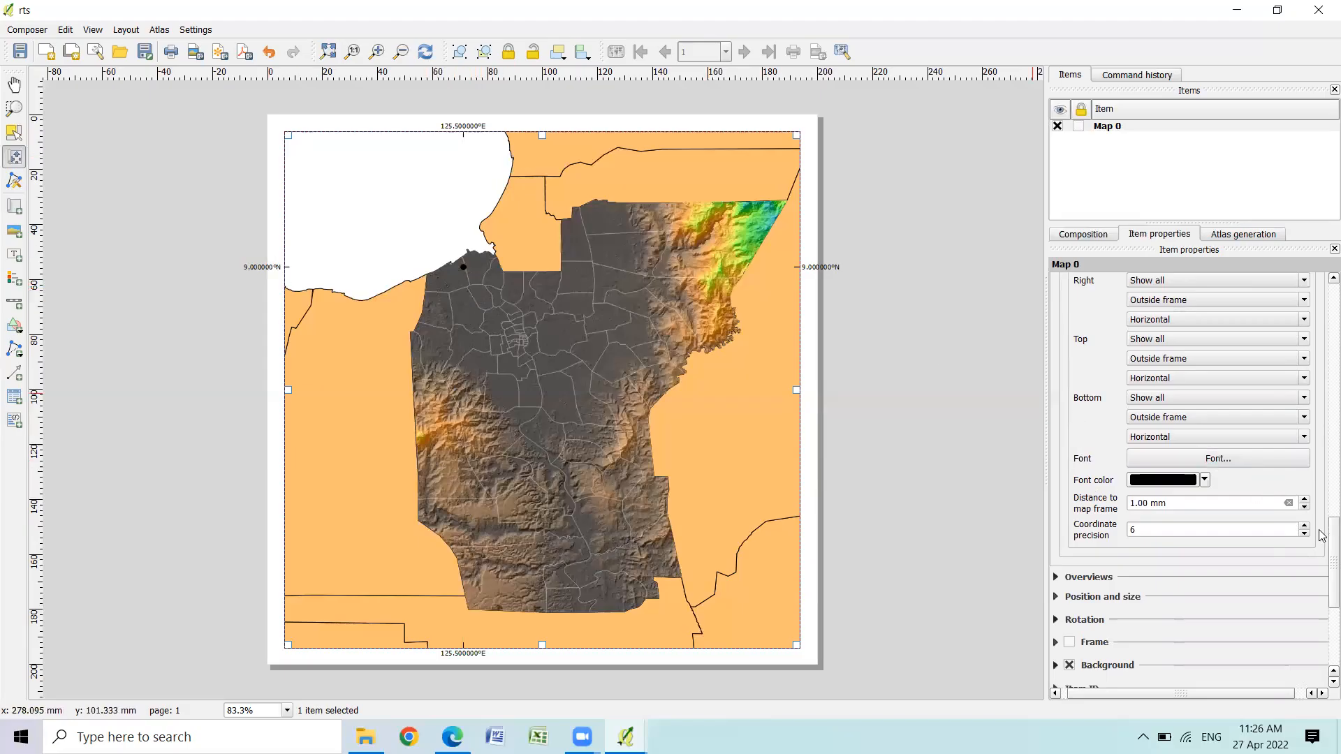
Change the grid's X and Y intervals to 0.25 map units
scroll(1322, 477, up, 5)
scroll(1322, 477, up, 6)
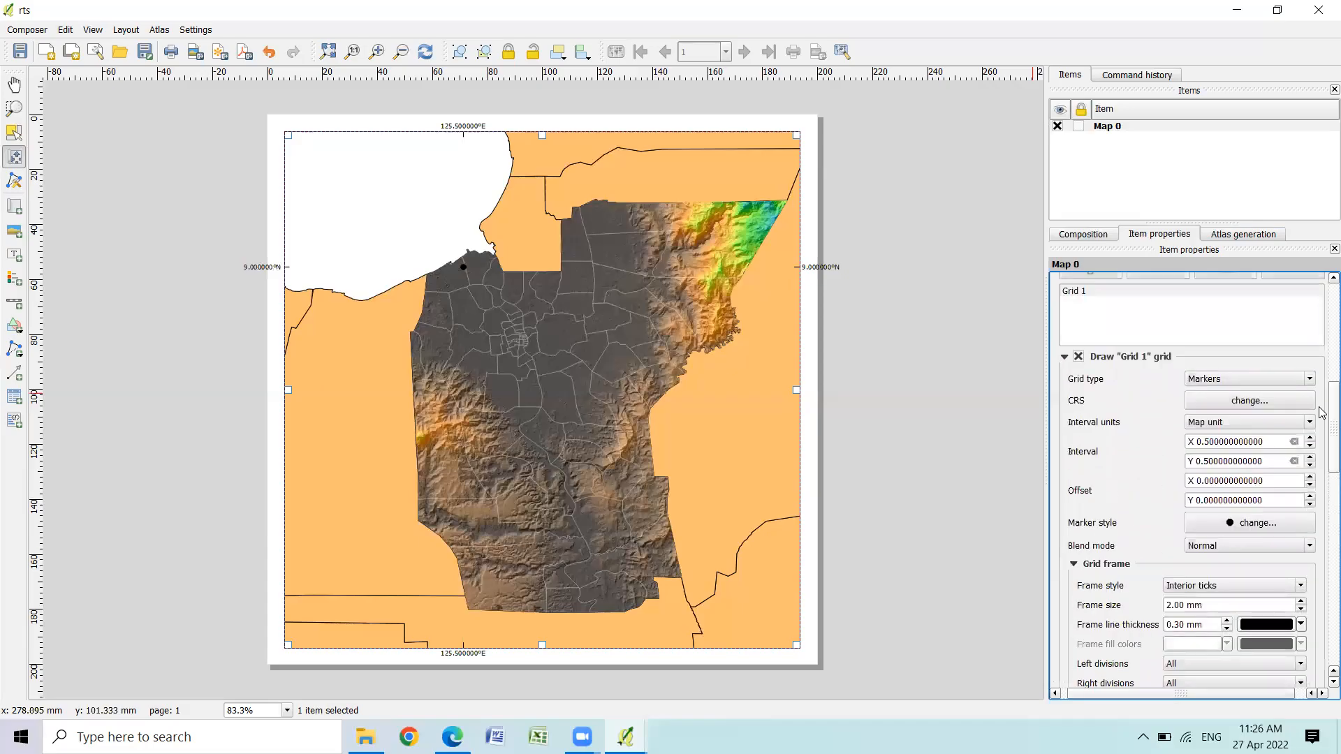
click(1206, 445)
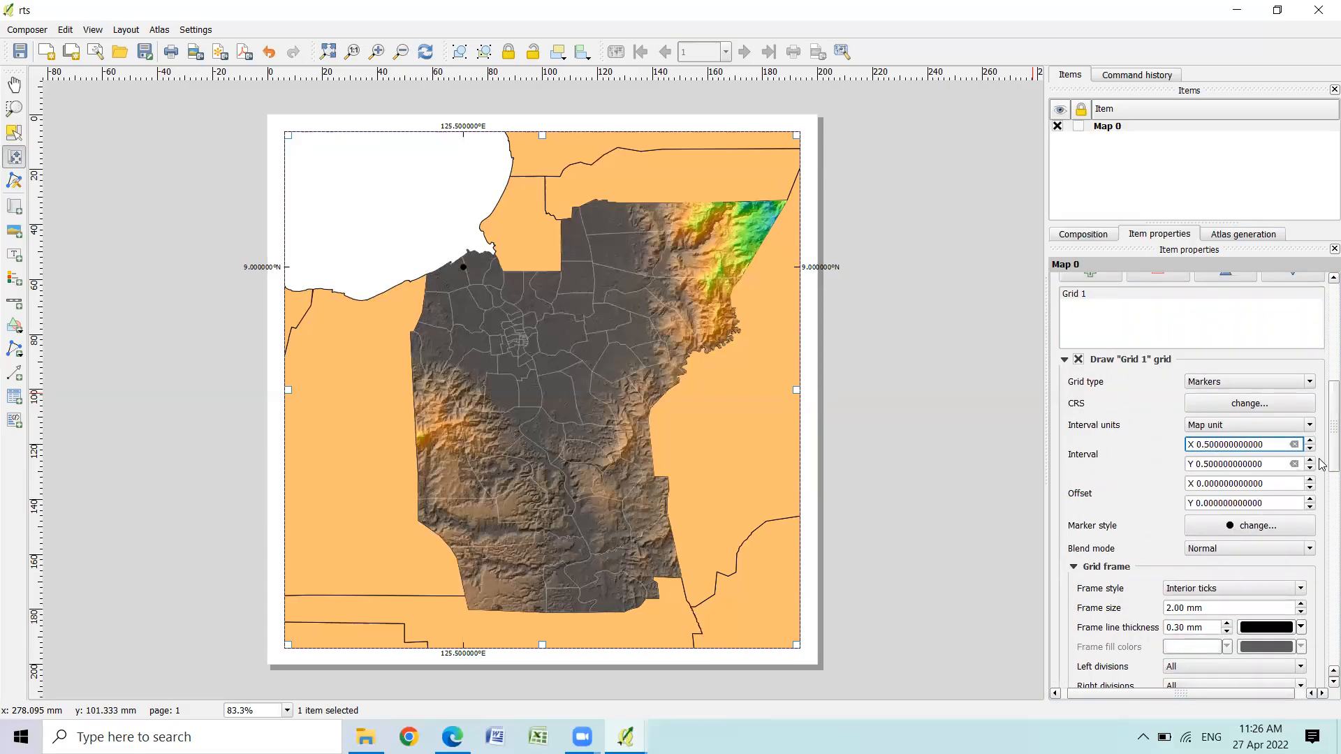
key(Tab)
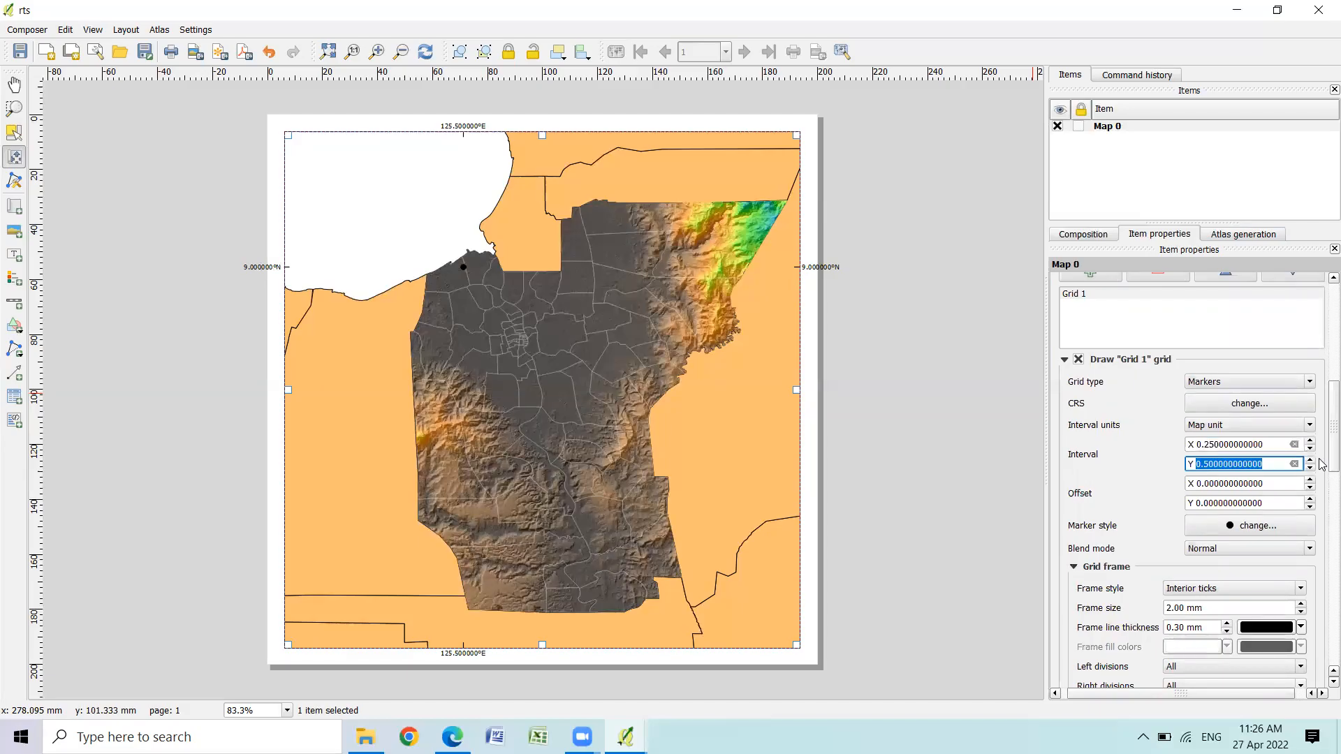
click(1237, 464)
key(Tab)
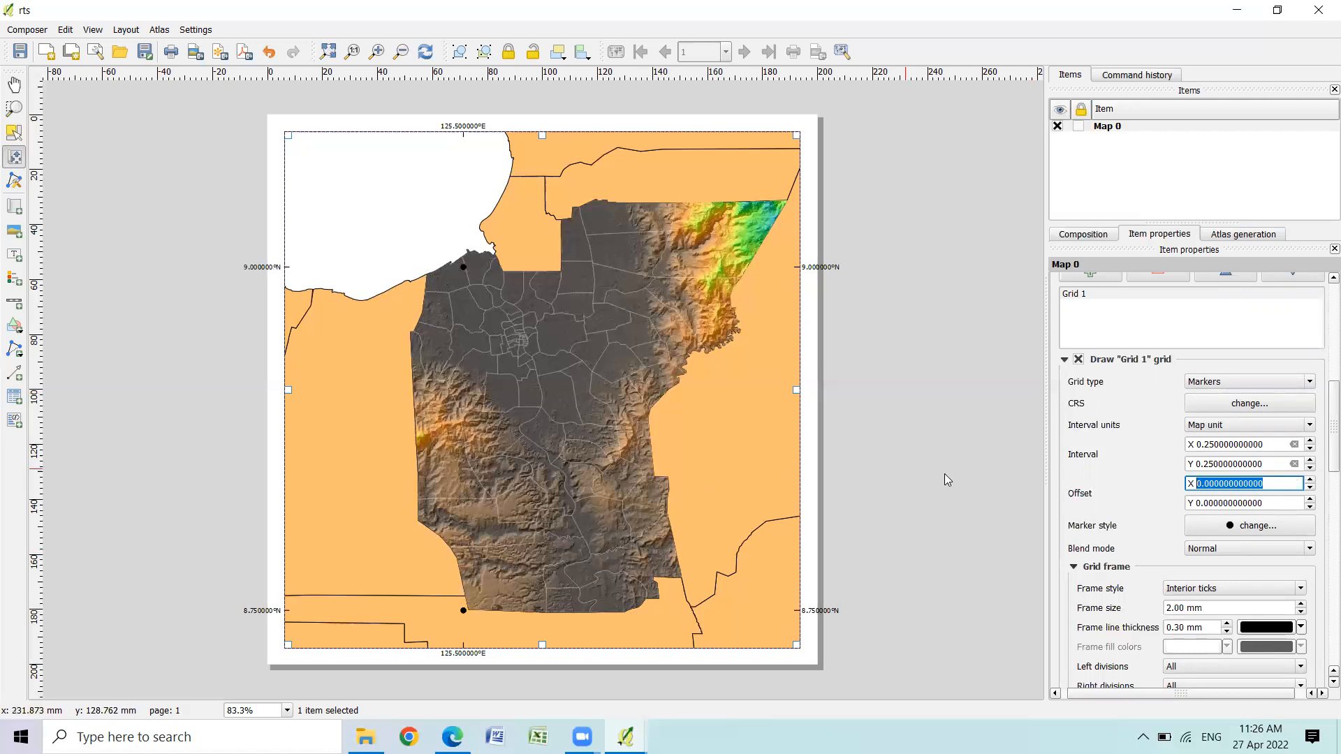
Reduce both the X and Y grid intervals to 0.2 map units
click(1209, 445)
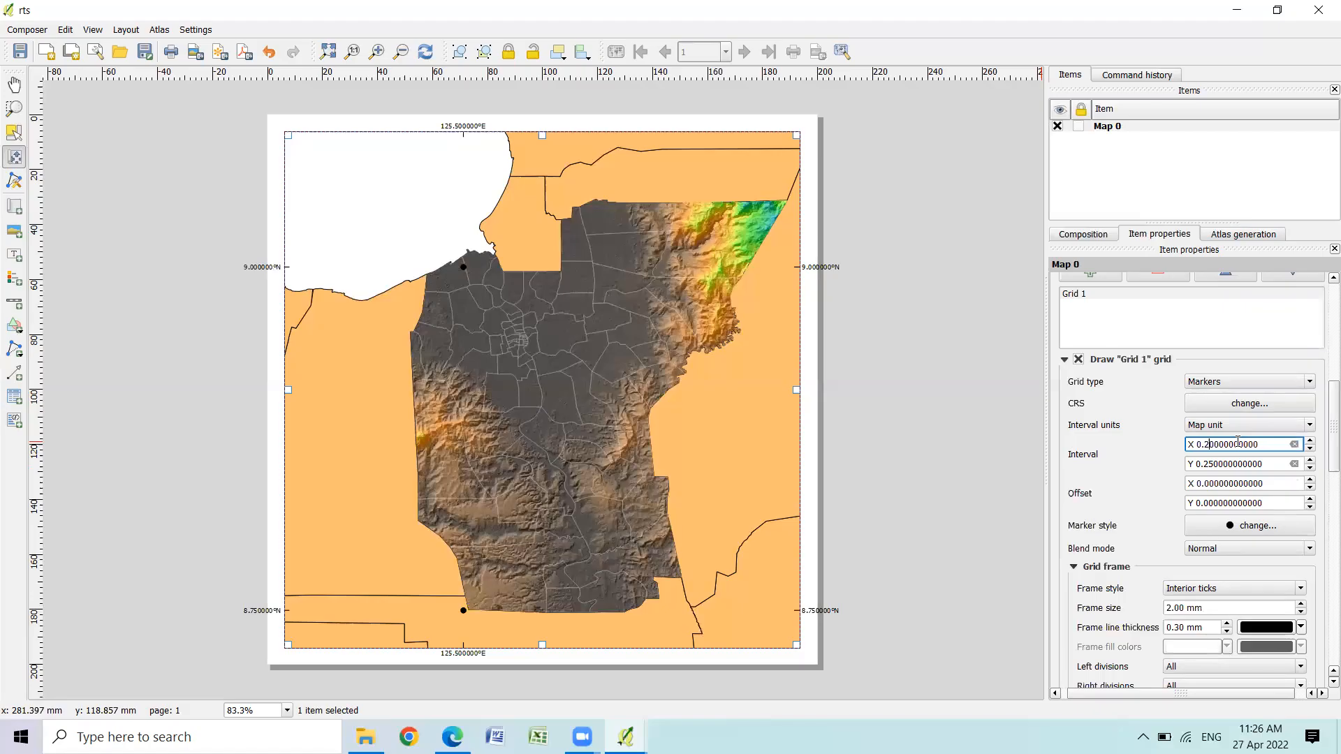
key(Tab)
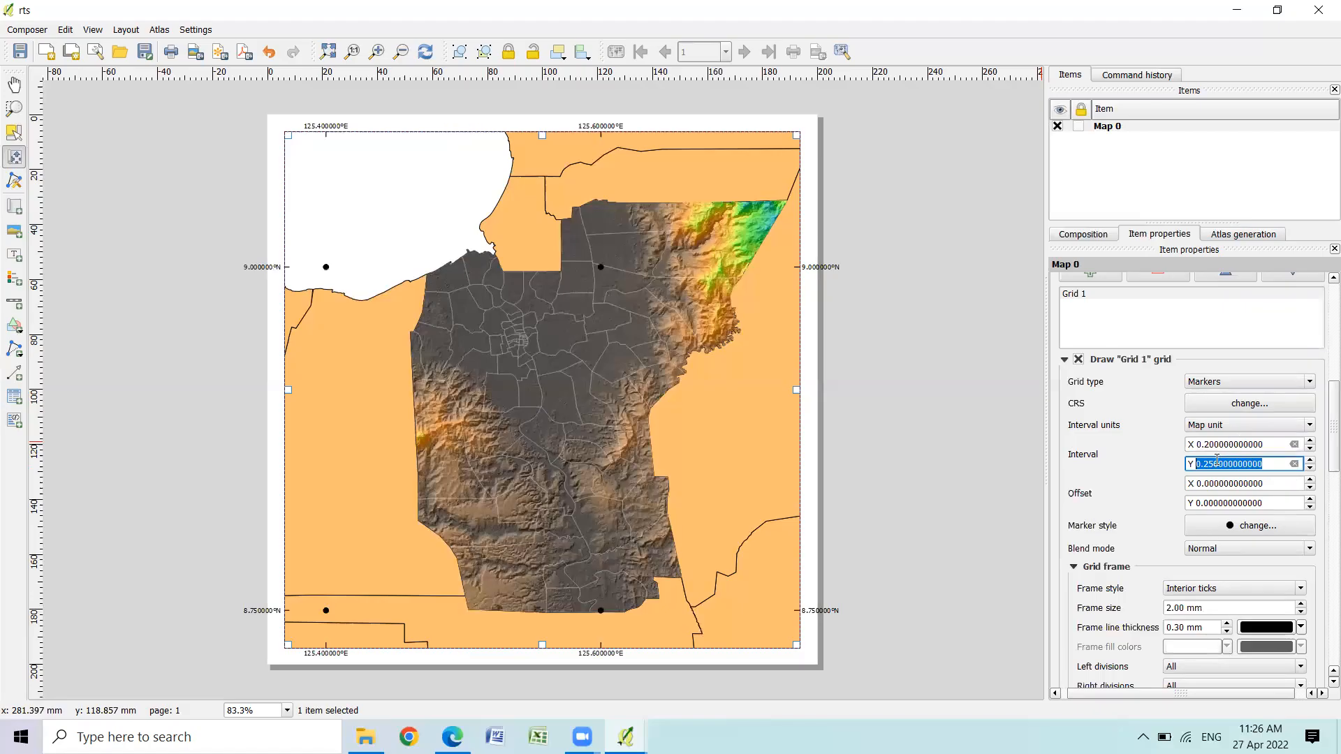
text(0.2)
key(Tab)
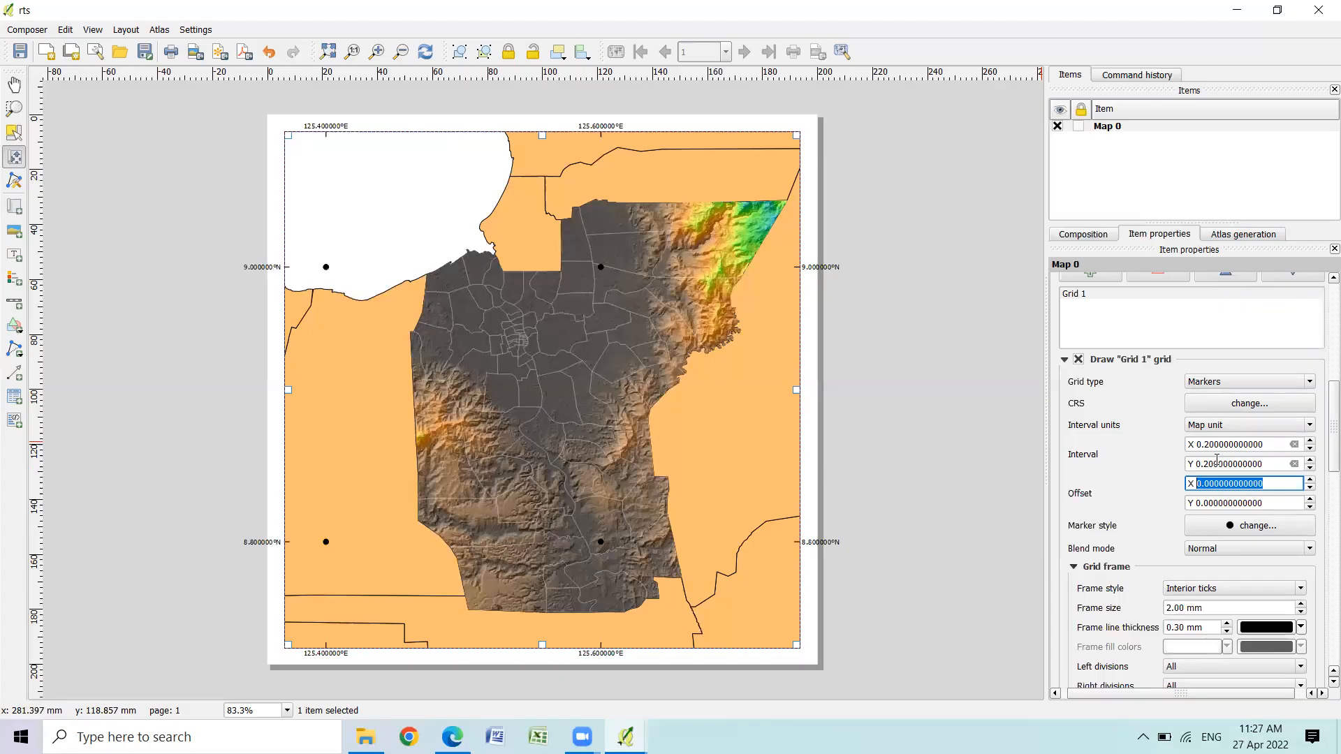
Set the grid's X and Y intervals to 0.1 map units
click(1208, 444)
key(BackSpace)
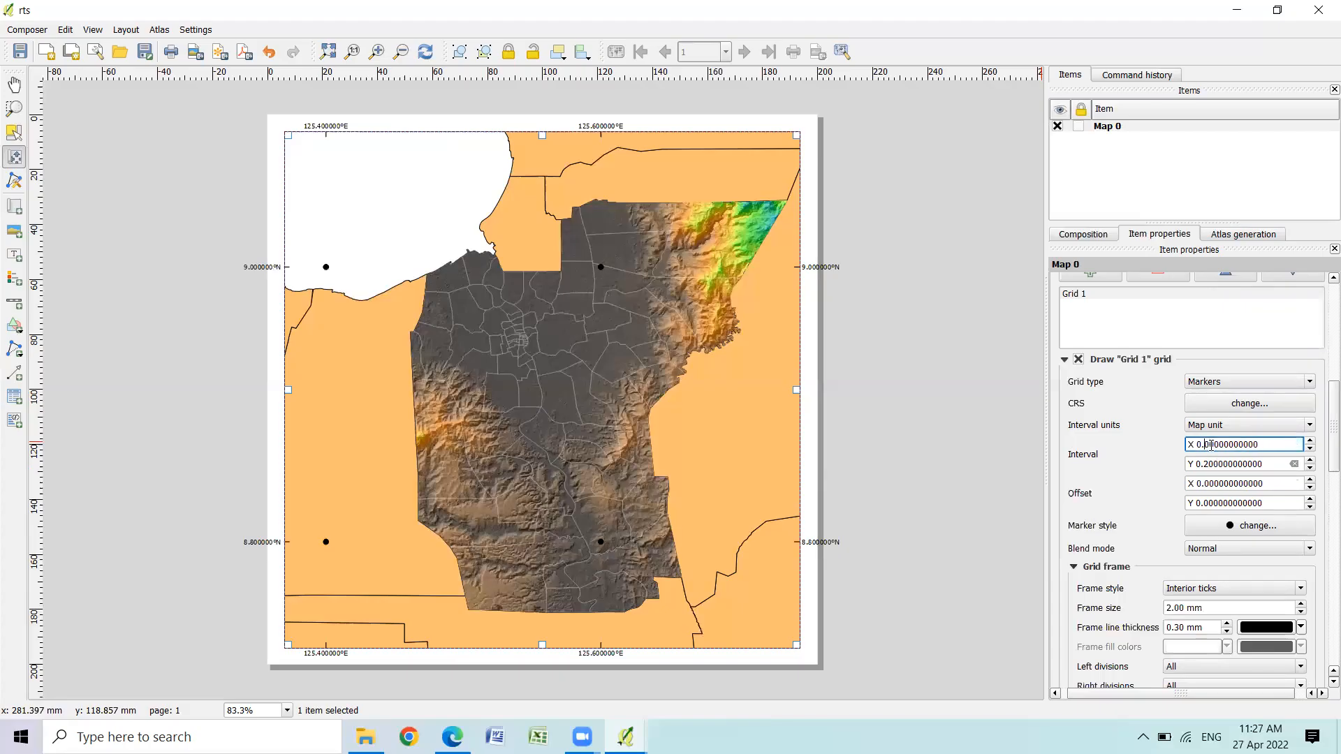
text(1)
key(Tab)
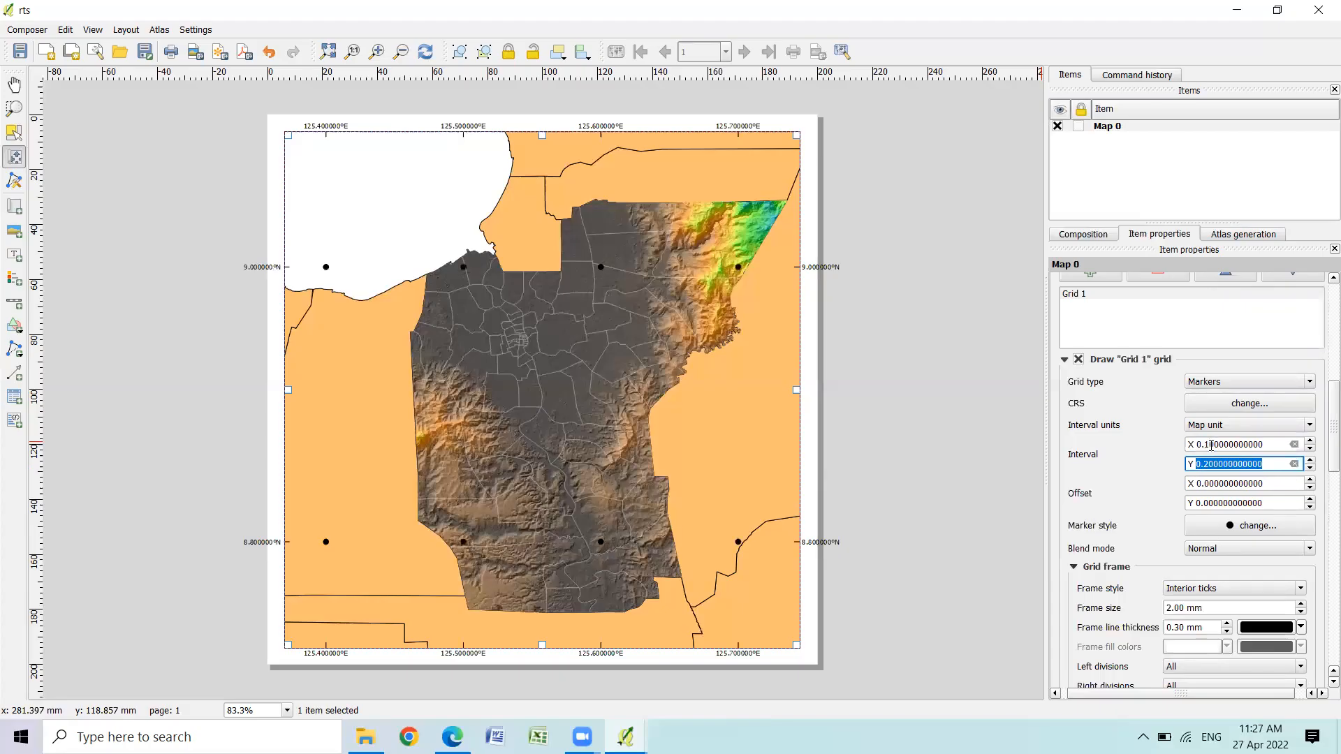
text(0.1)
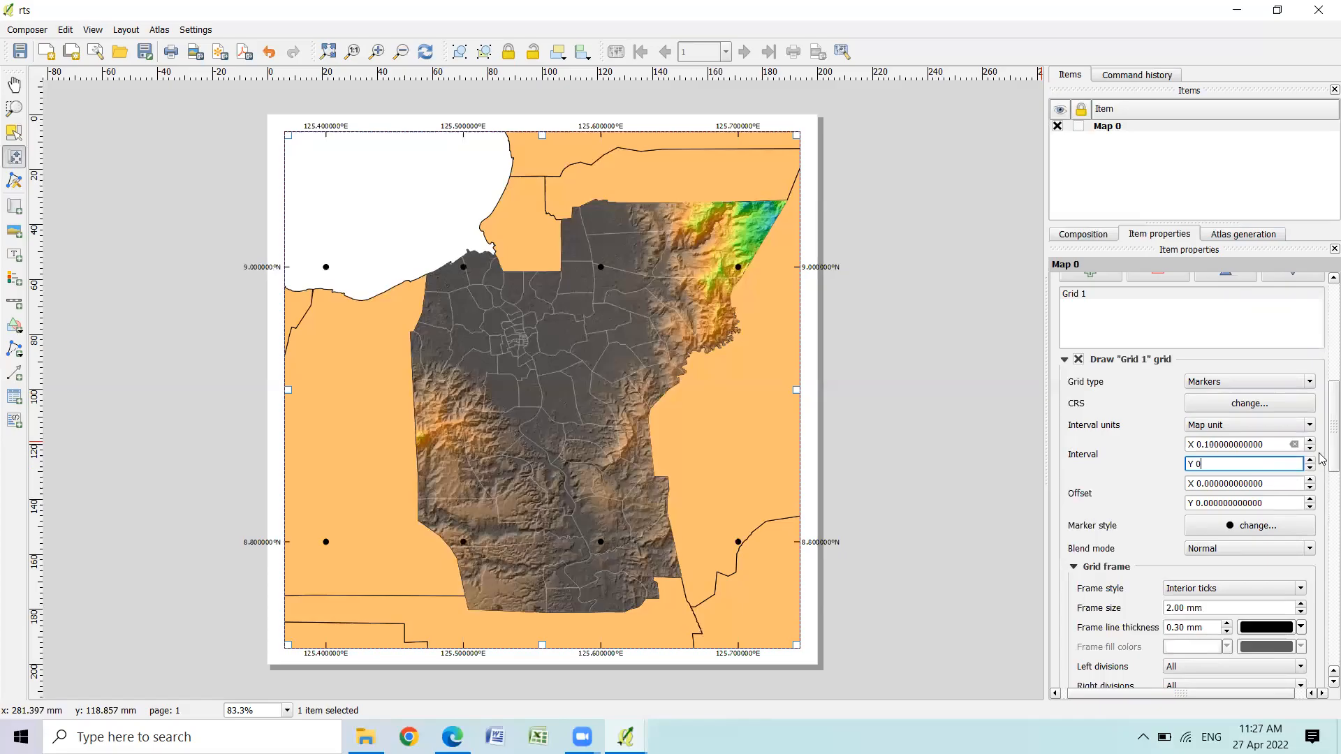
key(Tab)
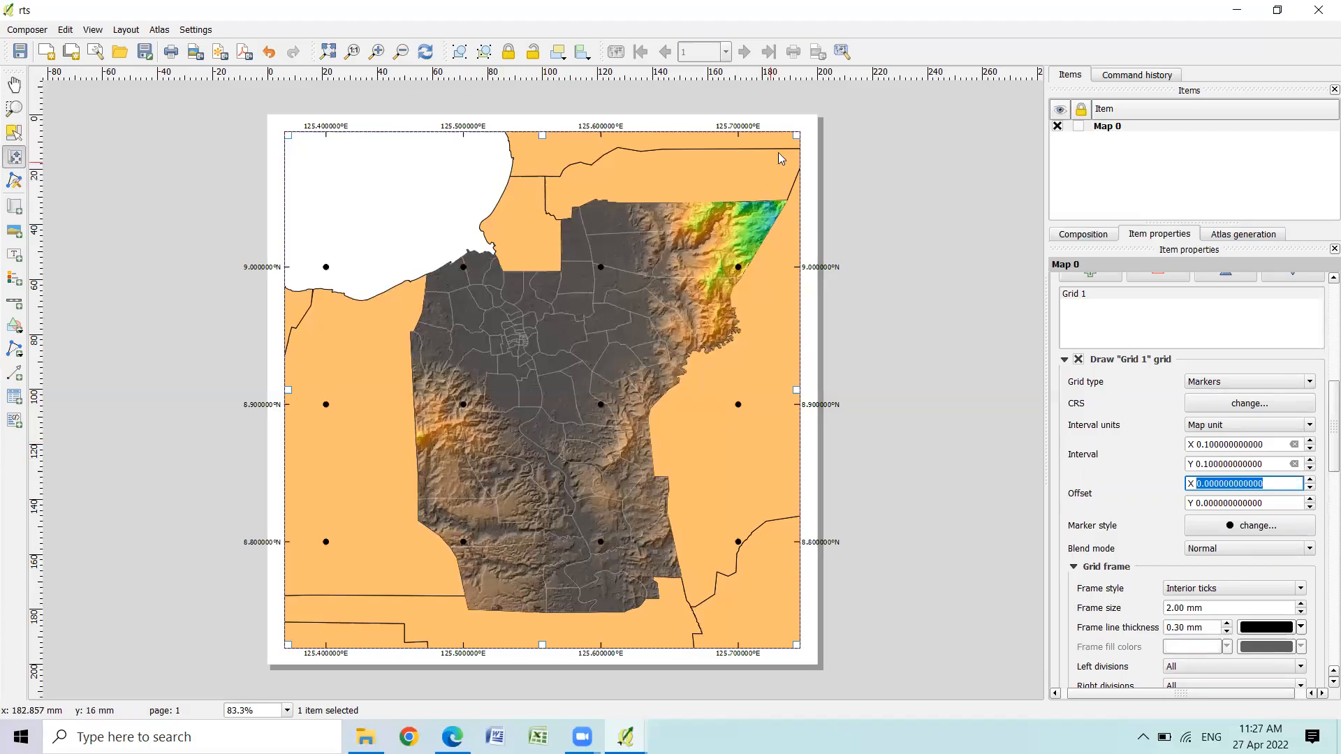
Nudge the map content slightly up and back down within its frame to fine-tune its position
click(556, 369)
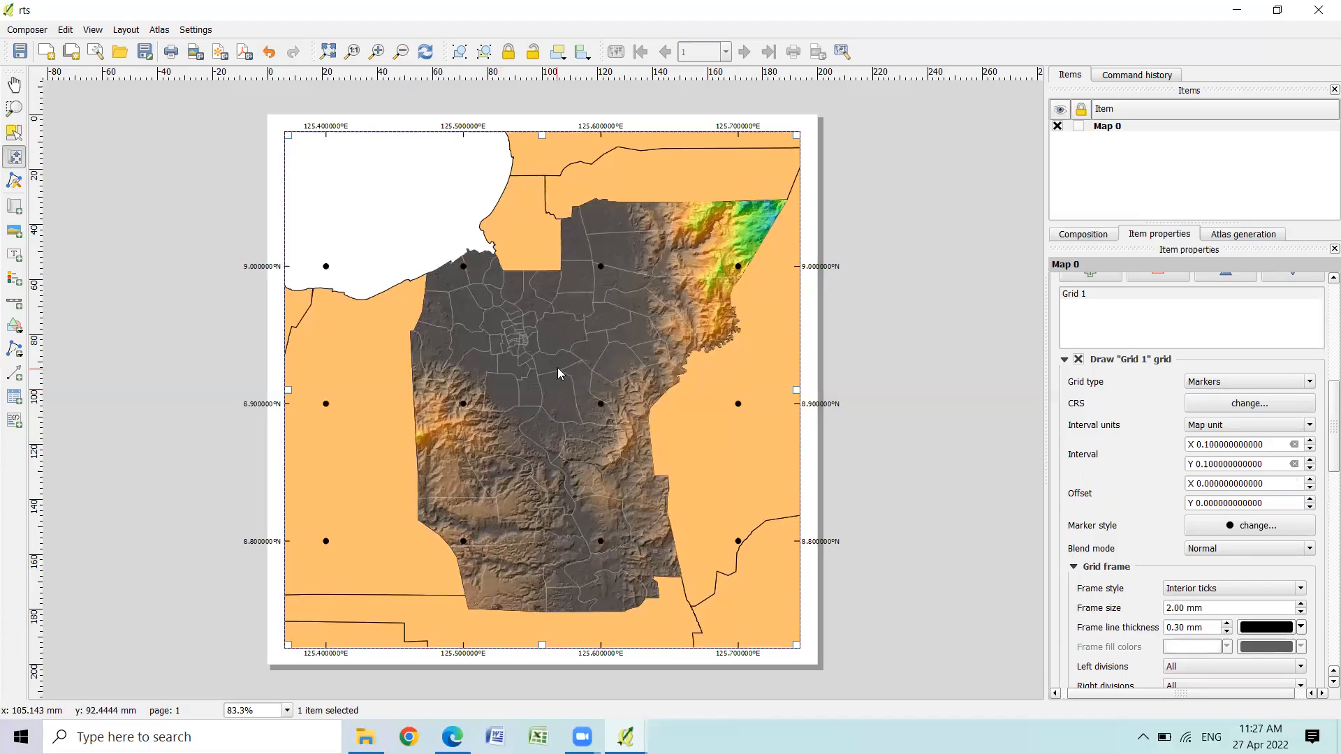
drag(557, 367, 557, 364)
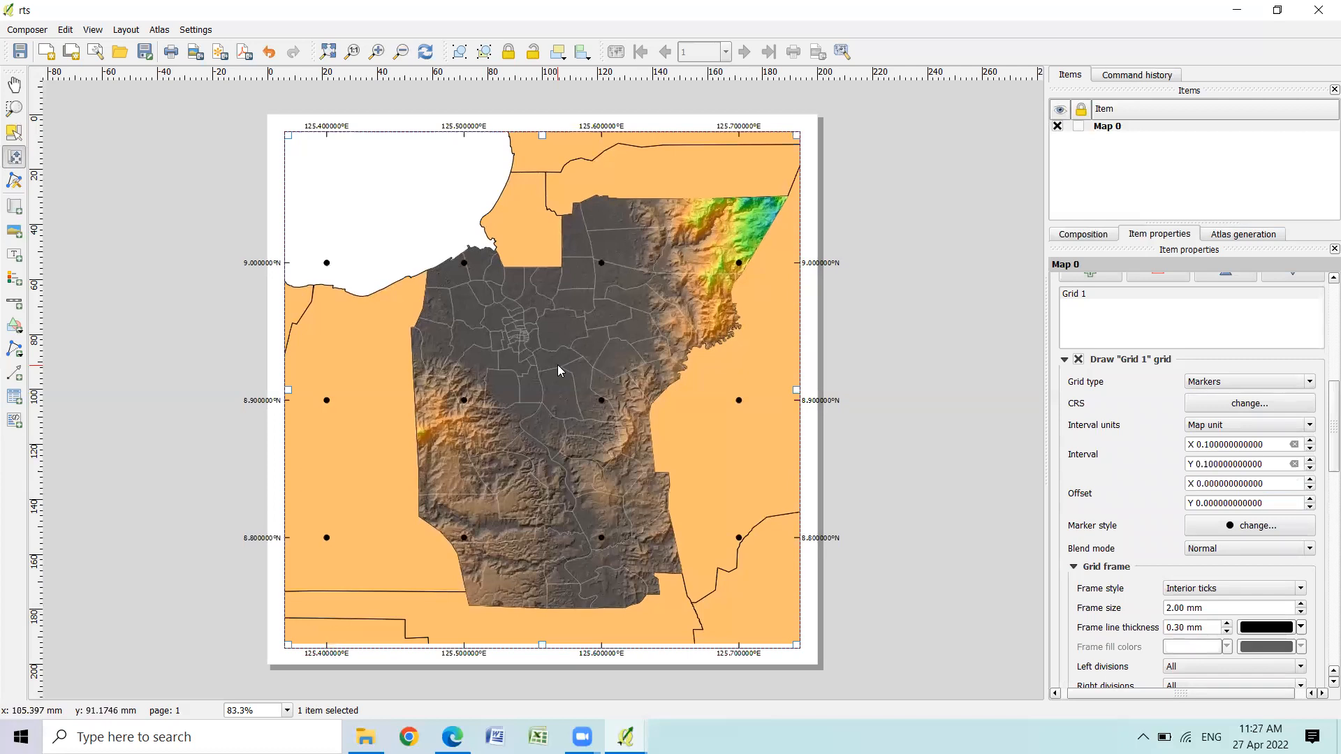
drag(558, 365, 556, 370)
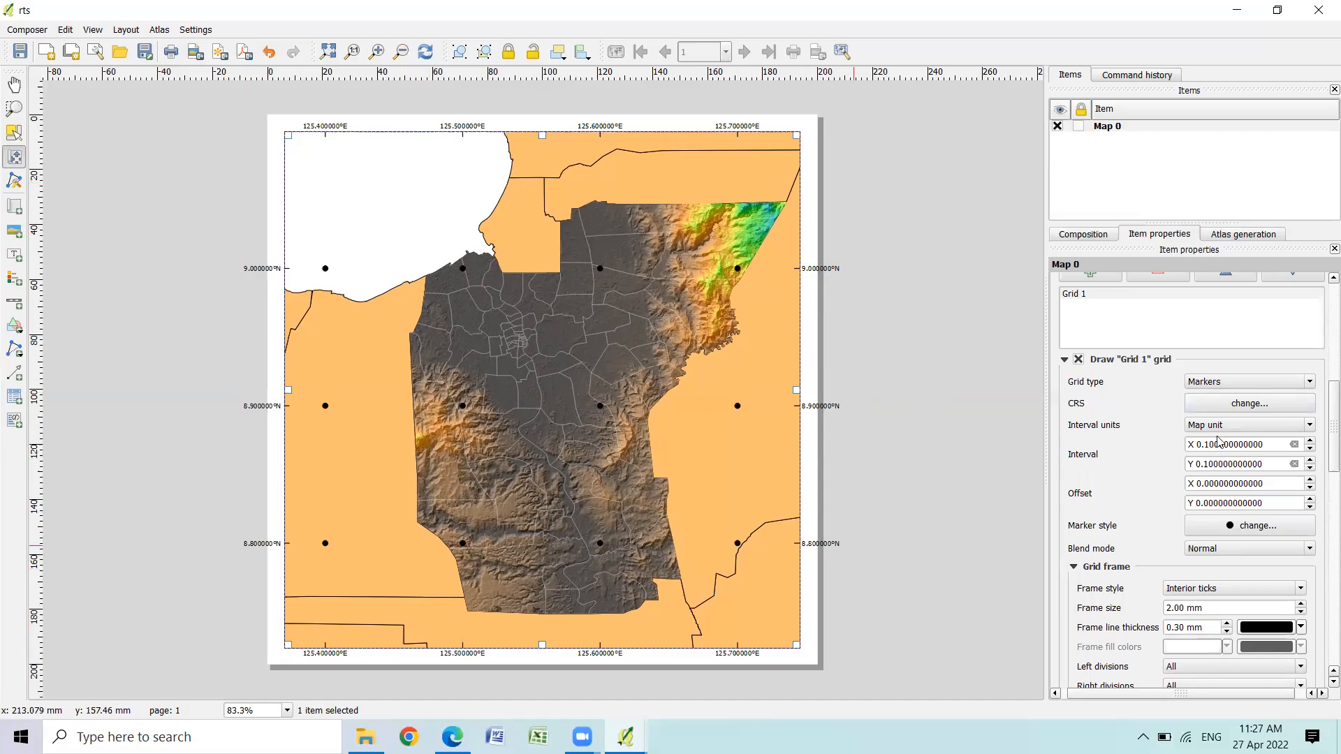
Set the grid coordinate orientation to vertical ascending for the left side and vertical descending for the right side of Map 0
scroll(1322, 447, down, 10)
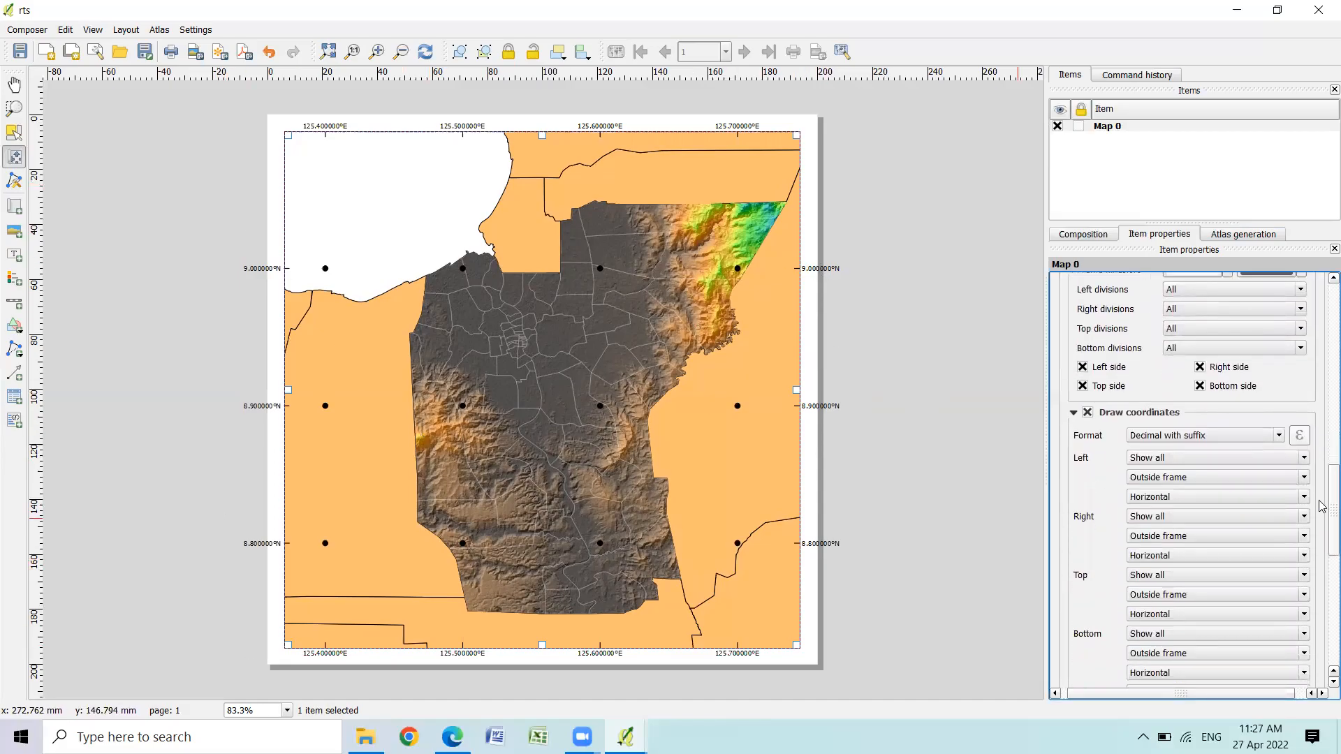
scroll(1322, 525, down, 2)
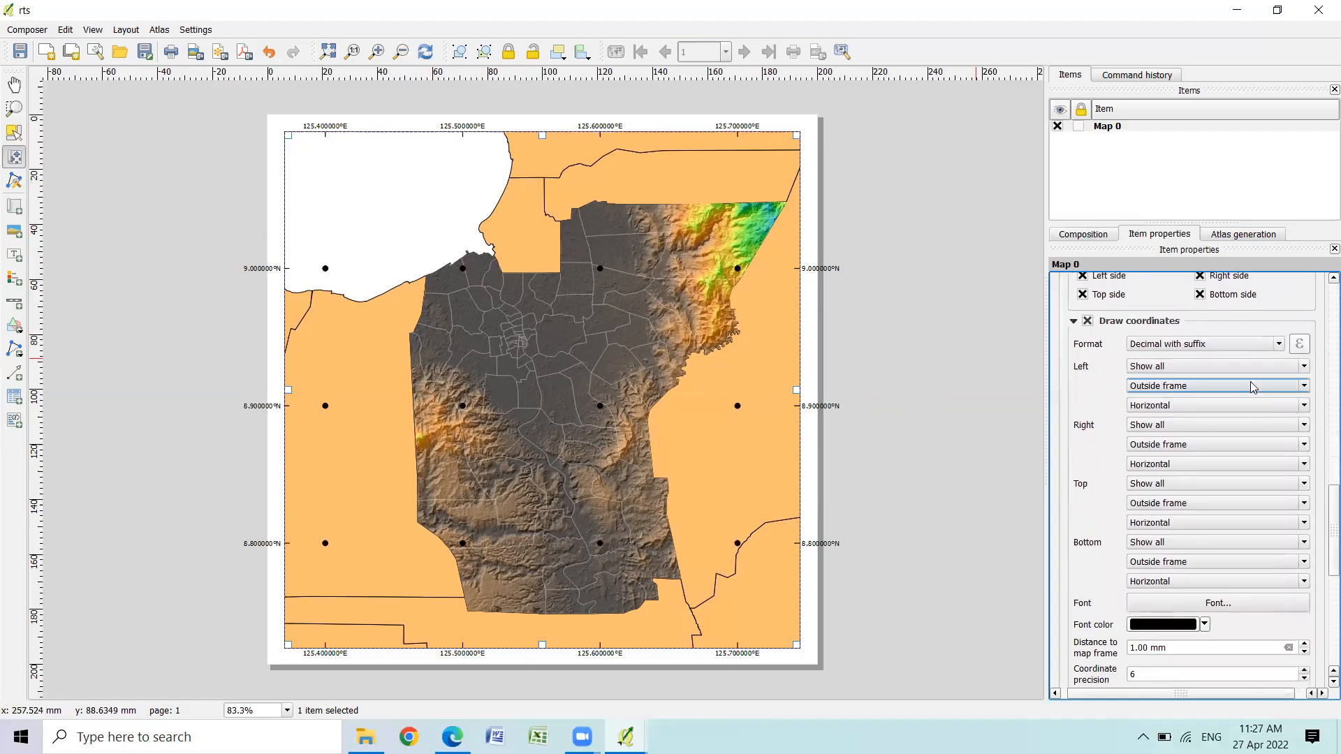
click(1303, 407)
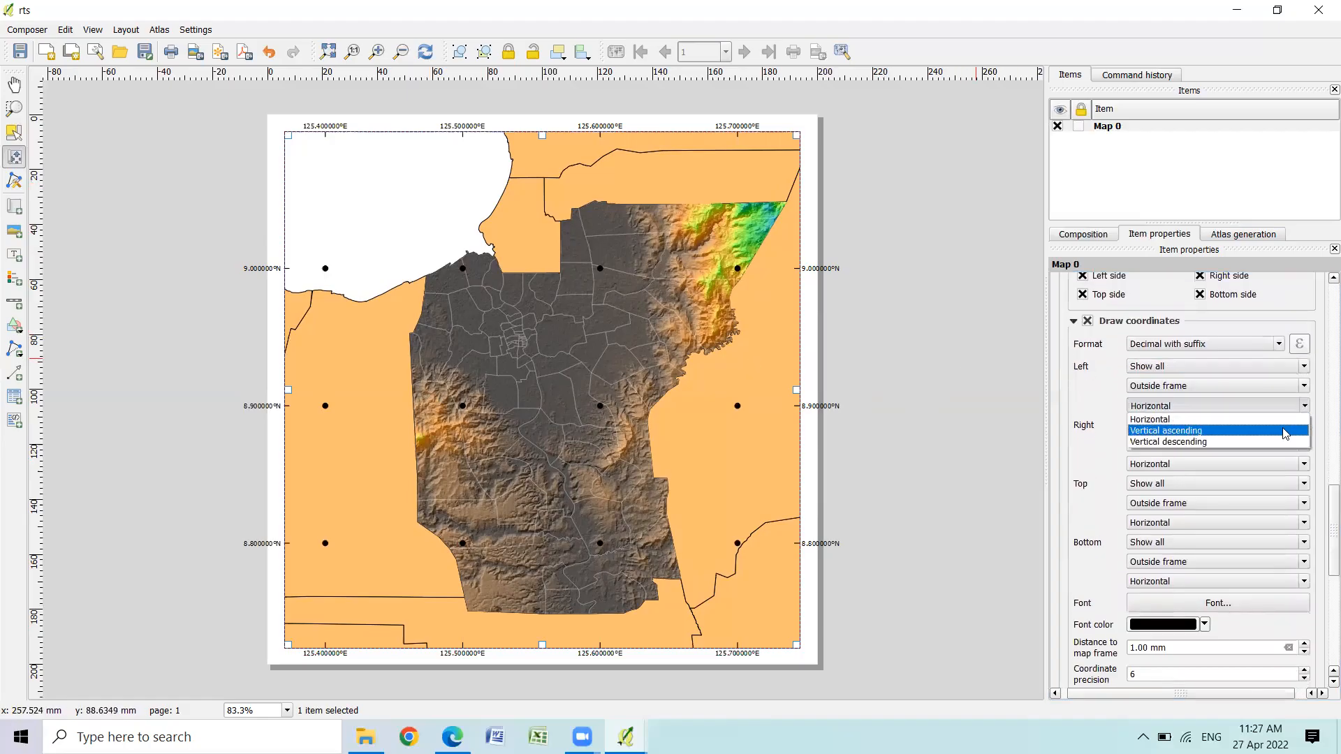
click(1281, 430)
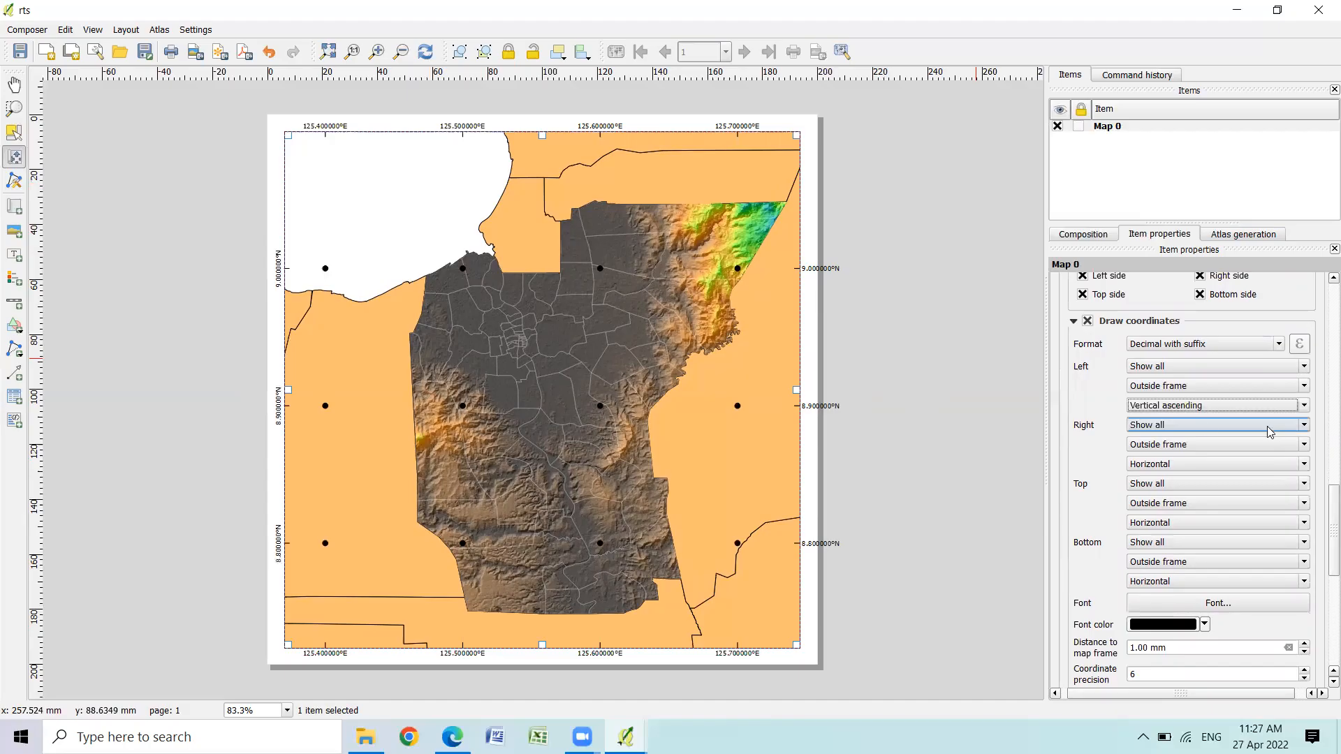
click(1257, 465)
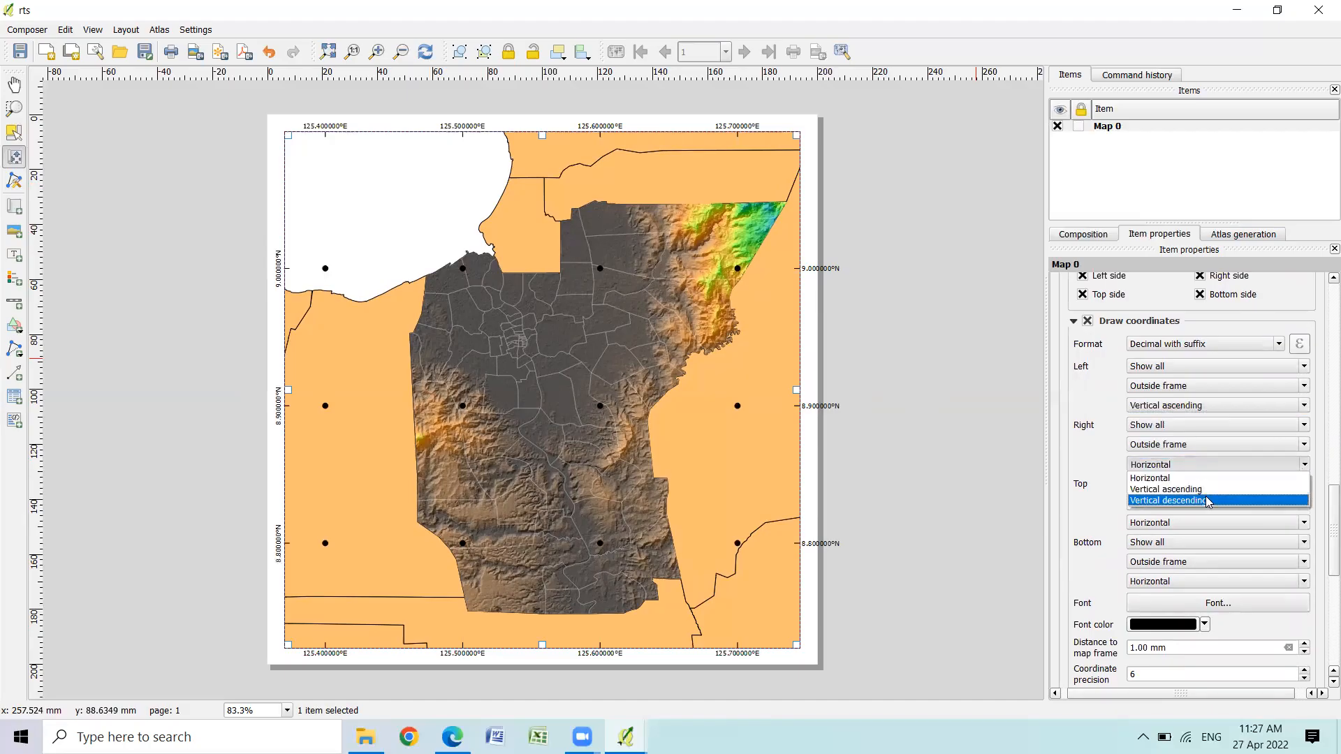
click(1211, 500)
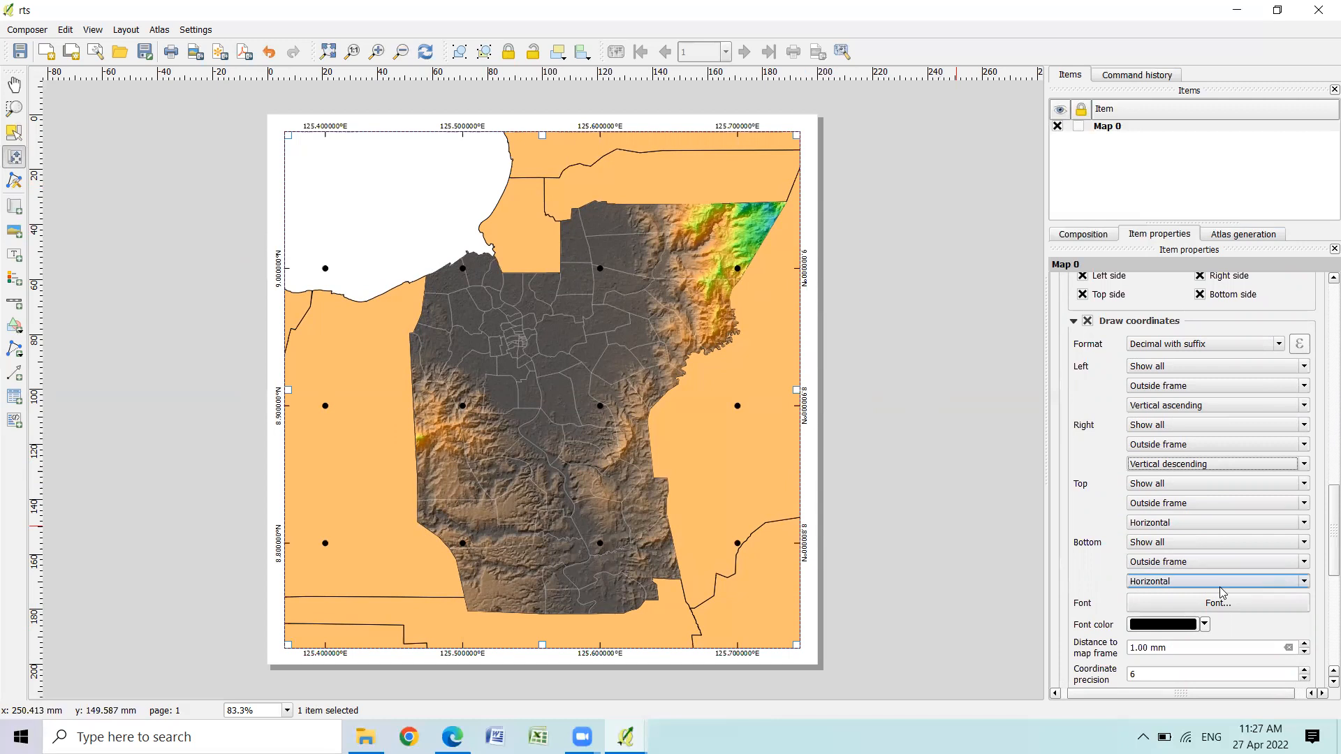
click(1304, 583)
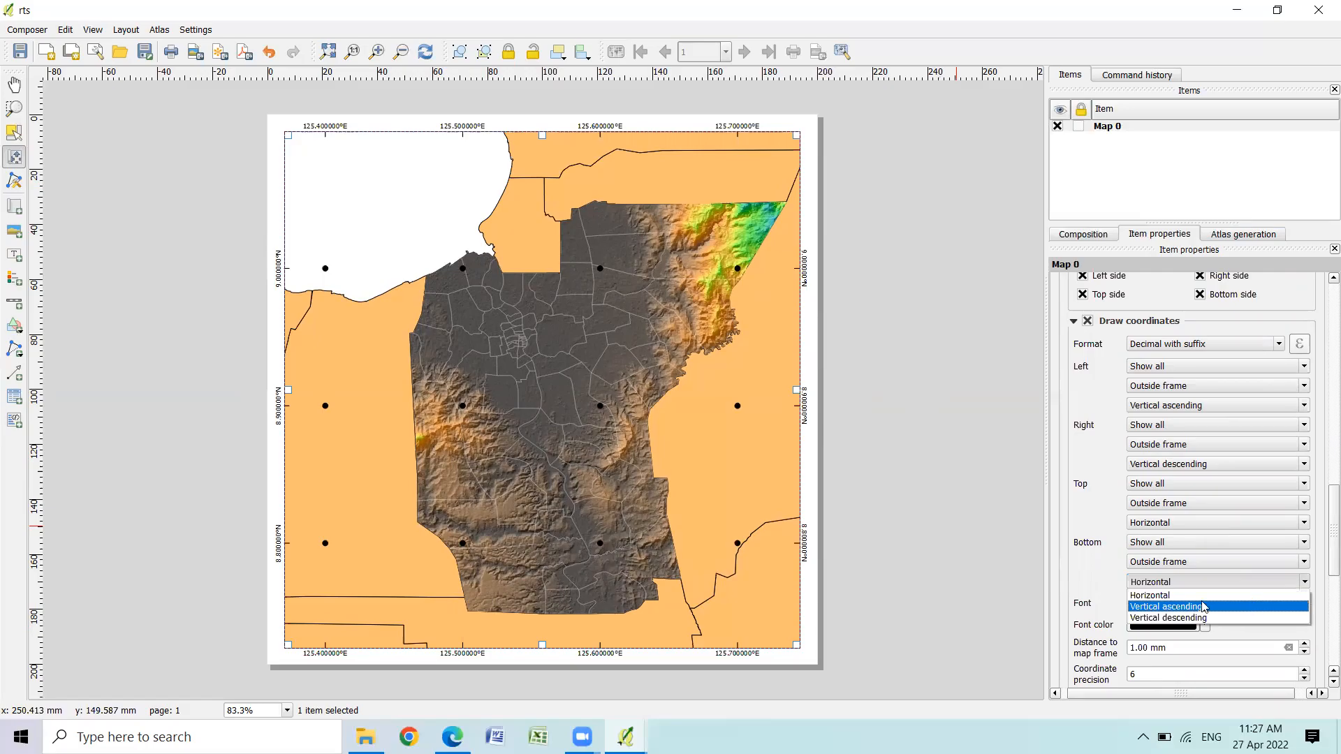
click(1092, 564)
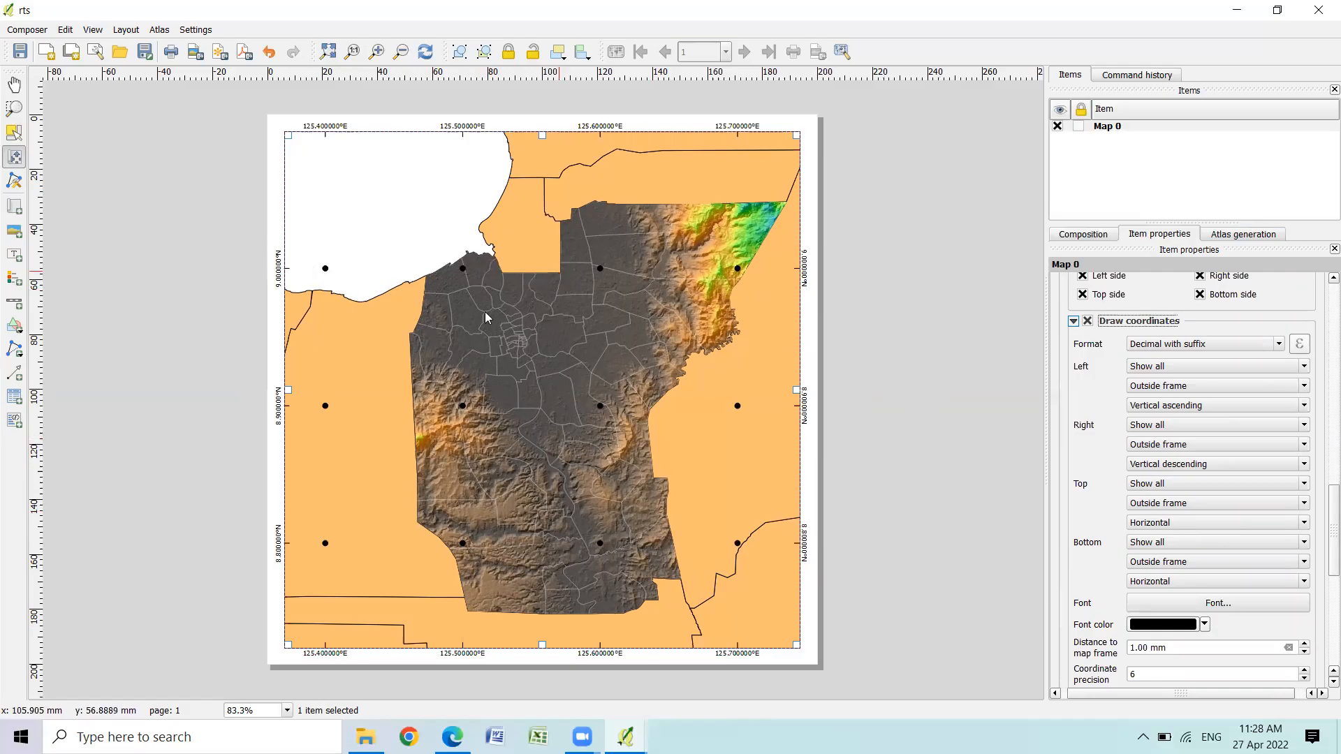
Change the grid's simple marker to a thin cross shape with a size of 1.8 mm
drag(1322, 518, 1322, 427)
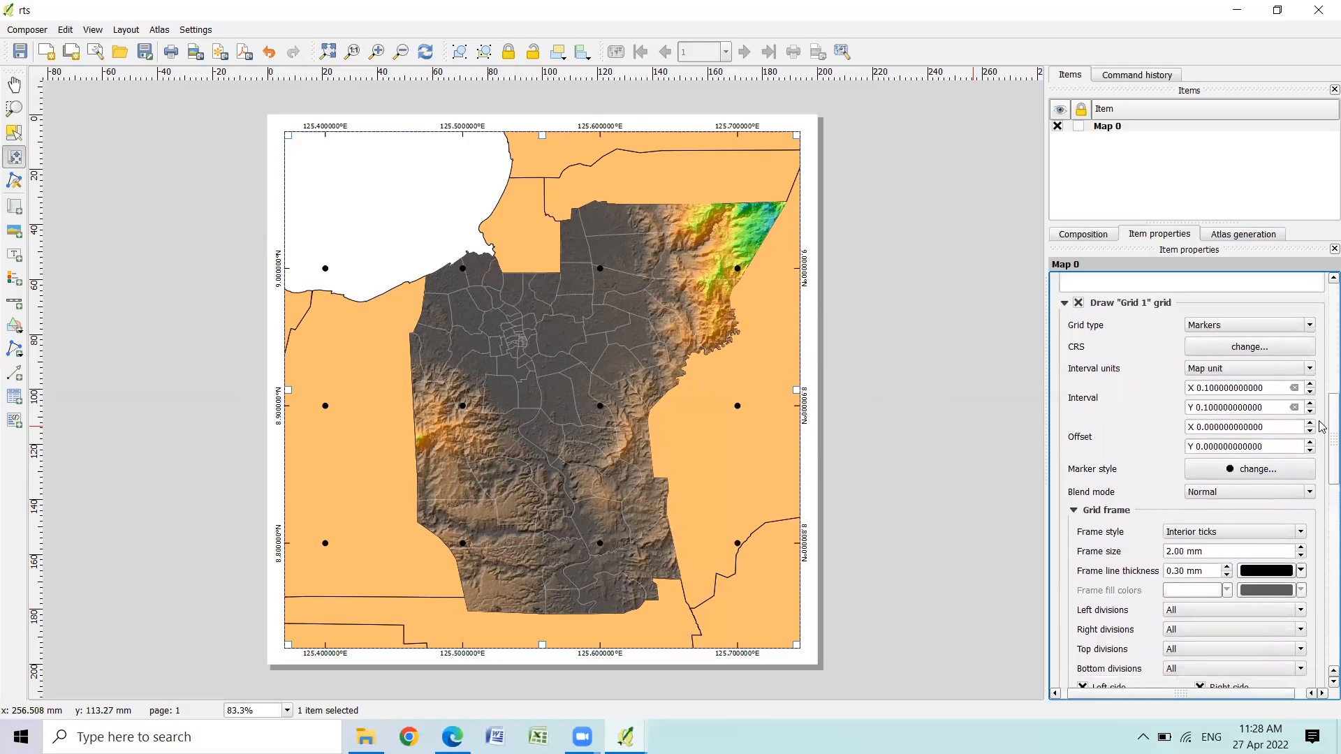
click(1265, 471)
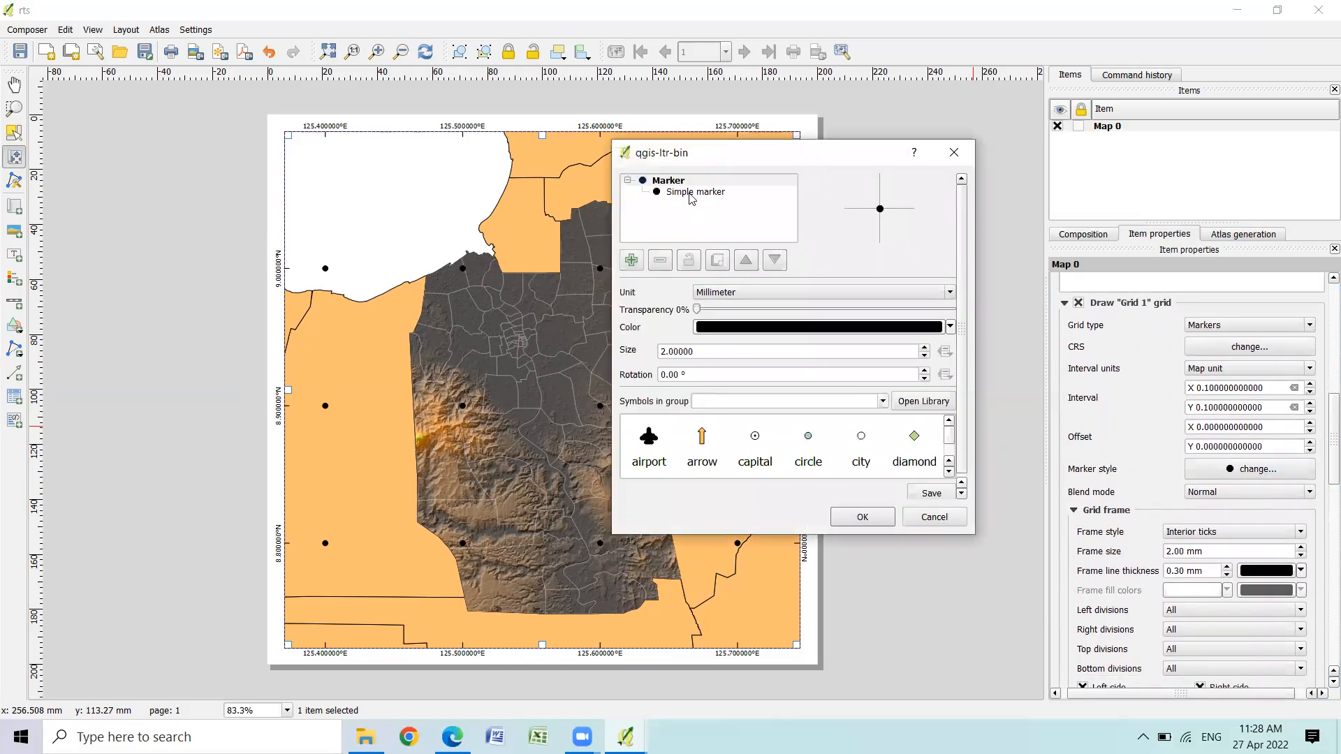
click(690, 194)
drag(961, 296, 954, 420)
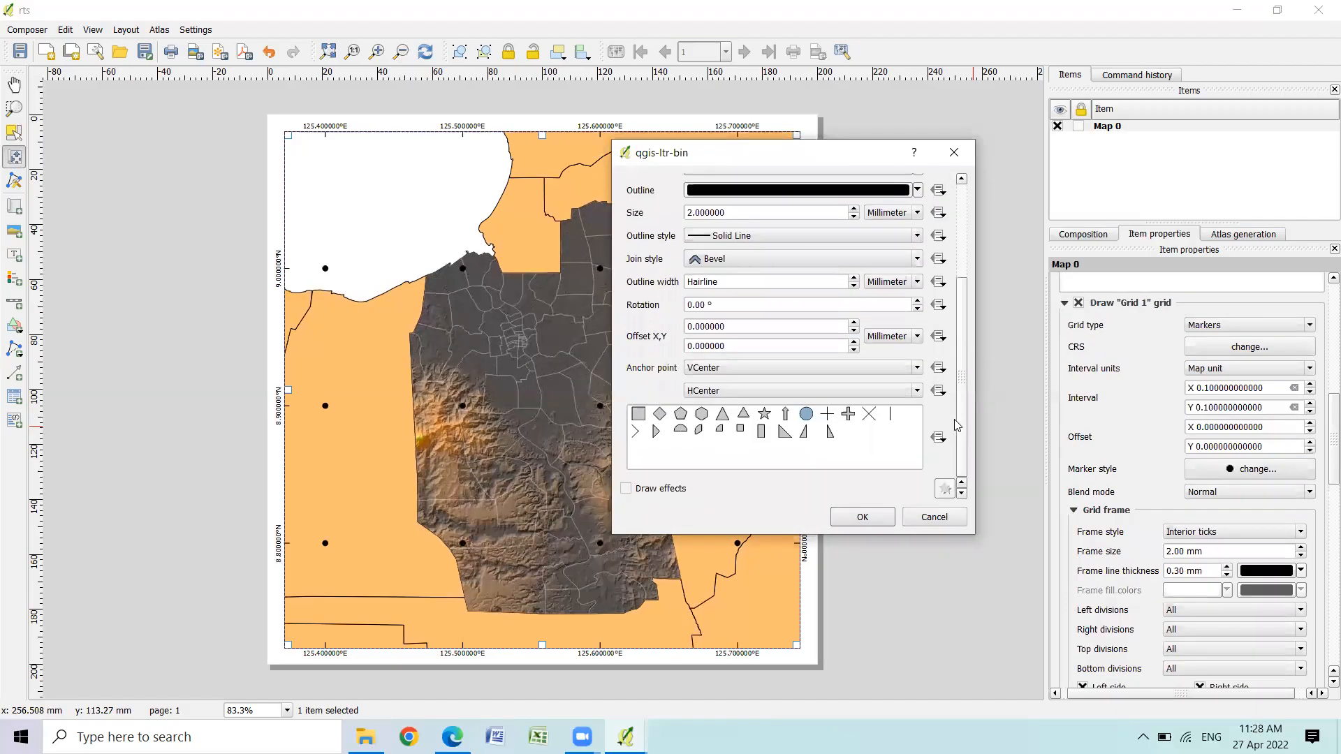
click(828, 414)
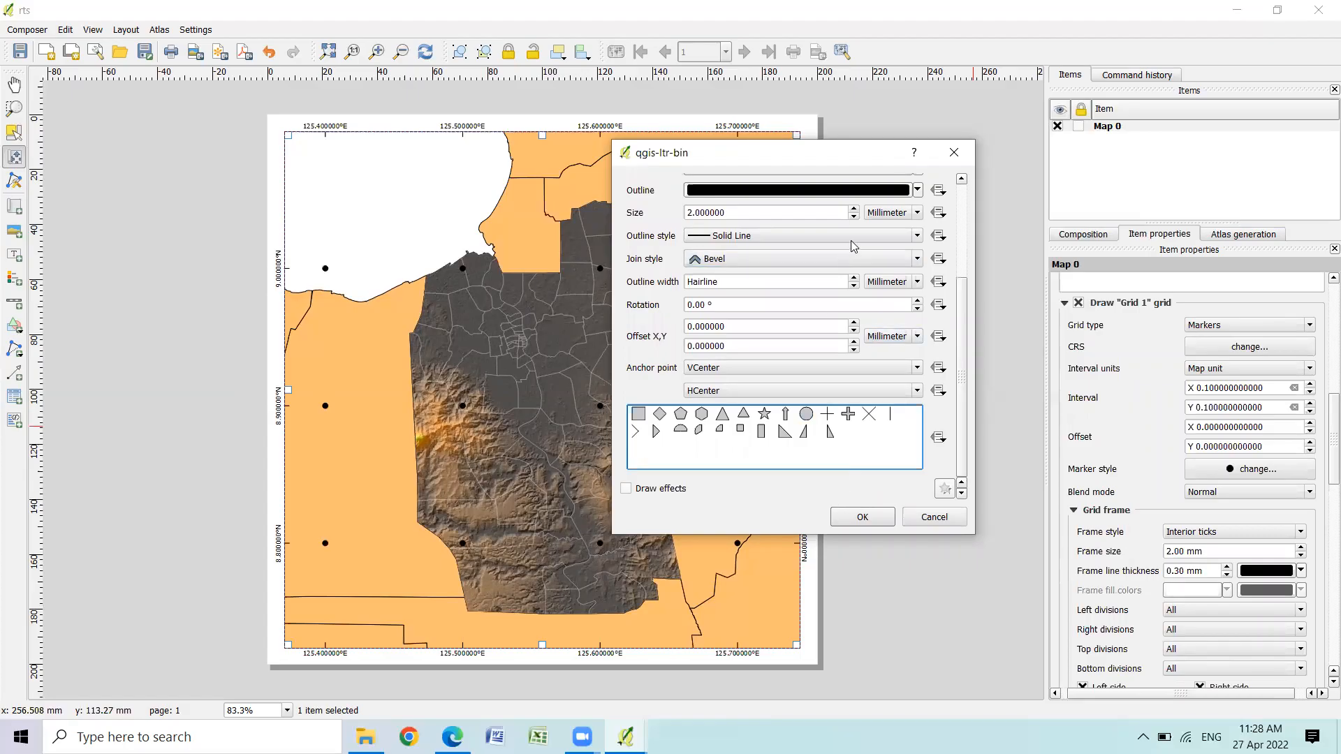
click(854, 217)
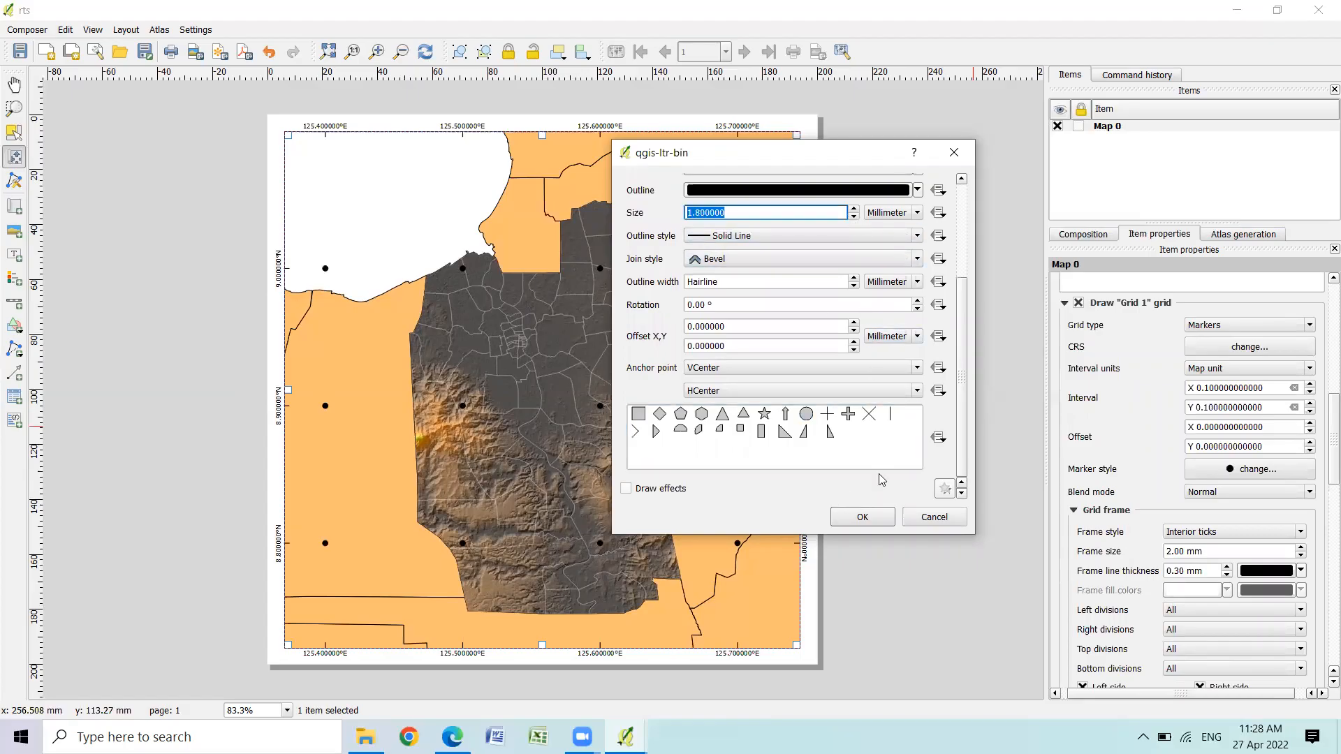
click(863, 516)
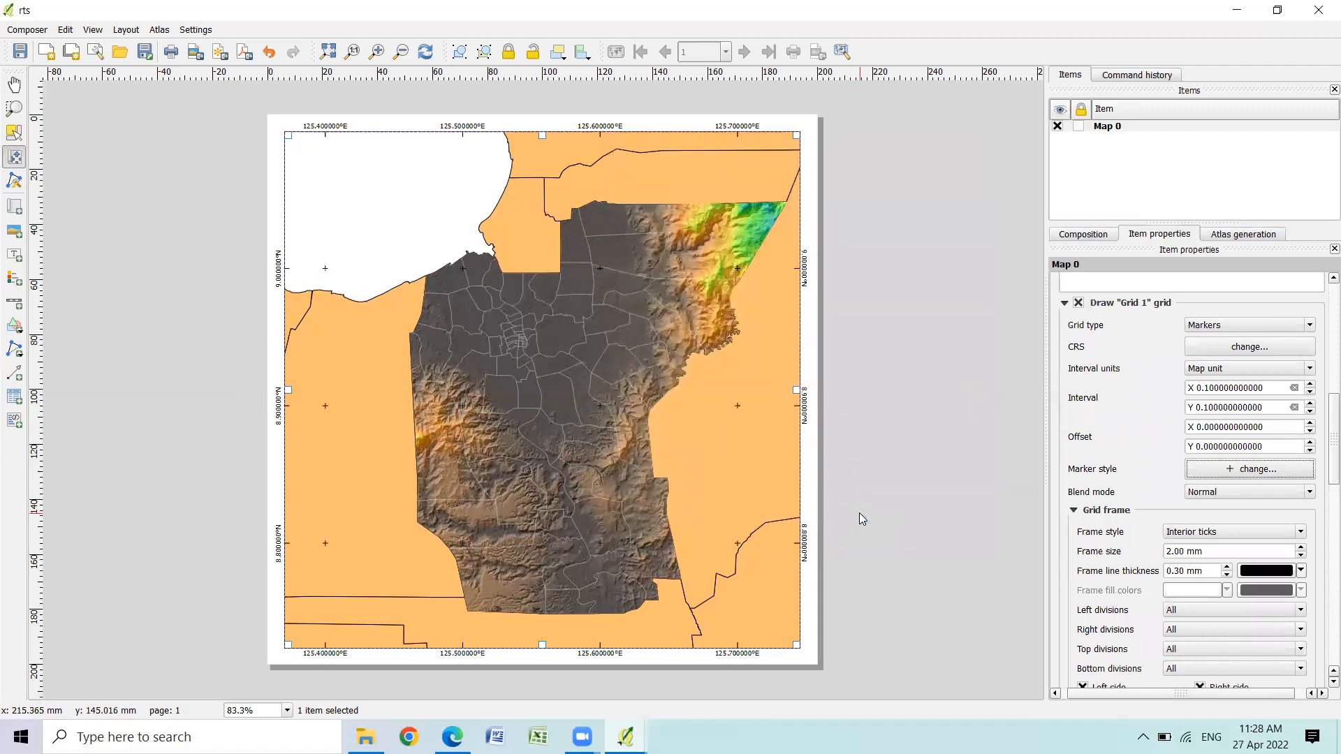
Review the grid's simple marker settings
click(1227, 474)
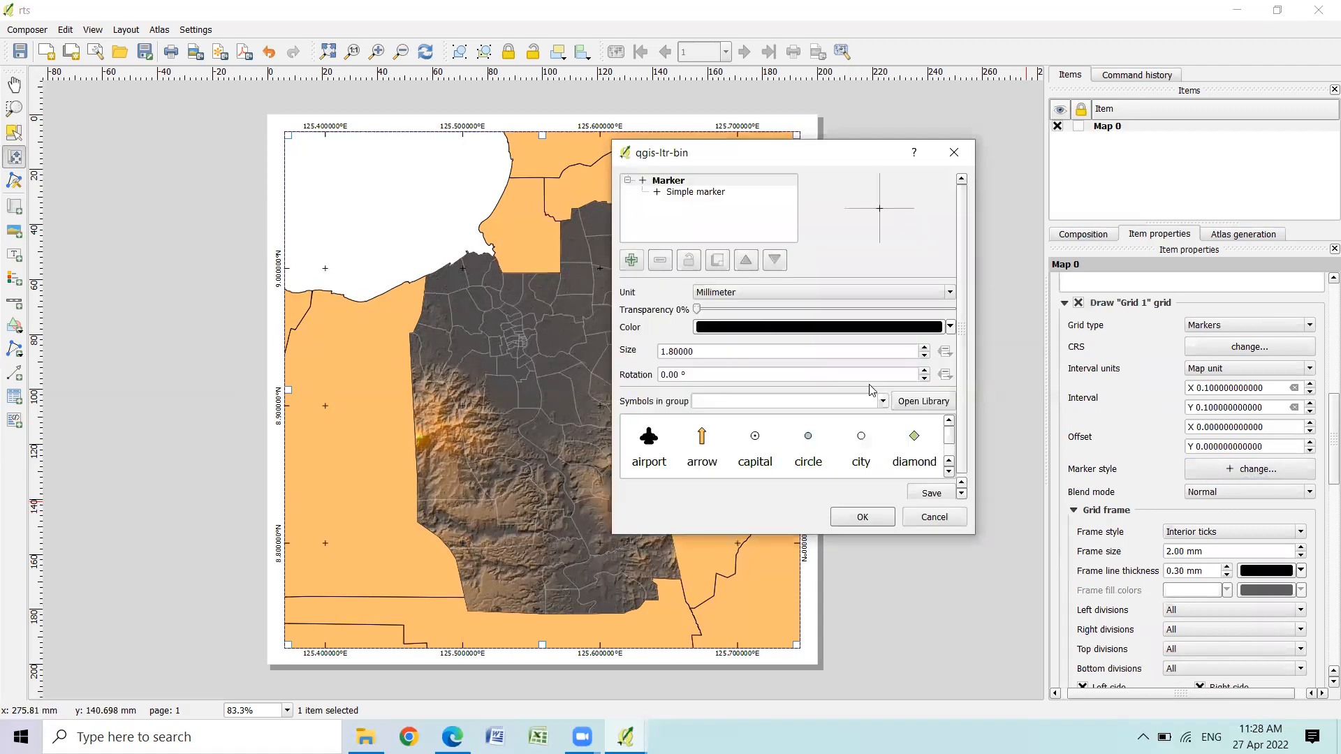
click(708, 194)
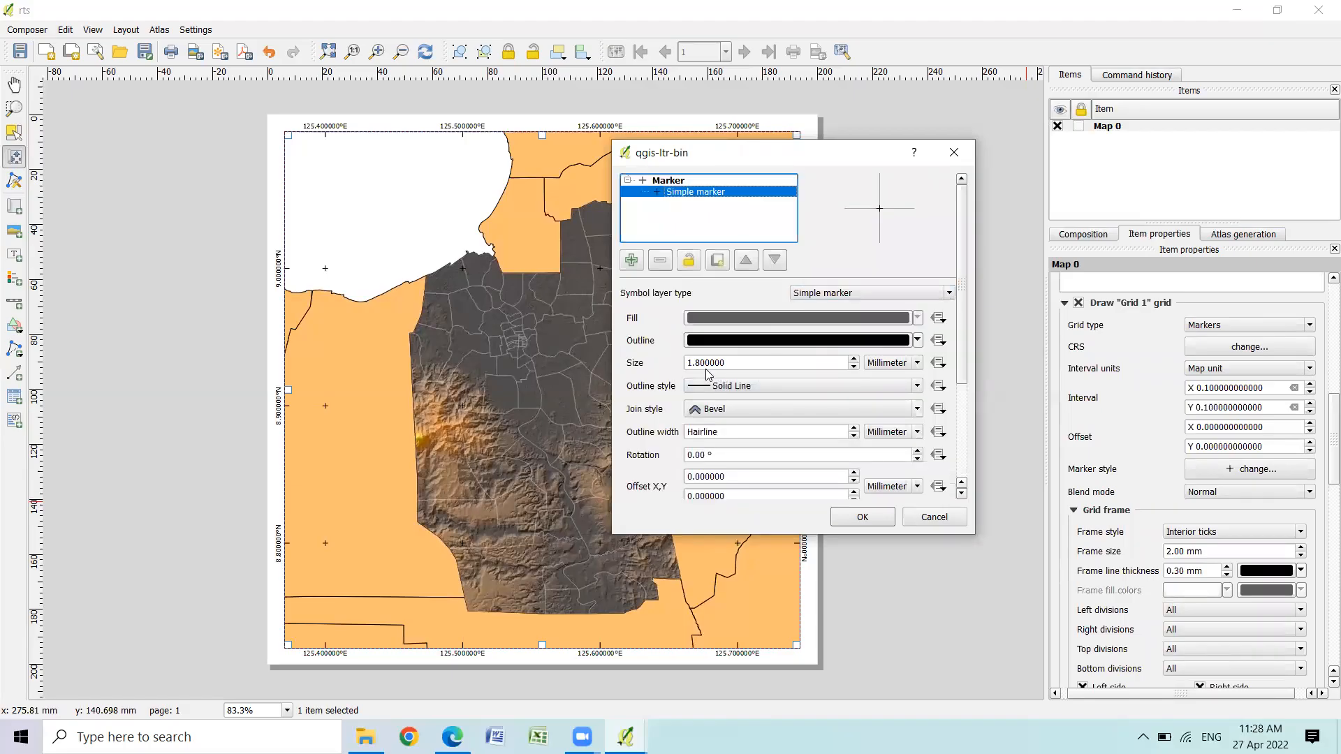
click(863, 517)
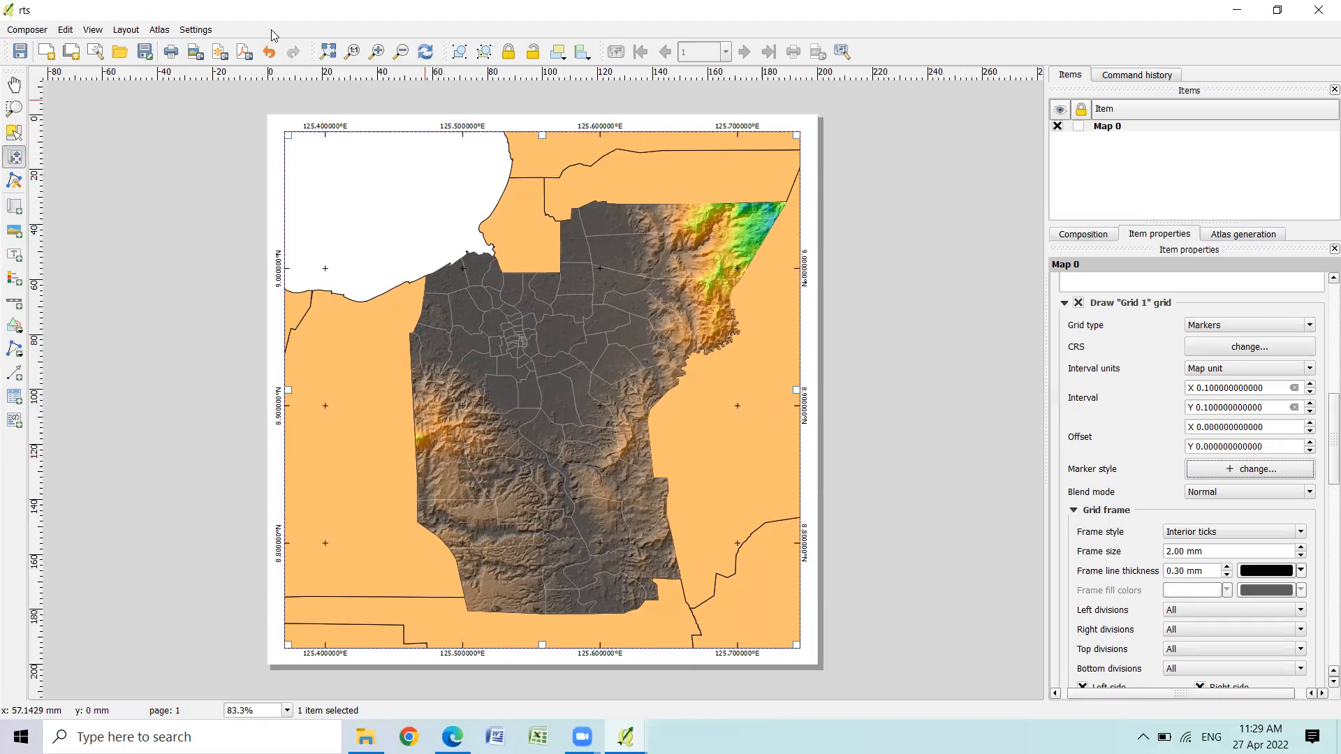
Add a small picture frame inside the map's upper-right corner
click(125, 31)
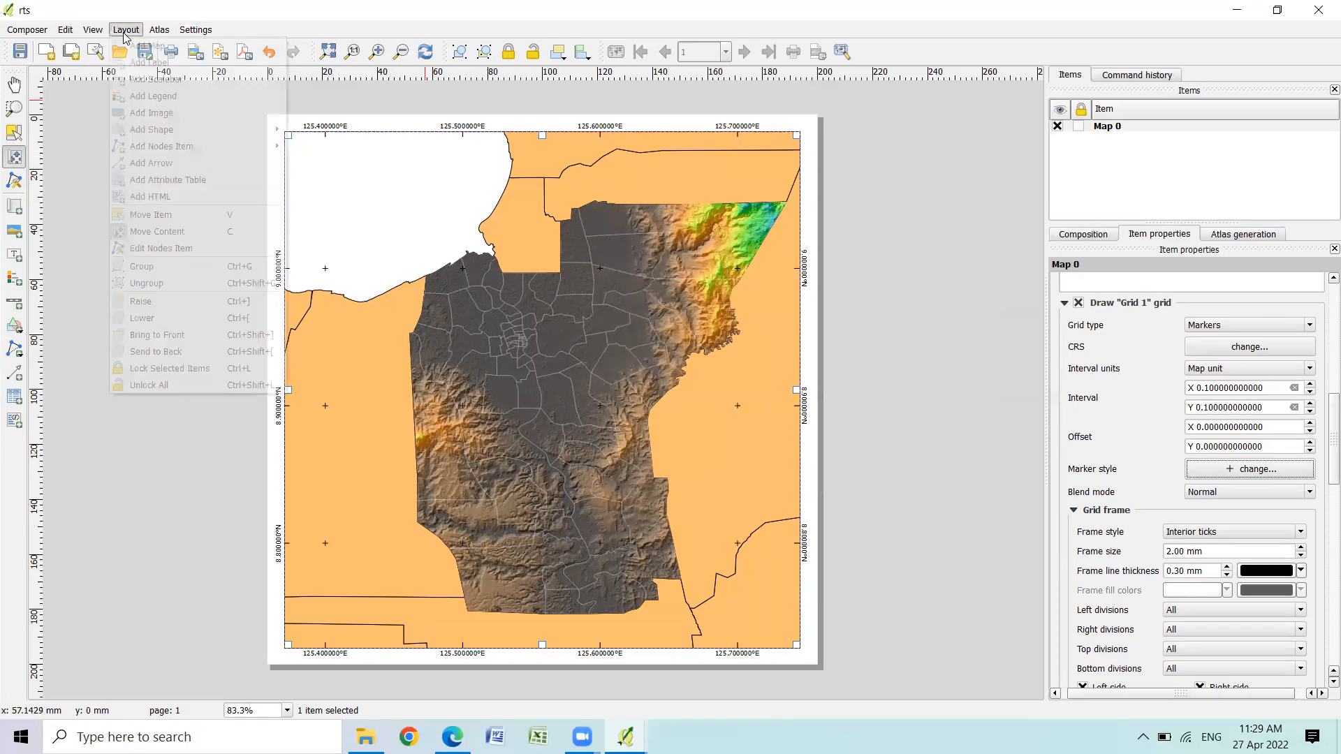
mouse_move(185, 148)
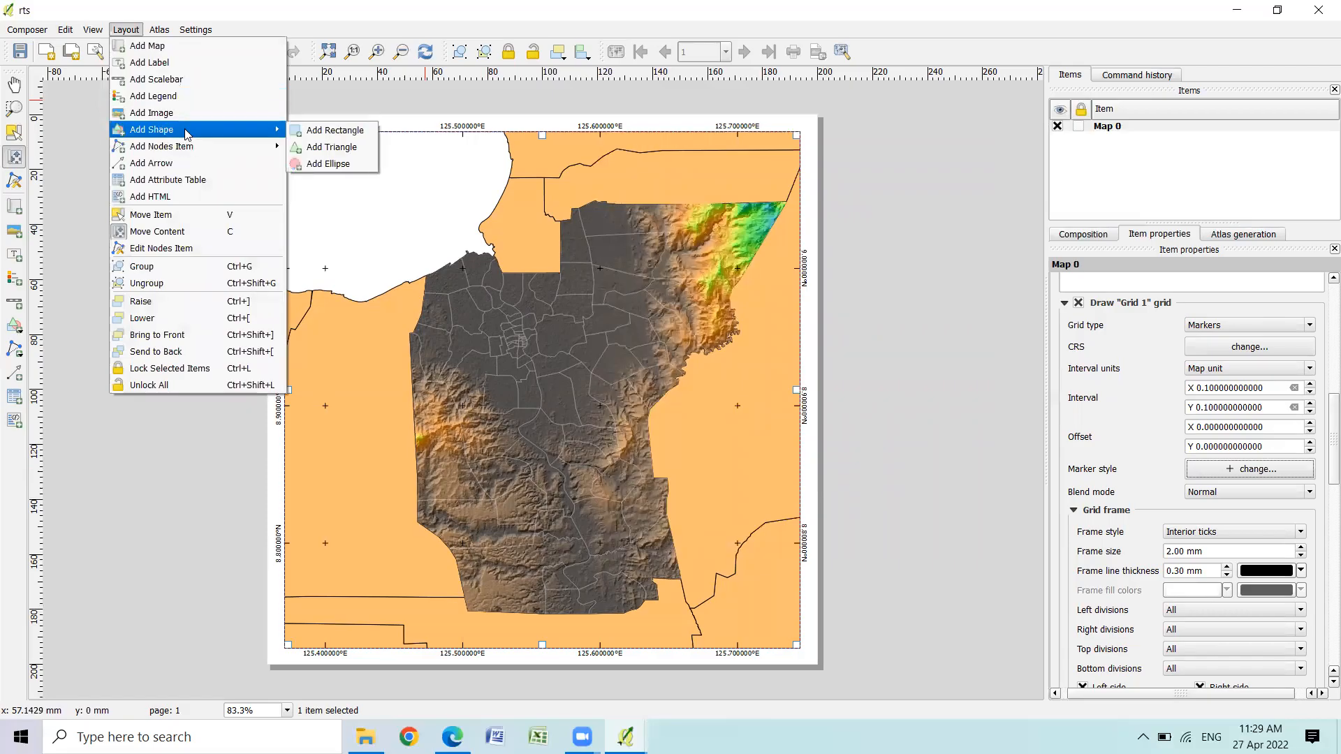
click(187, 120)
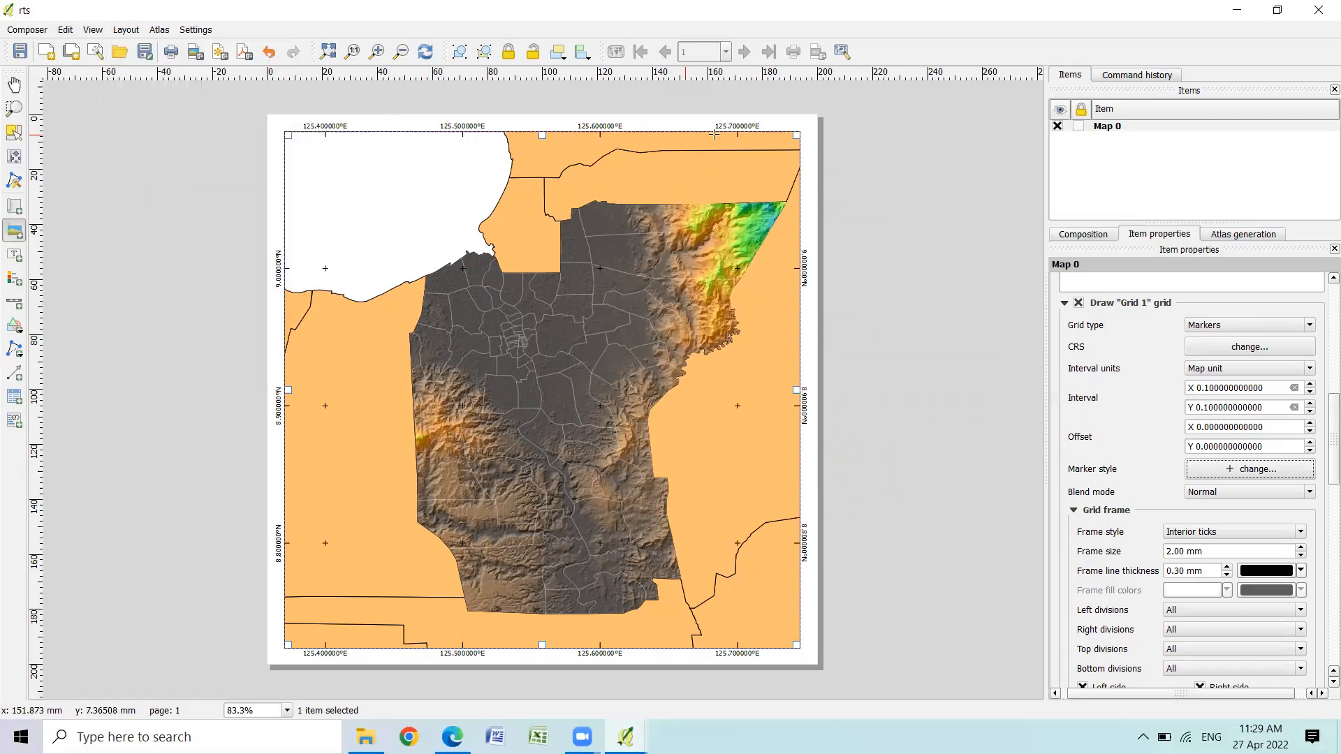
drag(760, 144, 788, 185)
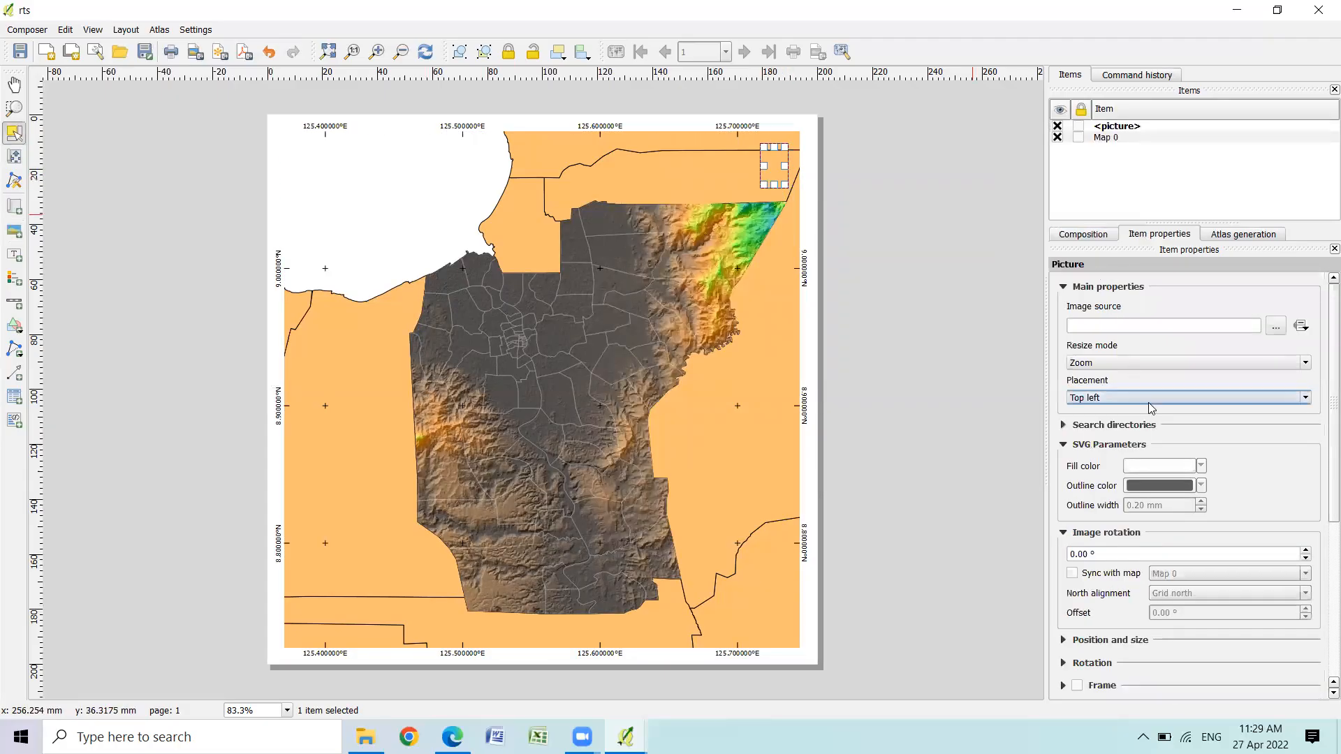
click(1126, 132)
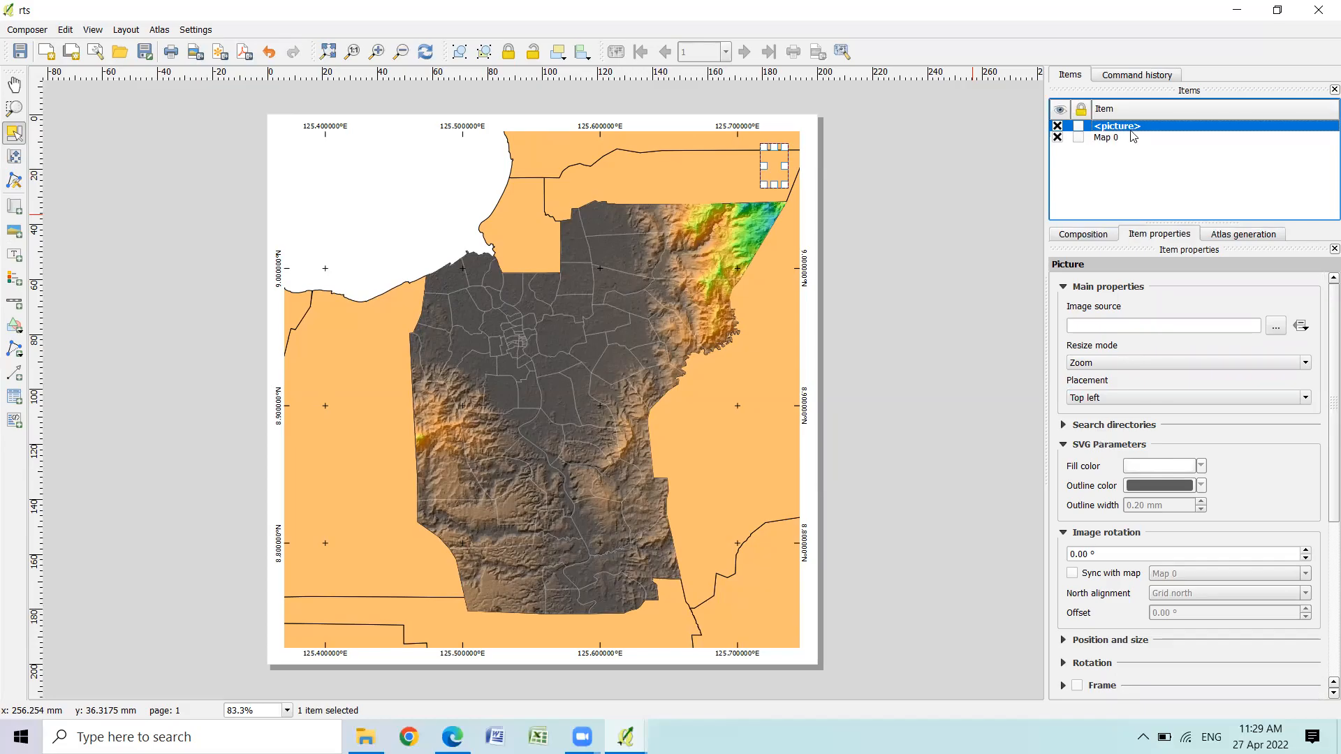
Fill the picture frame with the four-pointed compass rose symbol from the SVG search directories
click(1063, 426)
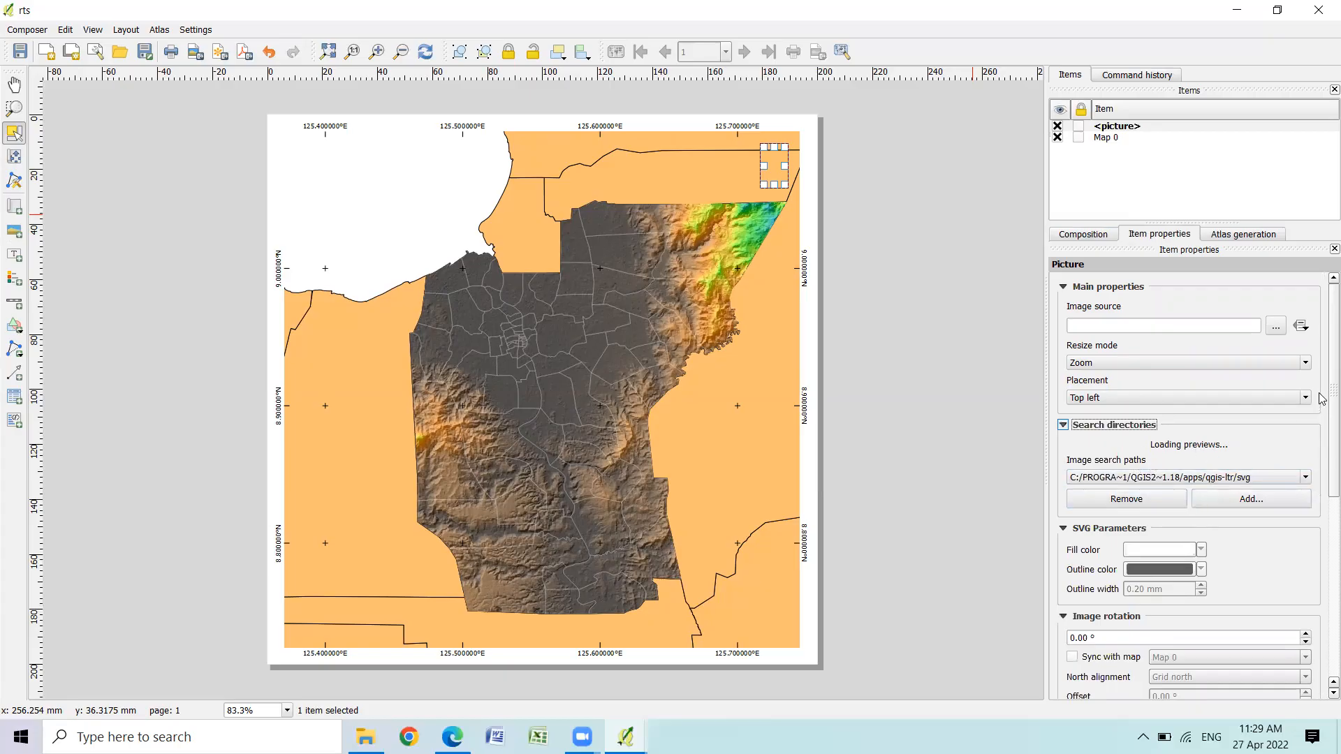
scroll(1321, 408, down, 2)
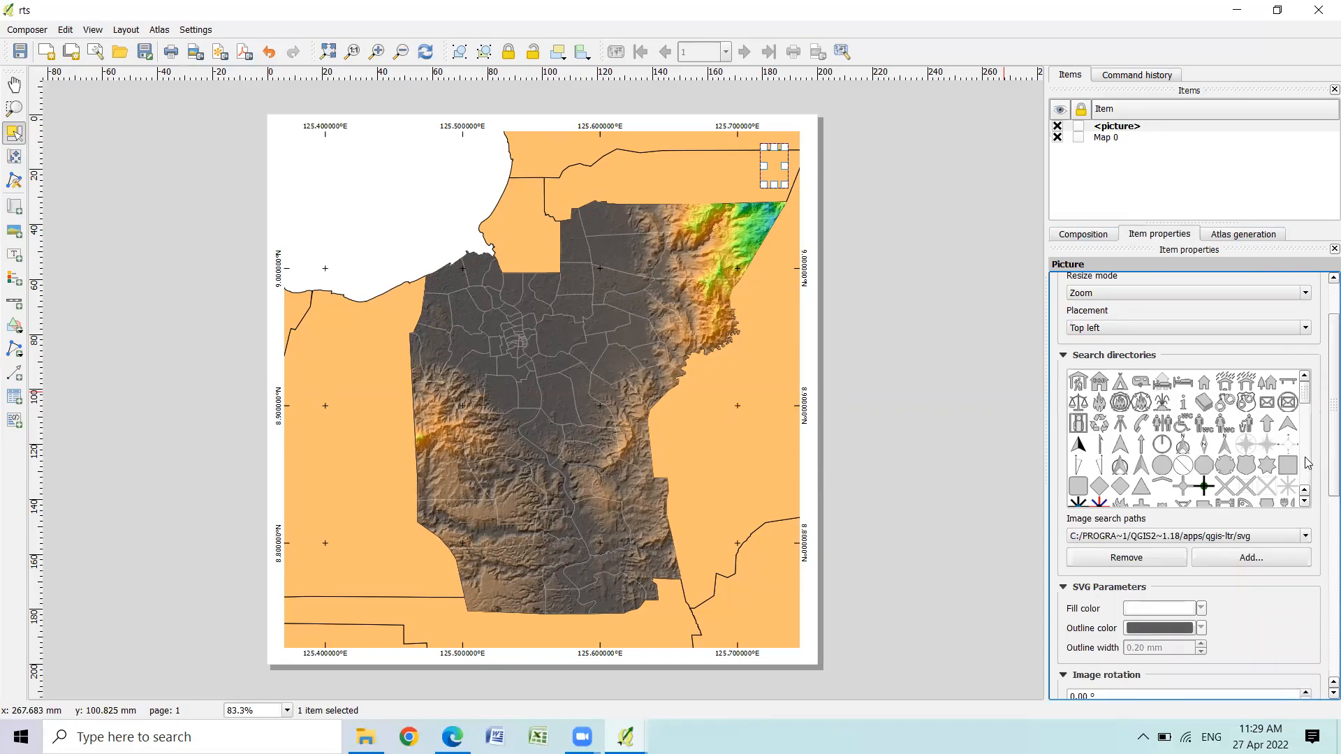
click(1268, 447)
click(1287, 446)
click(939, 299)
Enlarge the compass rose by widening its frame to the left, and nudge it up and right toward the map corner
click(771, 163)
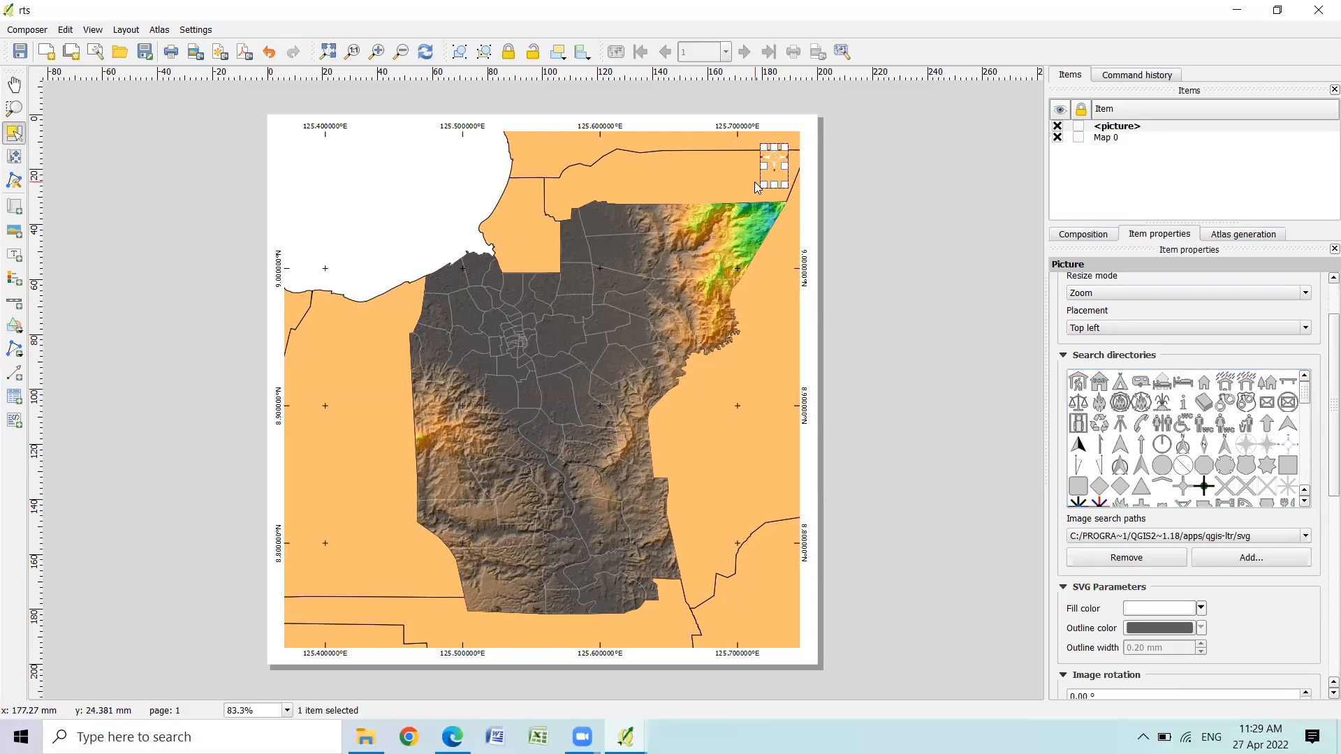
drag(749, 167, 745, 166)
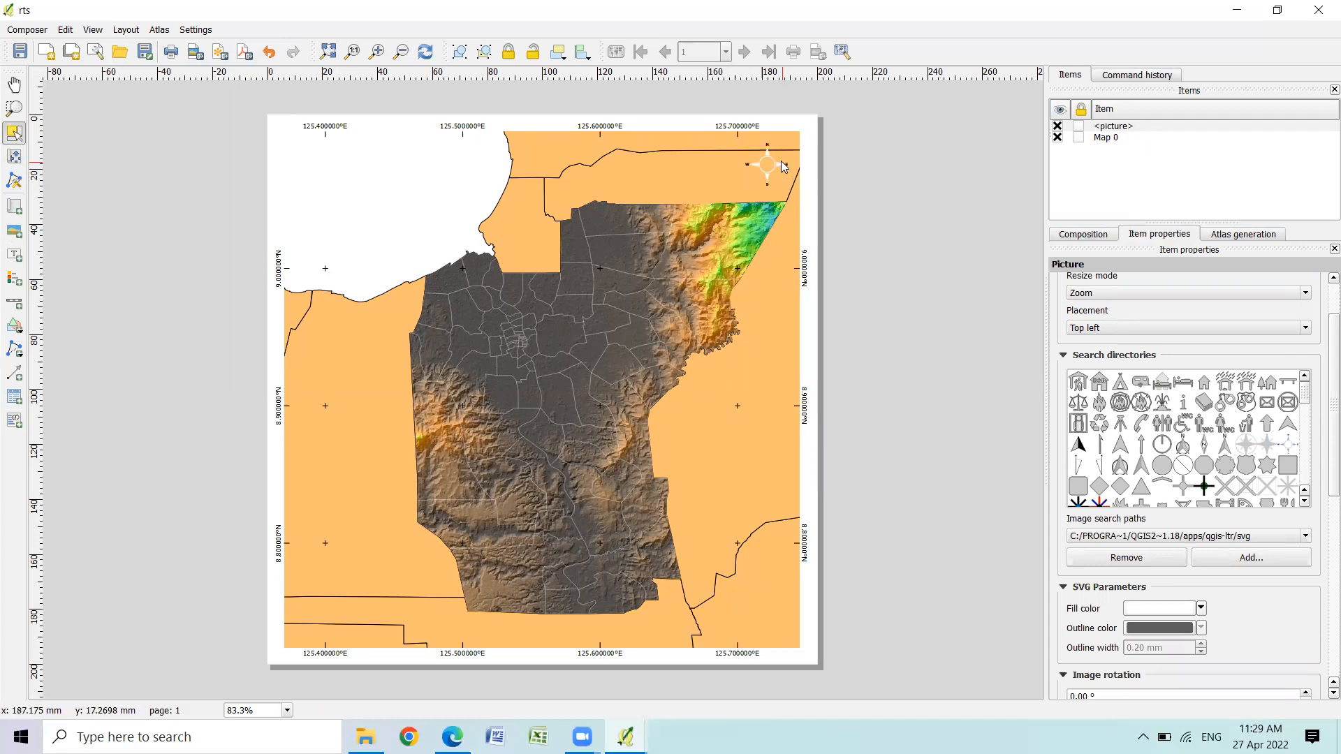
key(Up)
key(Right)
key(Right)
key(Up)
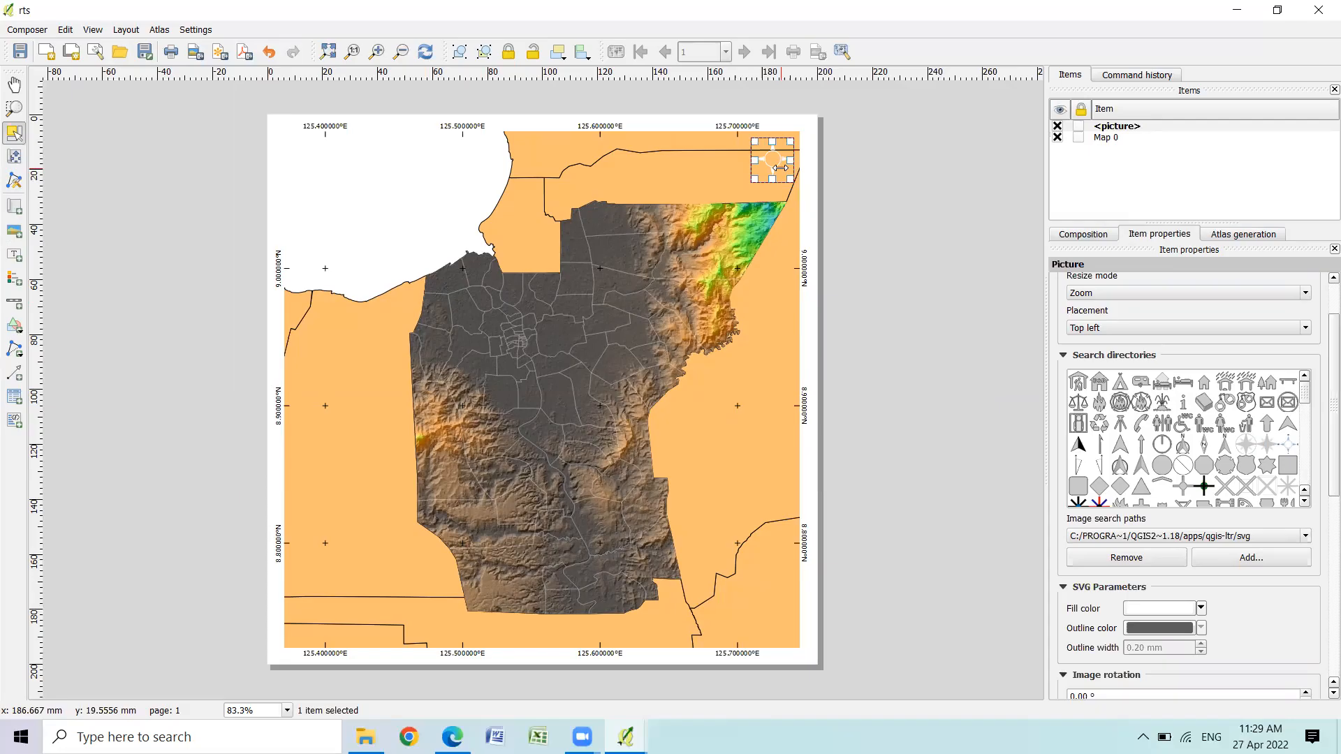
click(863, 171)
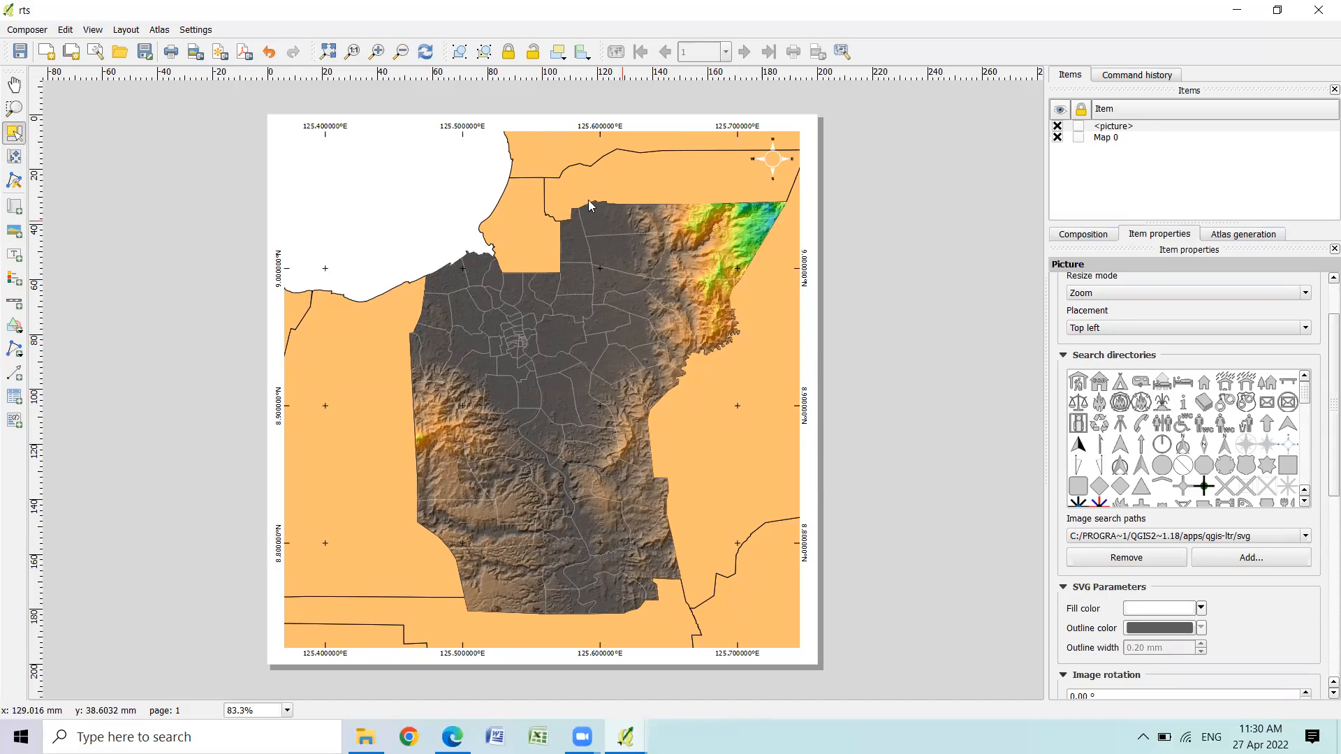
Enable a frame around Map 0
click(728, 212)
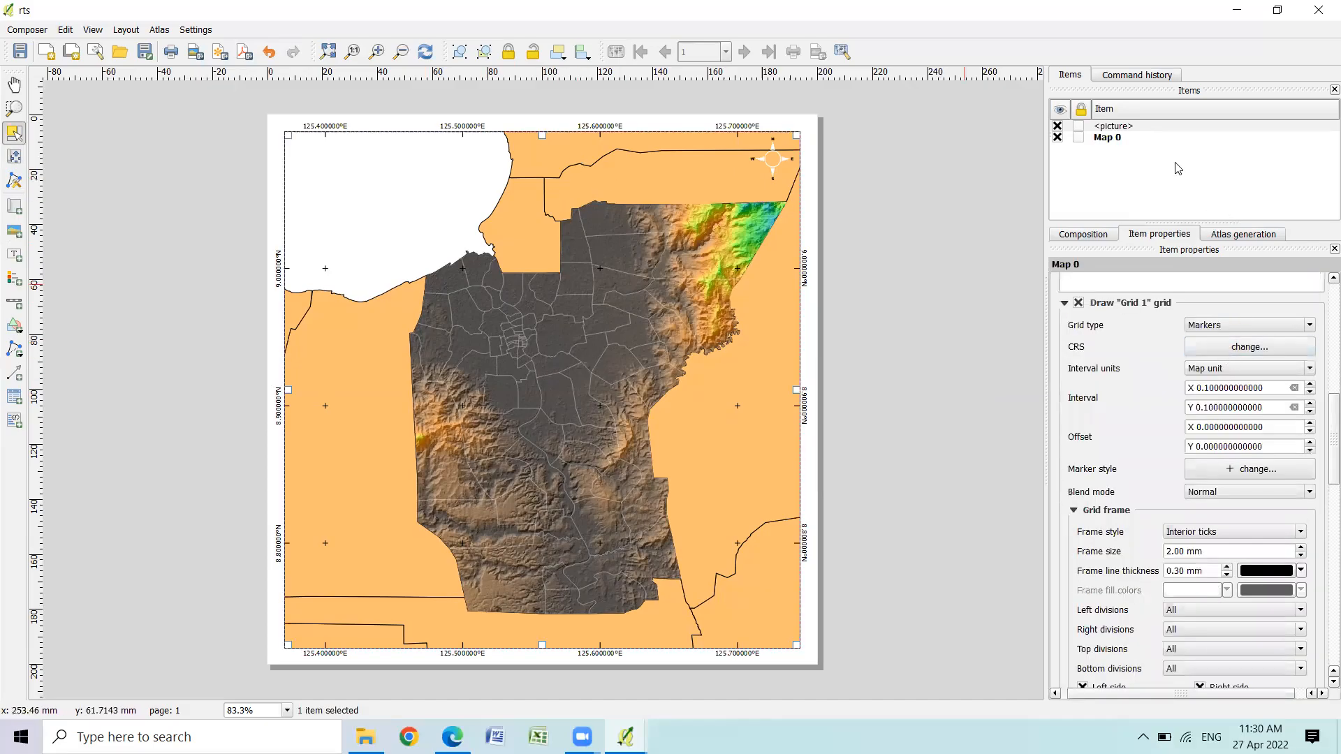
click(1112, 139)
drag(1321, 442, 1322, 609)
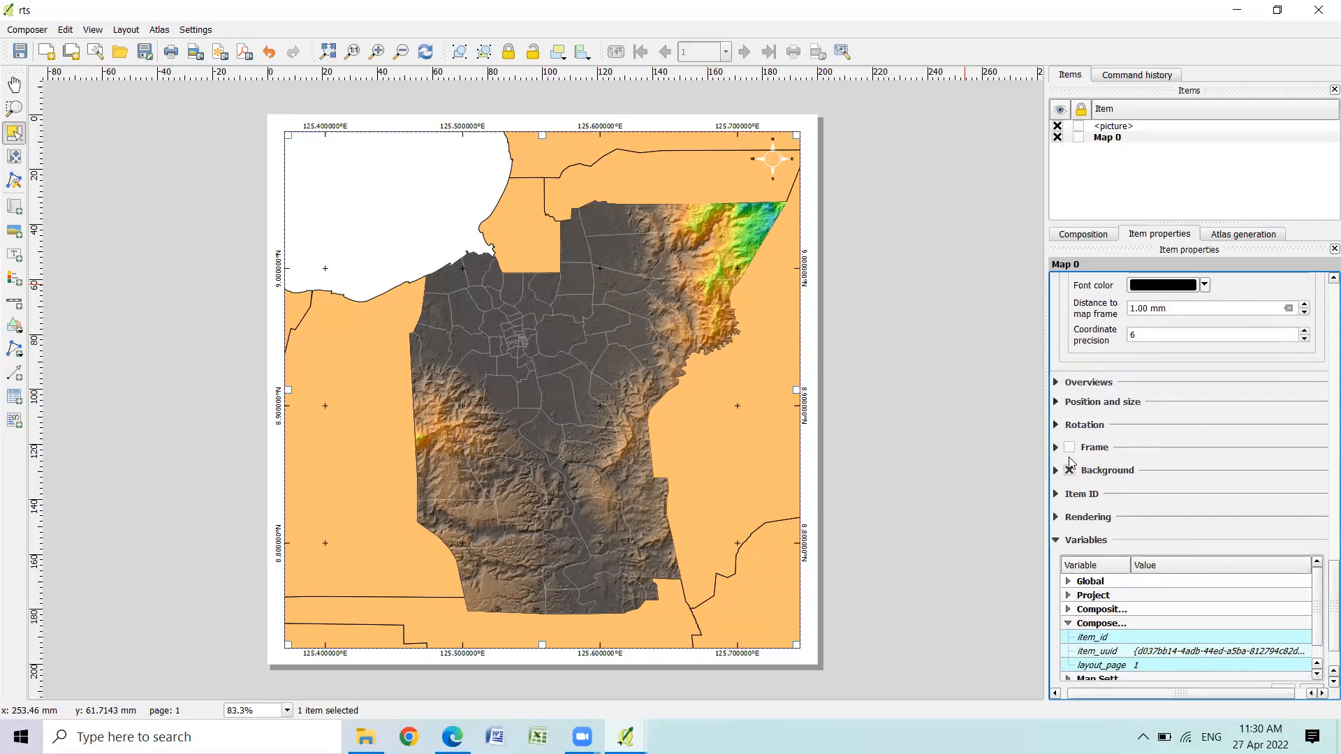
click(1069, 448)
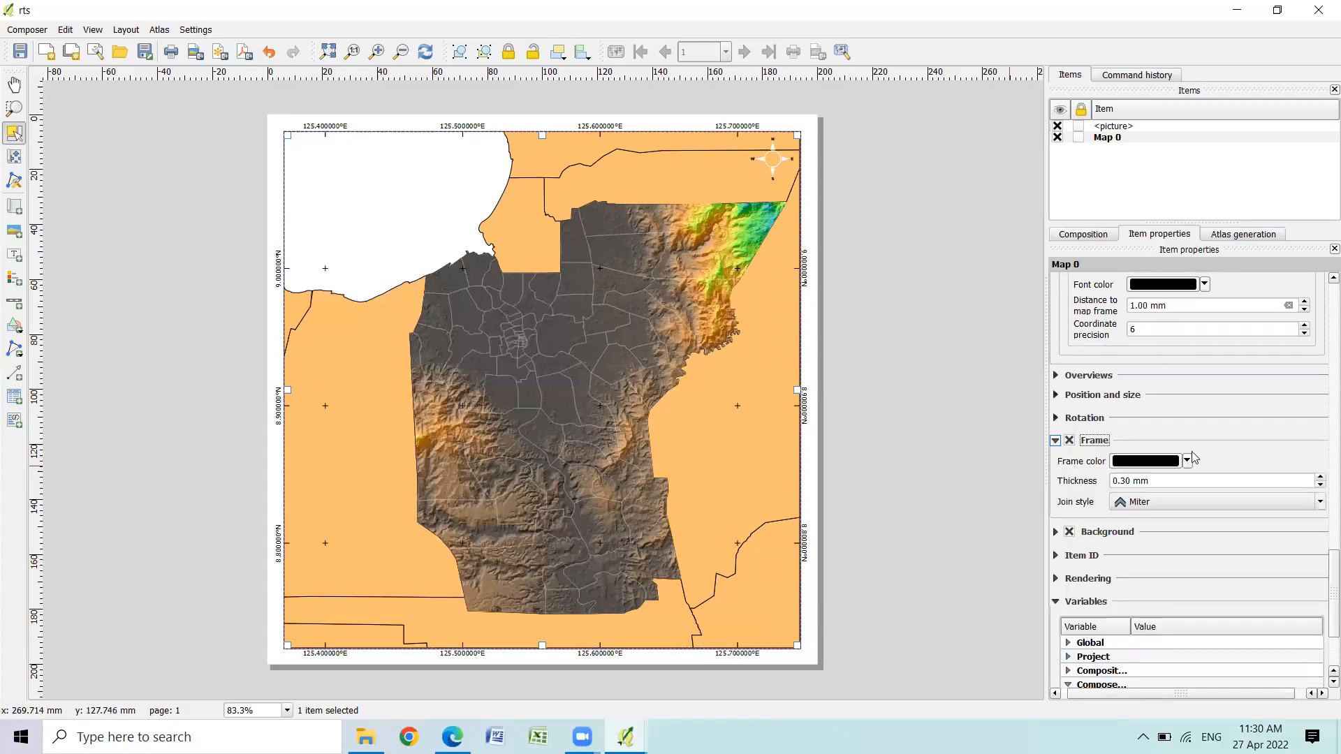
Set Map 0's background color to light blue so the sea area is filled
click(1055, 532)
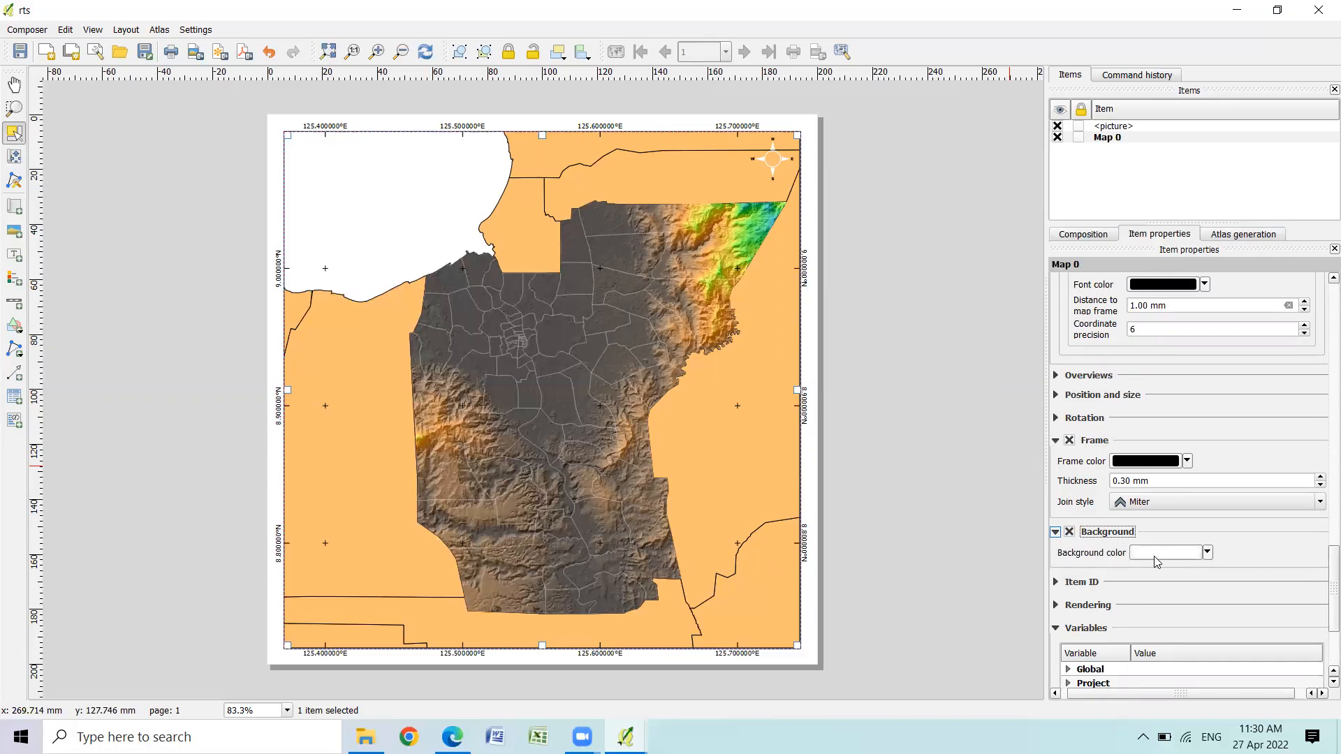
click(1207, 556)
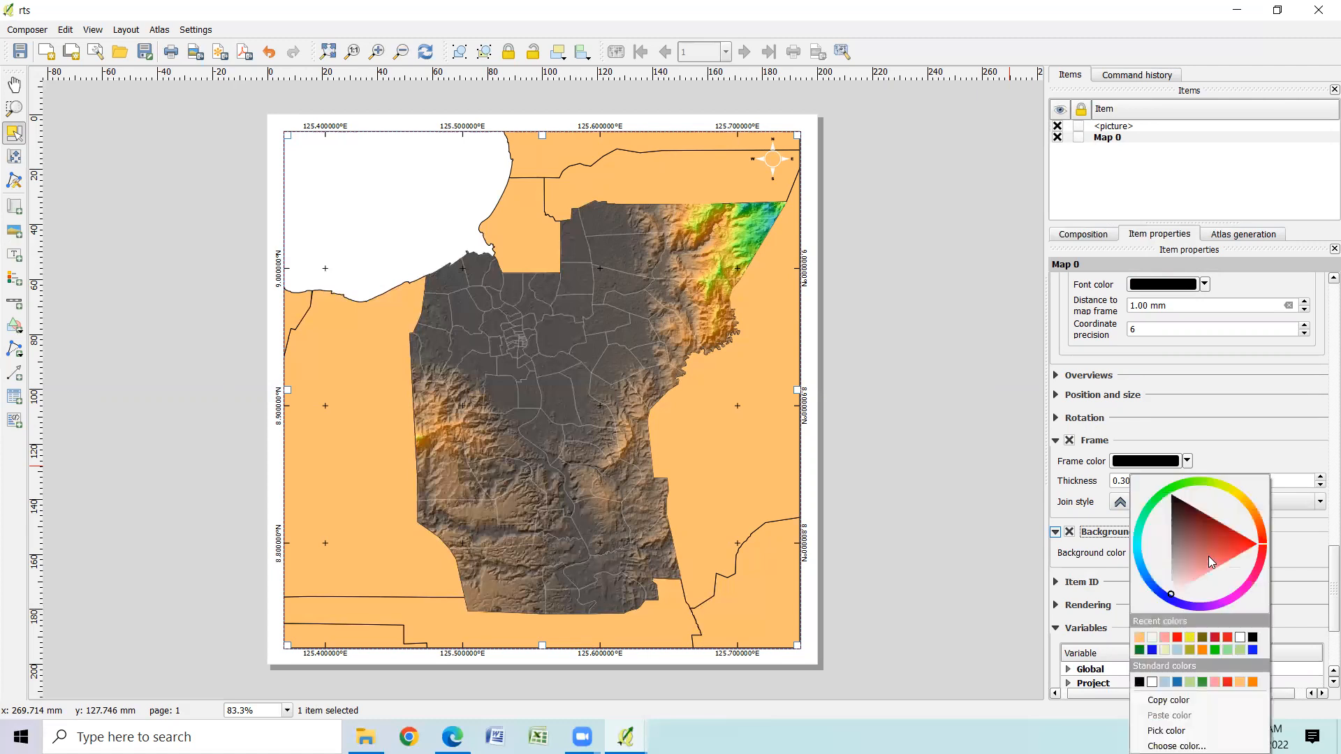
click(1177, 651)
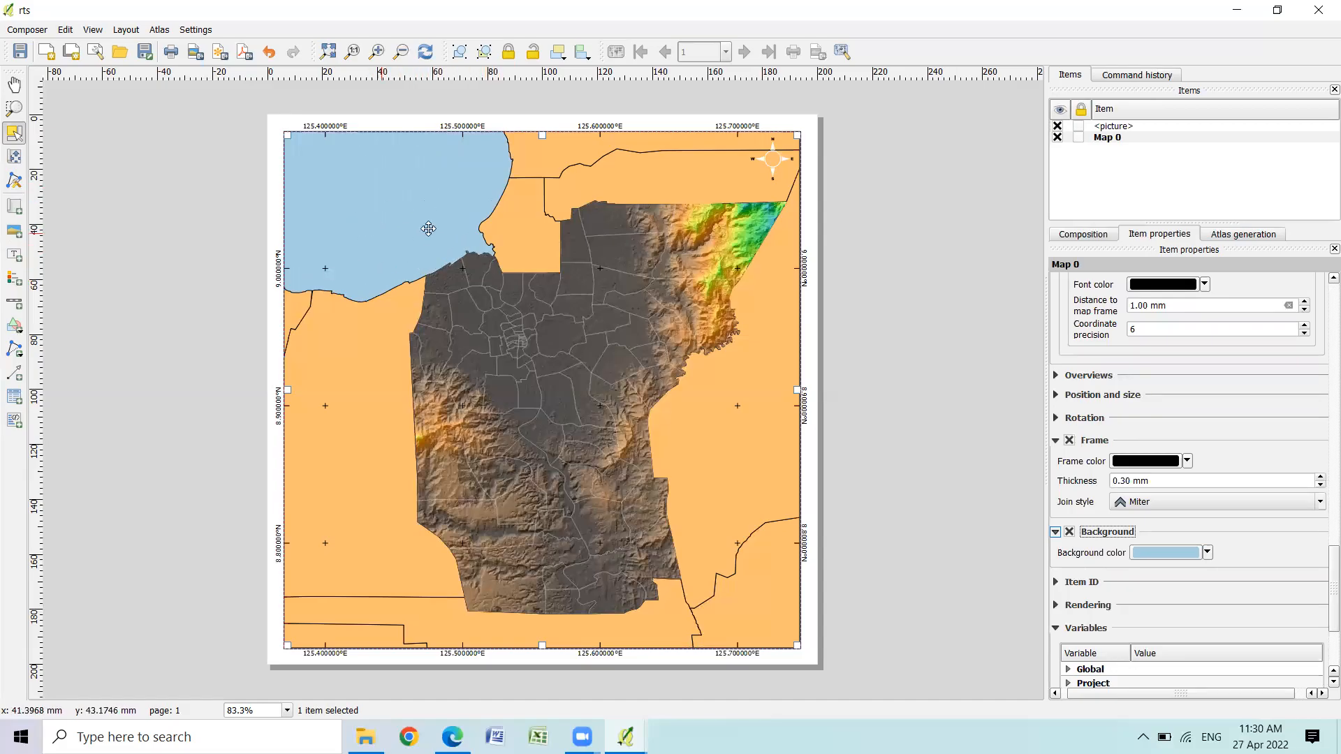
click(931, 386)
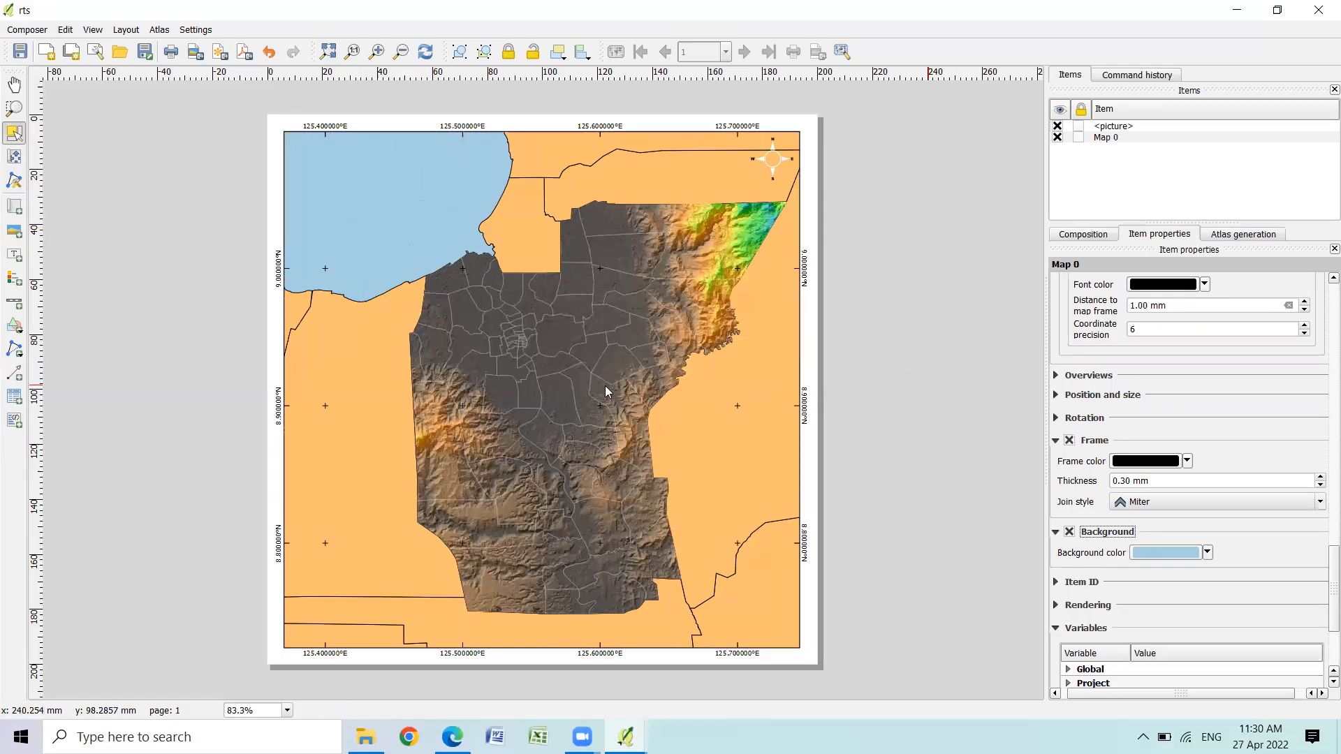
Lock Map 0, add a scale bar over the map's lower-right corner, and reduce its frame height to fit inside the map
click(1081, 138)
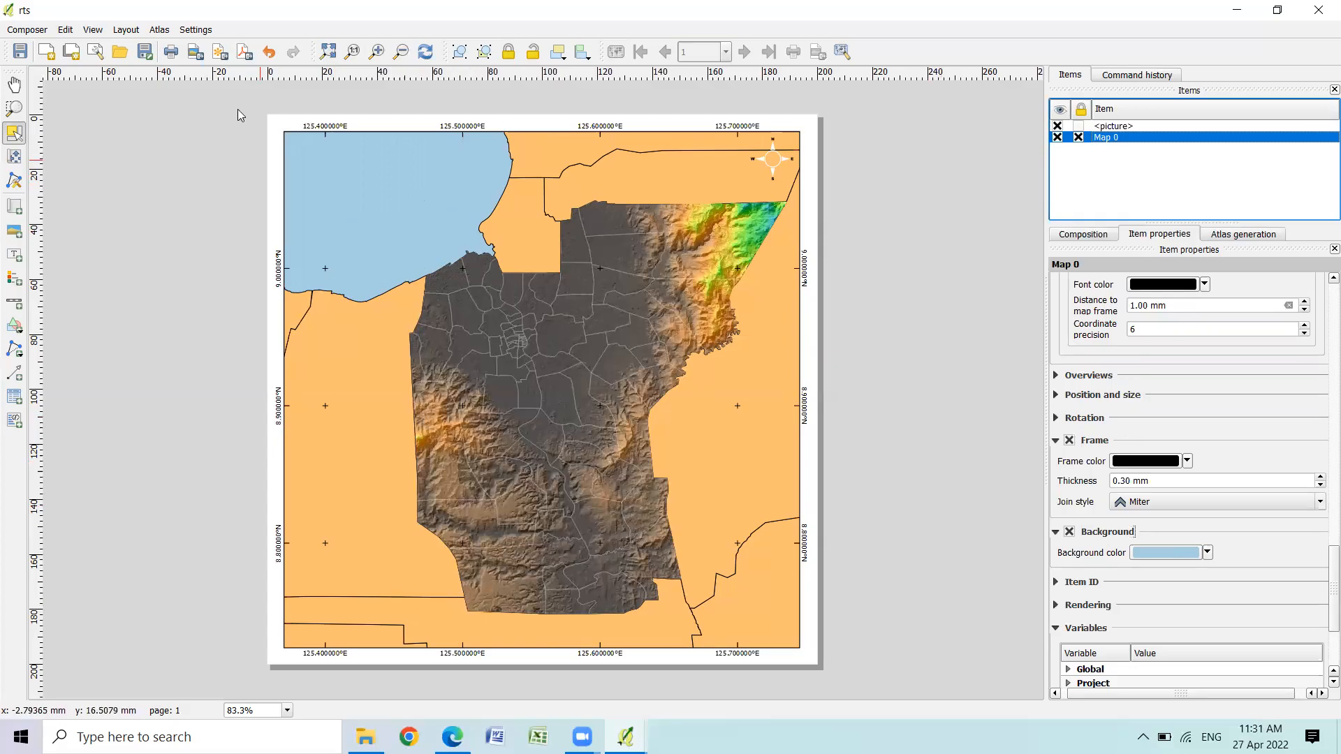
click(126, 29)
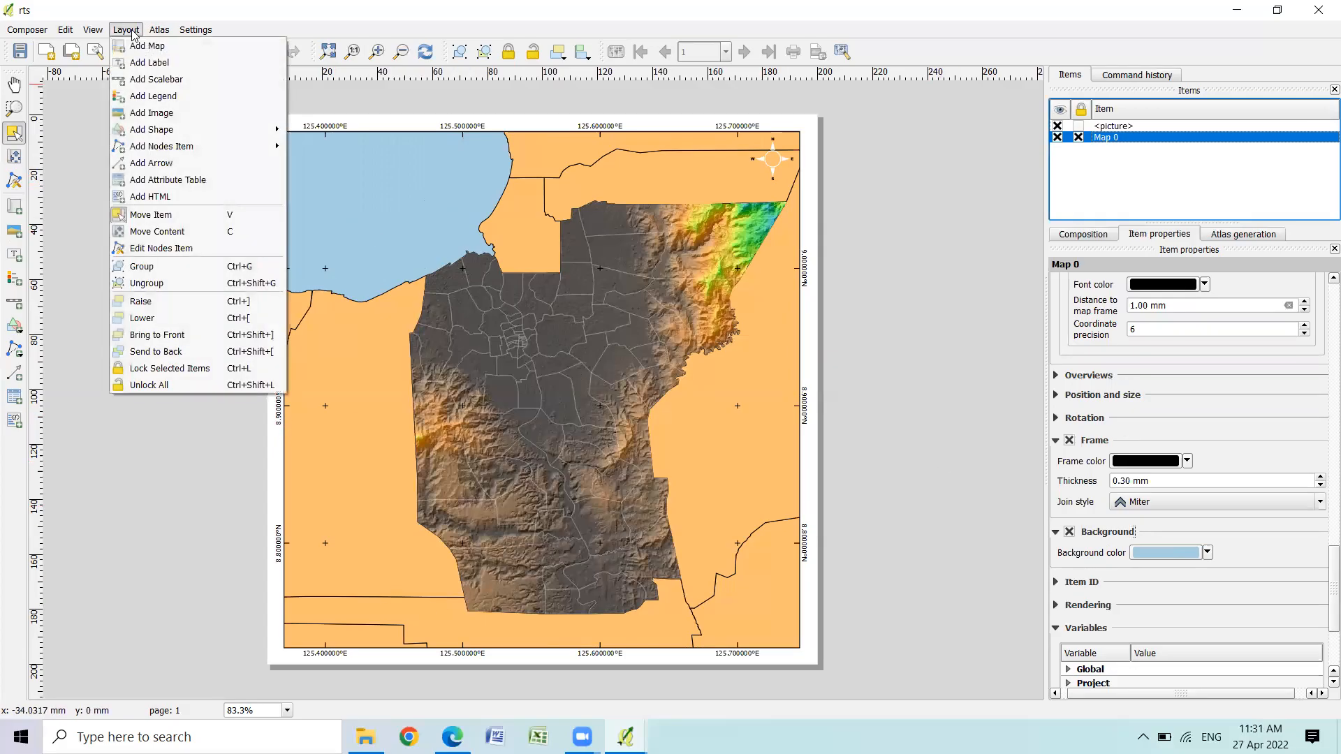
click(210, 79)
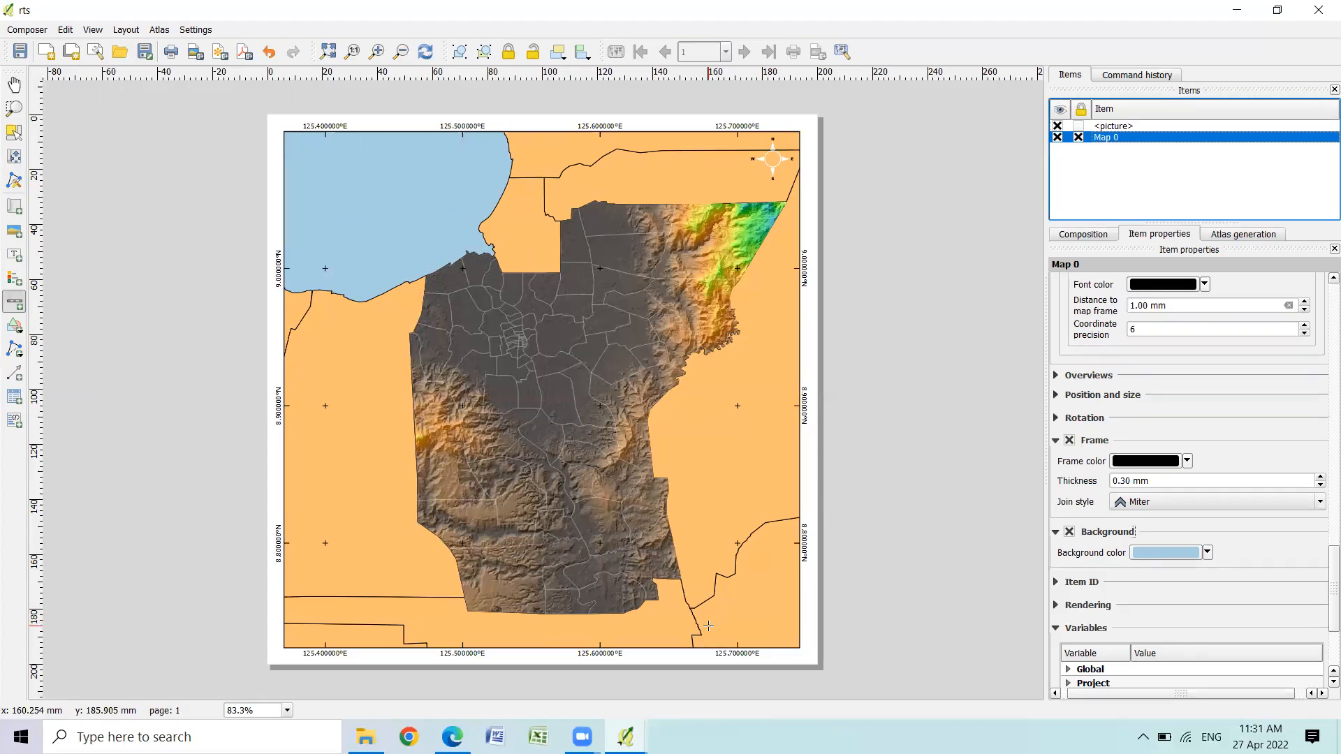
click(777, 630)
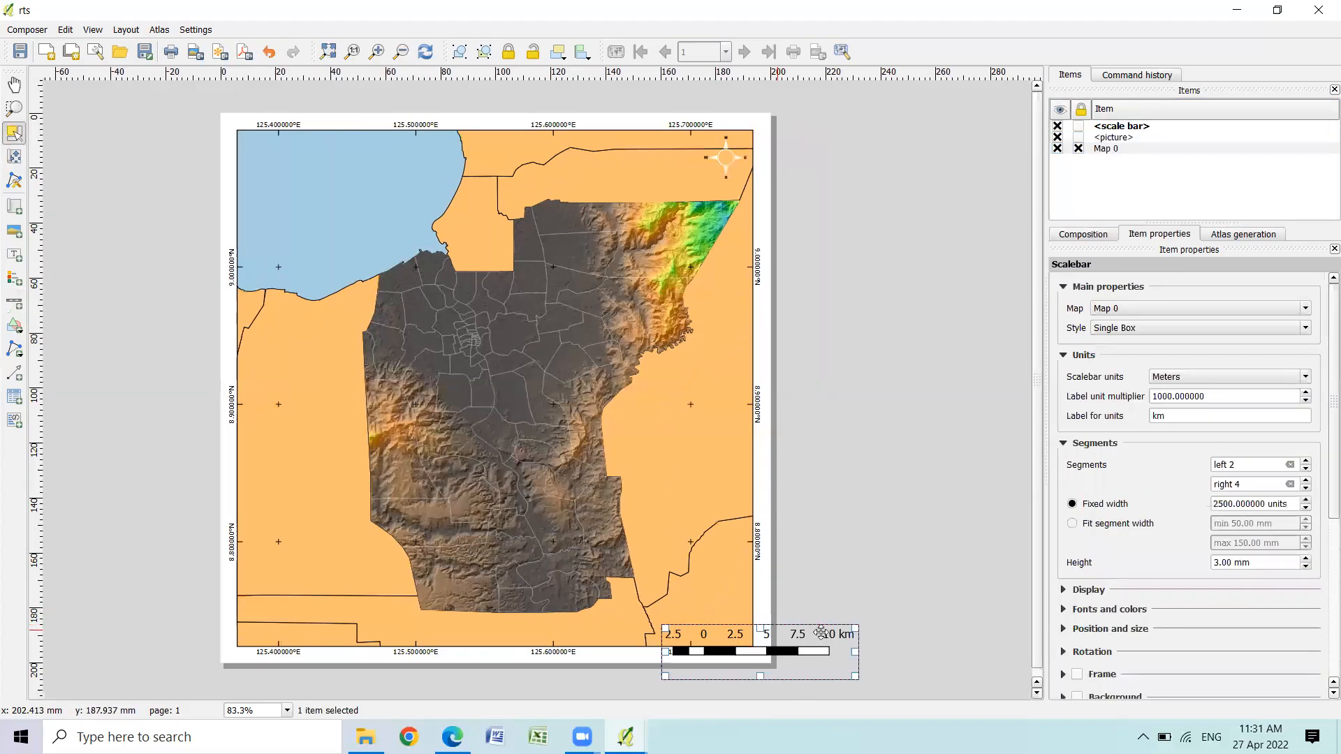
drag(722, 629, 643, 598)
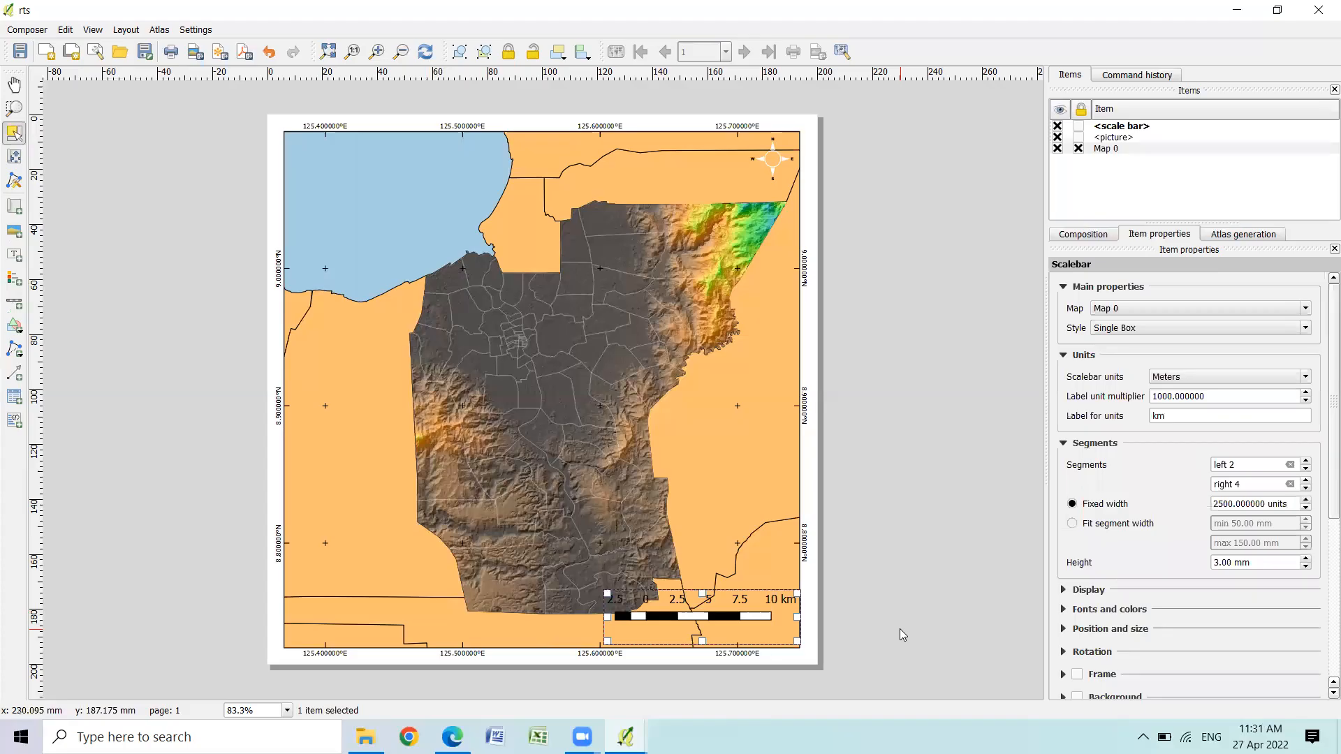
drag(714, 641, 768, 629)
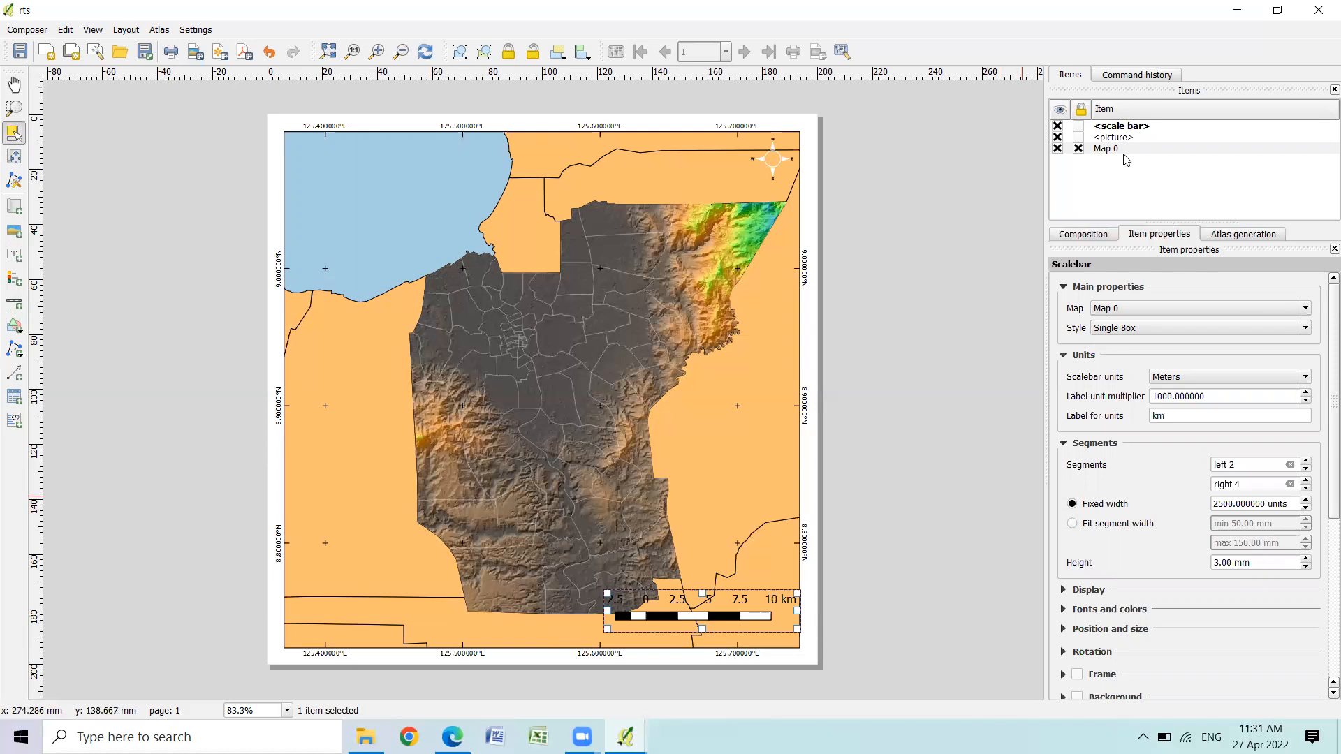
Set the scale bar's style to Line Ticks Up and its height to 2.00 mm
click(1124, 127)
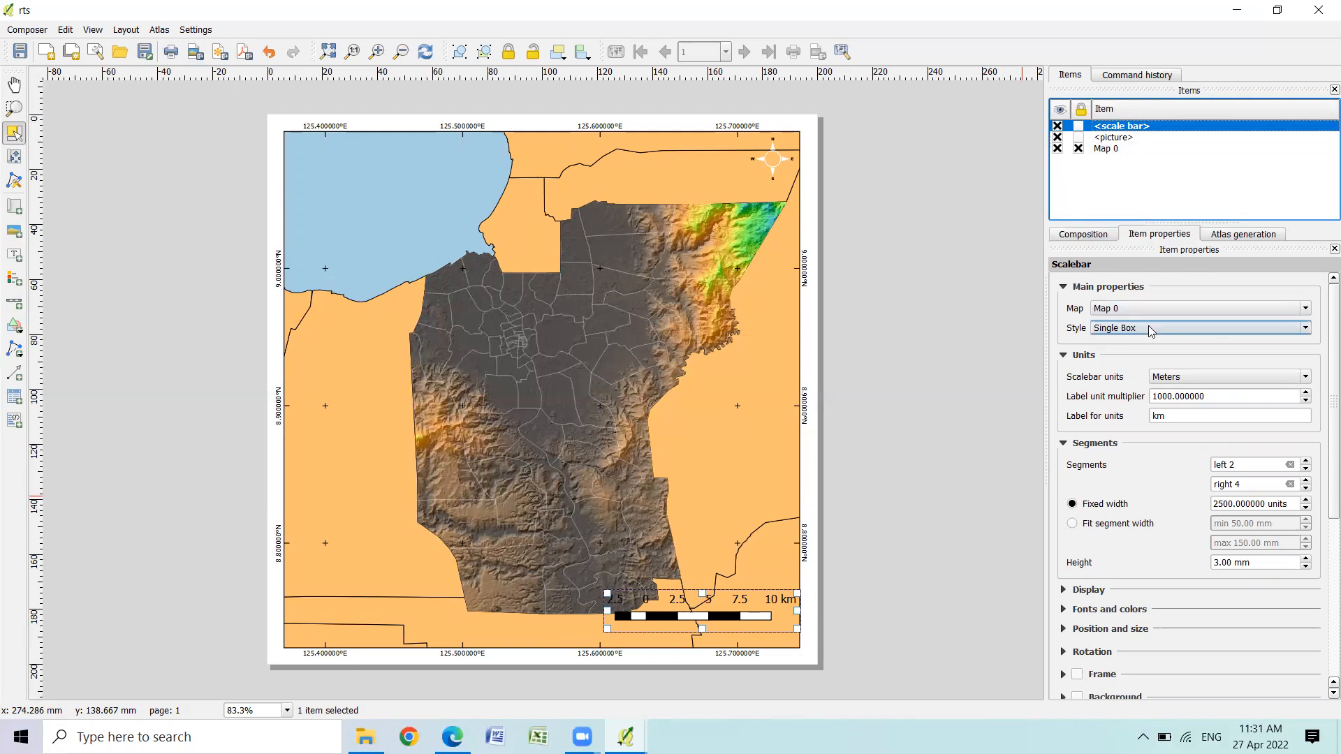
click(1211, 330)
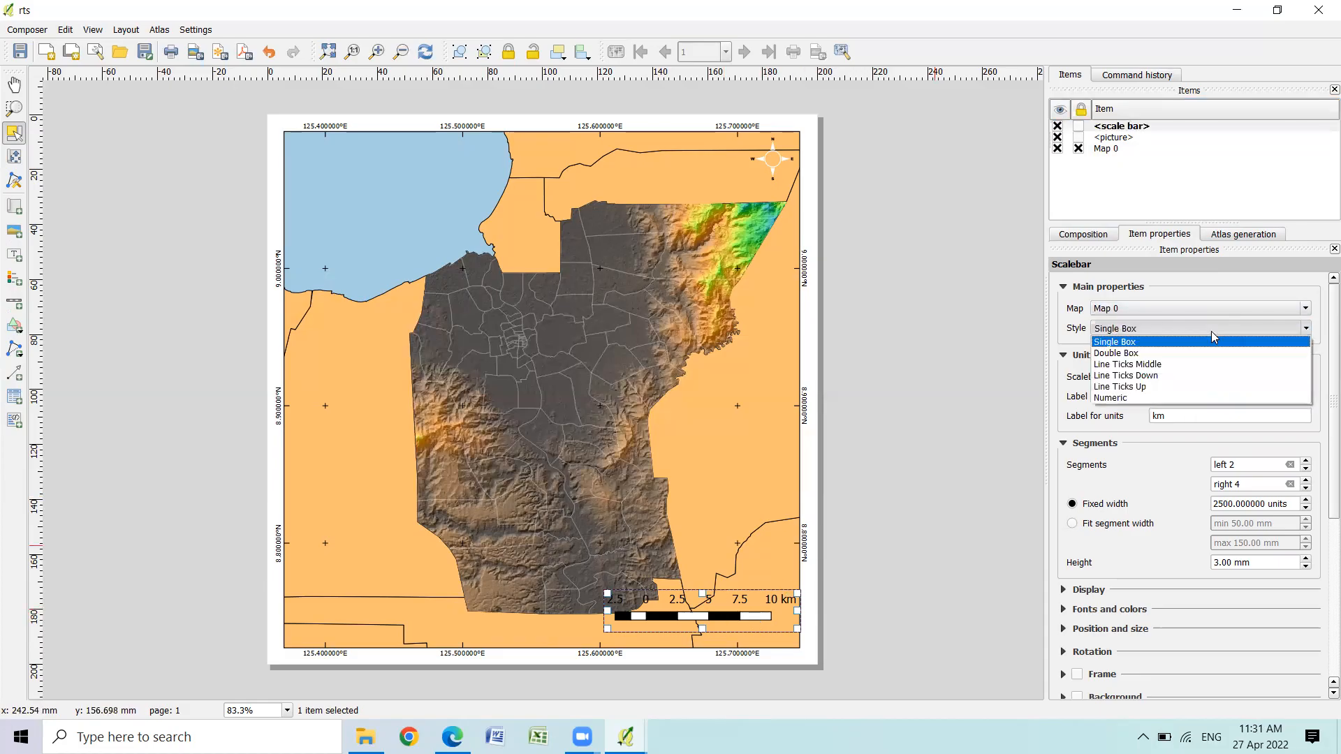
click(1197, 388)
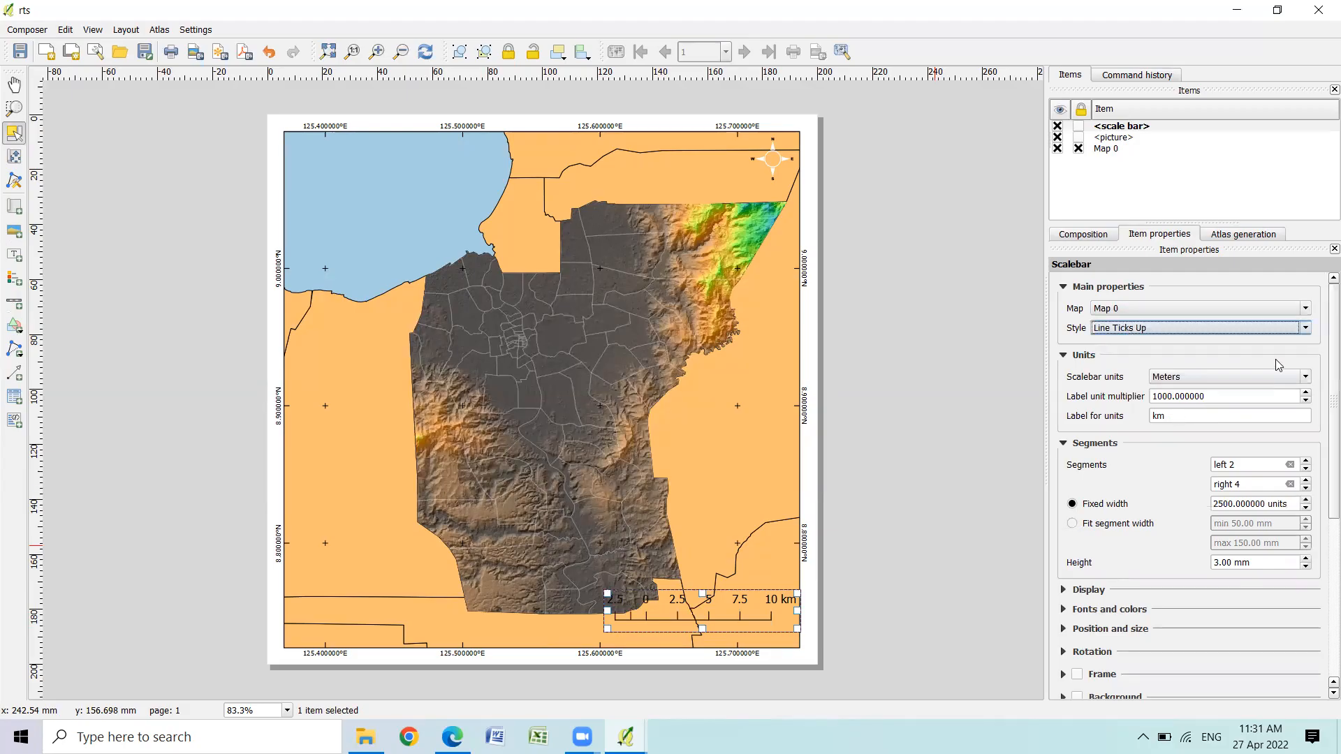
scroll(1322, 435, down, 1)
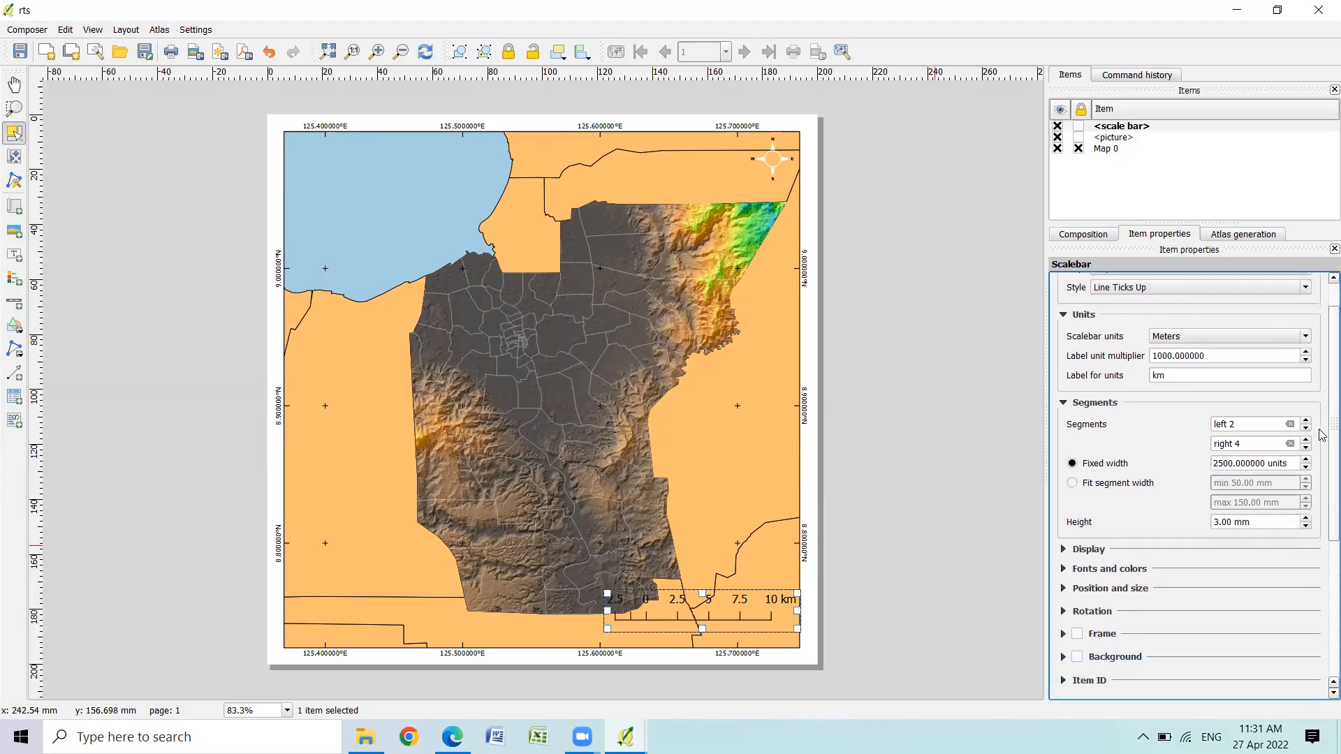
click(1305, 527)
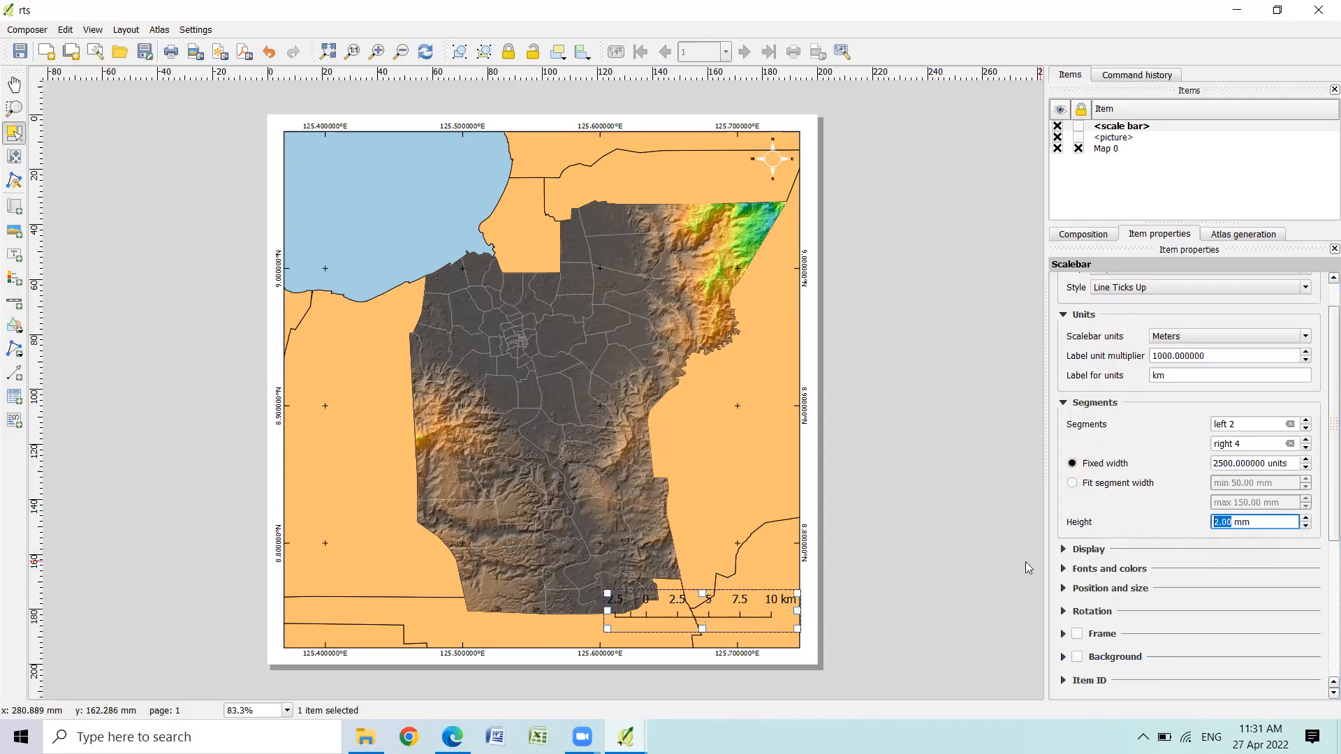
Give the scale bar 0 left segments and 5 right segments with a fixed width of 2000 units each
click(1303, 428)
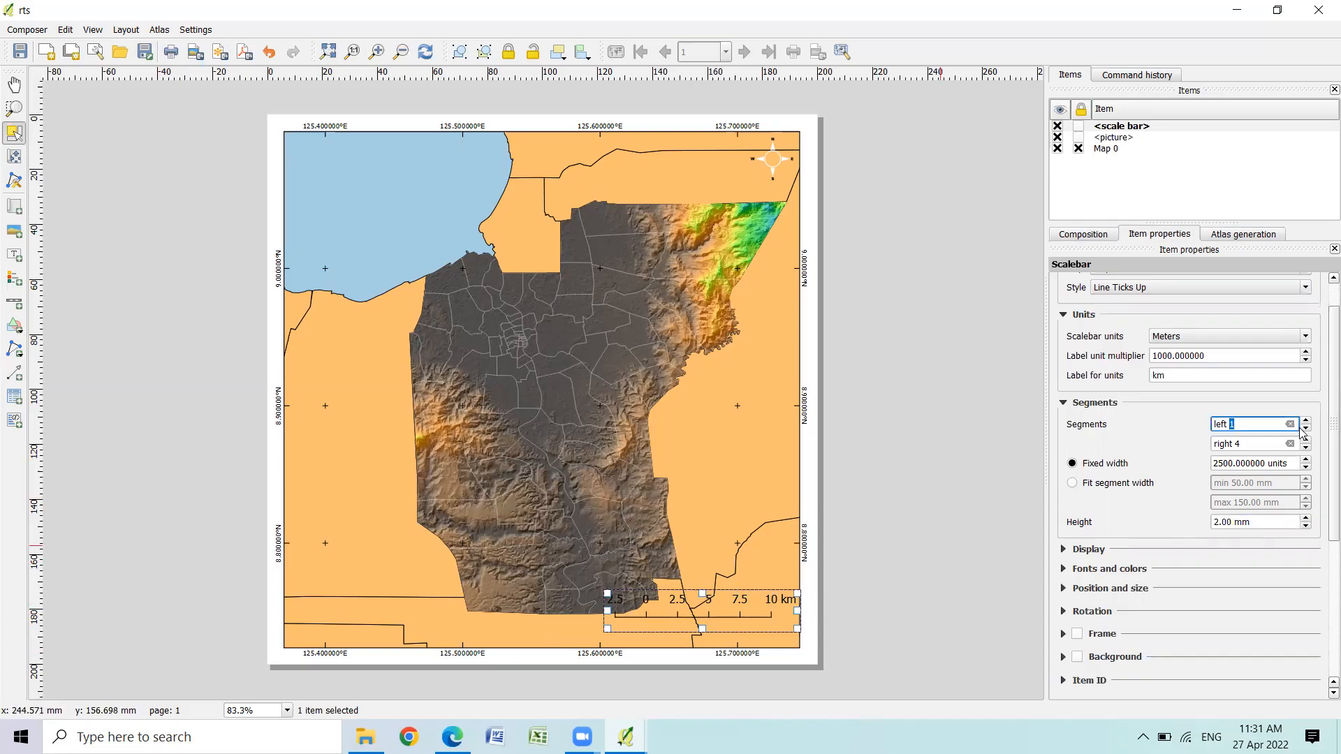
click(1303, 428)
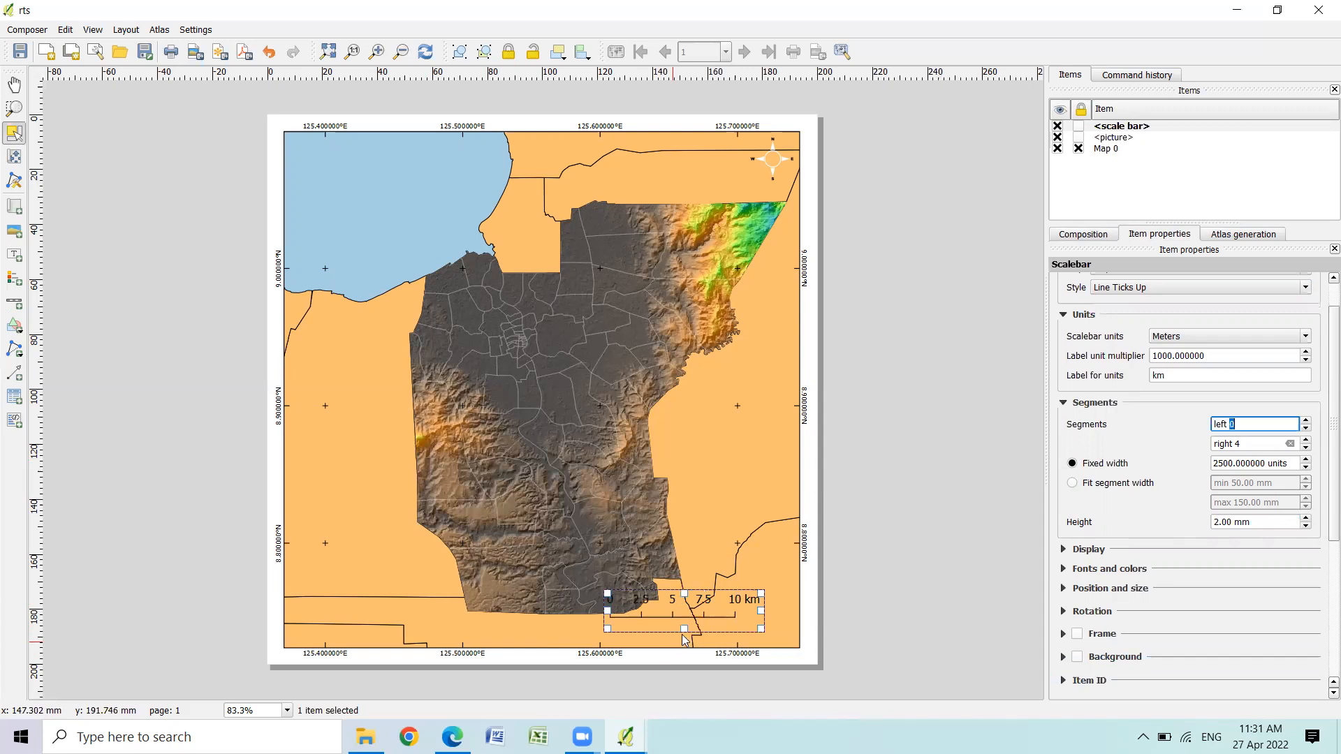
click(1218, 464)
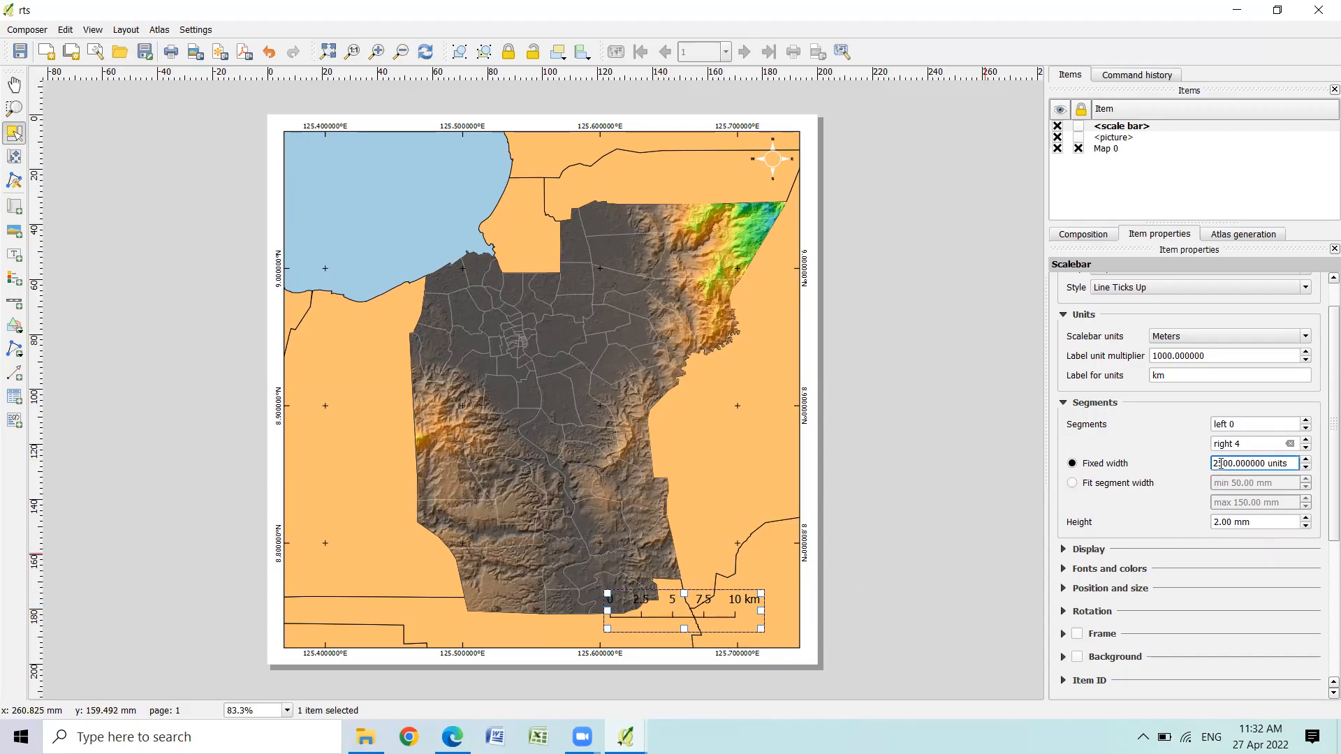
key(Delete)
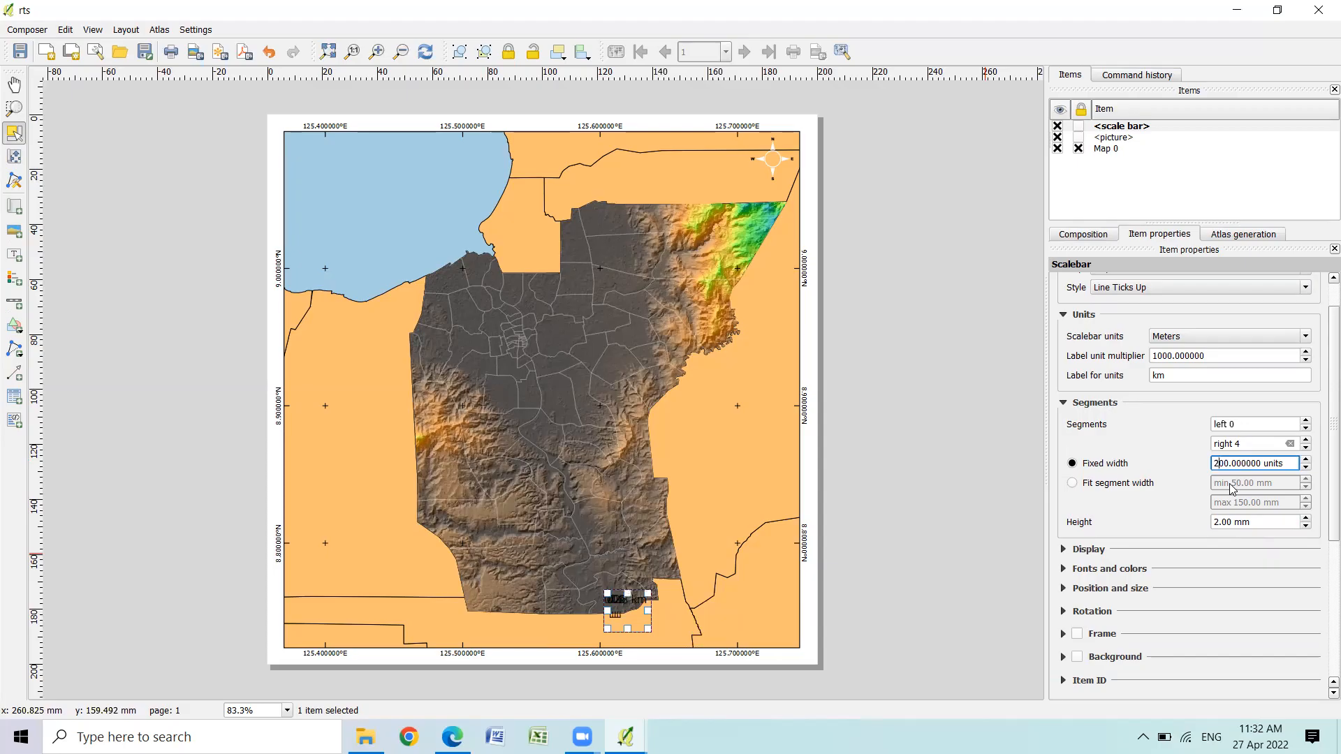
text(0)
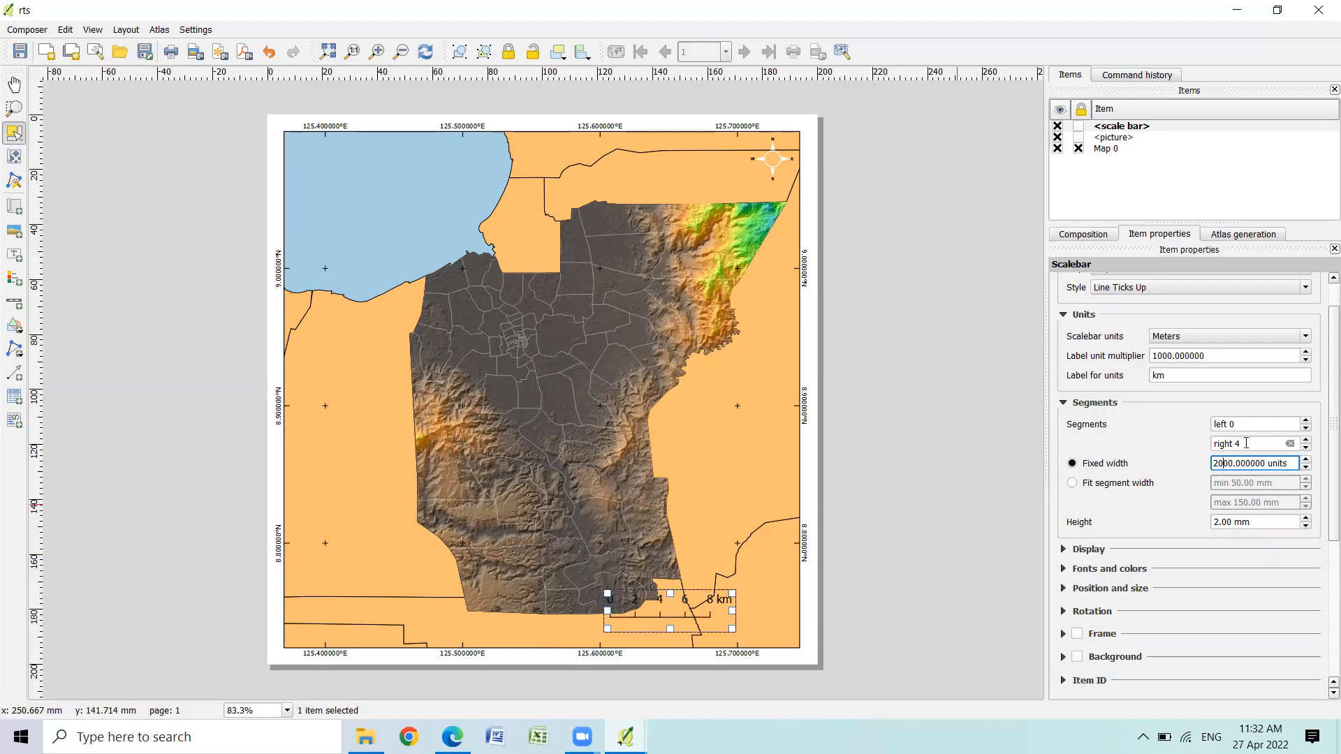
click(1305, 440)
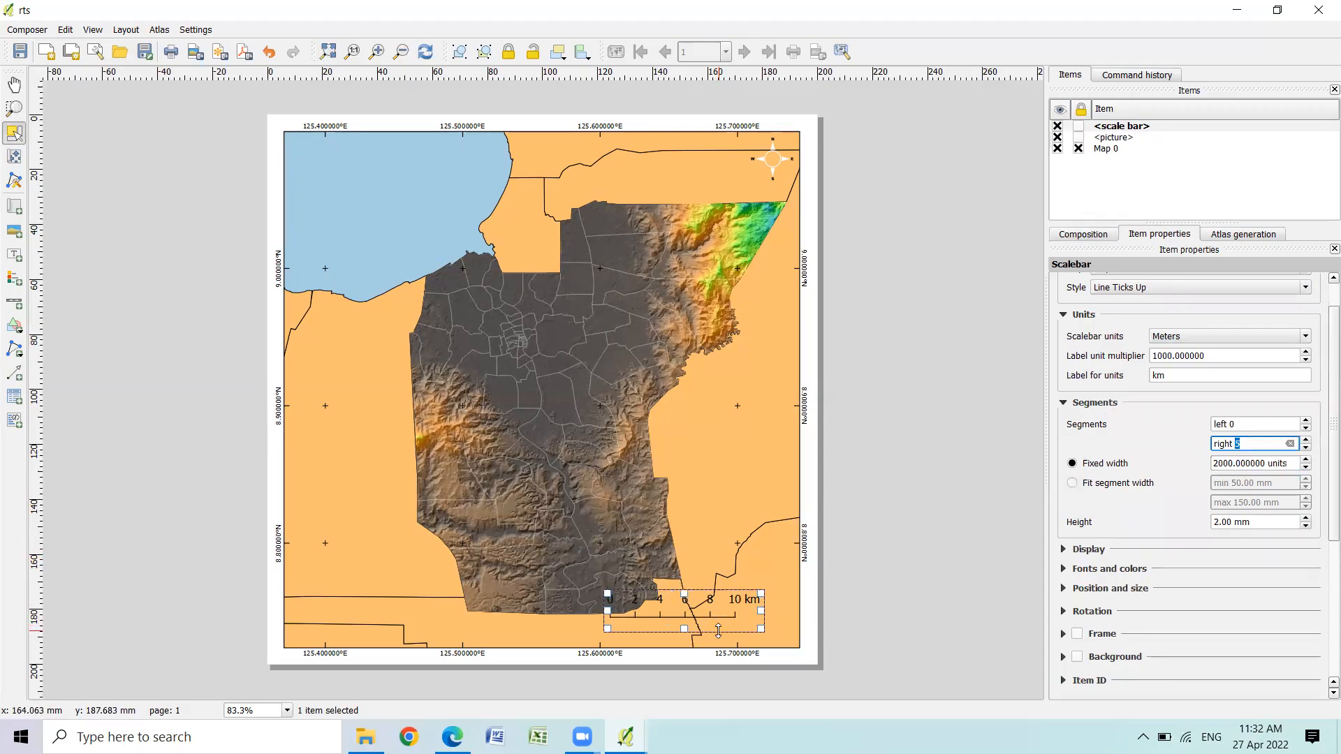
Move the scale bar closer into the map's lower-right corner
drag(724, 607, 754, 619)
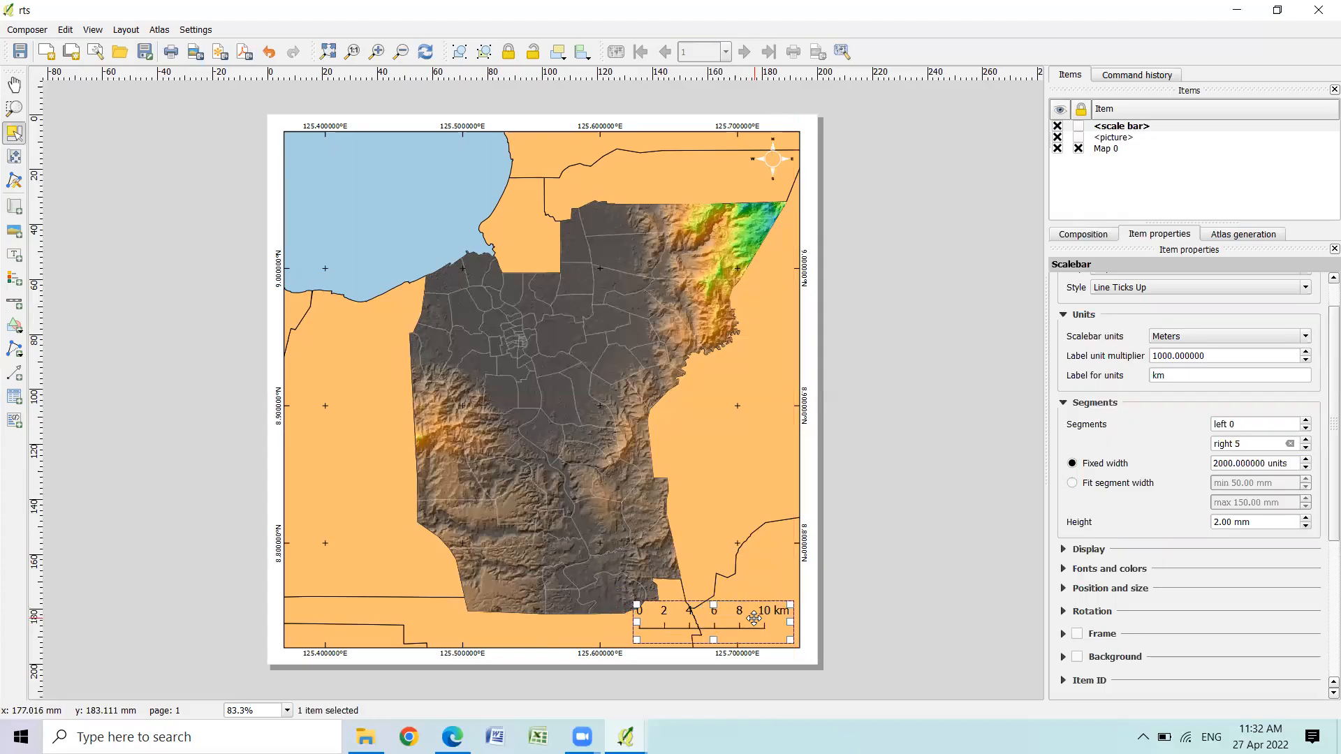
click(750, 634)
drag(736, 625, 740, 629)
click(912, 625)
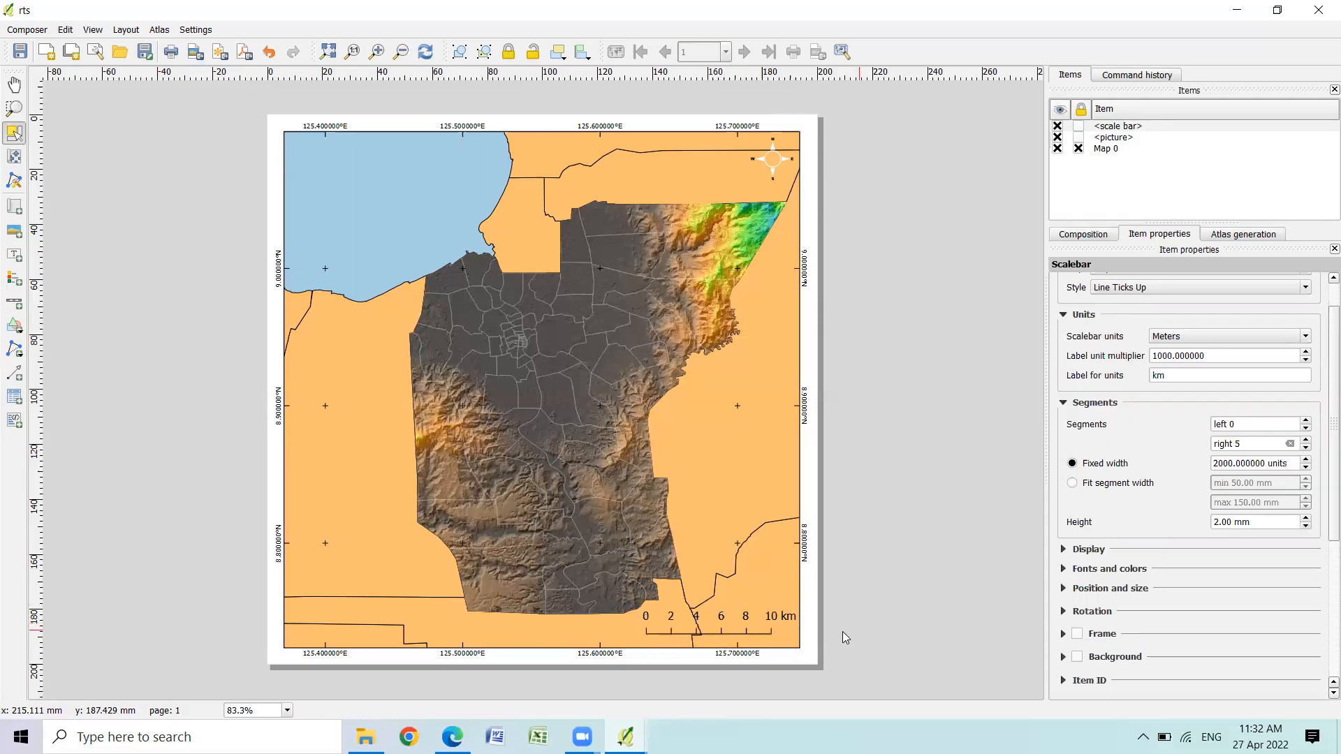
Move the scale bar to the map's lower-left corner and nudge it so it sits just inside the map frame
click(765, 631)
drag(759, 632, 398, 636)
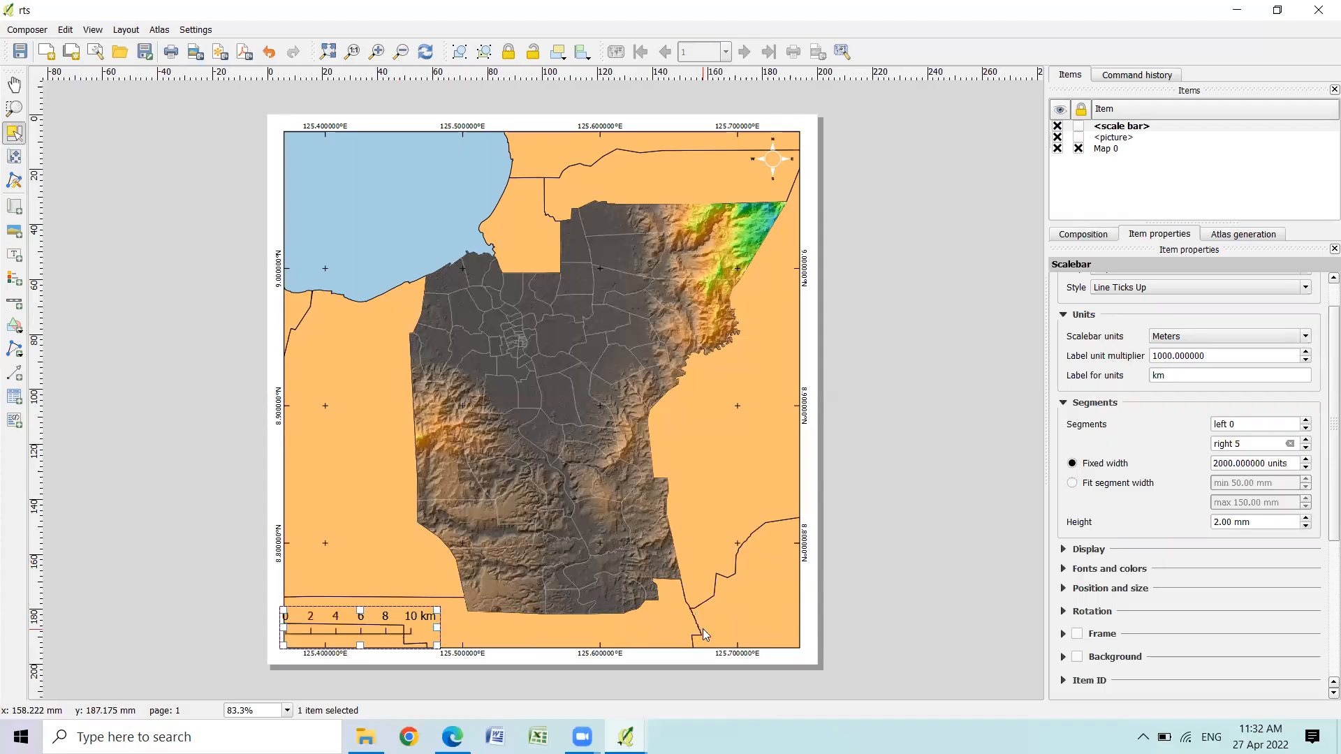
key(Down)
key(Down)
key(Left)
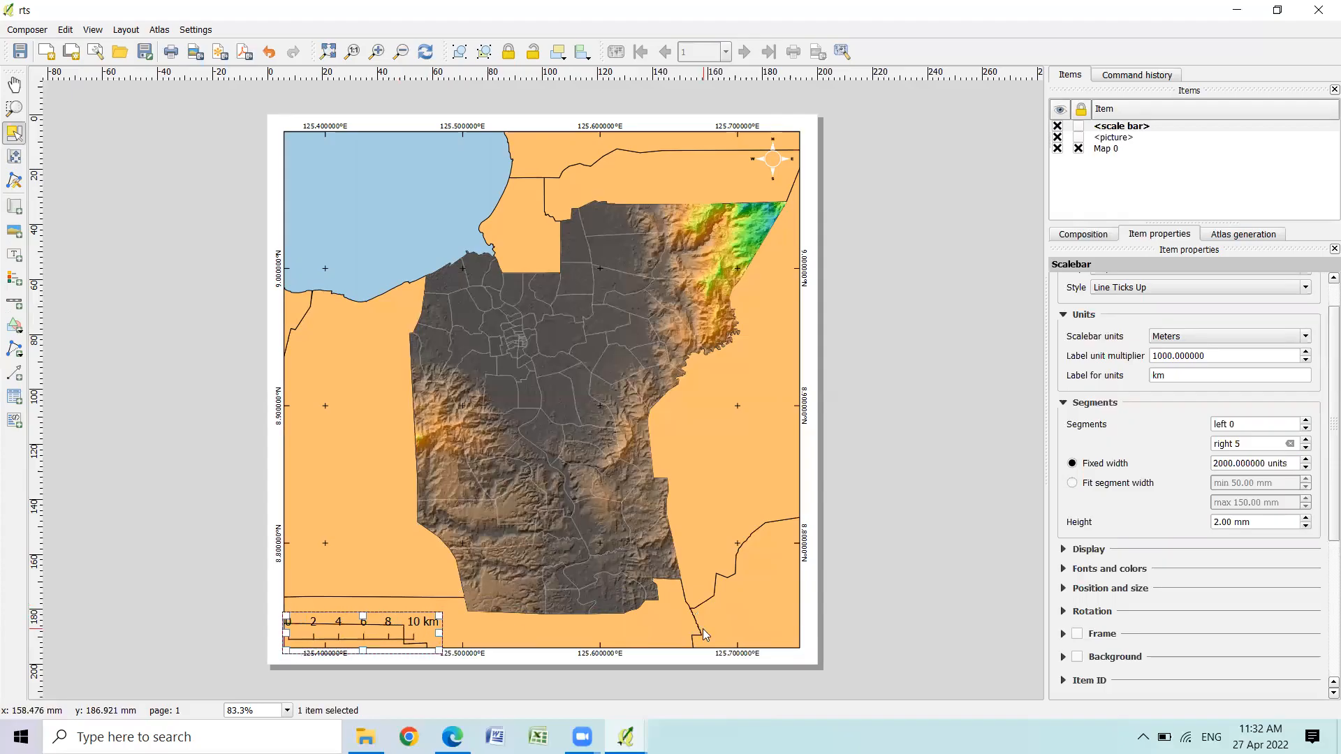
key(Down)
key(Down)
key(Up)
key(Up)
key(Right)
key(Up)
key(Up)
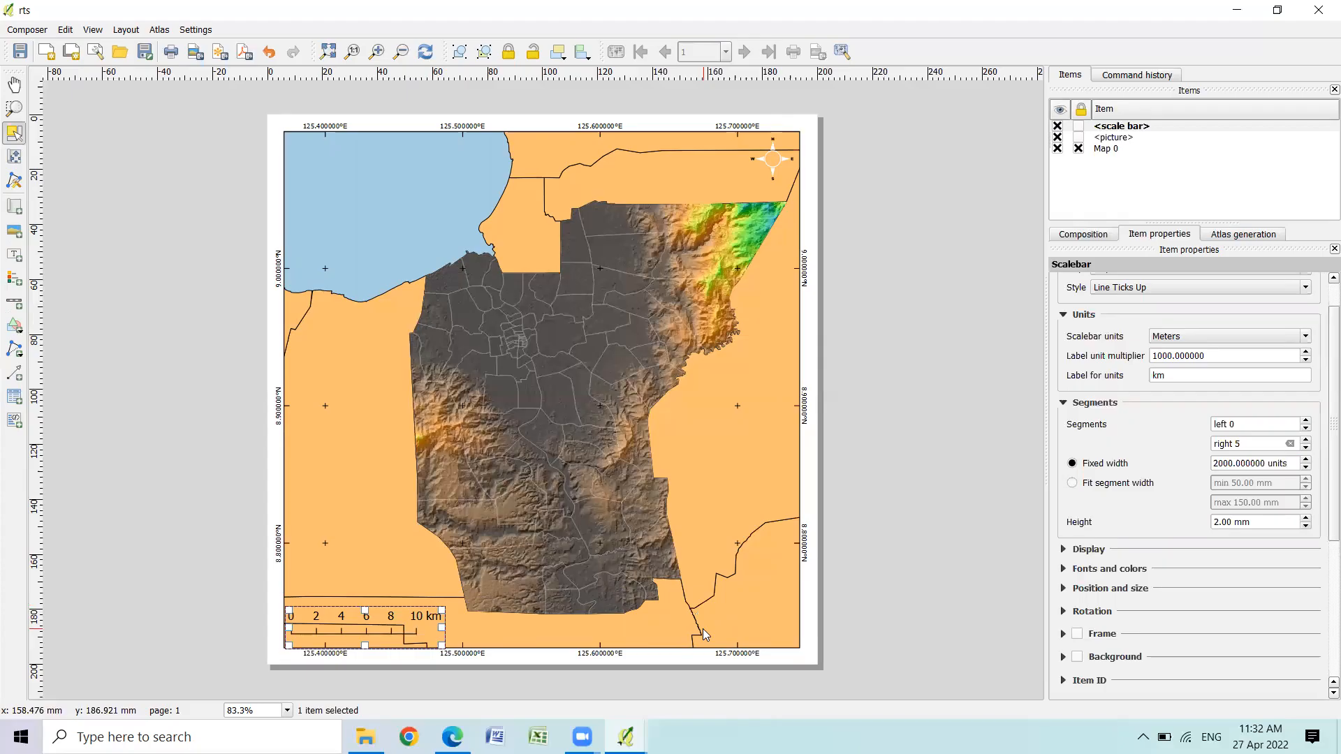
key(Right)
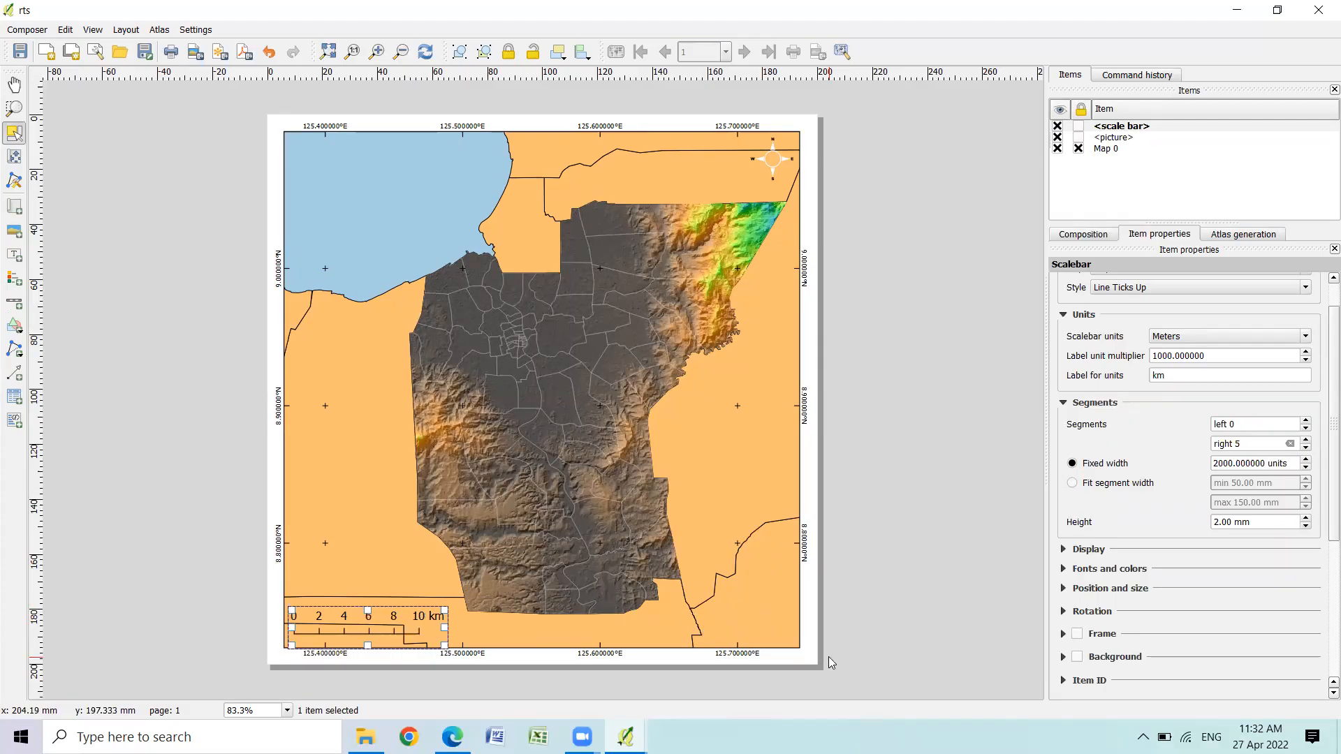
click(946, 517)
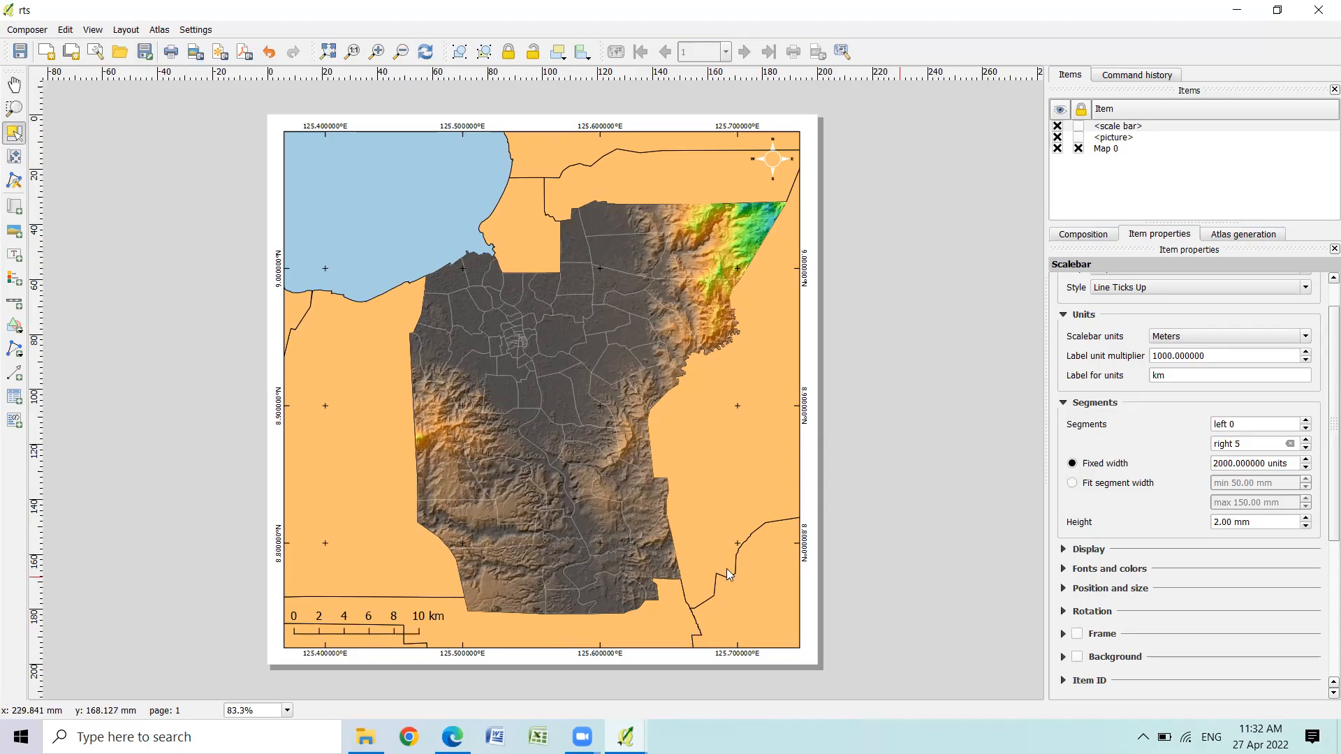
Add a legend over the sea area in the map's upper-left corner
click(127, 30)
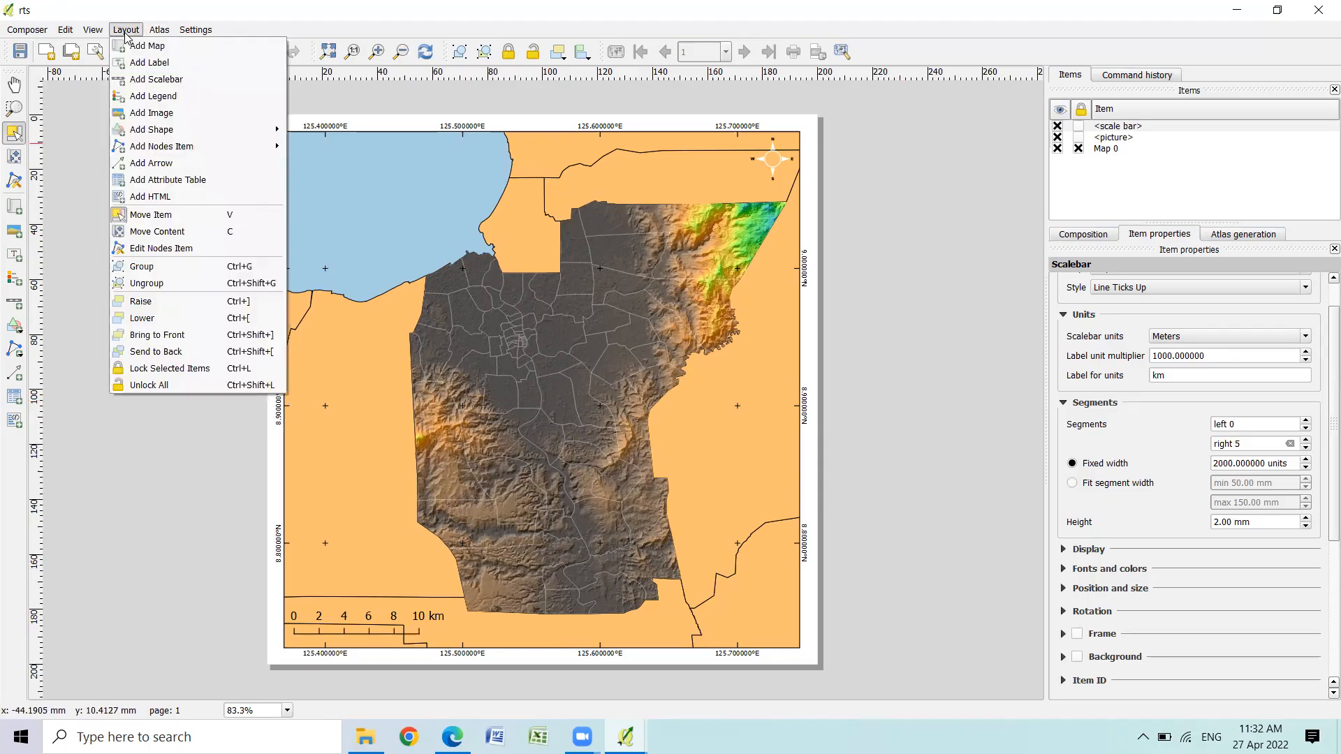
click(183, 113)
drag(295, 151, 362, 213)
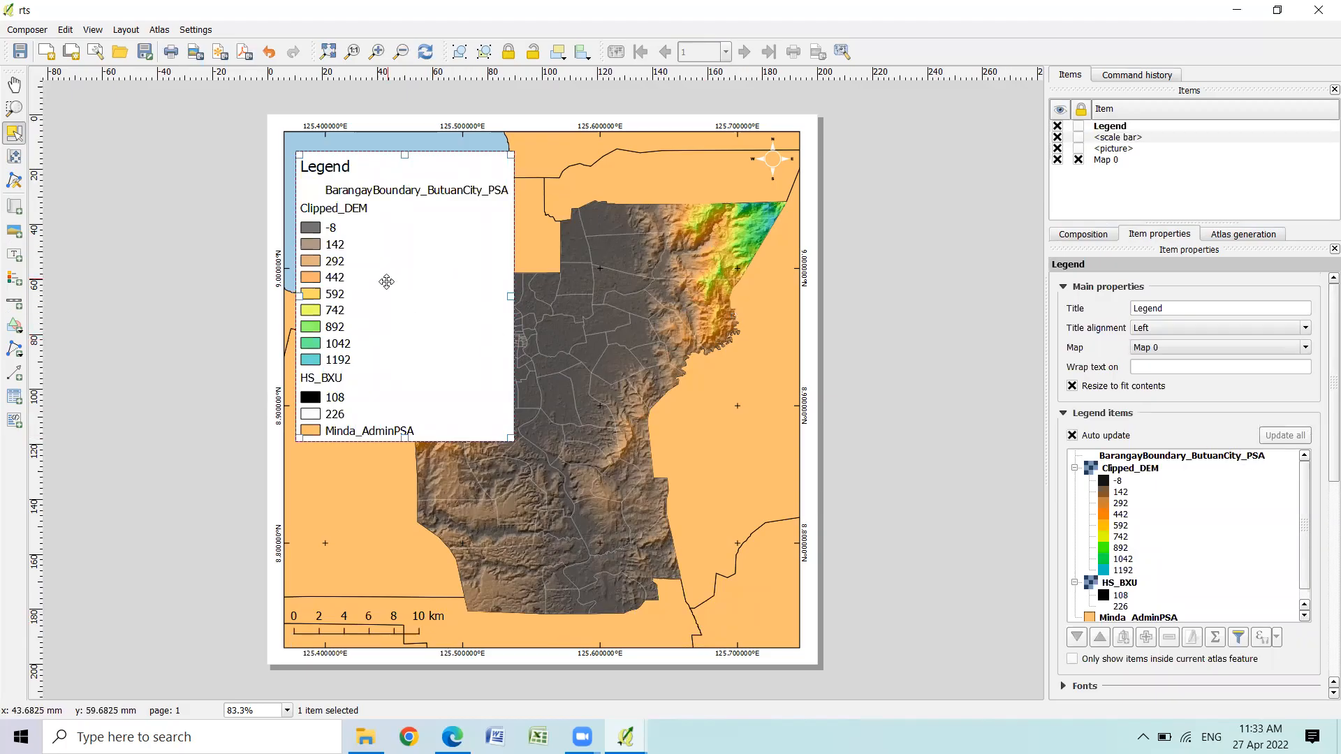
Rename the legend item BarangayBoundary_ButuanCity_PSA to "Barangay Boundary"
click(1114, 128)
scroll(1322, 433, down, 3)
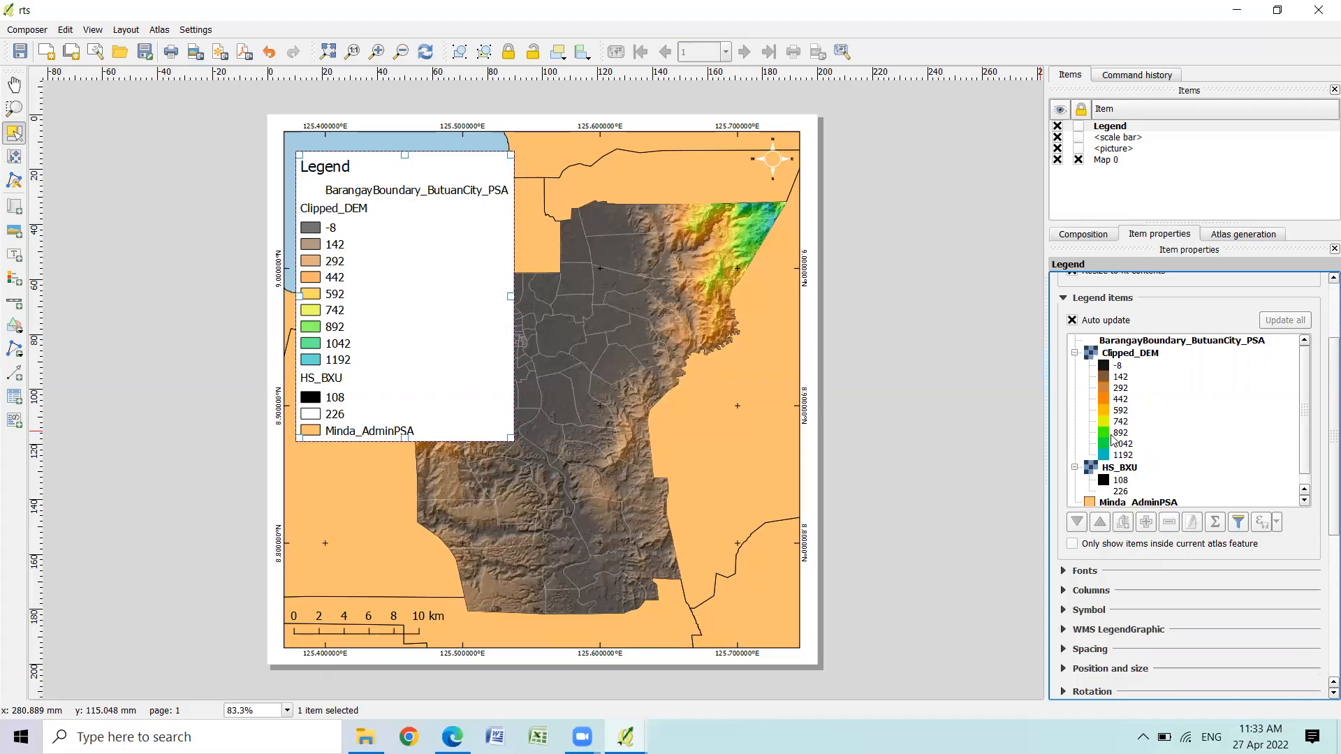
click(1146, 342)
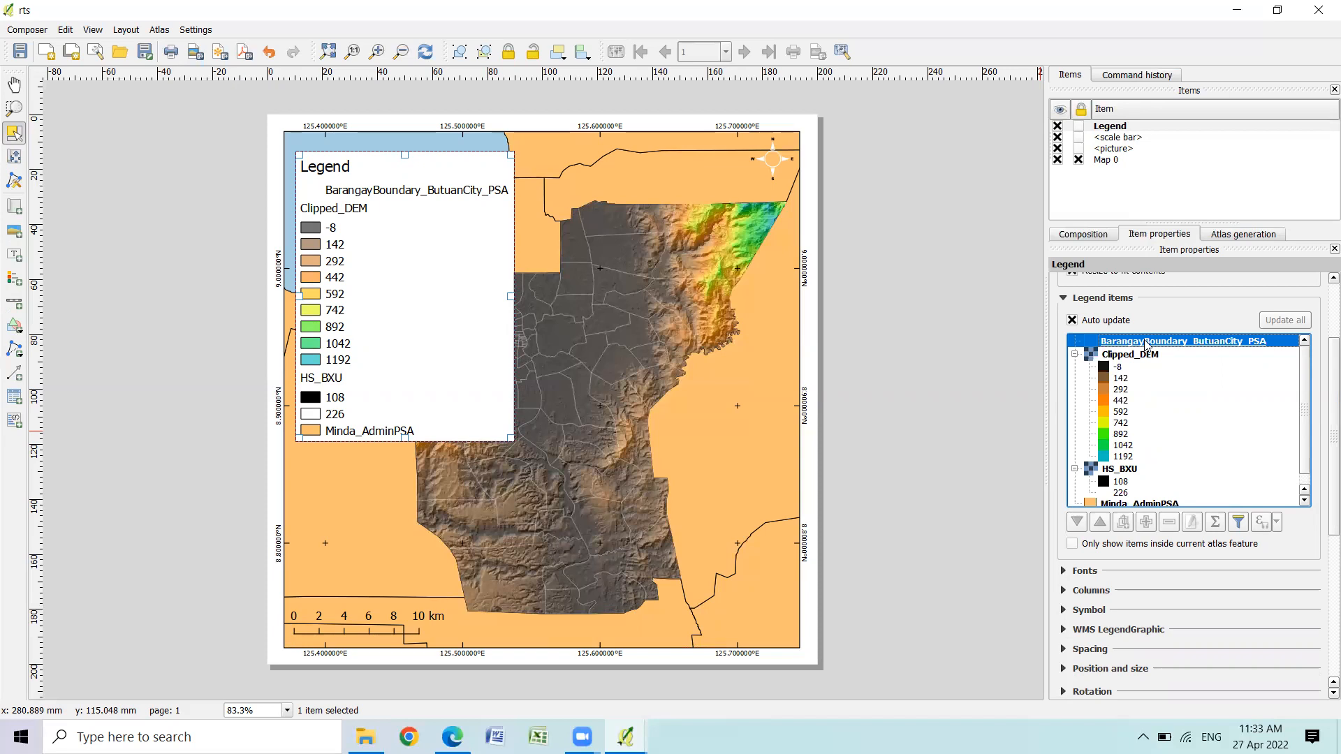
double_click(1146, 341)
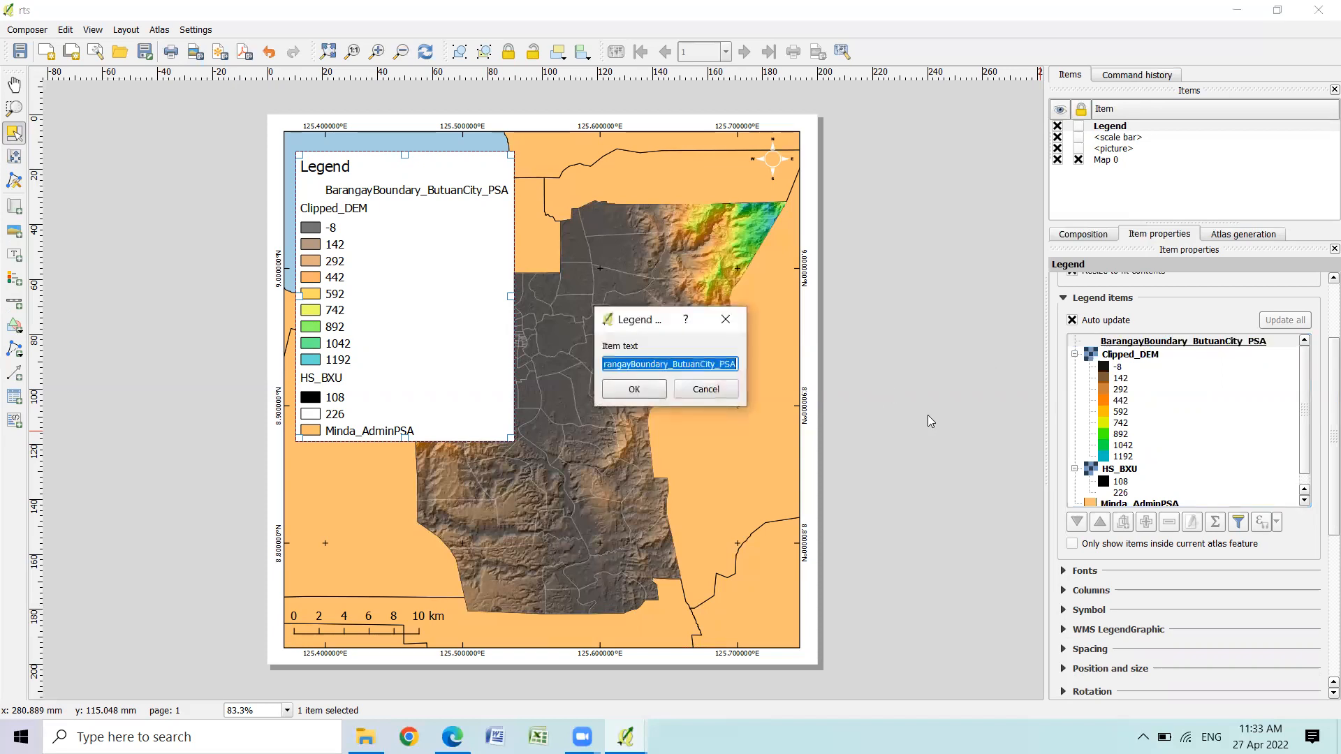
text(Barangay Boundary)
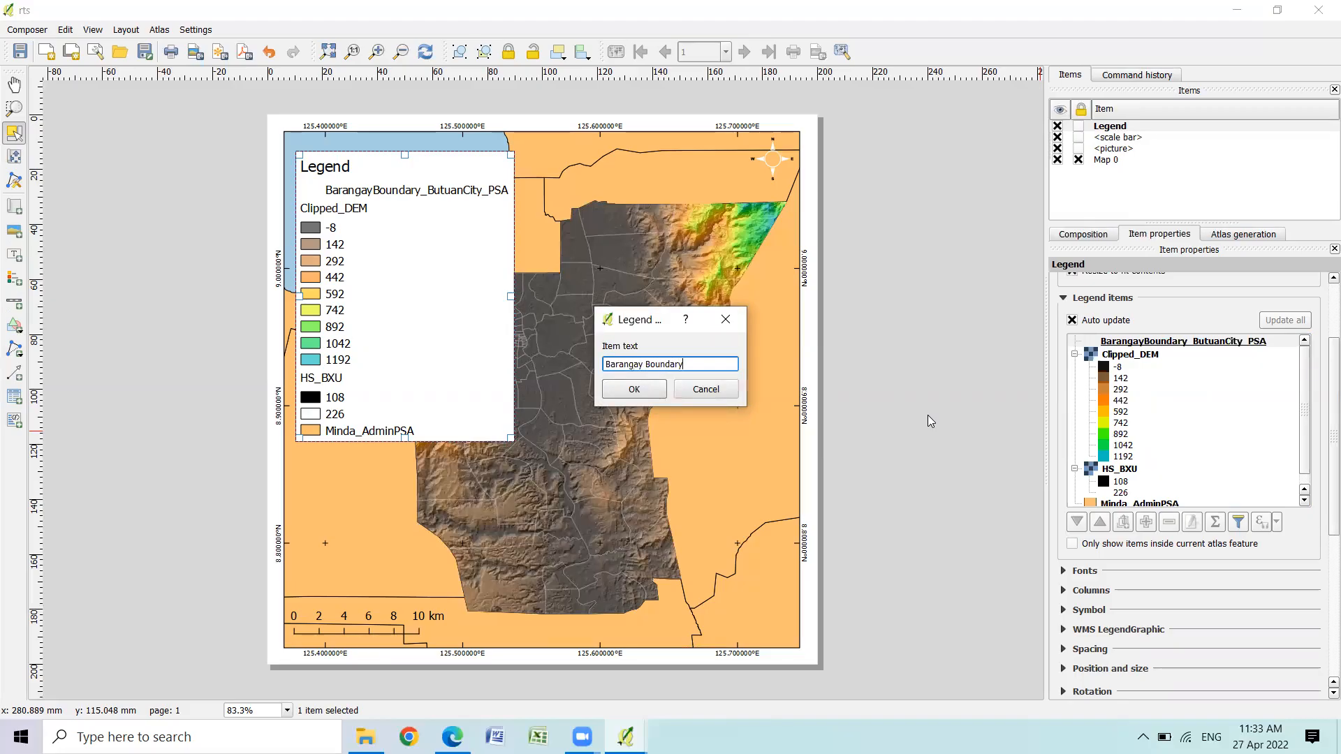
key(Return)
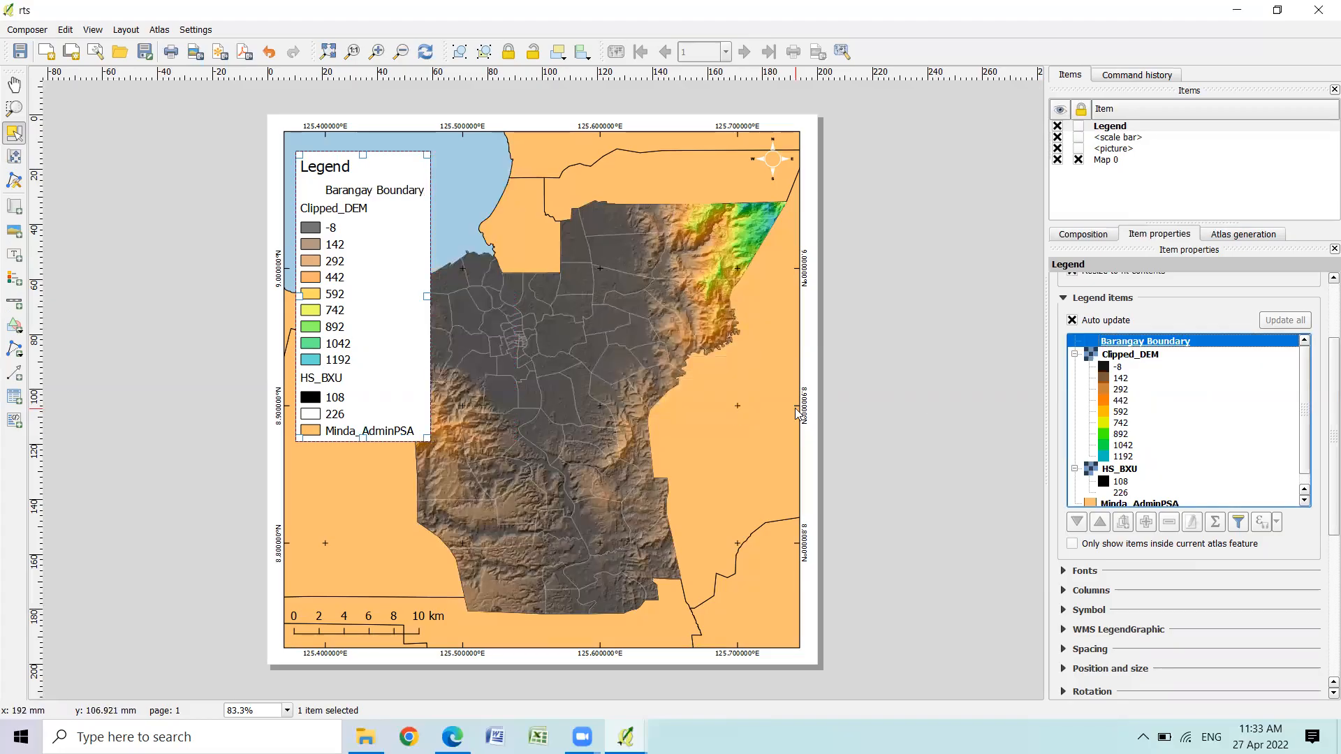
Rename the legend item Clipped_DEM to "Elevation"
click(1138, 358)
double_click(1150, 357)
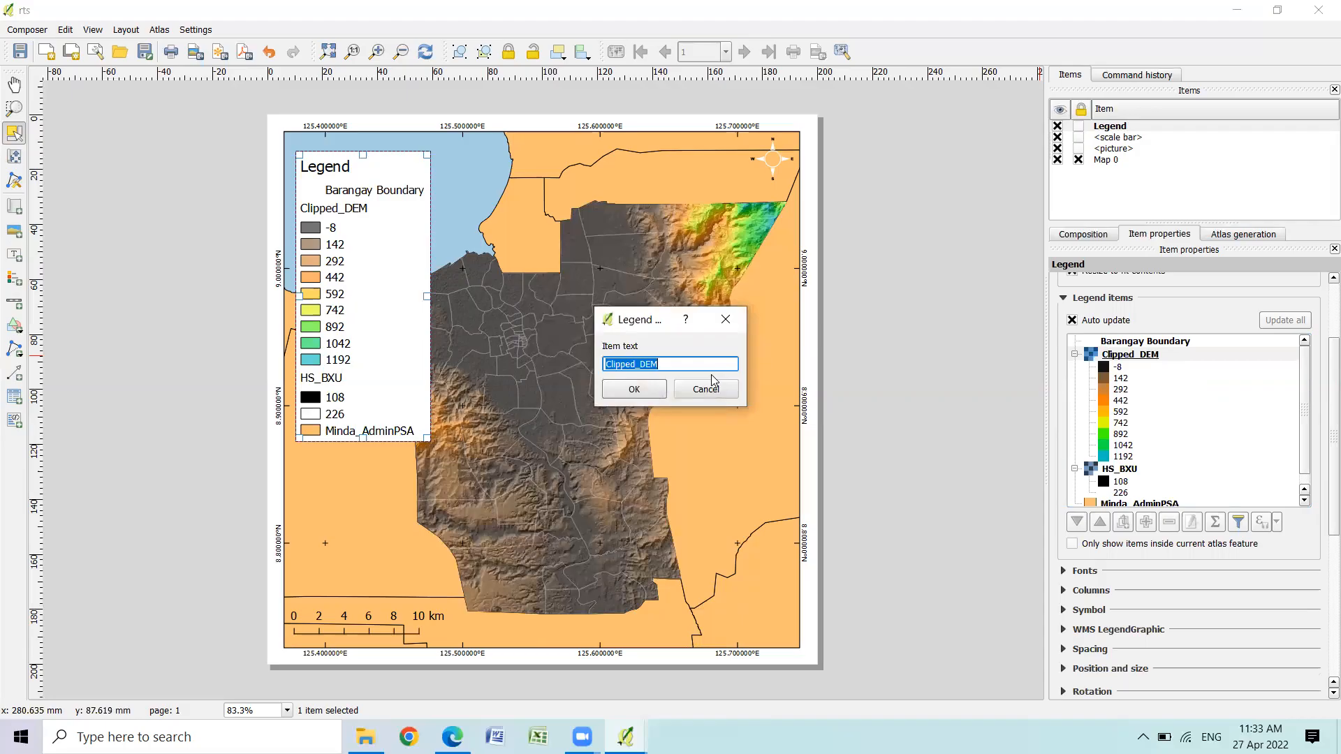
text(Elevation)
key(Return)
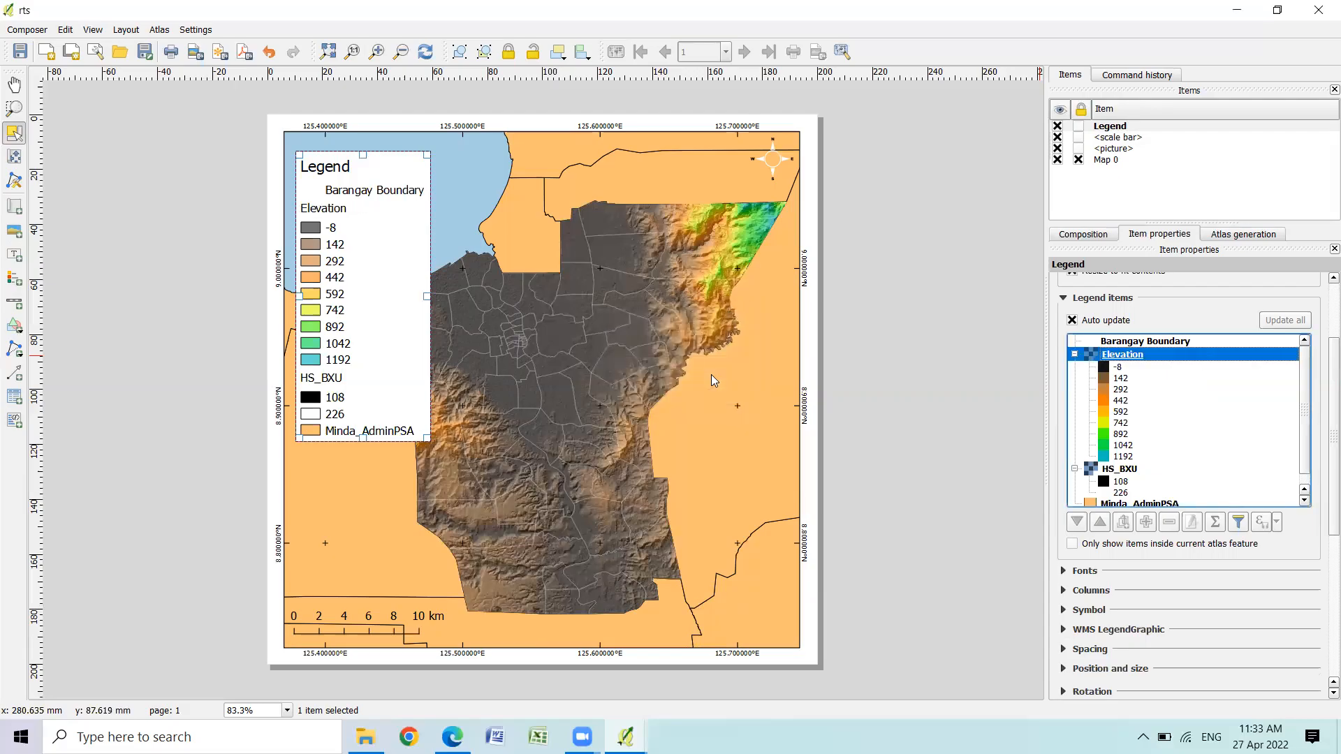
Turn off automatic updating of the legend items and remove the HS_BXU hillshade entry from the legend
click(1132, 471)
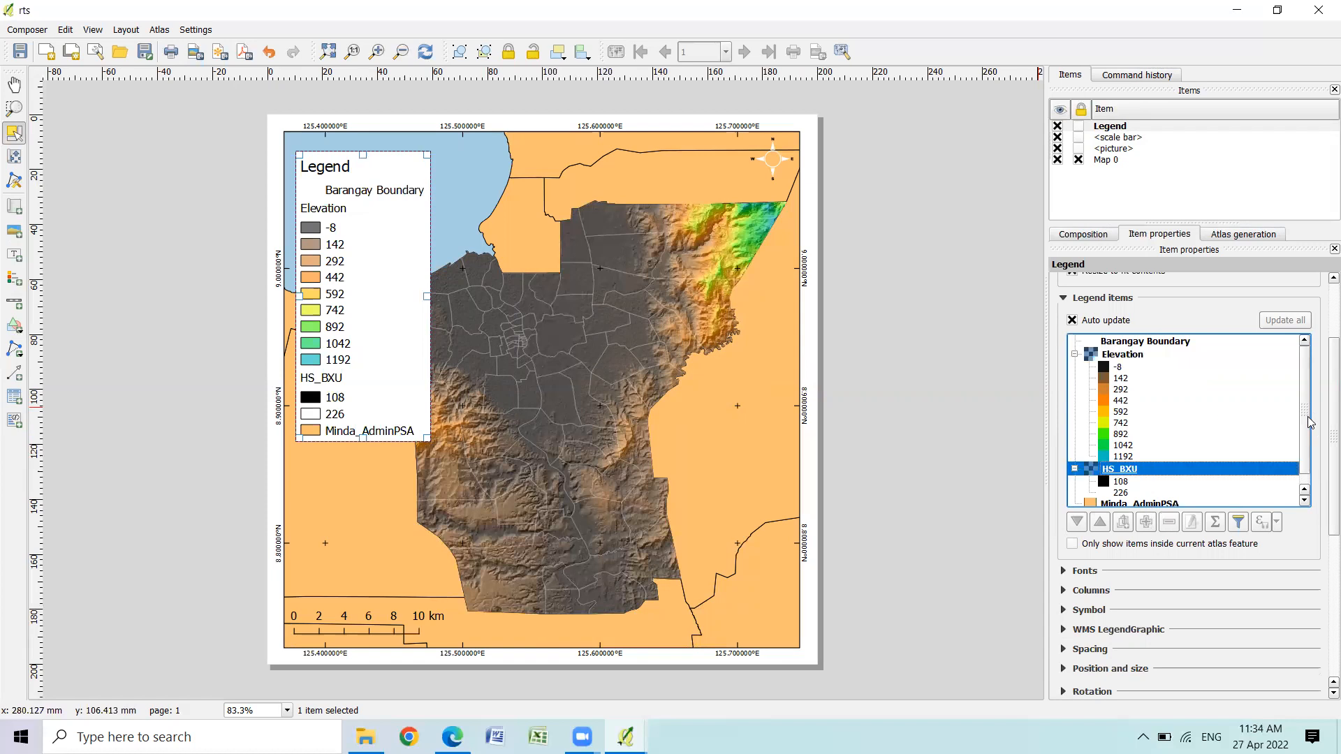
drag(1308, 422, 1301, 458)
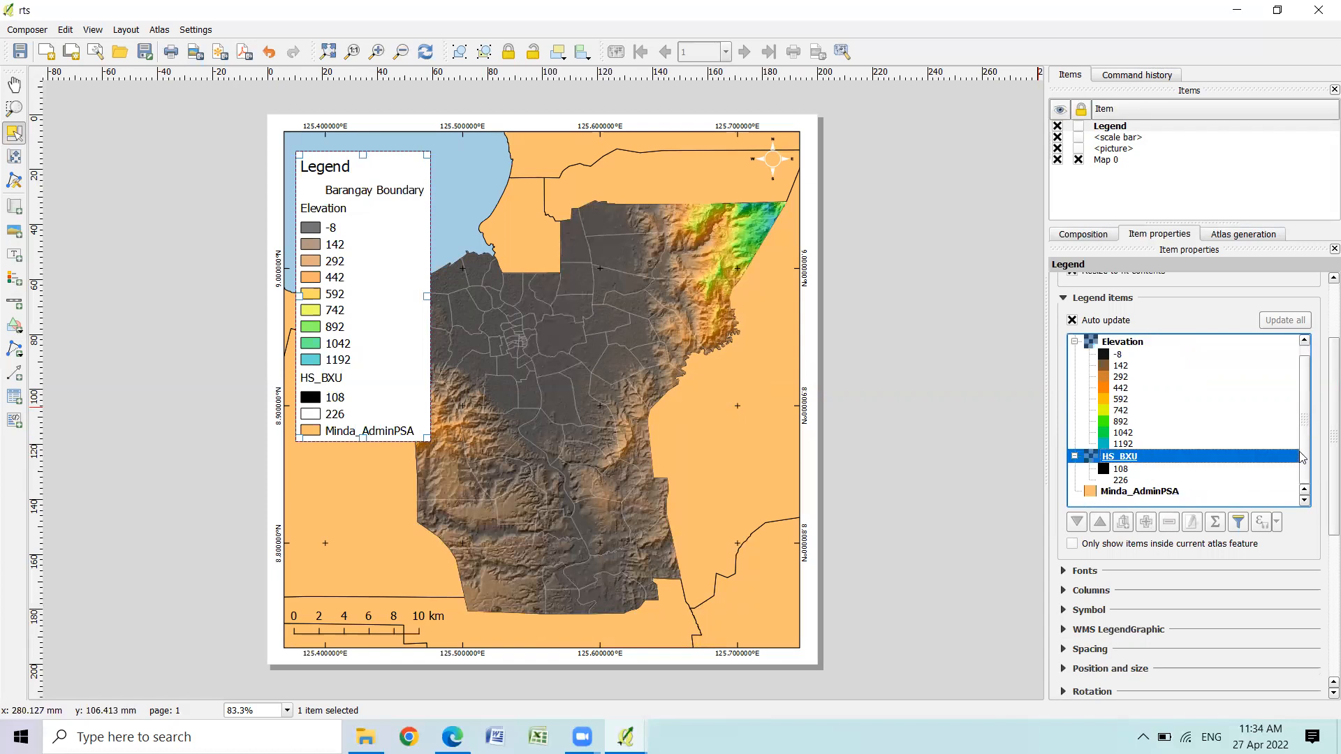
click(1072, 320)
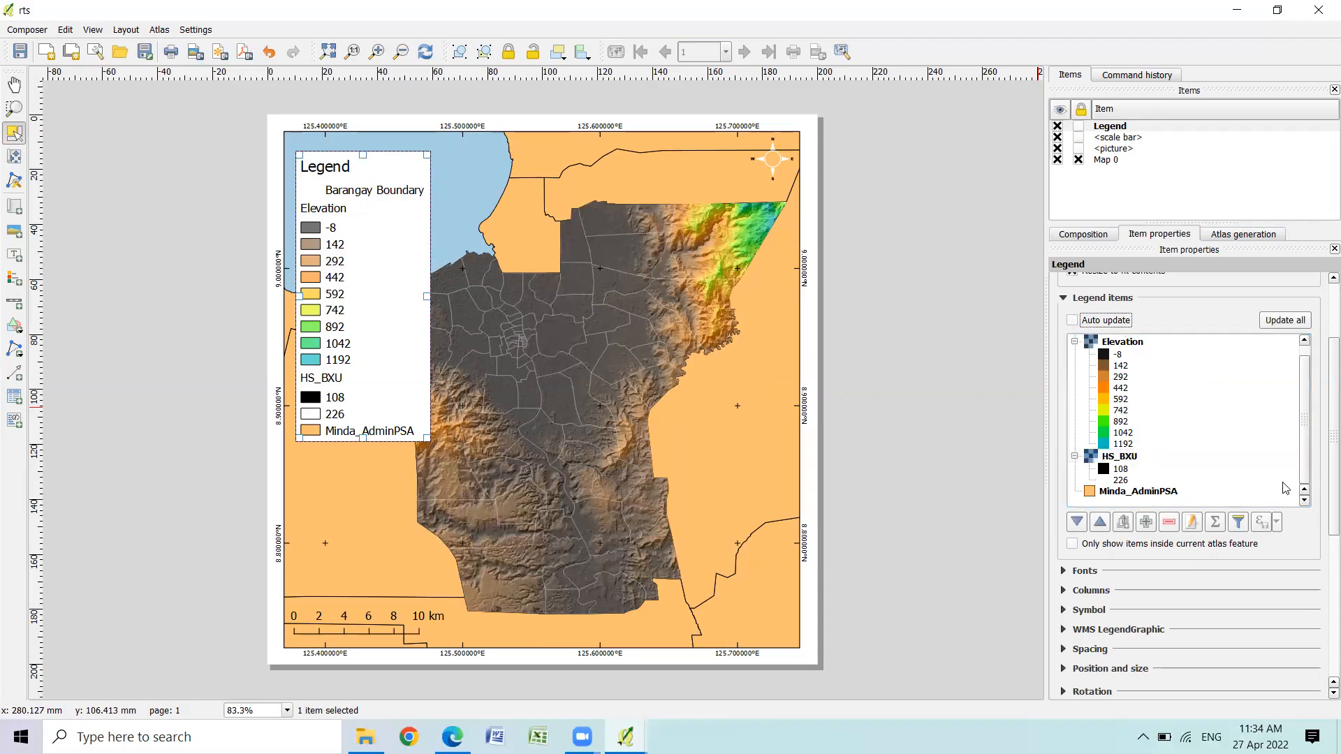
scroll(1306, 416, up, 1)
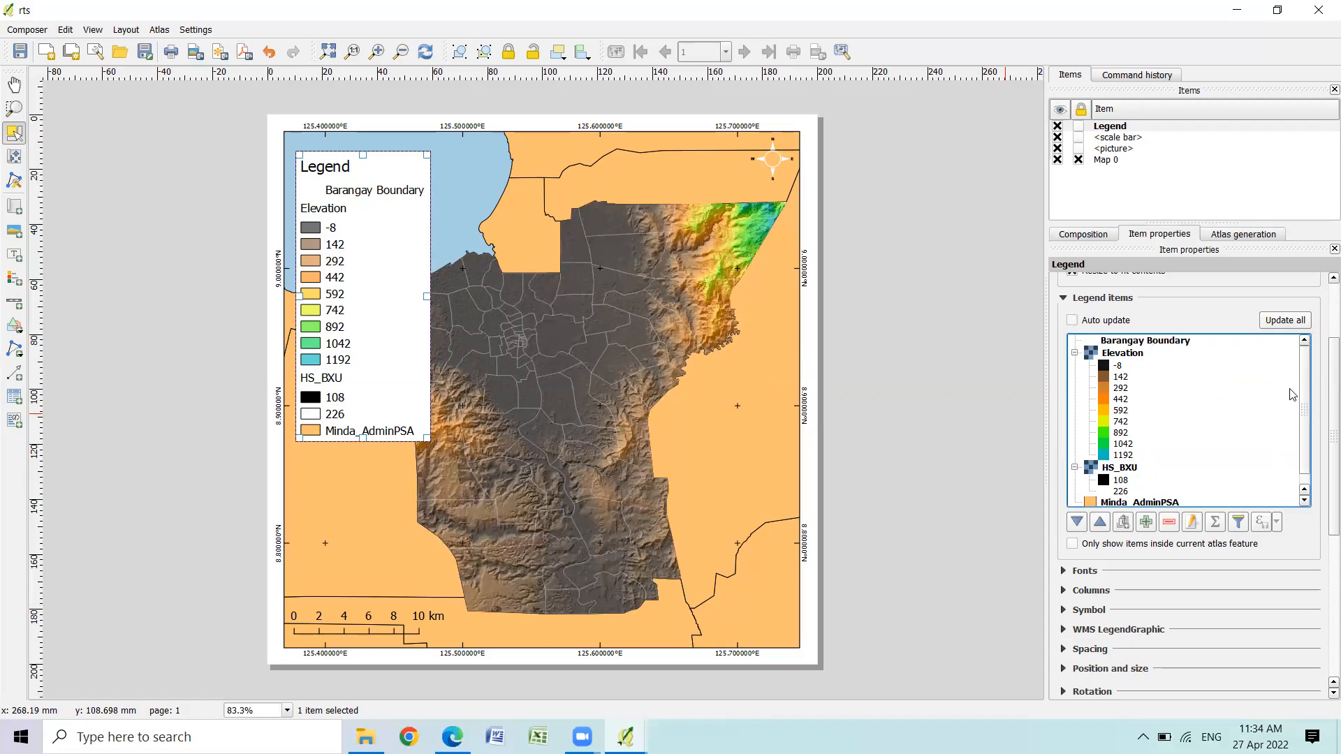
scroll(1303, 419, down, 1)
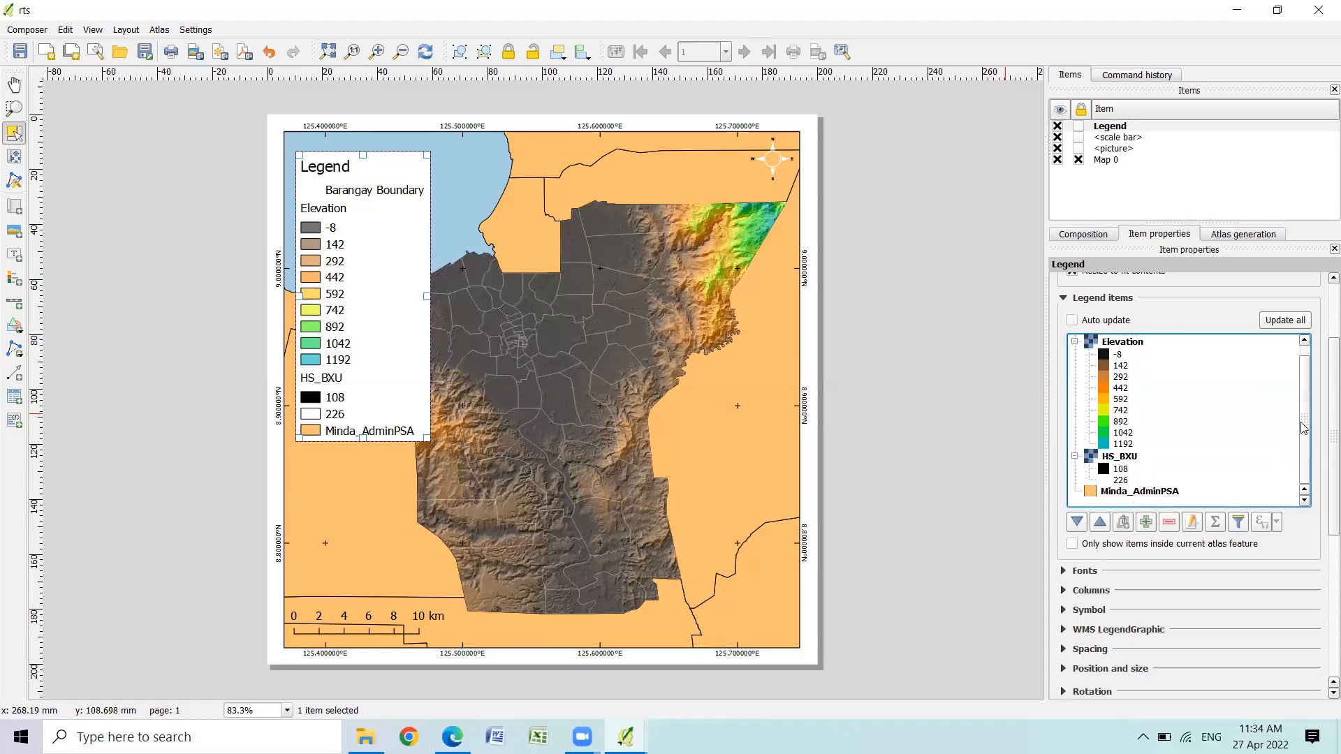
click(1133, 458)
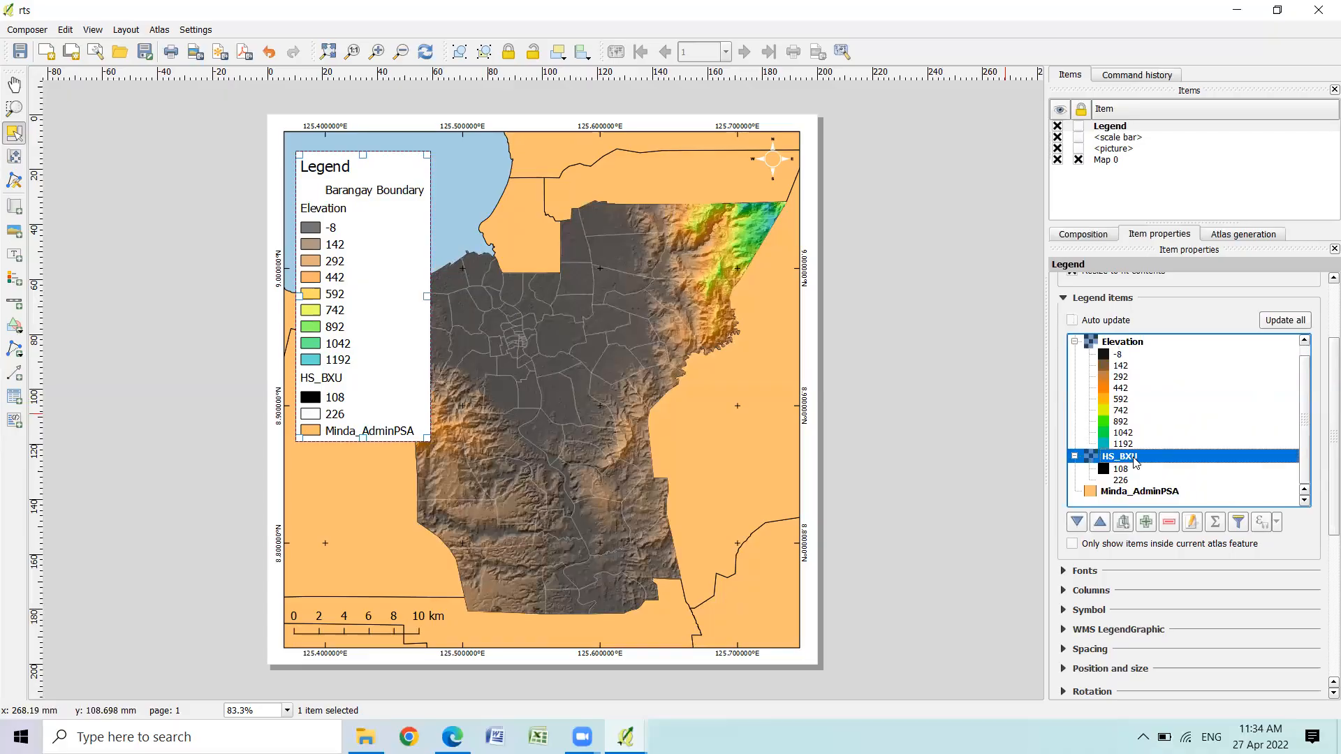
click(1168, 523)
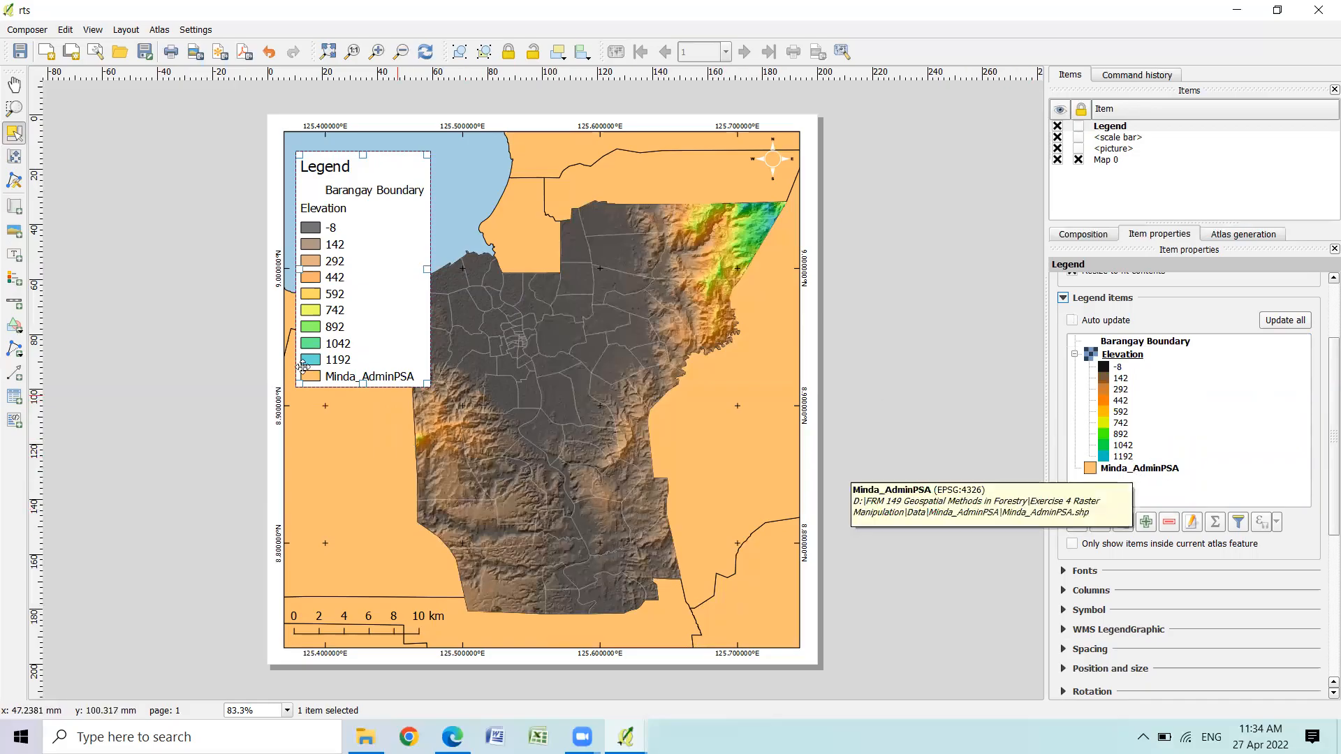
Move the Minda_AdminPSA legend item directly above Elevation and rename it "Mindanao"
drag(1142, 475, 1131, 347)
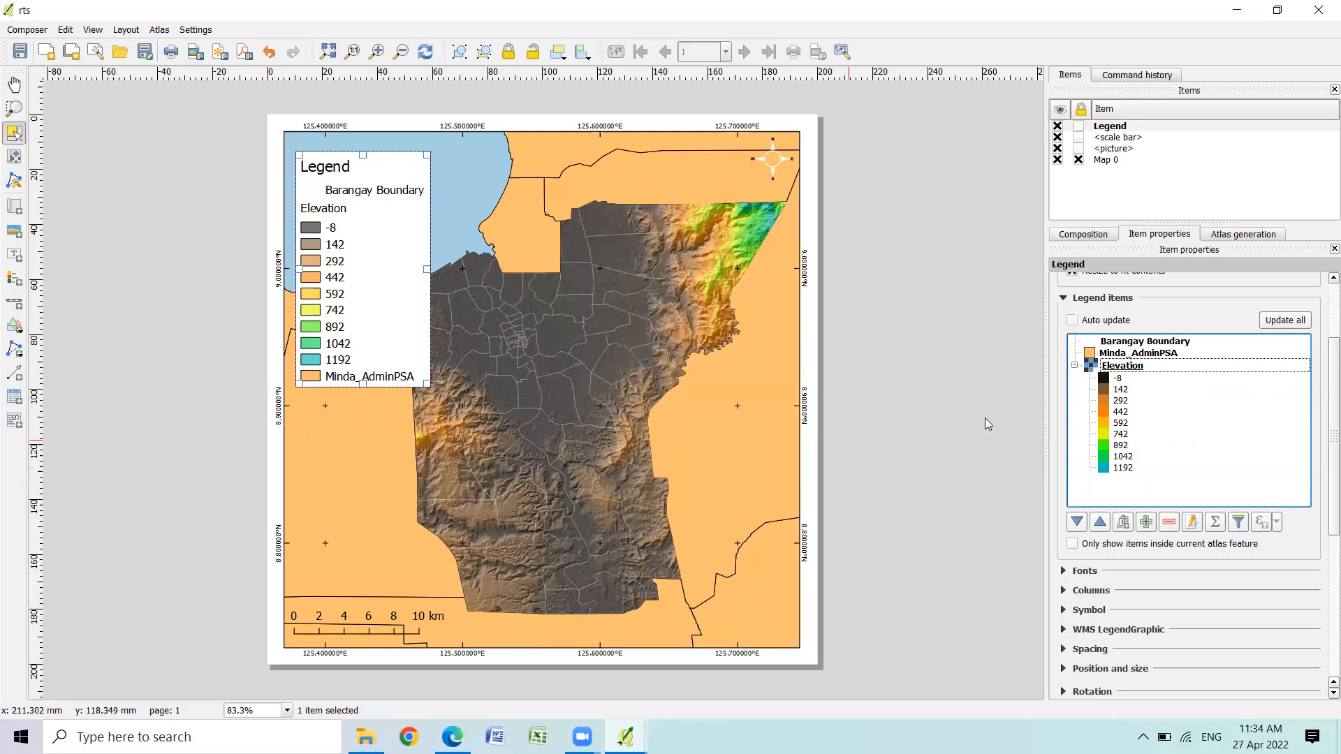
click(1140, 355)
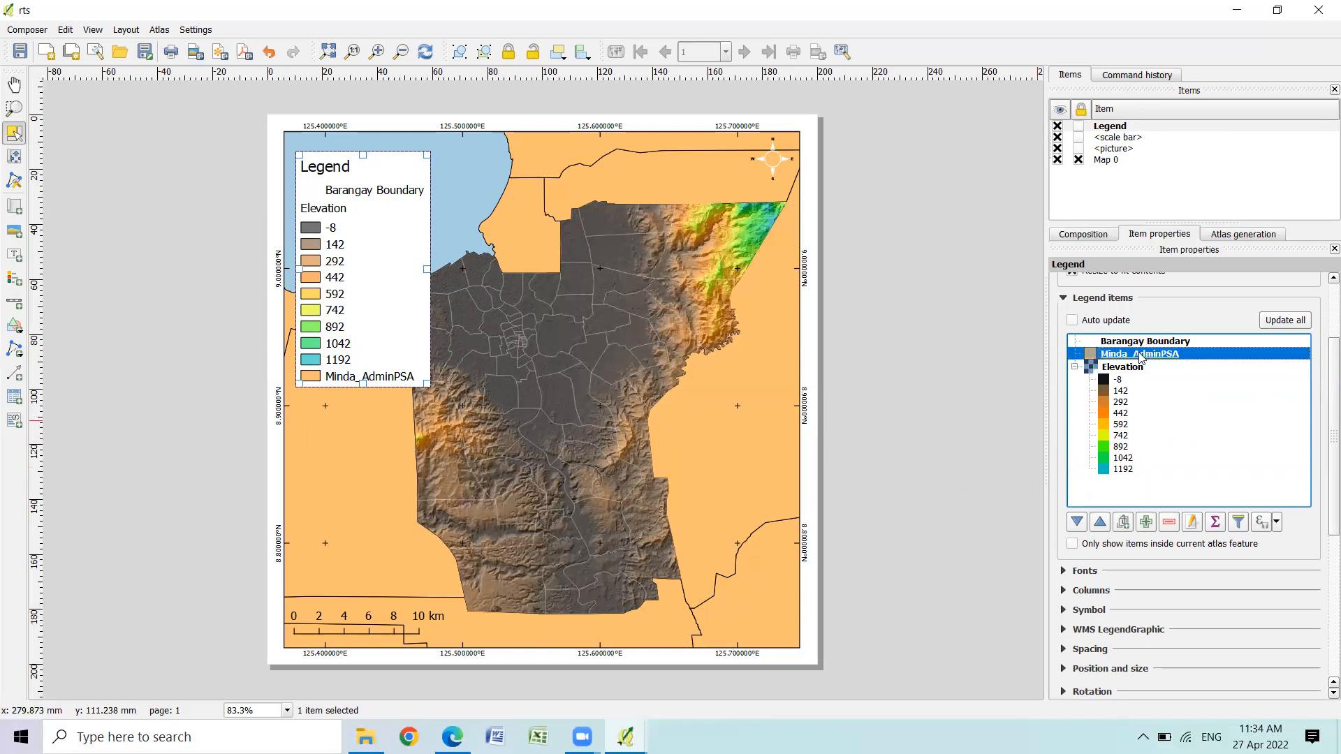
double_click(1156, 354)
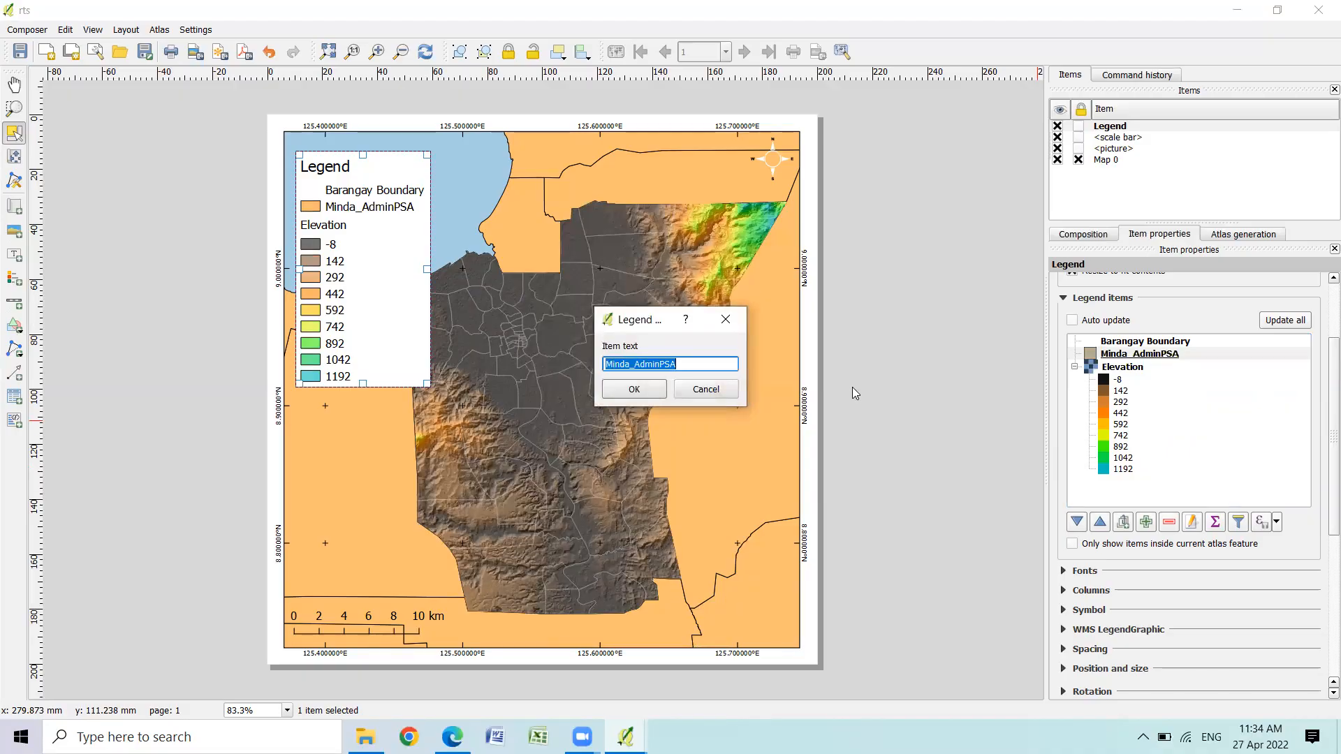
text(Mindanao)
key(Return)
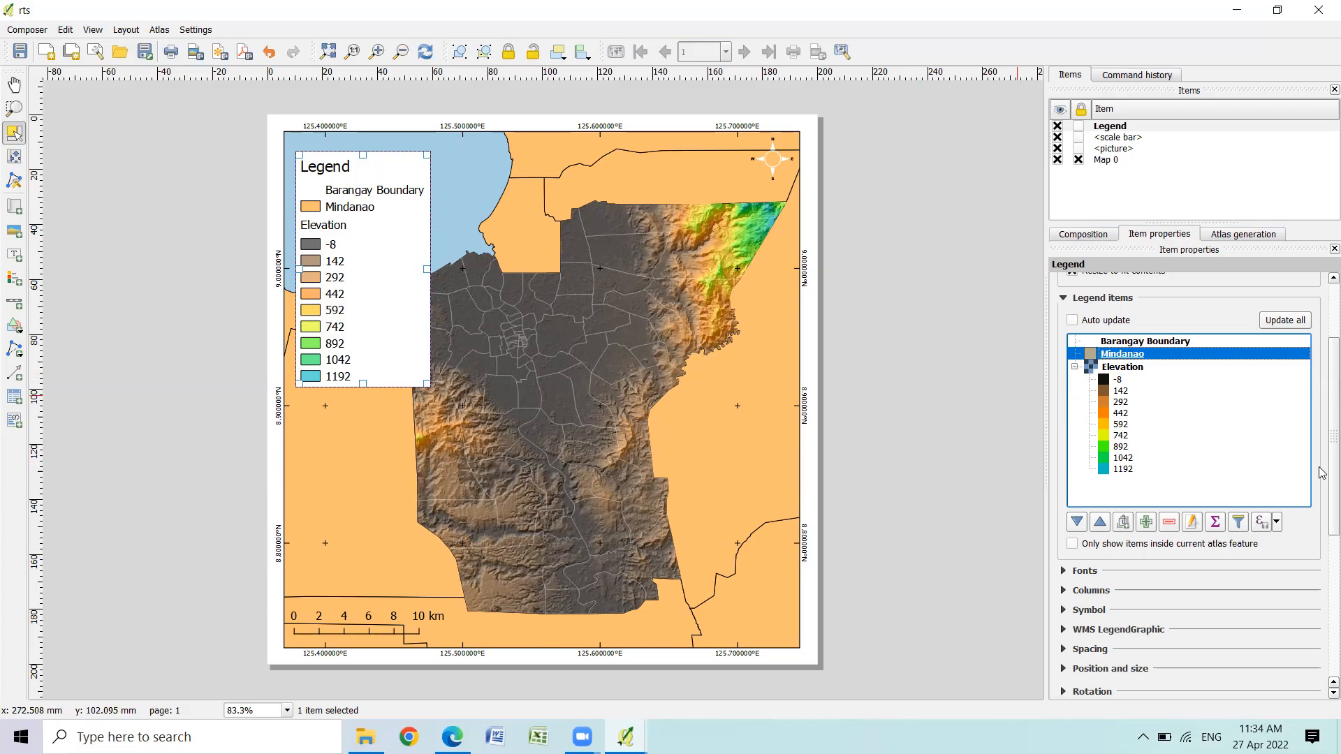
Turn off the legend's background so the map shows through
scroll(1144, 502, down, 5)
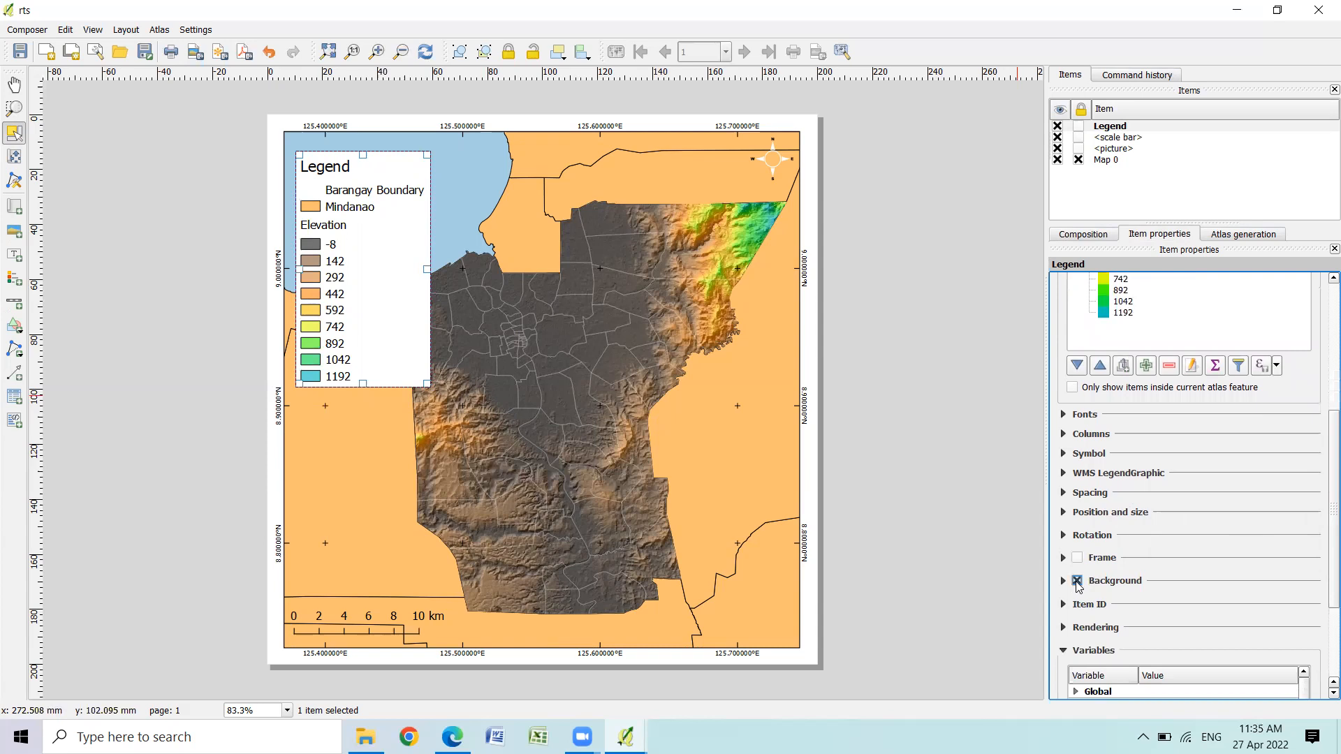
click(1077, 581)
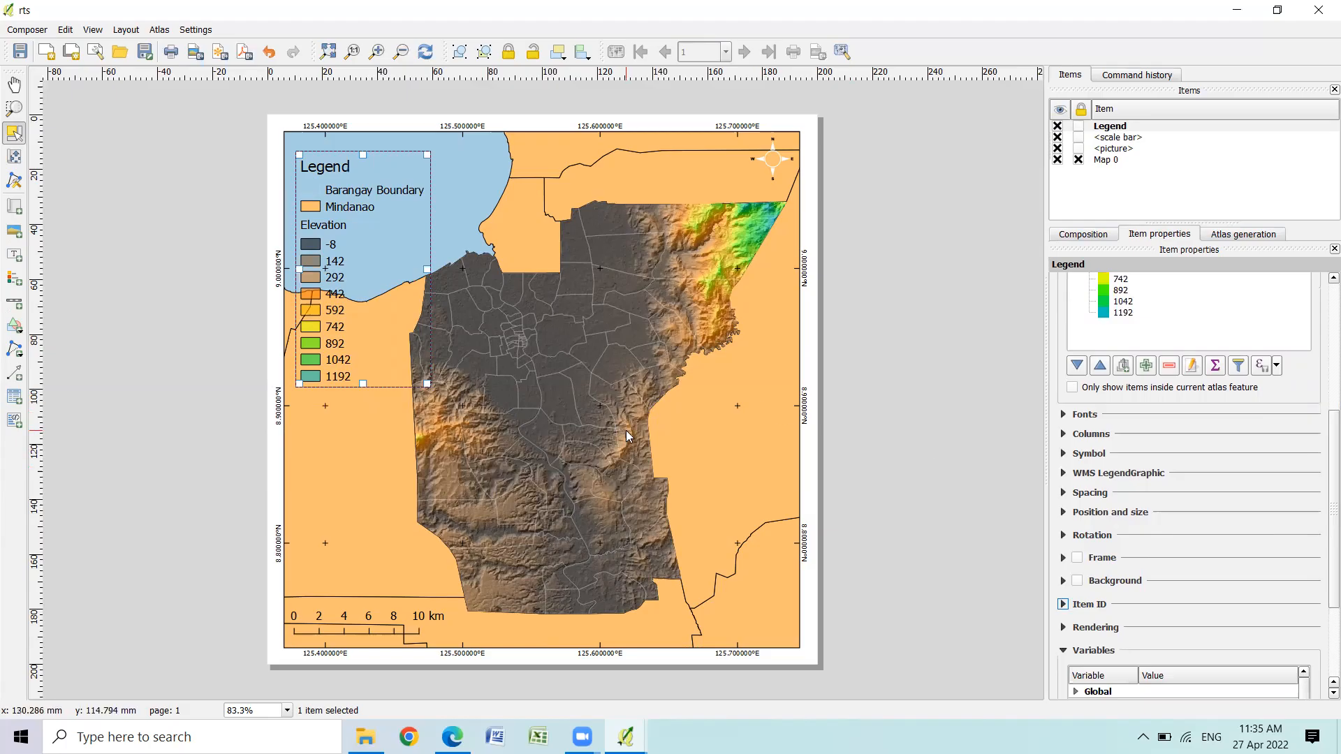
Switch to the main QGIS window and set the outline colour of the BarangayBoundary_ButuanCity_PSA layer to black
click(606, 686)
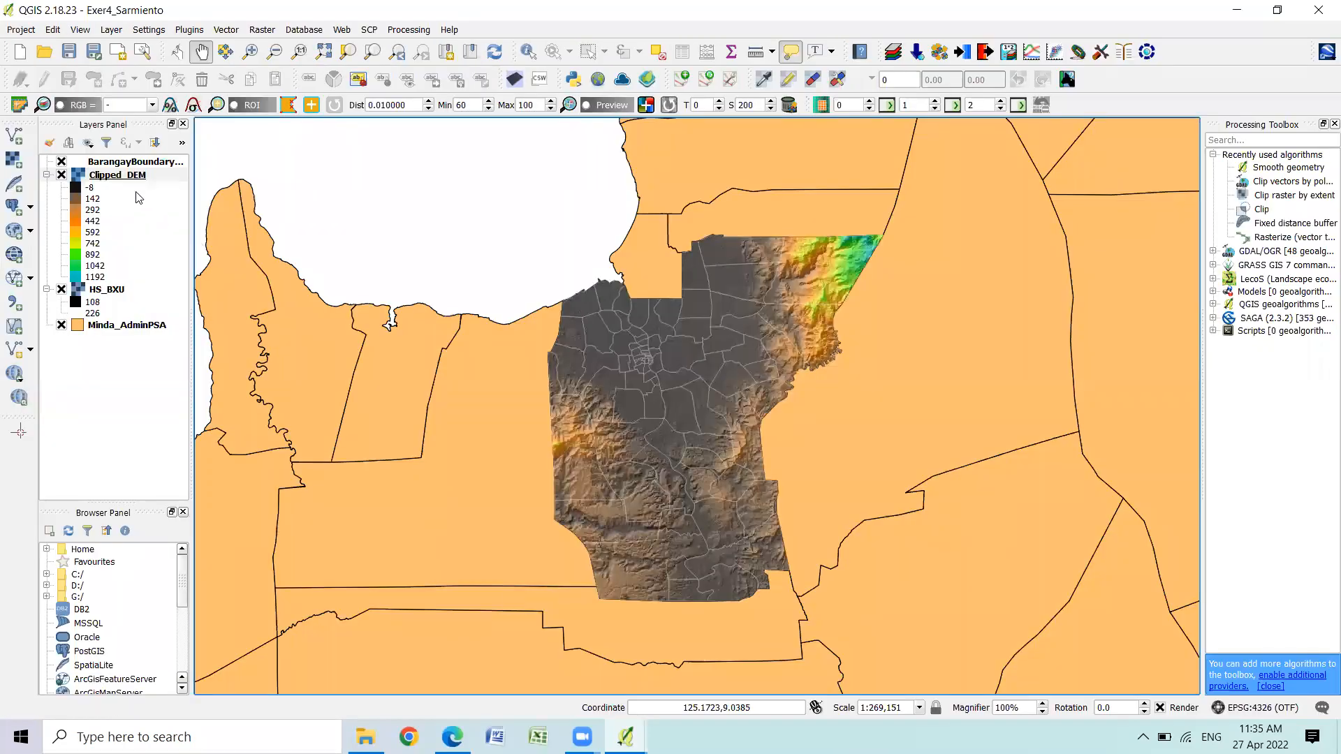
click(111, 162)
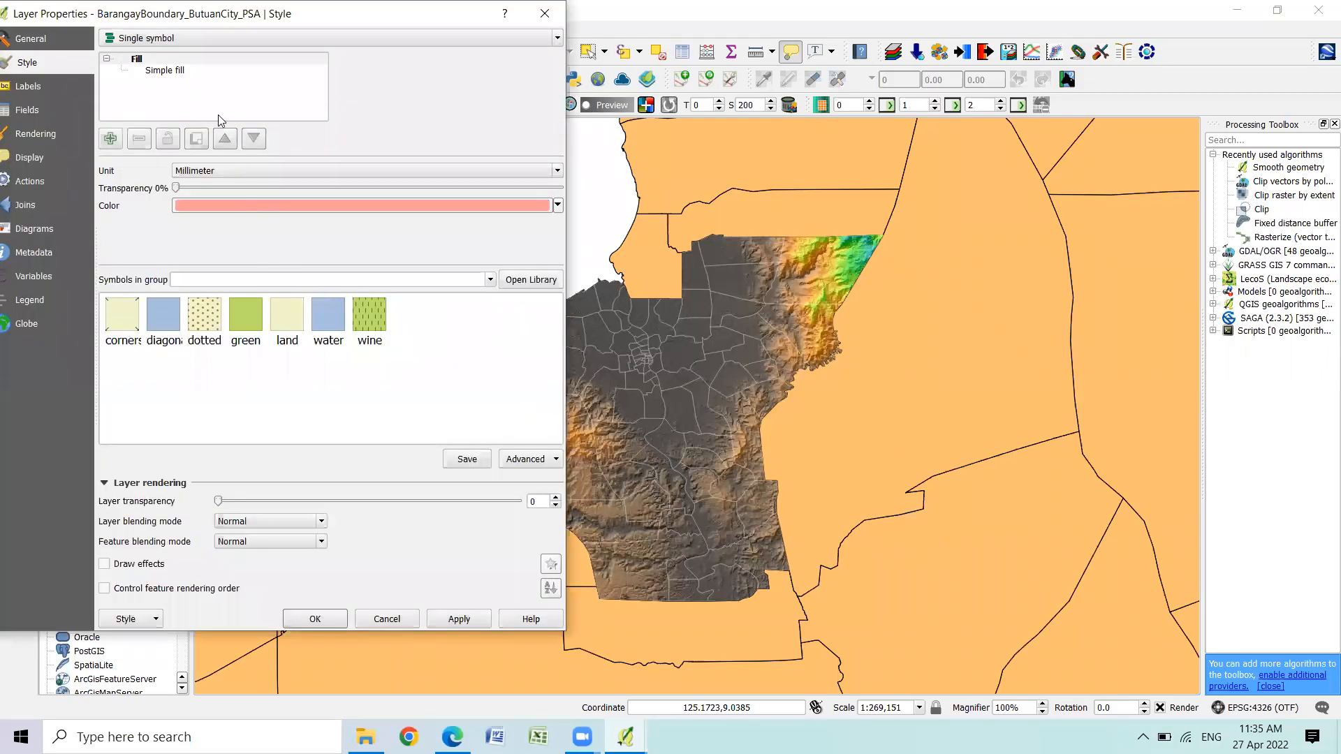
click(174, 69)
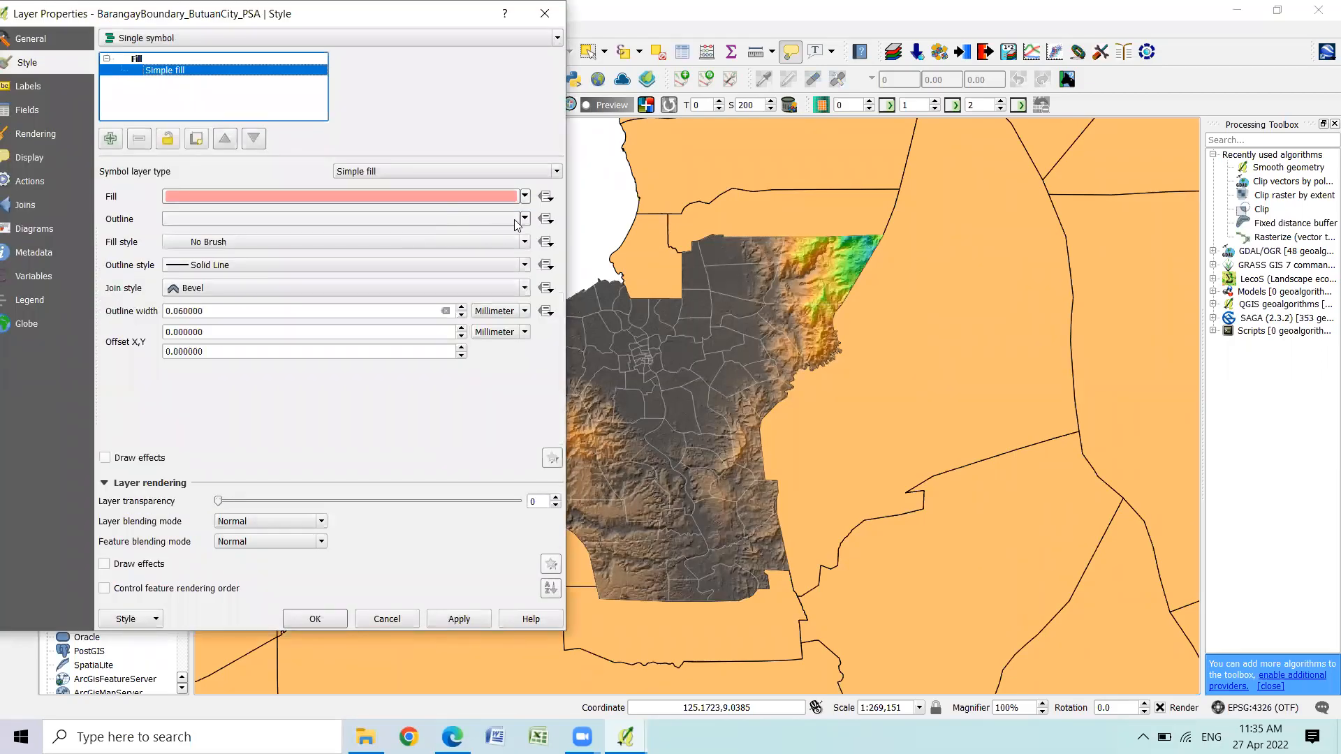
click(524, 218)
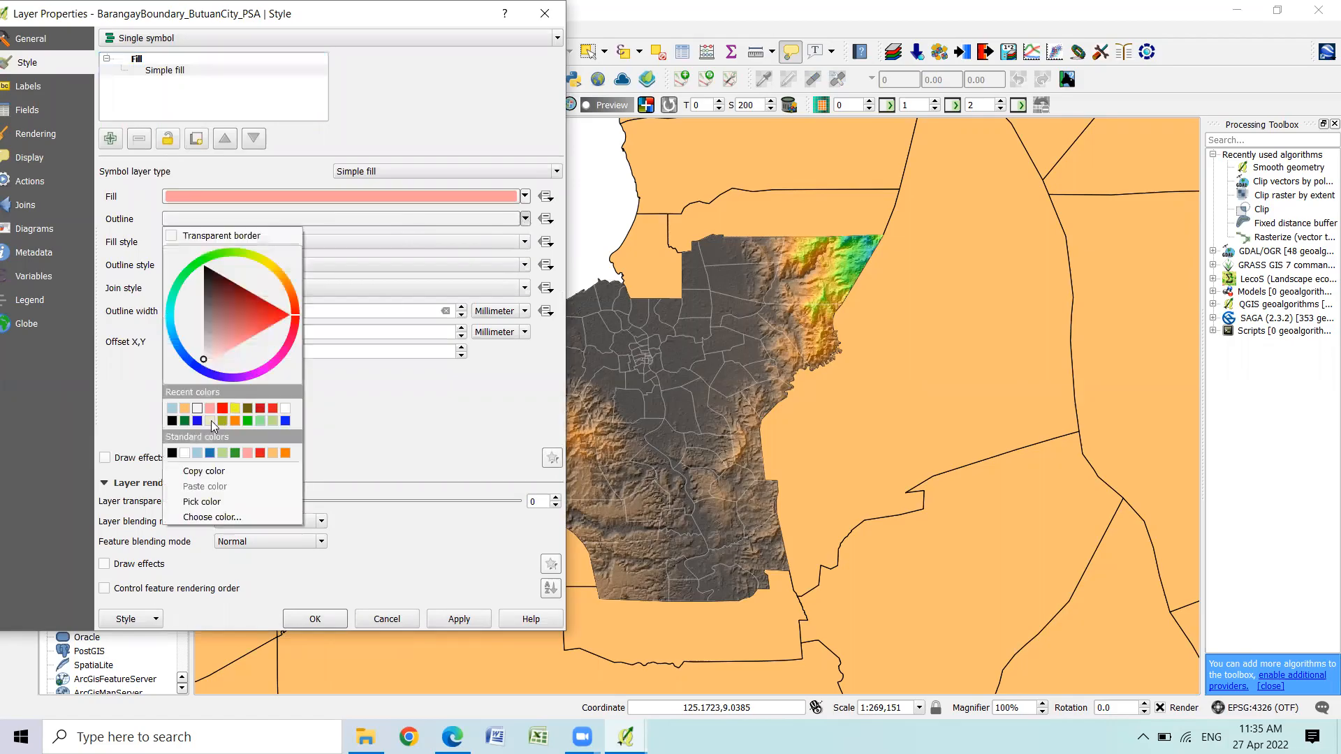
click(171, 421)
click(461, 619)
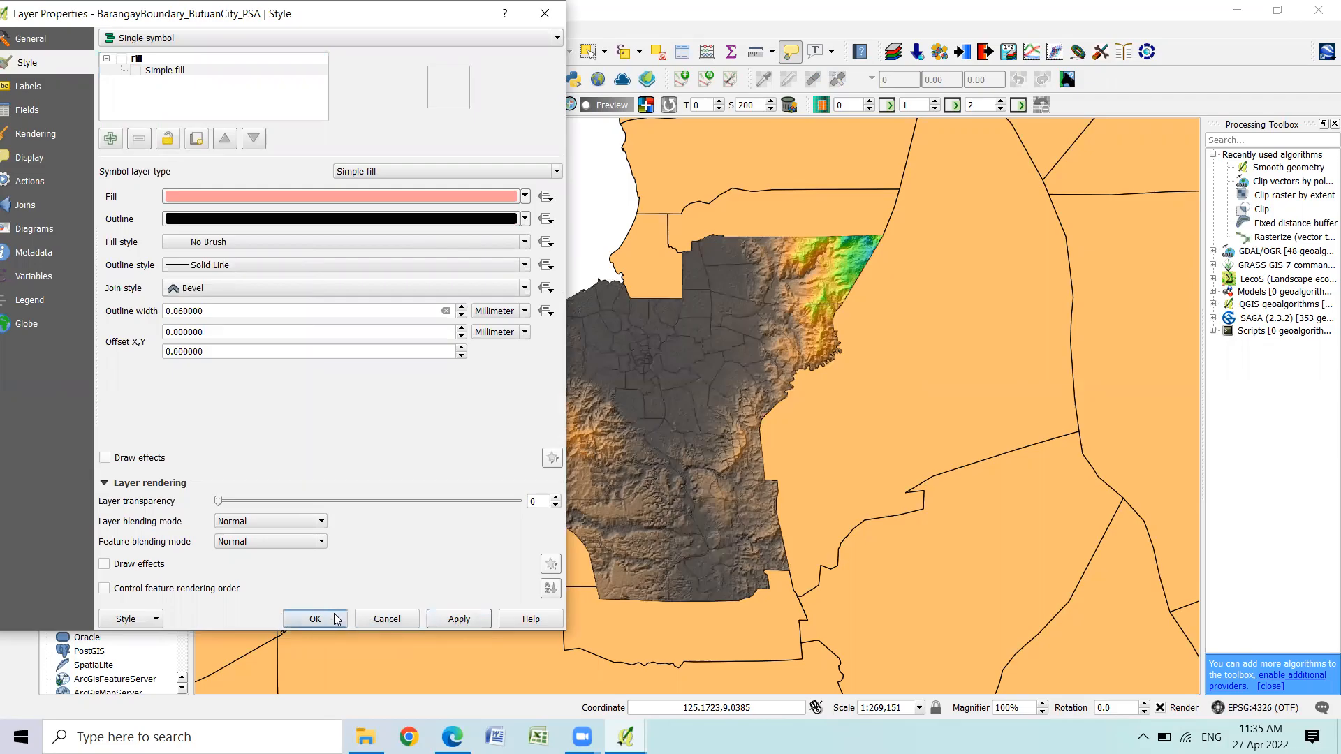
click(335, 618)
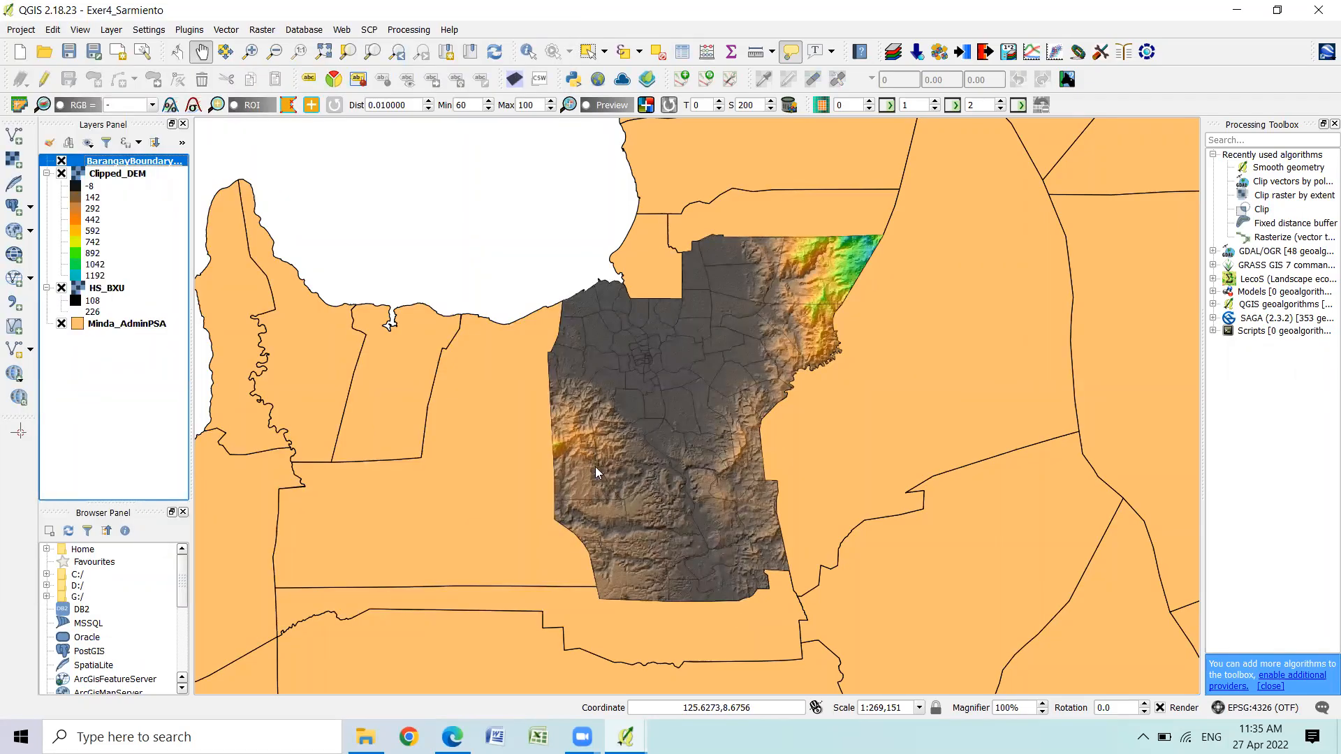
Return to the map composer, unlock the layer styles of Map 0, refresh the view, and lock the styles again
key(alt+Tab)
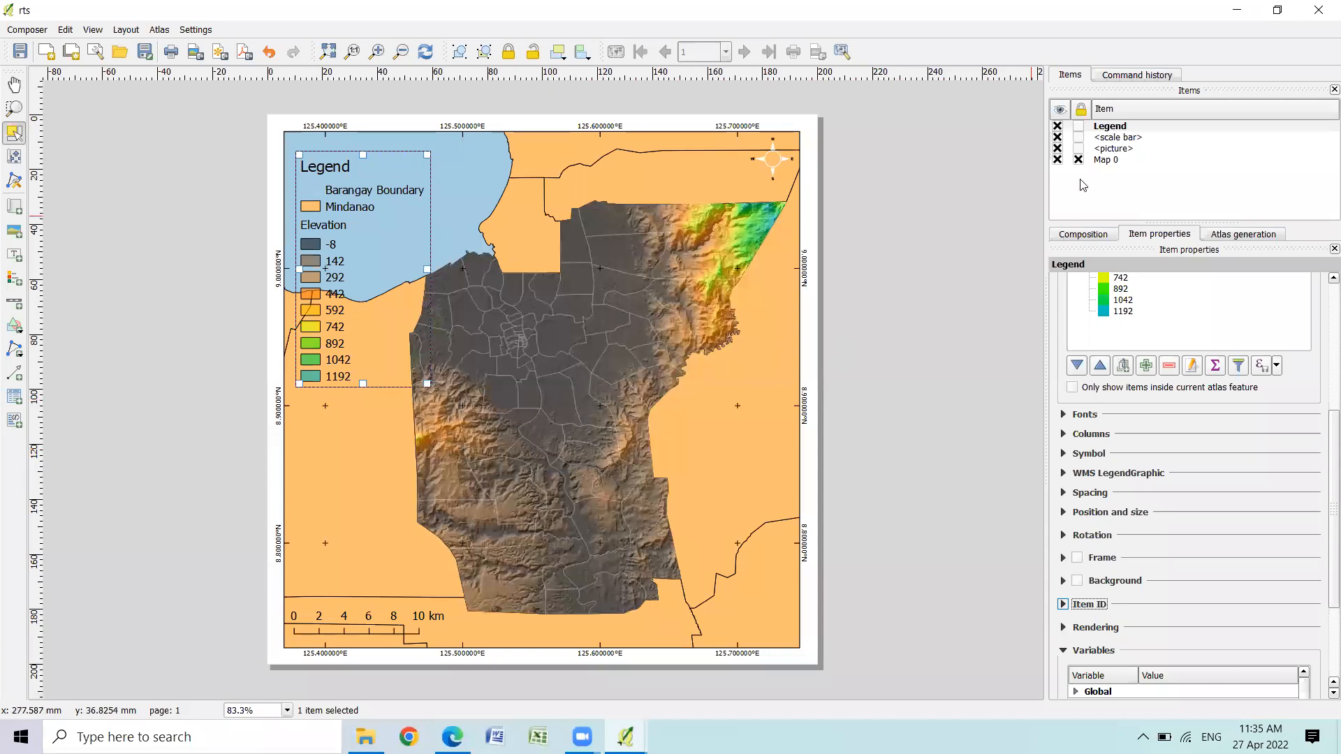
click(1108, 162)
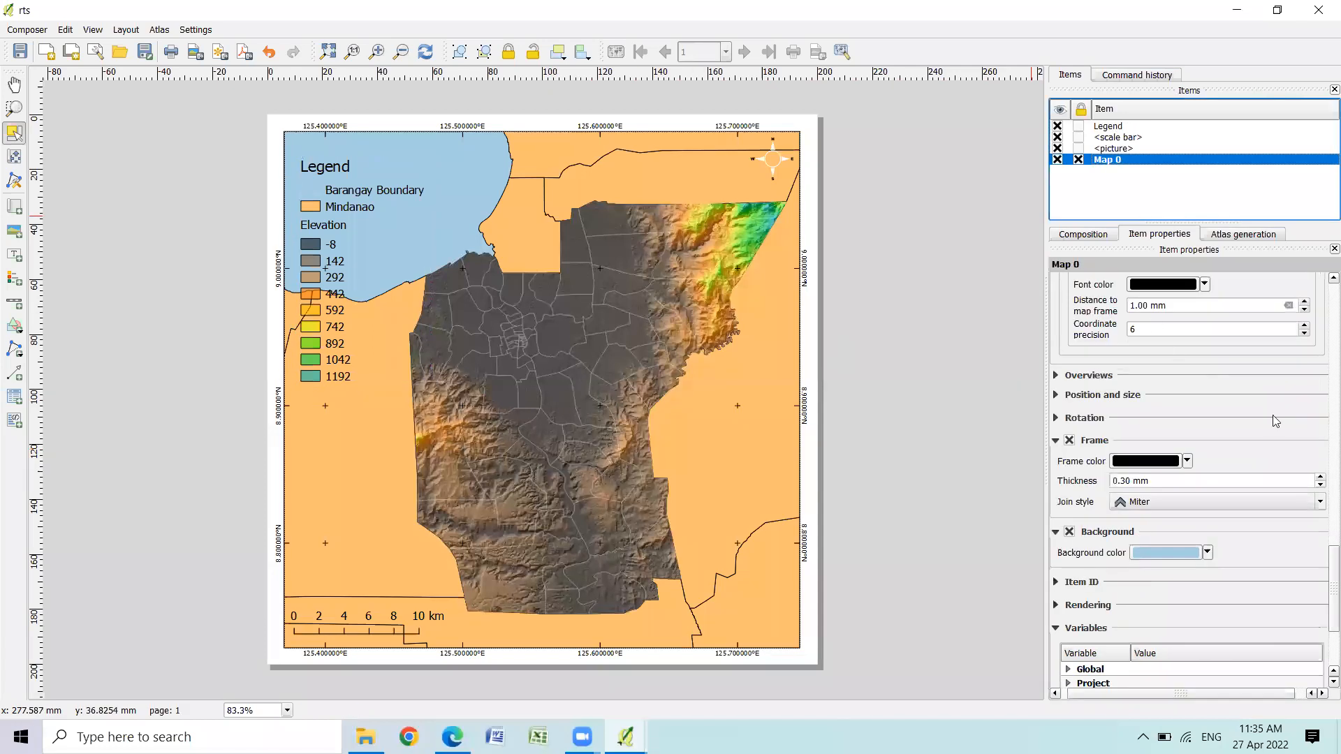
drag(1323, 580, 1318, 335)
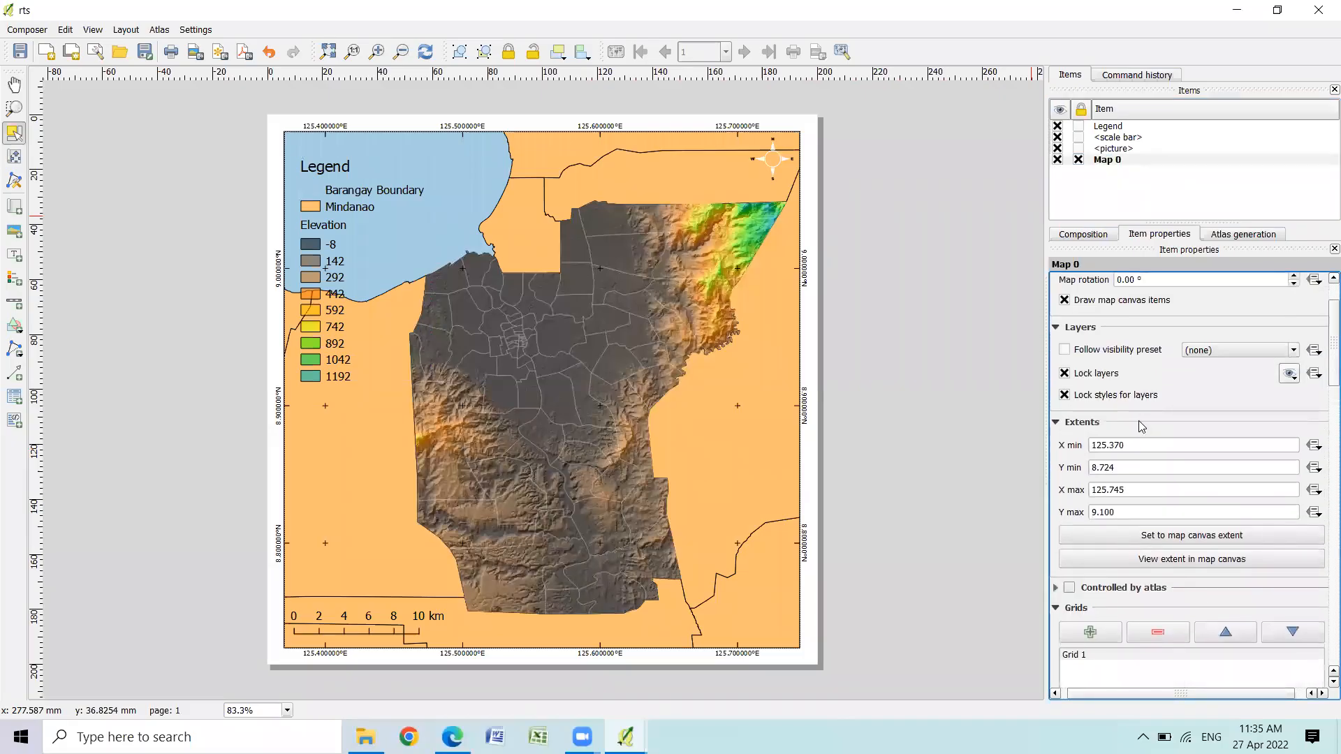
click(1064, 396)
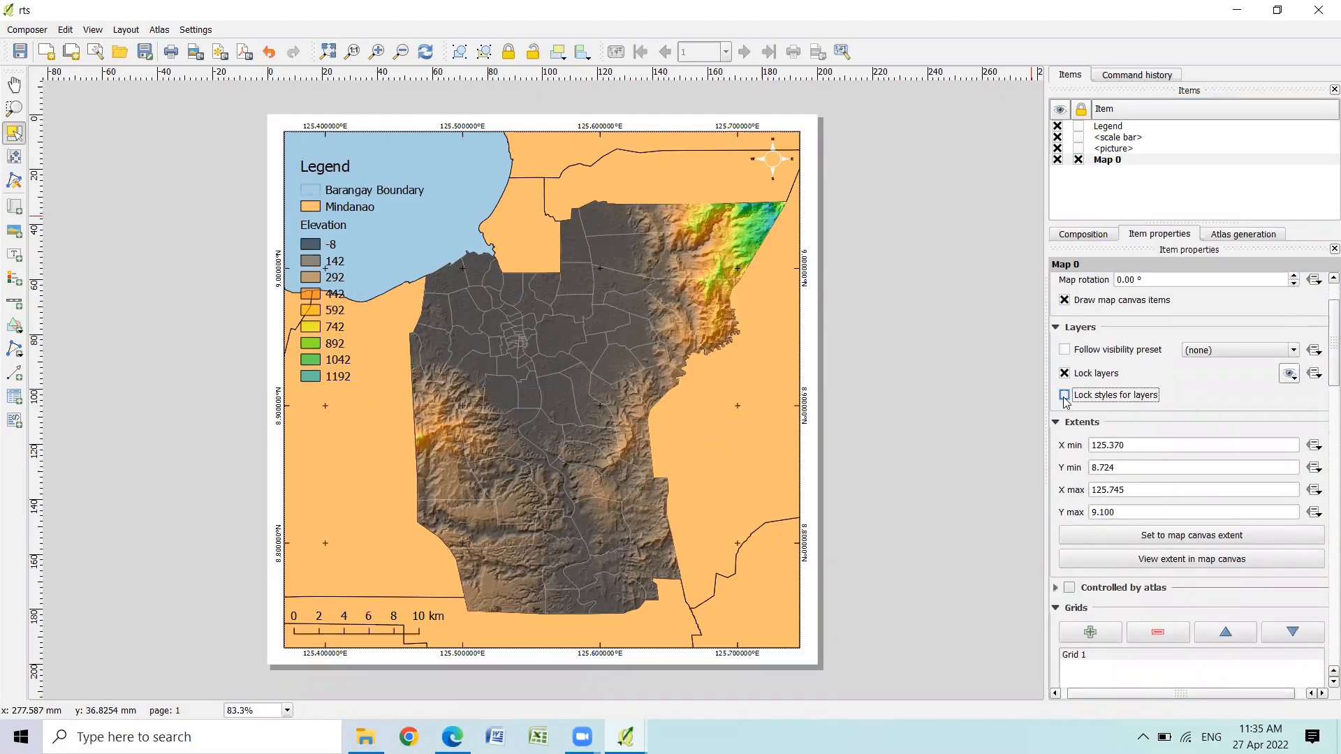
click(425, 53)
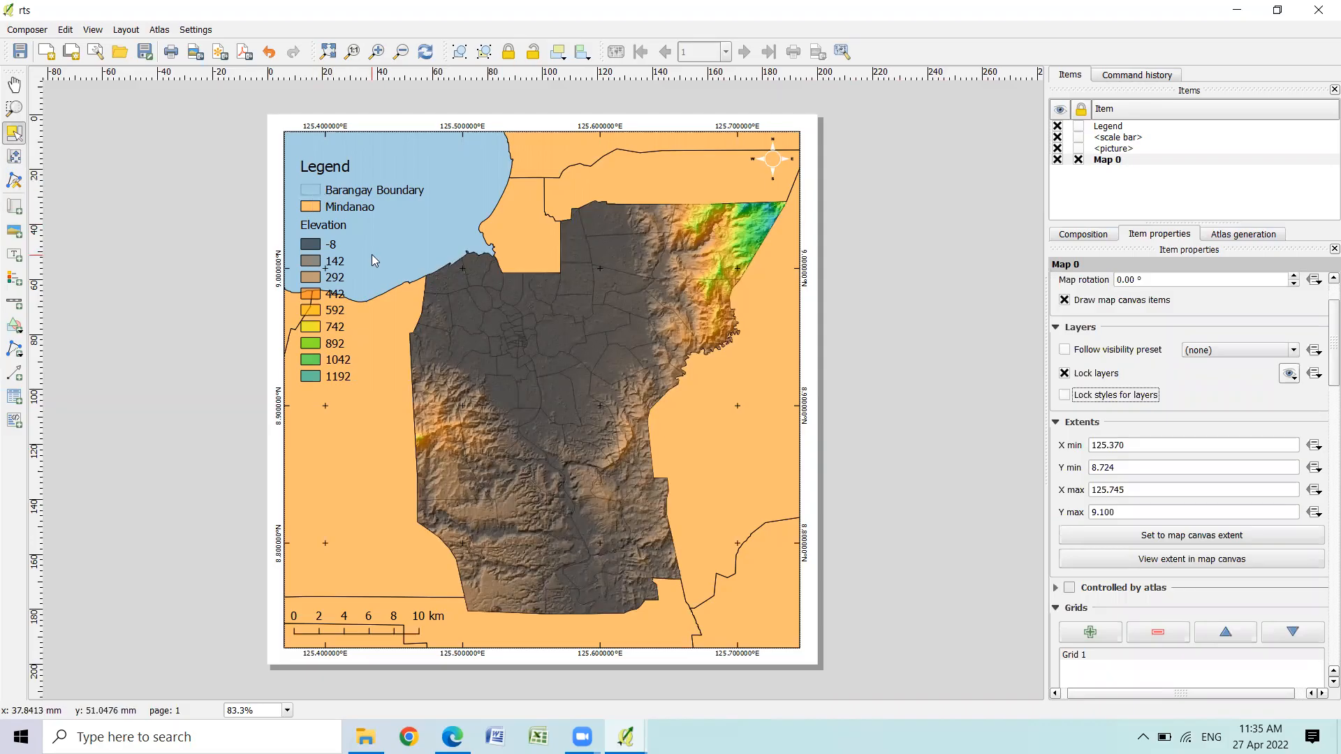
click(1100, 399)
Set the scale bar's font size to 10
click(1117, 137)
scroll(1322, 376, down, 5)
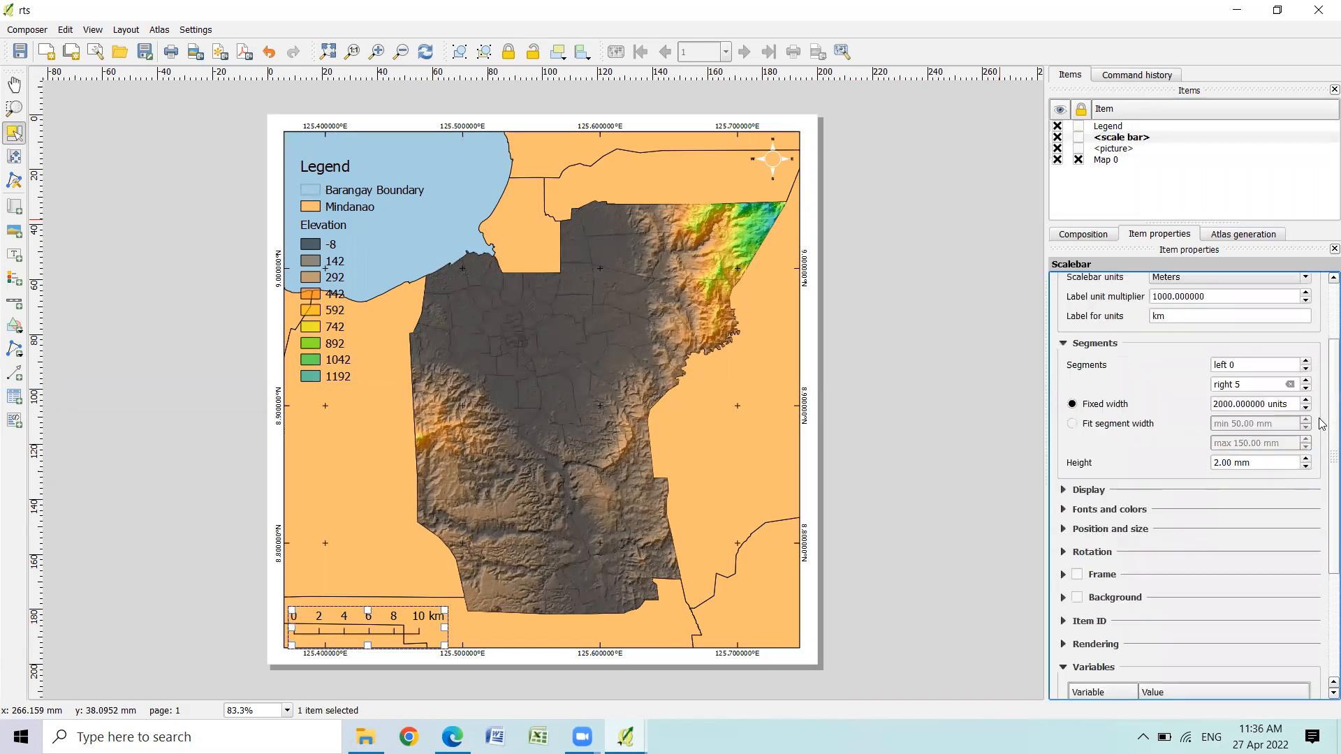
scroll(1322, 507, up, 5)
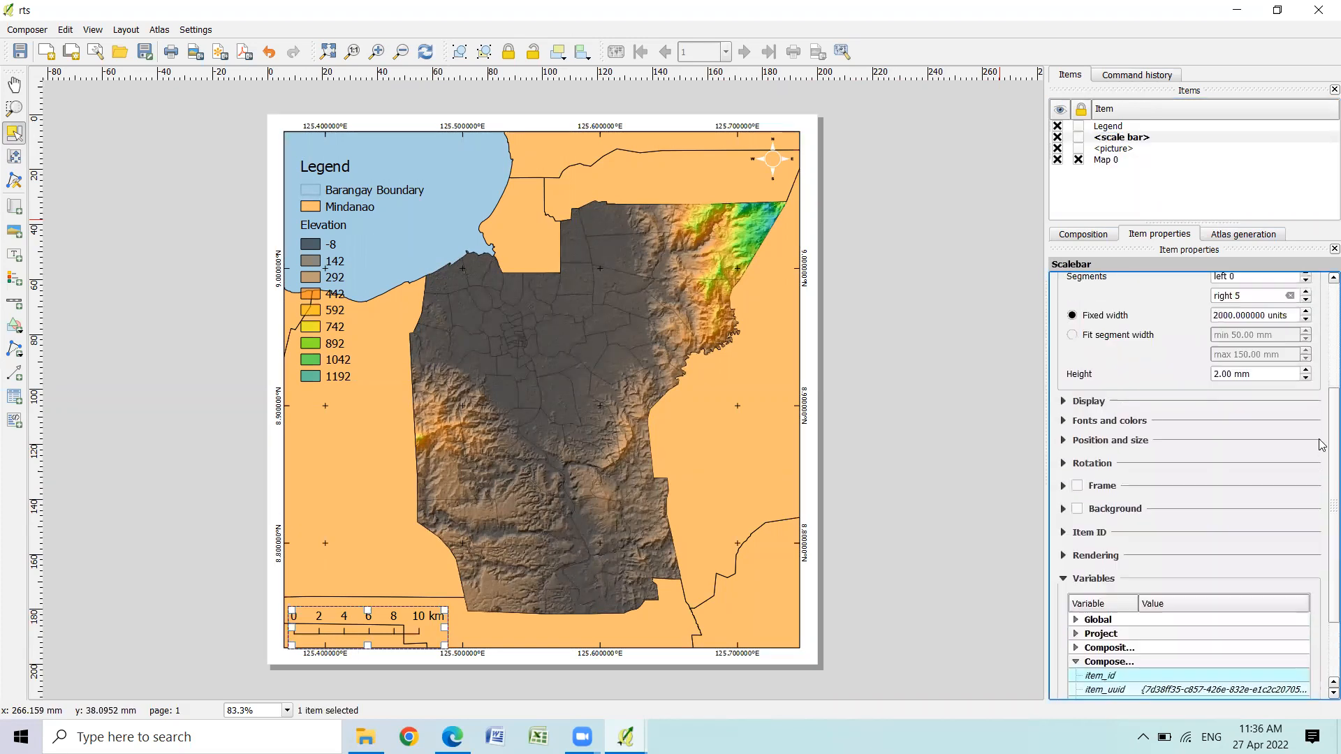
scroll(1322, 531, down, 6)
scroll(1321, 488, up, 8)
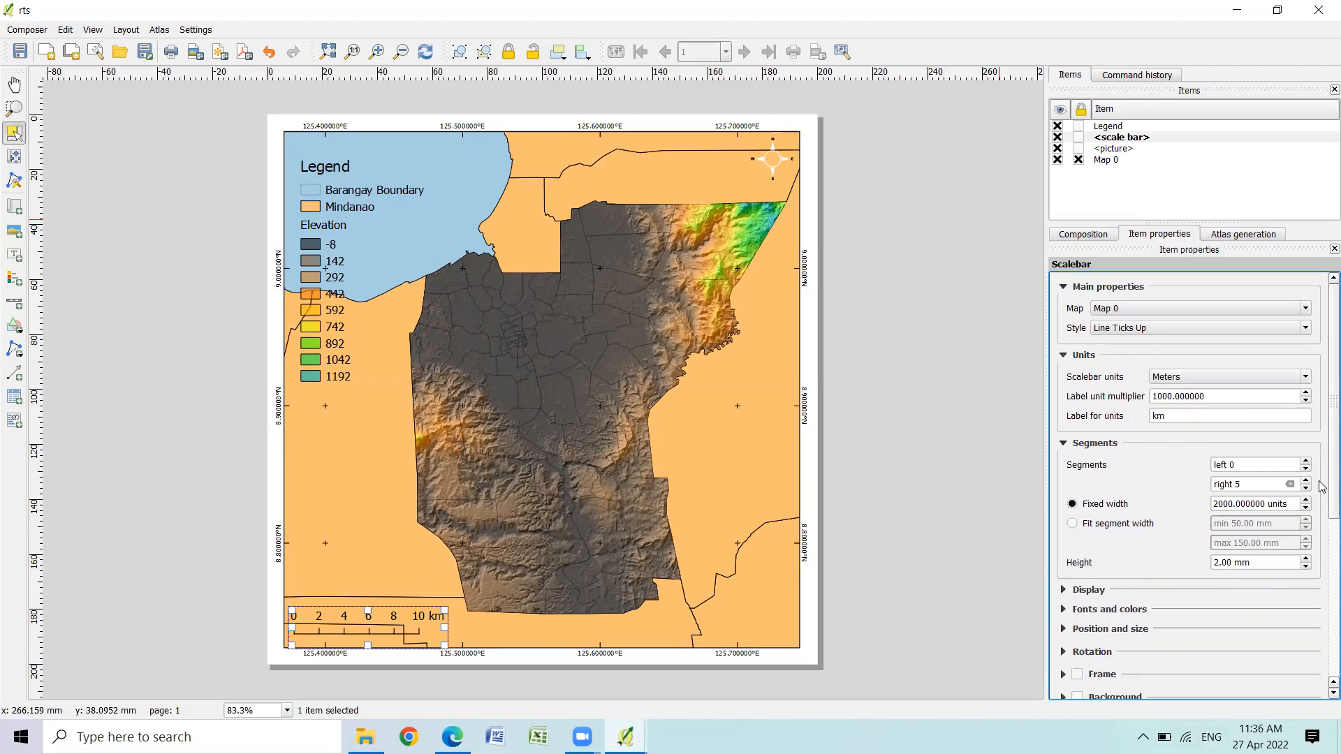
scroll(1319, 468, down, 4)
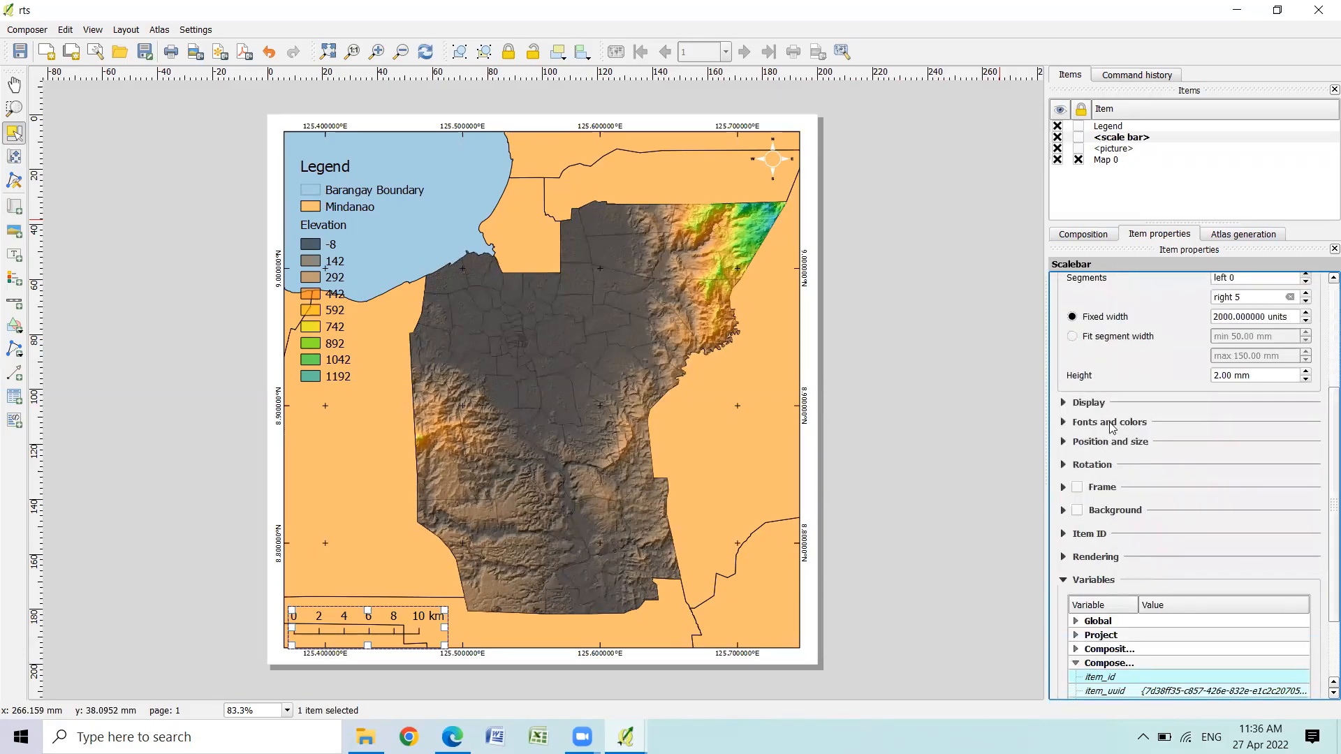
click(1236, 445)
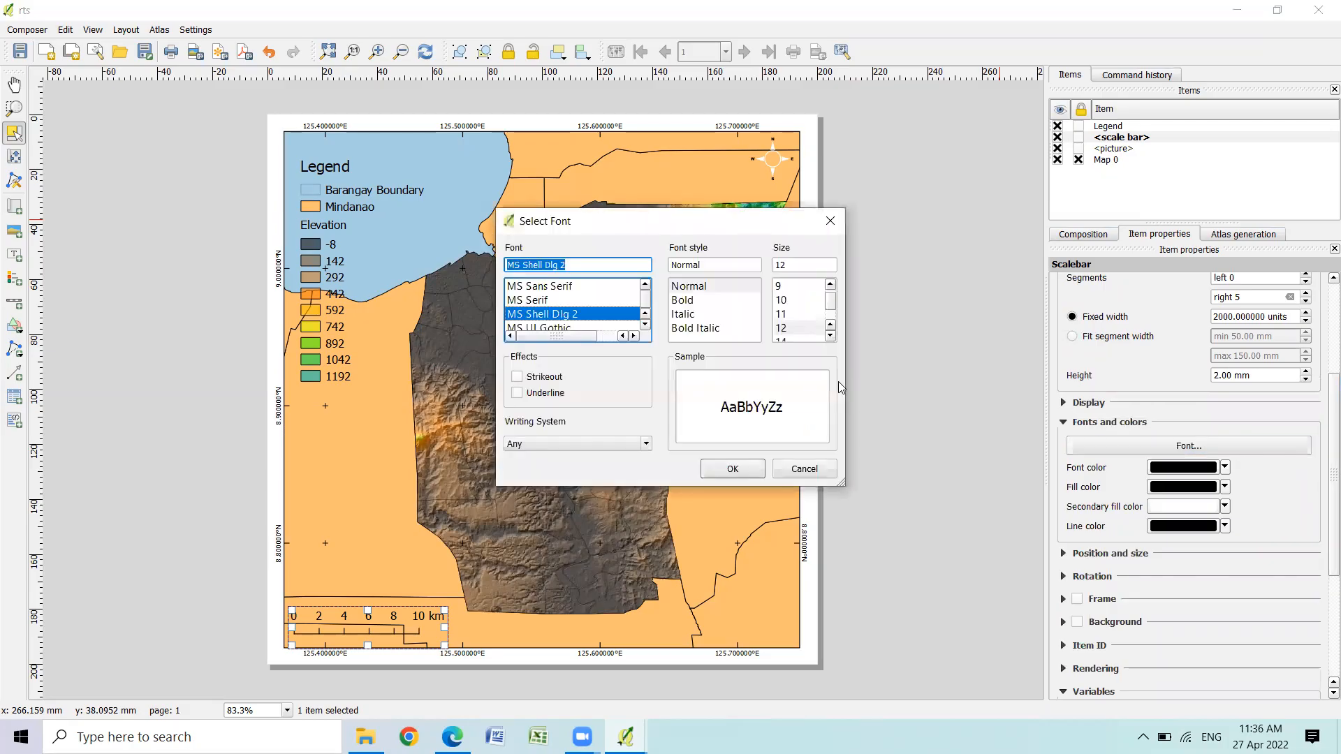
click(789, 300)
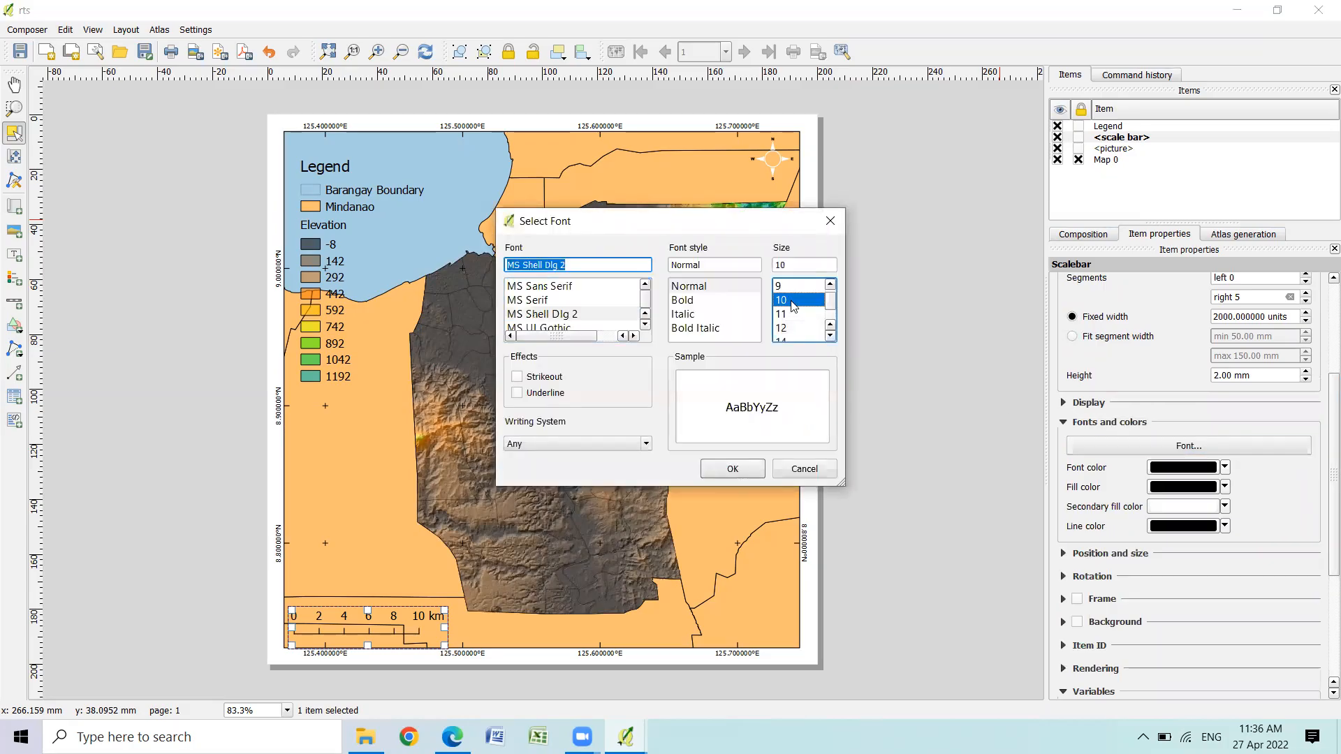
click(732, 469)
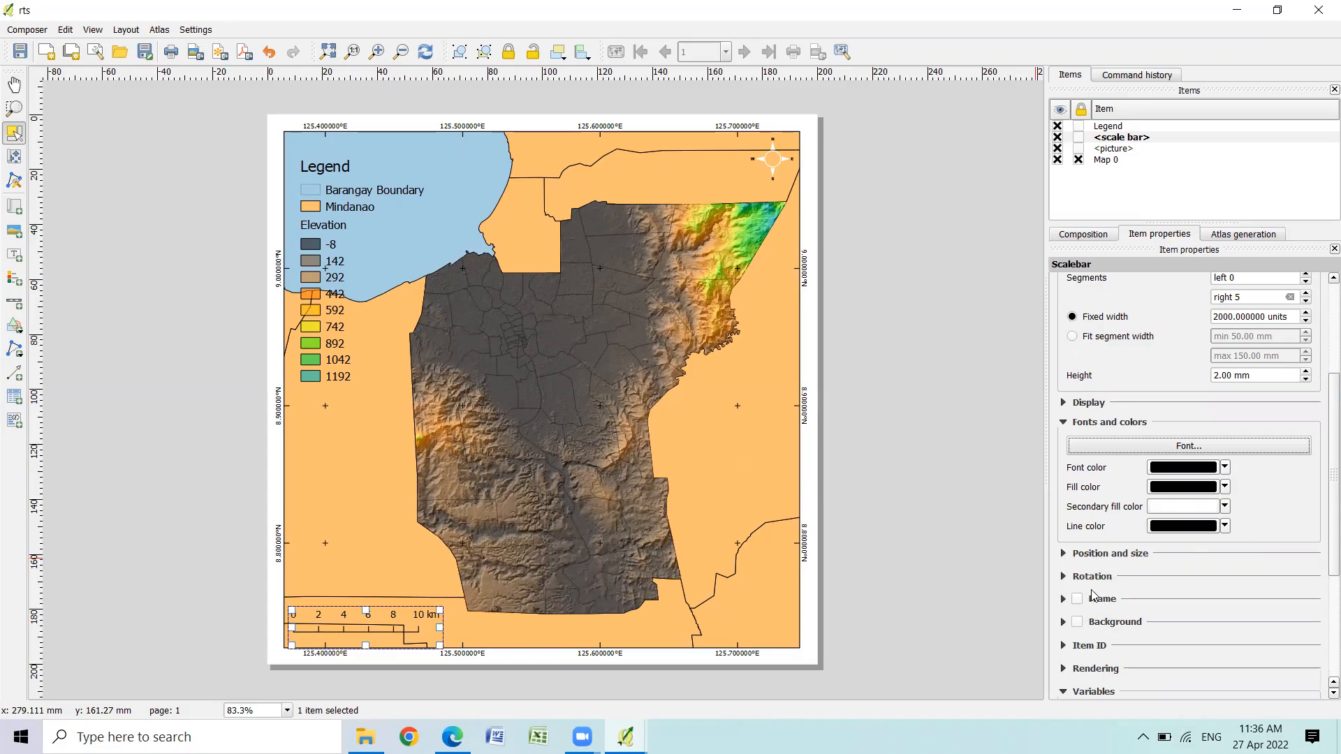
Try a white background behind the scale bar, turn it off again, and deselect the scale bar
click(1077, 622)
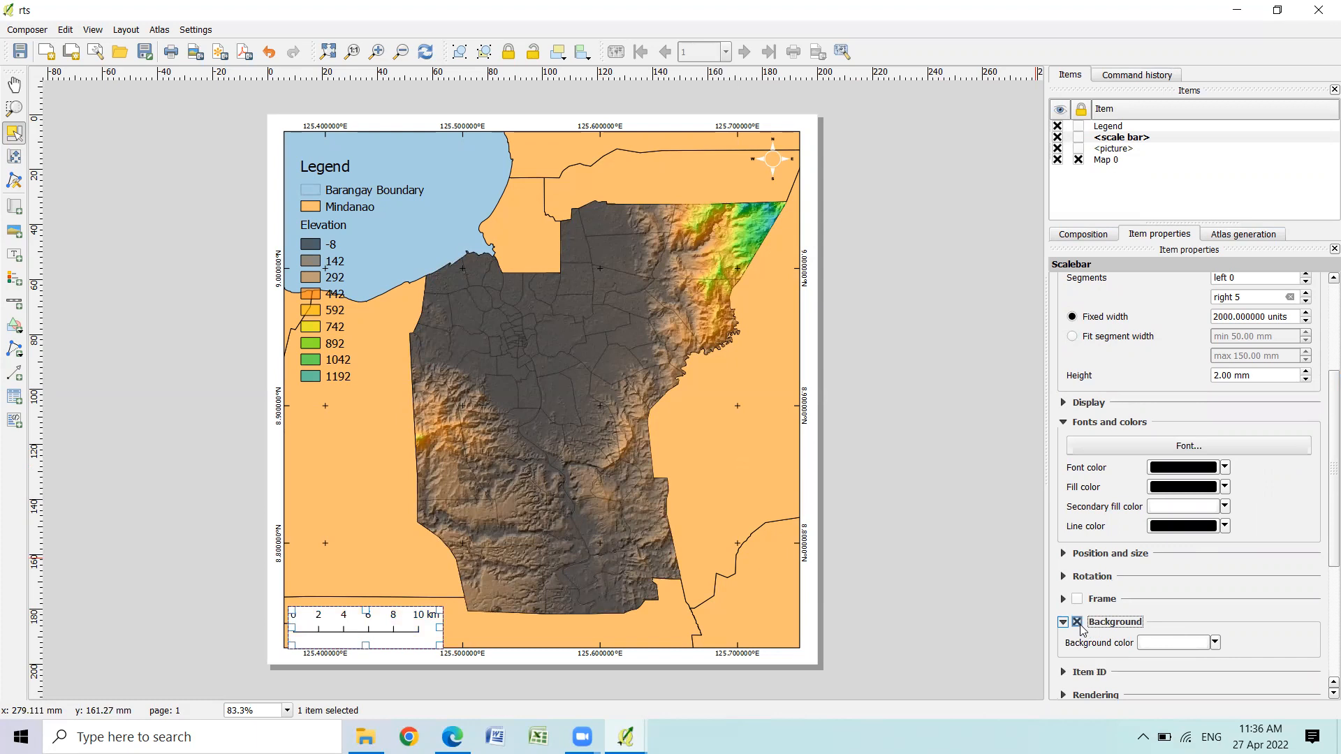
click(1078, 622)
click(597, 633)
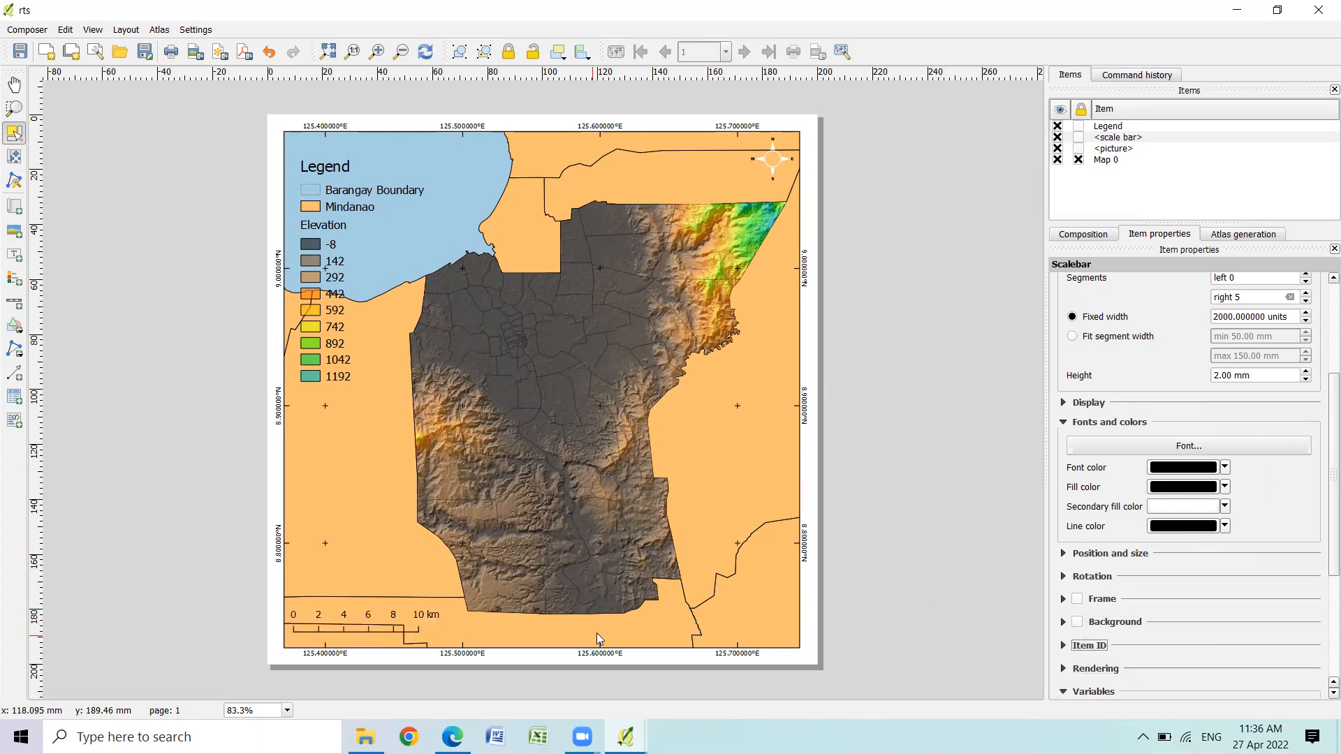
Move the scale bar to the horizontal centre of the map, just below the elevation area
click(415, 628)
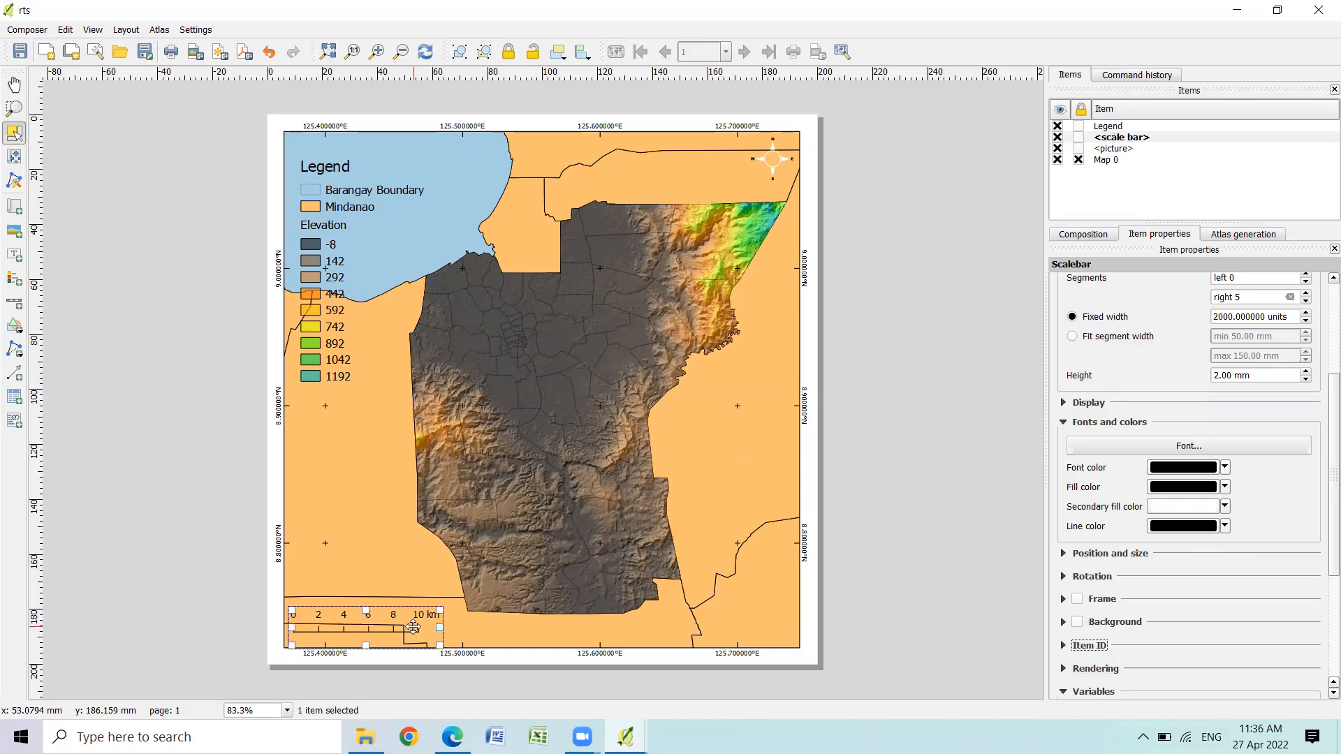
drag(364, 645, 602, 634)
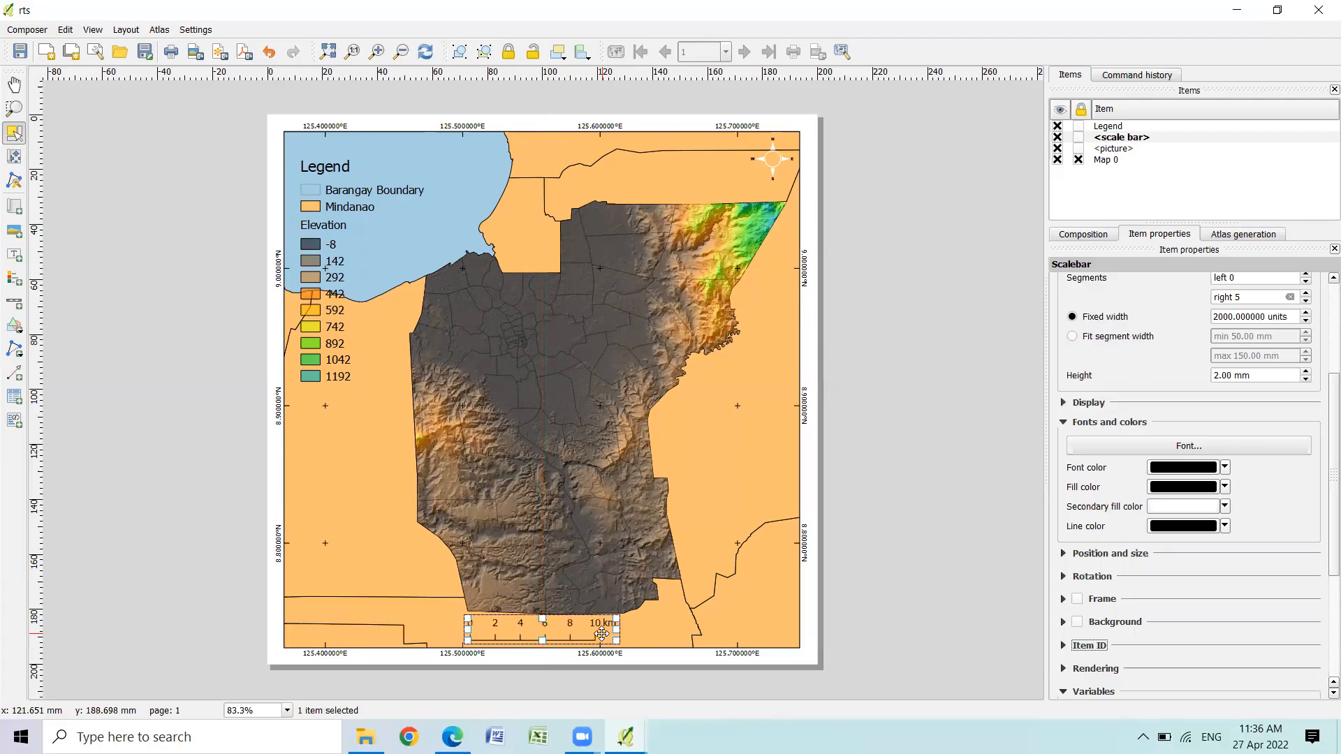
Nudge the scale bar slightly down toward the lower edge of the map and deselect it
click(878, 608)
click(559, 634)
key(Down)
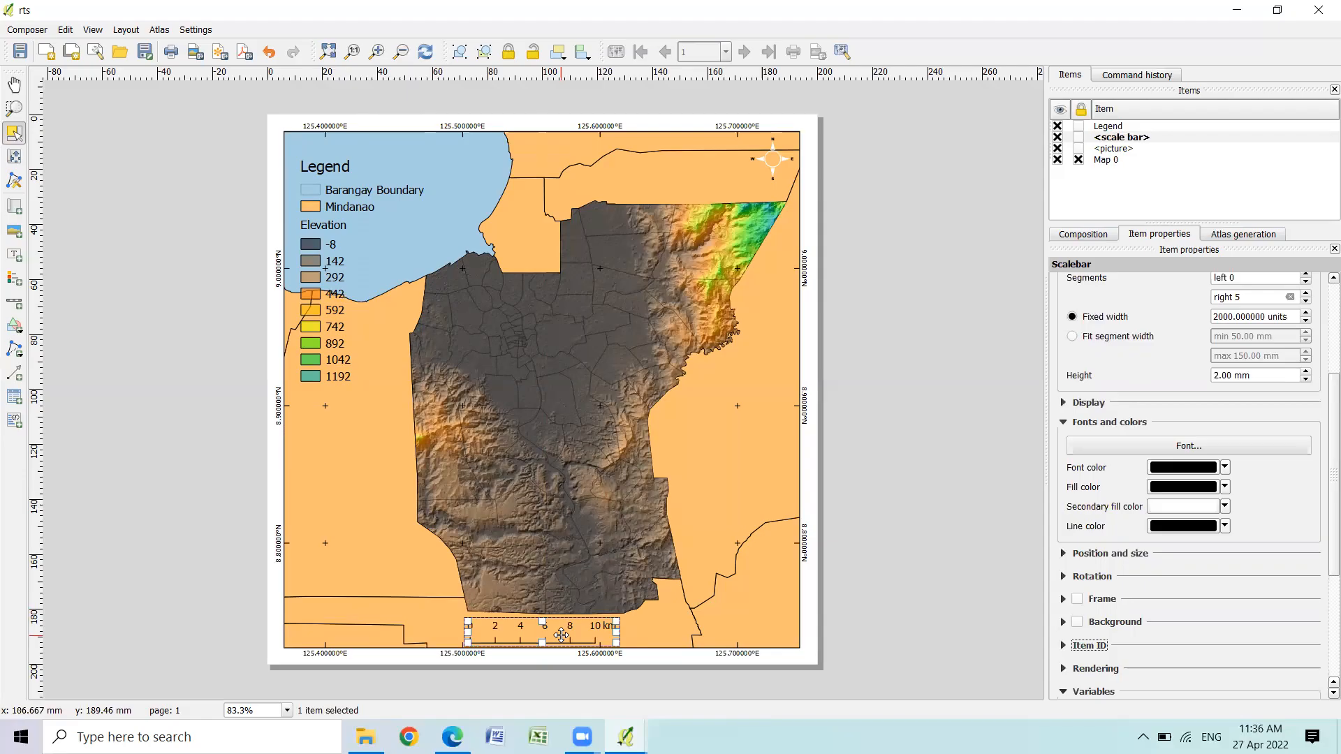
click(864, 564)
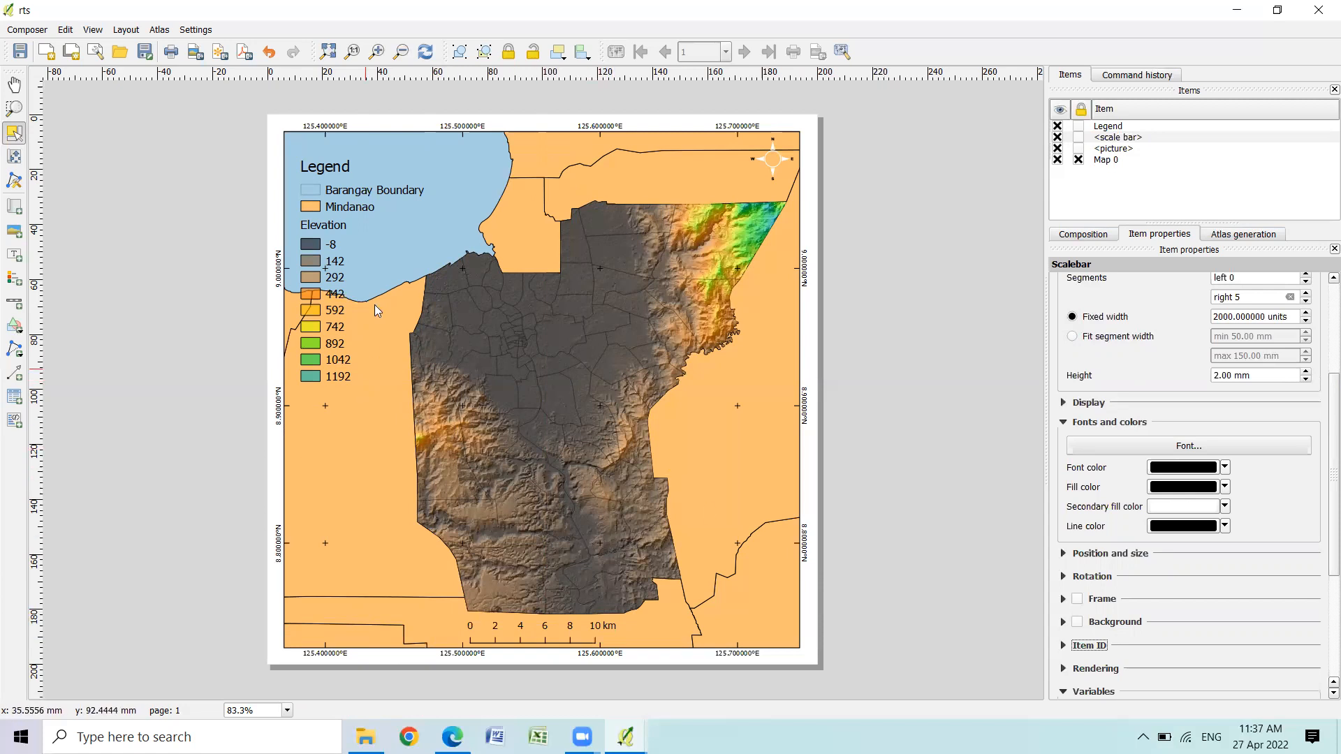
Move the legend into the upper-left corner of the map frame and deselect it
click(313, 174)
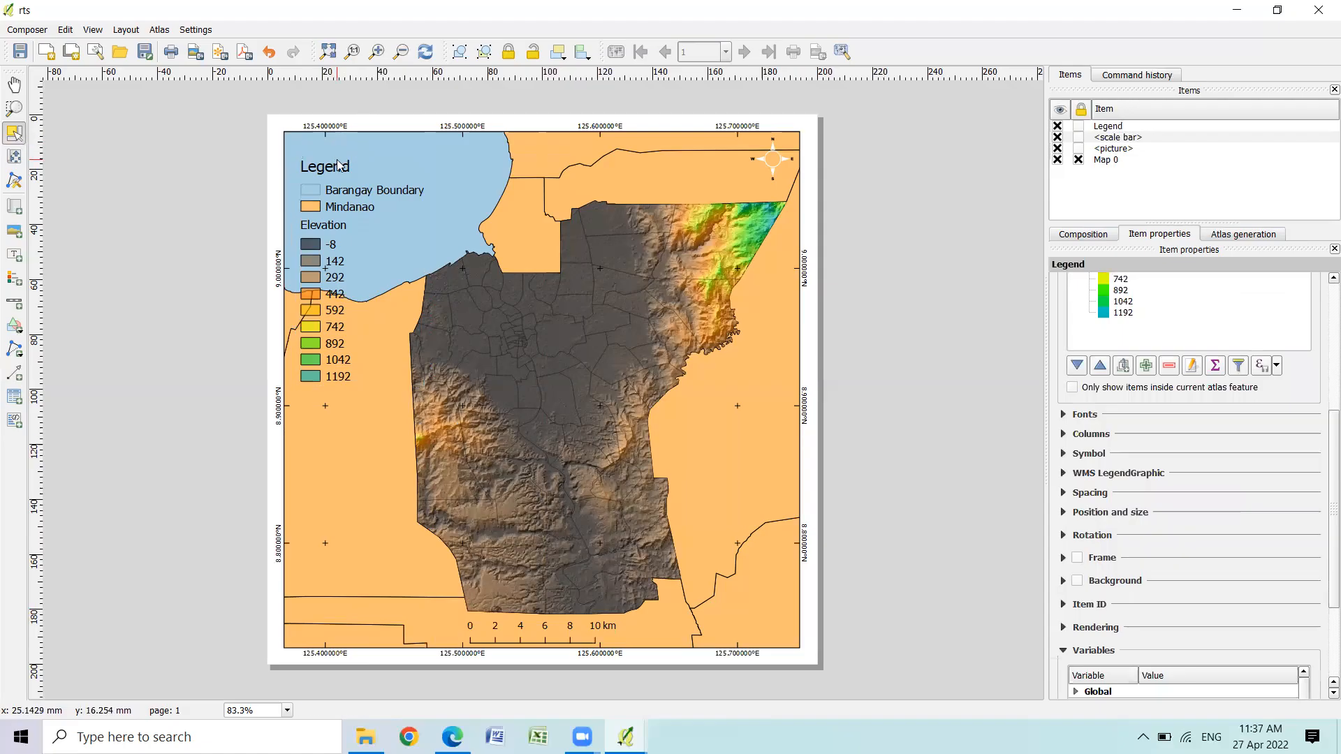
drag(341, 159, 331, 140)
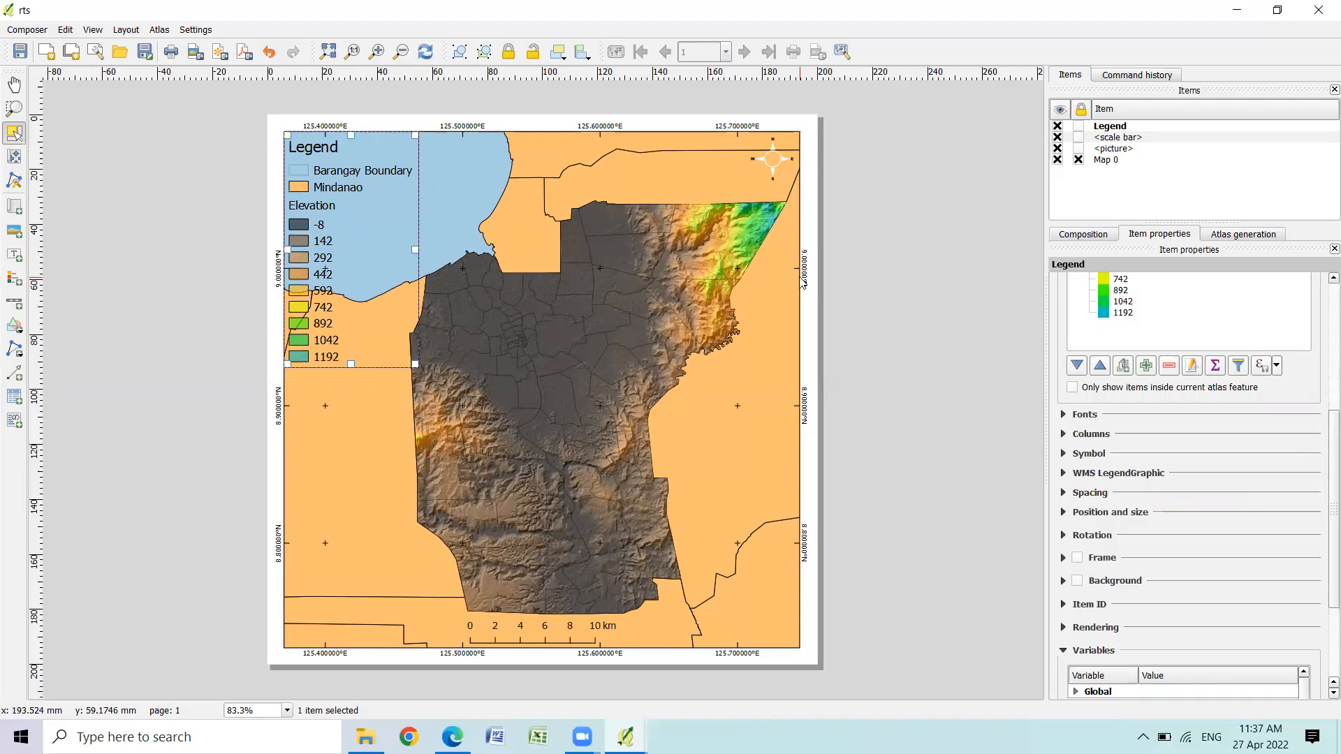
click(883, 280)
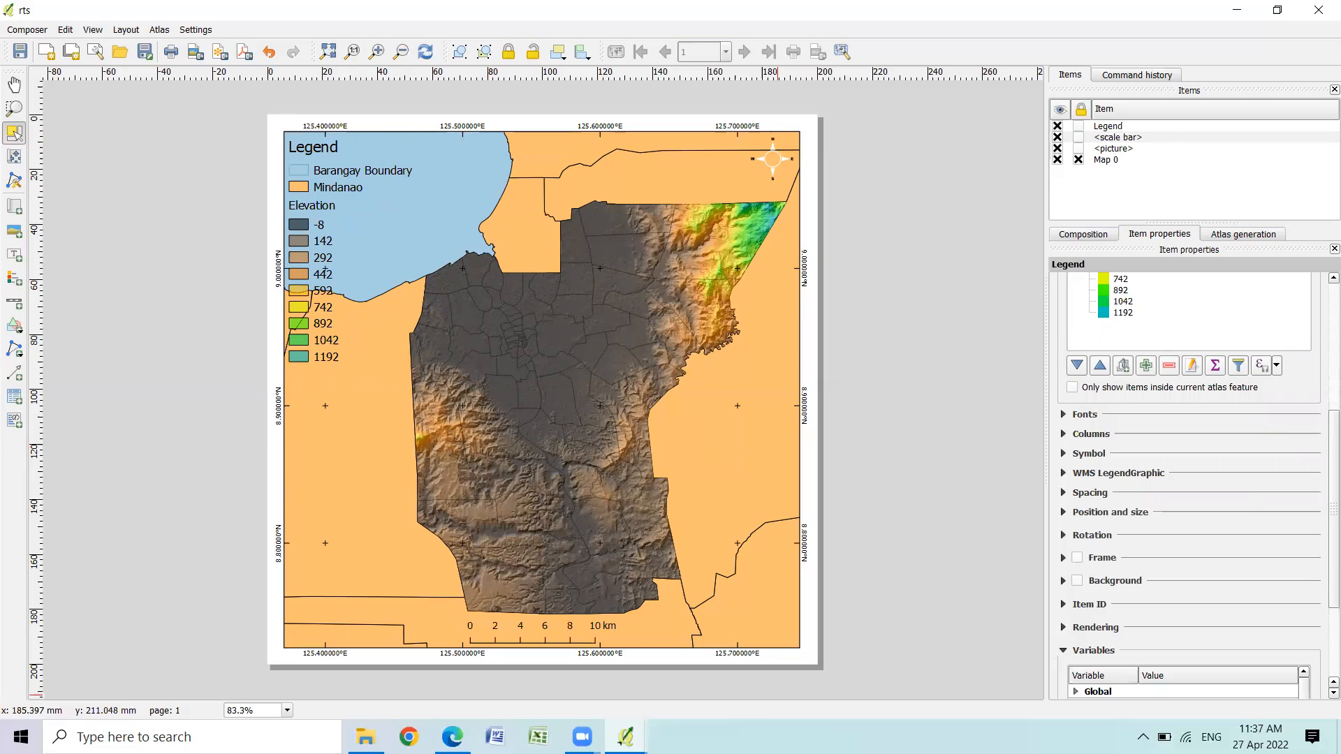
Switch to the main QGIS window and label the Minda_AdminPSA layer with the ADM3_EN field
key(alt+Tab)
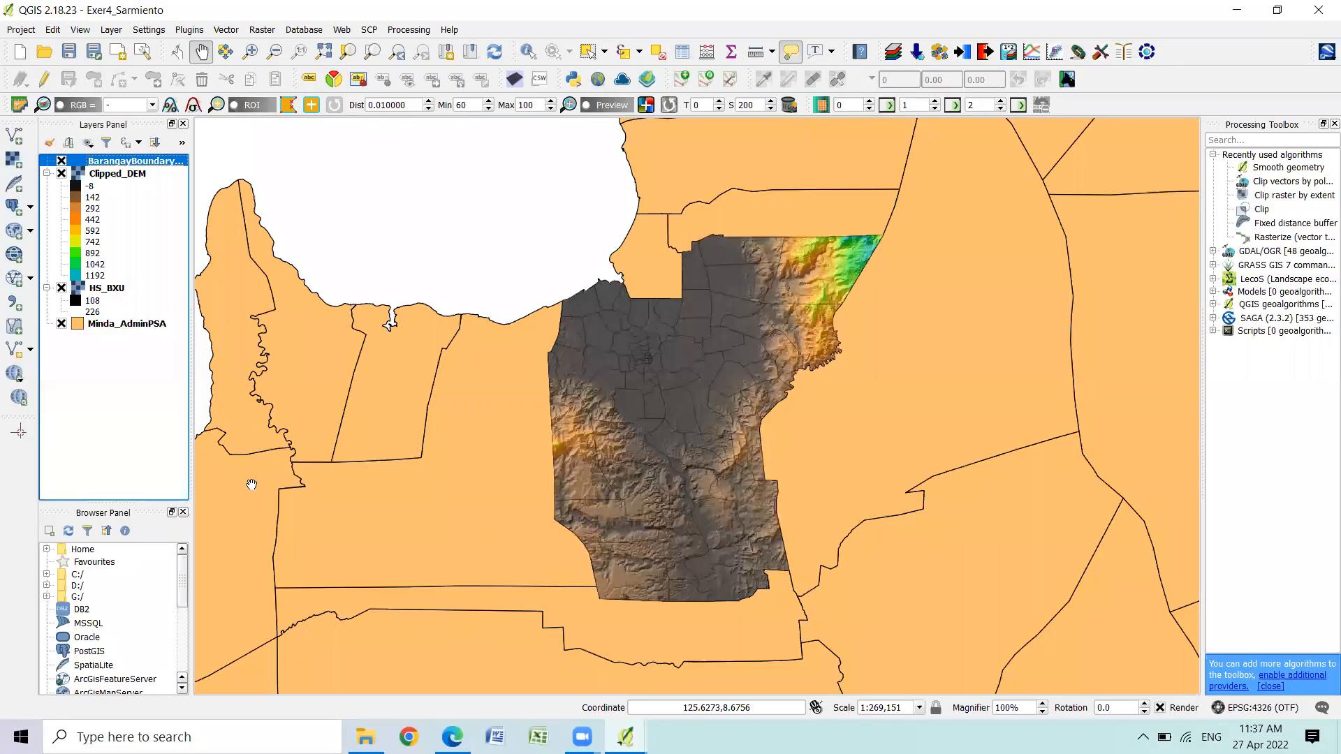
click(127, 326)
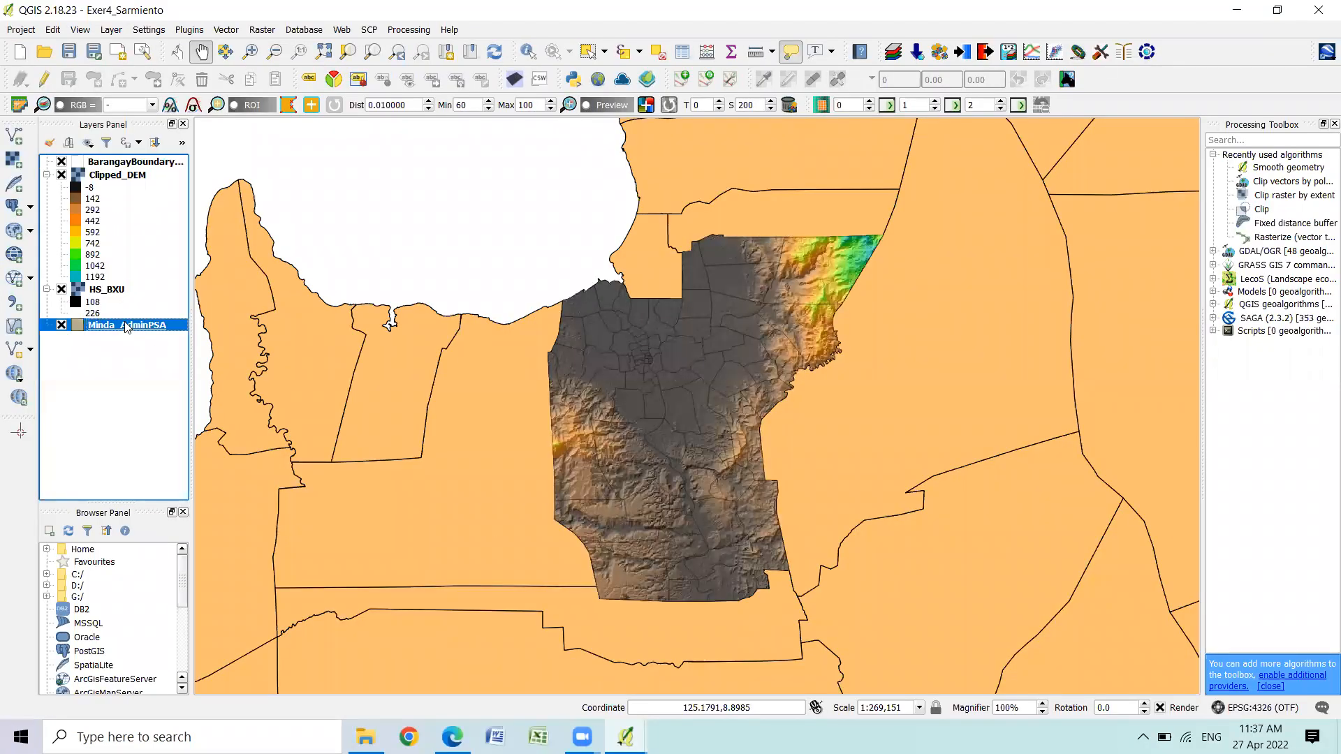
double_click(127, 325)
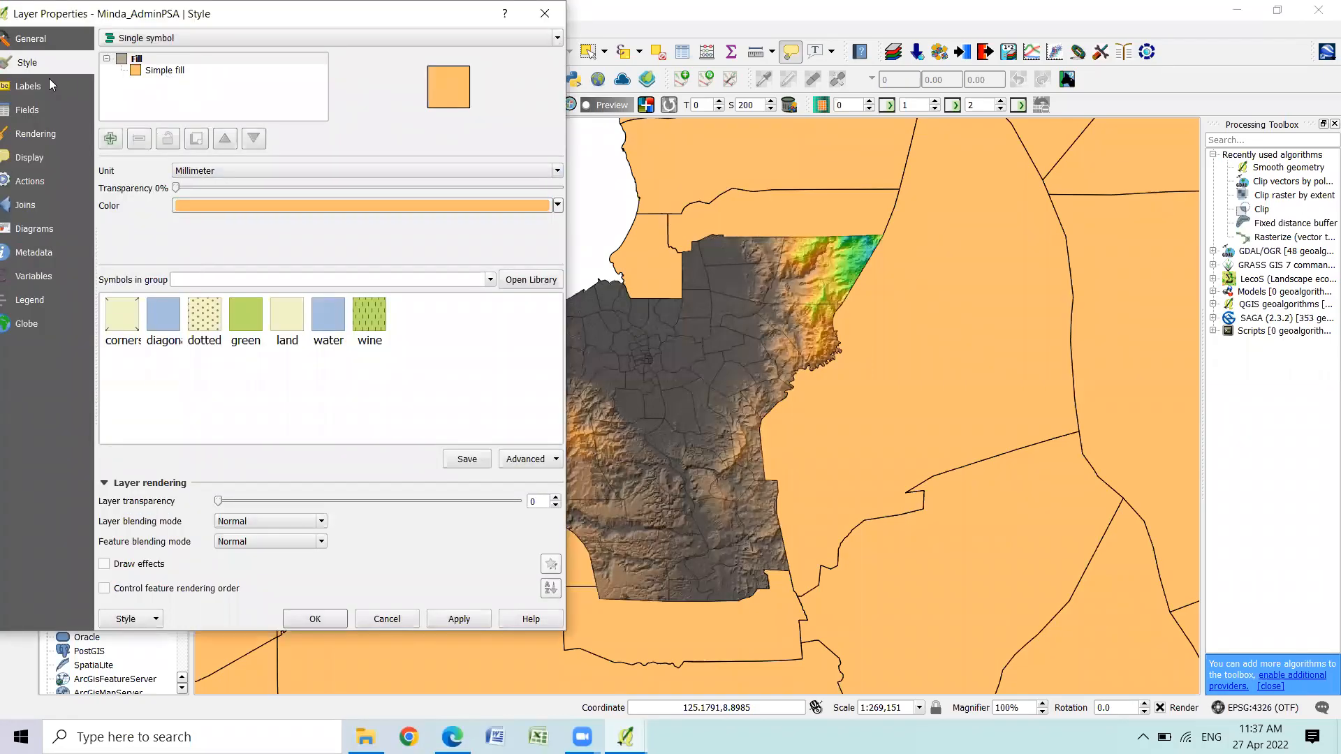
click(28, 86)
click(515, 39)
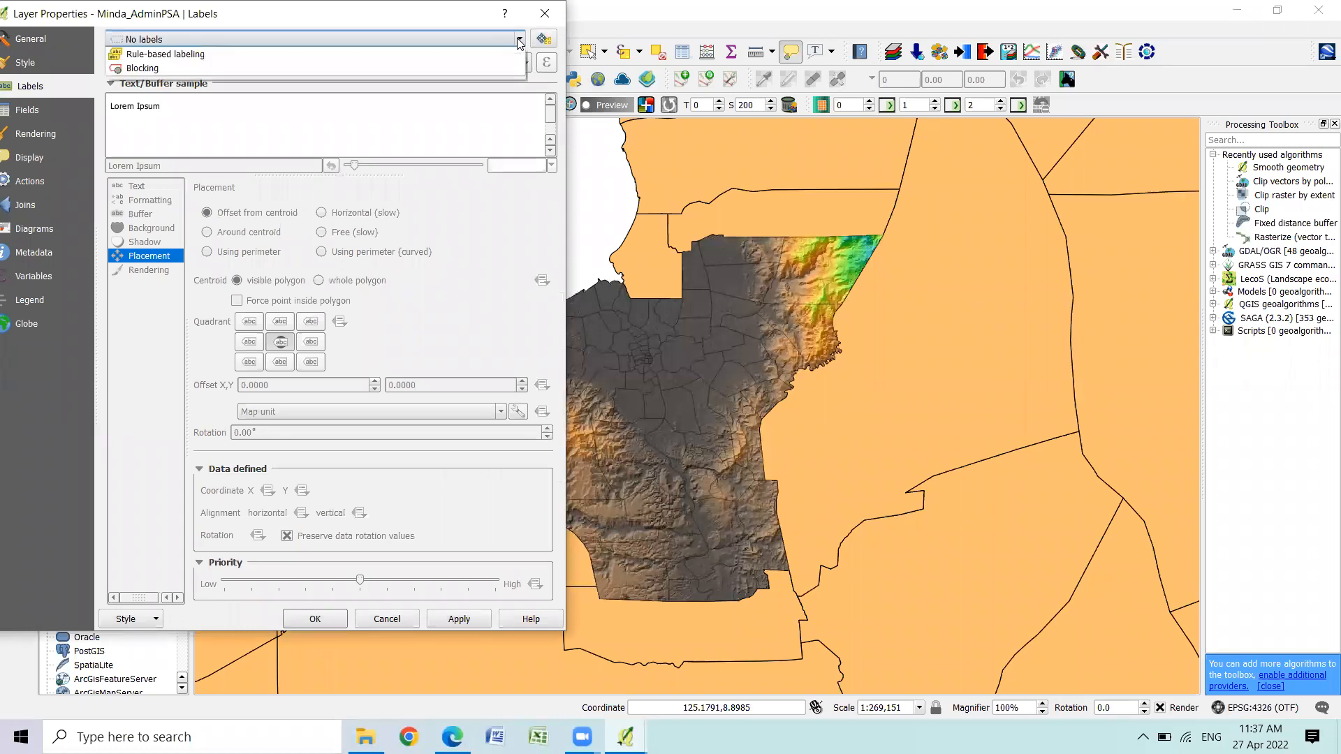
click(491, 68)
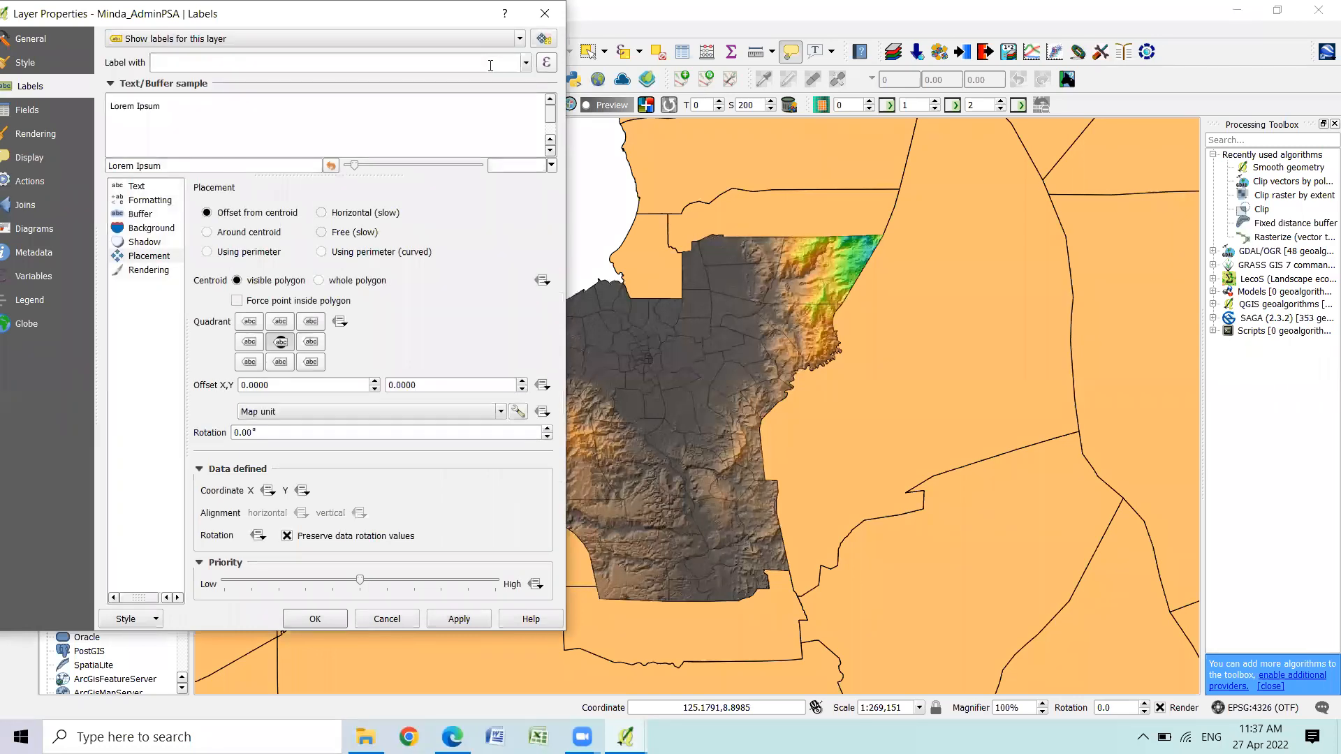
click(526, 65)
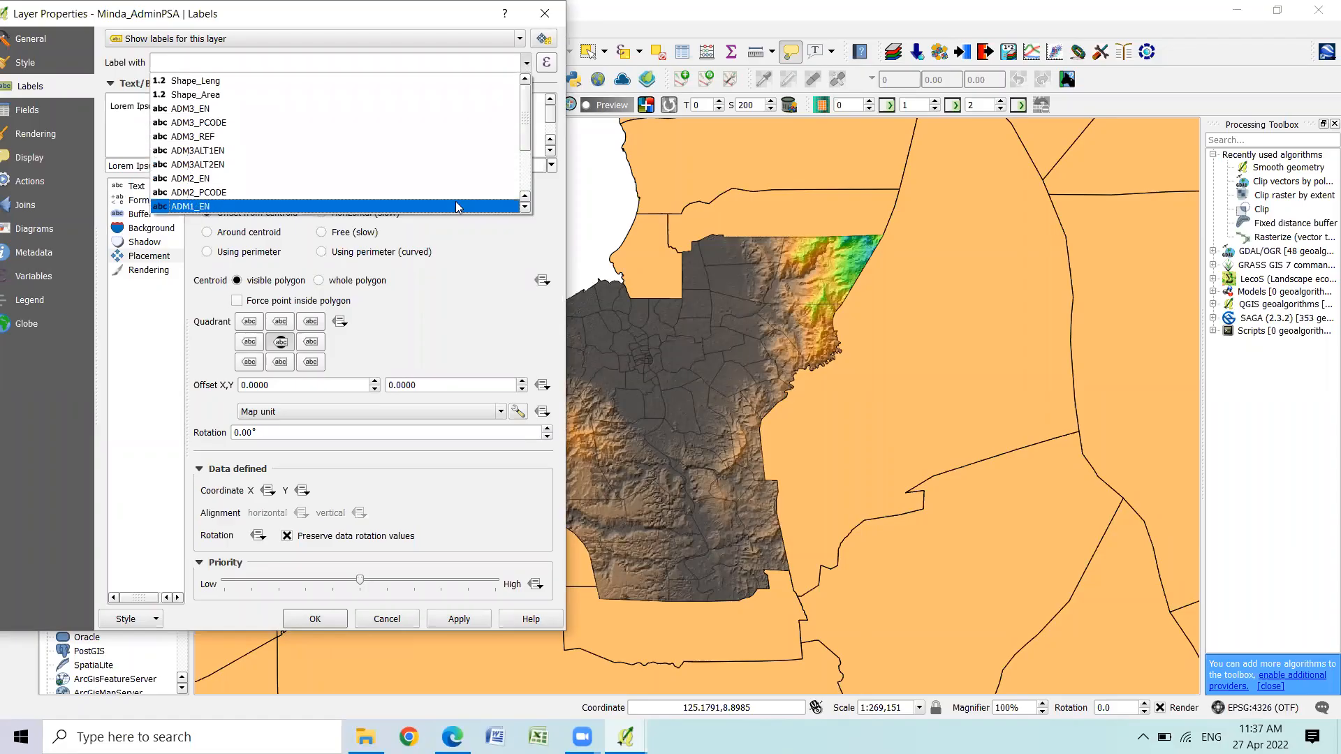
click(448, 107)
click(467, 620)
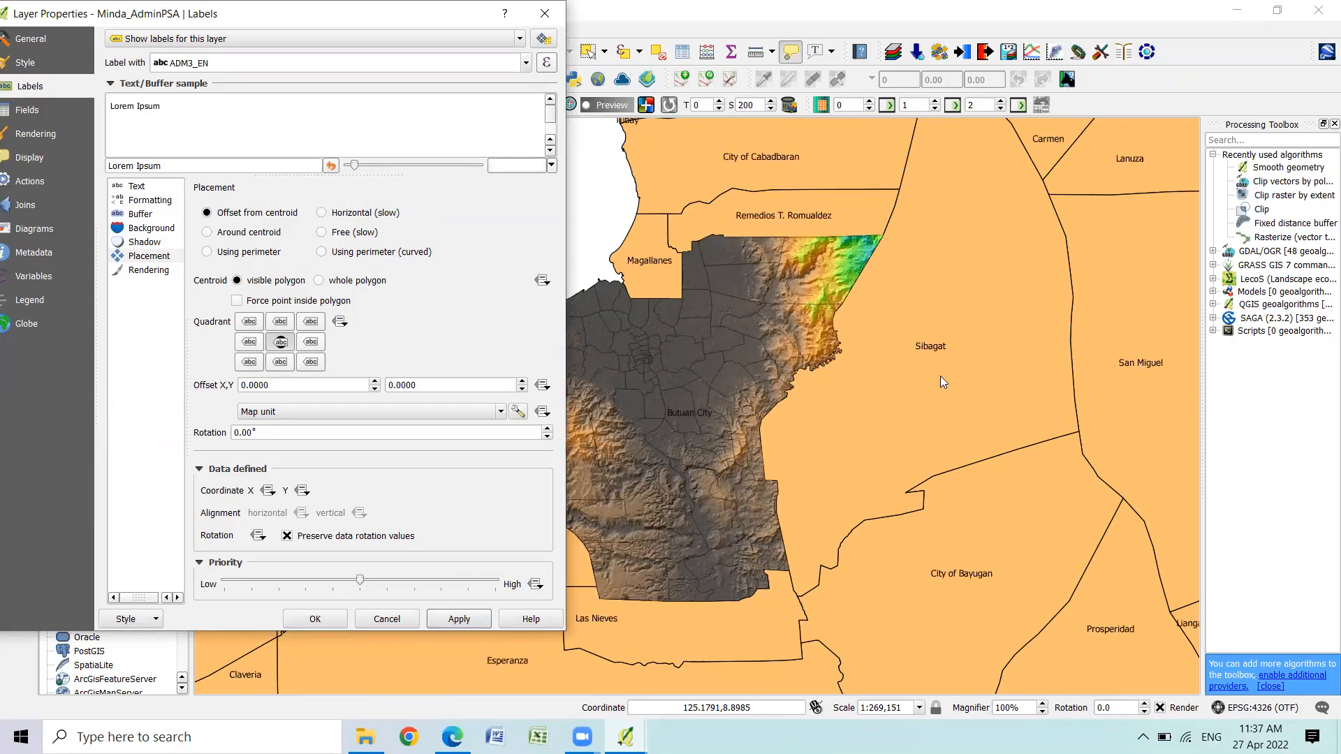
Set the Minda_AdminPSA label text size to 10 points and accept the layer properties
click(138, 185)
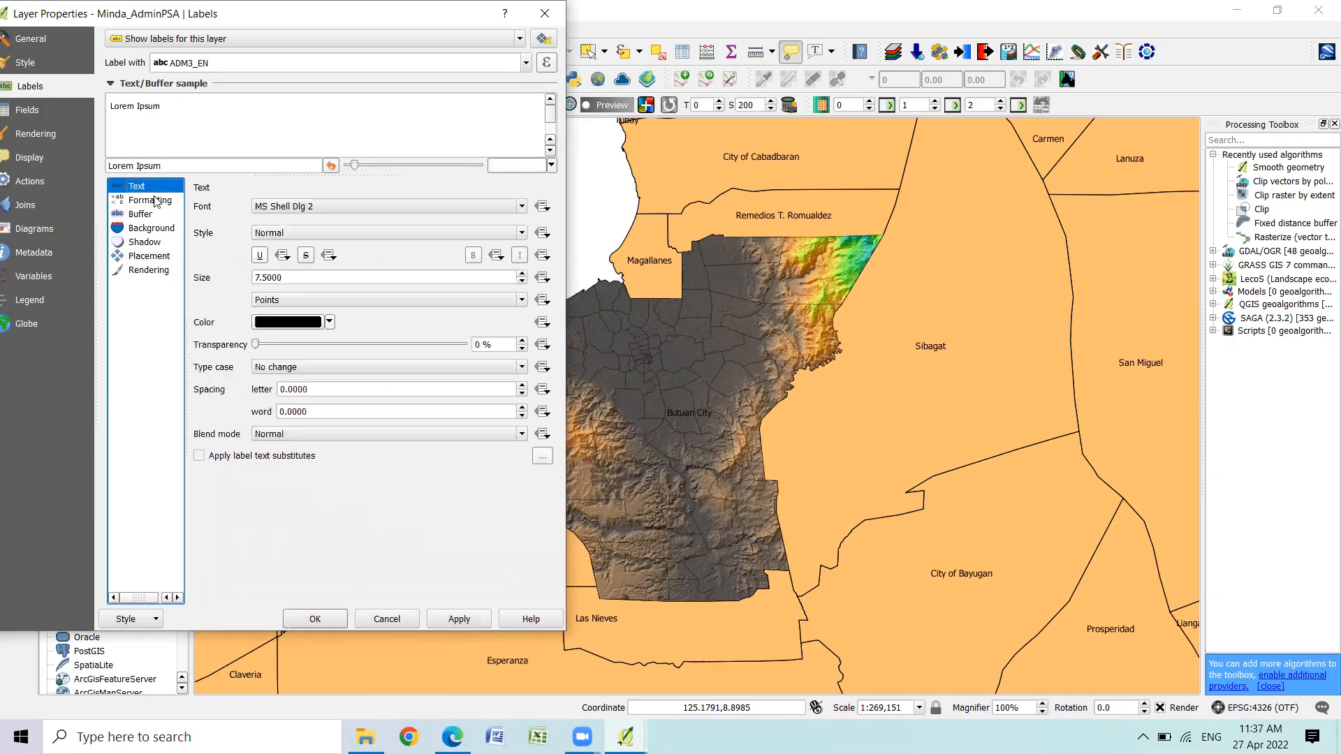
click(521, 275)
text(10)
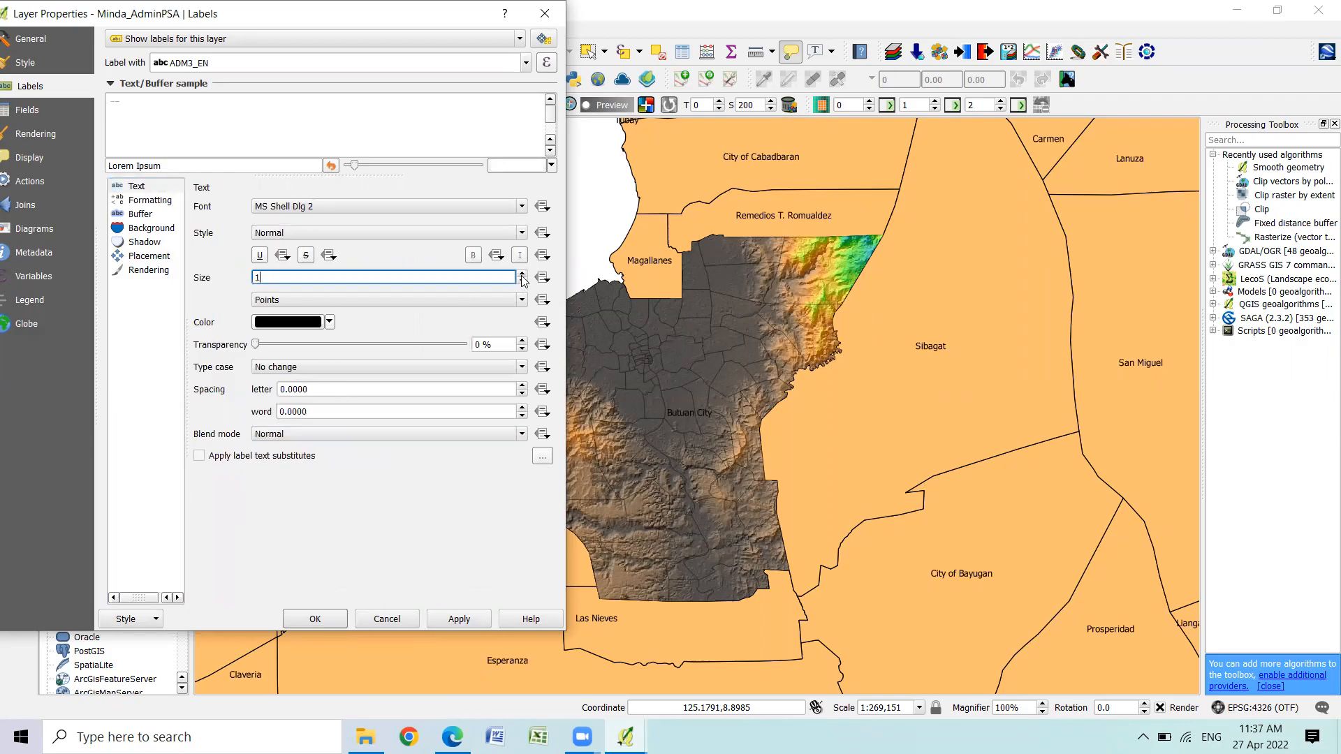
click(467, 624)
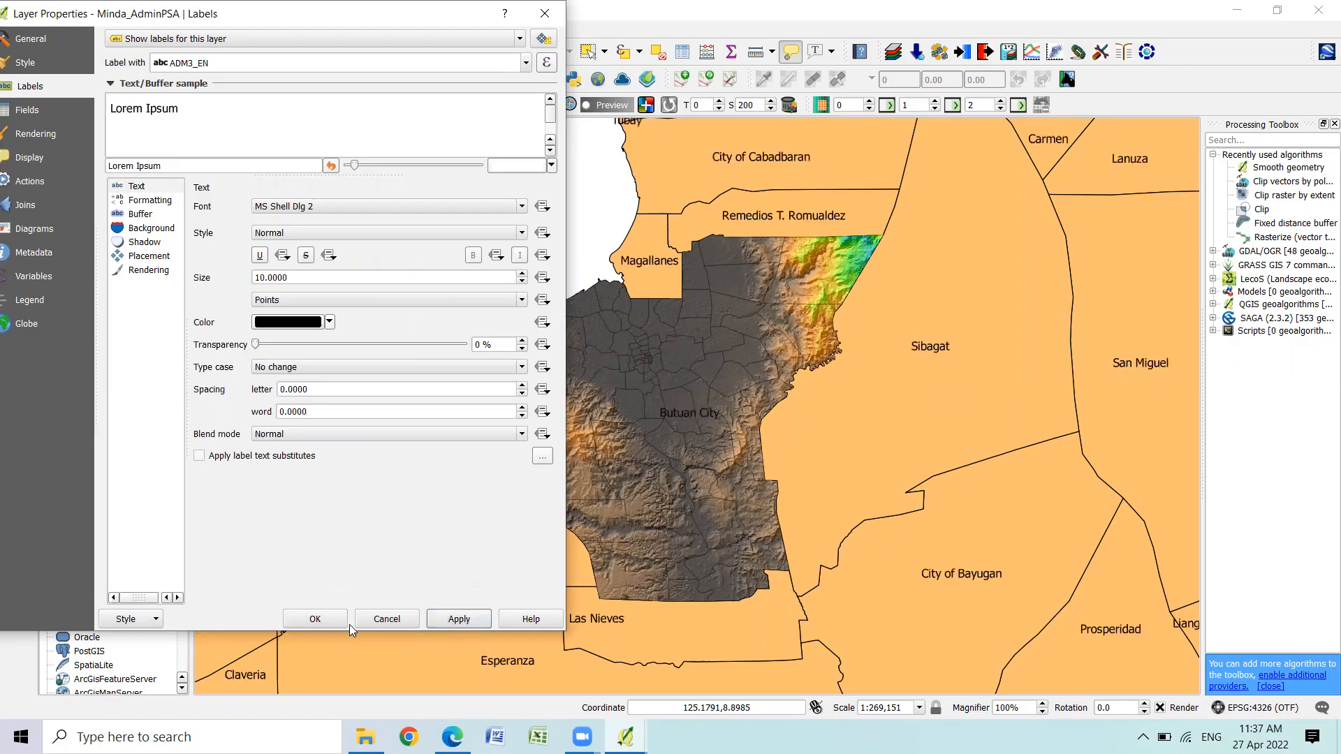
click(324, 623)
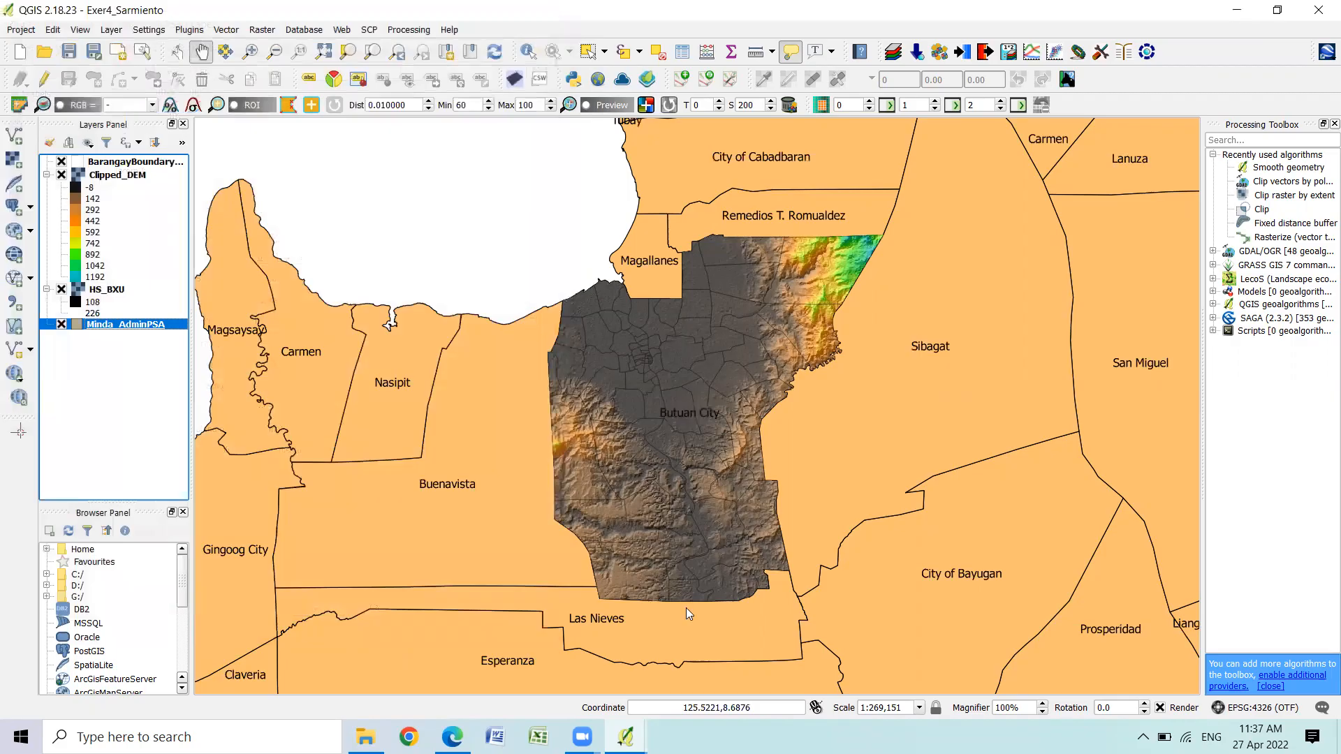
Return to the map composer, unlock the layer styles of Map 0, and refresh the view
key(alt+Tab)
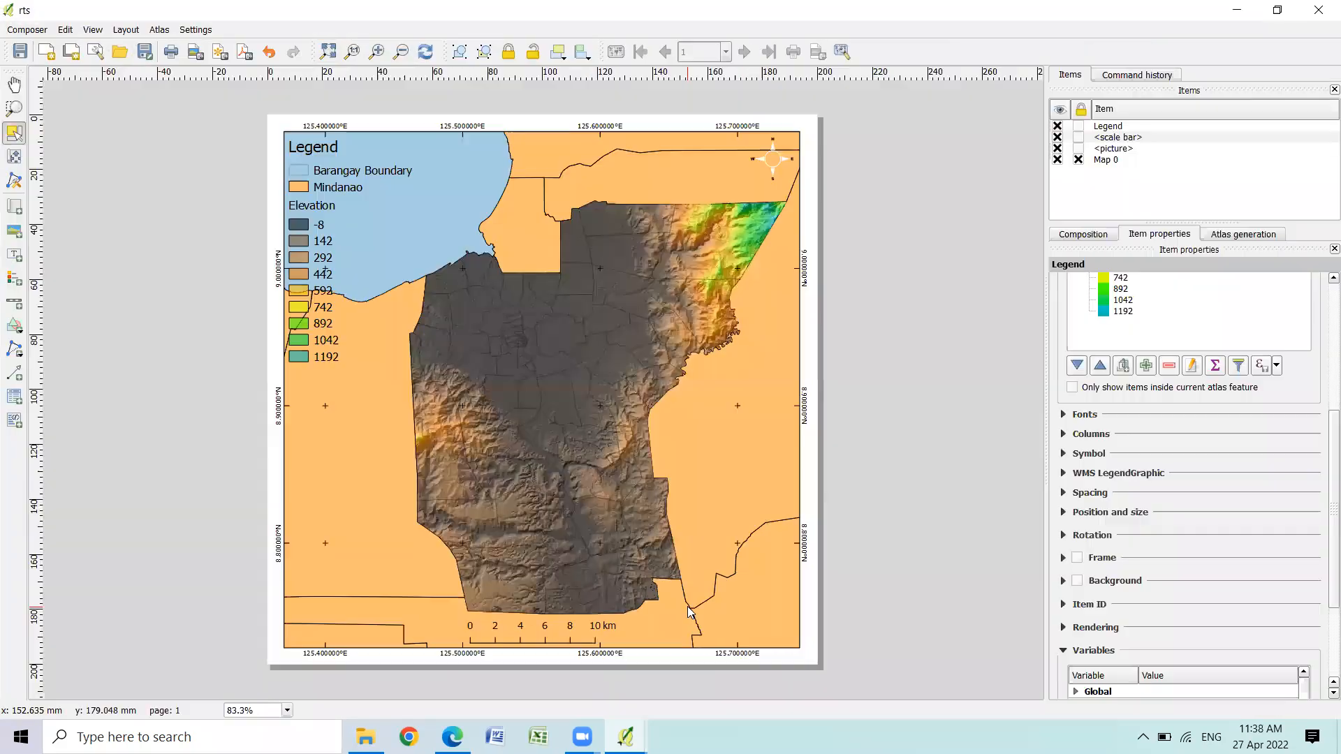
click(1107, 160)
click(1064, 396)
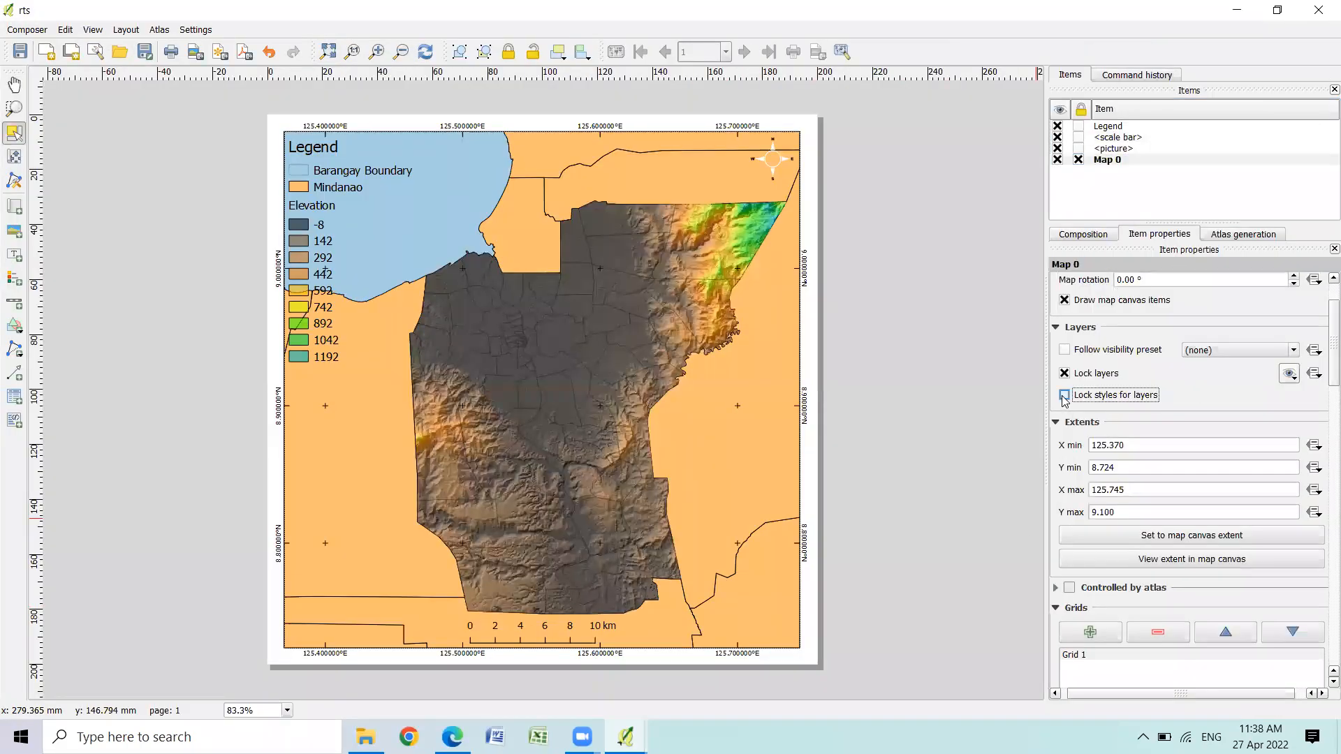
click(425, 52)
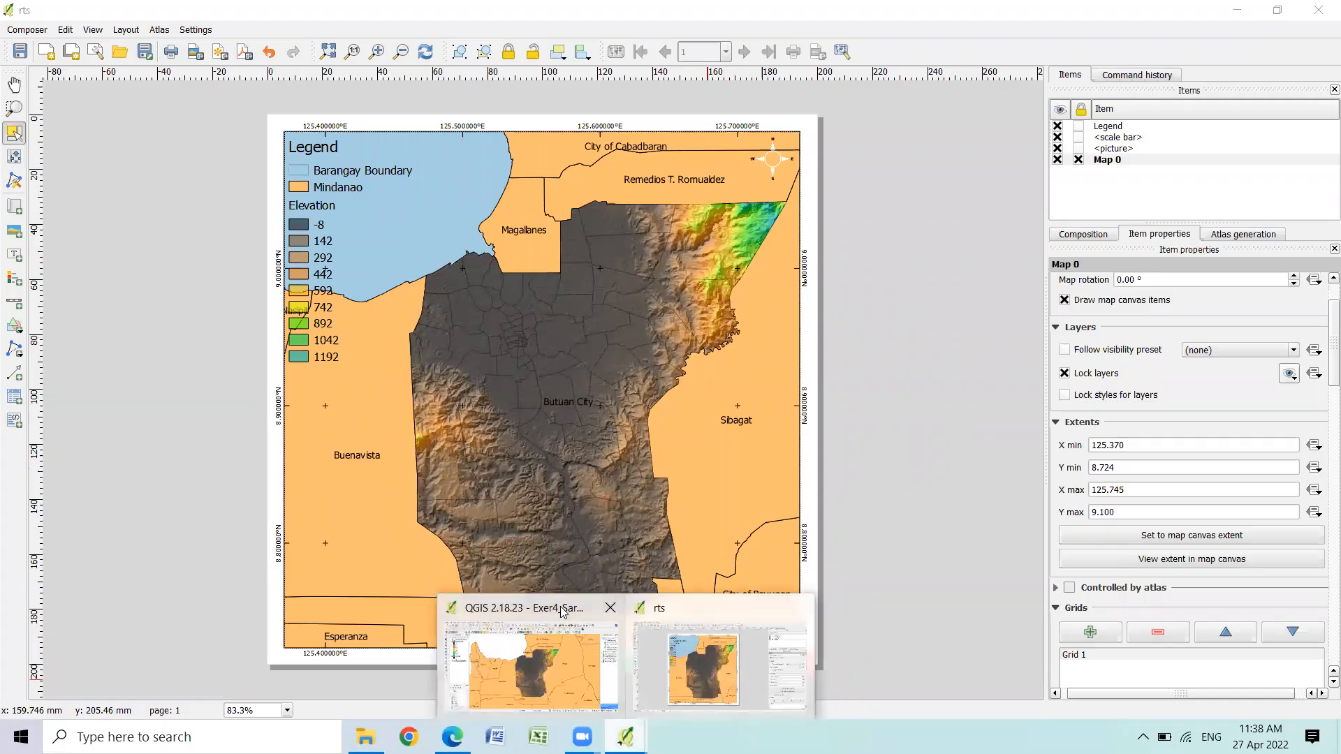
Turn on the text buffer for the Minda_AdminPSA labels in the main QGIS window, and refresh the composer map
click(531, 663)
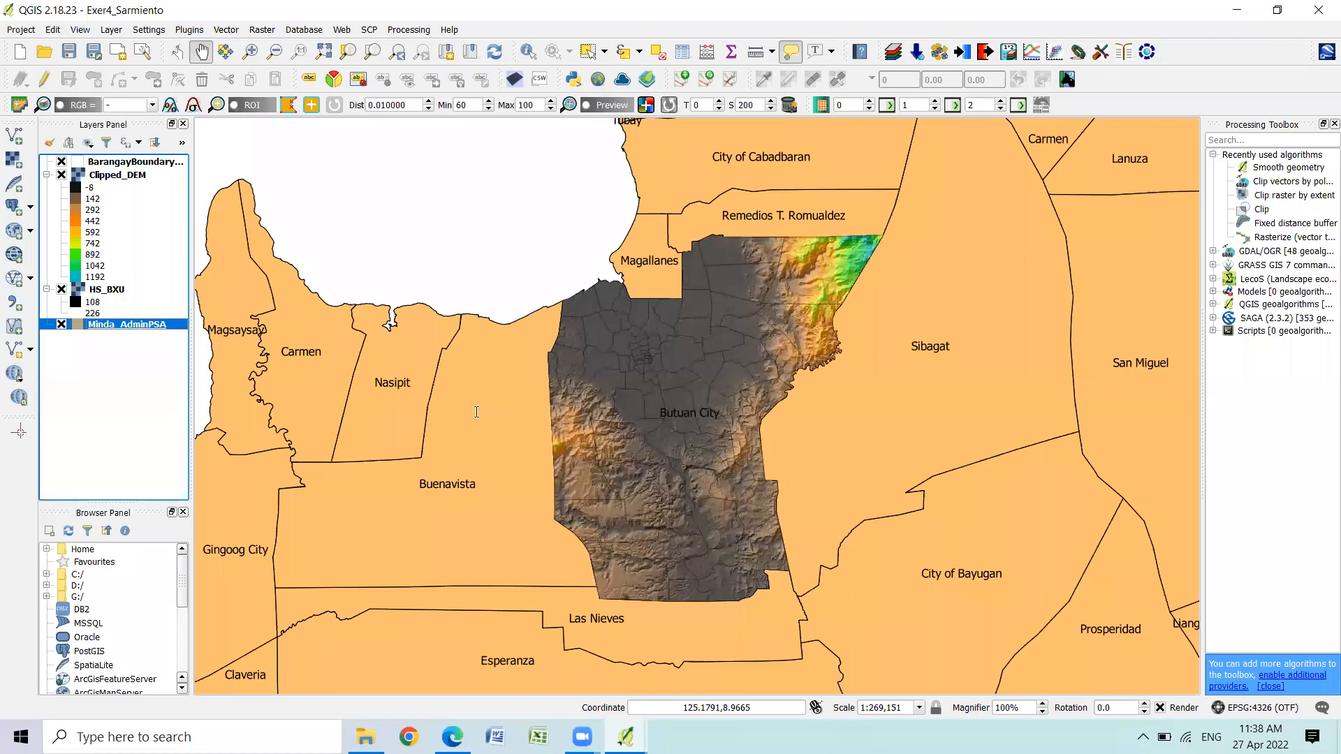
click(148, 214)
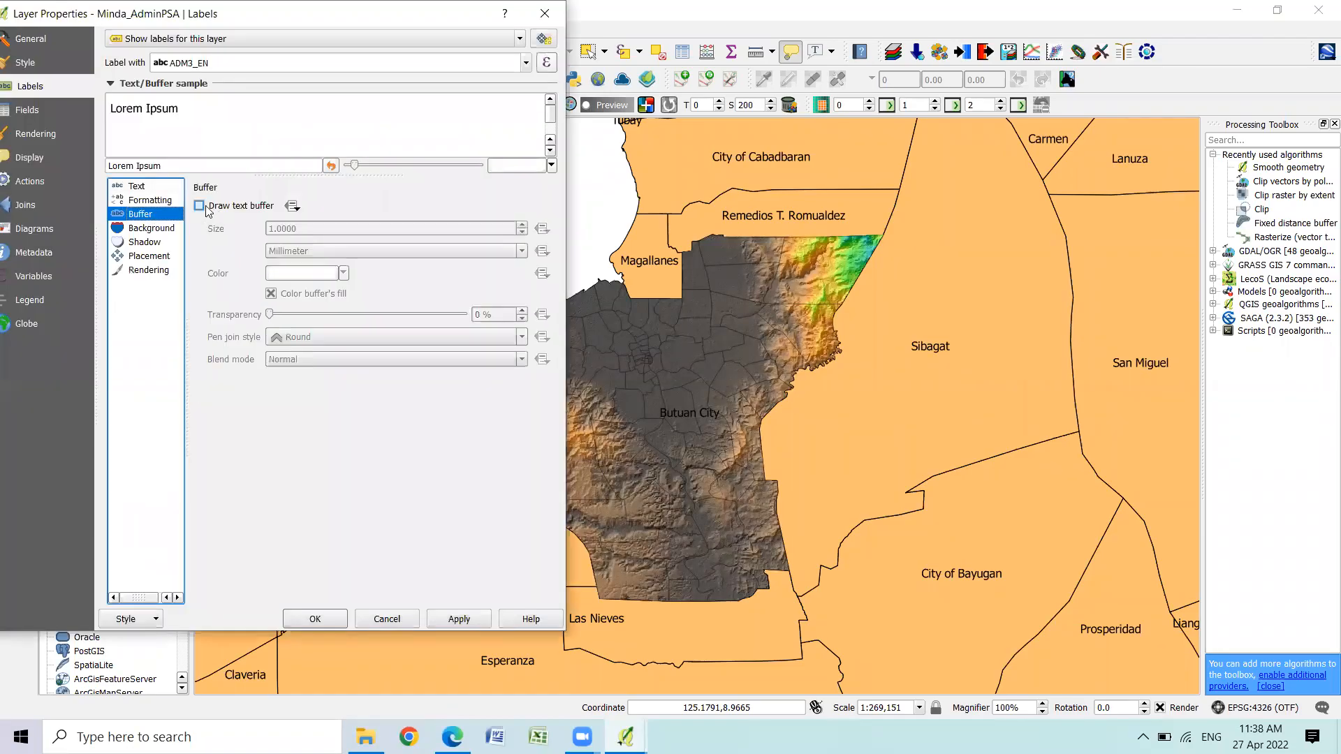
click(200, 206)
click(458, 618)
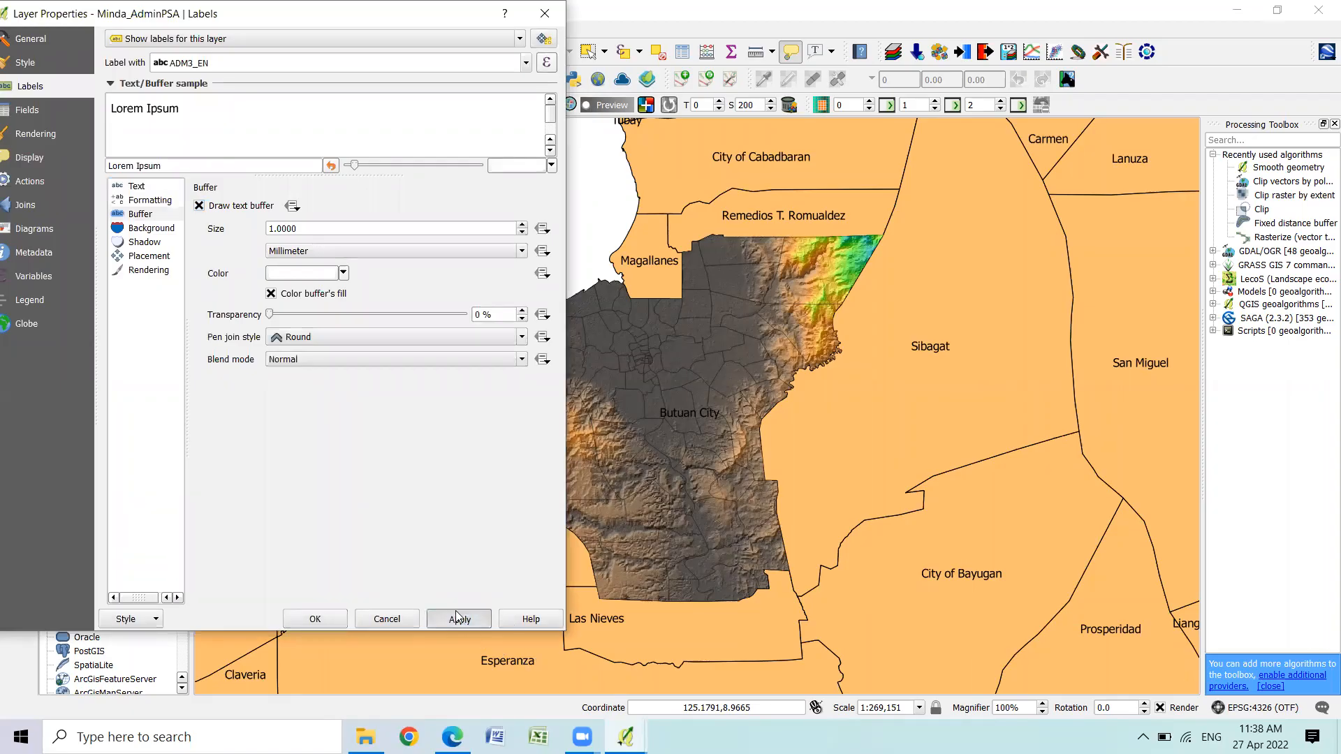
click(331, 621)
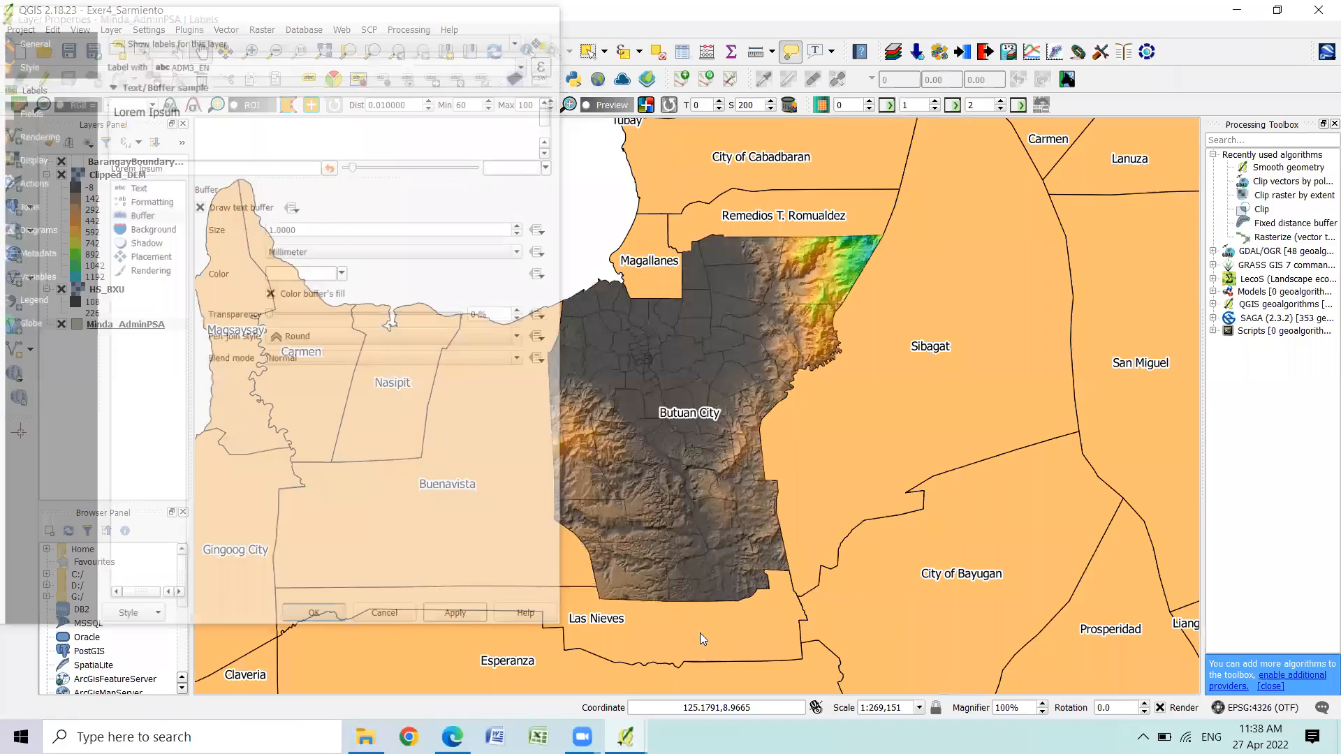
click(700, 605)
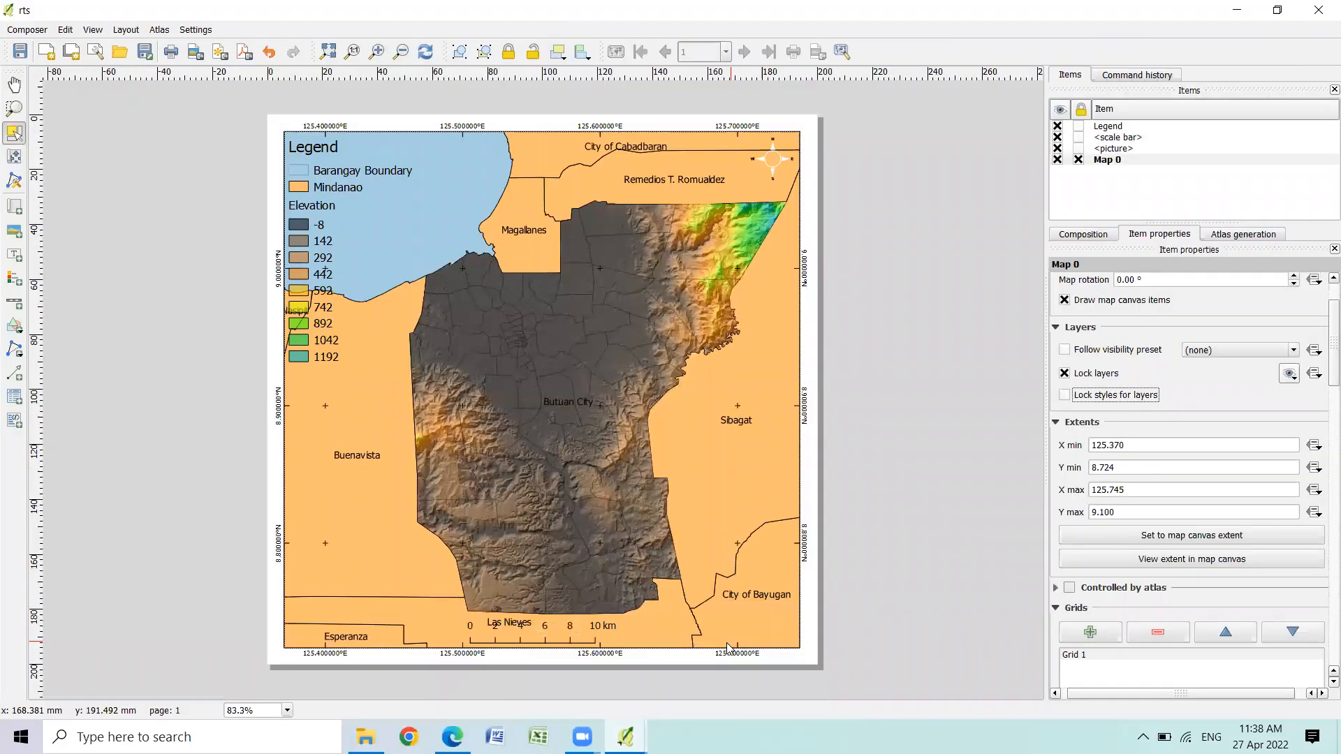
click(425, 52)
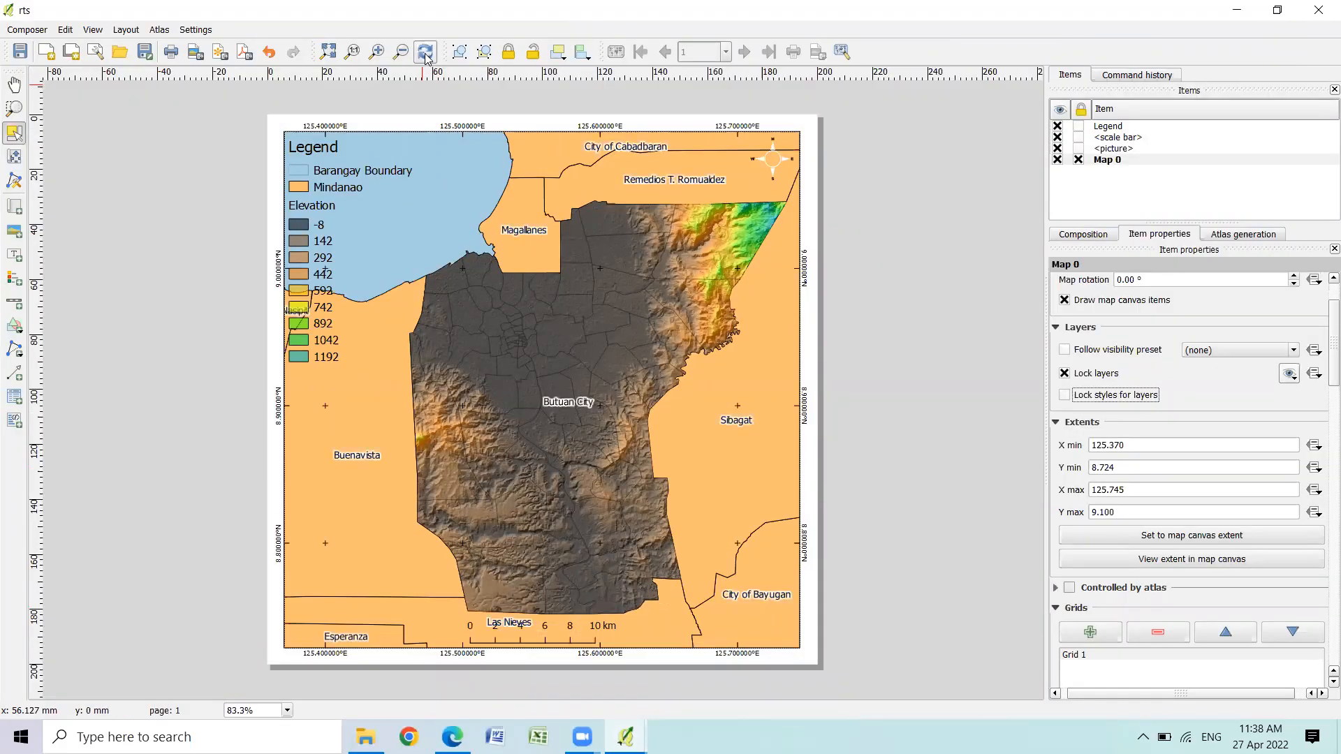
Select the scale bar and reduce its item height to 9.603 mm
click(576, 644)
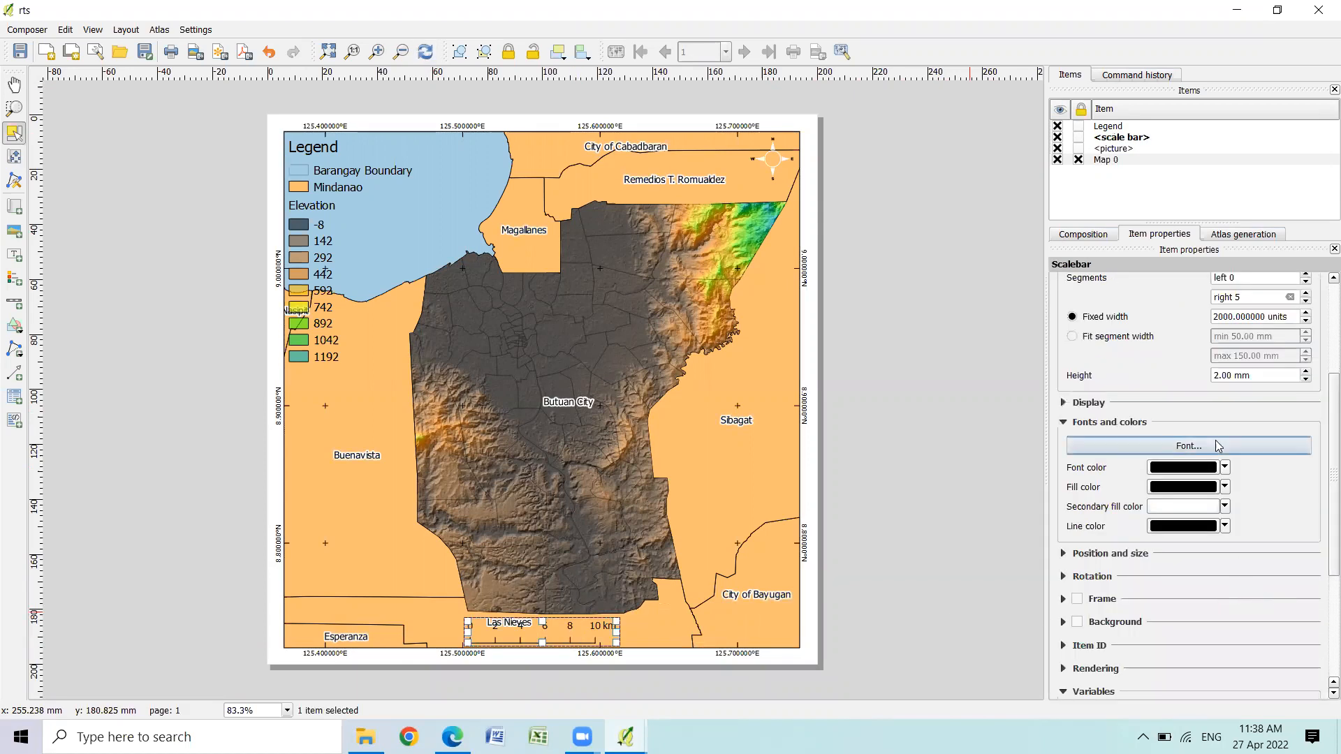
click(1110, 127)
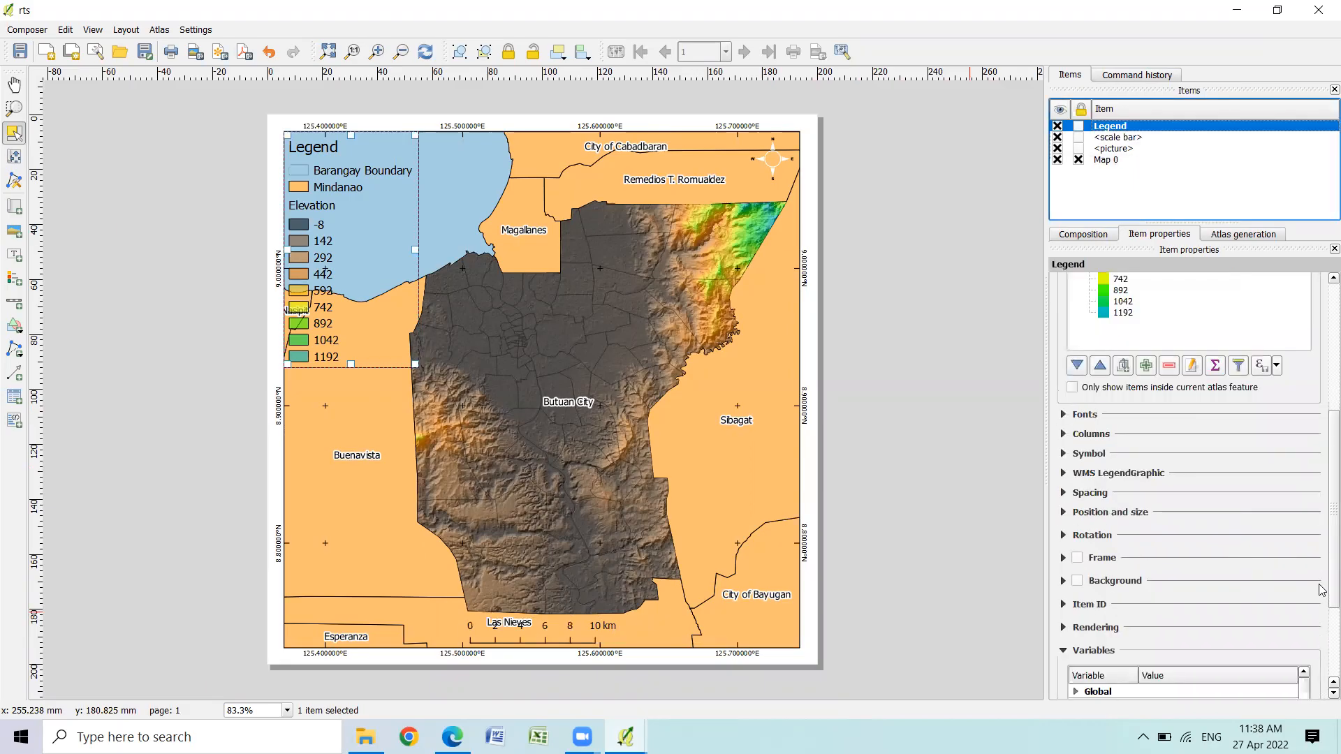
scroll(1322, 481, up, 2)
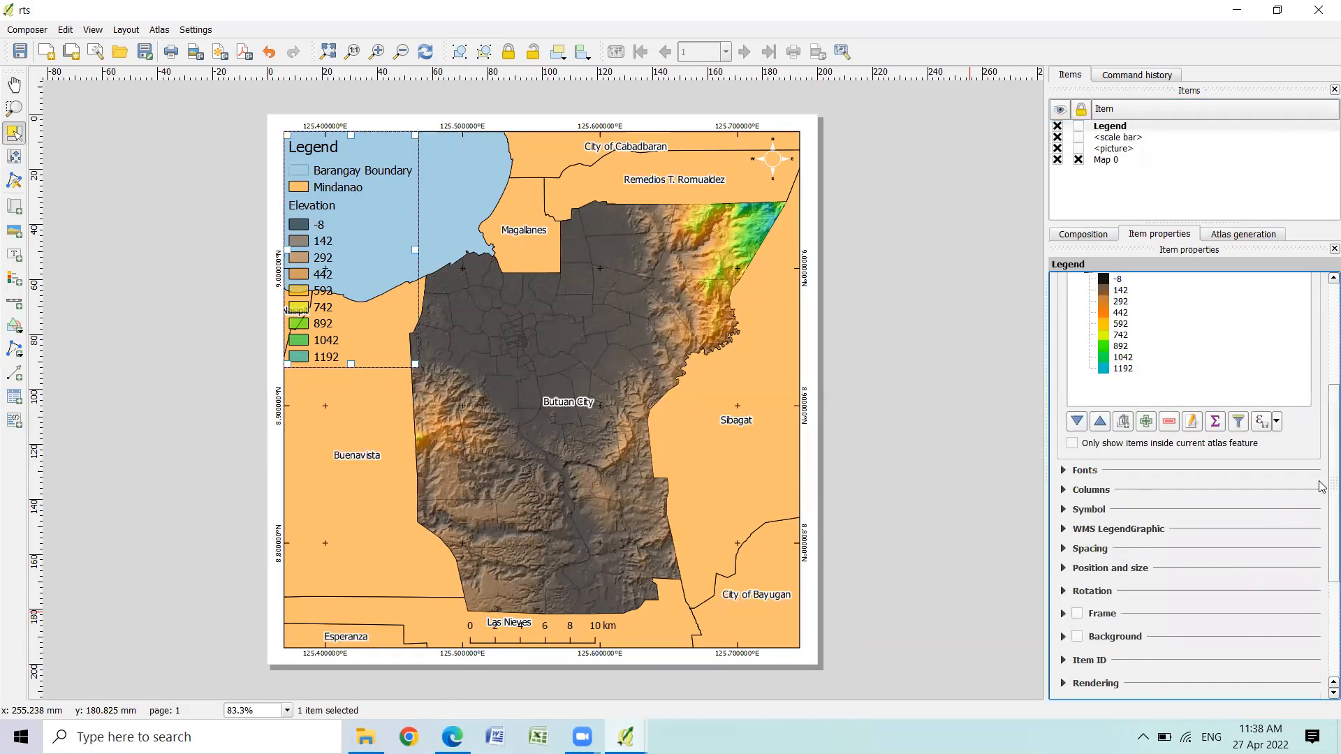
click(1113, 138)
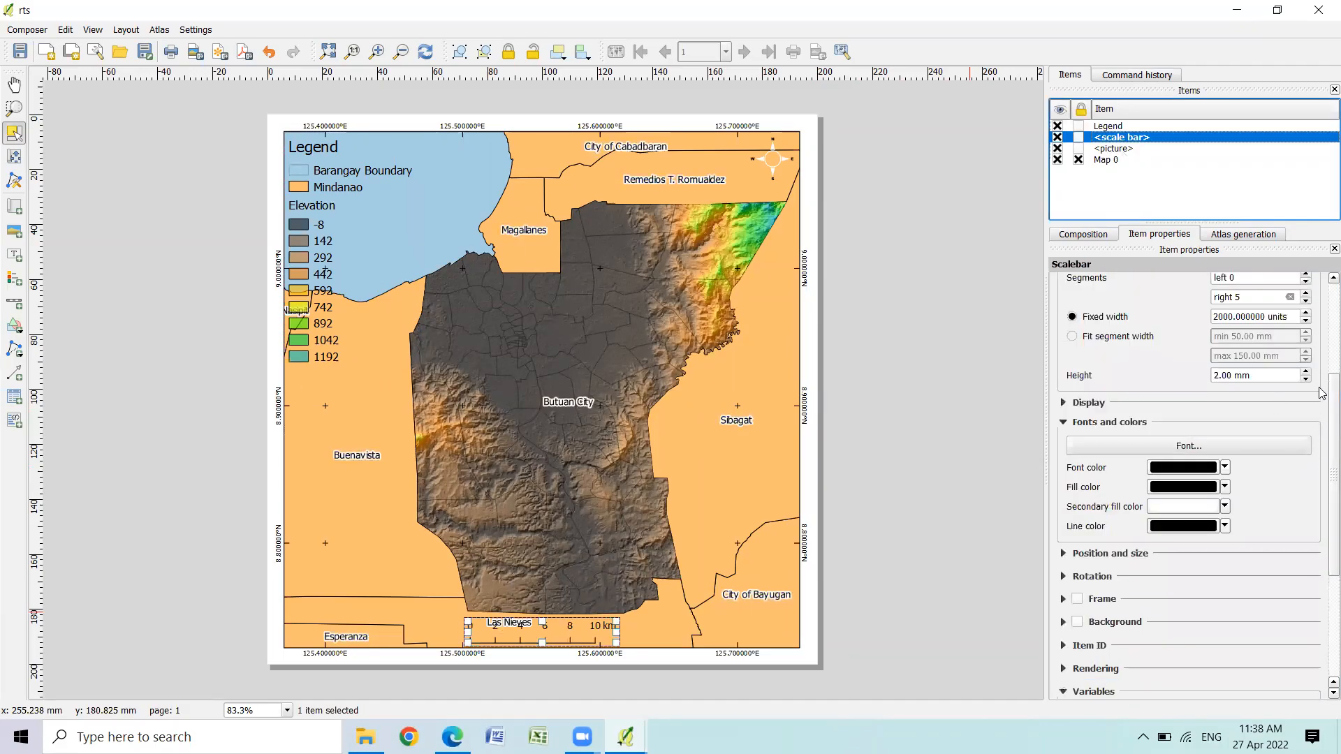
click(1322, 422)
scroll(1321, 457, down, 7)
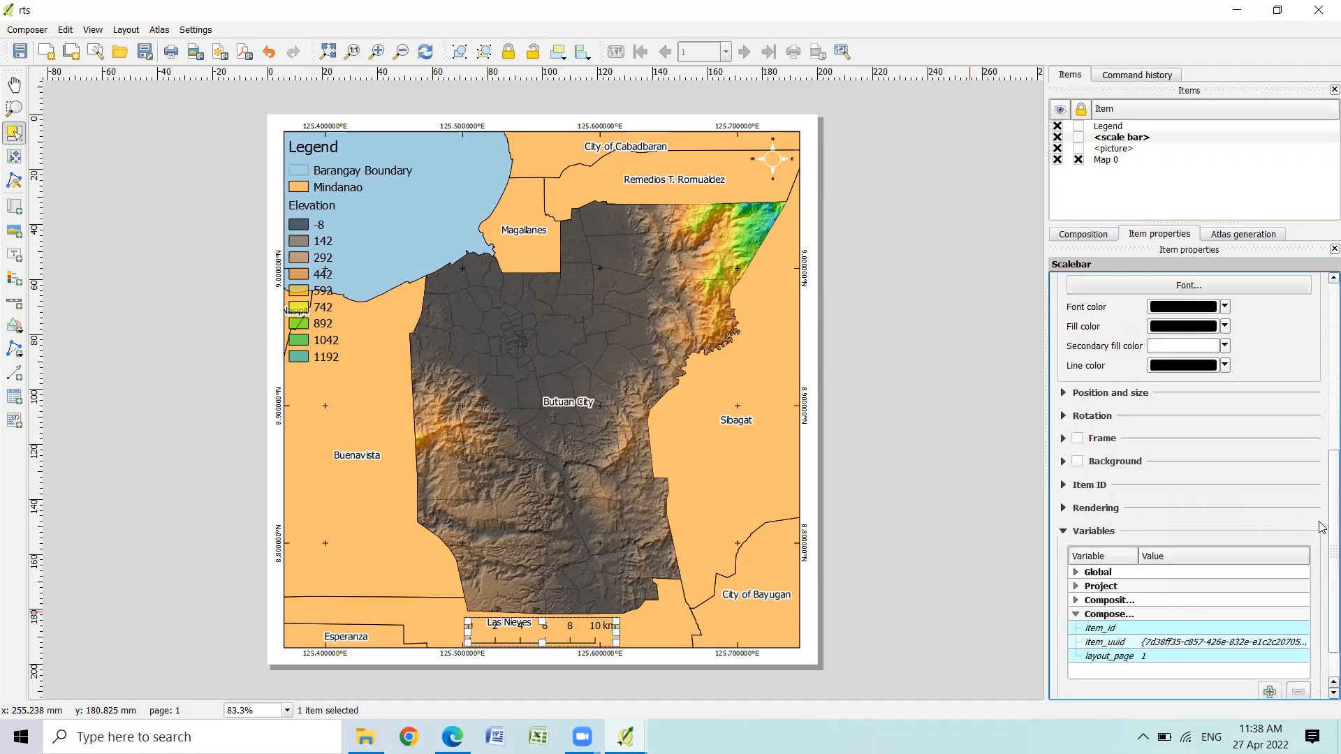
click(1063, 344)
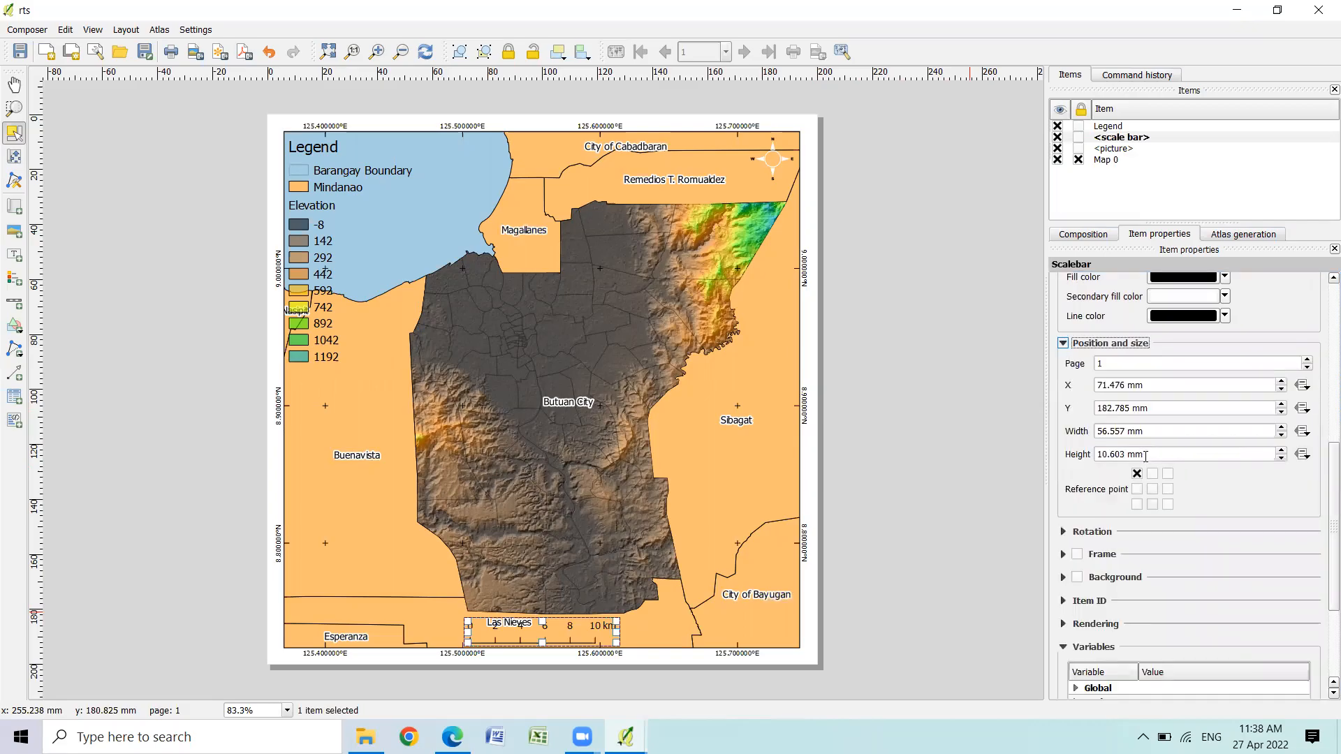
click(1280, 458)
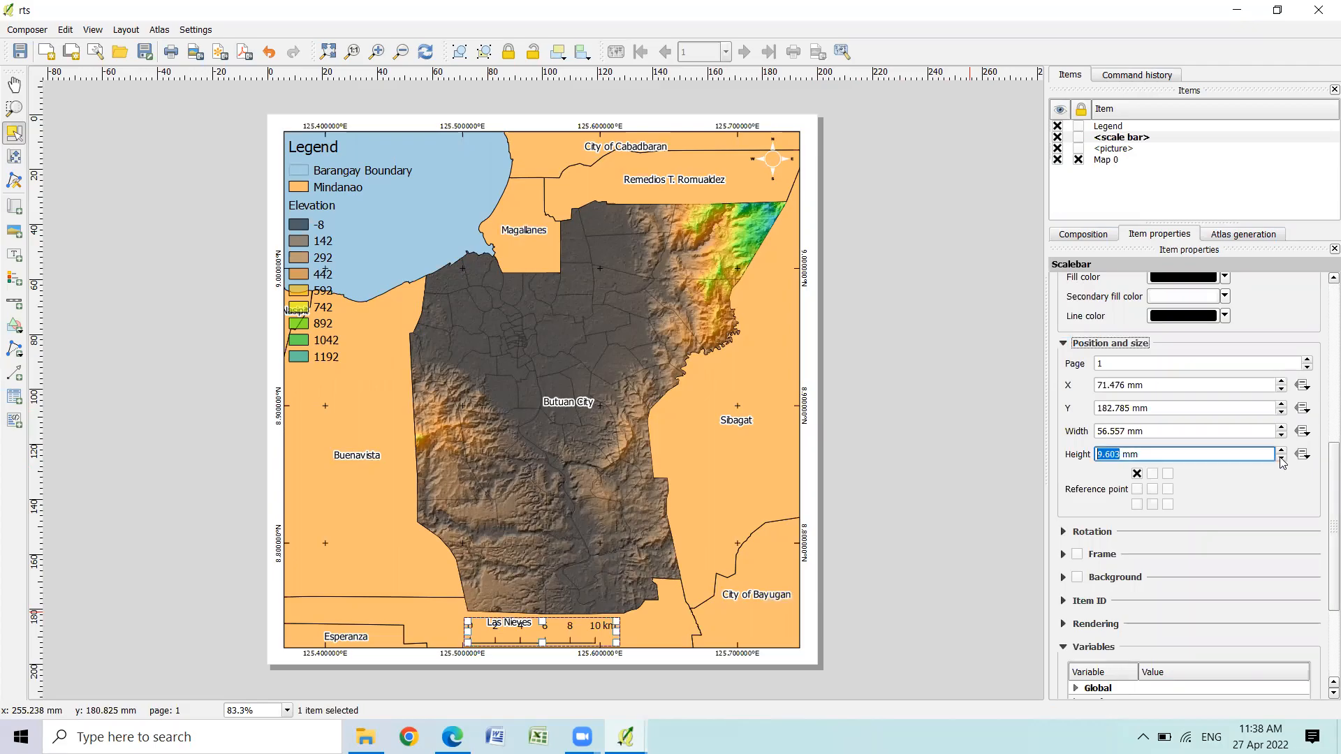
Reduce the scale bar's labels margin to 1.00 mm in its display settings
scroll(1322, 489, up, 3)
scroll(1322, 449, up, 4)
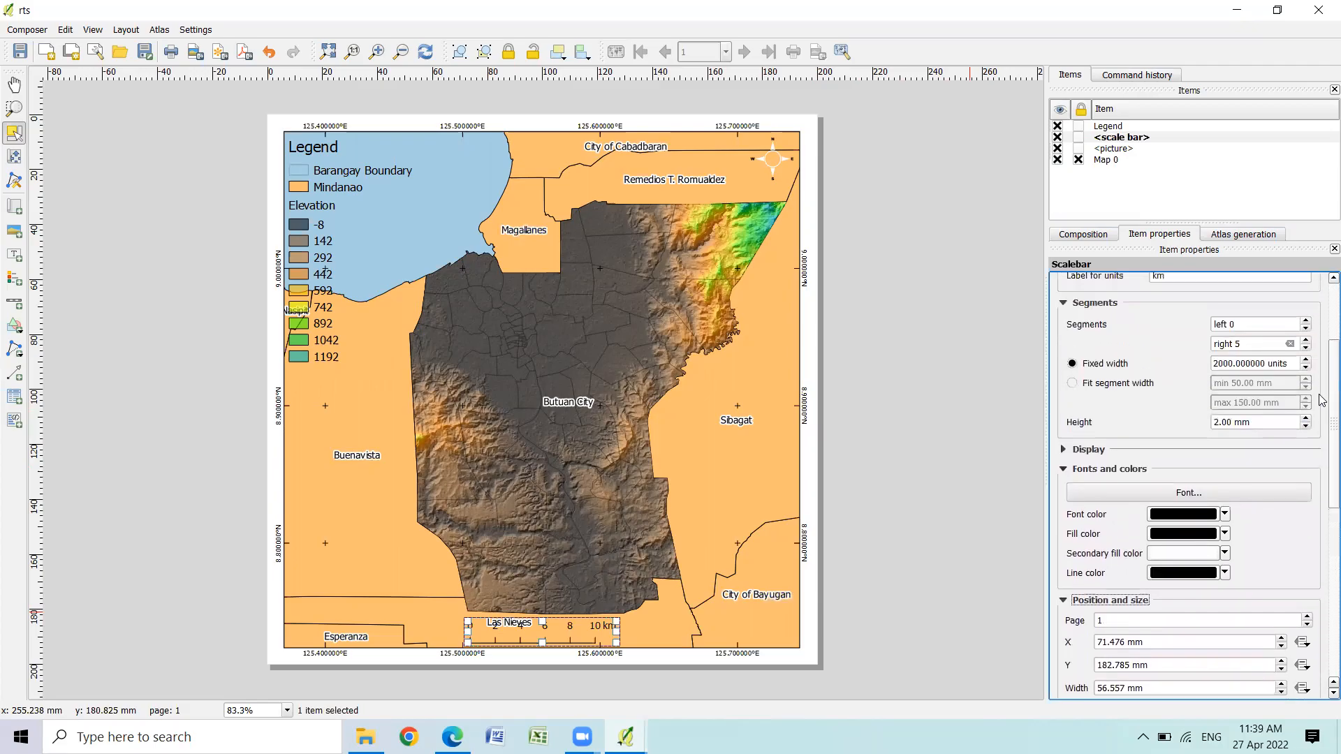
scroll(1322, 389, up, 3)
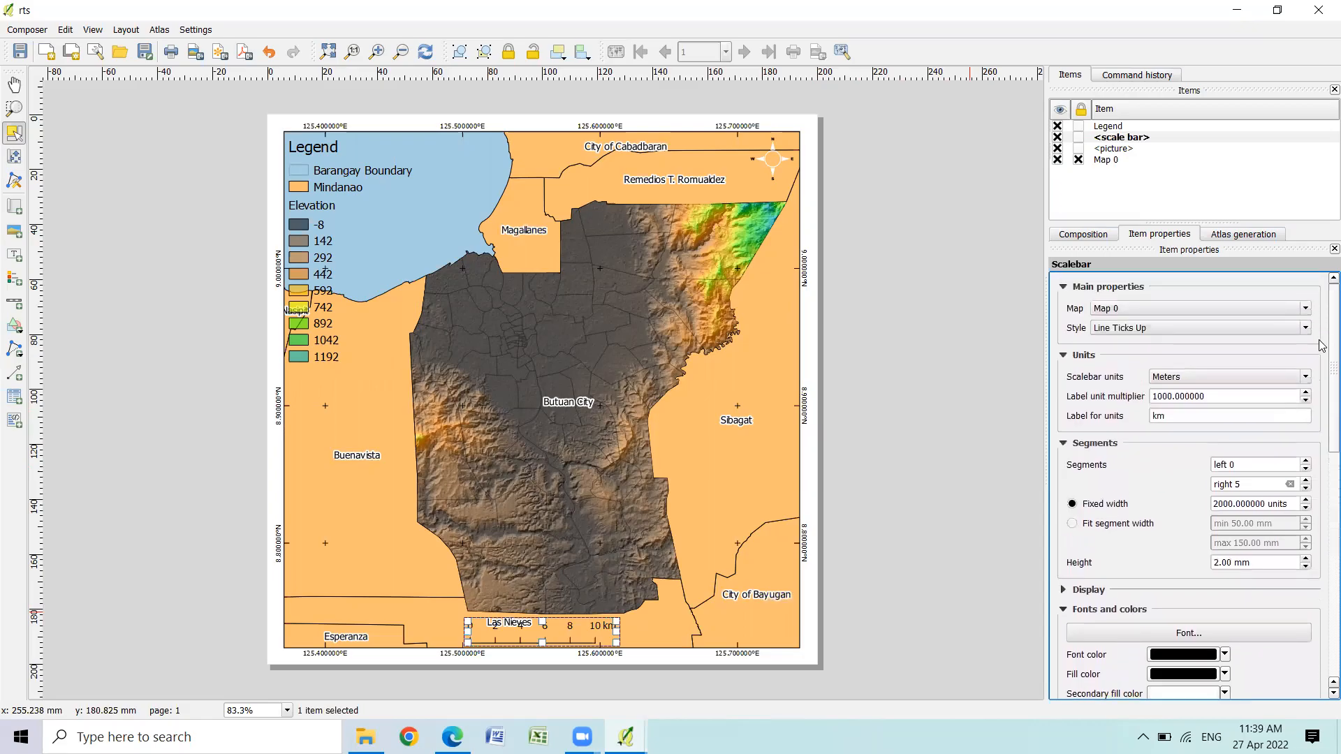
scroll(1322, 309, down, 8)
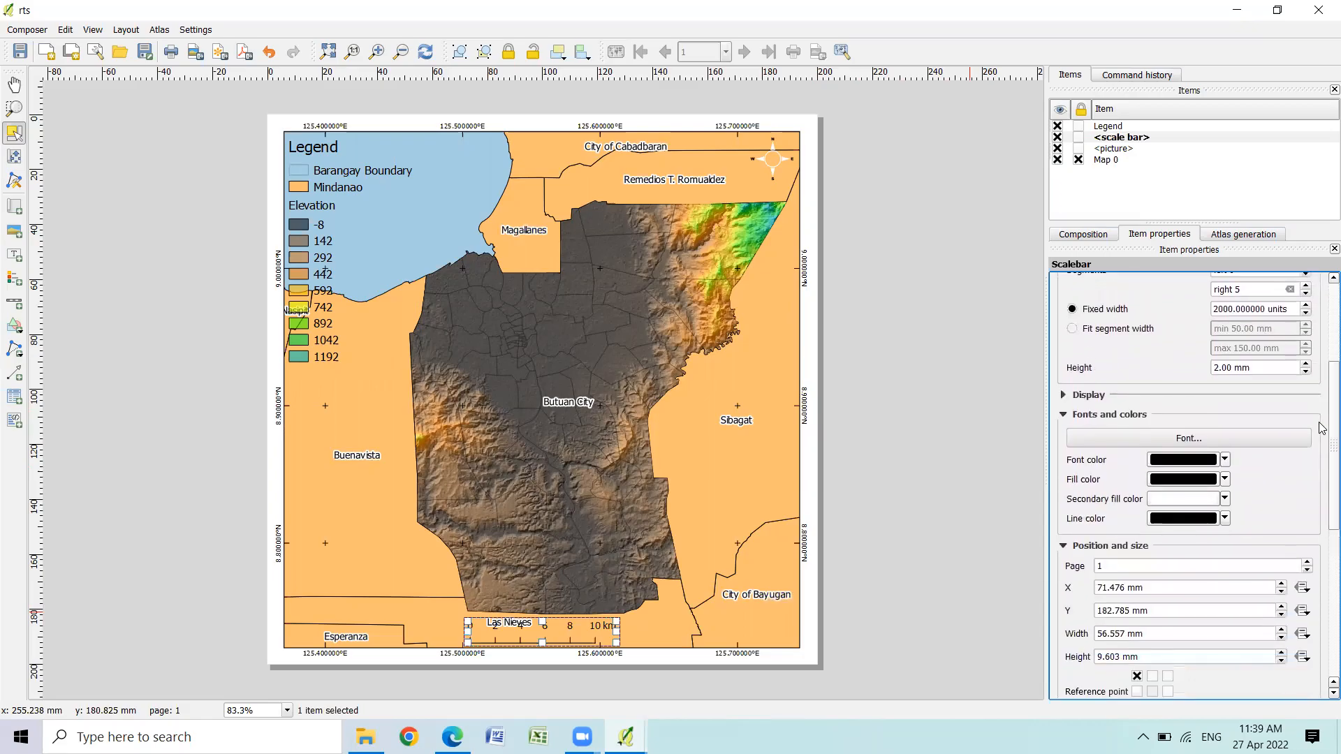
scroll(1322, 483, down, 3)
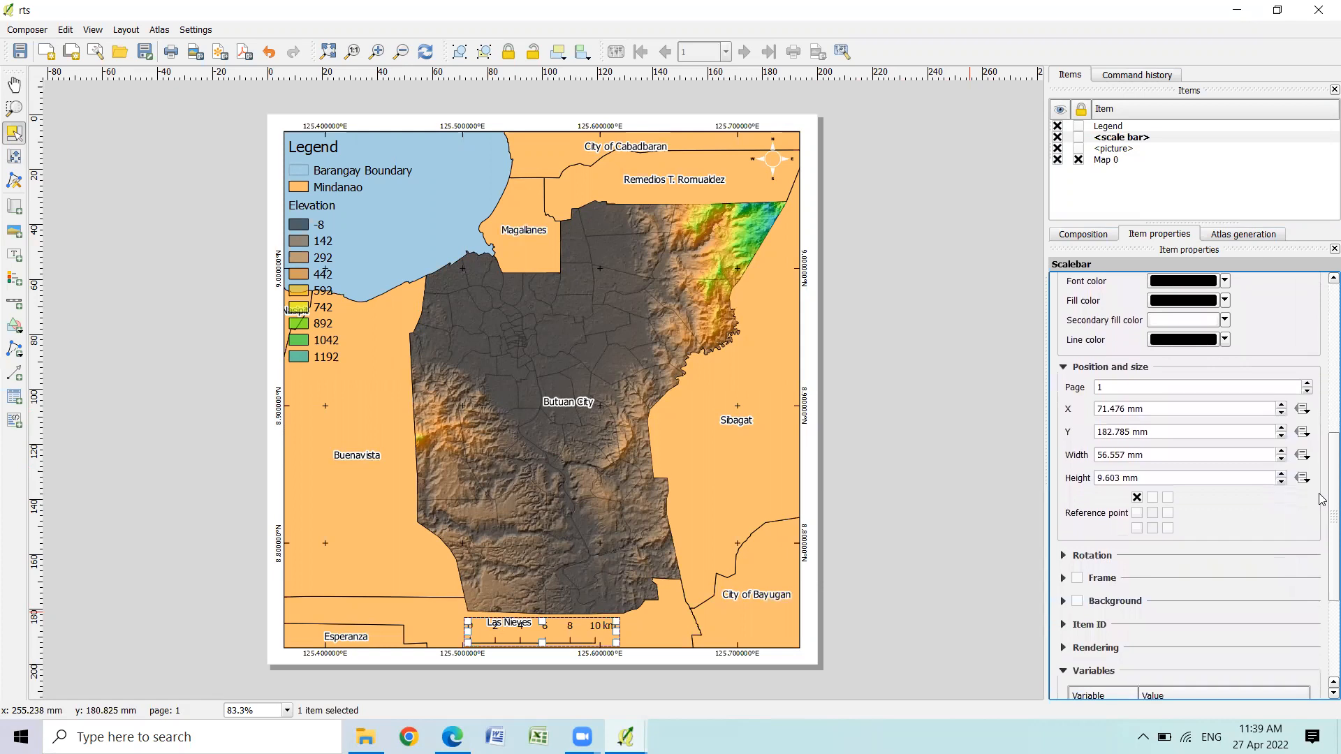
scroll(1322, 529, down, 3)
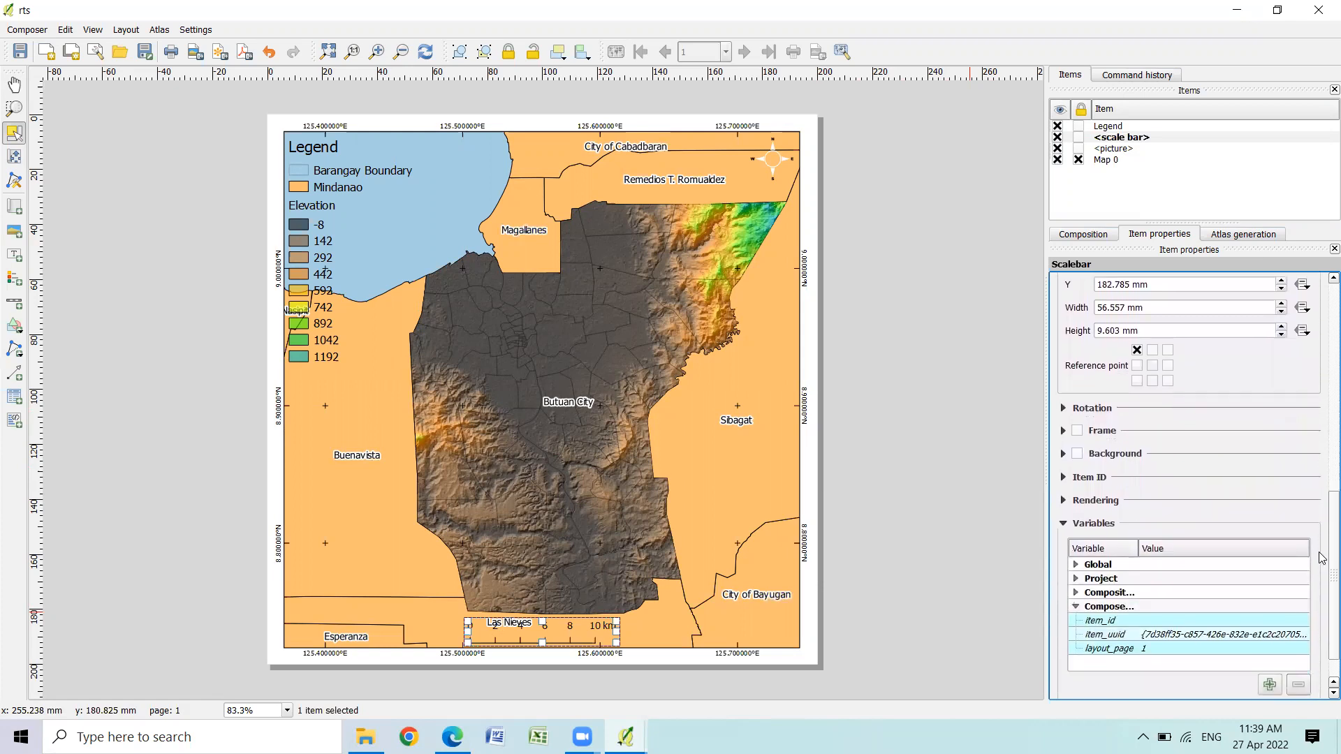
scroll(1322, 551, up, 3)
scroll(1322, 503, up, 2)
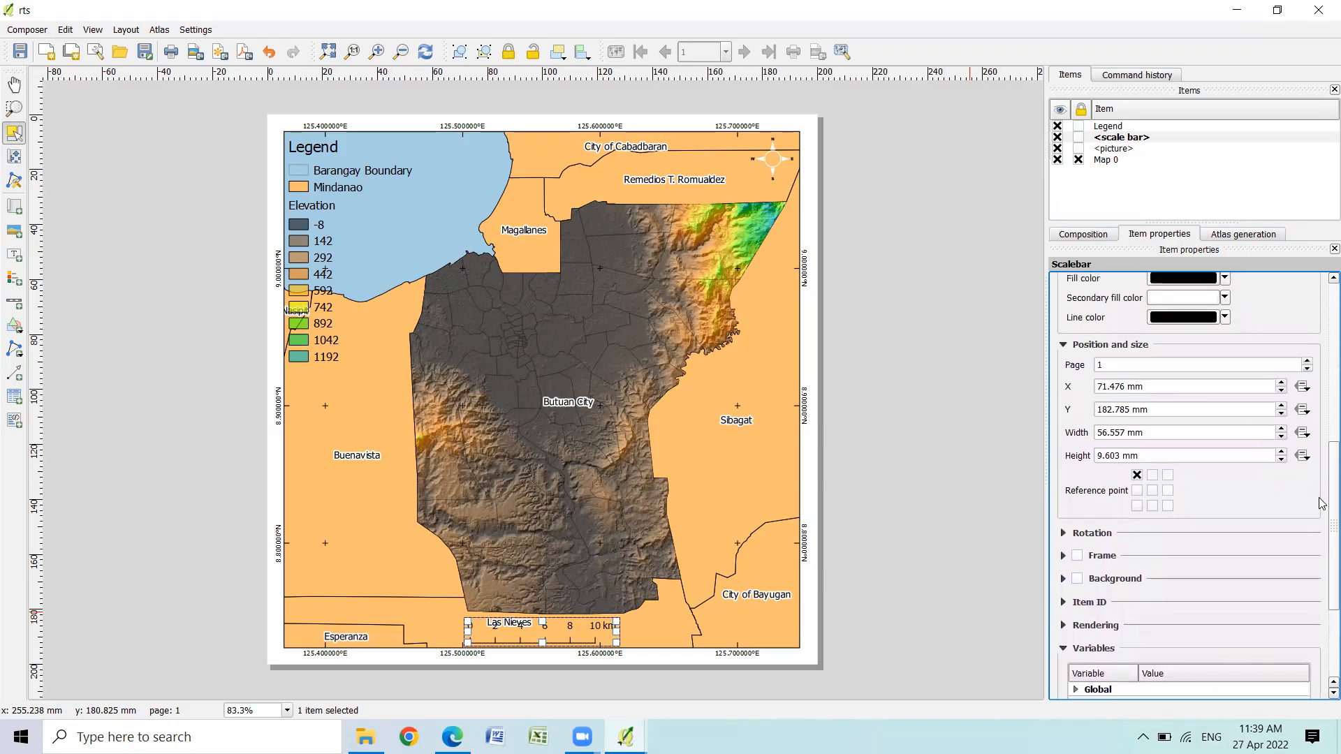
scroll(1322, 482, up, 5)
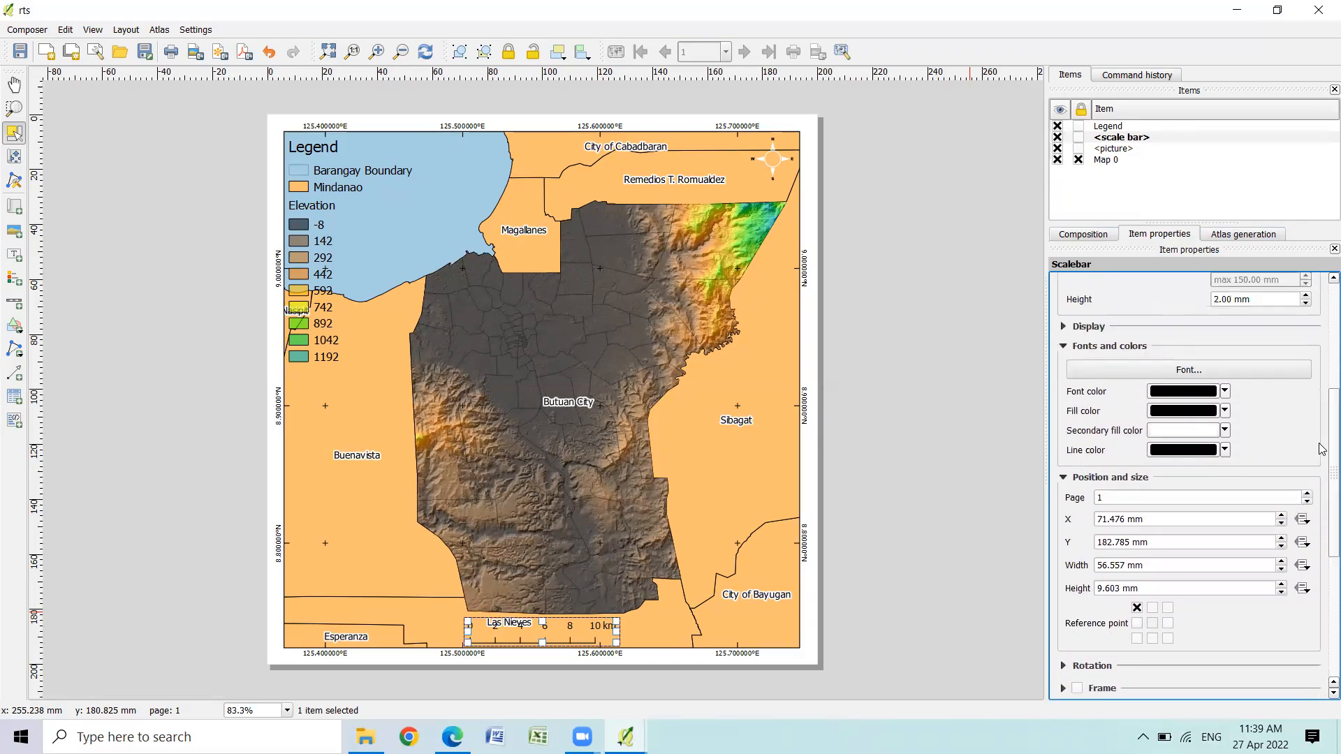
click(1063, 482)
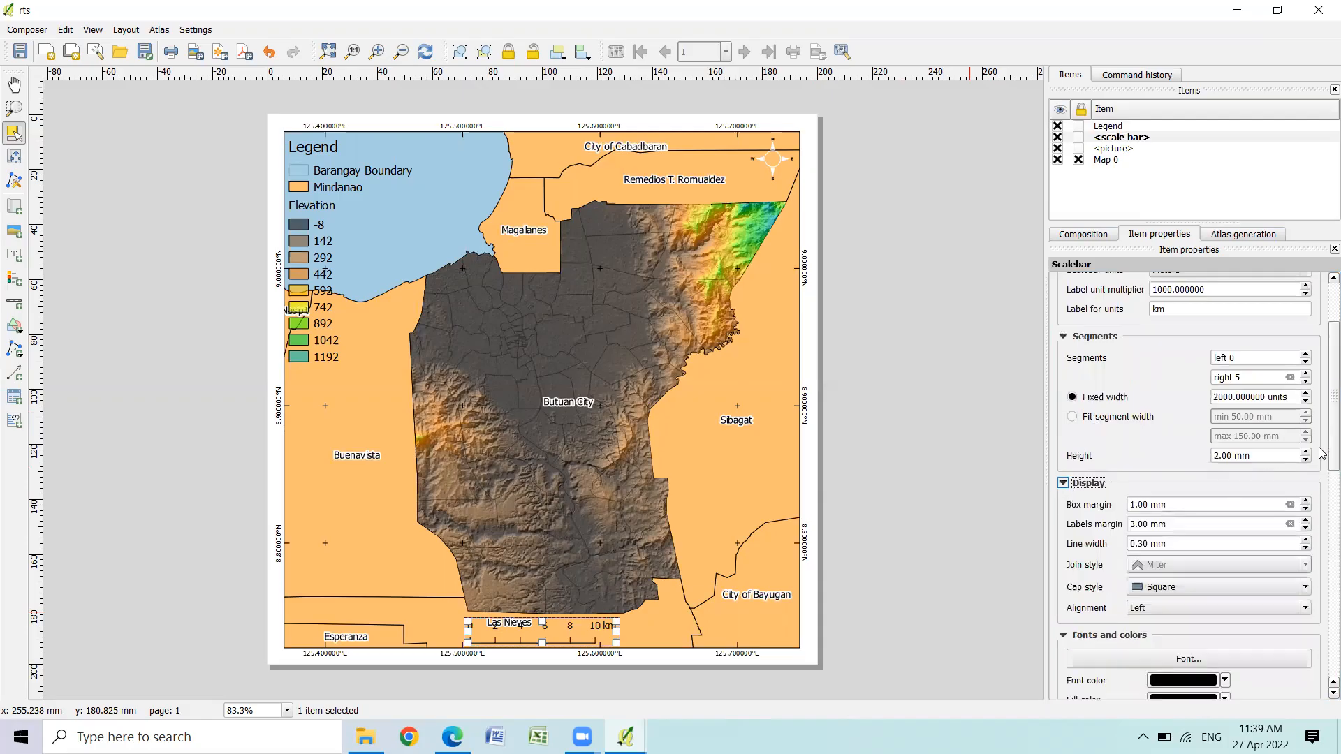
scroll(1322, 457, down, 4)
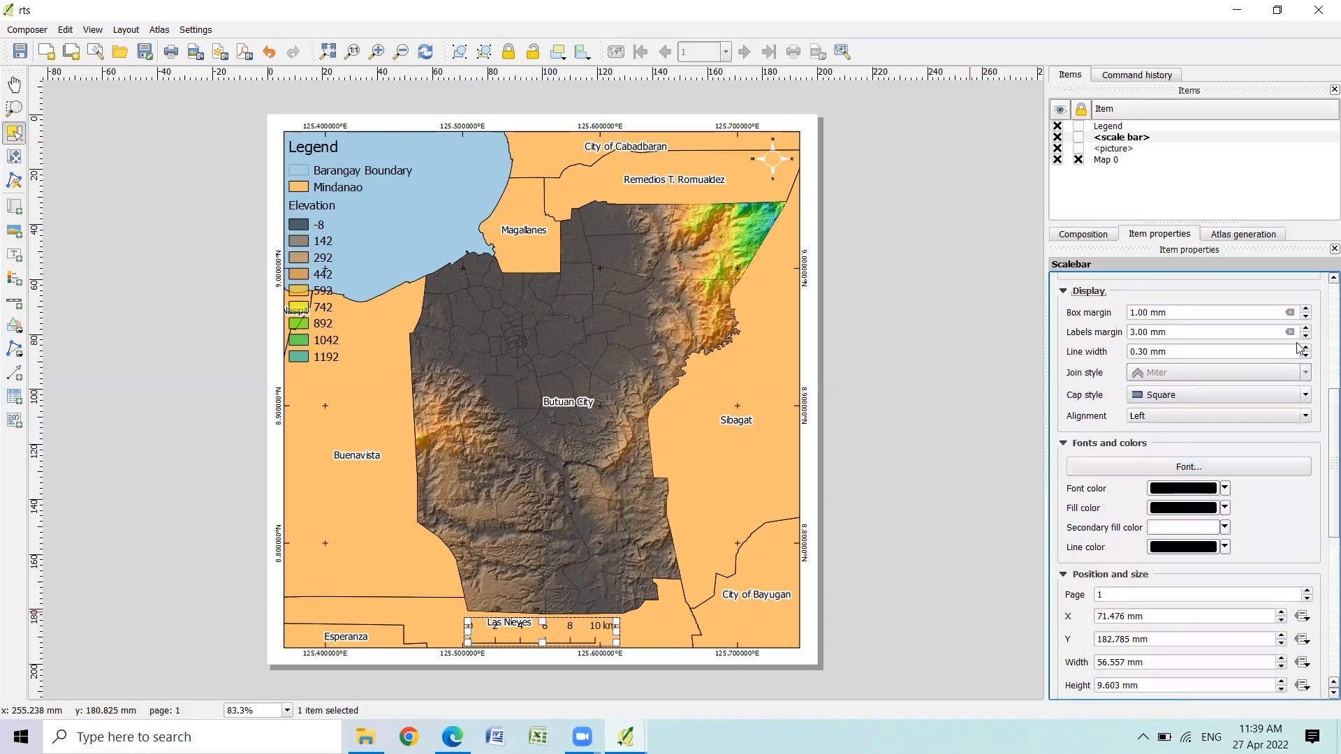
click(1305, 337)
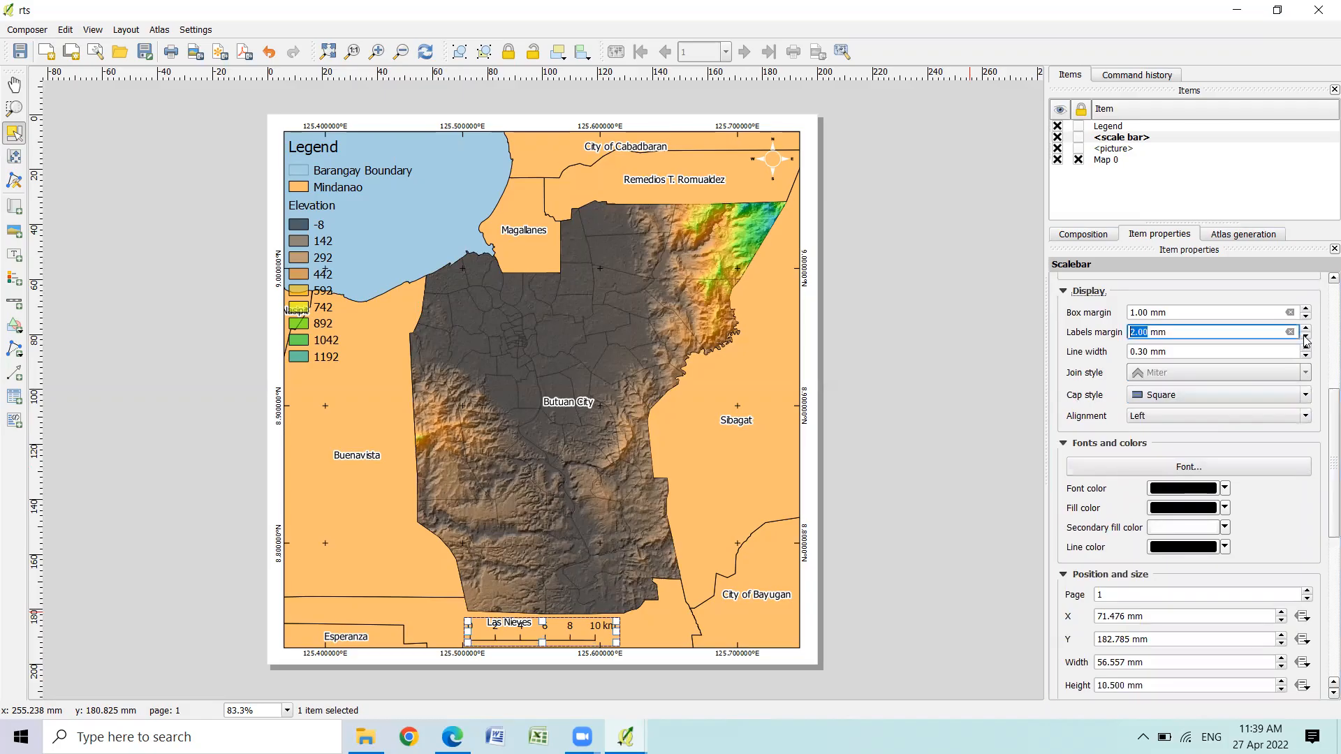
click(1305, 337)
click(876, 525)
Nudge the scale bar down to a Y position of 185.785 mm, just below the Las Nieves label
click(573, 636)
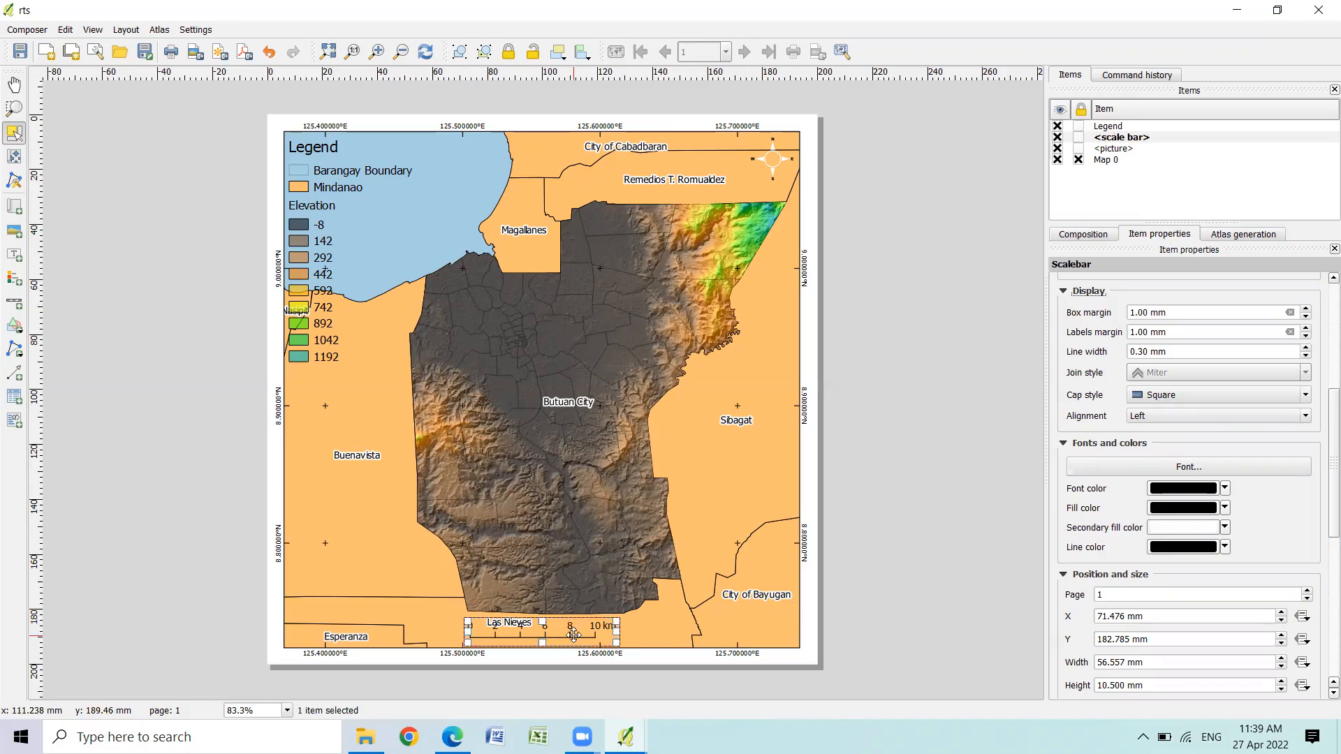
key(Down)
key(Down)
key(Down)
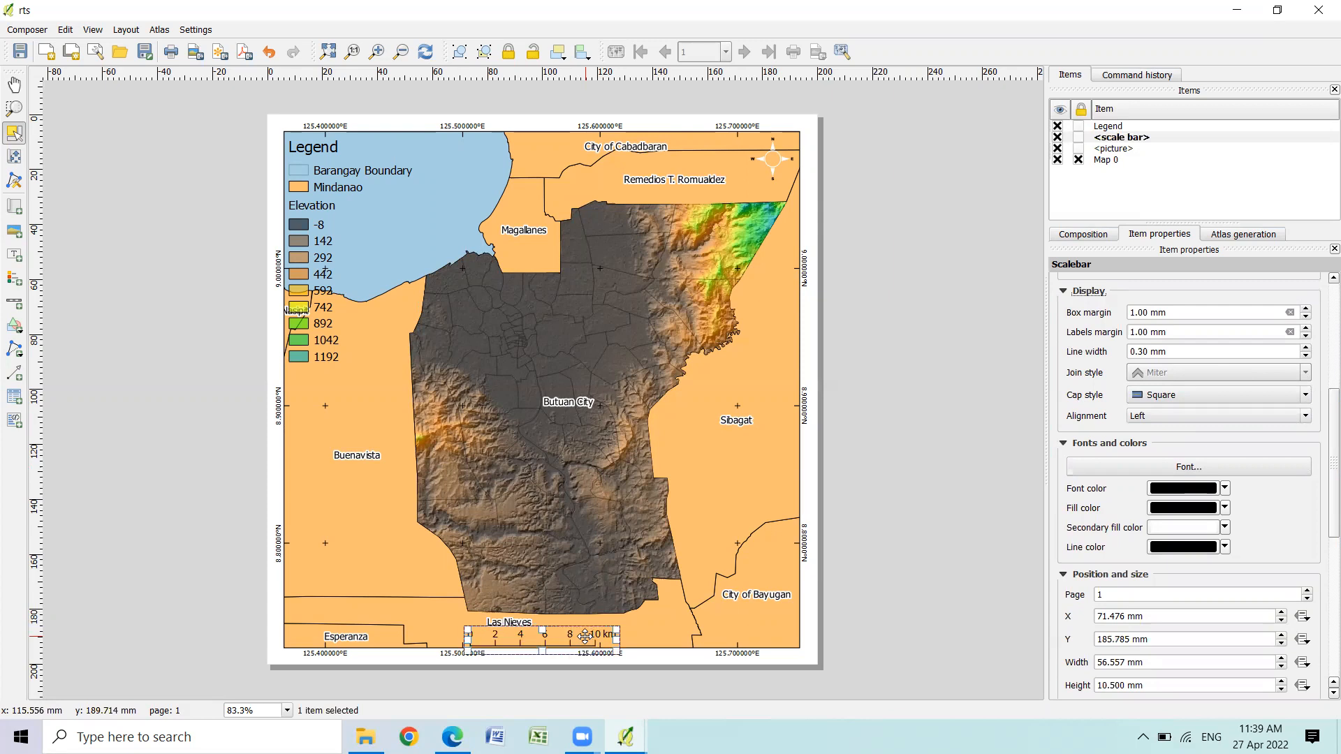
key(Up)
key(Down)
click(958, 560)
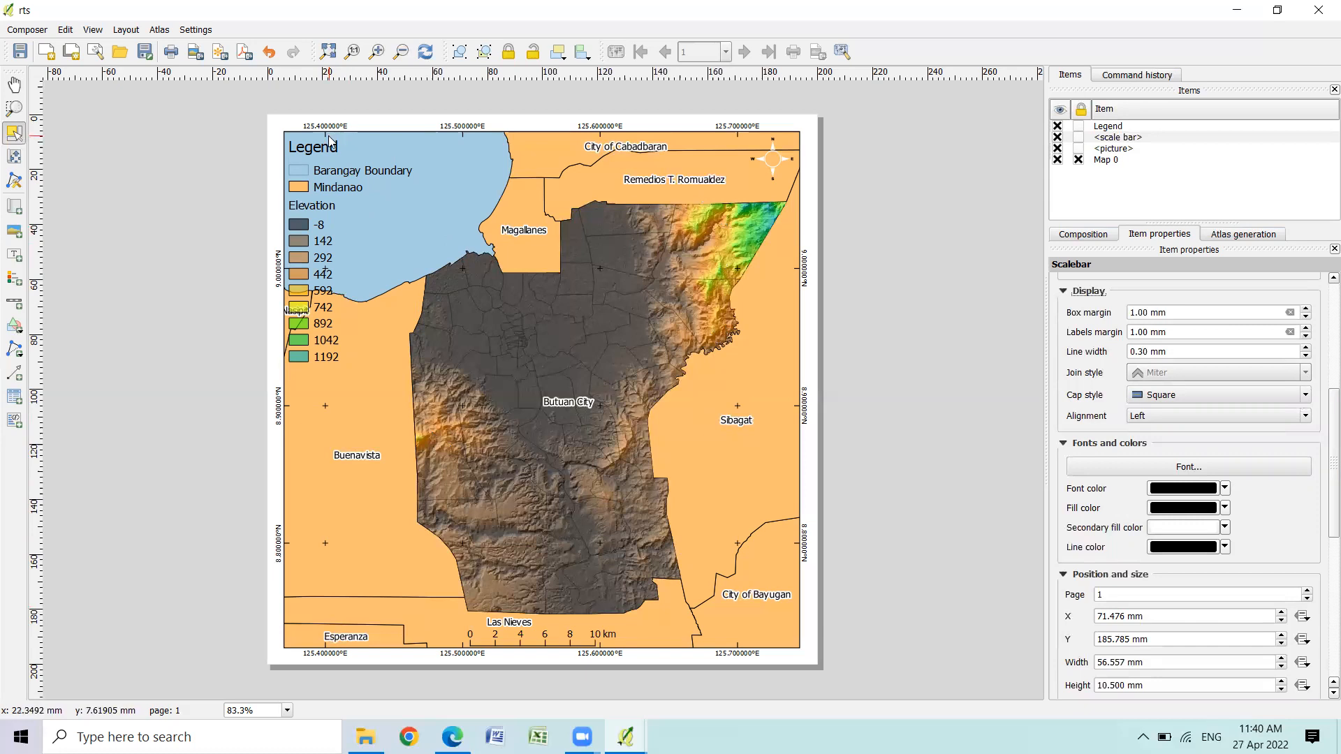
Add a label reading "Elevation Map of Butuan City", widened to fit on one line and placed near the map's upper edge
click(126, 29)
click(145, 65)
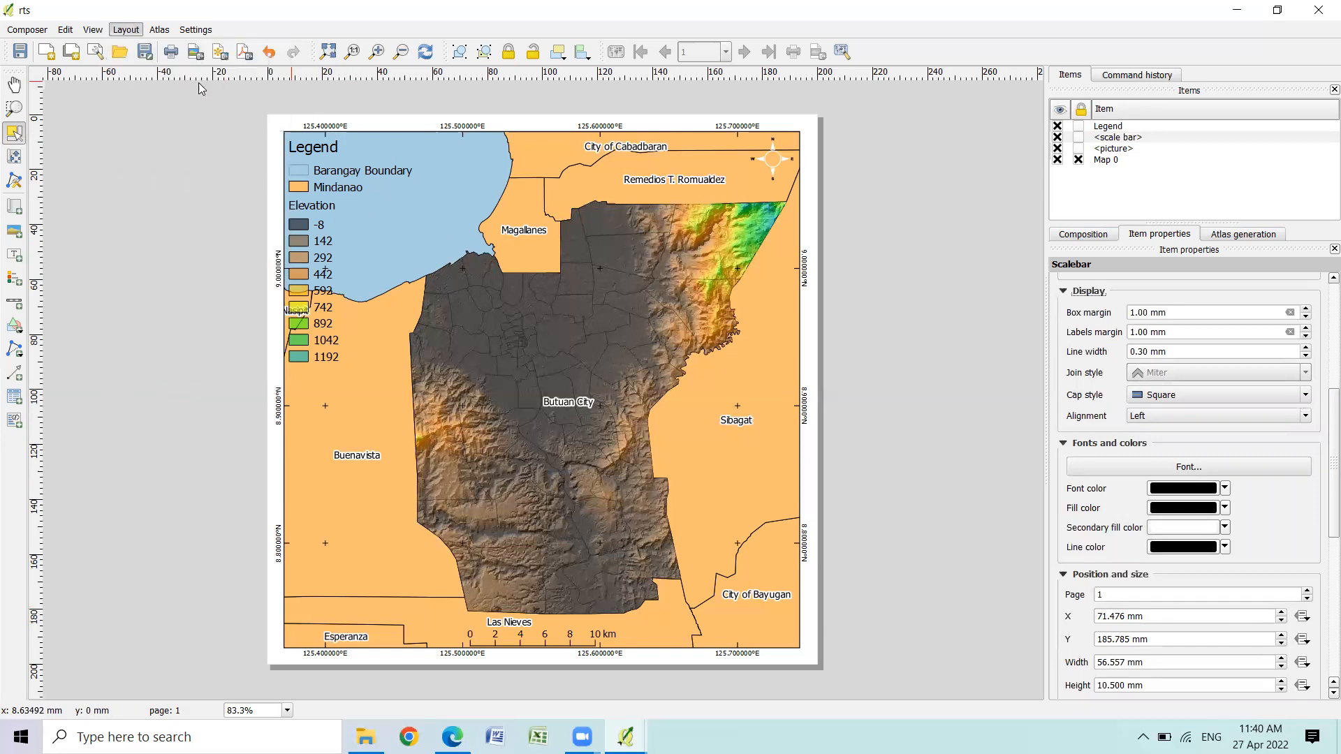
drag(302, 436, 362, 464)
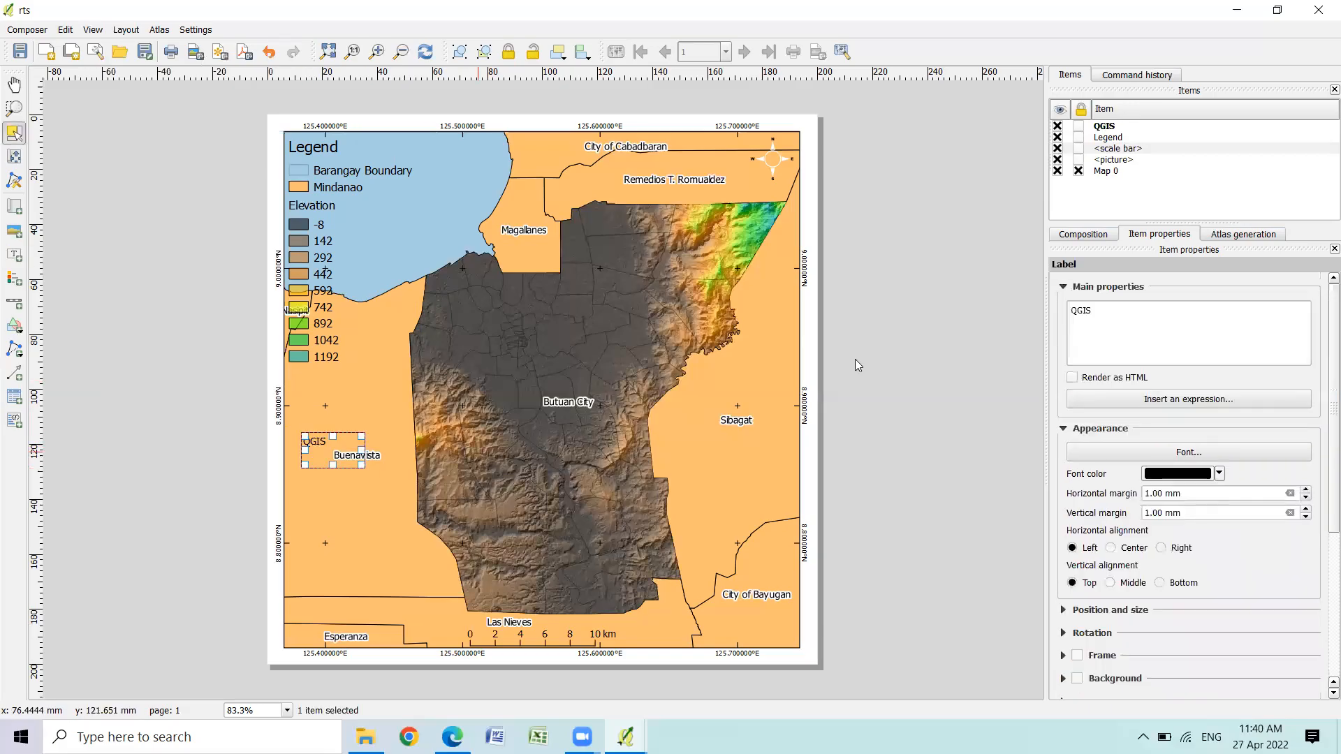
text(Elevatio)
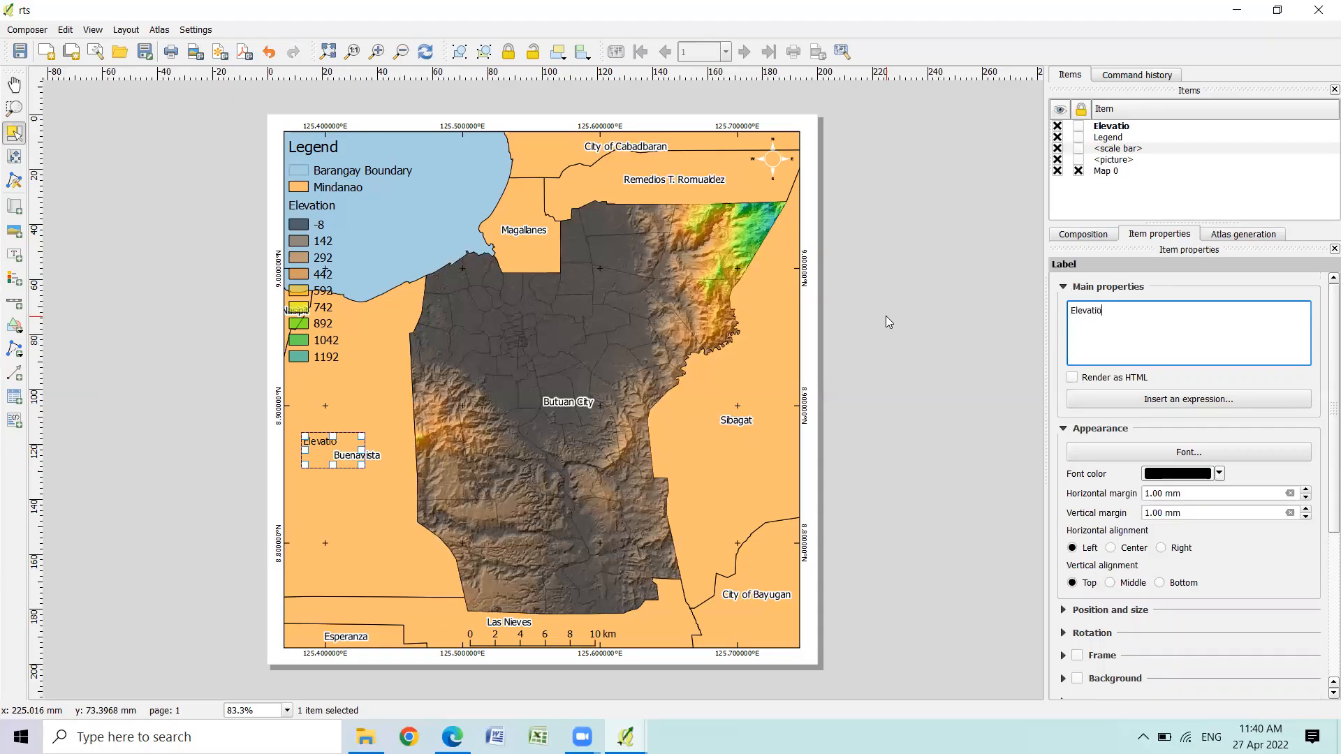
text(n Mao)
key(BackSpace)
key(BackSpace)
key(BackSpace)
text(p of Butuan City)
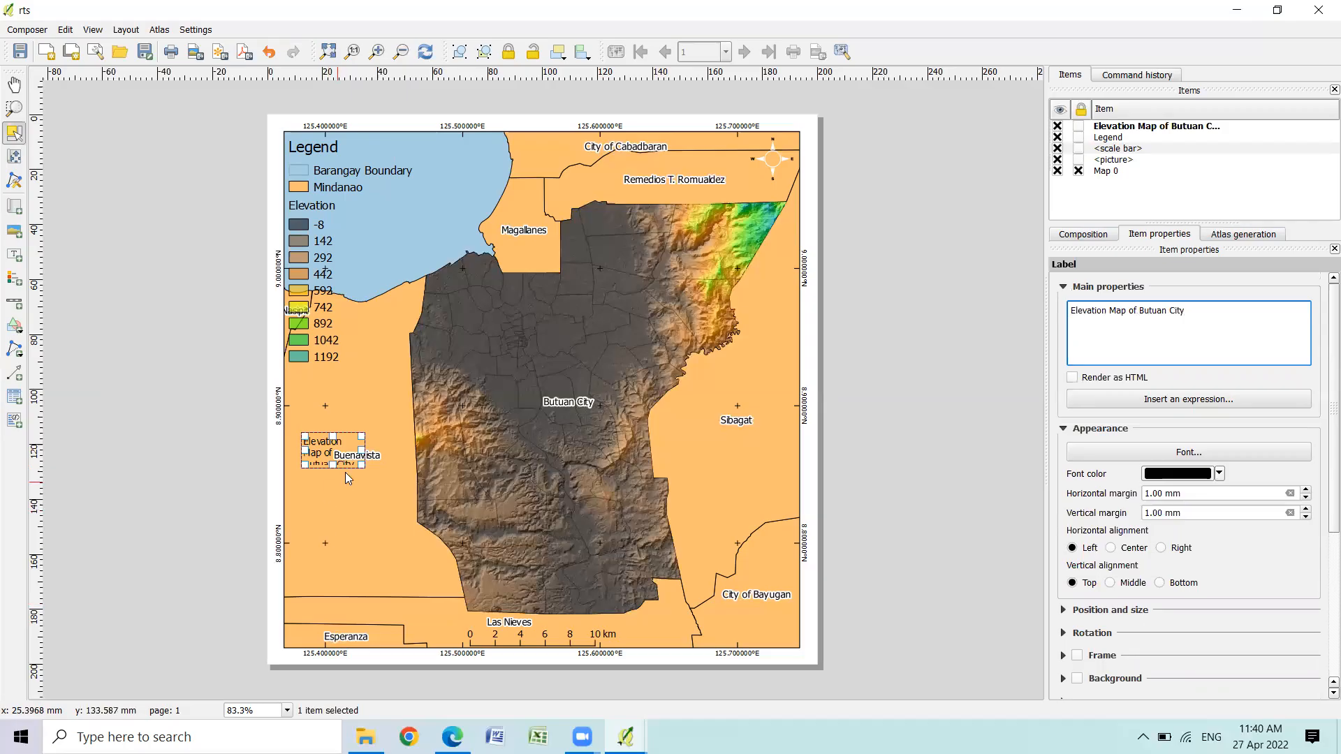
drag(361, 450, 507, 153)
Move the legend down the map's left side to leave room for a title above it
click(318, 173)
key(Down)
key(Down)
key(Down)
key(Down)
key(Down)
key(Down)
key(Down)
key(Down)
key(Down)
key(Down)
key(Down)
key(Down)
key(Down)
key(Down)
key(Down)
key(Down)
key(Down)
key(Down)
key(Down)
key(Down)
key(Up)
key(Up)
key(Up)
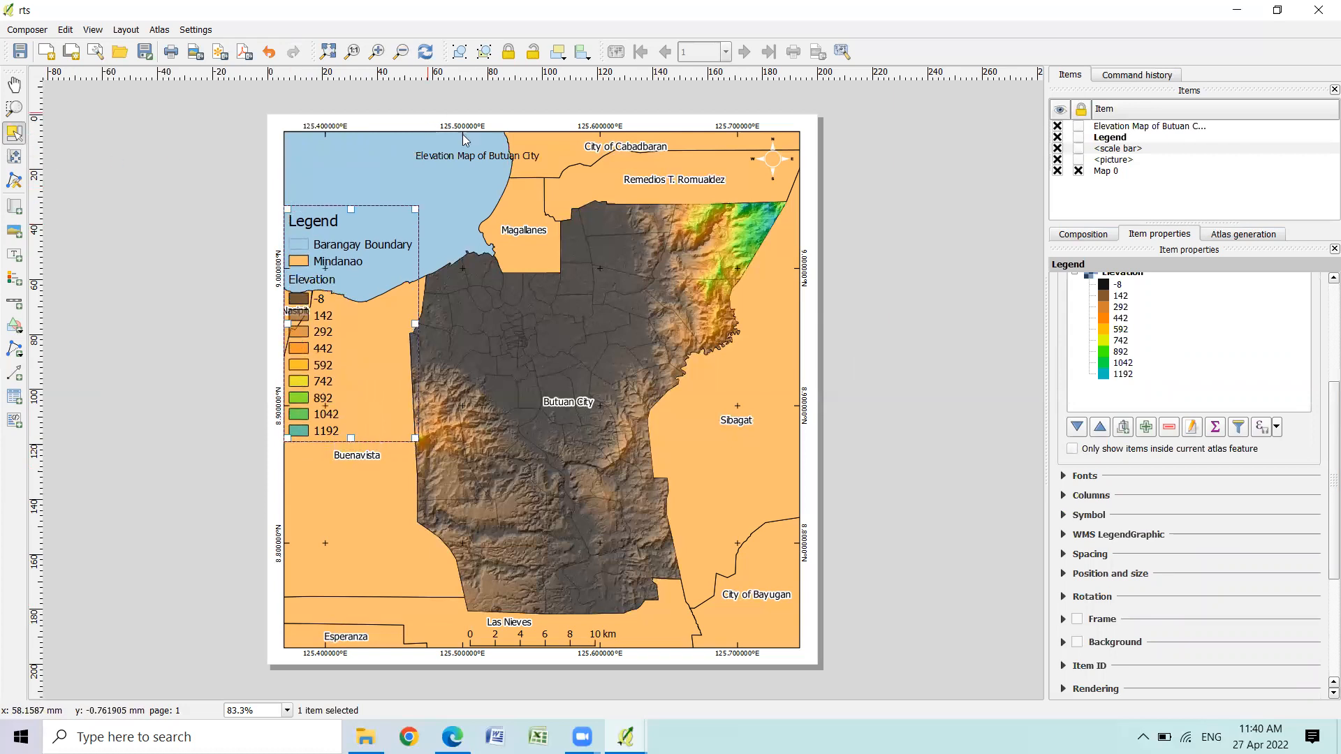
Move the title label into the map's upper-left corner, above the legend
click(455, 159)
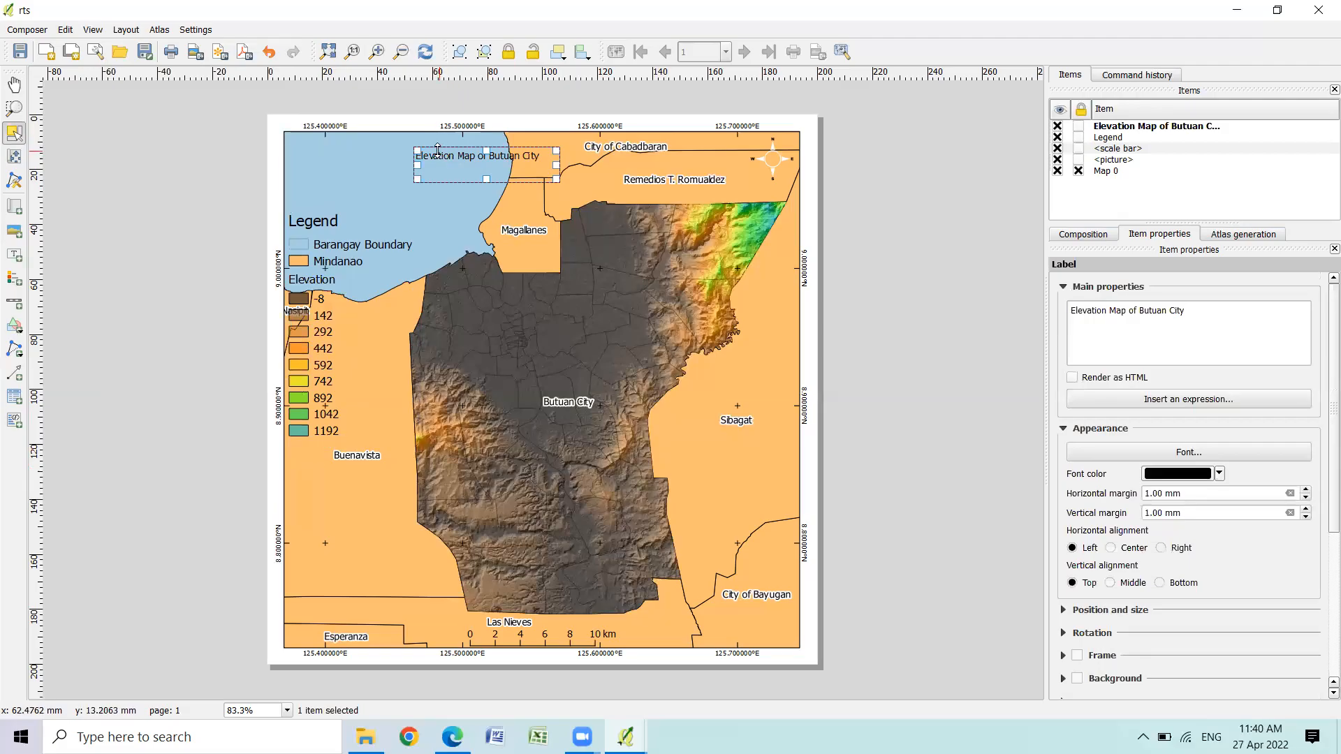
drag(435, 156, 305, 141)
click(864, 208)
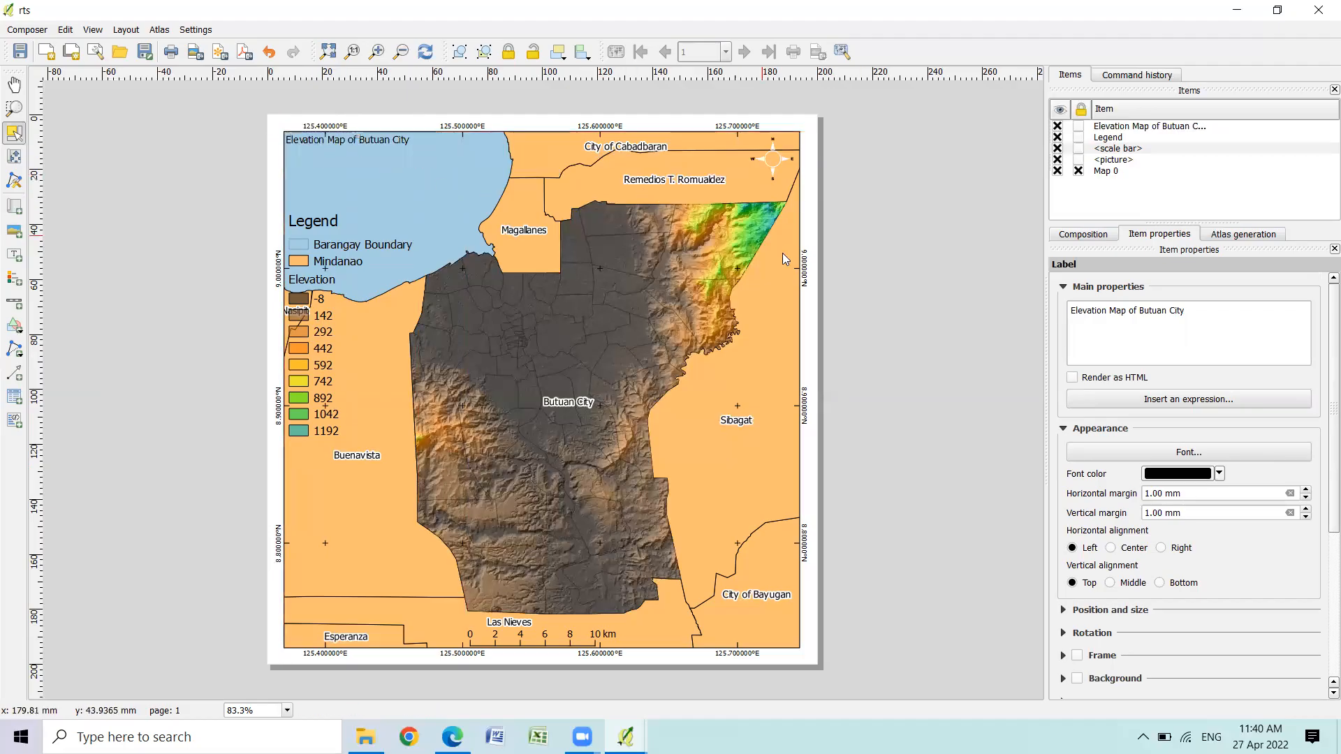
Set the title label's font size to 24
click(362, 144)
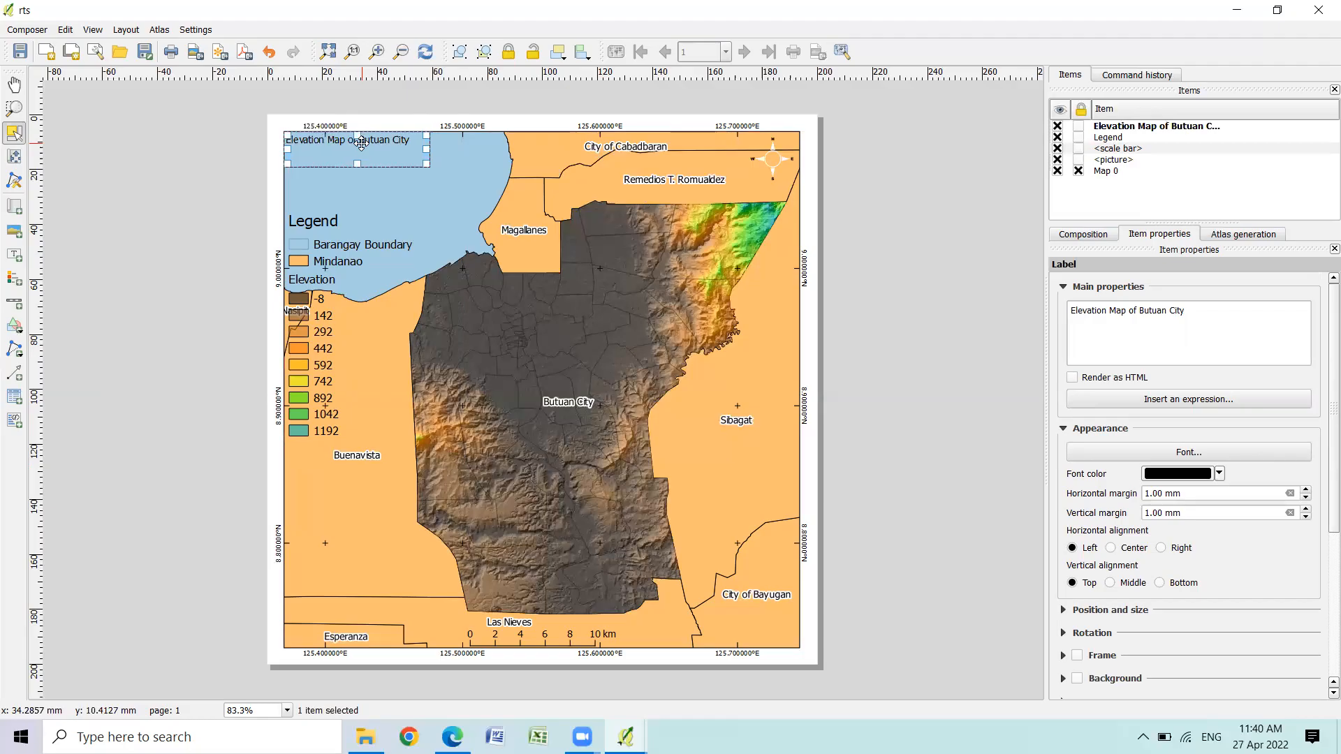
click(1135, 453)
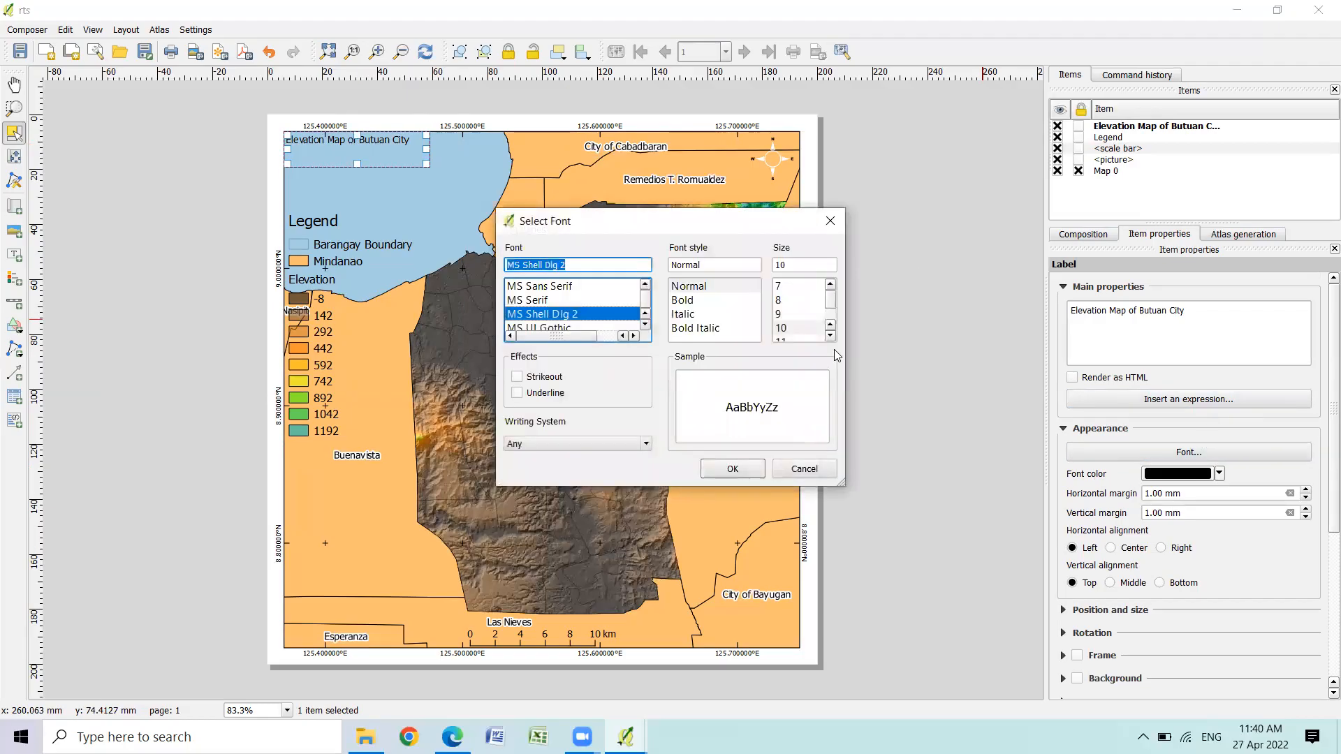
click(829, 336)
click(829, 336)
click(830, 337)
click(830, 338)
click(830, 338)
click(796, 313)
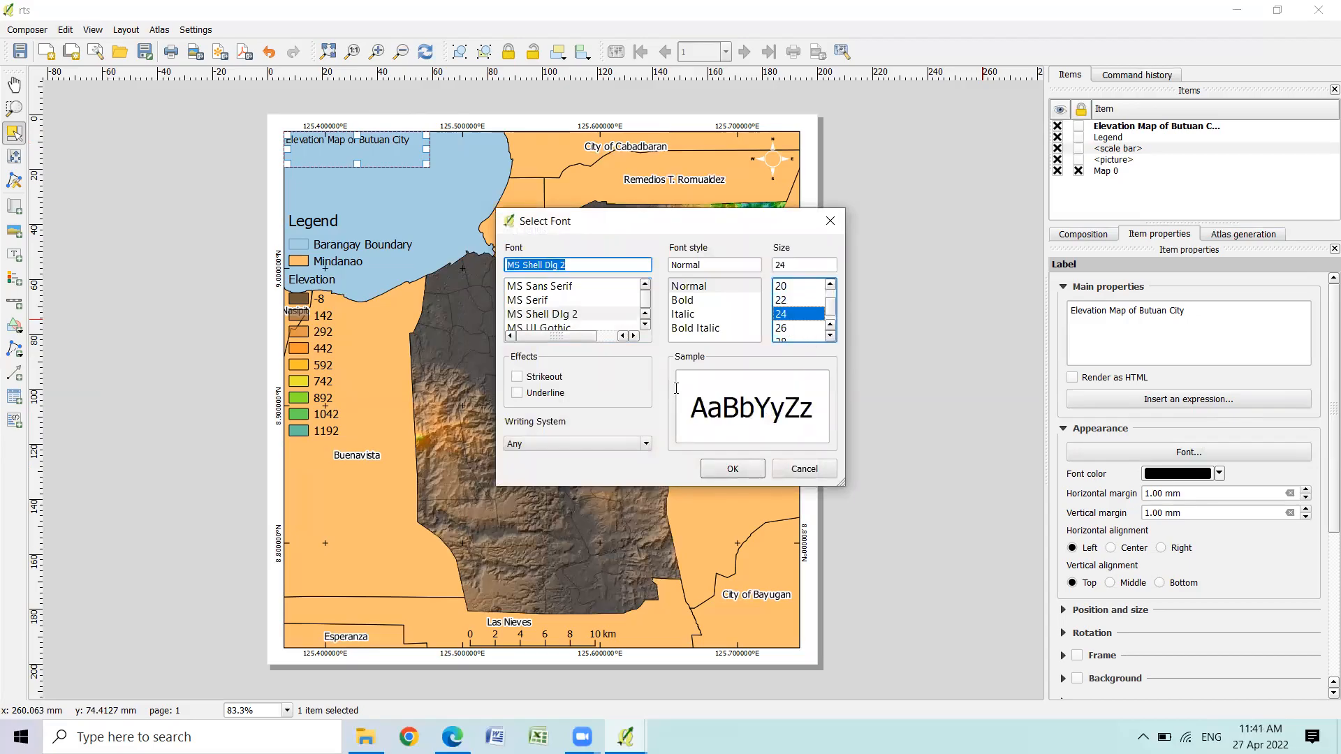
click(718, 468)
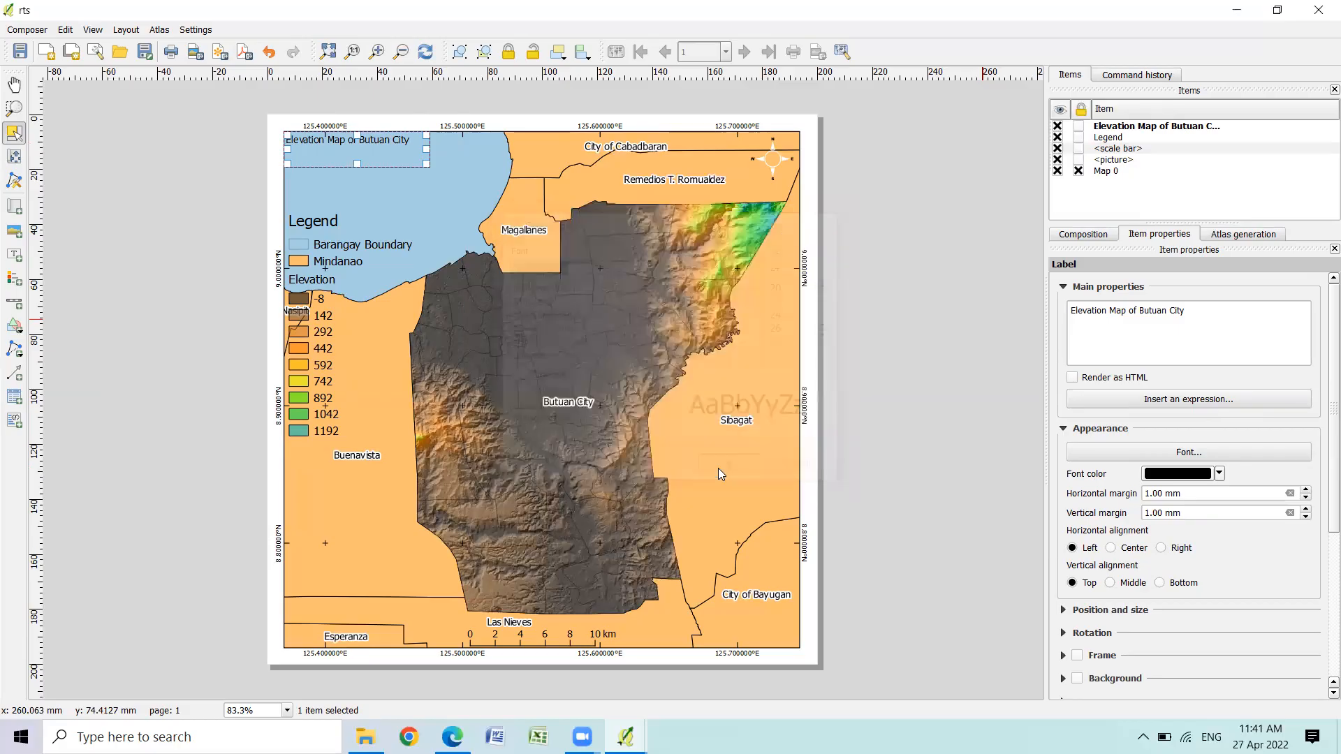
Resize the title label to fit its text on two lines, and nudge it slightly away from the map's corner
drag(424, 148, 539, 151)
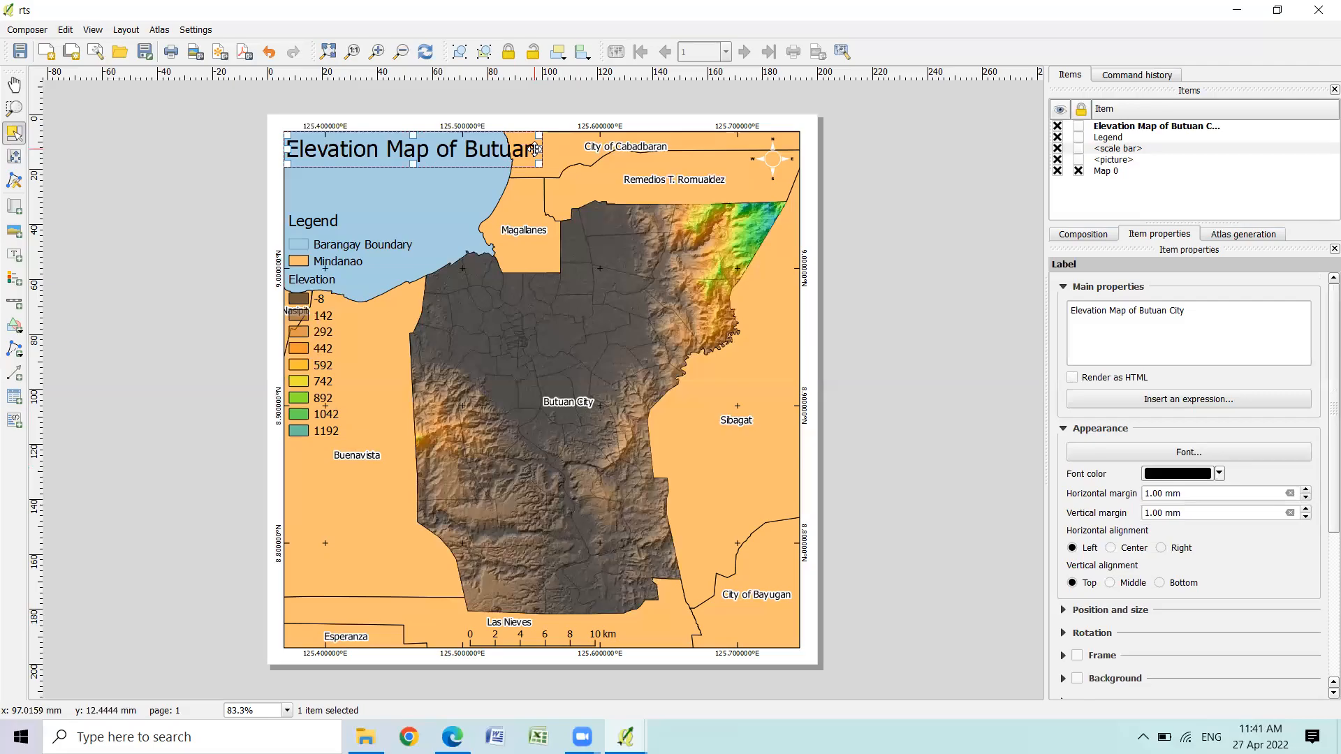
drag(414, 164, 419, 203)
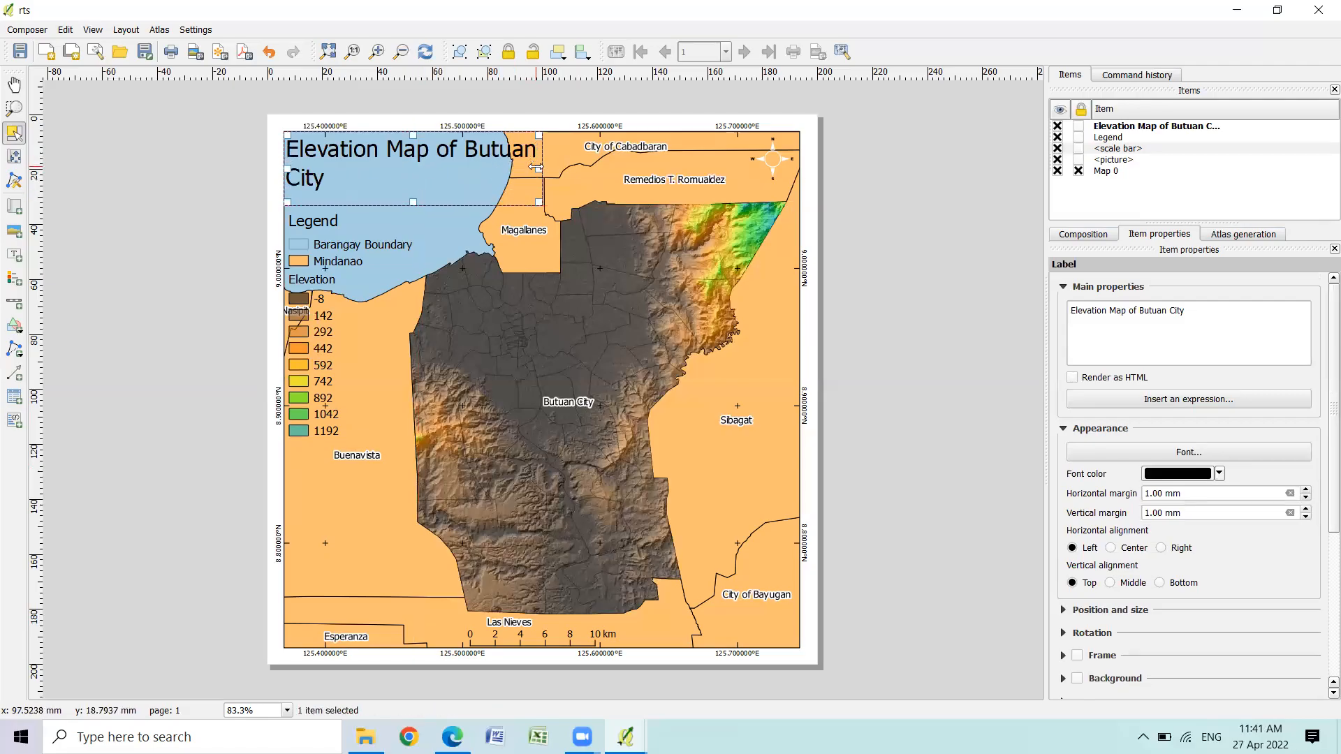
drag(520, 167, 431, 167)
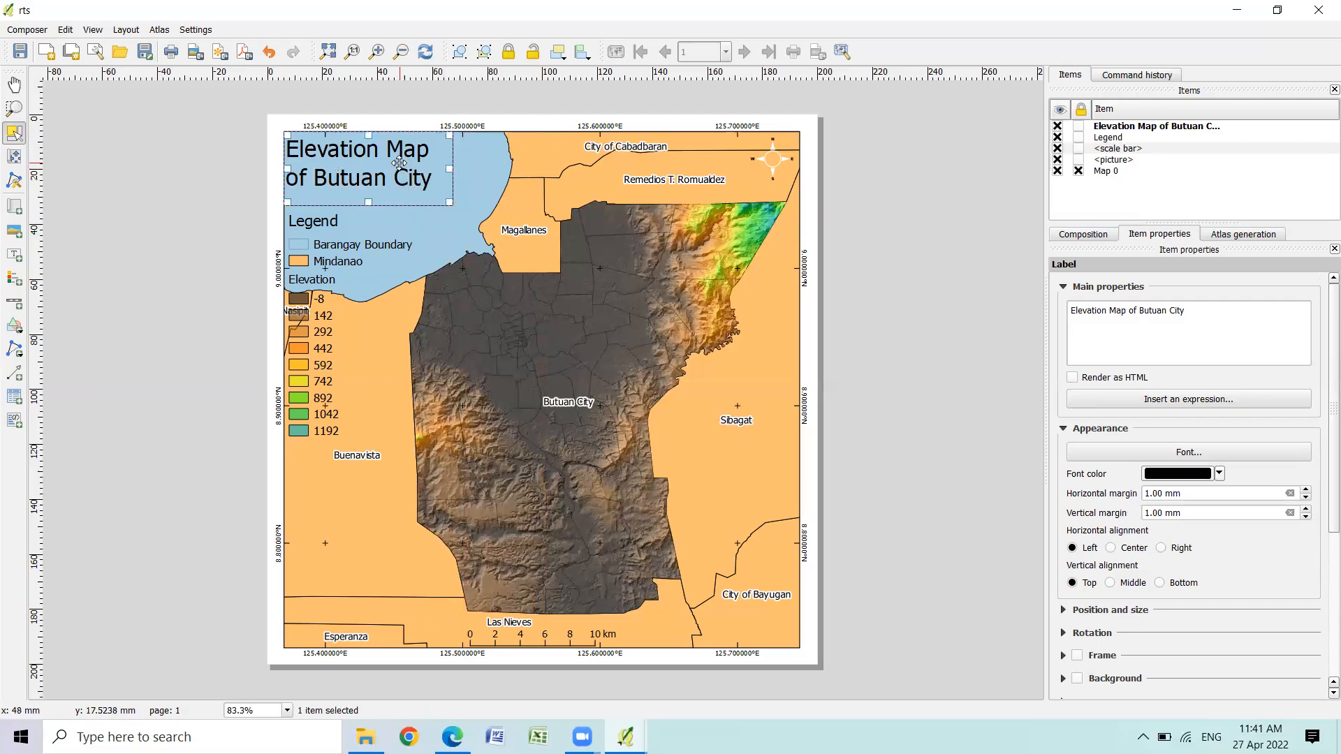
key(Right)
key(Right)
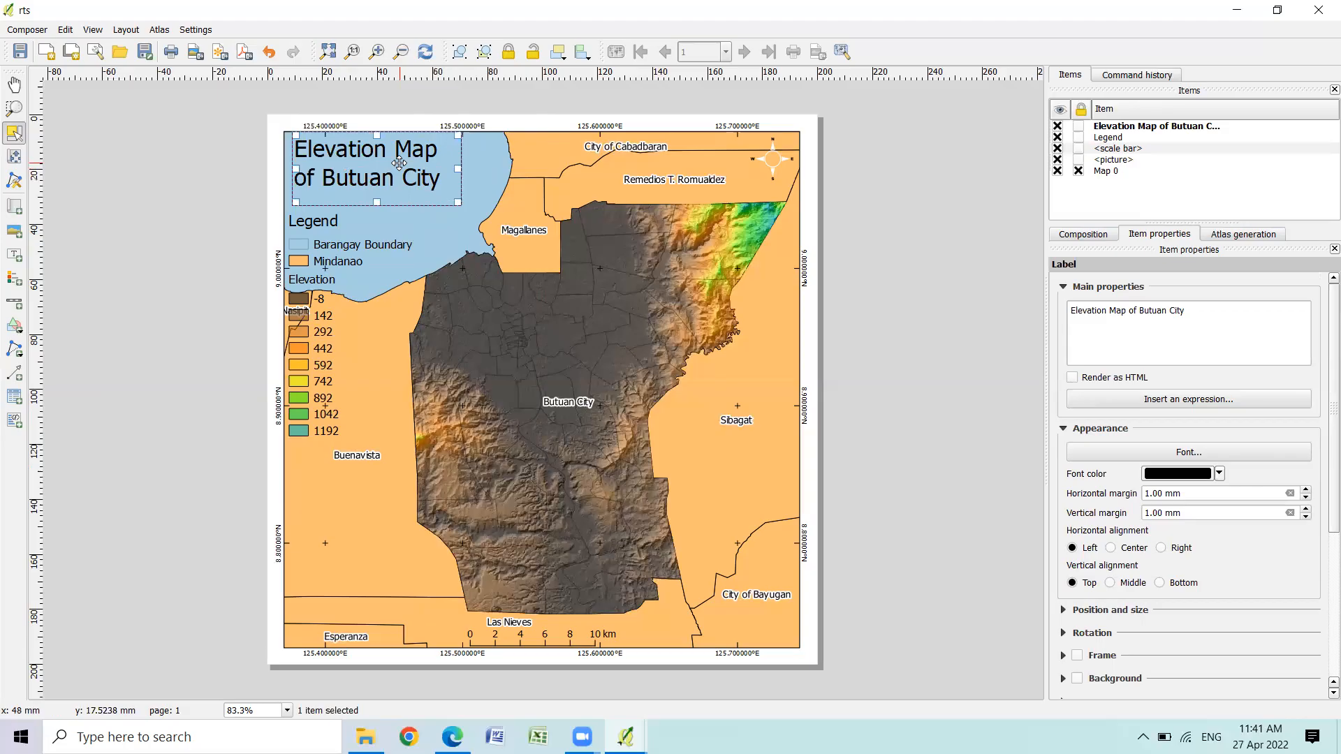
key(Left)
key(Down)
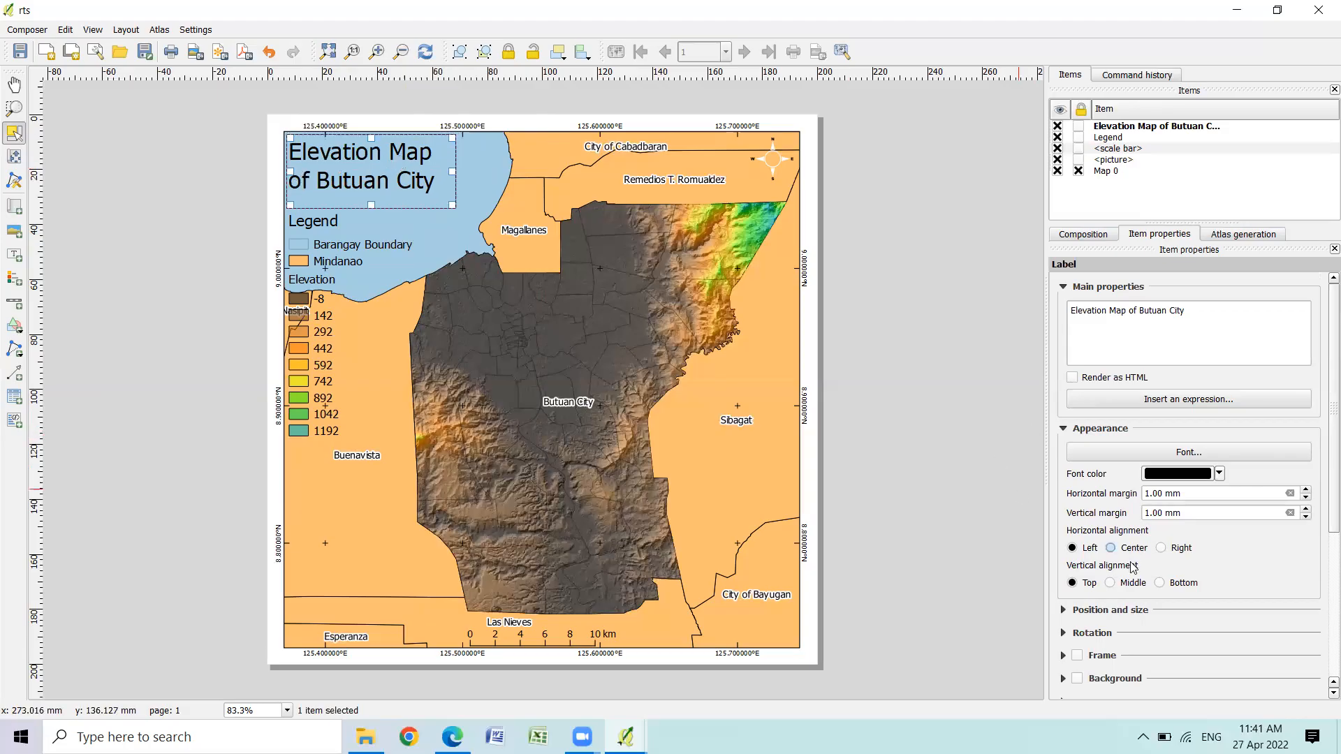
Center the title text horizontally and widen the label until the first line reads "Elevation Map of"
click(1111, 548)
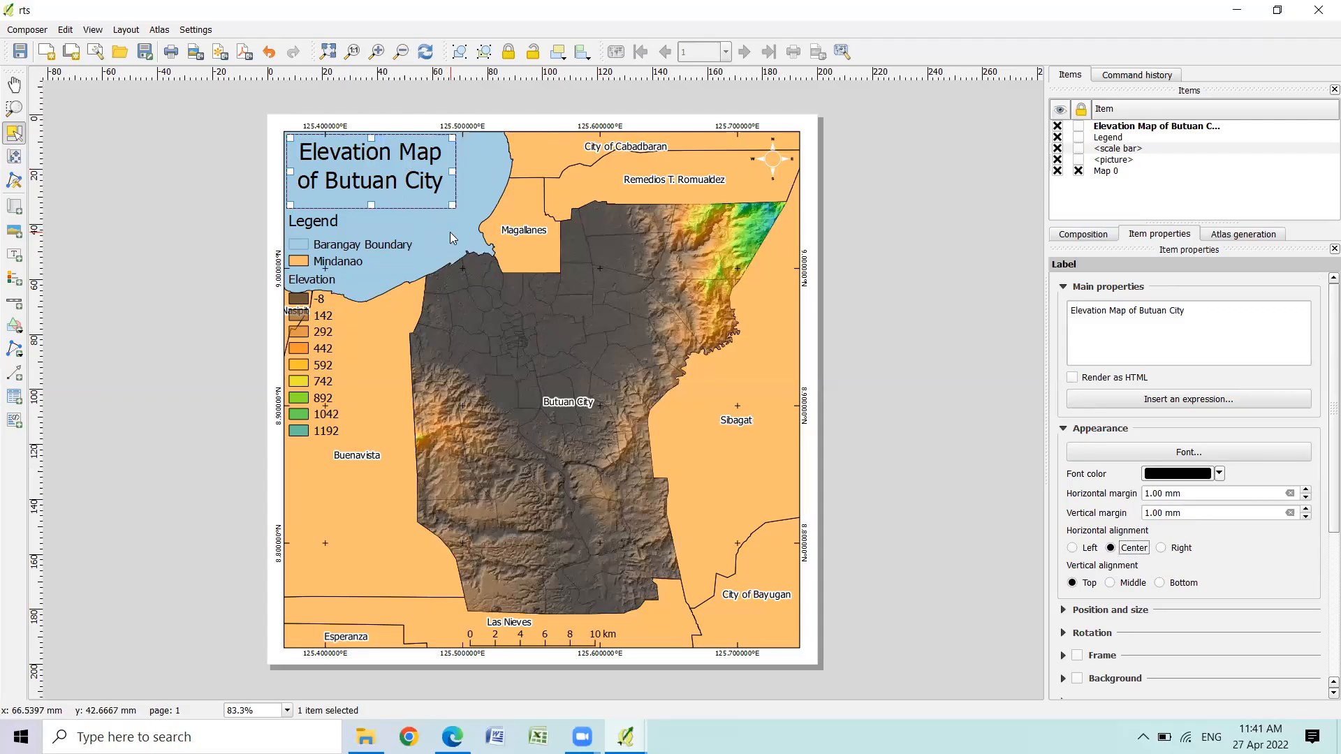
drag(453, 173, 471, 172)
click(941, 258)
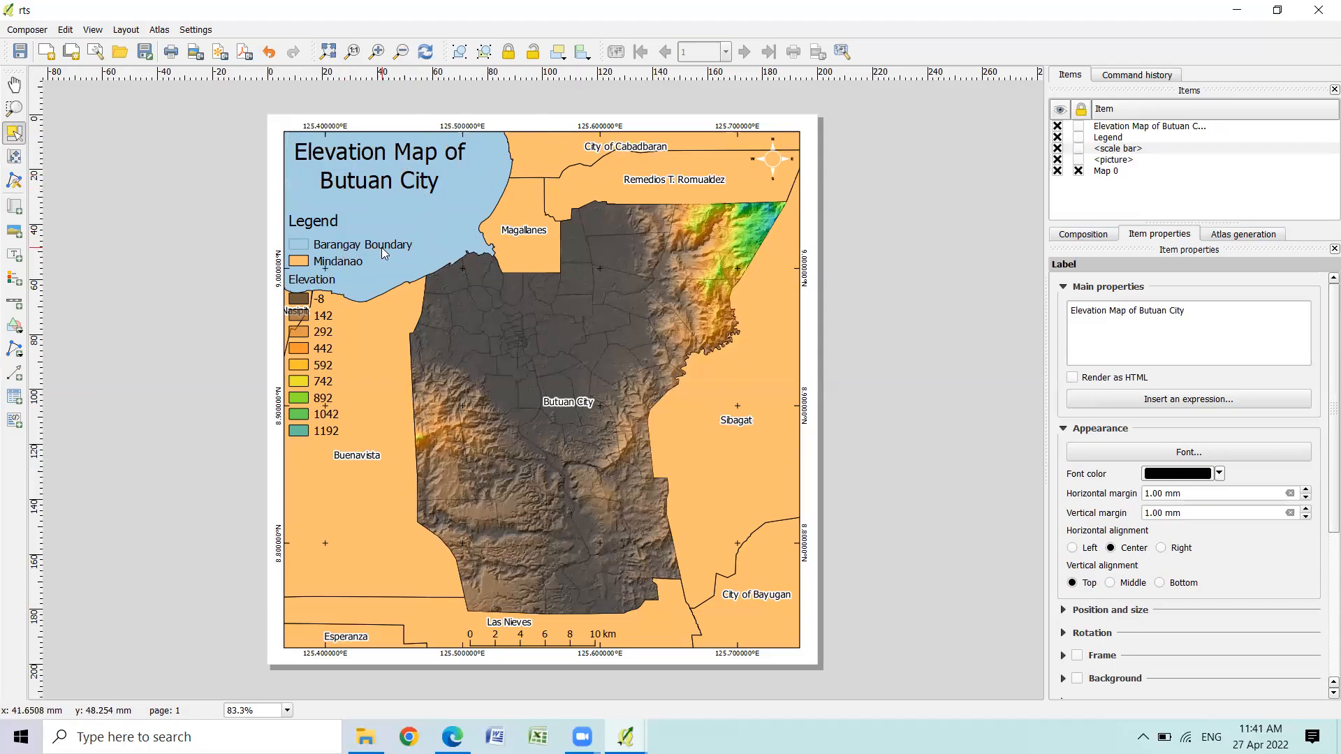
Rename the legend's Mindanao entry as "Municipal/City Boundary"
click(346, 261)
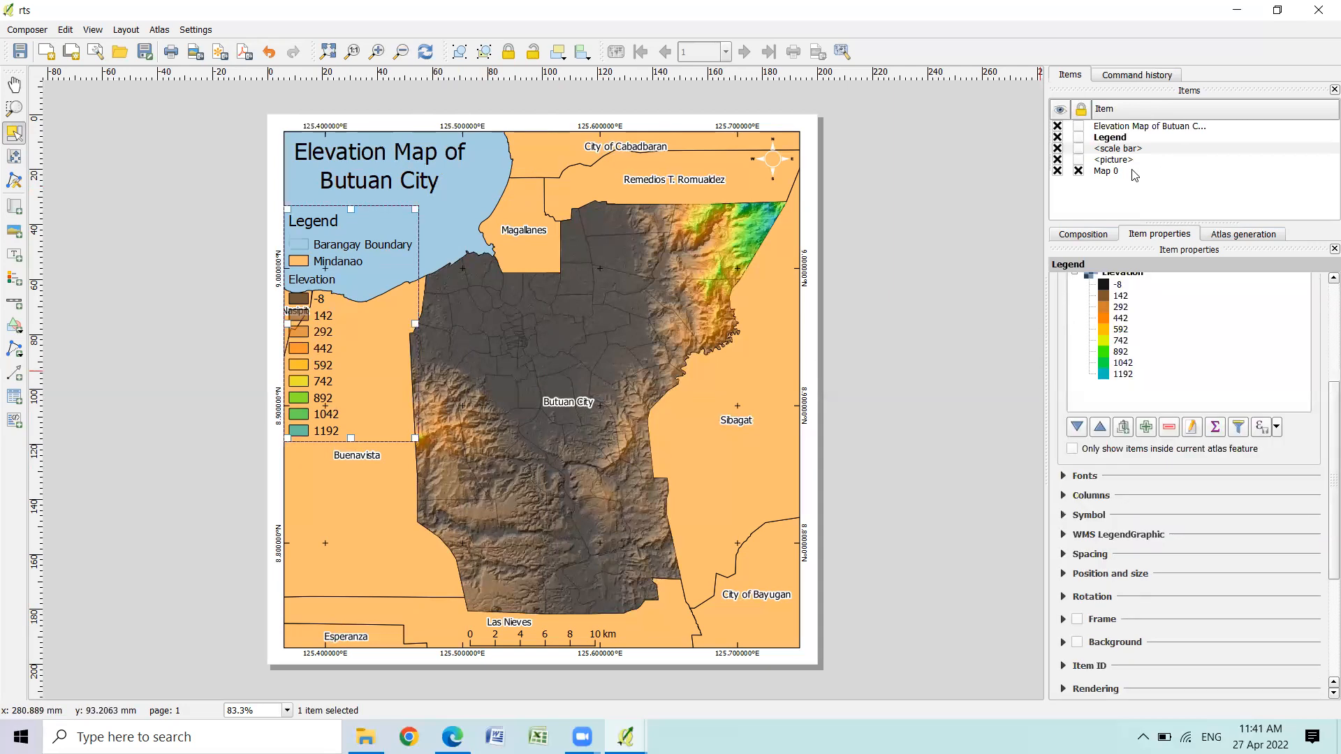
click(1125, 138)
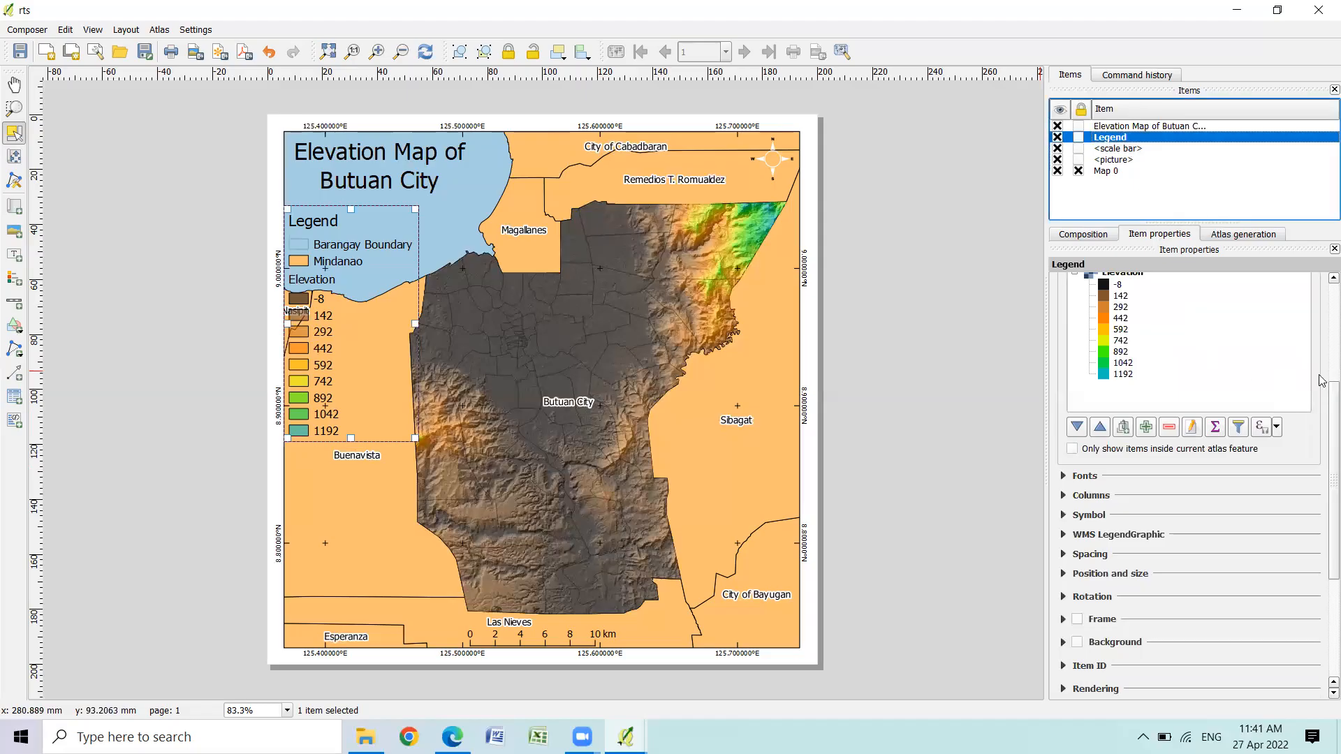
scroll(1322, 381, up, 5)
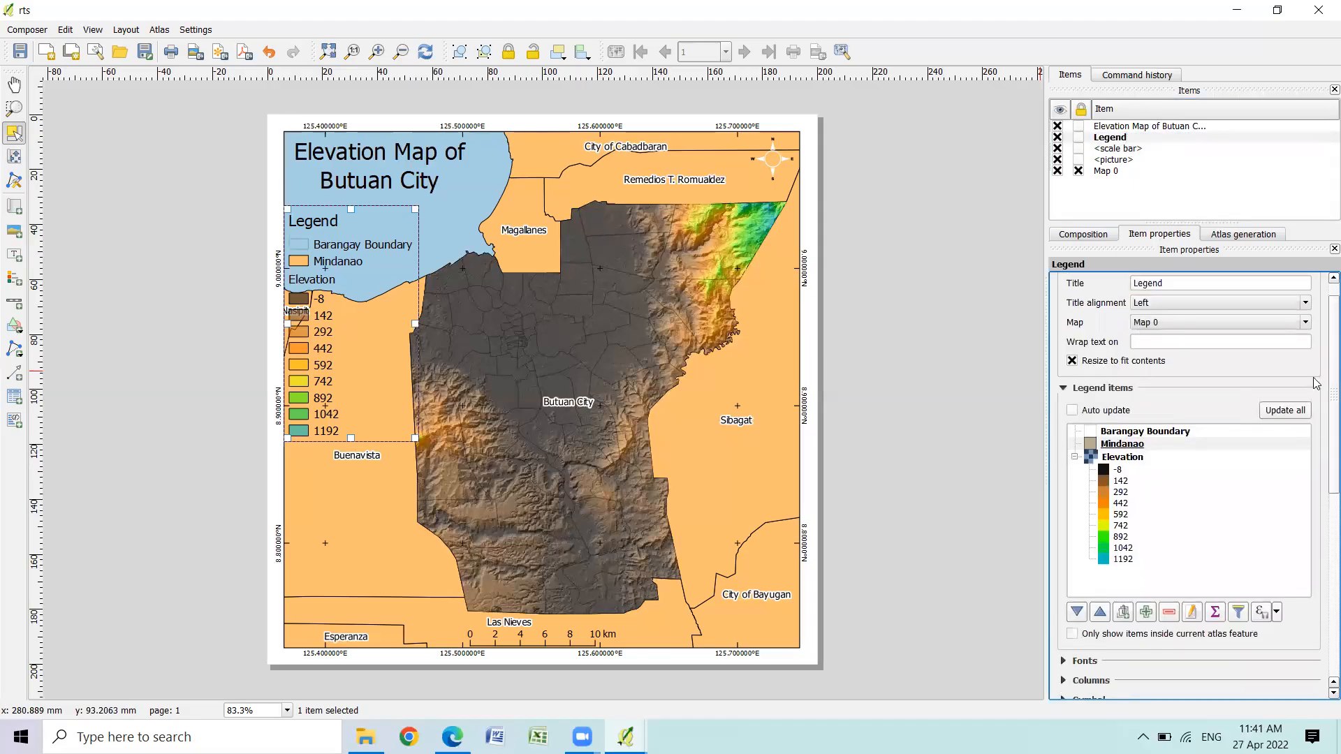
double_click(1146, 446)
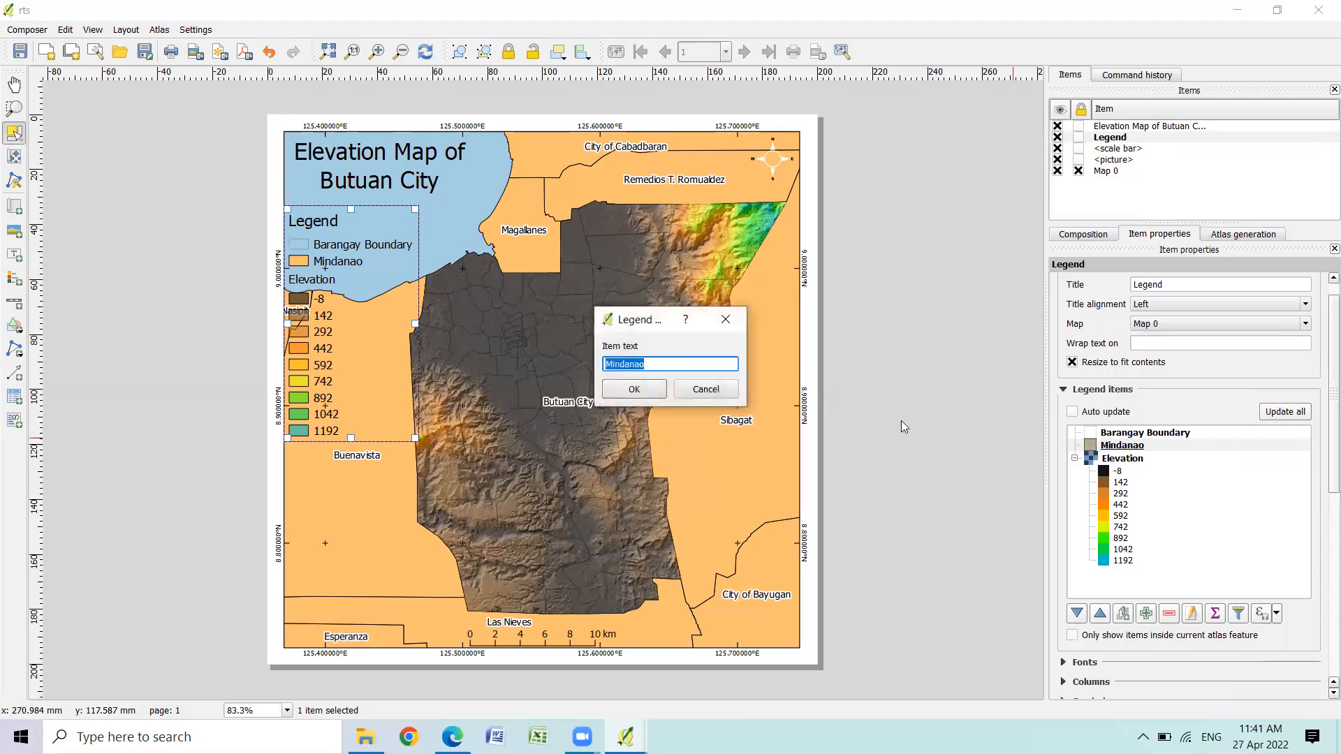
text(M)
text(undary)
key(Return)
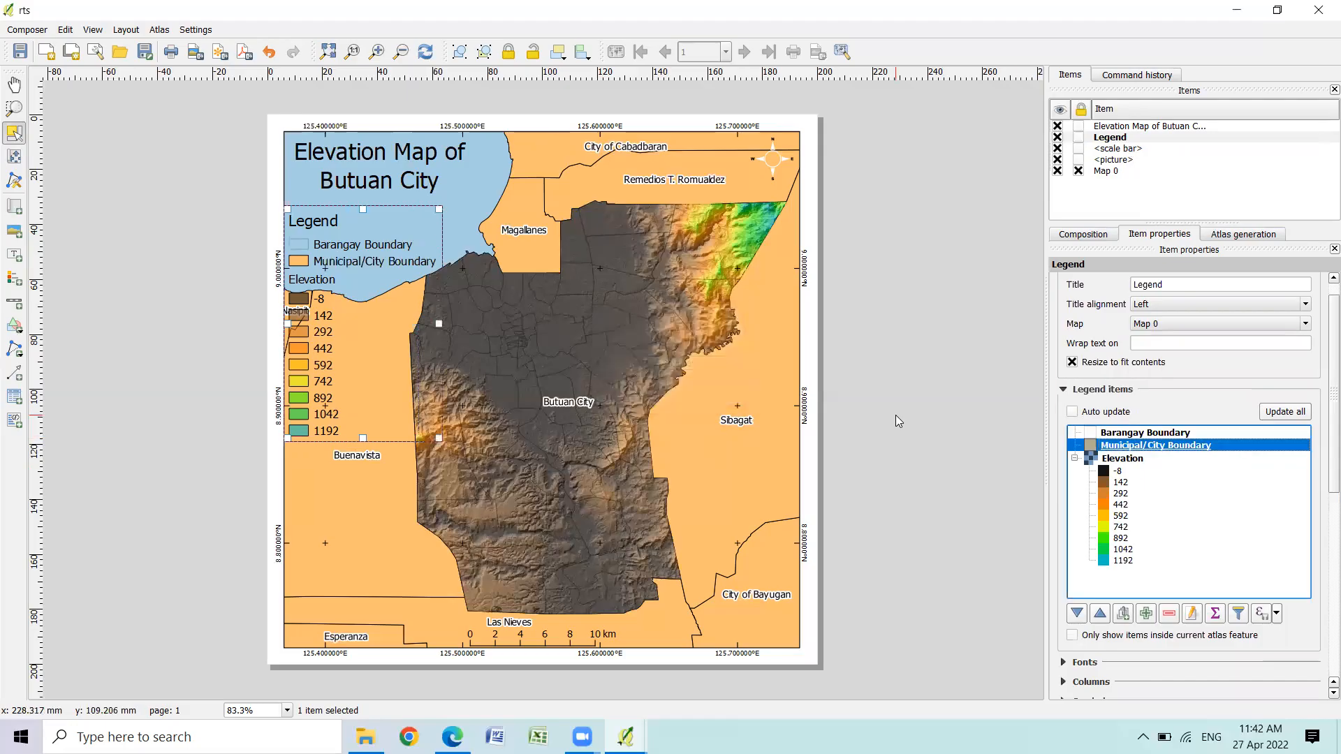
click(873, 387)
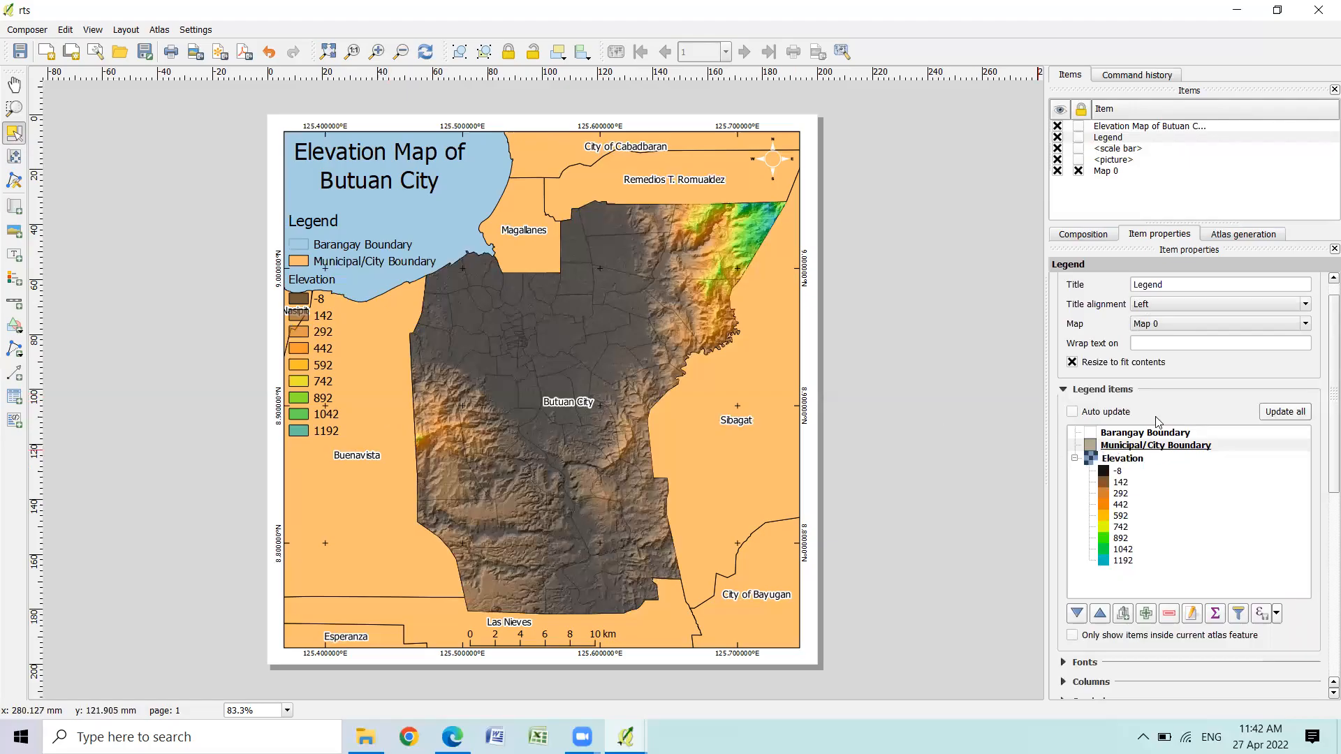
Rename the legend's Elevation heading as "Elevation Class"
click(1128, 459)
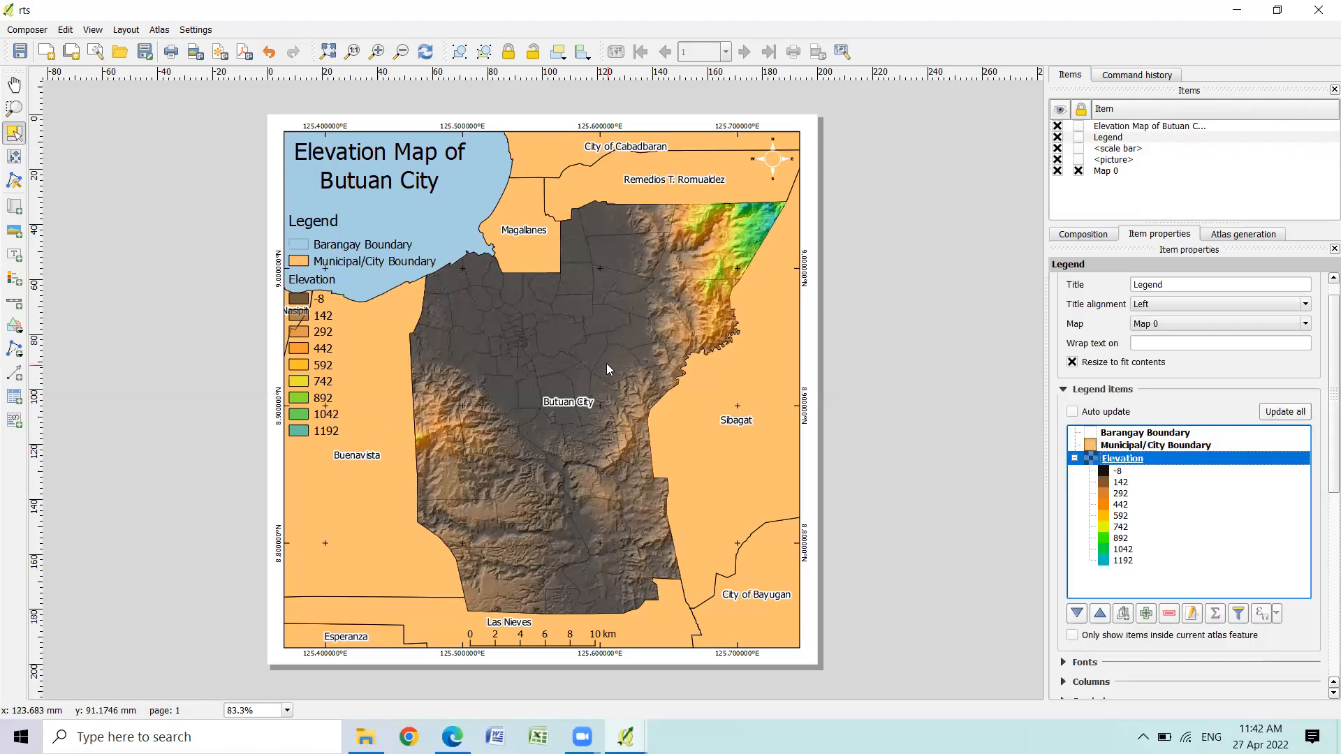
double_click(1131, 460)
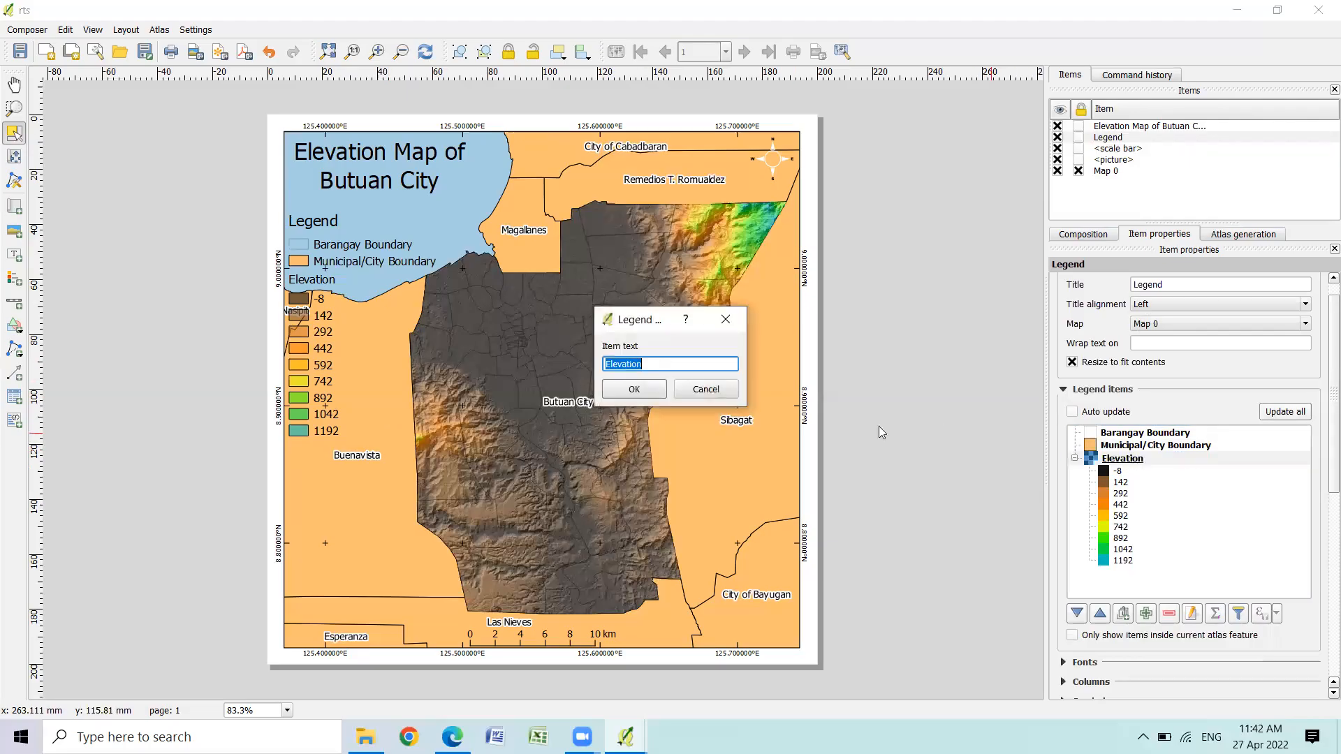
click(672, 362)
click(638, 390)
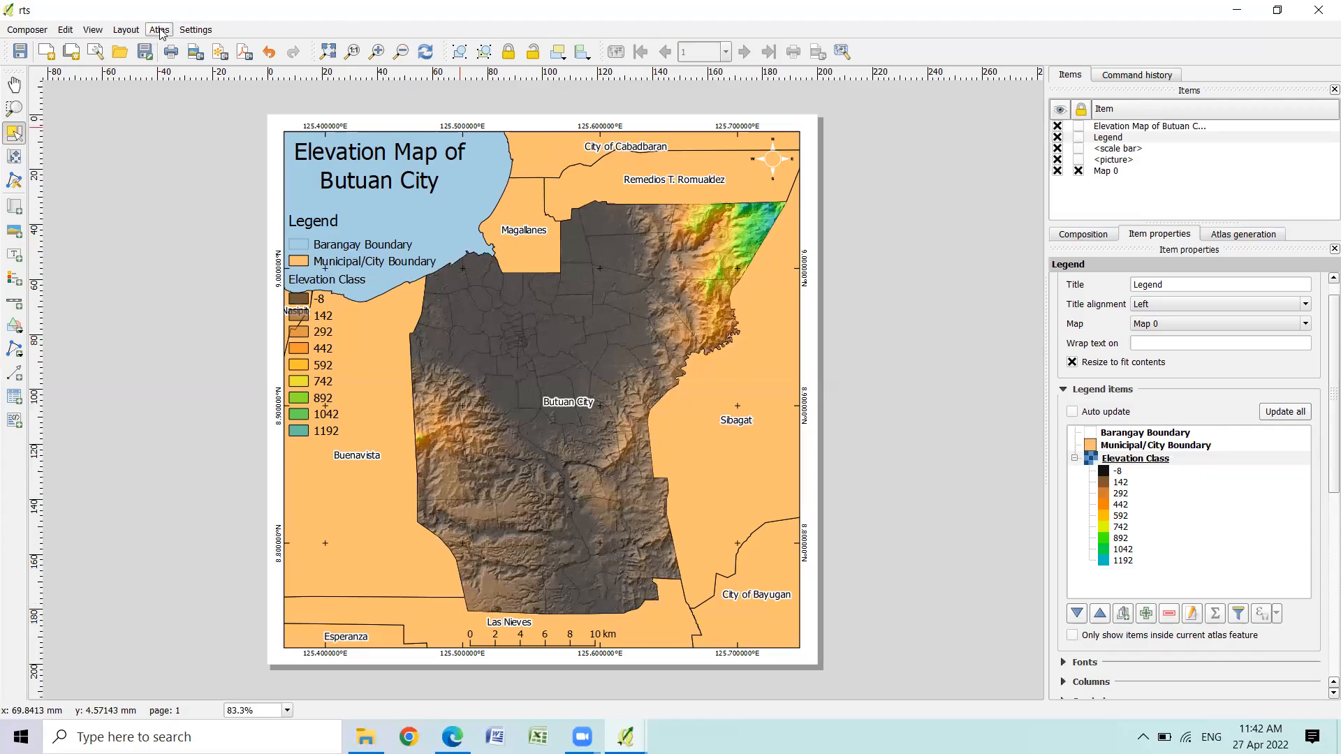
Add a label near the map's lower-right corner and replace its default text with the map author's name
click(133, 30)
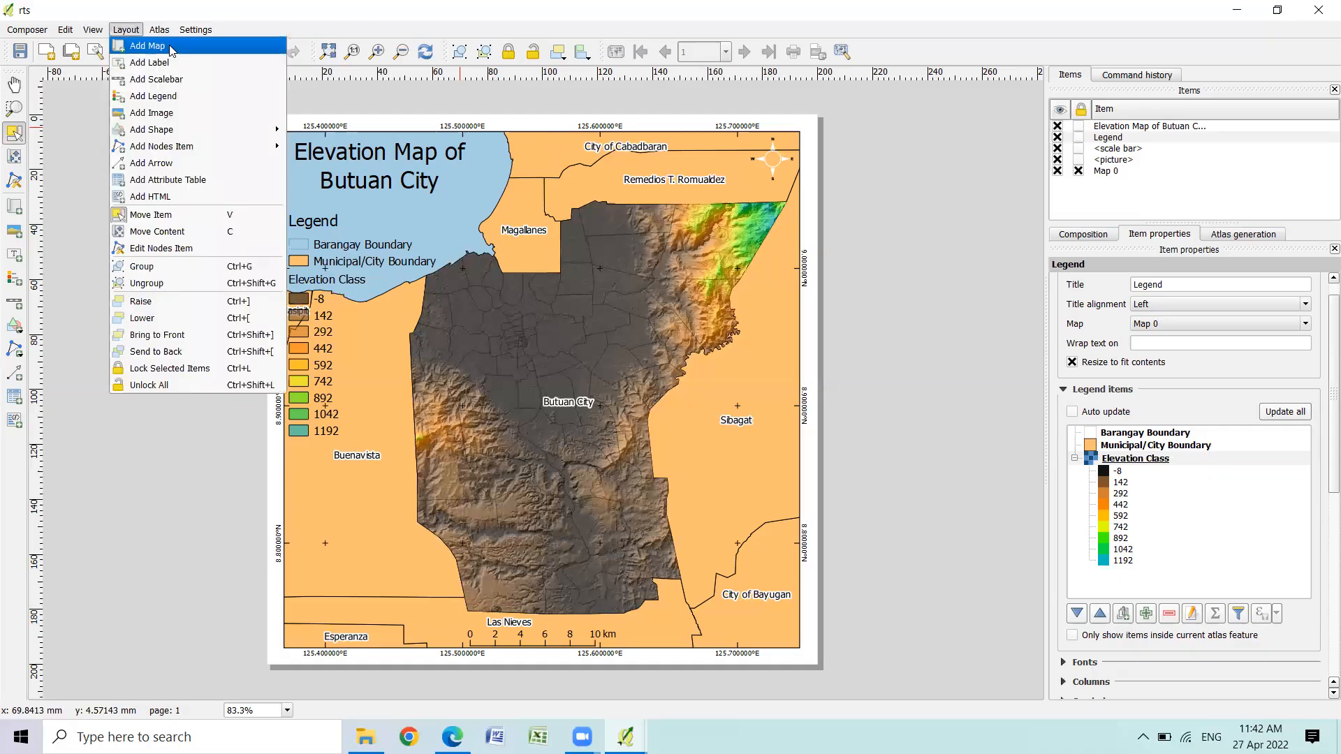
click(182, 66)
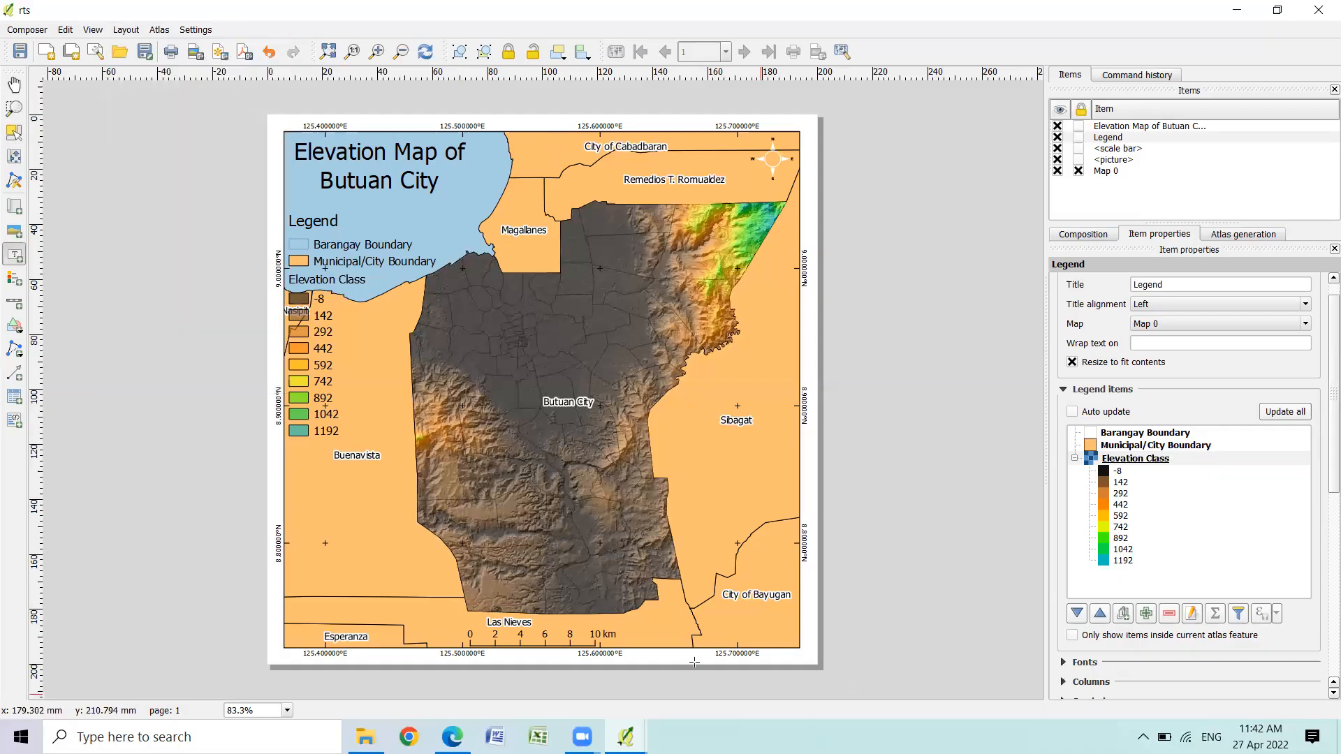
click(702, 617)
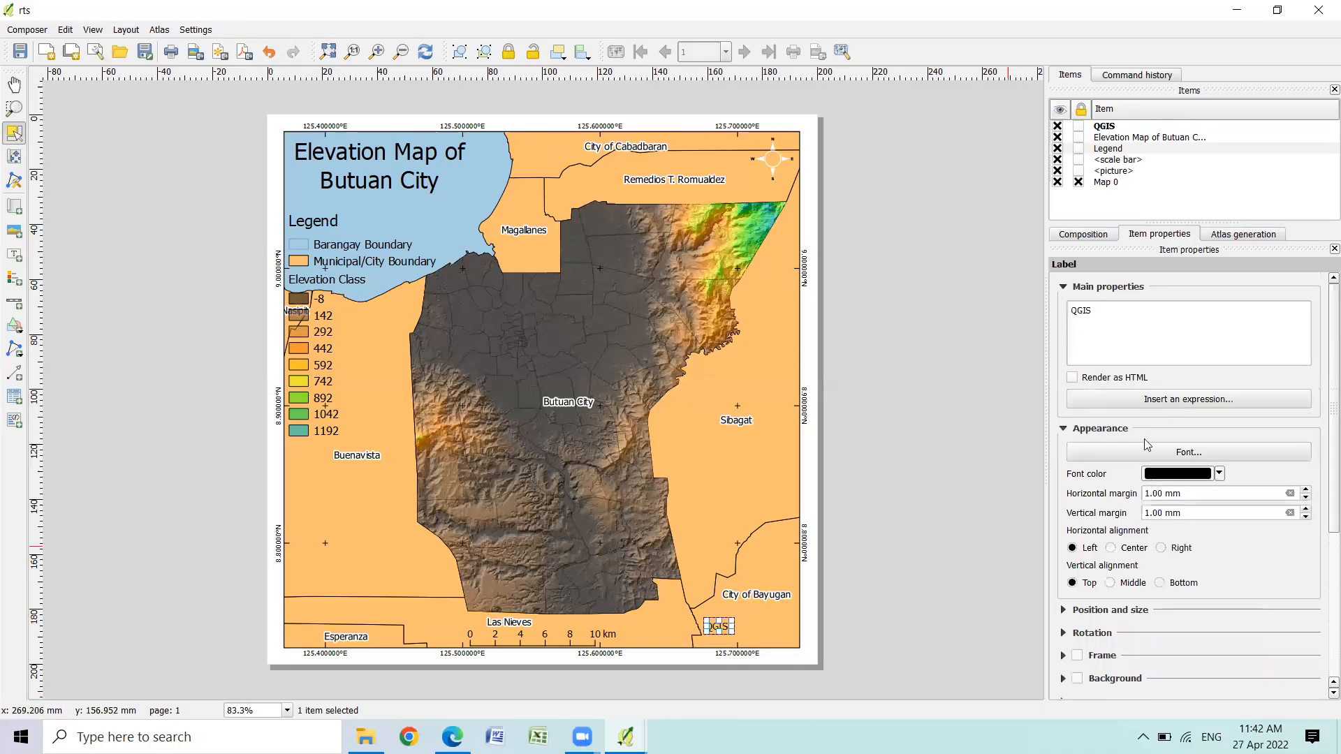
click(1118, 322)
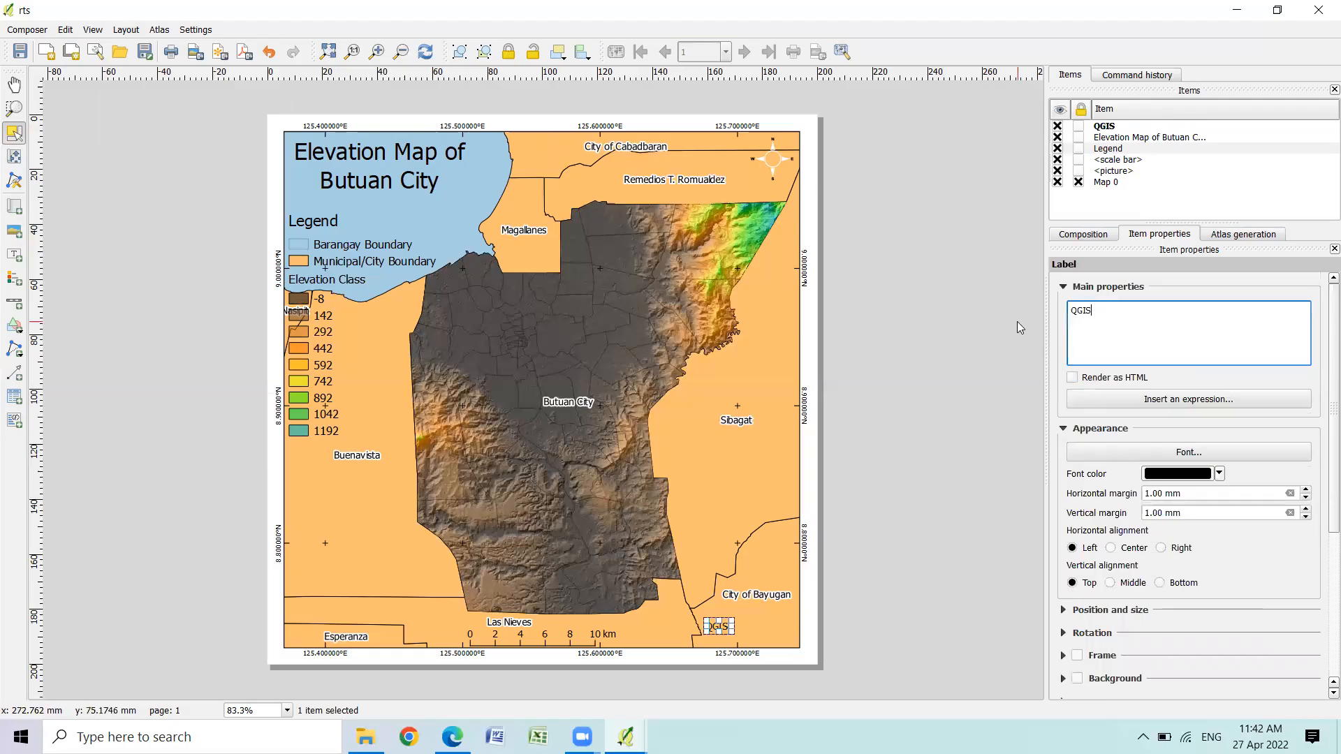
key(BackSpace)
key(BackSpace)
key(BackSpace)
key(BackSpace)
text(RT Sarmiento)
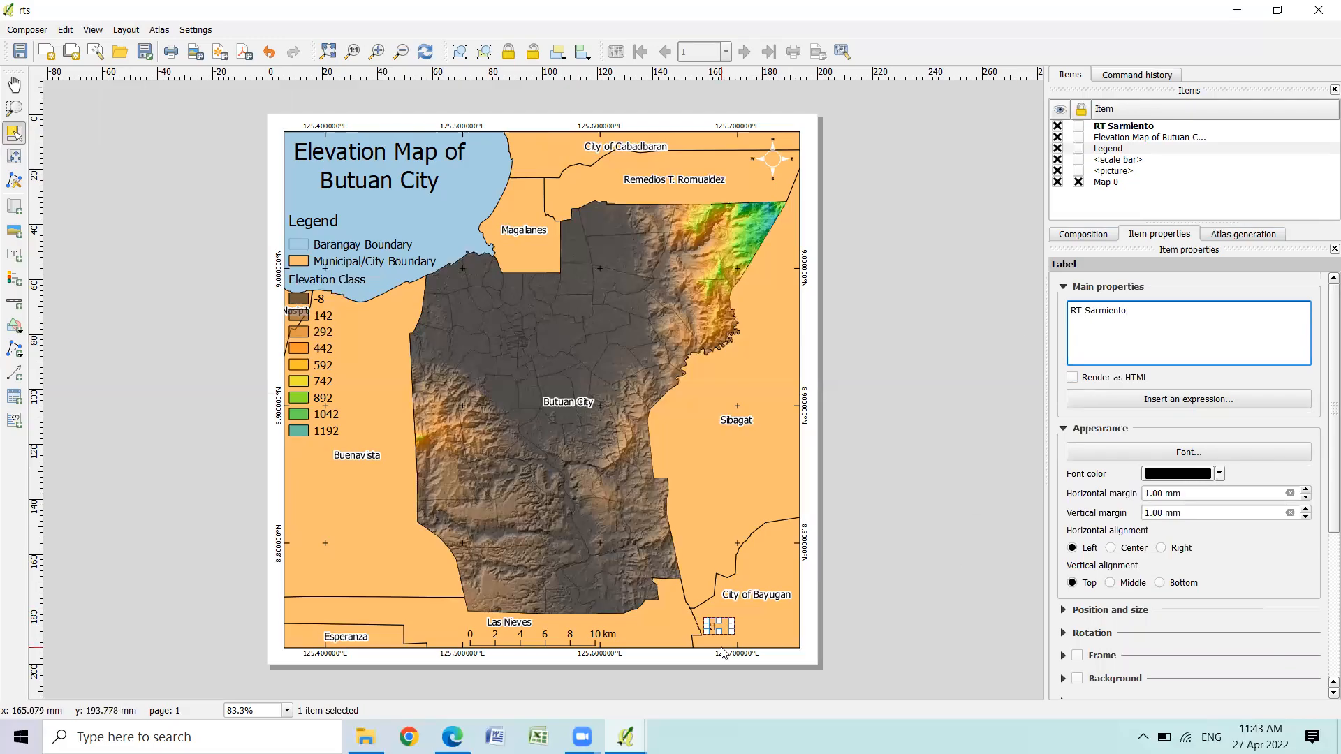
Widen the author label to fit the full name on one line and nudge it closer to the map's lower-right corner
drag(730, 626, 773, 626)
key(Down)
key(Right)
key(Right)
key(Right)
key(Right)
key(Right)
key(Right)
key(Right)
key(Right)
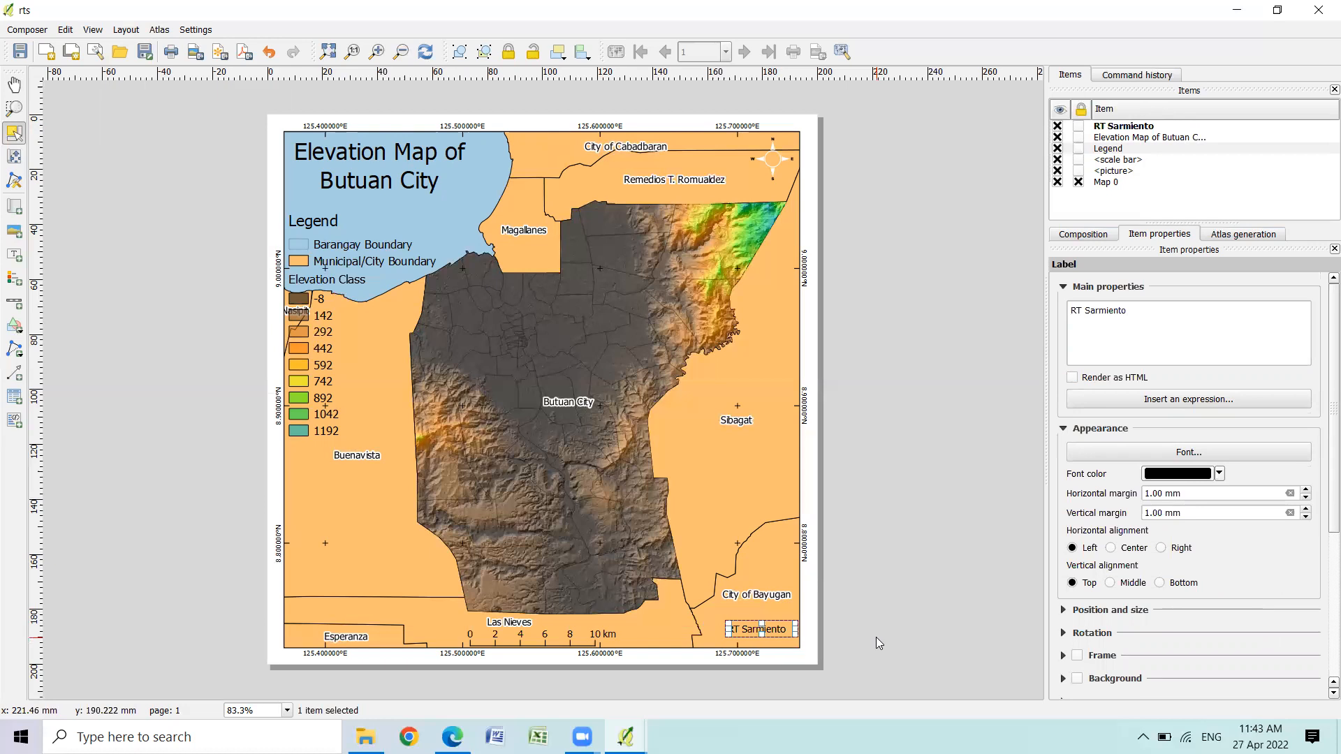
key(Down)
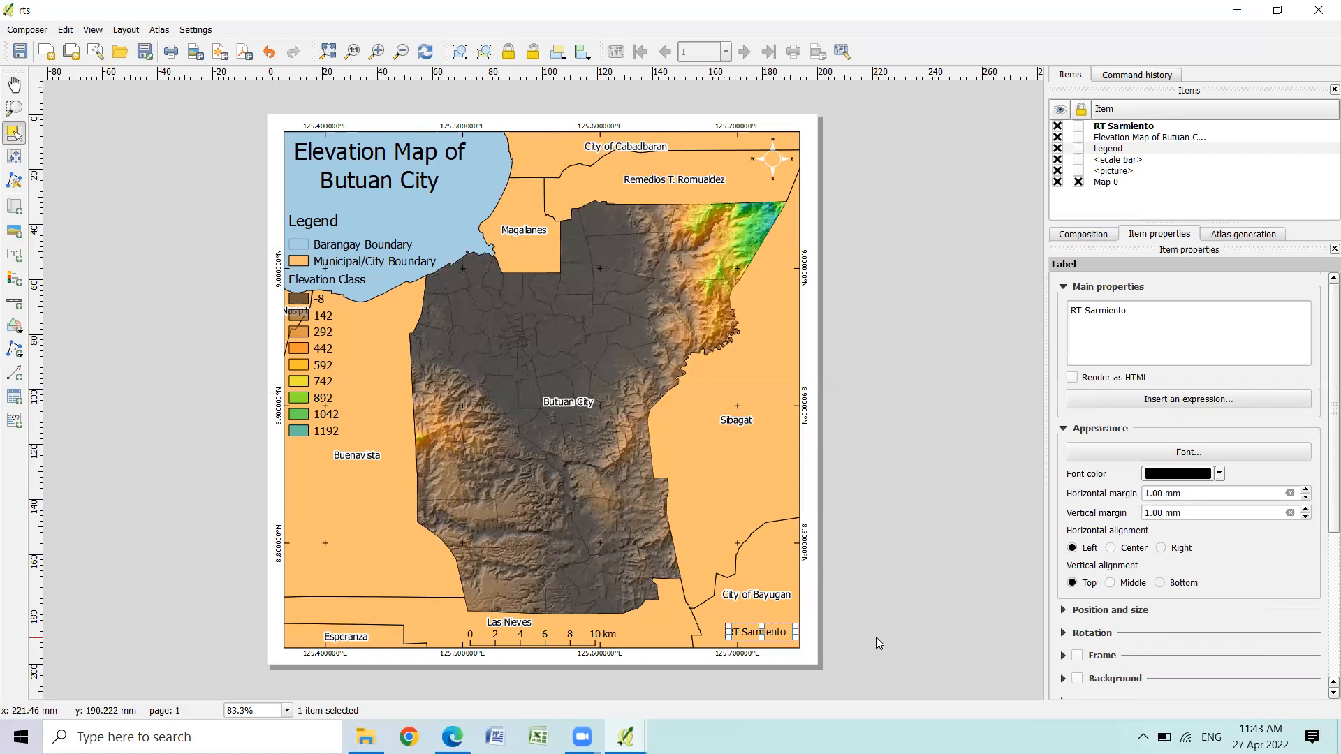
click(876, 637)
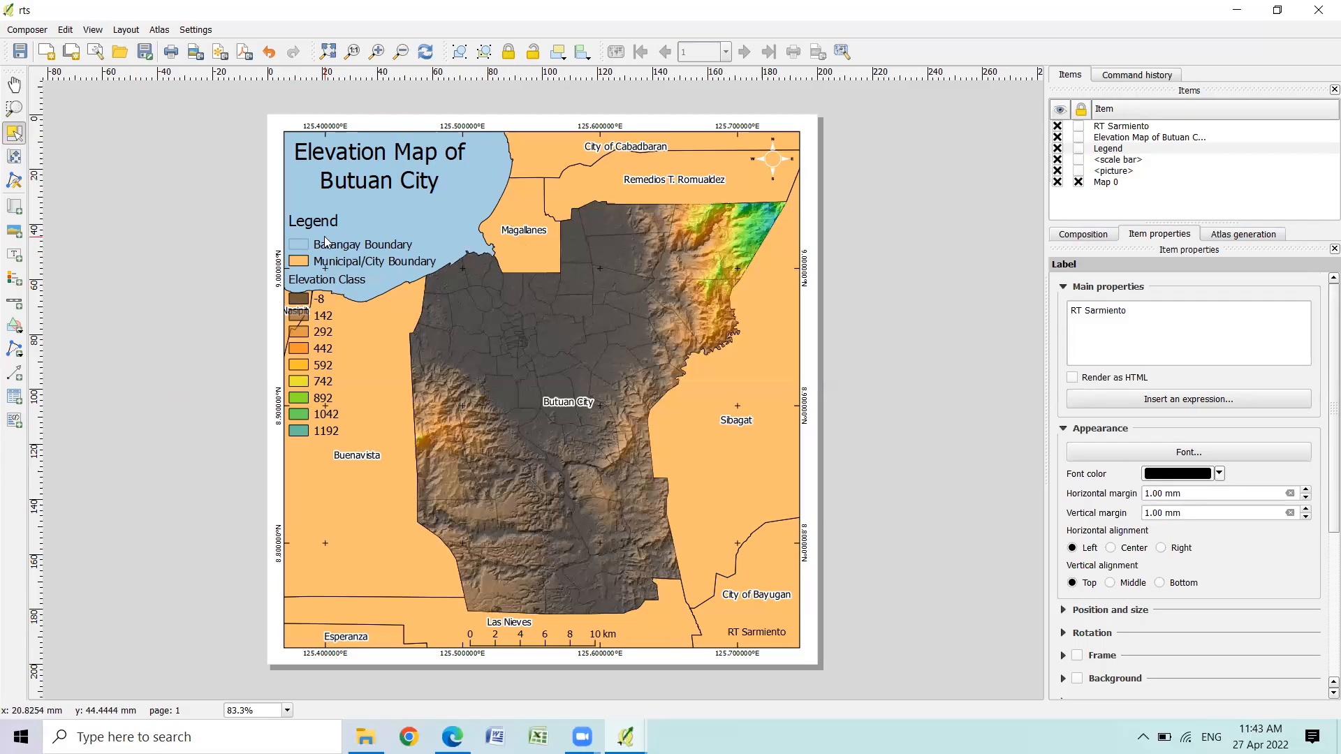
Start exporting the composition as an image into the Output folder of "Exercise 4 Raster Manipulation", inside "FRM 149 Geospatial Methods in Forestry" on drive D
click(195, 56)
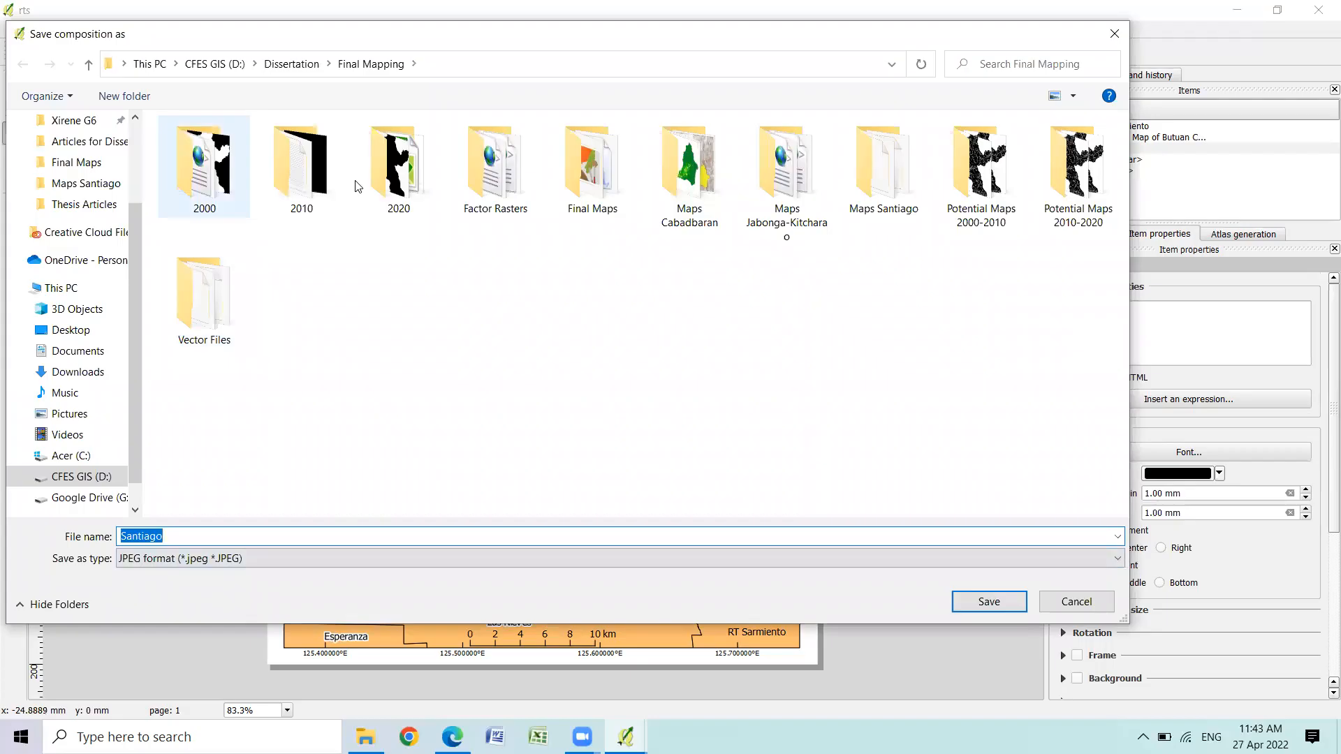
click(85, 478)
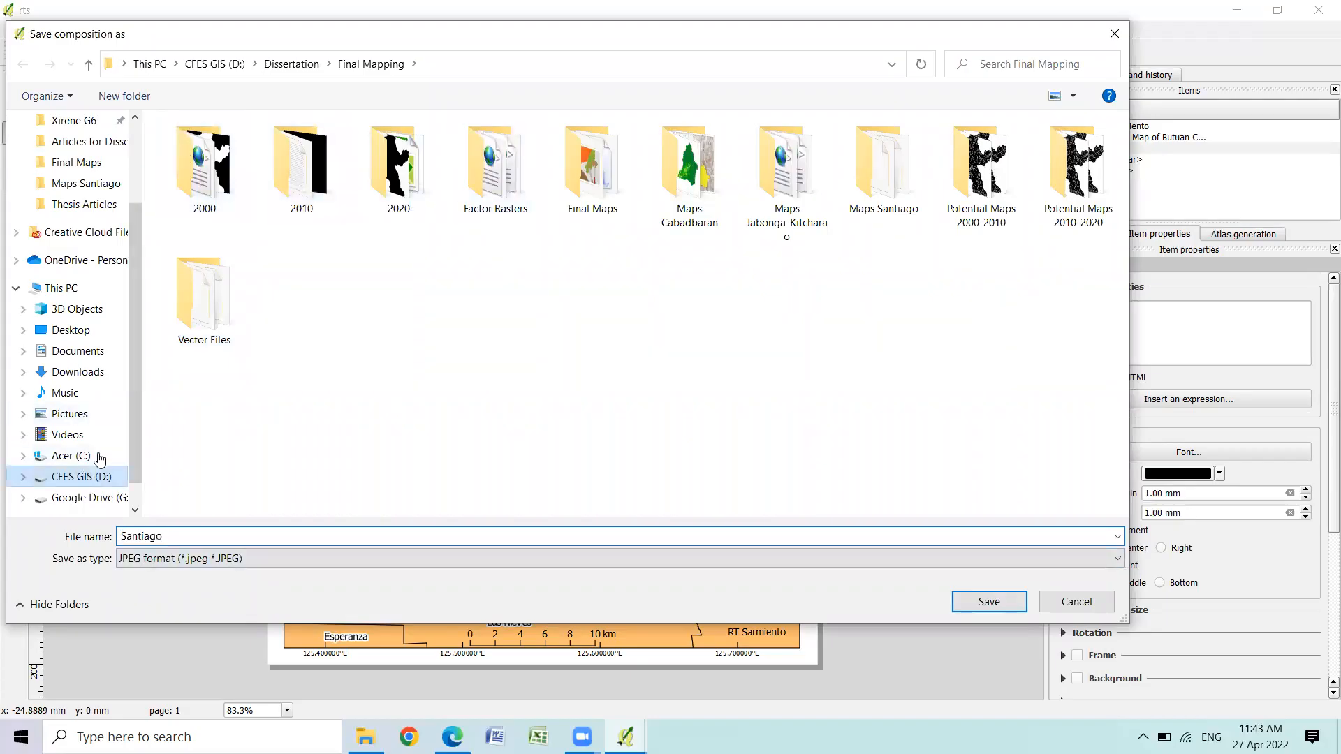
double_click(239, 264)
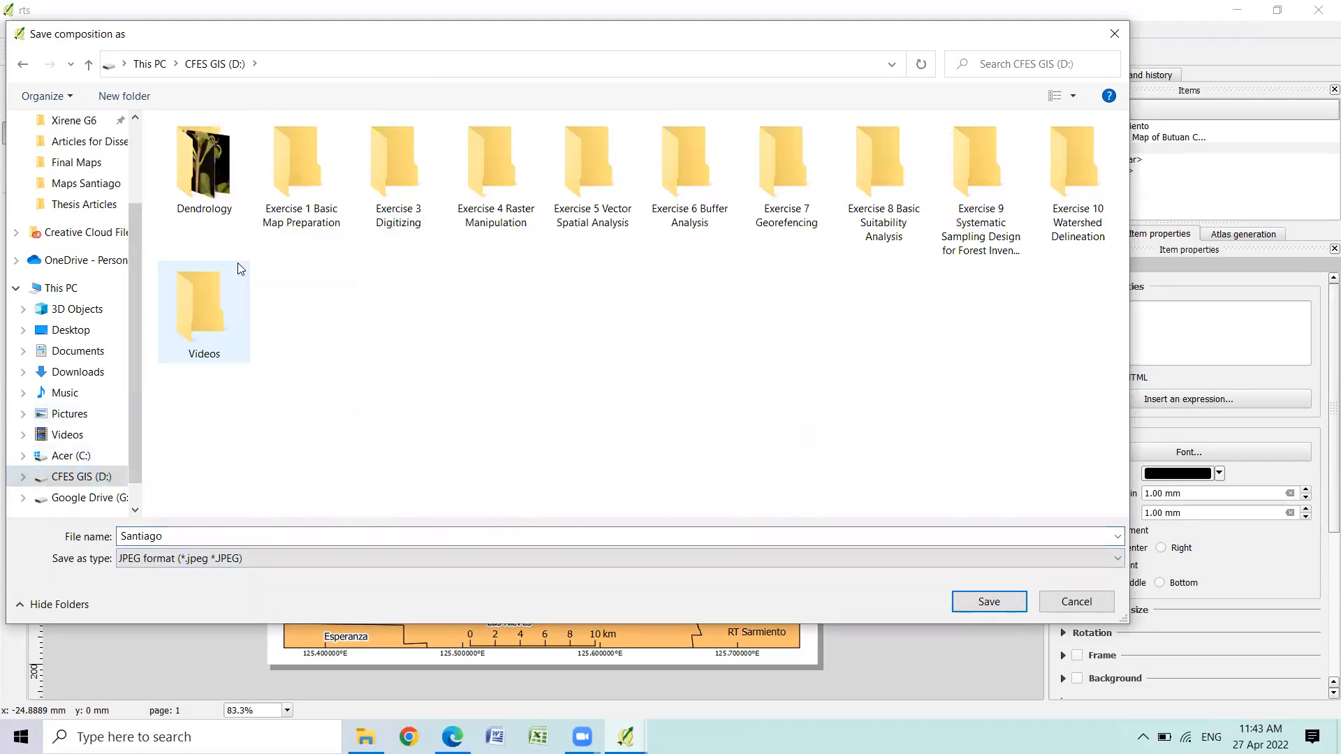
double_click(489, 182)
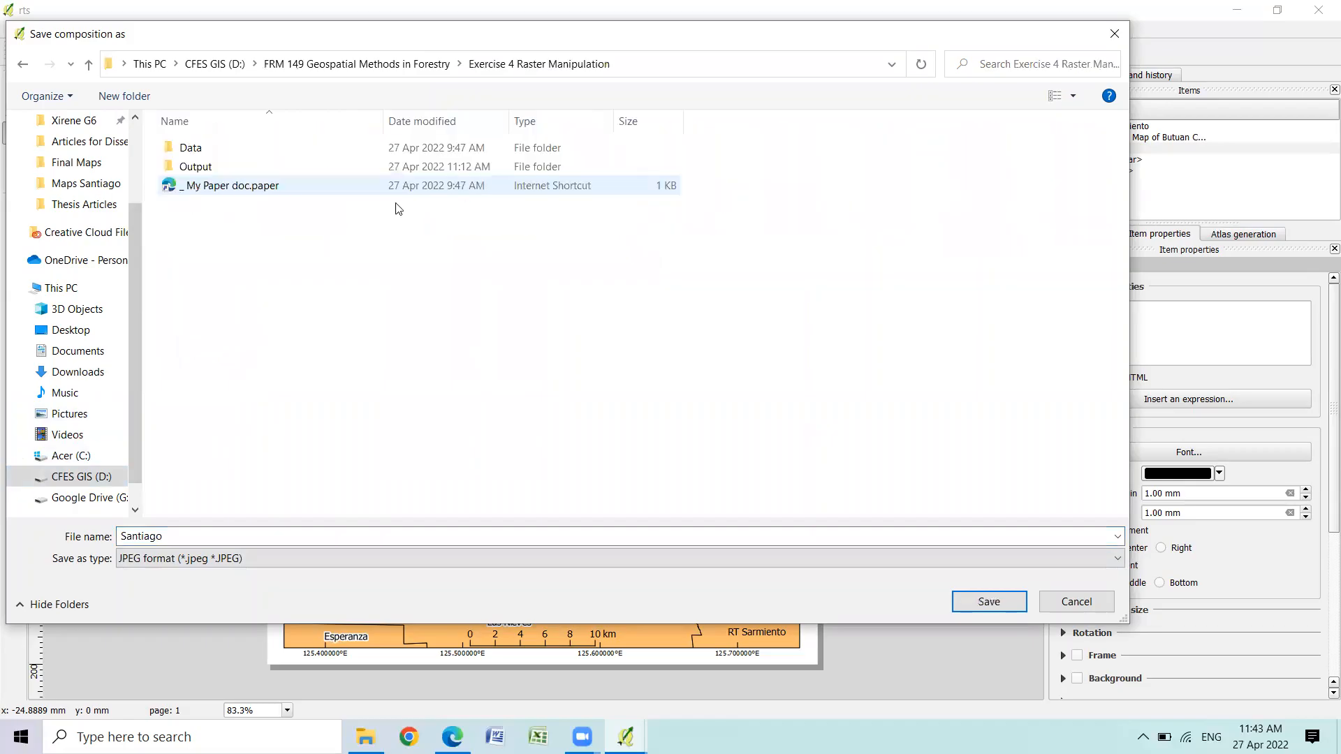
double_click(203, 167)
Name the JPEG export "Exer4_" followed by the author's surname, and save it in the Output folder
double_click(217, 536)
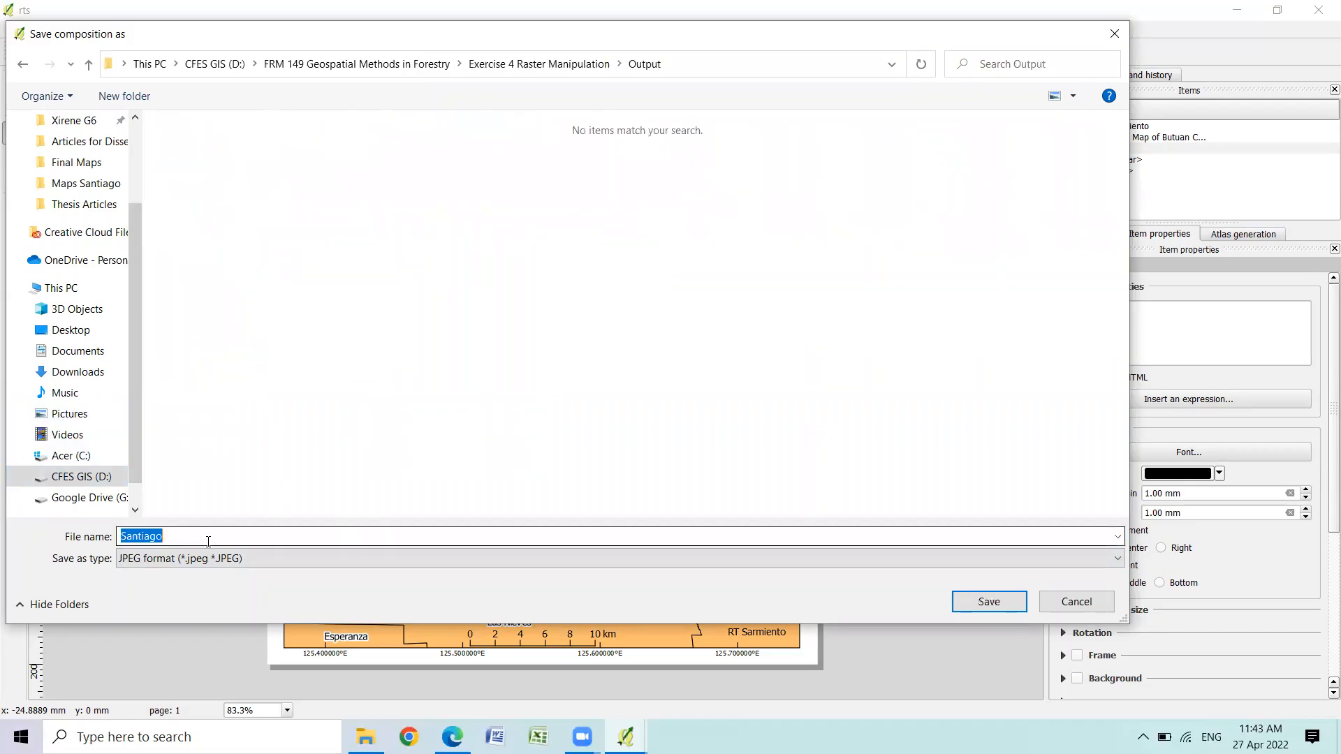
text(Exer)
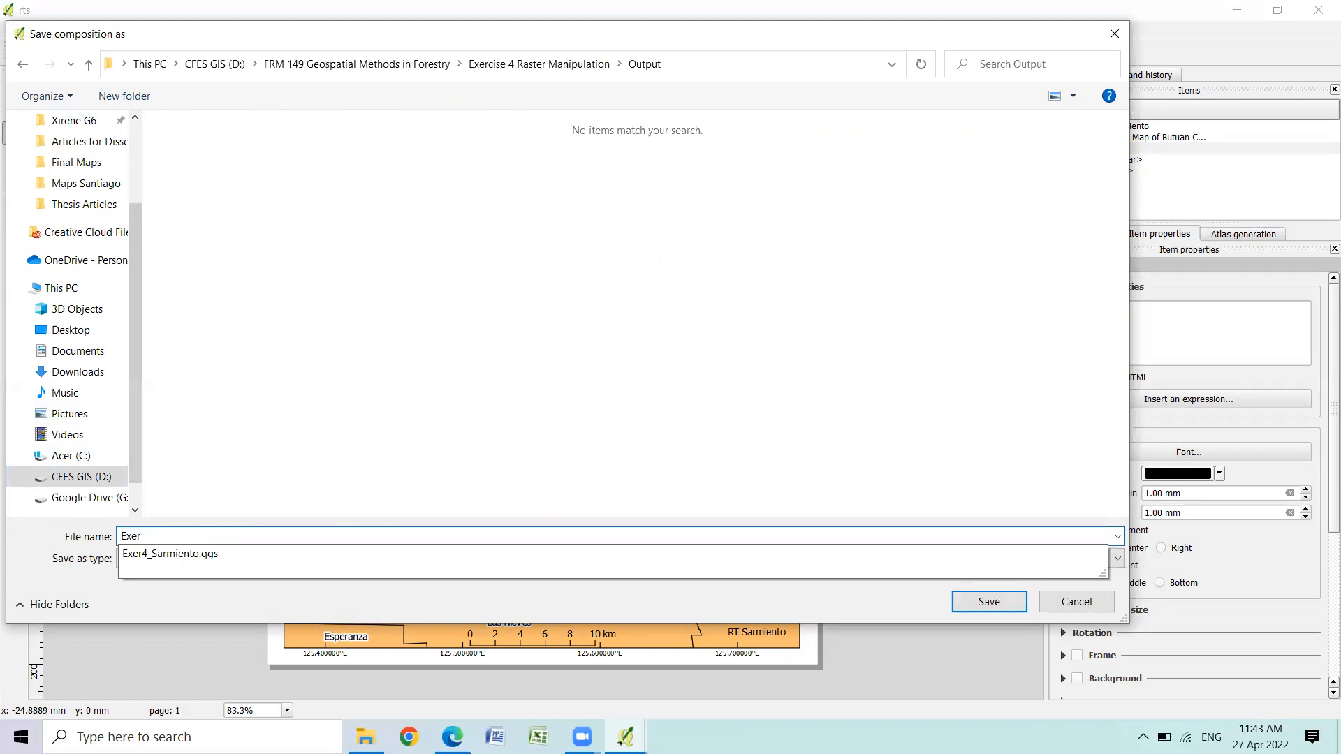
text(4_Sarmiento)
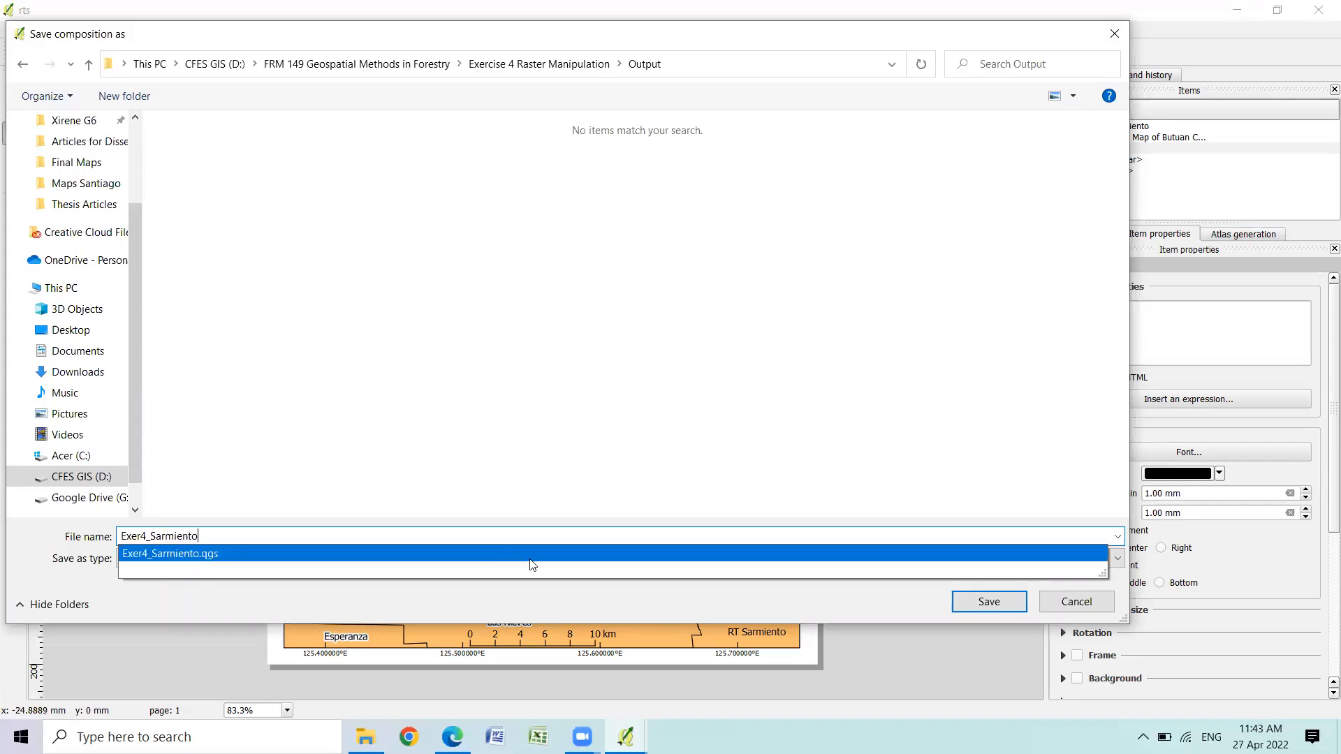
click(981, 602)
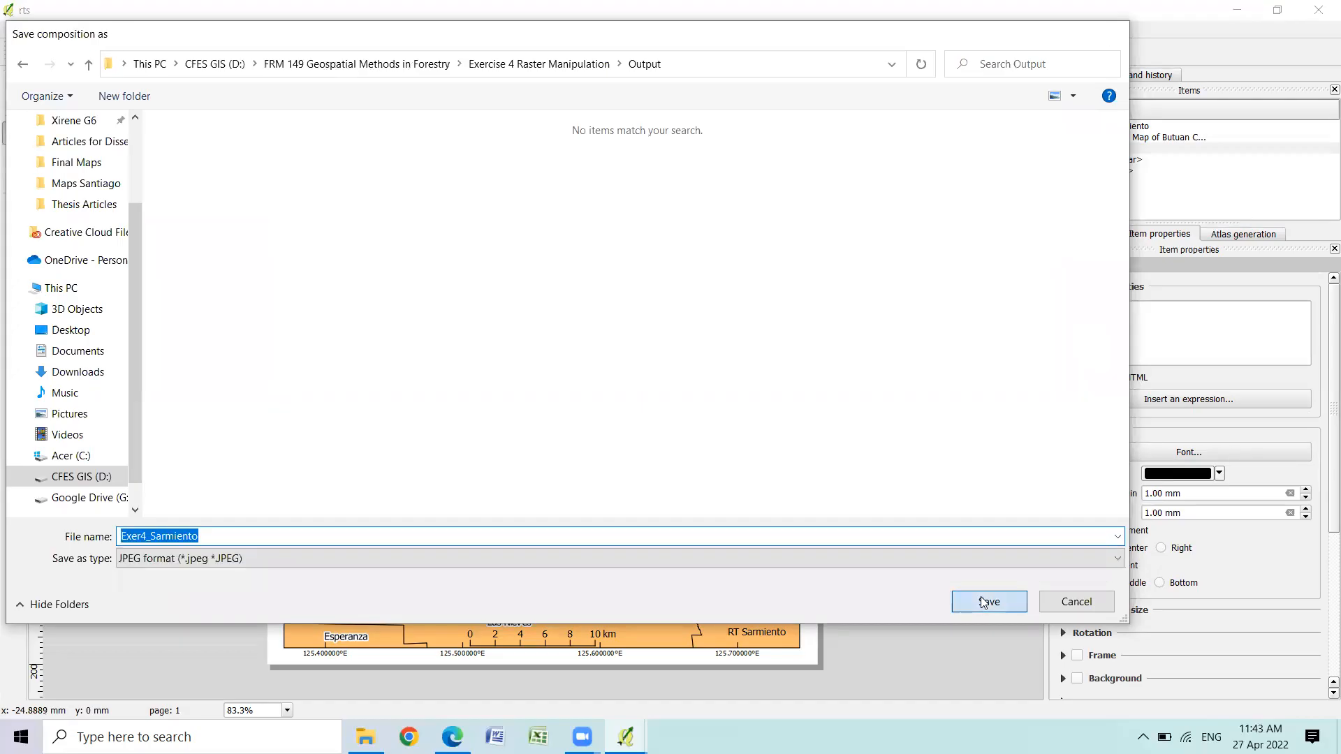
click(981, 602)
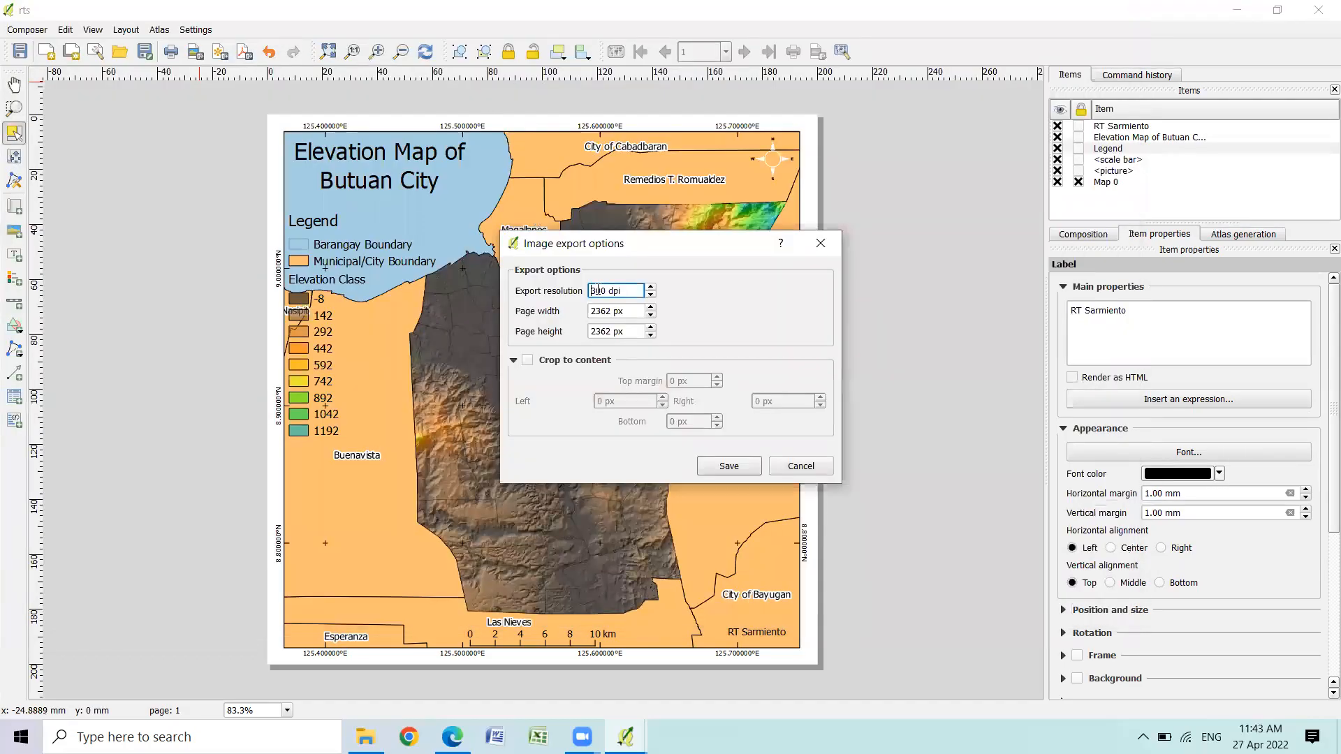
Set the image export resolution to 500 dpi and export the map
key(Delete)
text(5)
click(728, 465)
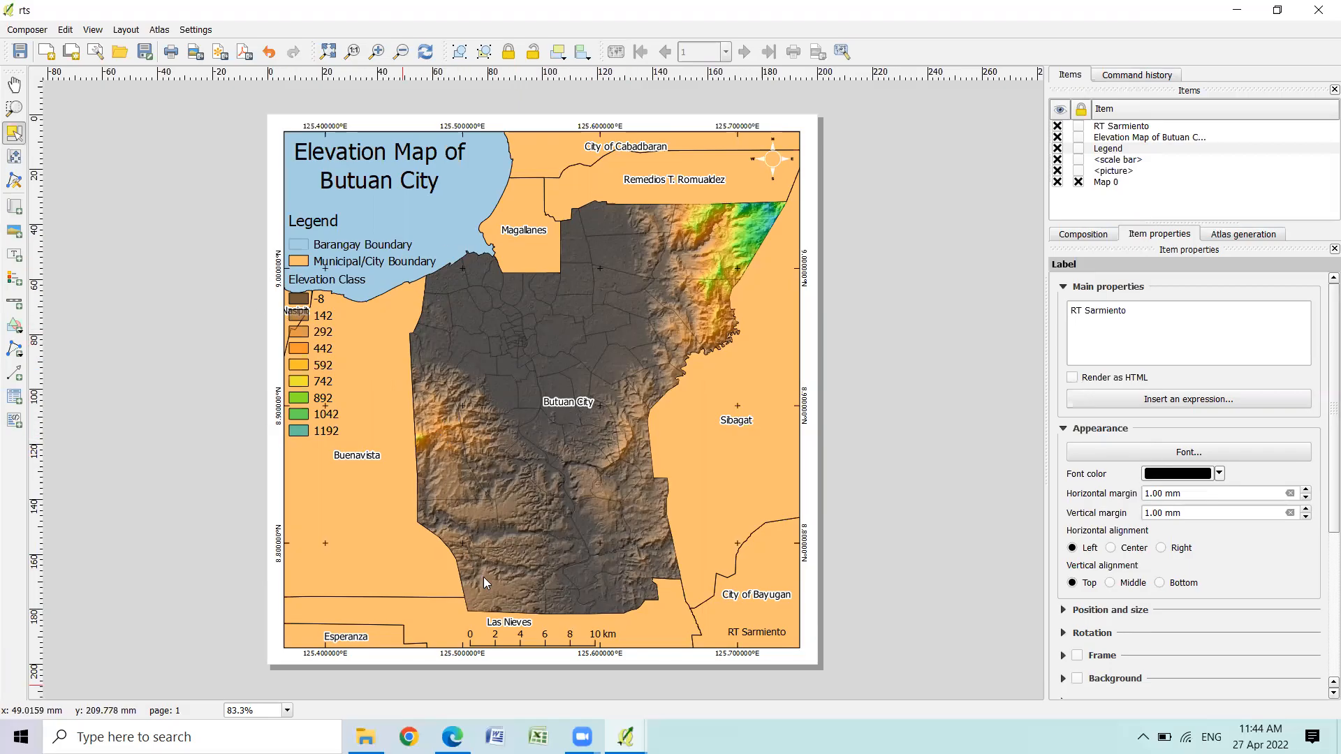
Switch to File Explorer, open the exported map image from the Exercise 4 Output folder to check its layout, and close it
click(365, 737)
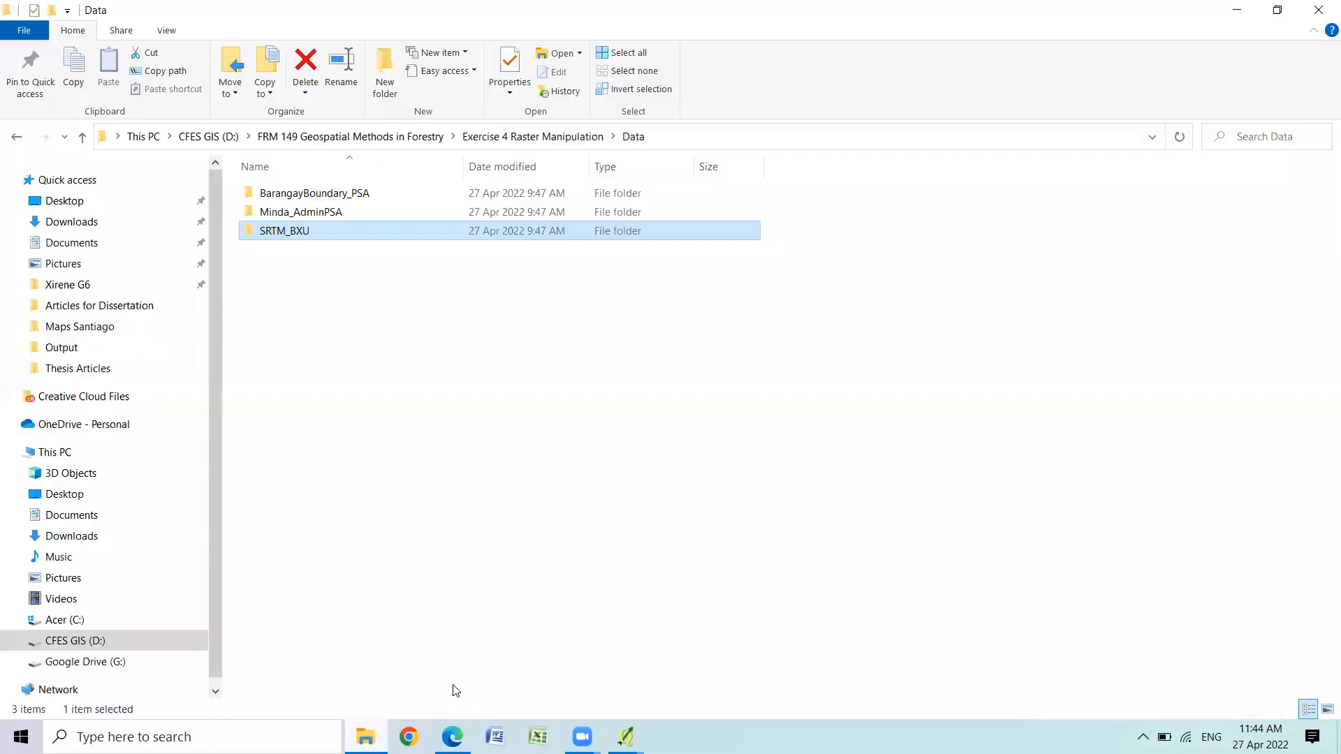
click(84, 139)
double_click(297, 213)
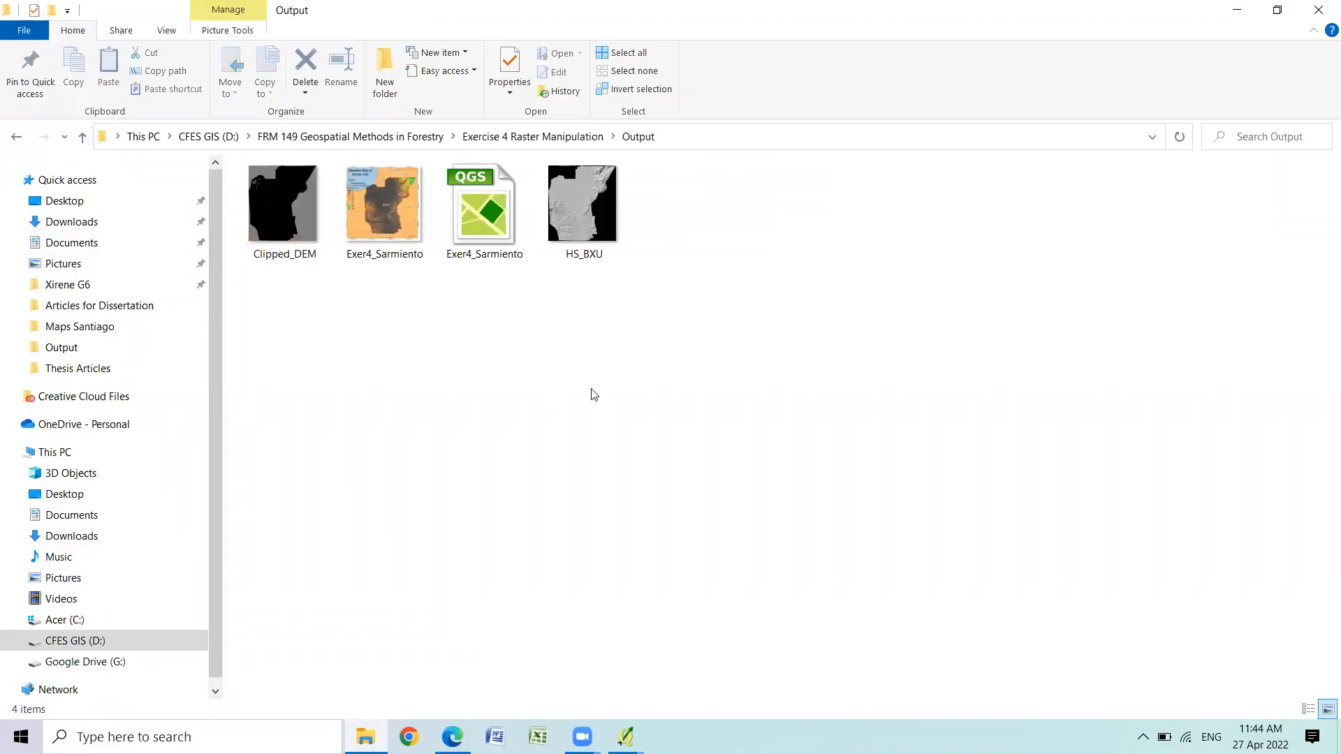
click(387, 218)
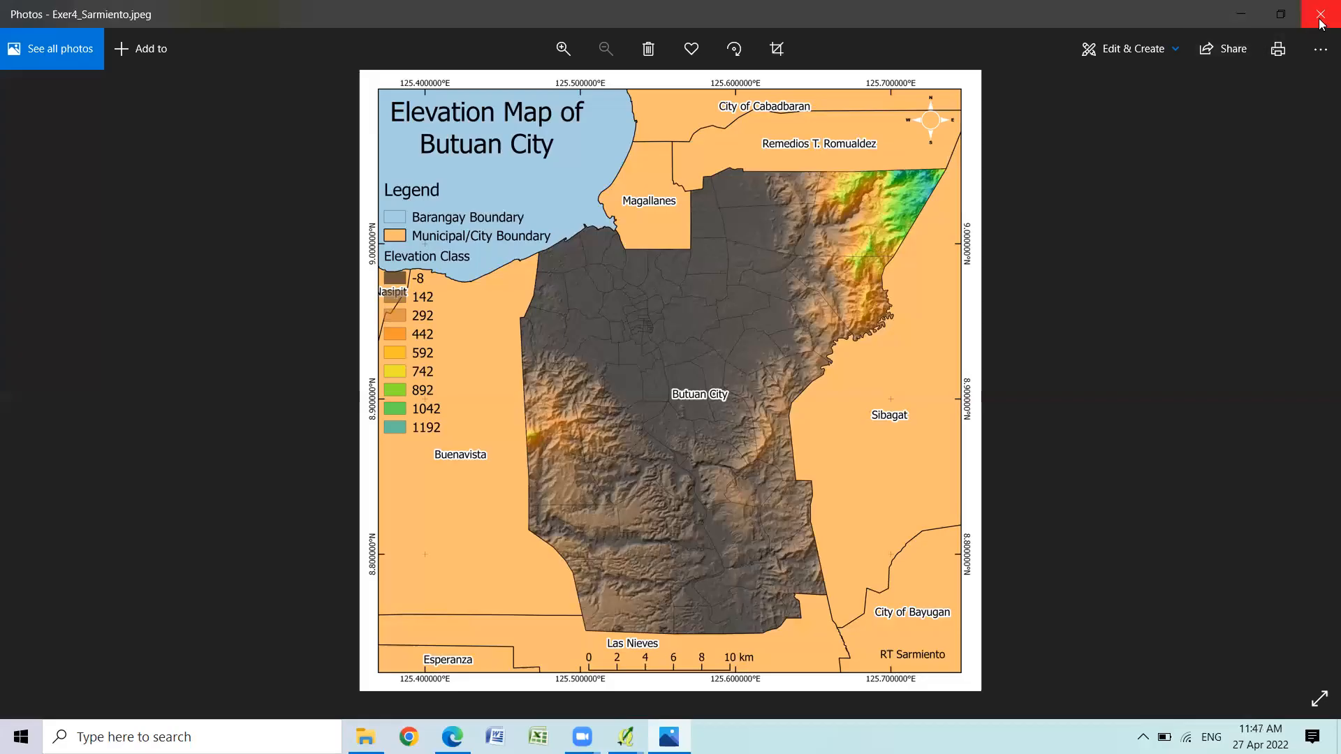
click(1321, 14)
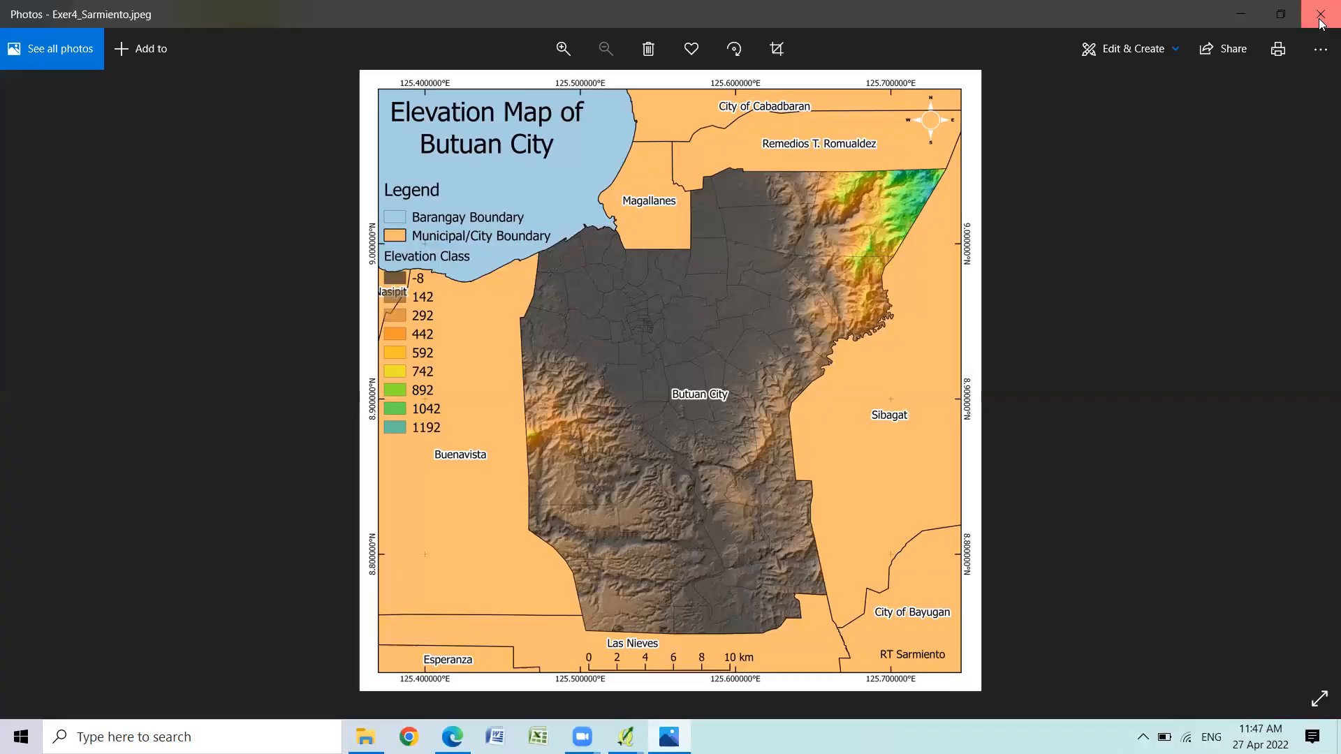